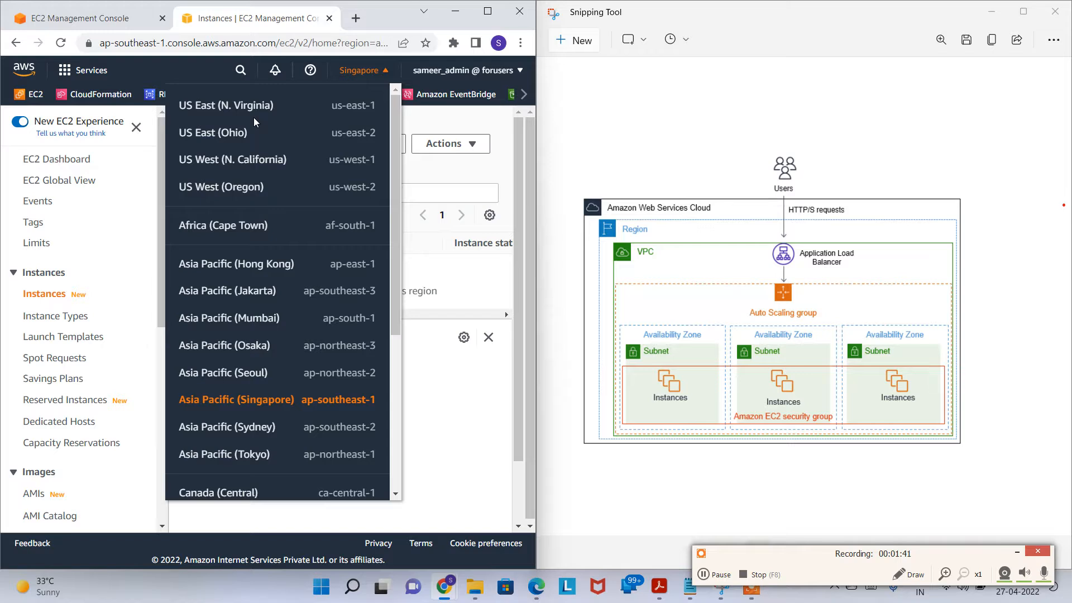
Step: Close the extra tab and confirm the Instances, Load Balancers and Target Groups lists are empty
click(502, 163)
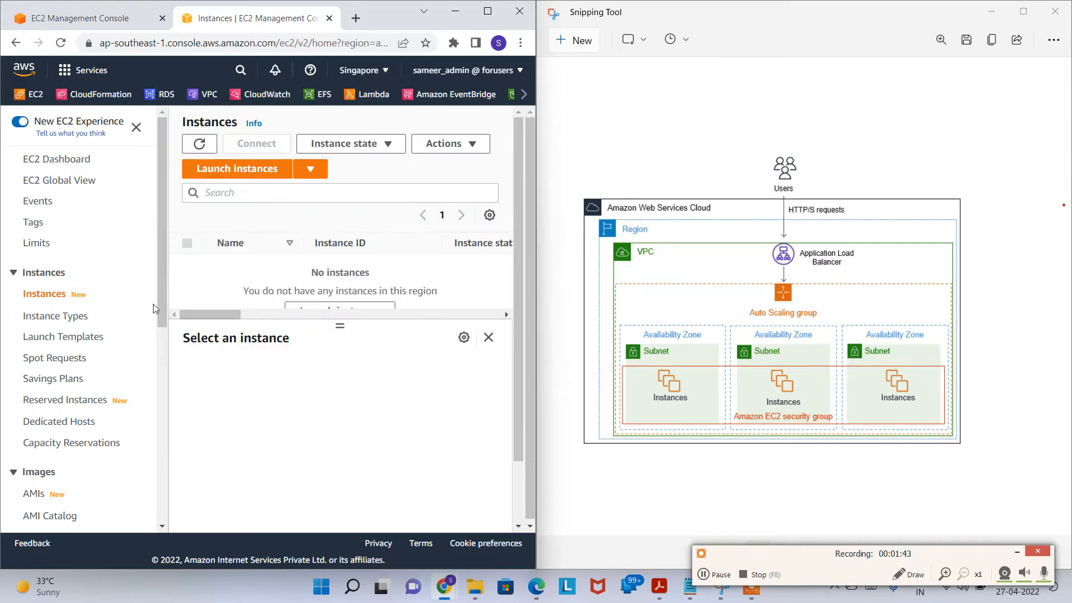
scroll(64, 331, down, 7)
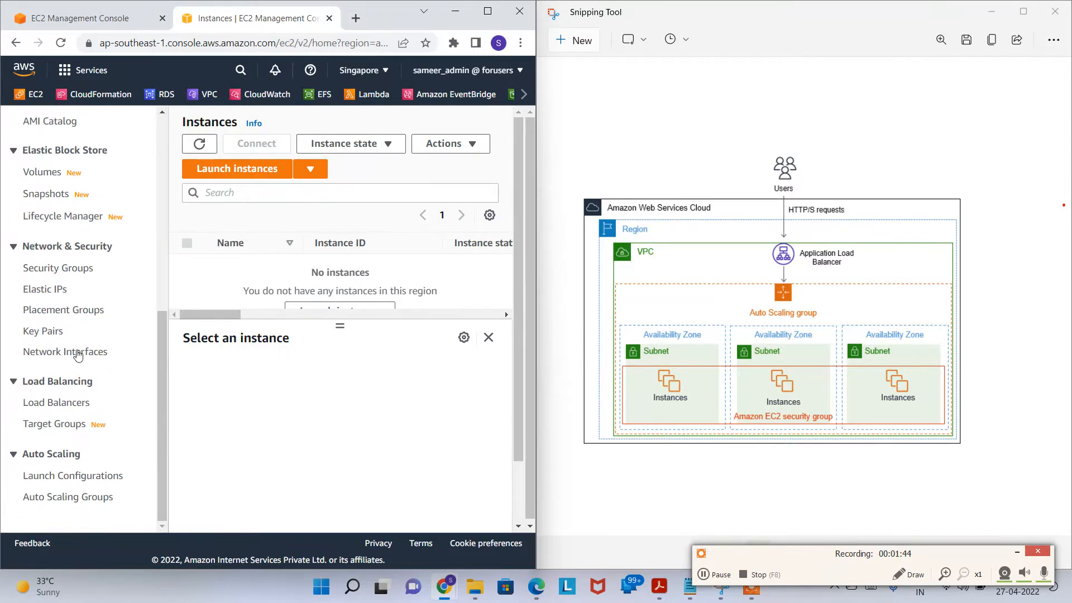
click(75, 402)
click(162, 18)
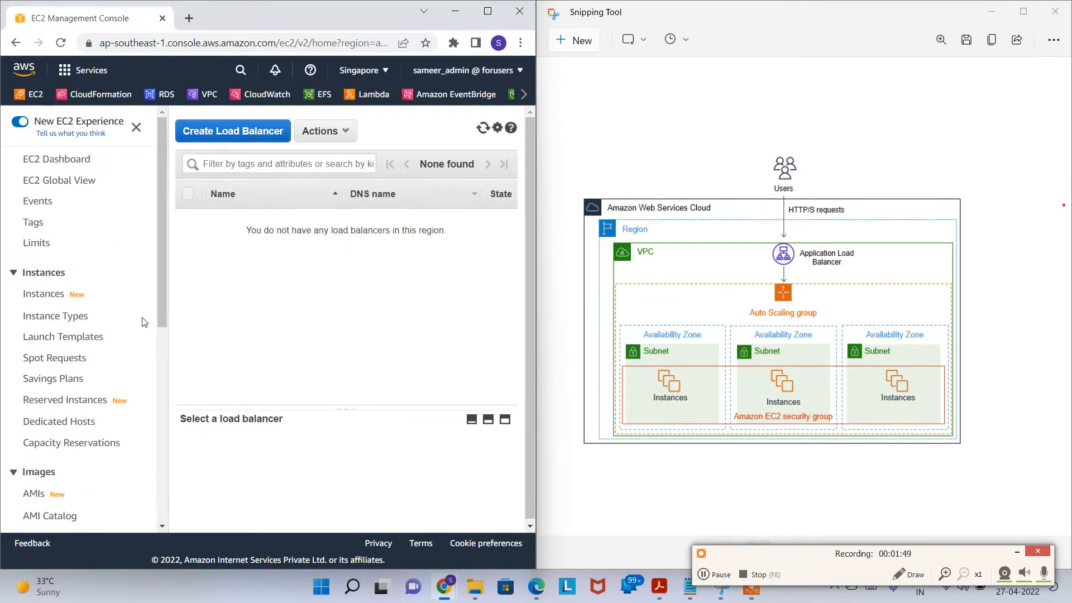
click(47, 294)
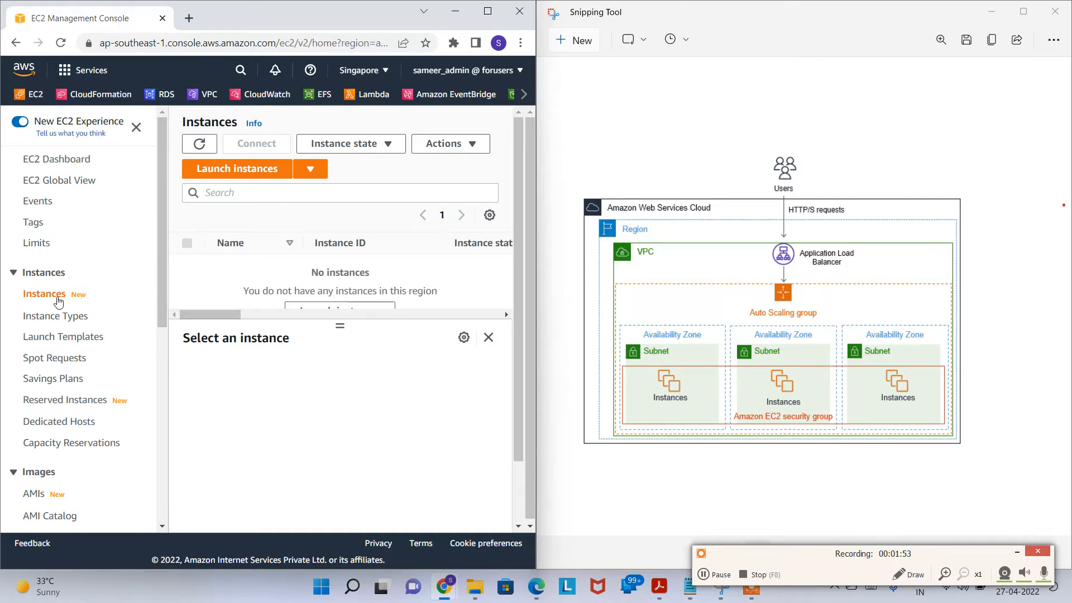
scroll(178, 314, down, 2)
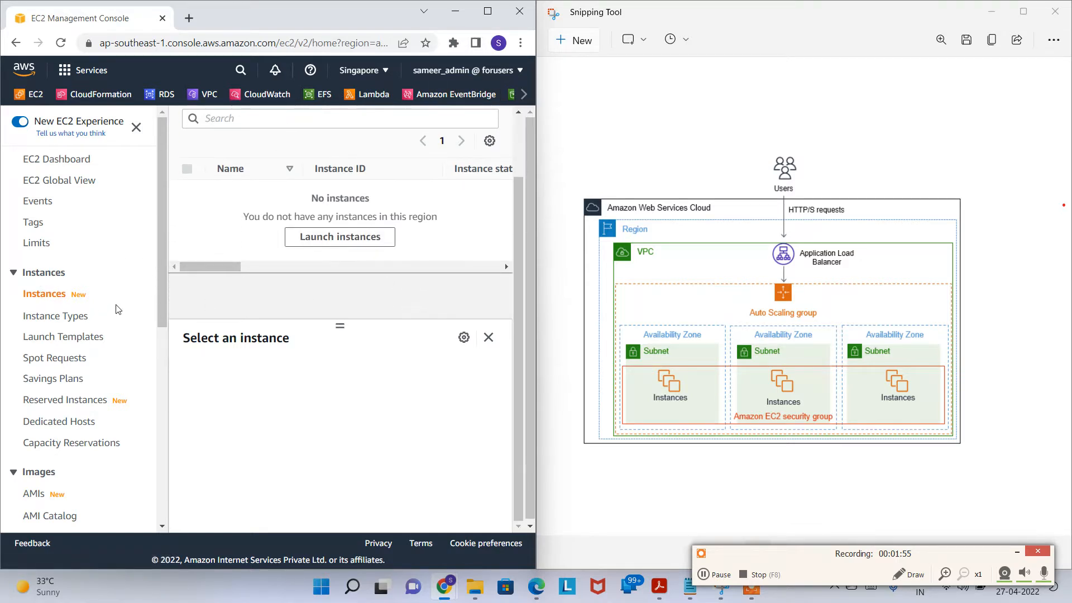
scroll(95, 352, down, 7)
click(62, 403)
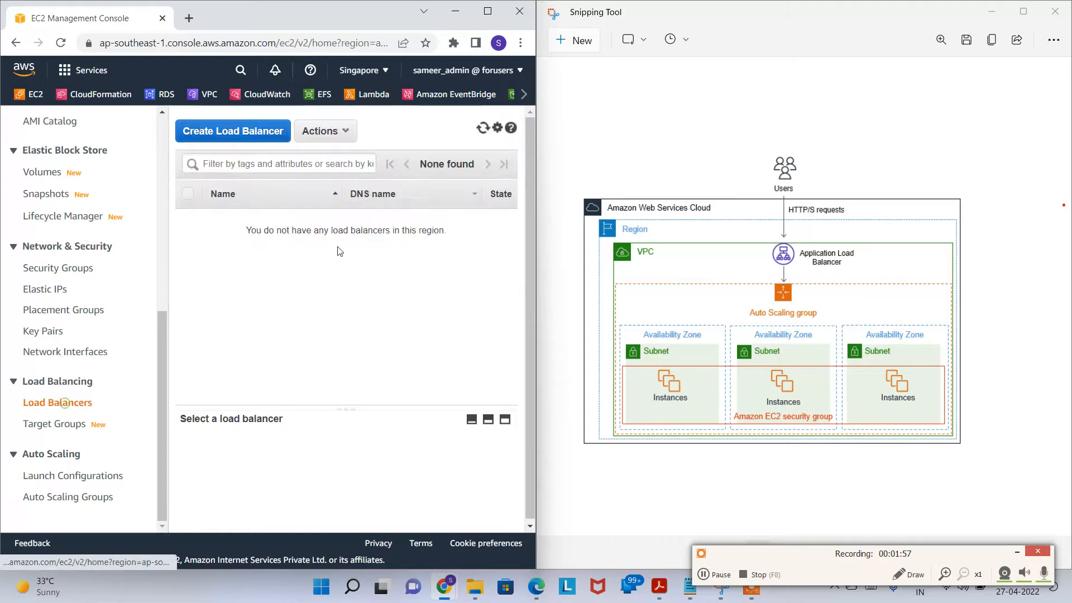
click(56, 424)
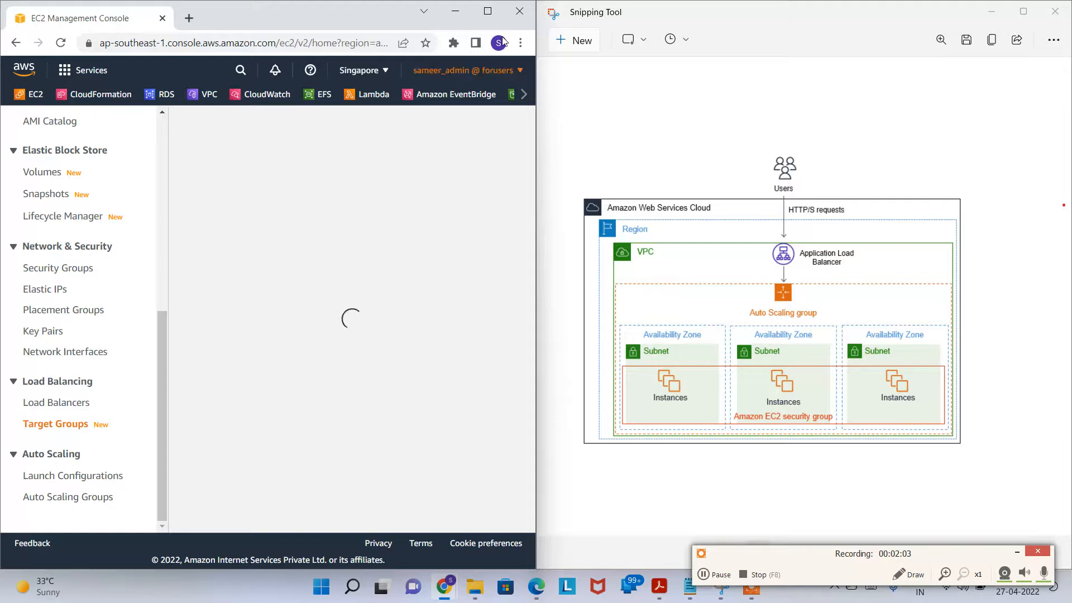
Step: Maximise the browser, check Launch Configurations, open Auto Scaling Groups, and snap it beside the diagram
click(487, 11)
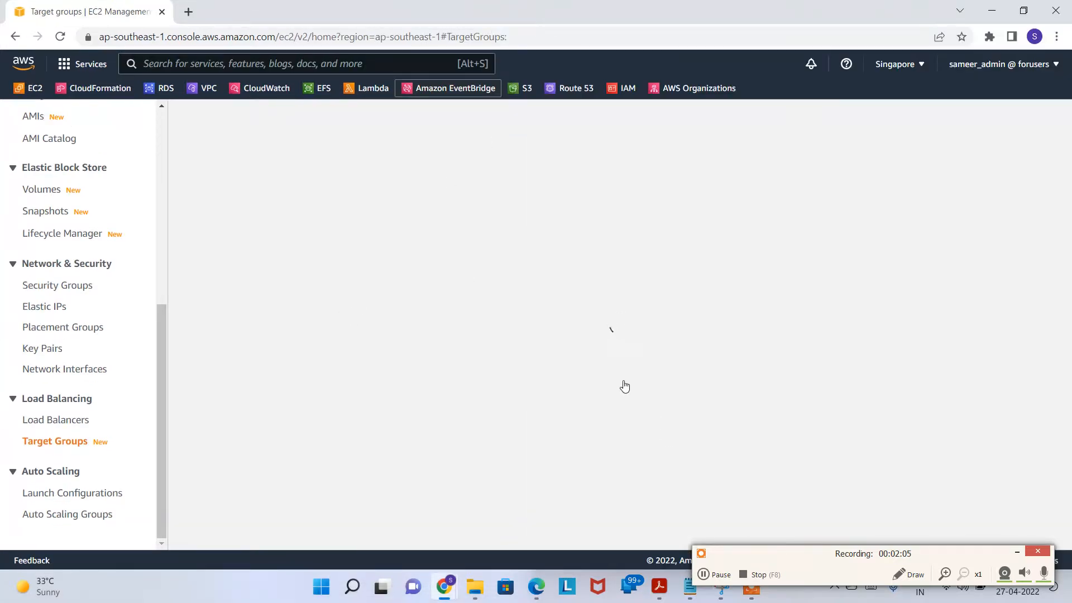
click(92, 497)
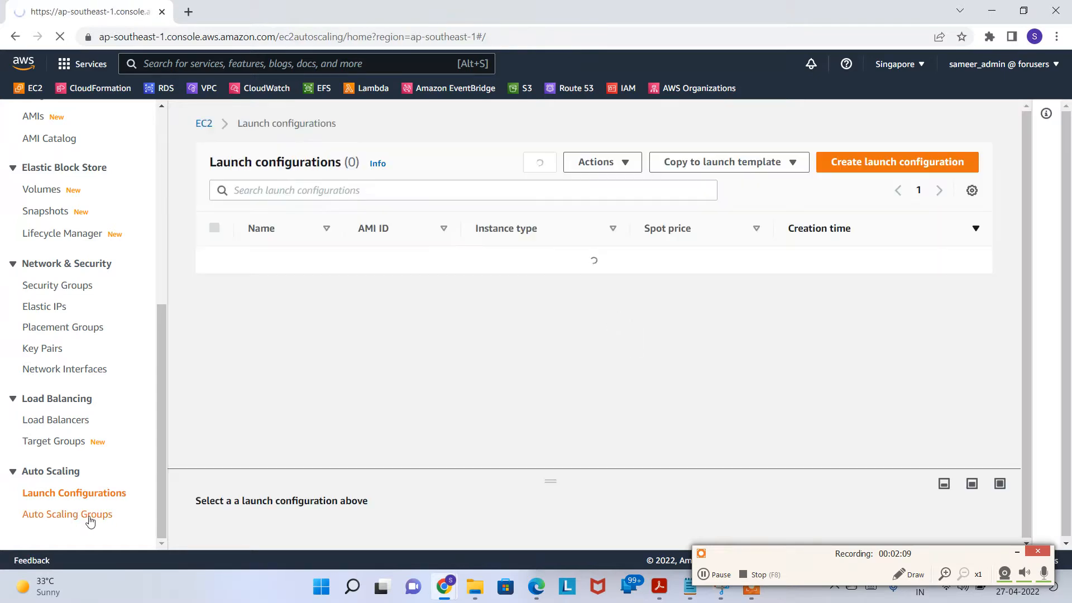
click(89, 514)
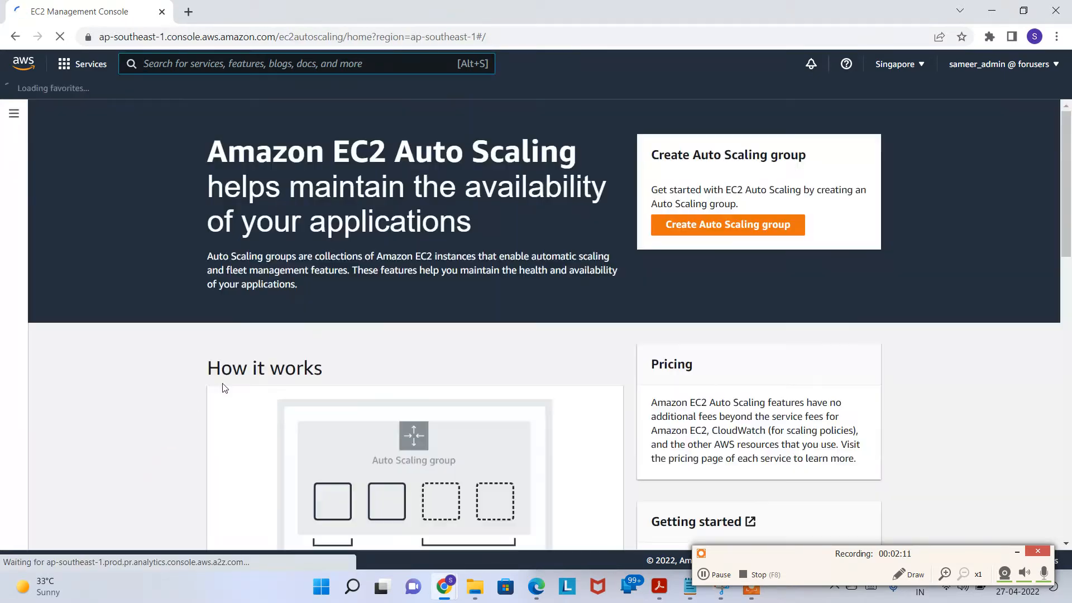
click(14, 113)
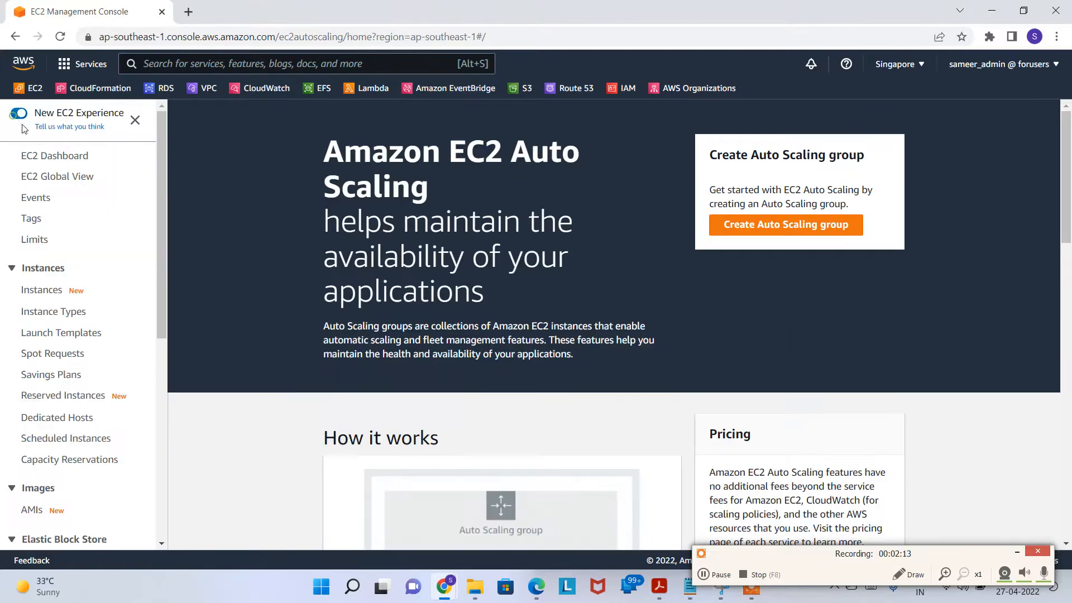
scroll(104, 335, down, 7)
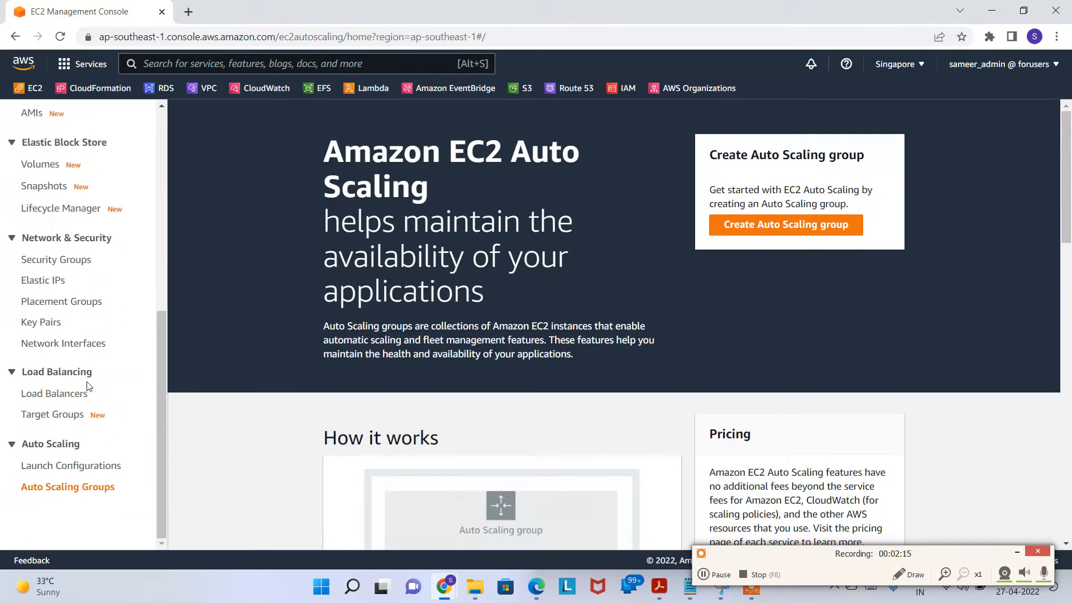
scroll(101, 383, down, 8)
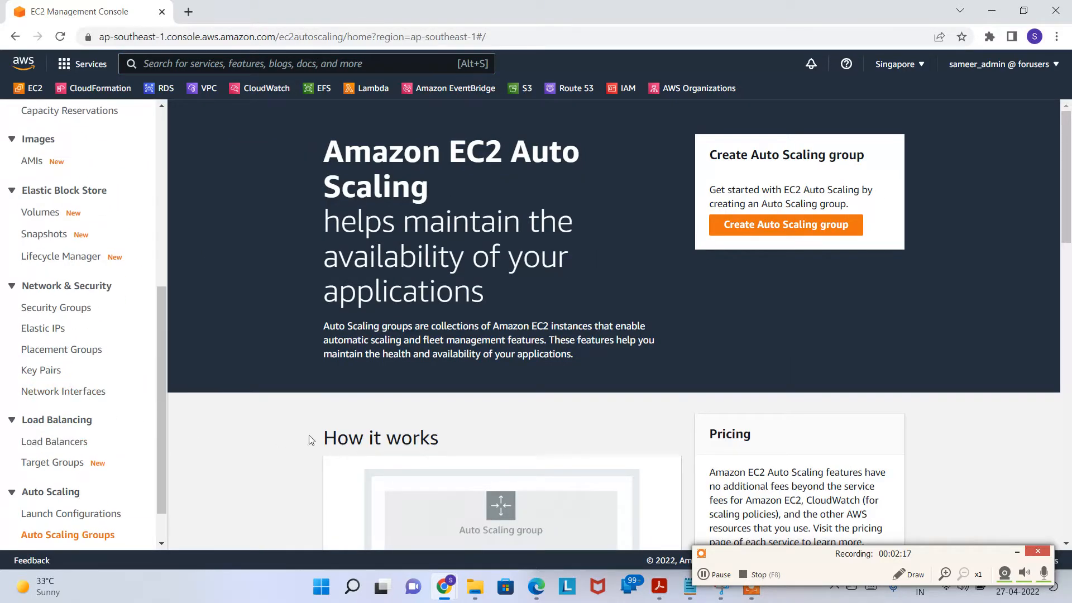
key(super+Left)
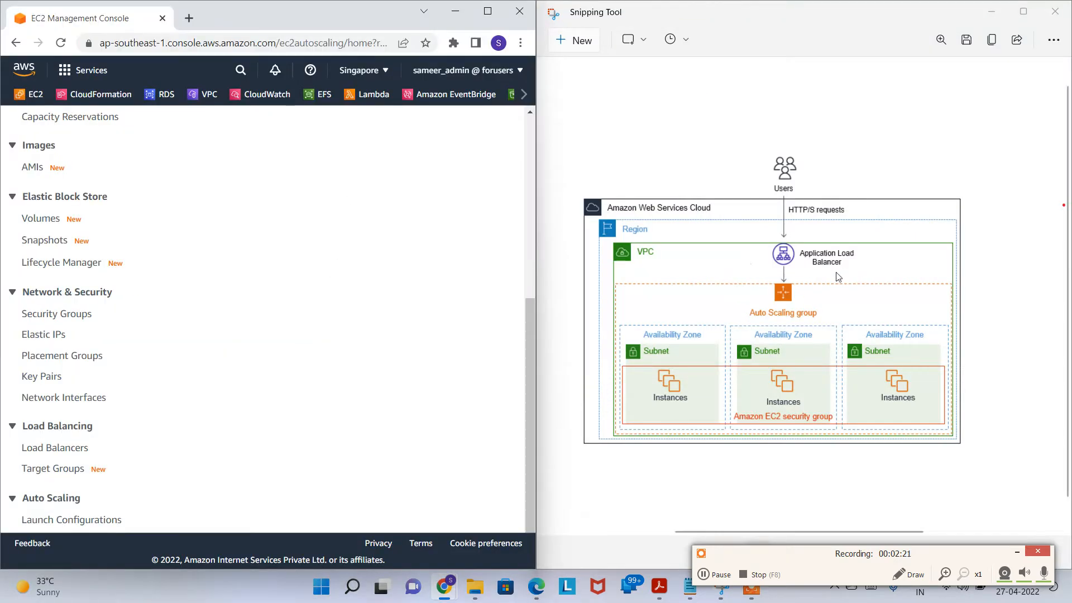
Step: Bring the architecture diagram window to the front
click(908, 575)
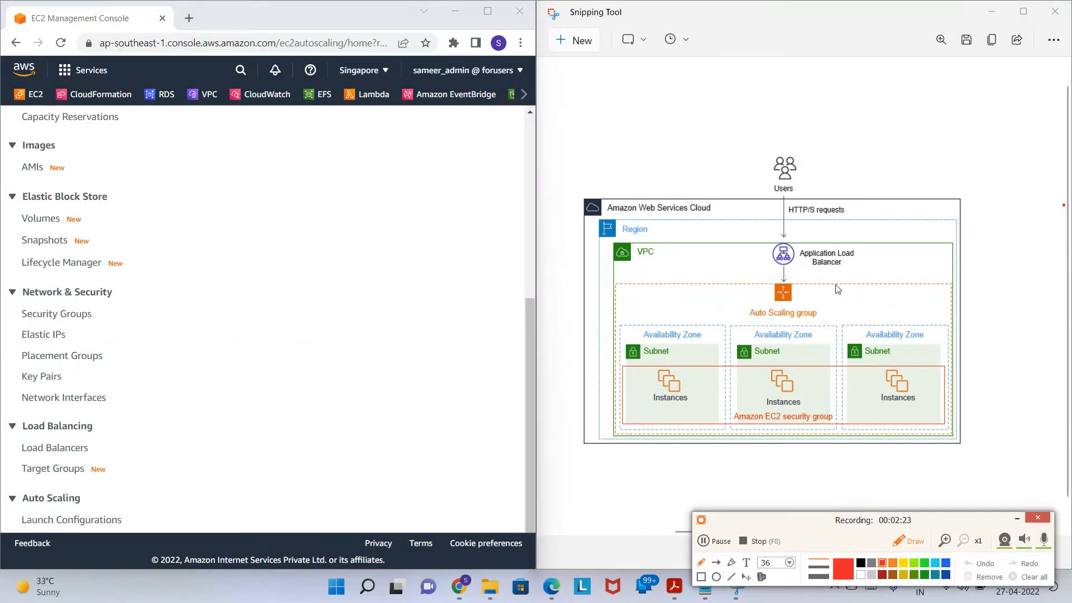
click(910, 543)
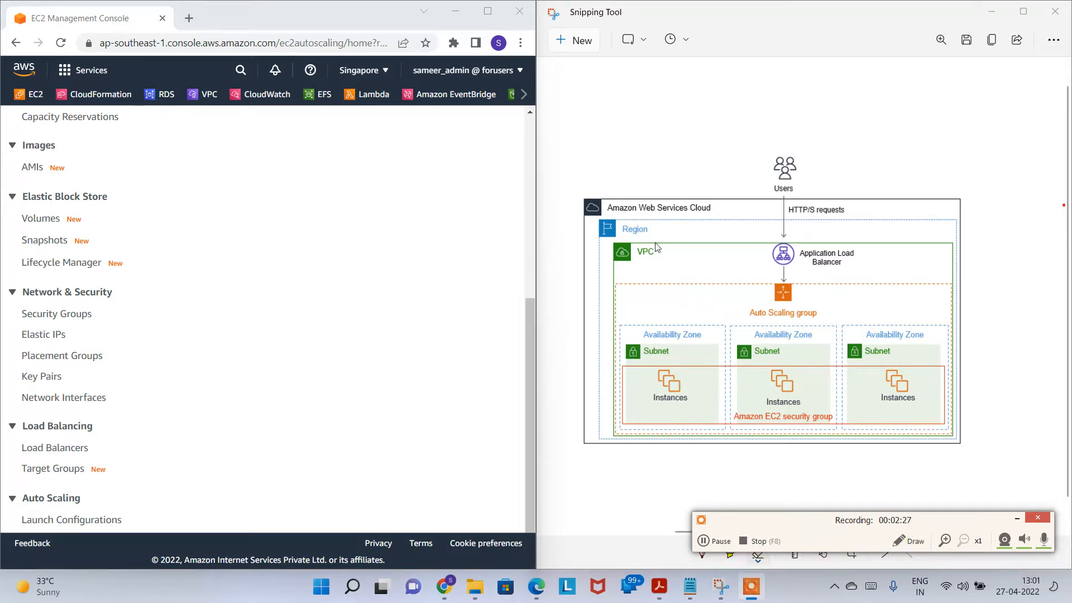
click(864, 261)
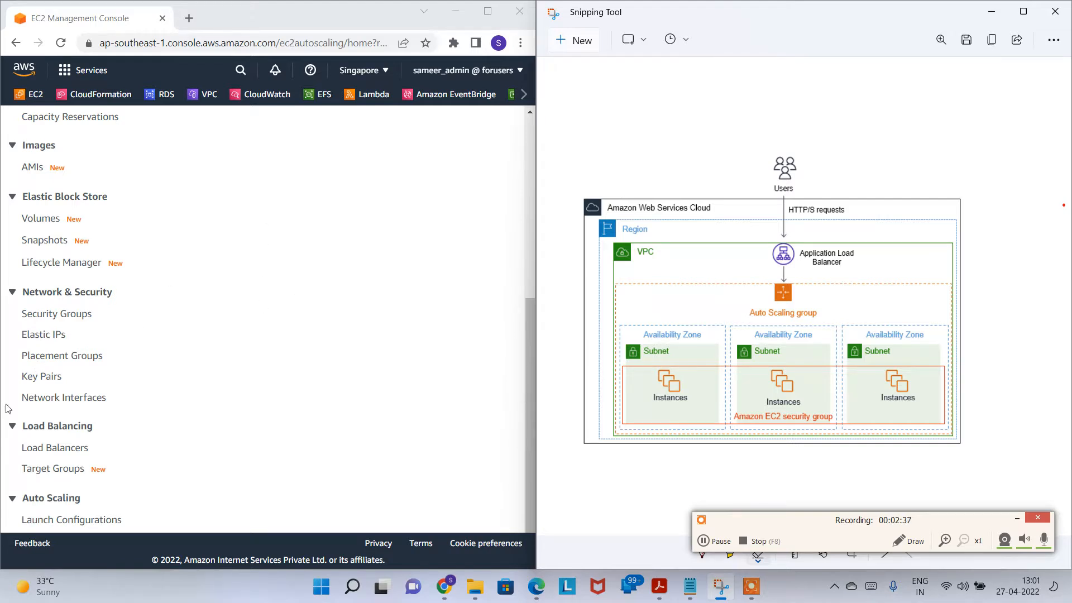
scroll(79, 413, down, 1)
scroll(79, 412, up, 7)
Step: Reopen the EC2 navigation panel and go to the Load Balancers list
click(505, 130)
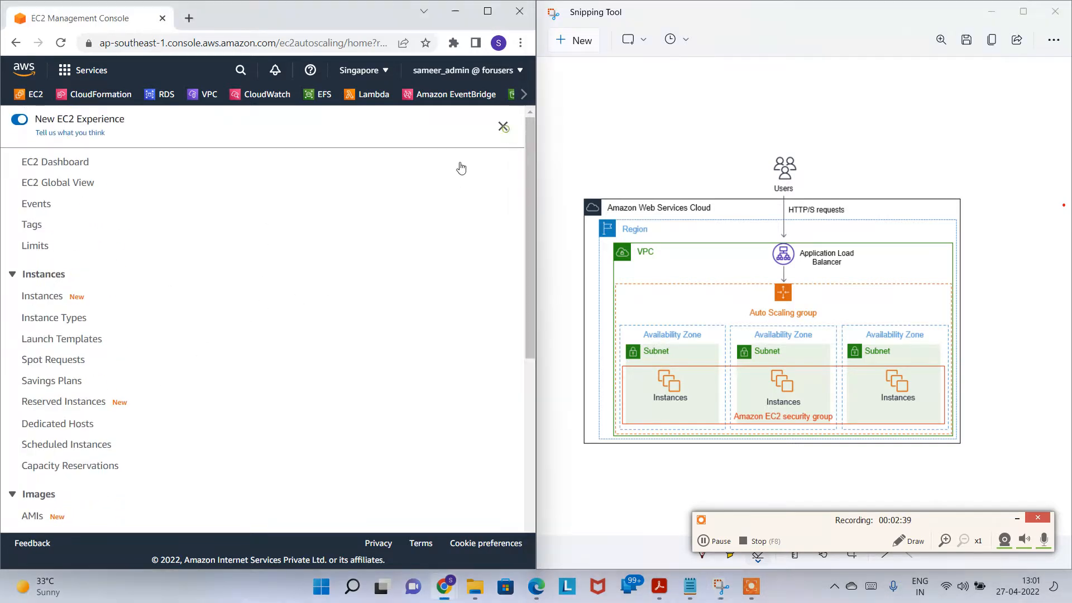
scroll(115, 301, down, 6)
scroll(166, 328, up, 5)
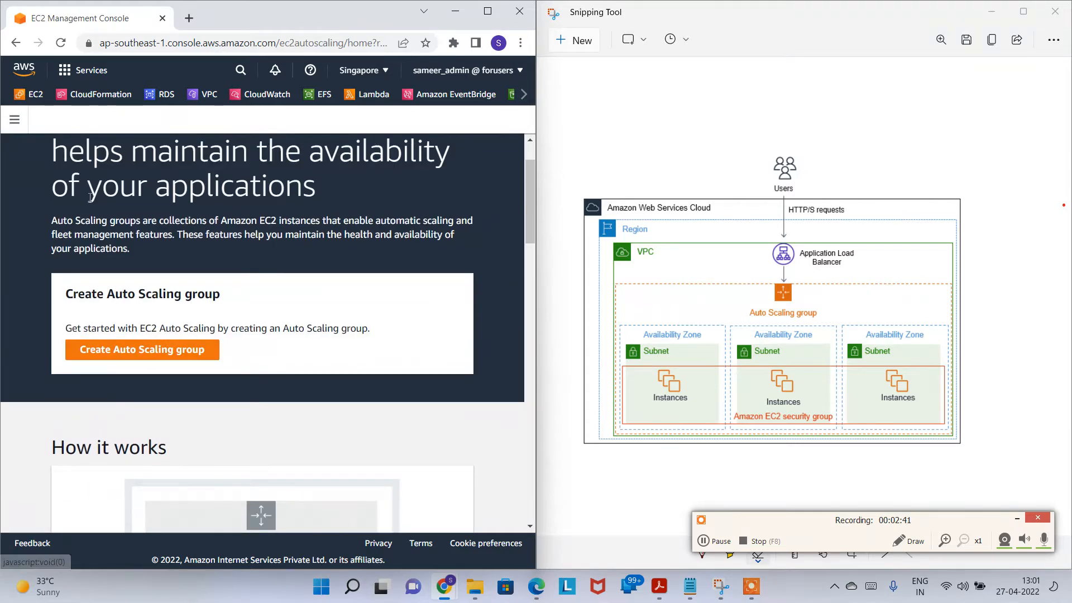
click(15, 119)
scroll(75, 316, down, 7)
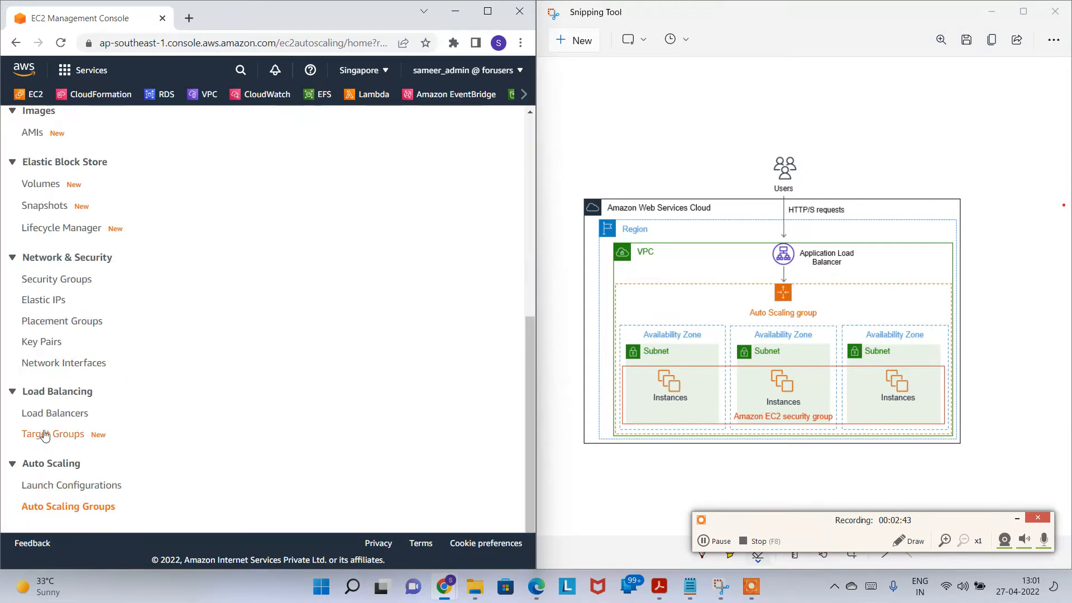
click(49, 413)
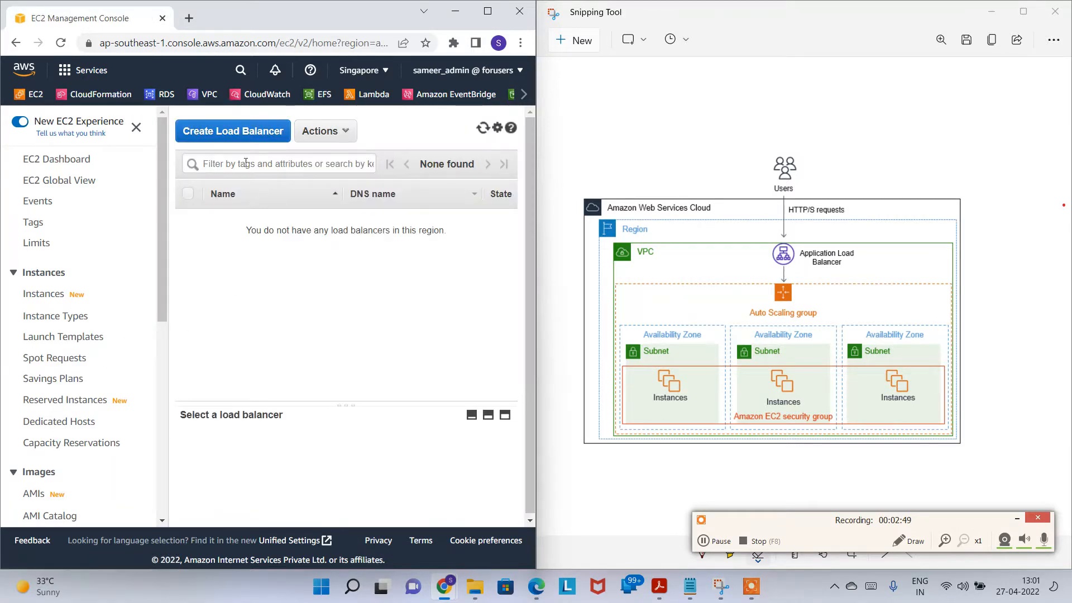
Step: Start a new Application Load Balancer named 27thALB
click(266, 137)
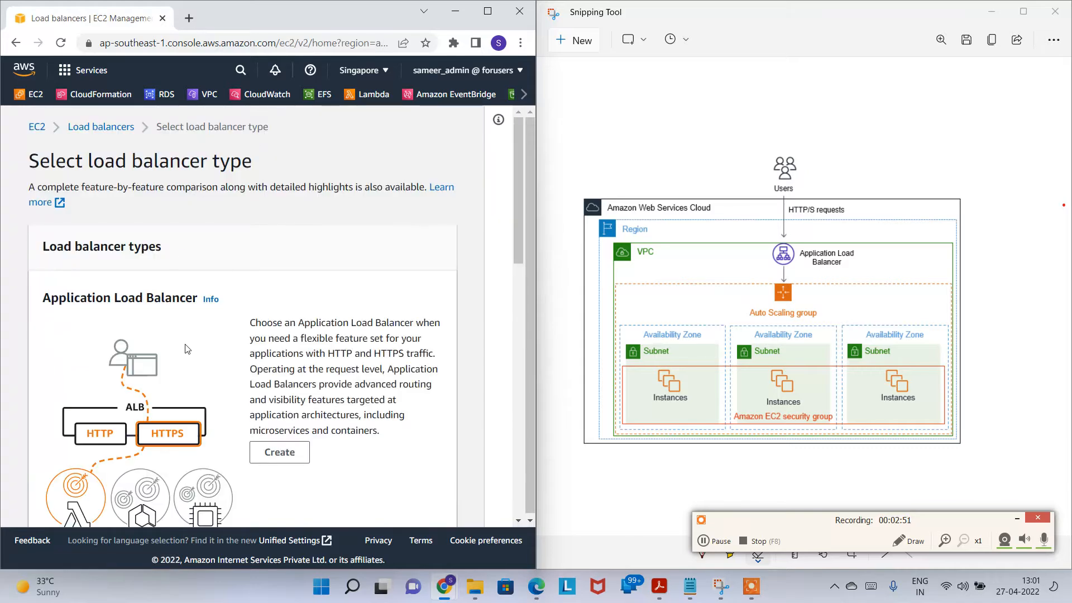
scroll(178, 363, down, 1)
drag(45, 229, 196, 229)
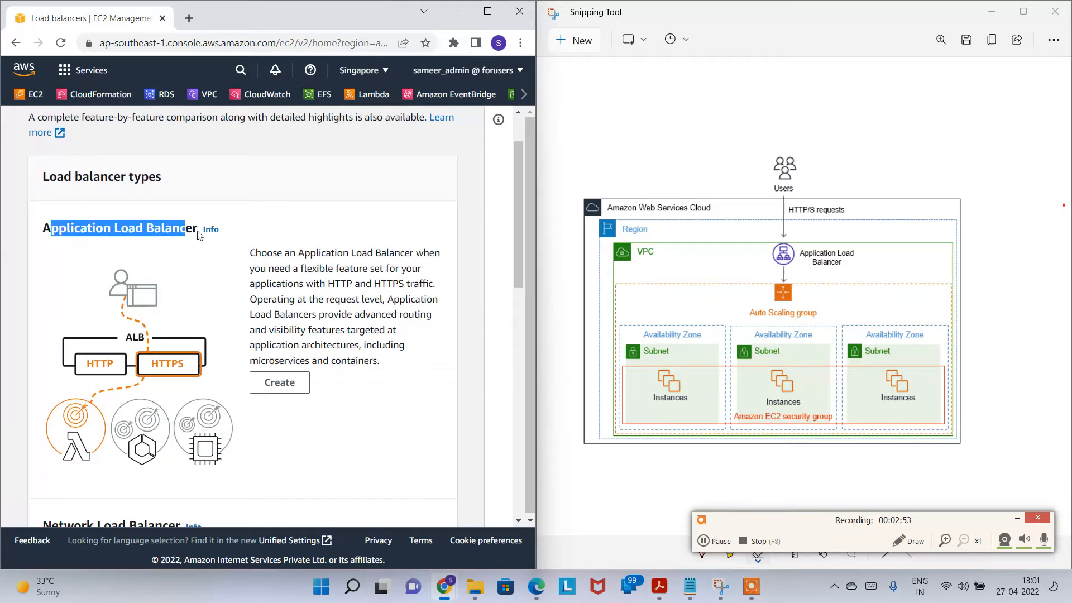
scroll(196, 229, down, 2)
click(273, 244)
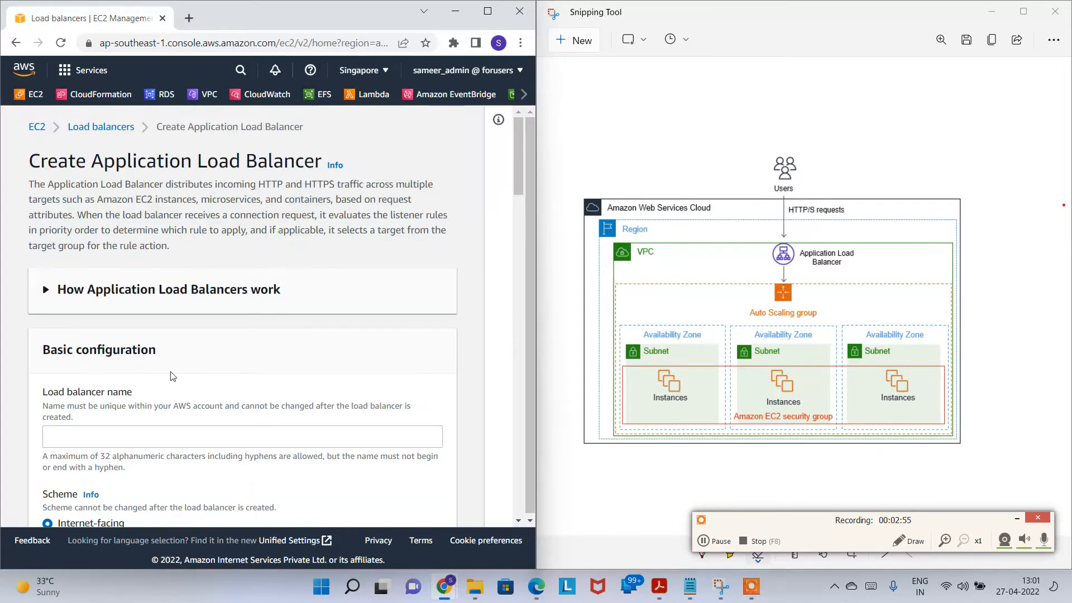
scroll(170, 374, down, 2)
click(136, 303)
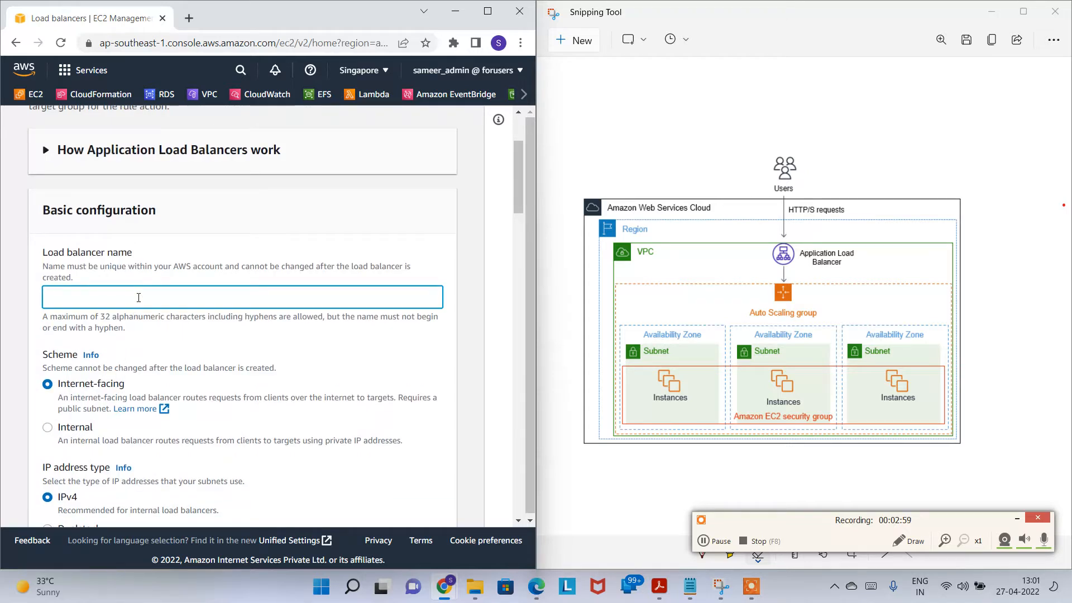
text(27th)
key(Caps_Lock)
text(A)
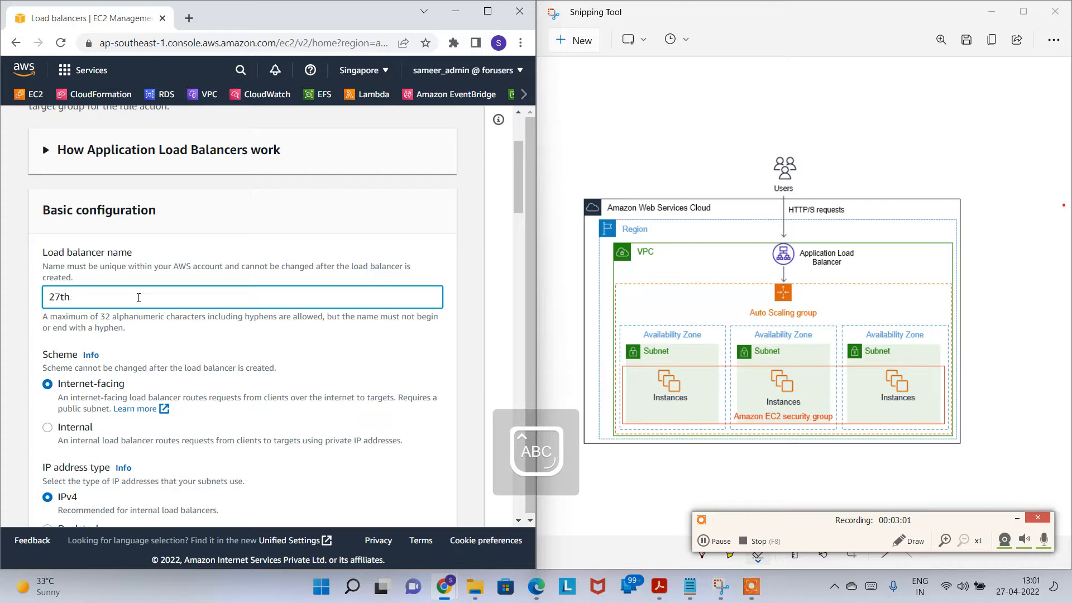
text(LB)
key(Caps_Lock)
Step: Keep IPv4 addressing and select the only available VPC
scroll(112, 247, down, 3)
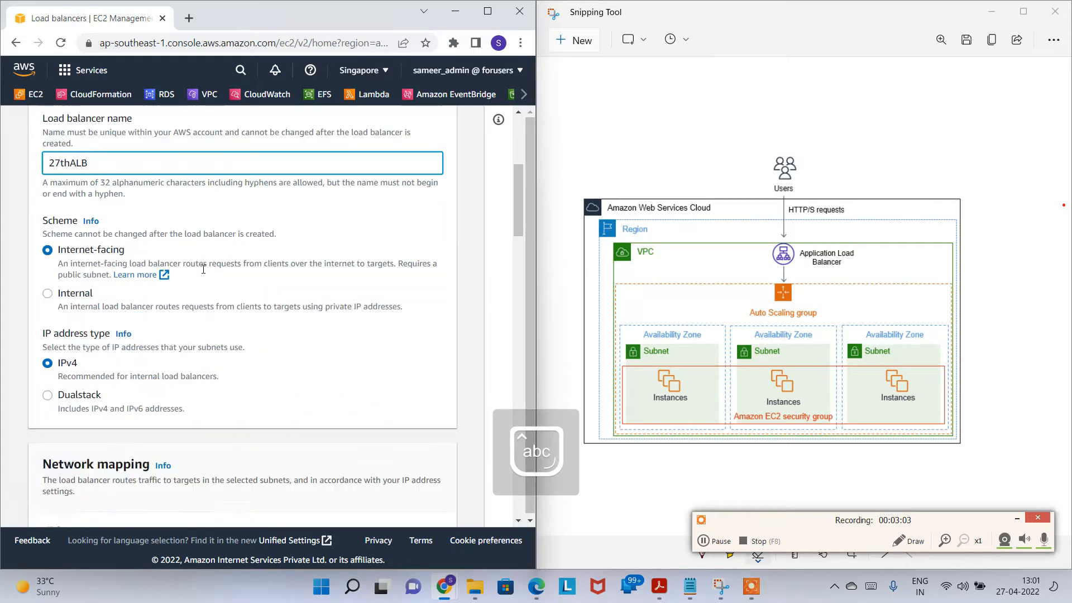
drag(66, 291, 99, 291)
click(79, 329)
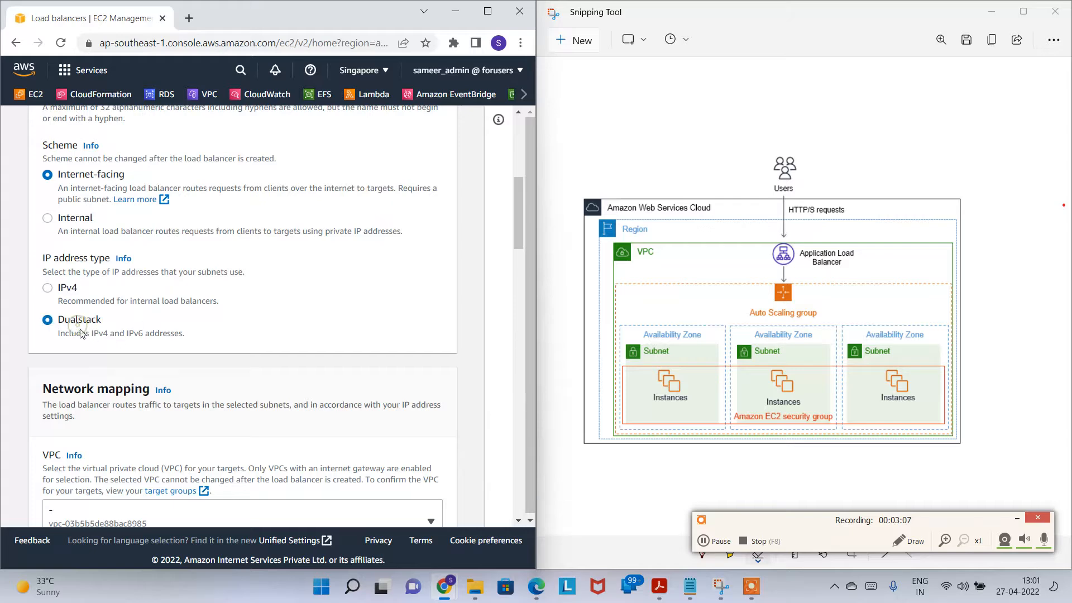
click(49, 288)
scroll(167, 318, down, 3)
click(229, 321)
click(146, 396)
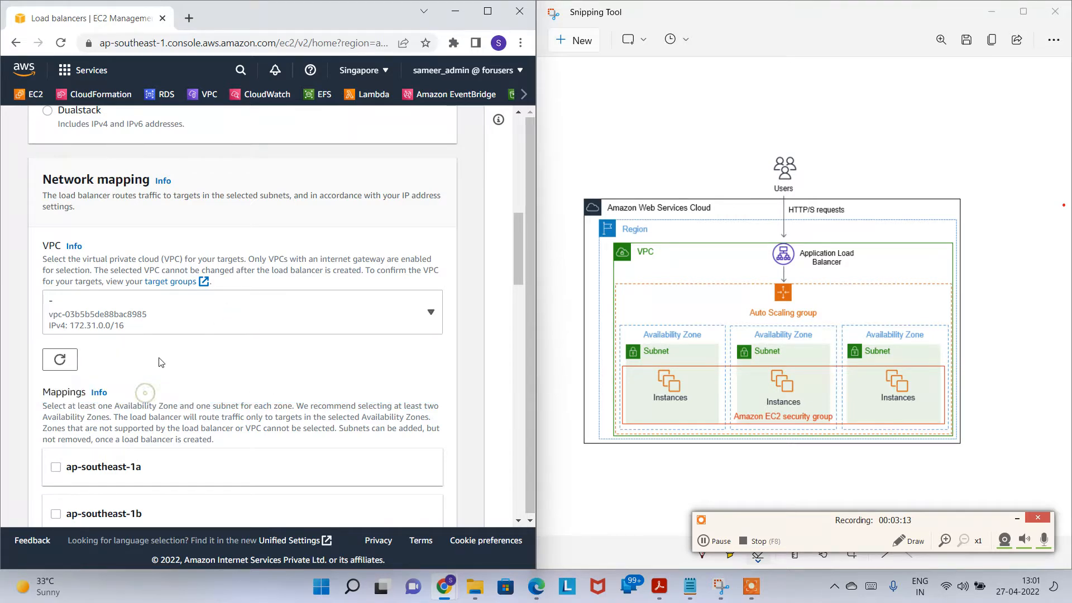
Step: Add availability zones ap-southeast-1b and ap-southeast-1c to the mappings
scroll(81, 361, down, 2)
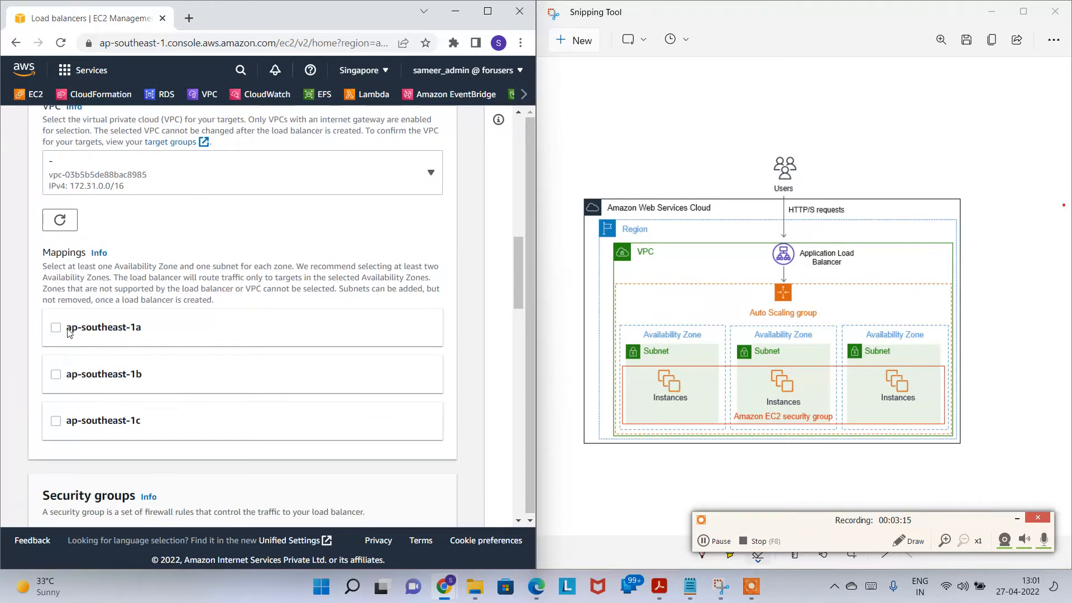
scroll(67, 402, down, 1)
click(56, 433)
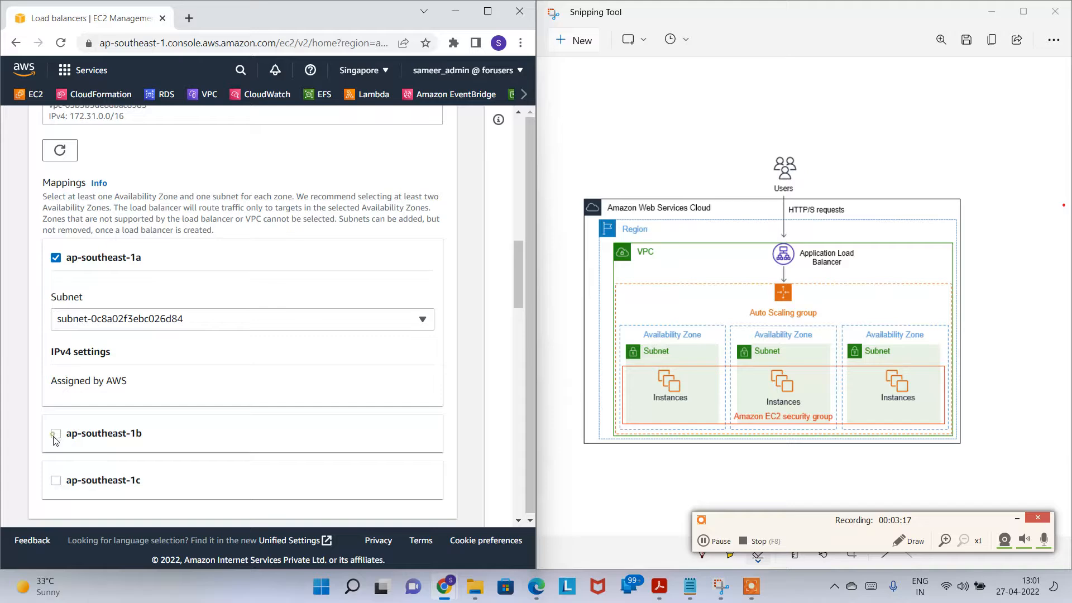
scroll(70, 455, down, 3)
click(56, 400)
scroll(142, 403, up, 5)
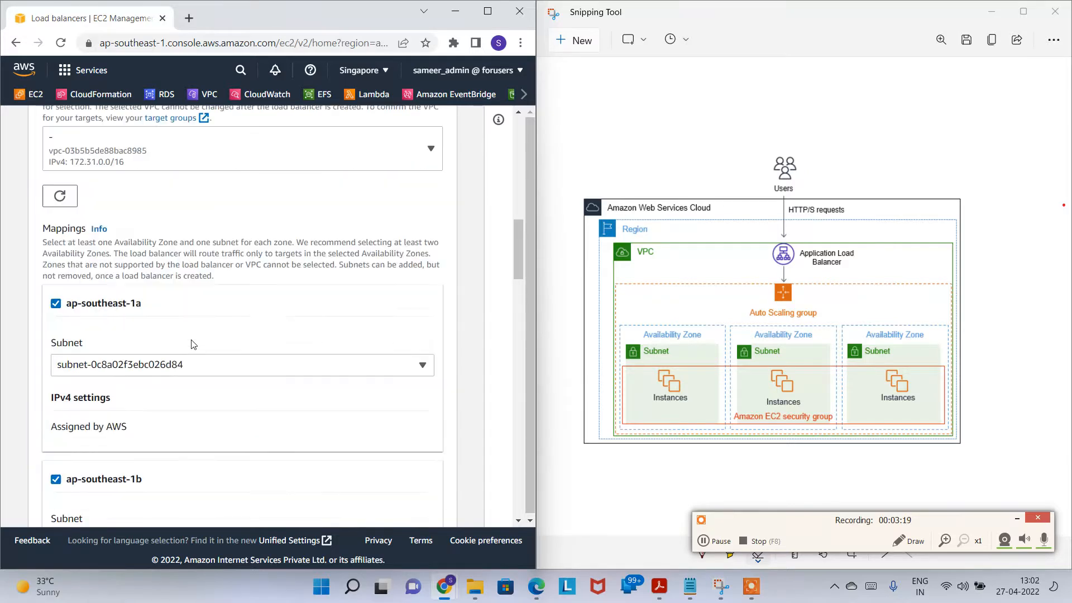
scroll(195, 389, down, 2)
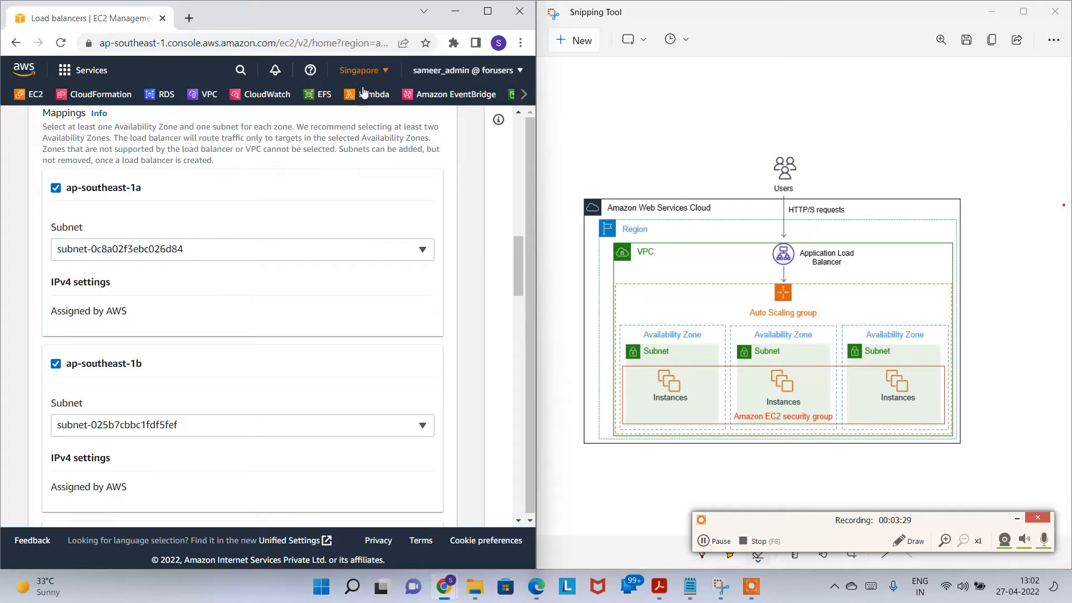
scroll(175, 323, down, 6)
scroll(196, 384, down, 2)
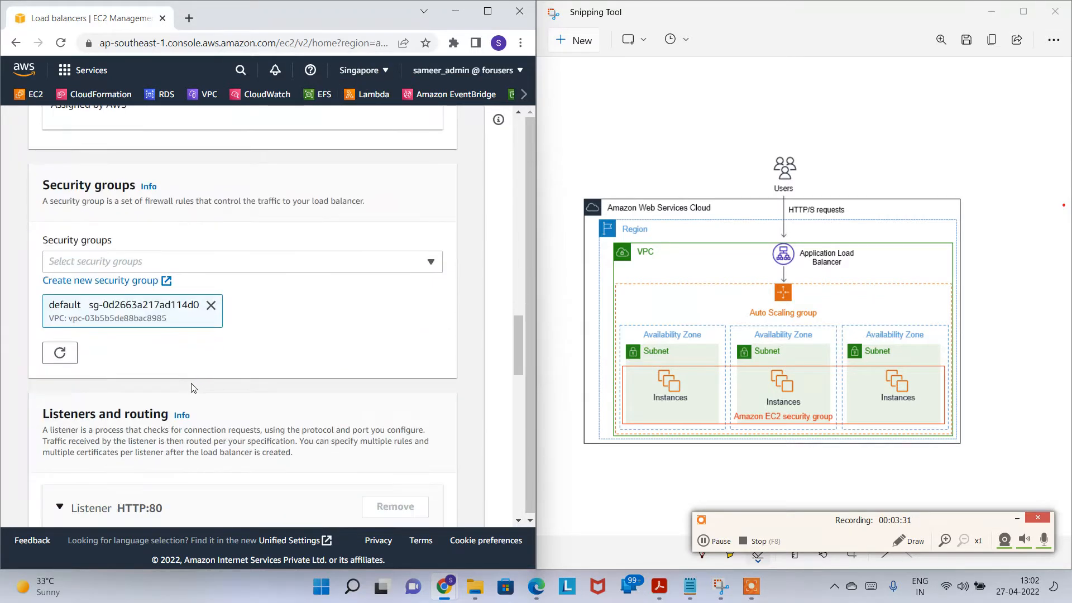
Step: Remove the default security group and begin creating a new one in another tab
click(211, 305)
click(211, 261)
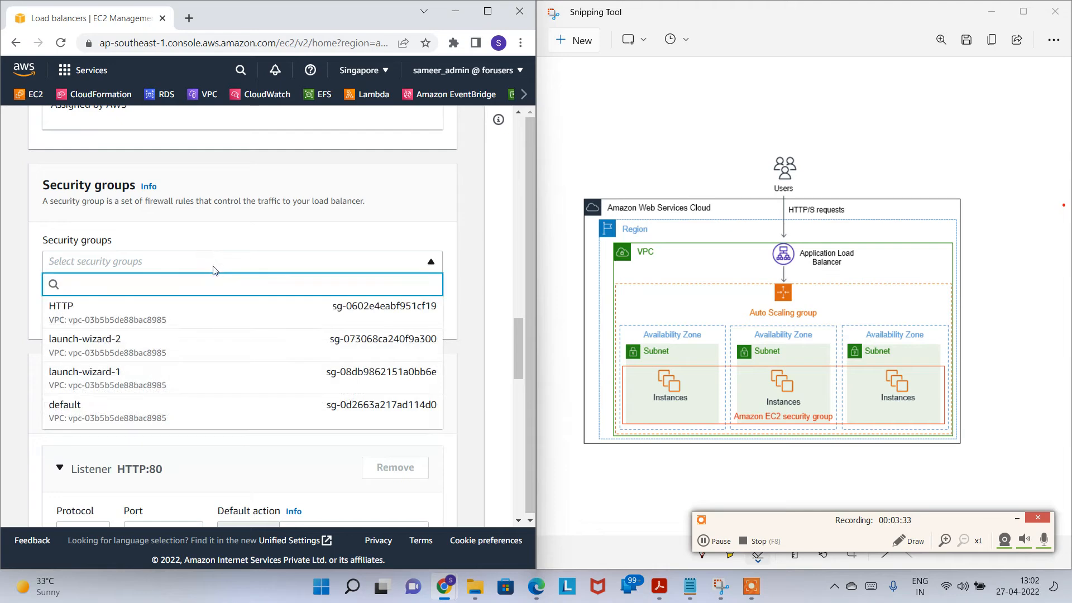
click(462, 302)
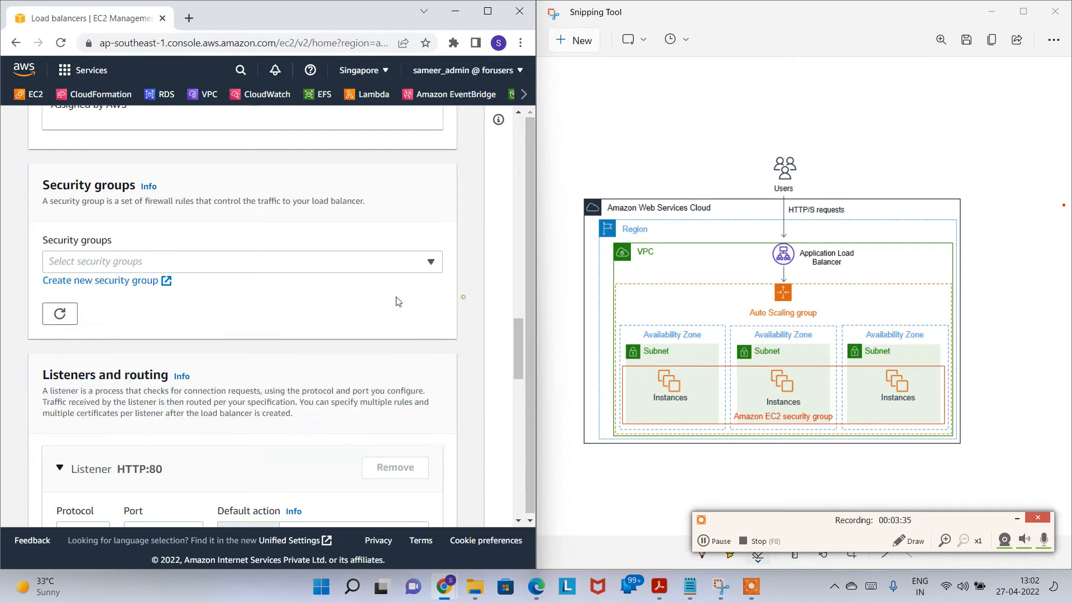
click(119, 280)
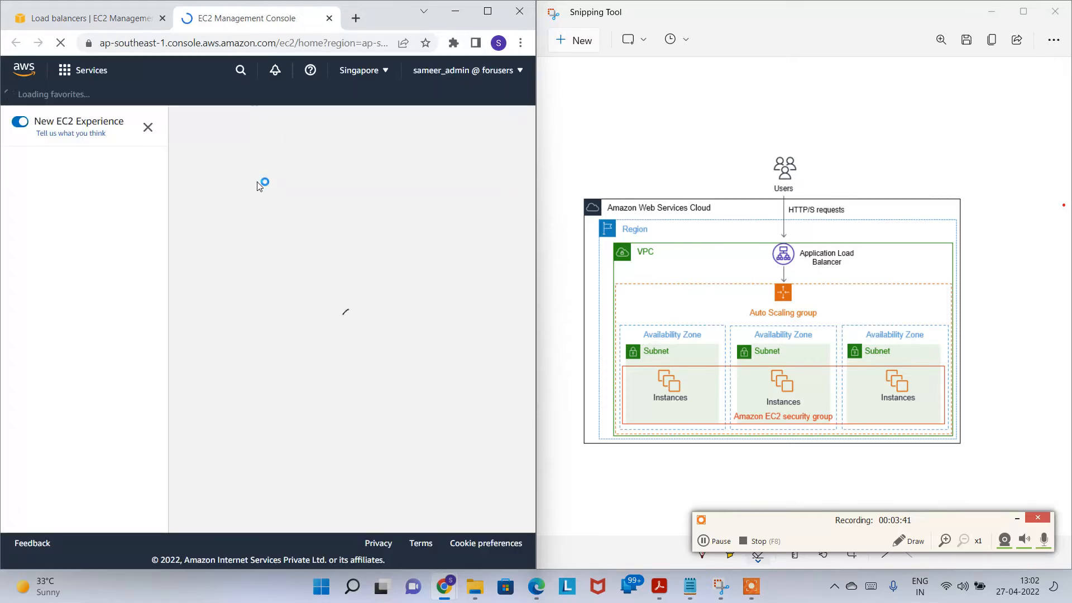
Step: Name the security group MyWebServerSG and reuse that text as its description
click(153, 295)
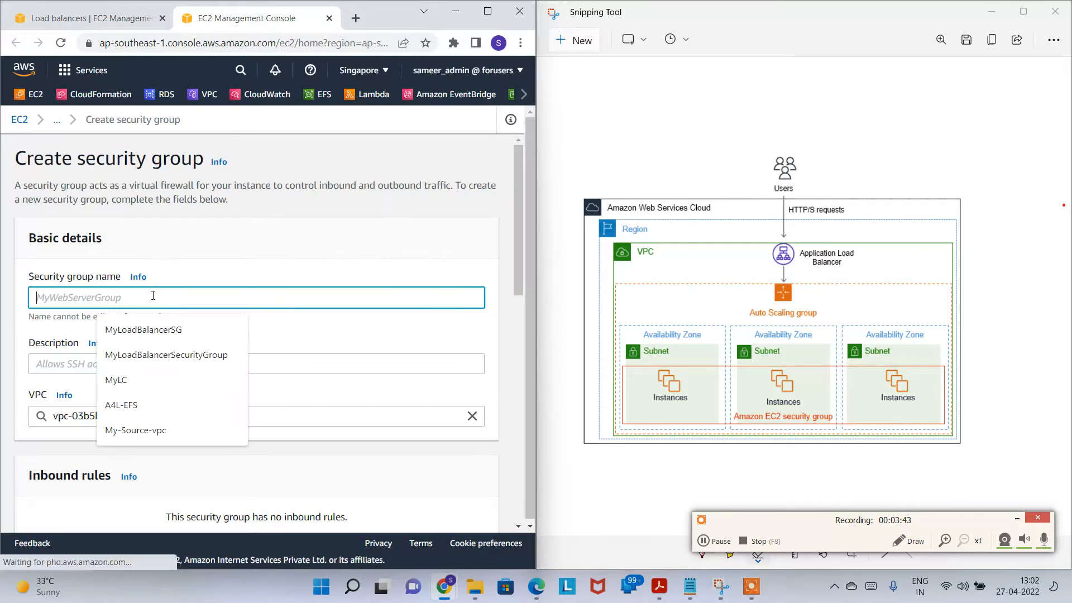
text(MyWebSe)
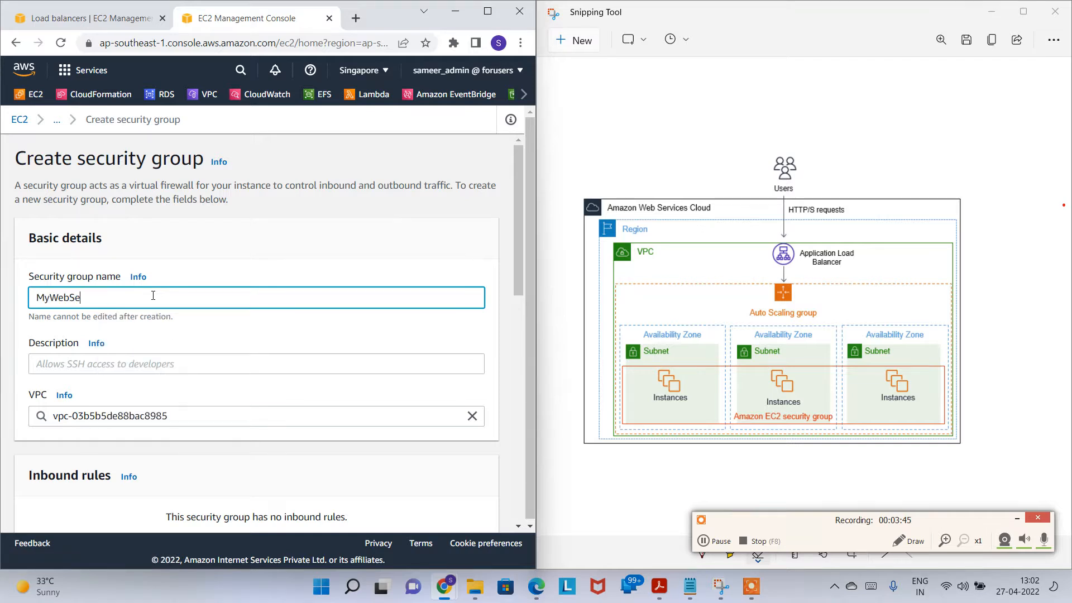
text(rver)
key(Caps_Lock)
text(SG)
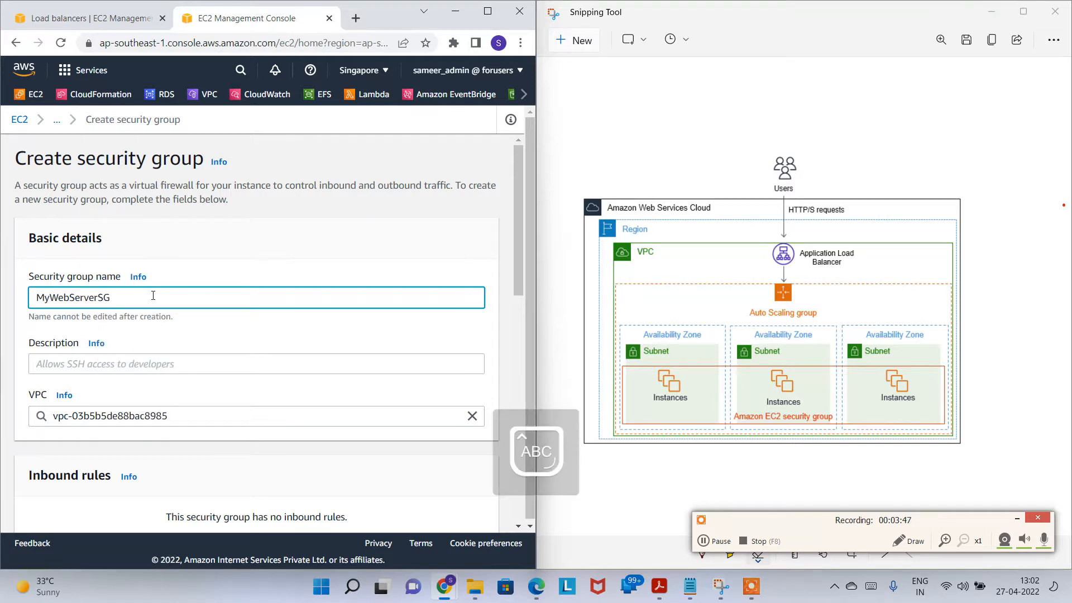
double_click(153, 296)
key(ctrl+c)
click(160, 364)
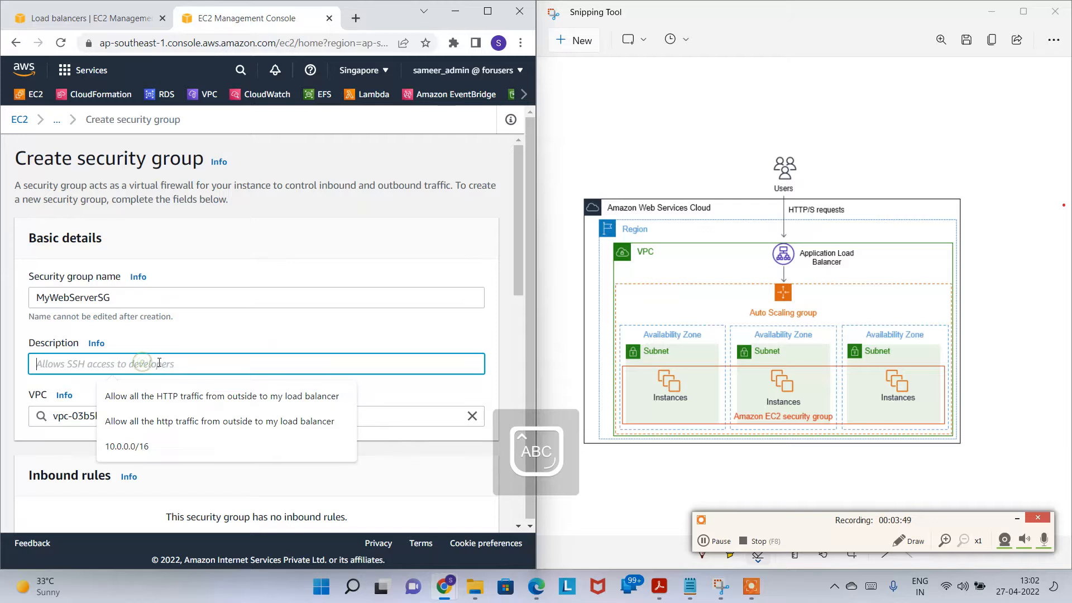
key(ctrl+v)
scroll(184, 335, down, 5)
Step: Add an inbound HTTP port 80 rule from Anywhere-IPv4 (0.0.0.0/0)
click(56, 283)
click(235, 300)
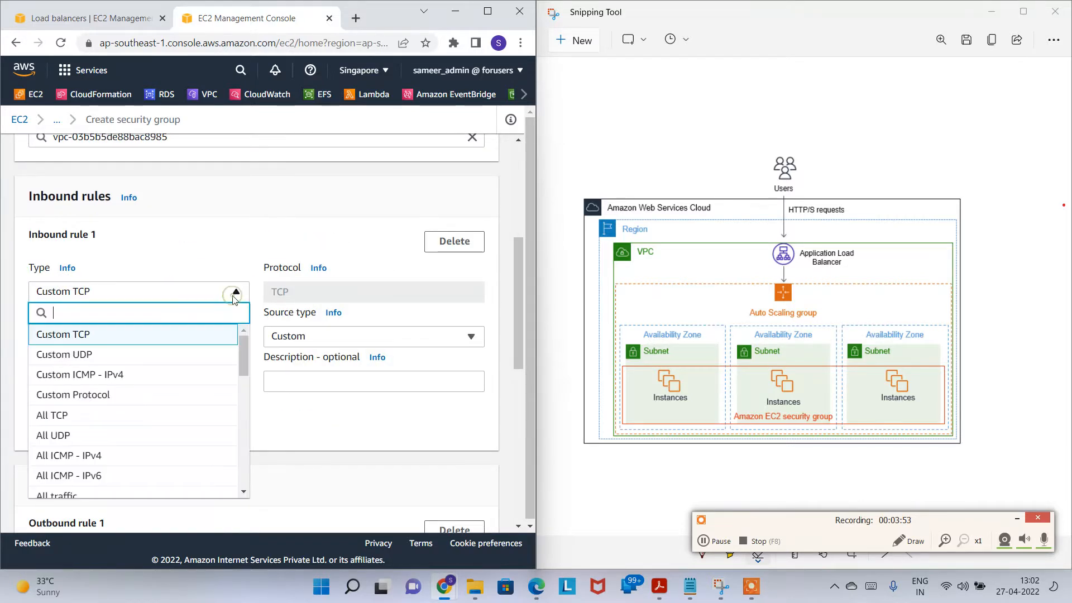
text(HTT)
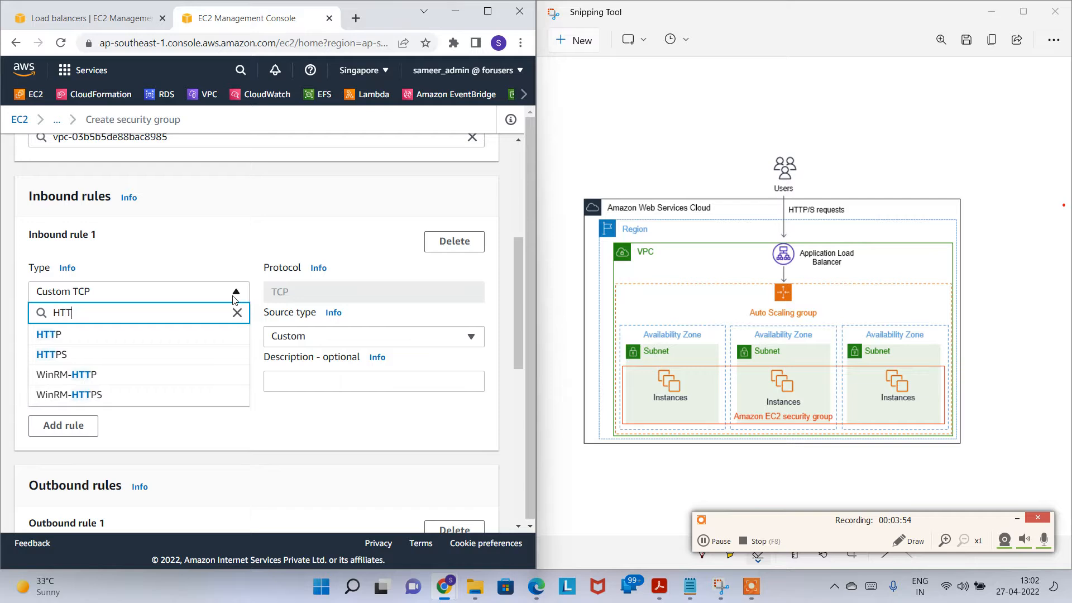
click(162, 354)
click(178, 297)
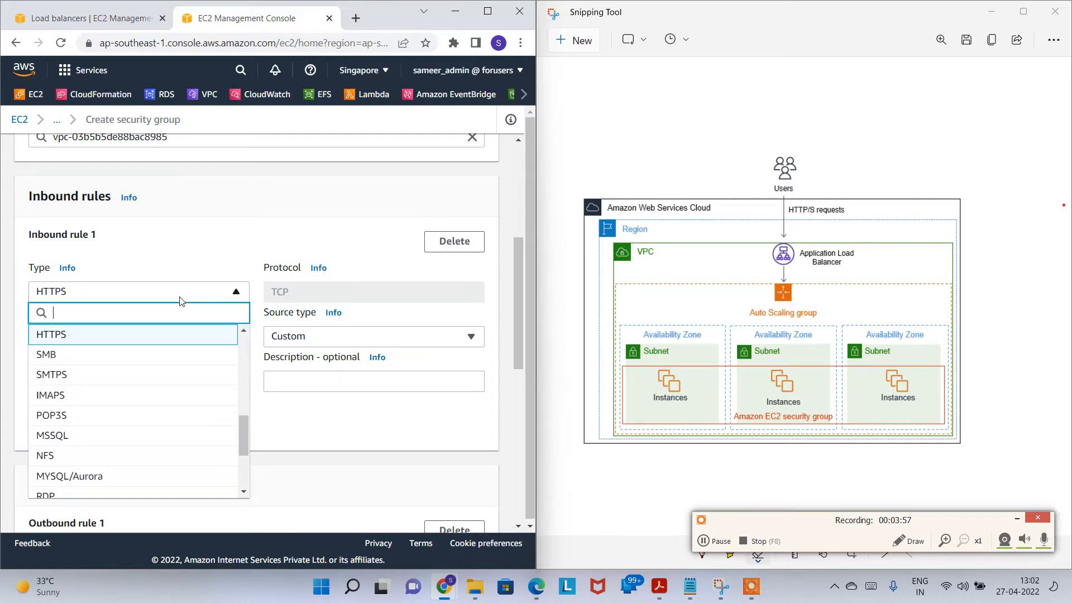
text(HTT)
click(134, 334)
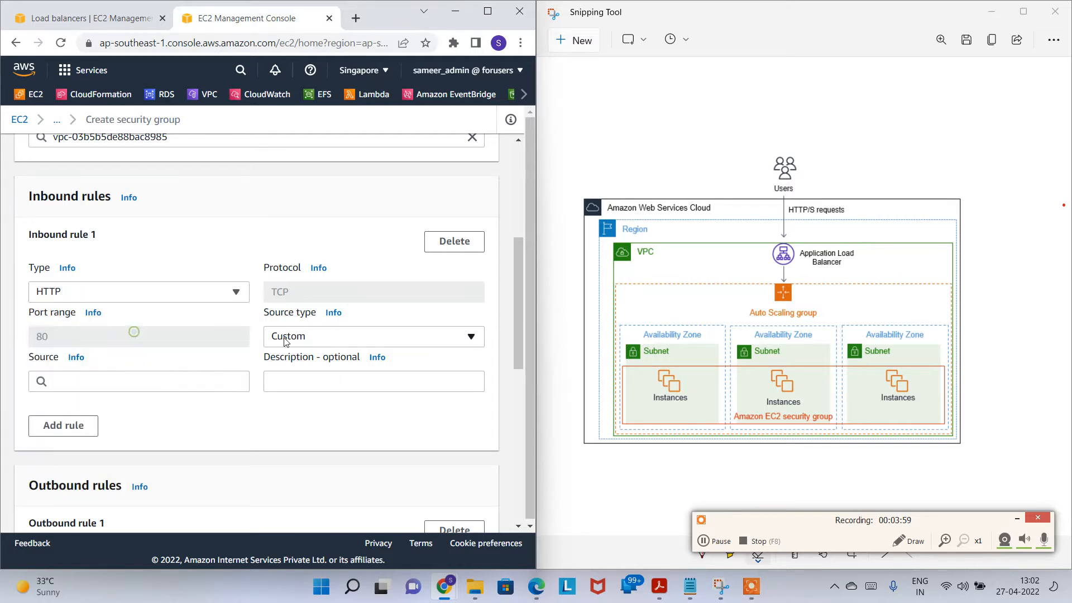
click(399, 336)
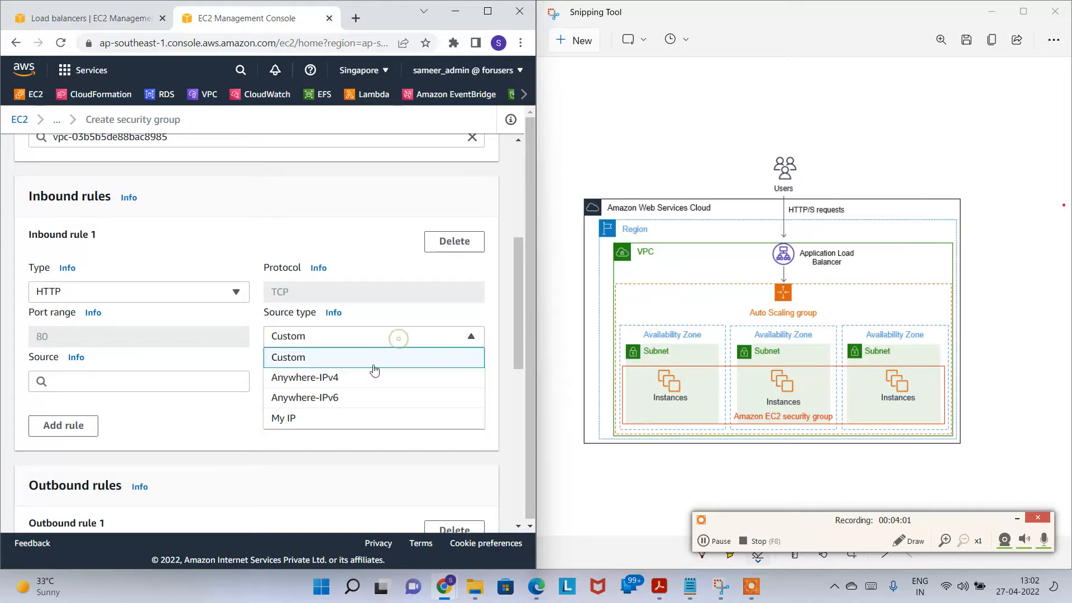
click(367, 376)
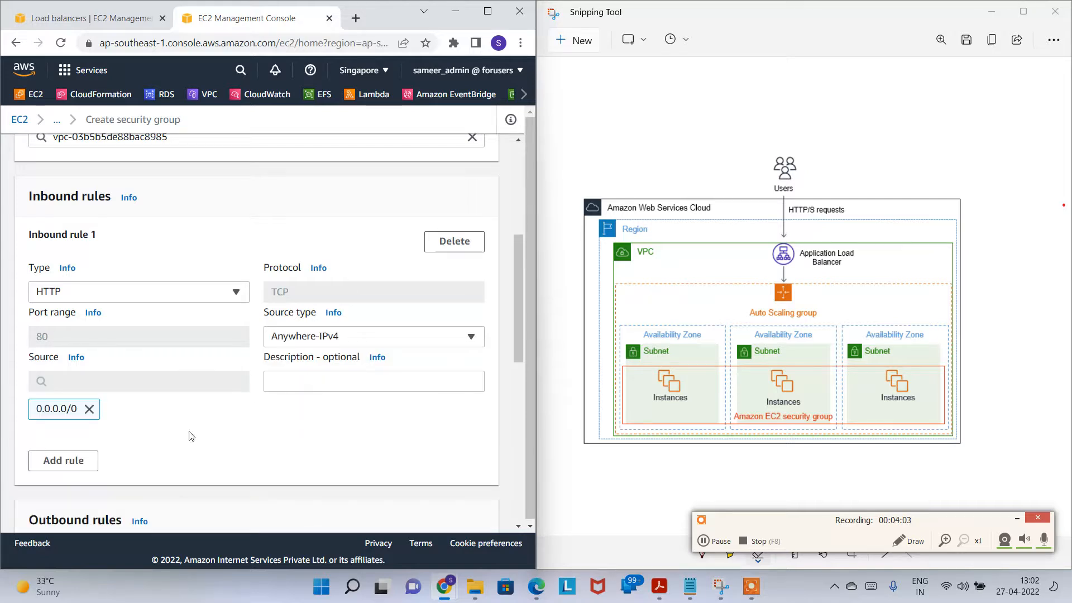
Step: Add an inbound SSH port 22 rule from Anywhere-IPv4 (0.0.0.0/0)
click(63, 460)
scroll(201, 441, down, 2)
click(161, 370)
text(SSH)
click(159, 348)
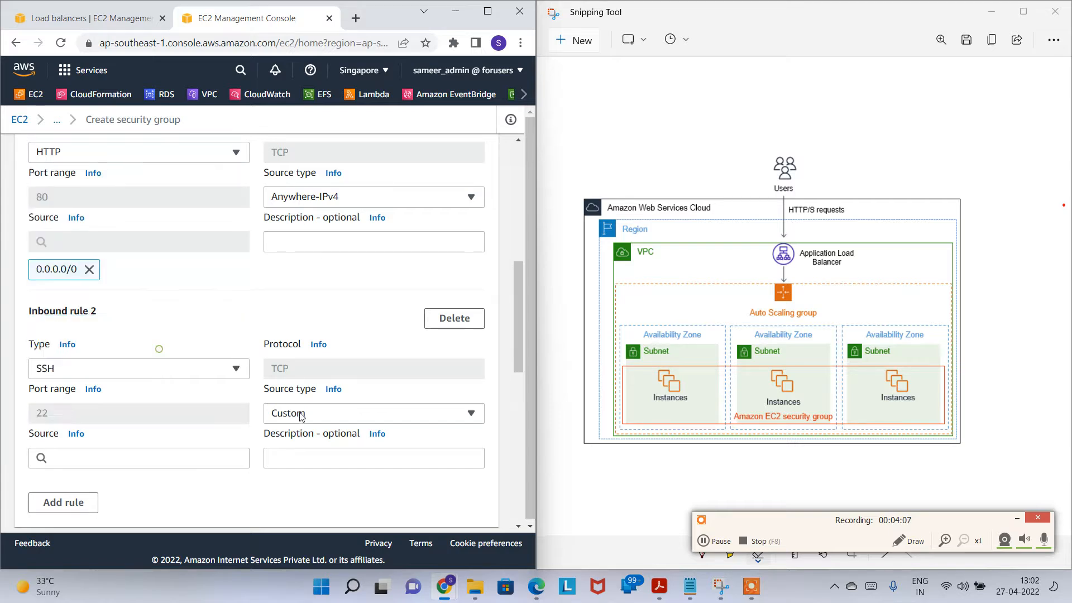
click(320, 422)
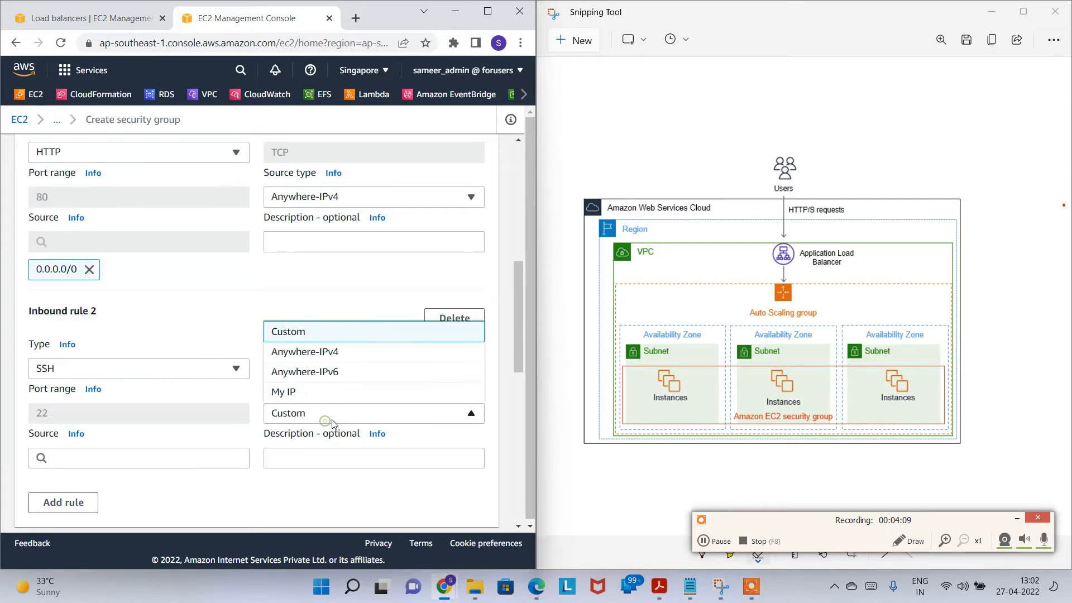
click(336, 344)
Step: Create the MyWebServerSG security group
scroll(320, 453, down, 2)
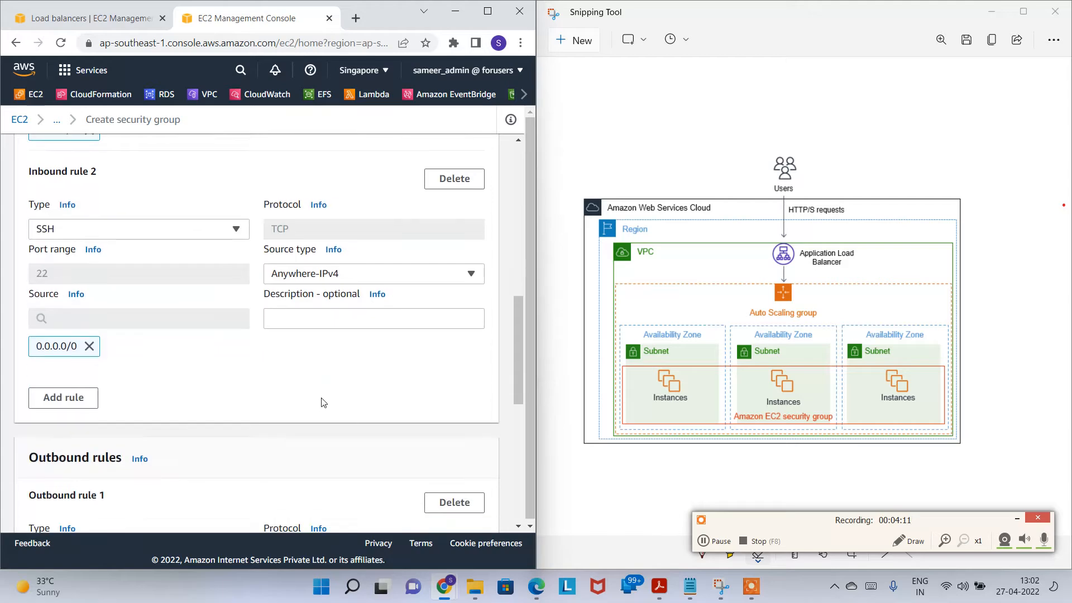
scroll(308, 324, down, 8)
scroll(391, 419, up, 4)
scroll(435, 491, down, 4)
click(451, 513)
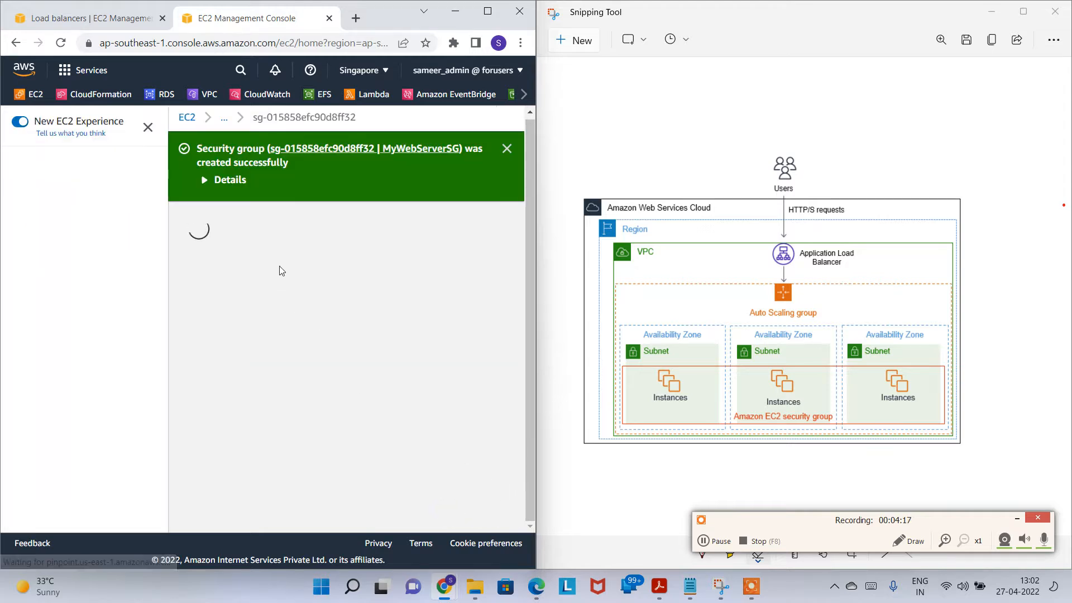
Step: Refresh the security groups, attach MyWebServerSG, and remove the default group
double_click(267, 257)
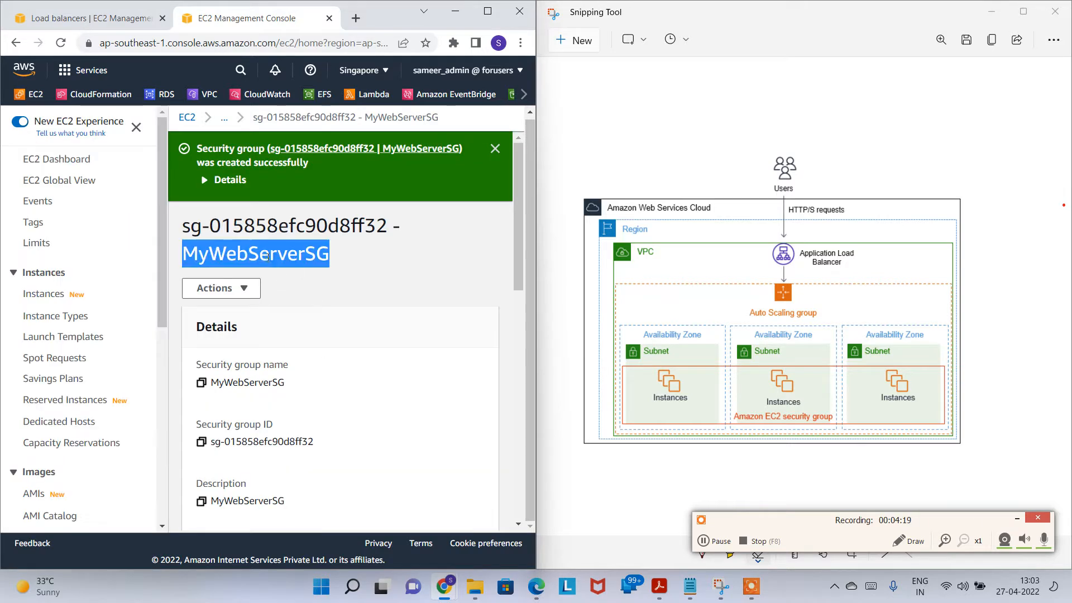
click(330, 19)
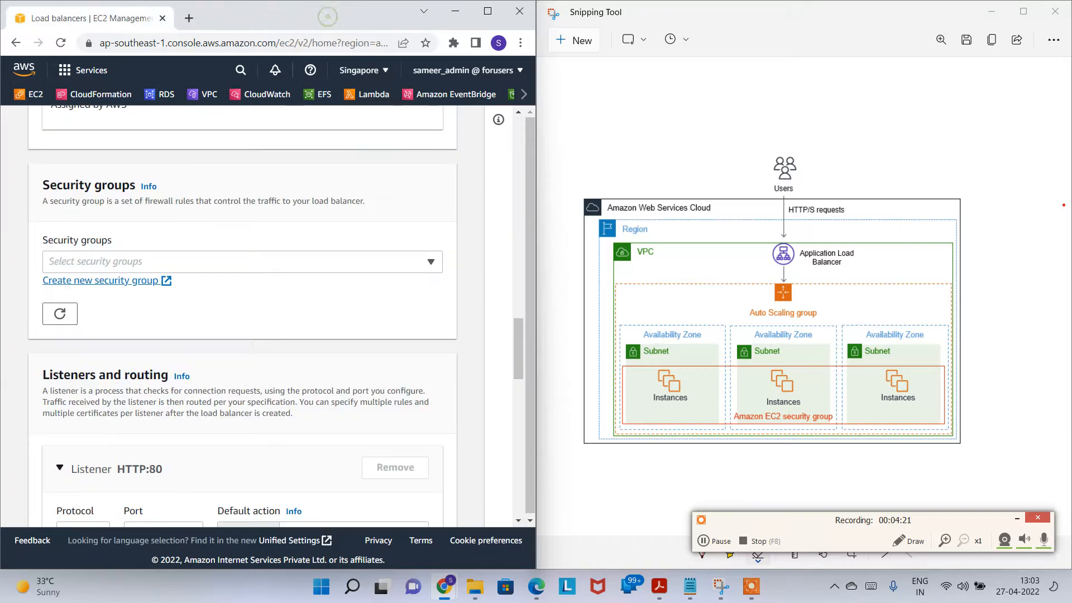
click(59, 313)
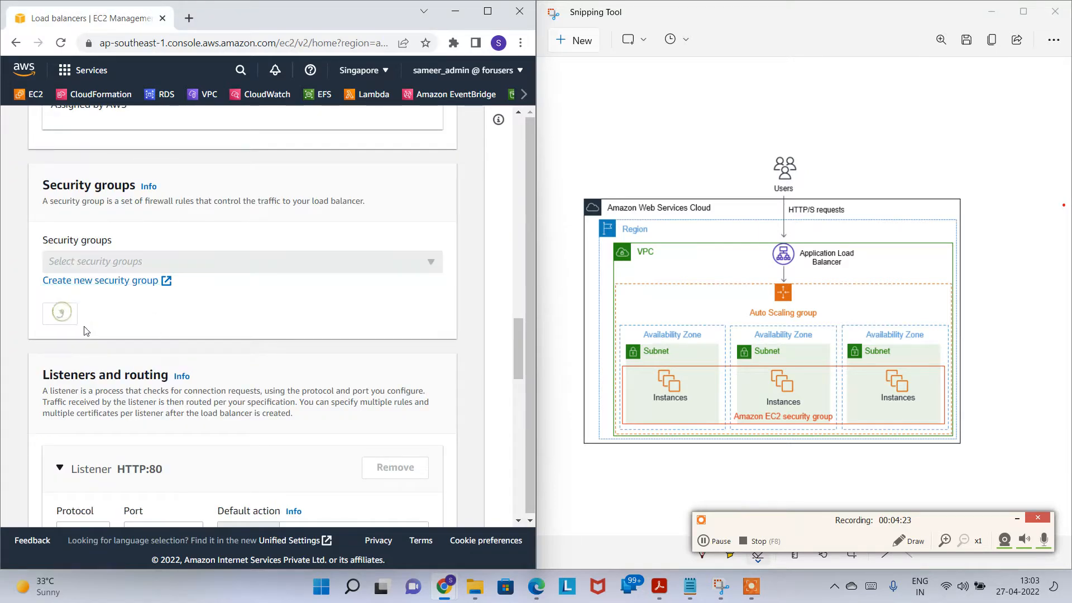
click(237, 261)
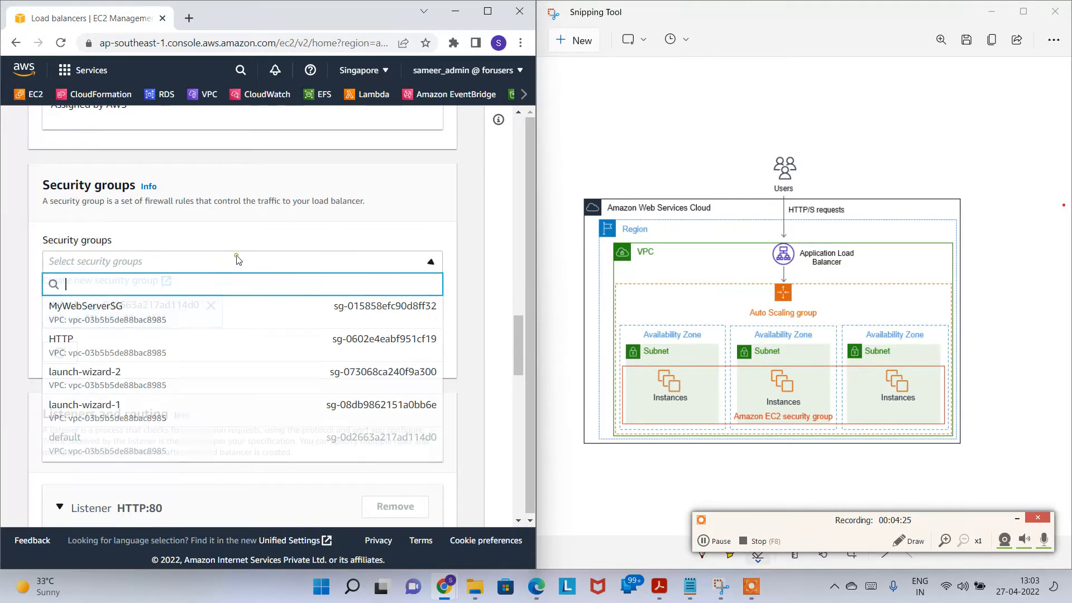
click(147, 316)
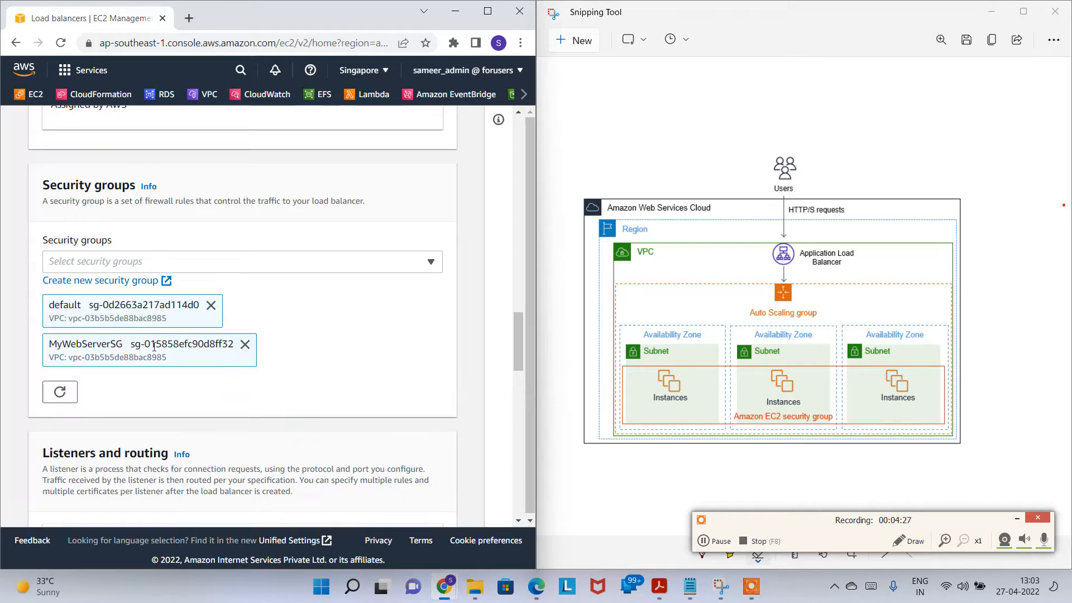
click(210, 306)
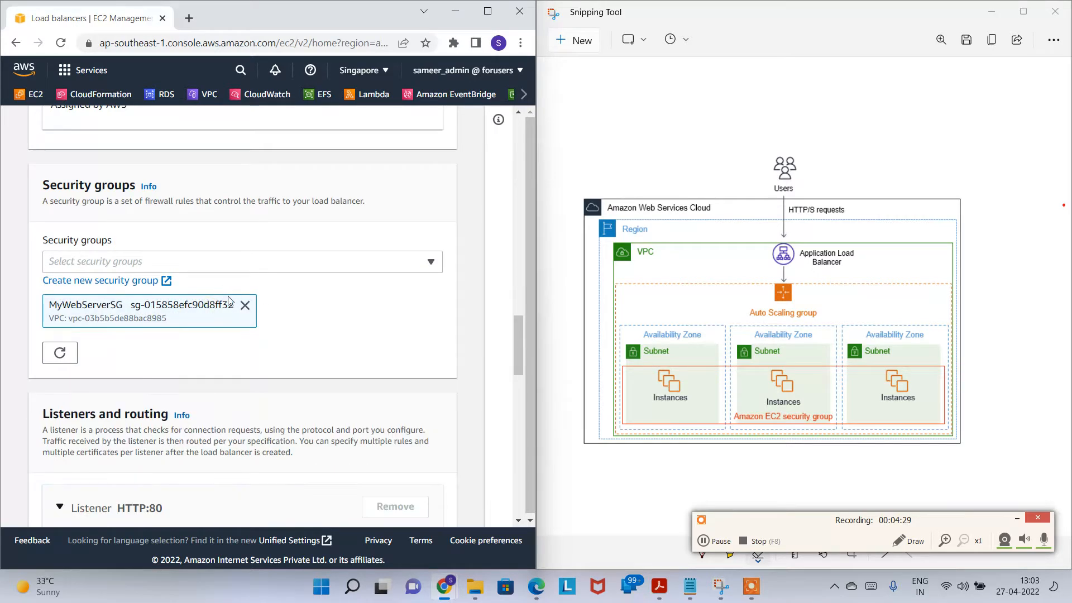
Step: Keep the listener on HTTP, find no target groups, and start creating one in a new tab
scroll(147, 364, down, 4)
scroll(148, 363, down, 1)
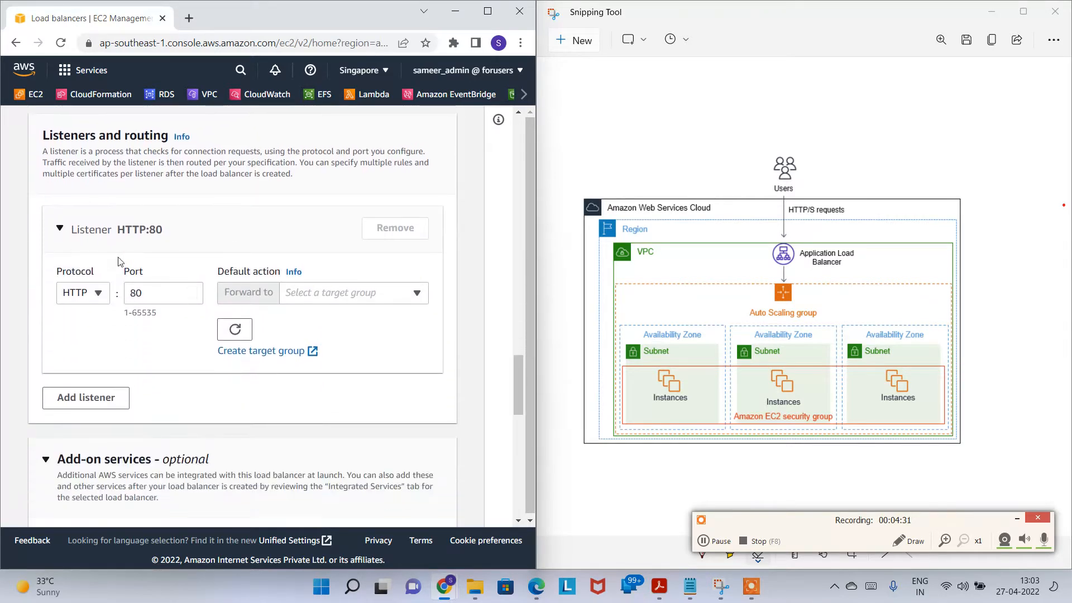
click(87, 300)
click(88, 300)
click(361, 296)
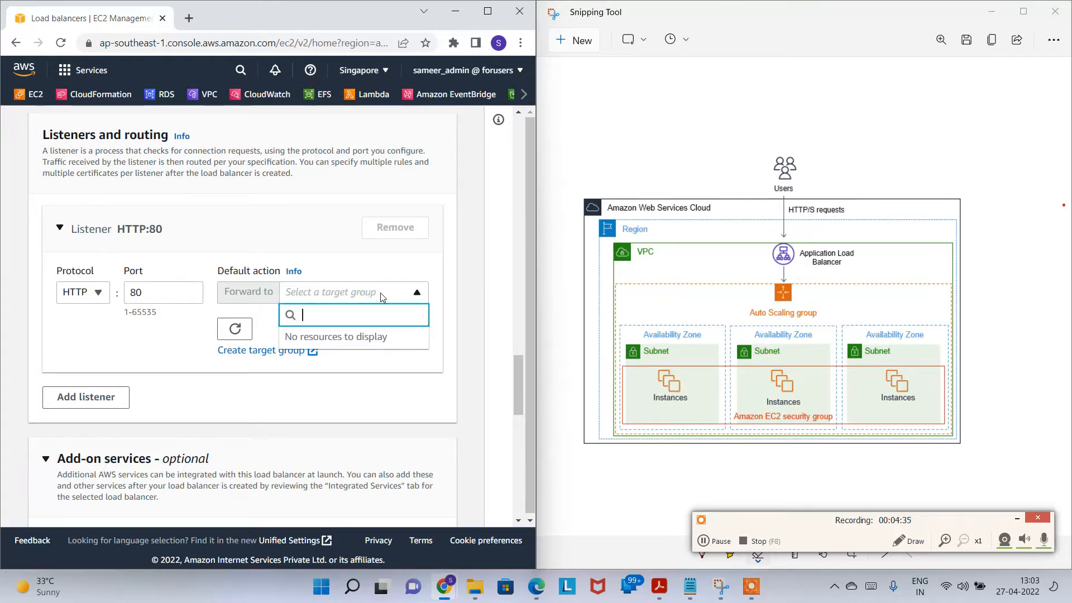
click(384, 381)
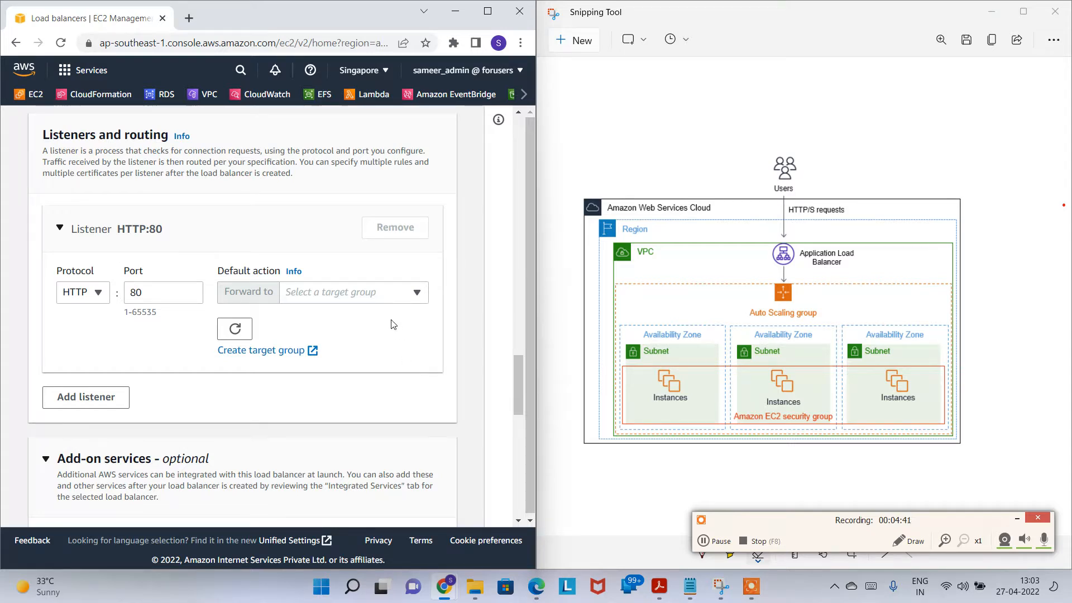
click(267, 351)
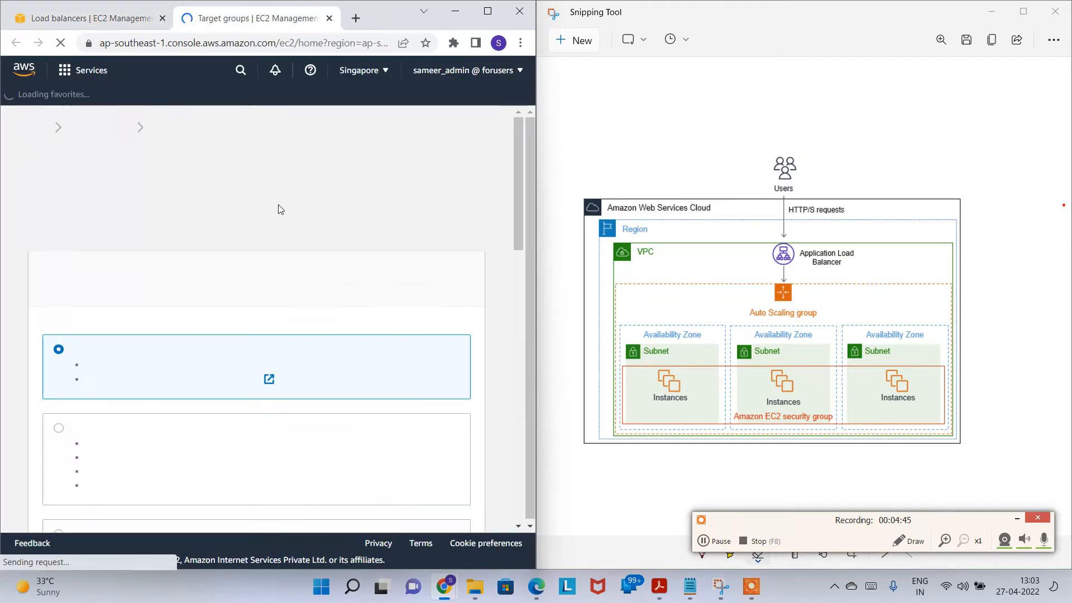
Step: Choose Instances as the target type and name the target group 27THTG
scroll(78, 212, down, 2)
double_click(79, 209)
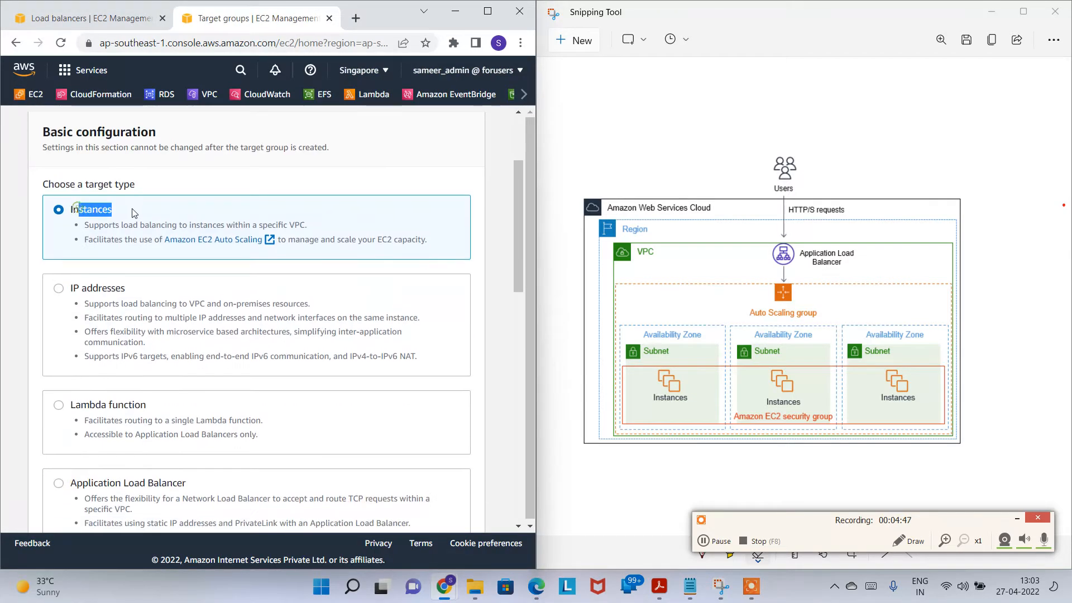
scroll(176, 287, down, 5)
click(120, 235)
text(27TH)
key(Caps_Lock)
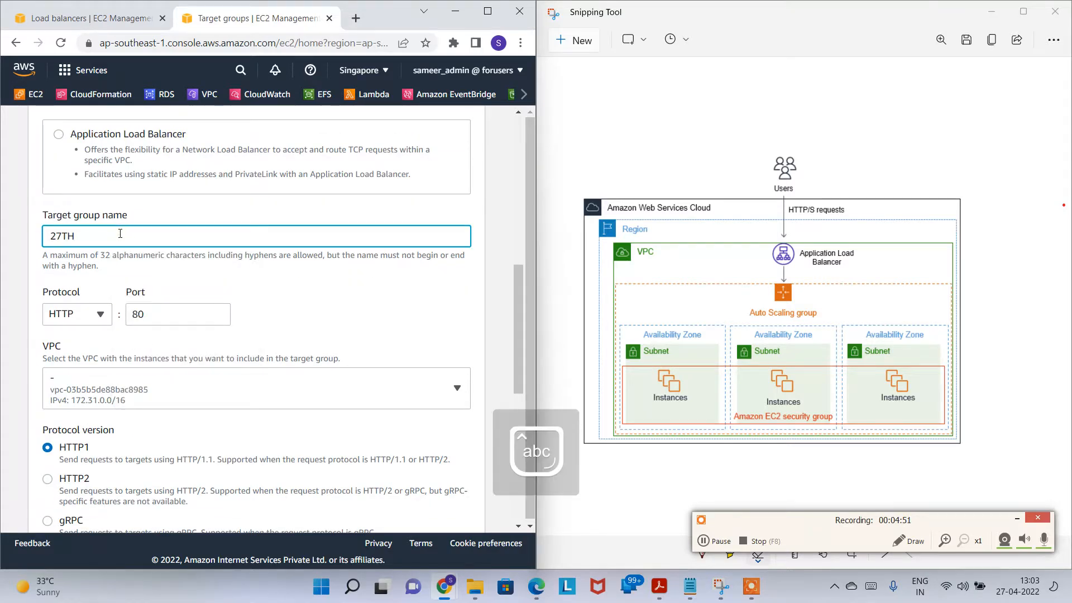
key(Caps_Lock)
text(TG)
key(Caps_Lock)
Step: Set the advanced health check interval to 10 seconds and continue to registering targets
scroll(120, 217, down, 3)
scroll(193, 234, down, 4)
click(107, 381)
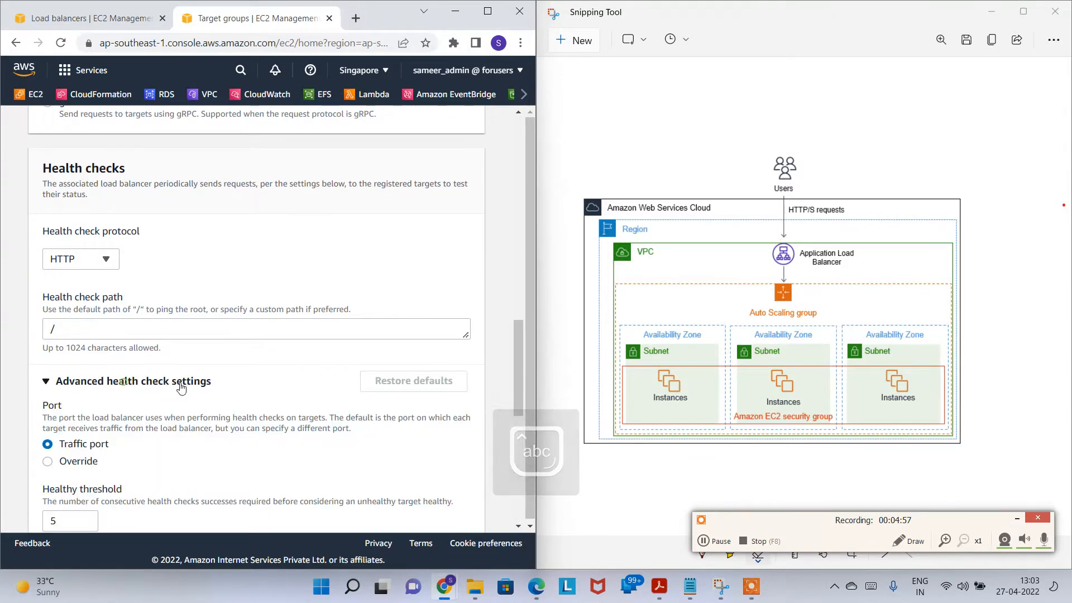
scroll(110, 336, down, 4)
scroll(102, 416, down, 4)
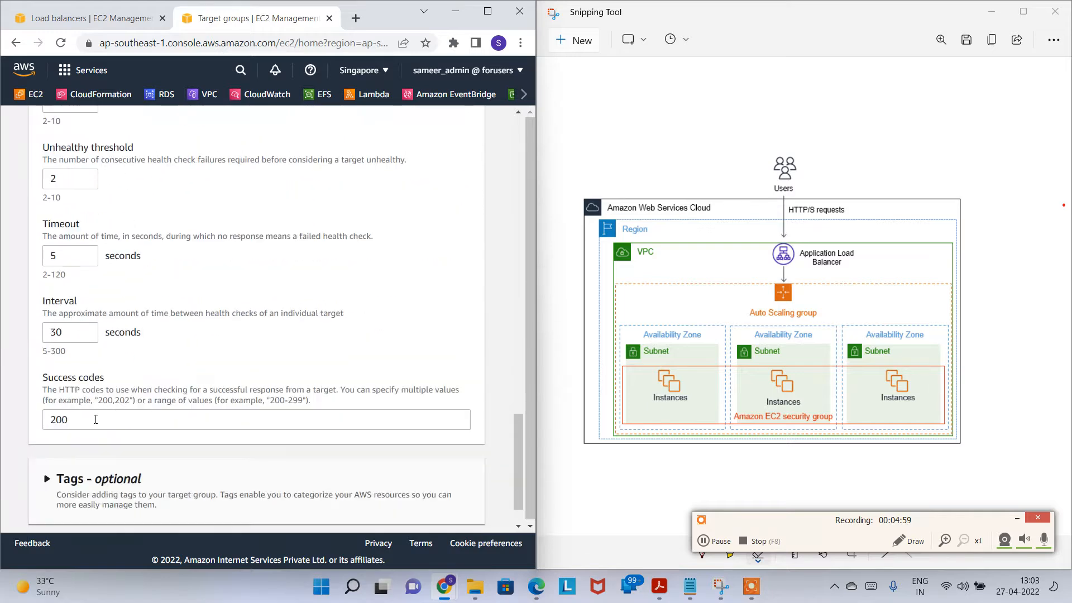
click(73, 336)
drag(68, 332, 9, 336)
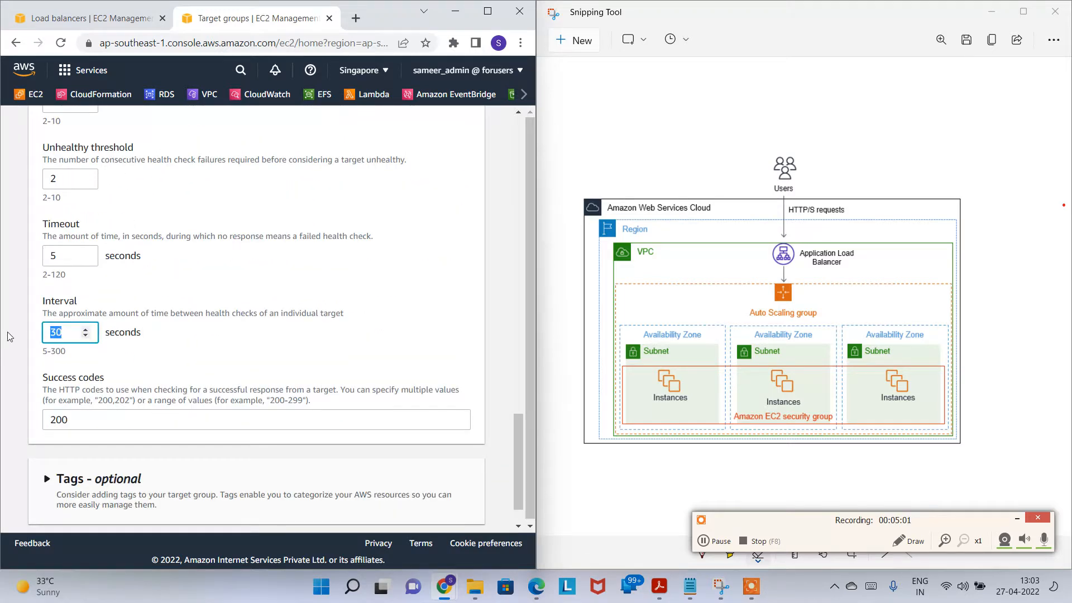
click(151, 347)
scroll(279, 341, up, 3)
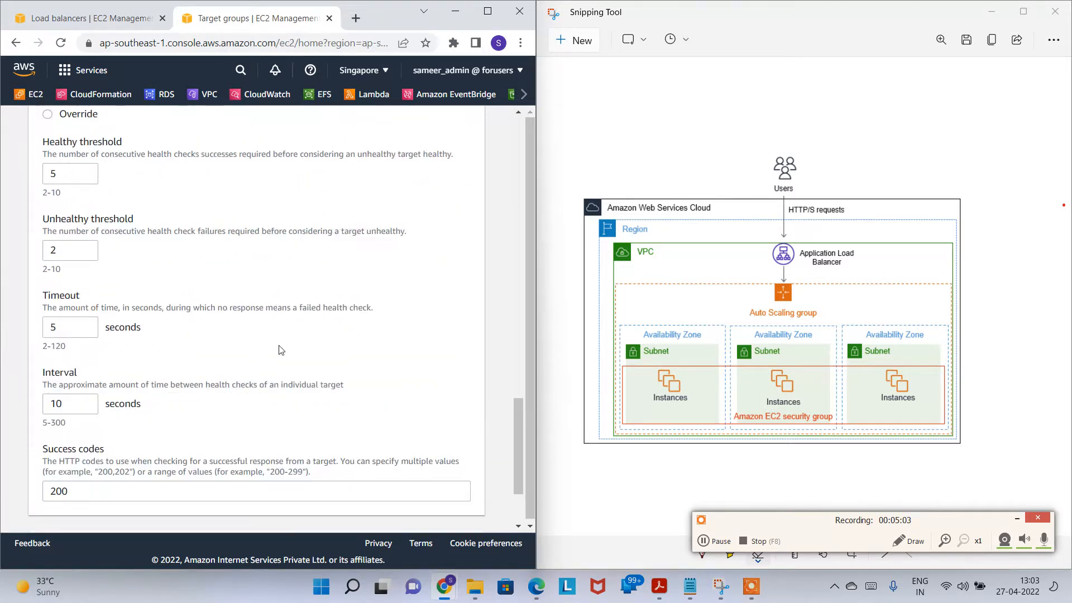
scroll(291, 341, down, 3)
scroll(236, 350, down, 2)
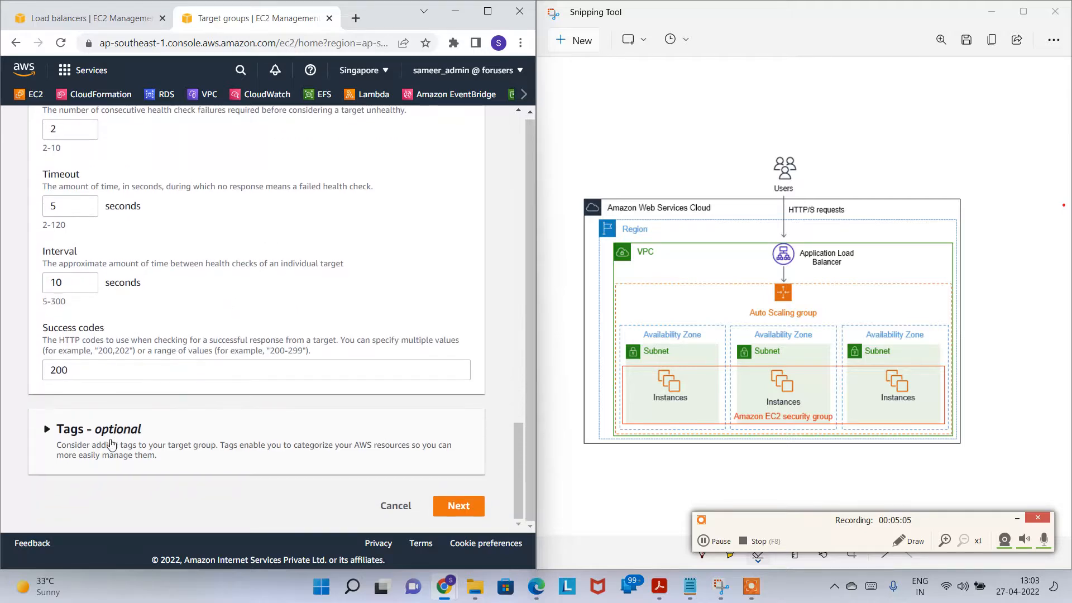
scroll(385, 433, up, 10)
scroll(385, 427, down, 10)
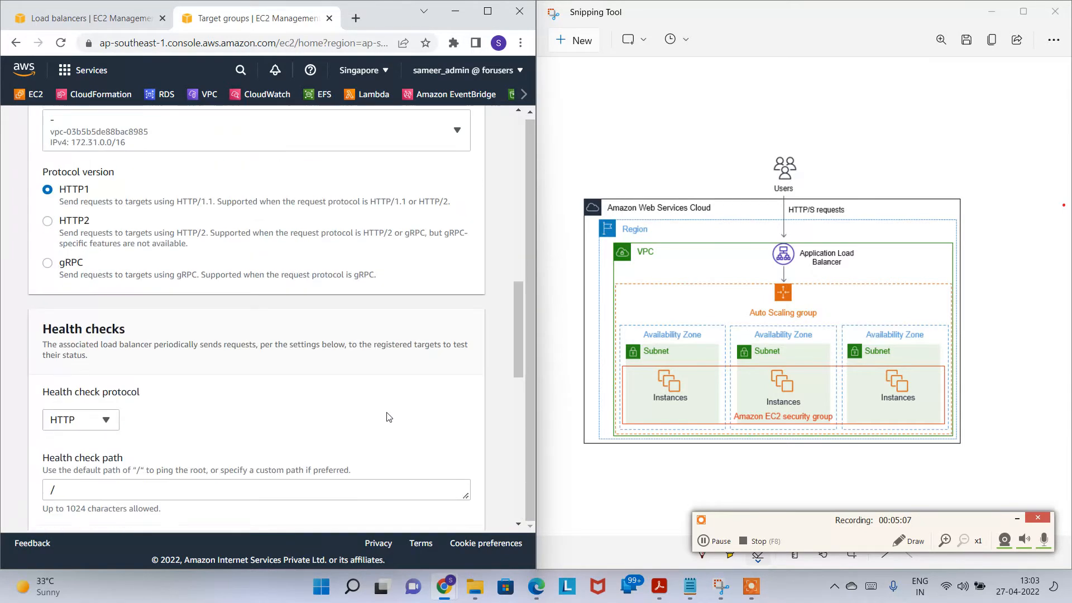
click(458, 506)
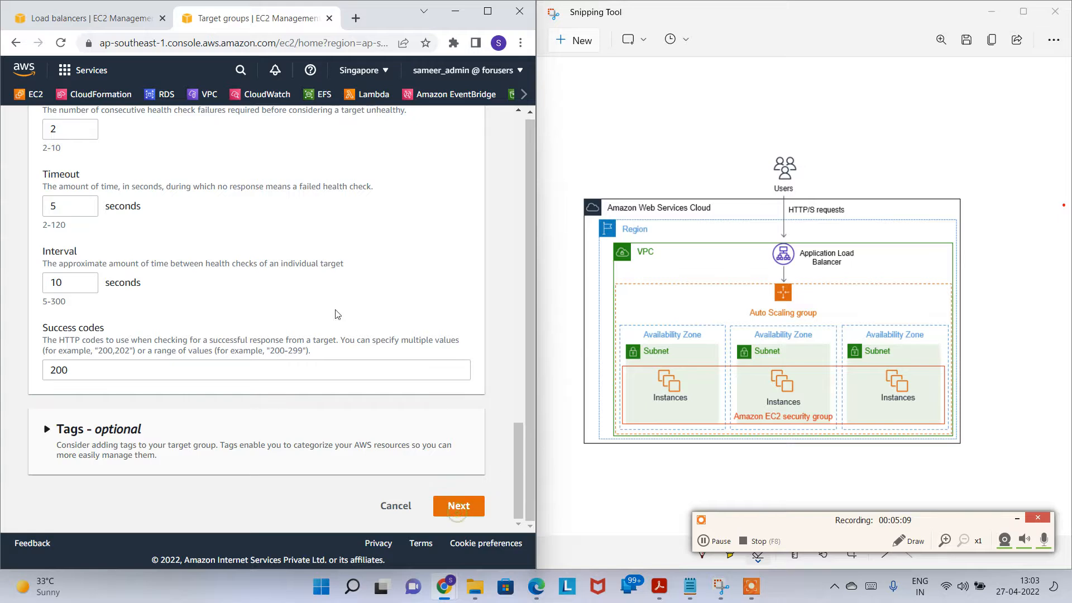
scroll(274, 330, down, 3)
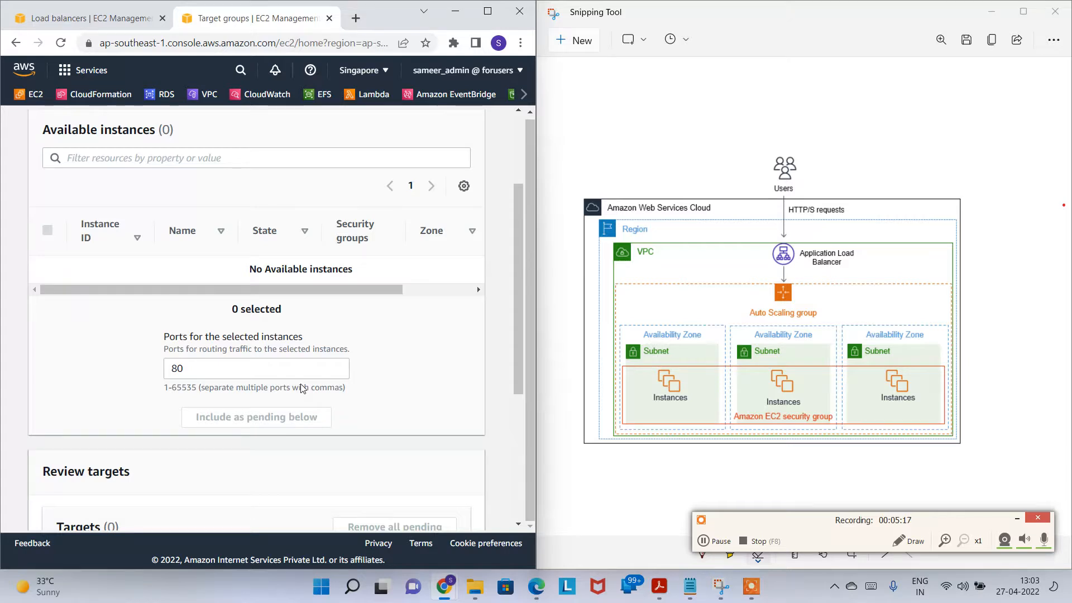
Step: Create 27THTG without registering any instances and switch back to the load balancer tab
scroll(285, 302, down, 5)
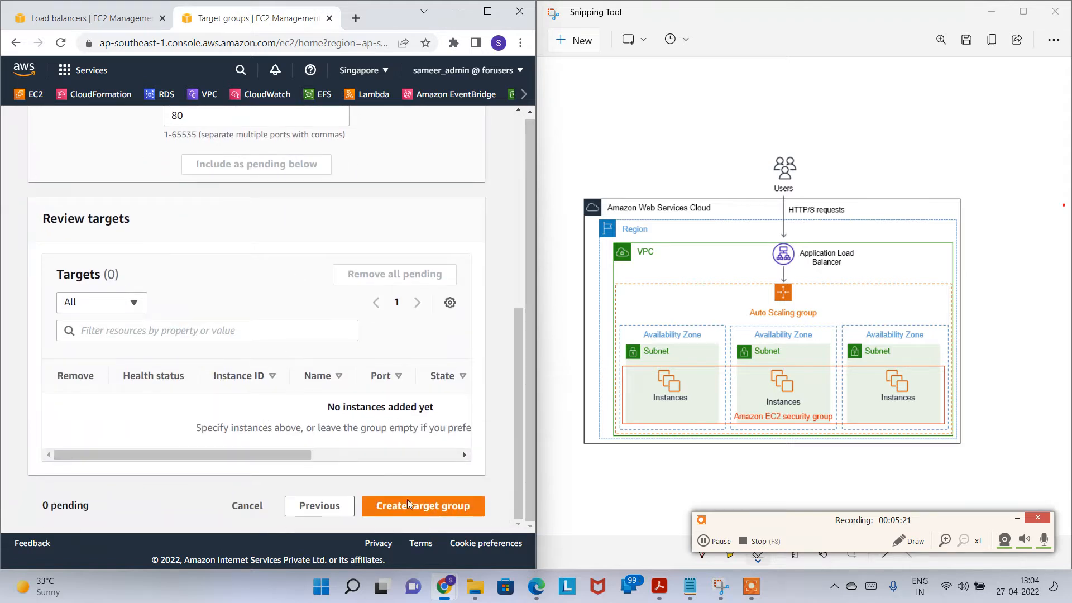
click(433, 506)
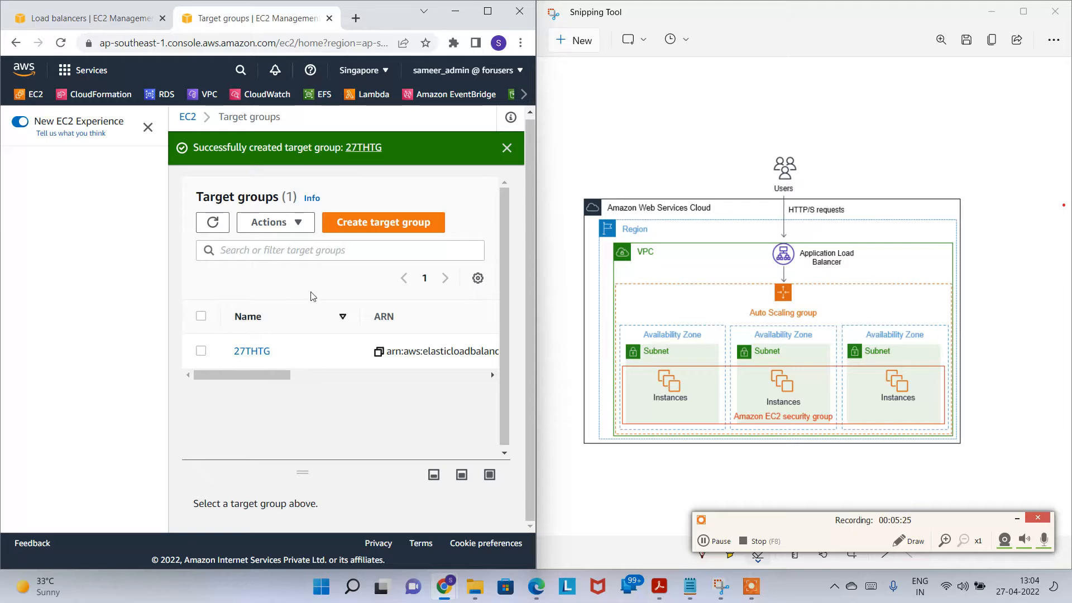
click(328, 20)
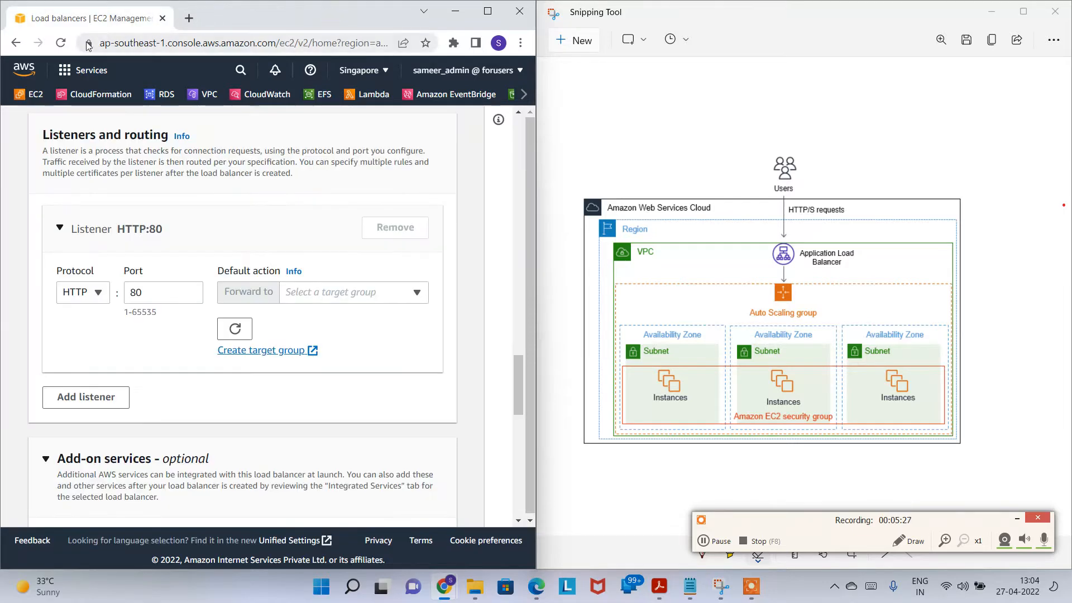
Step: Forward the HTTP:80 listener to 27THTG, create 27thALB, and view it provisioning in the list
scroll(266, 242, down, 4)
click(235, 190)
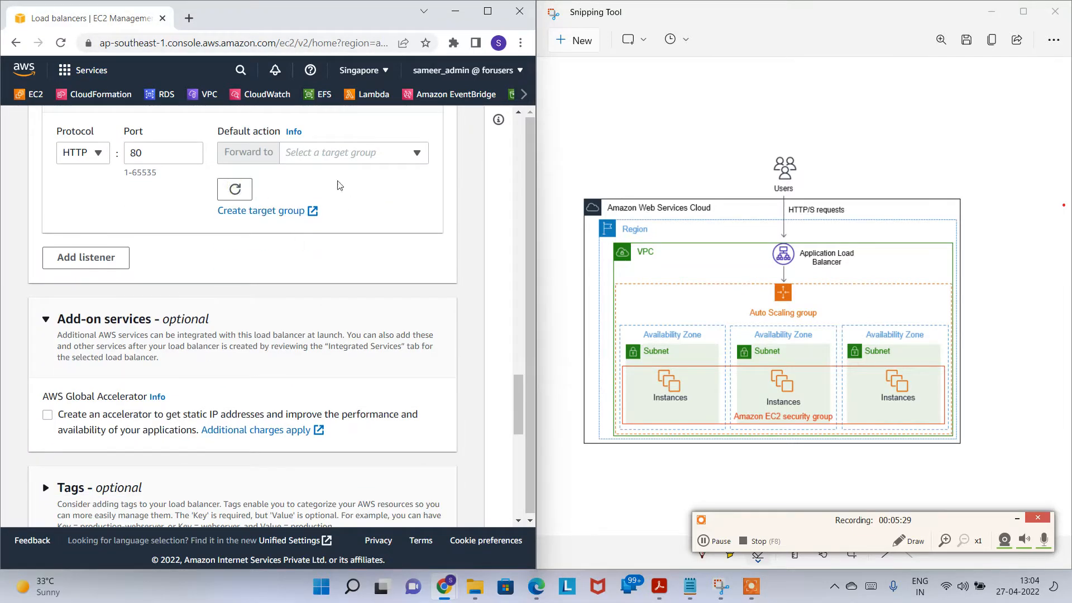
click(352, 156)
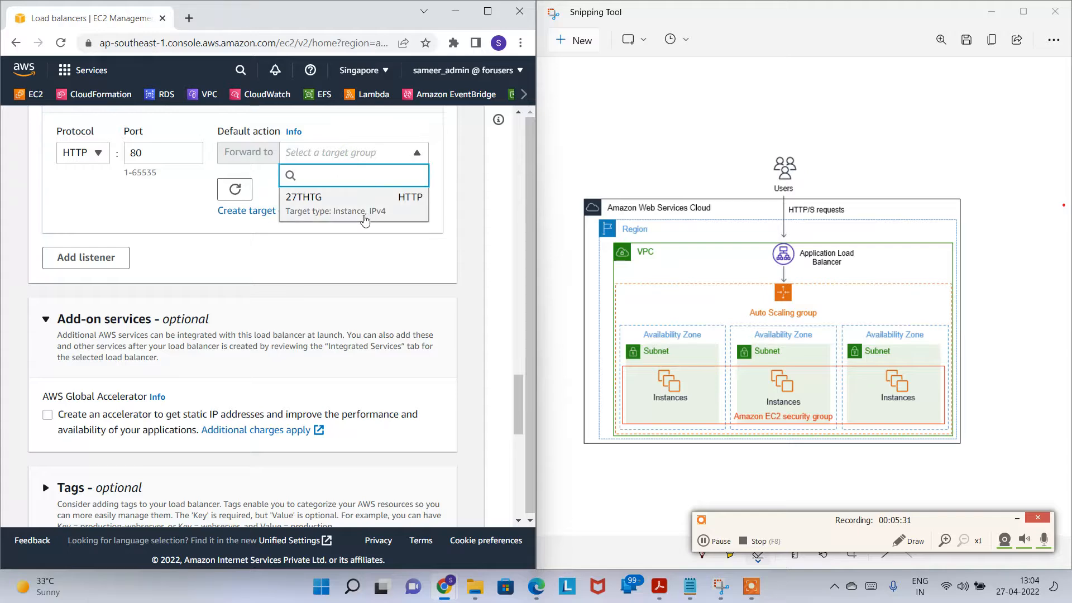
click(349, 205)
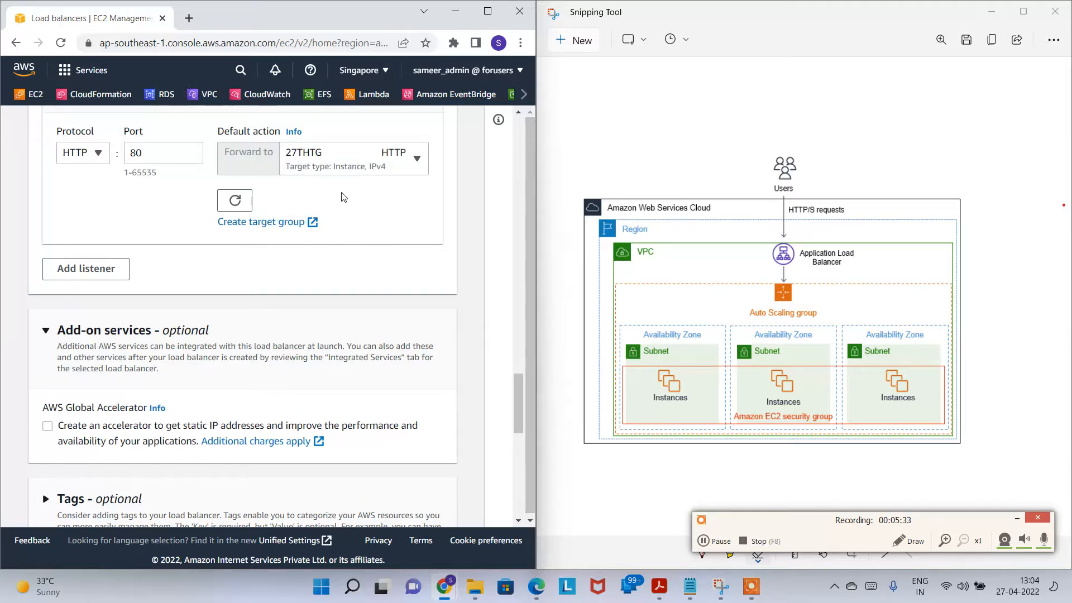
scroll(348, 258, down, 15)
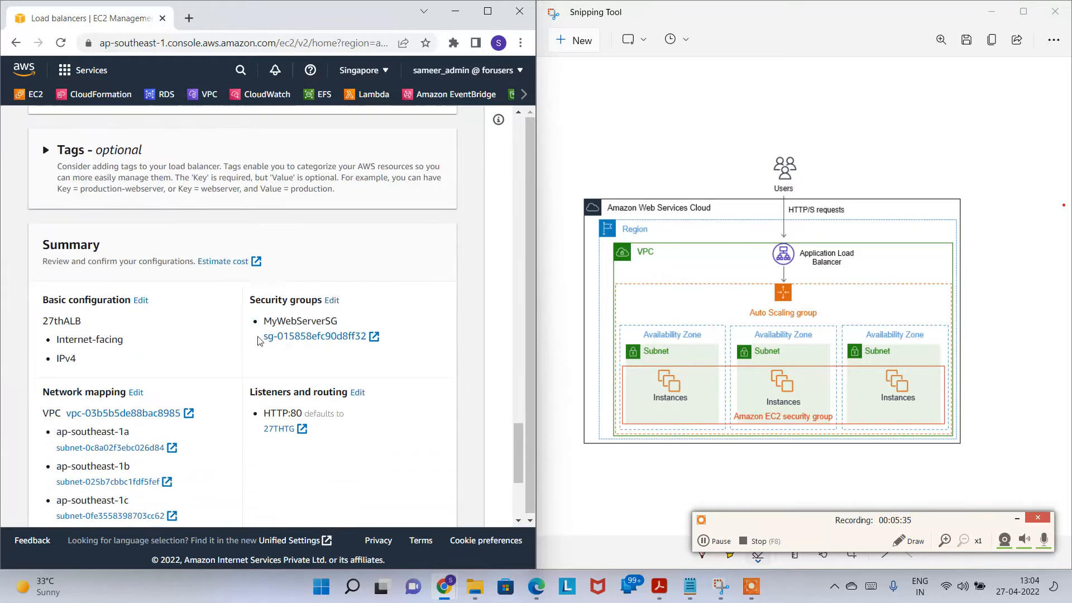
click(408, 504)
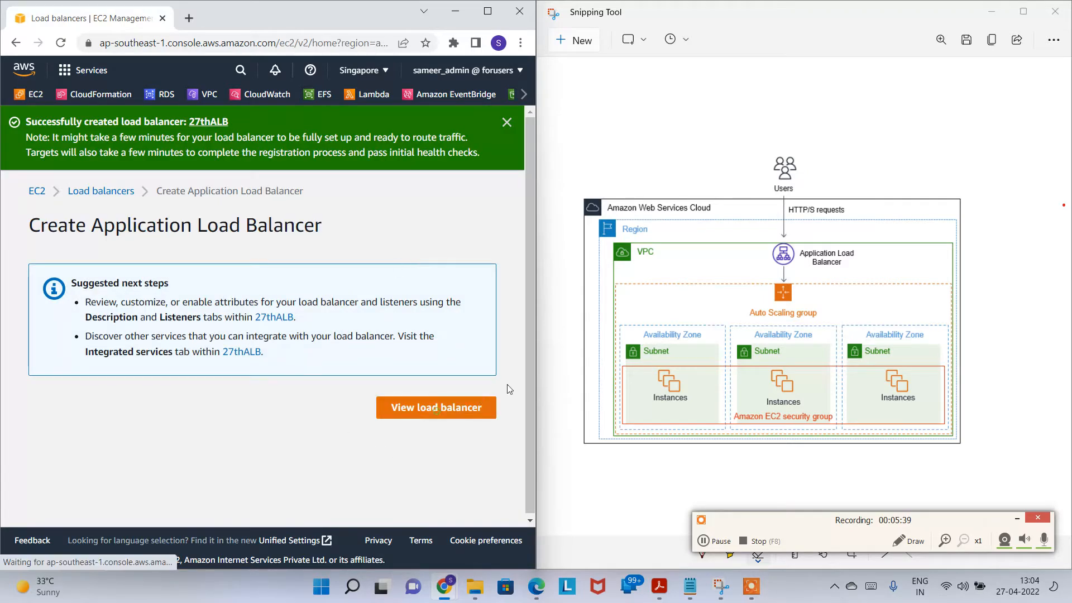
click(436, 412)
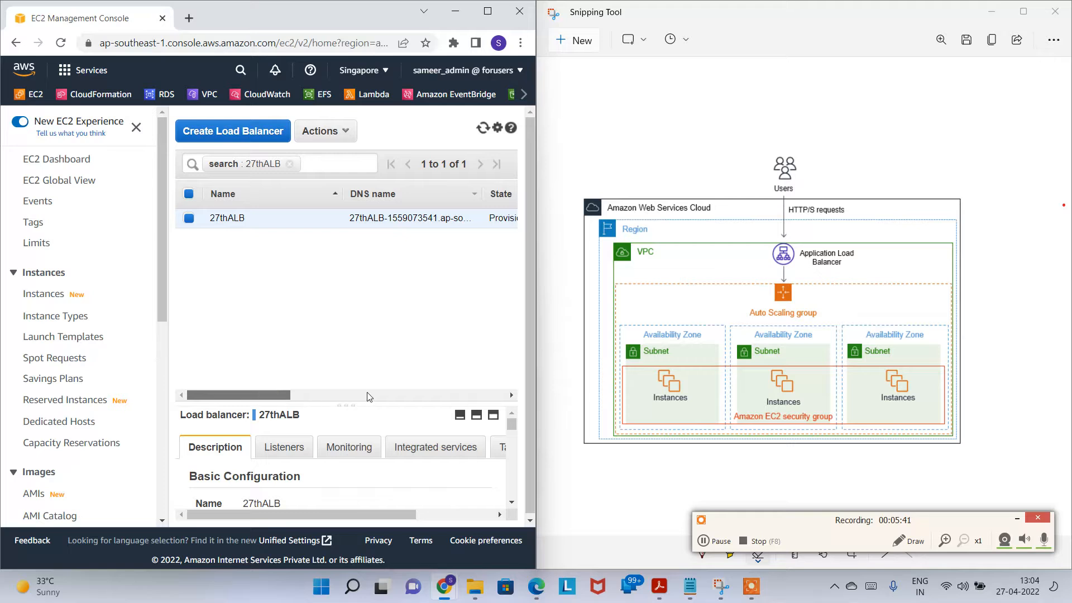
drag(281, 398, 357, 398)
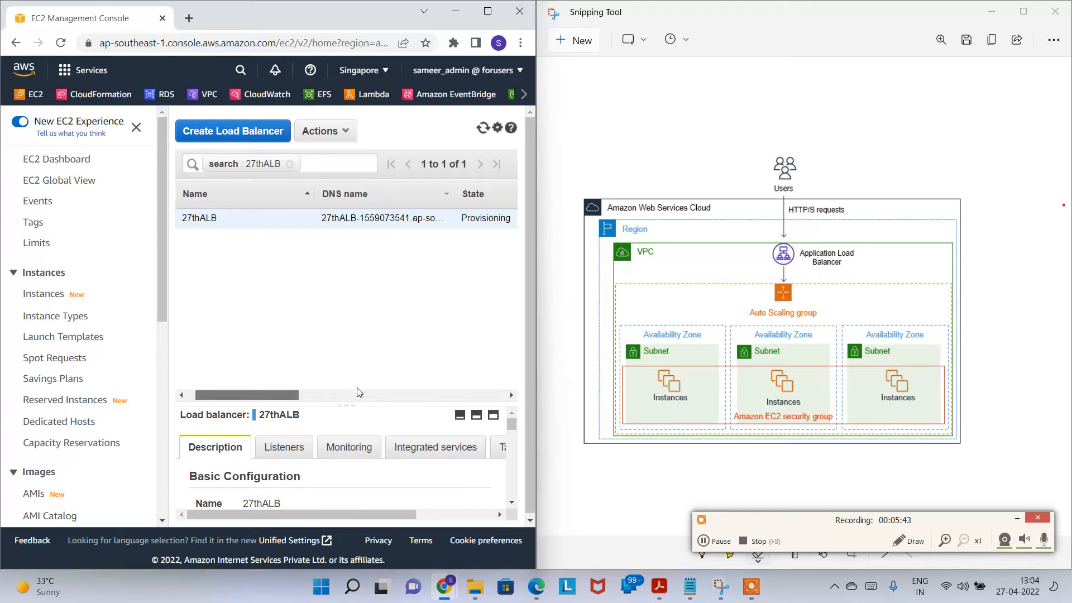
drag(460, 219, 275, 220)
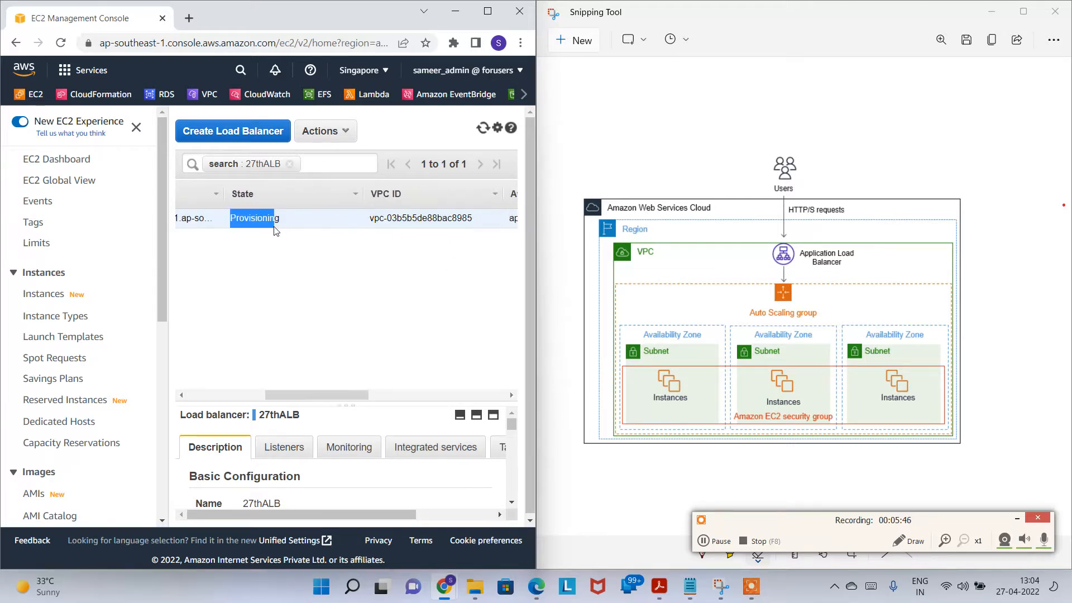
click(909, 541)
mouse_move(857, 252)
mouse_down()
mouse_move(769, 242)
mouse_move(760, 277)
mouse_move(846, 276)
mouse_move(858, 259)
mouse_move(963, 245)
mouse_move(977, 252)
mouse_move(988, 226)
mouse_move(998, 252)
mouse_up()
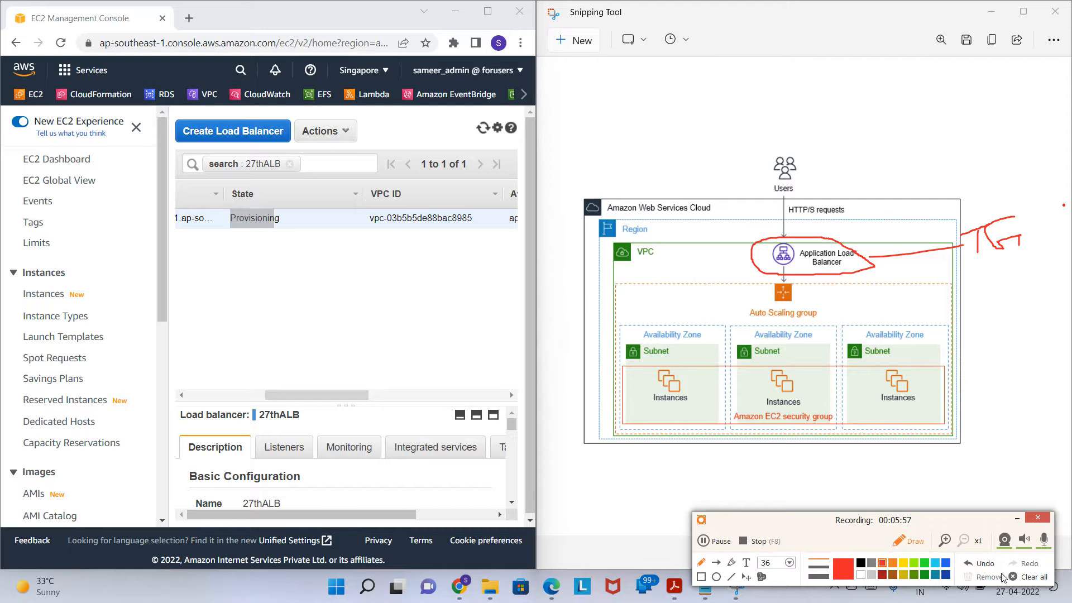
click(916, 542)
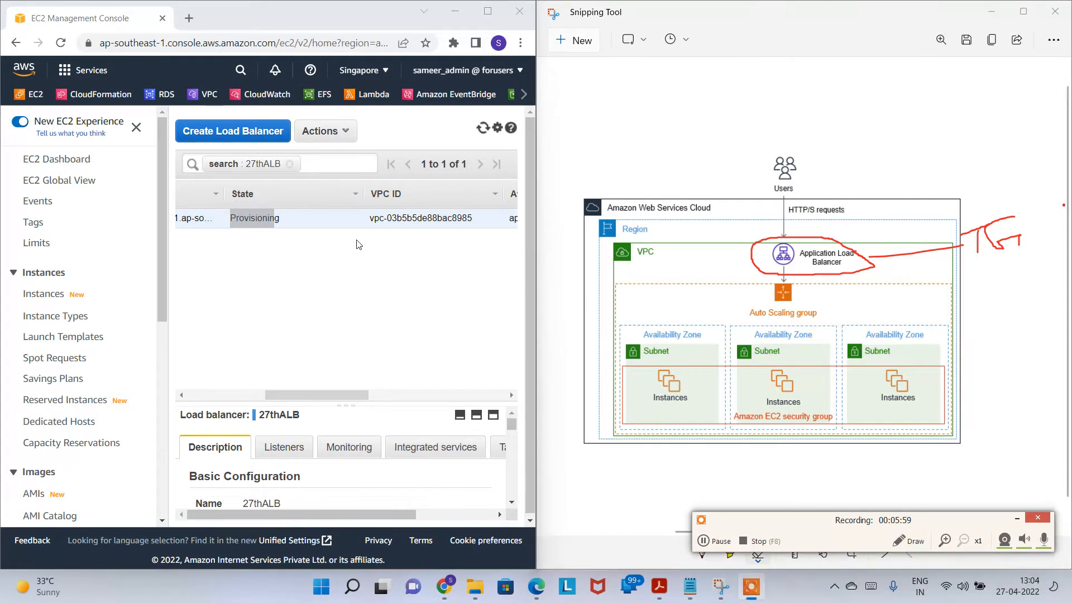
scroll(374, 261, left, 5)
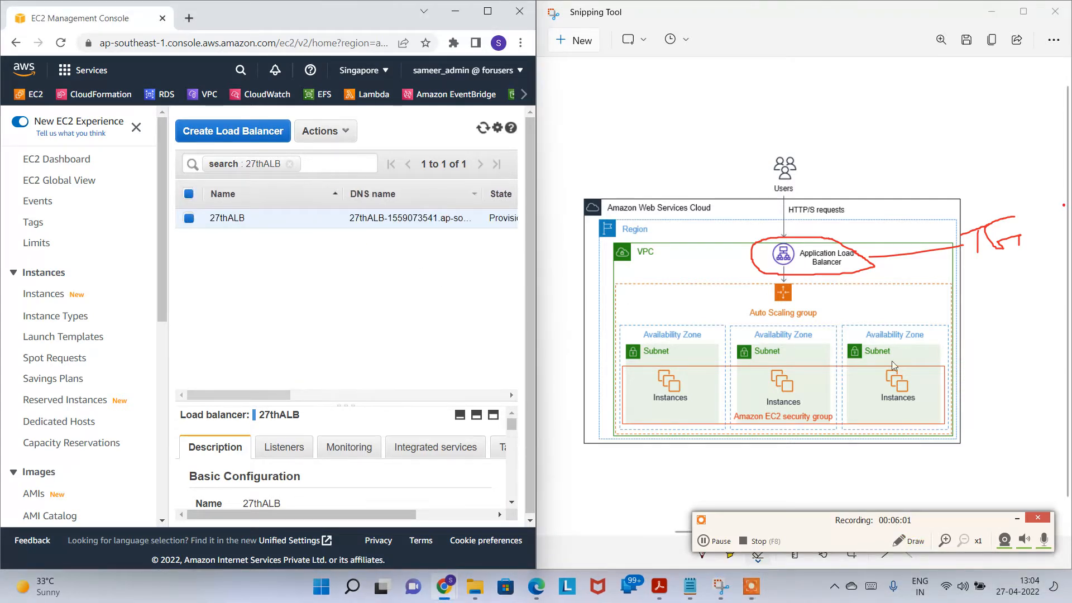
click(909, 541)
drag(816, 298, 1002, 304)
mouse_move(839, 289)
mouse_down()
mouse_move(819, 299)
mouse_move(837, 320)
mouse_up()
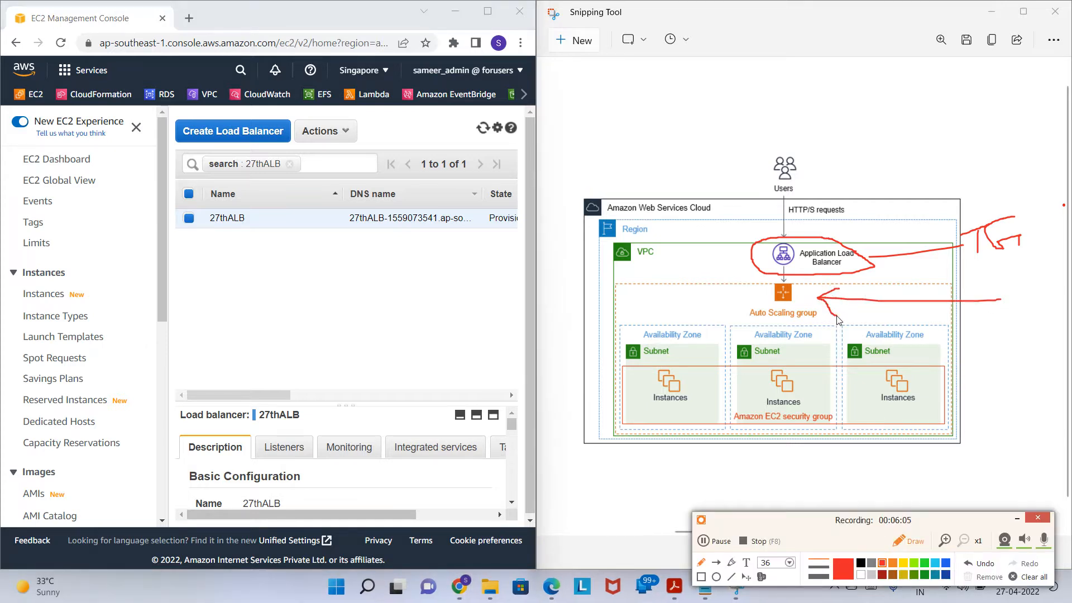
click(909, 541)
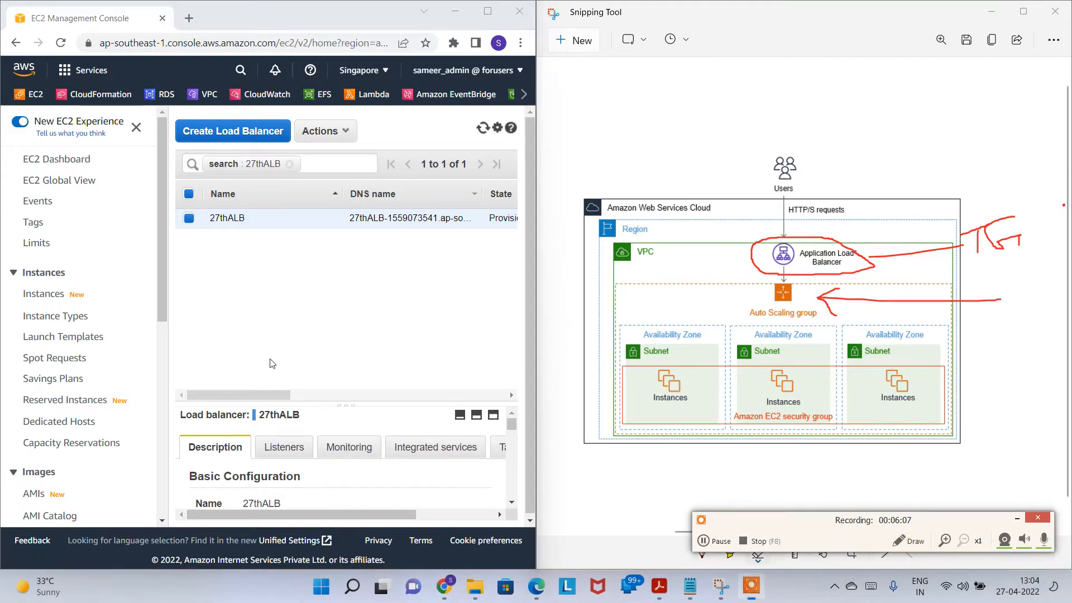
scroll(157, 291, down, 3)
scroll(166, 333, down, 6)
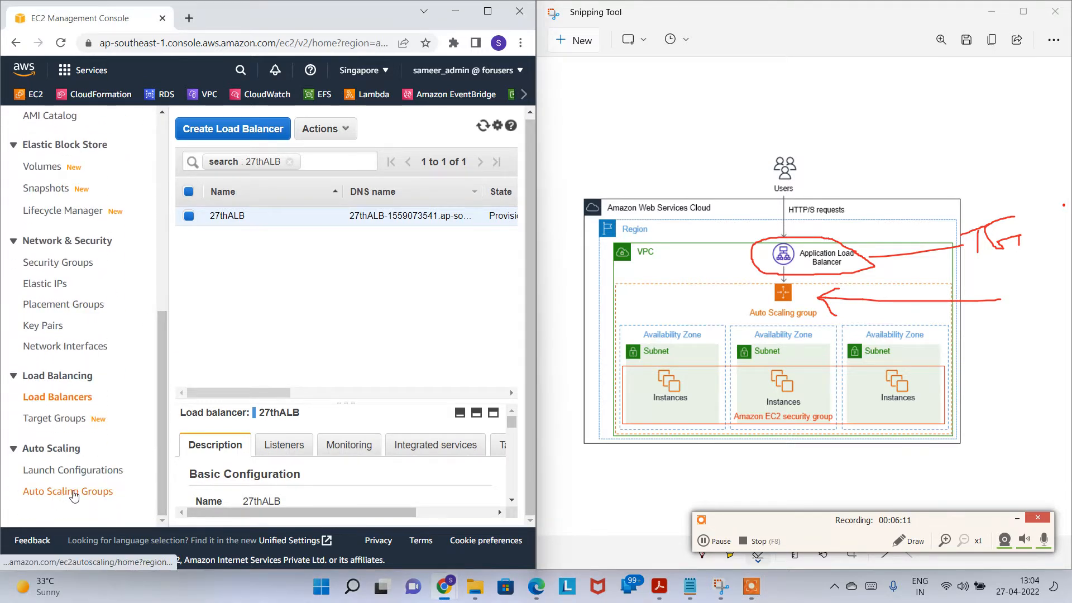
click(67, 494)
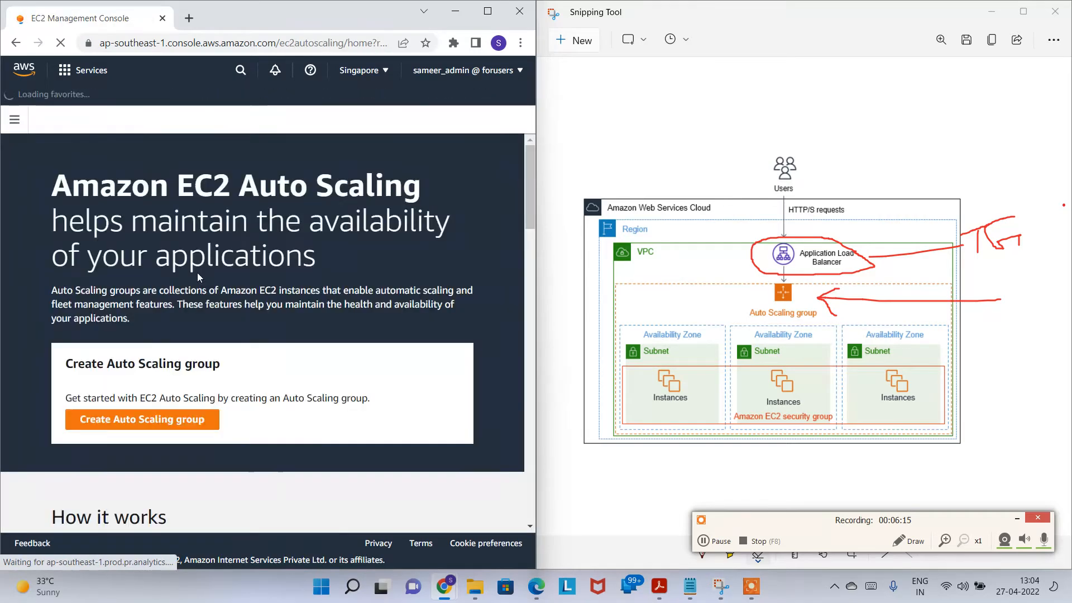
scroll(140, 385, down, 3)
click(140, 360)
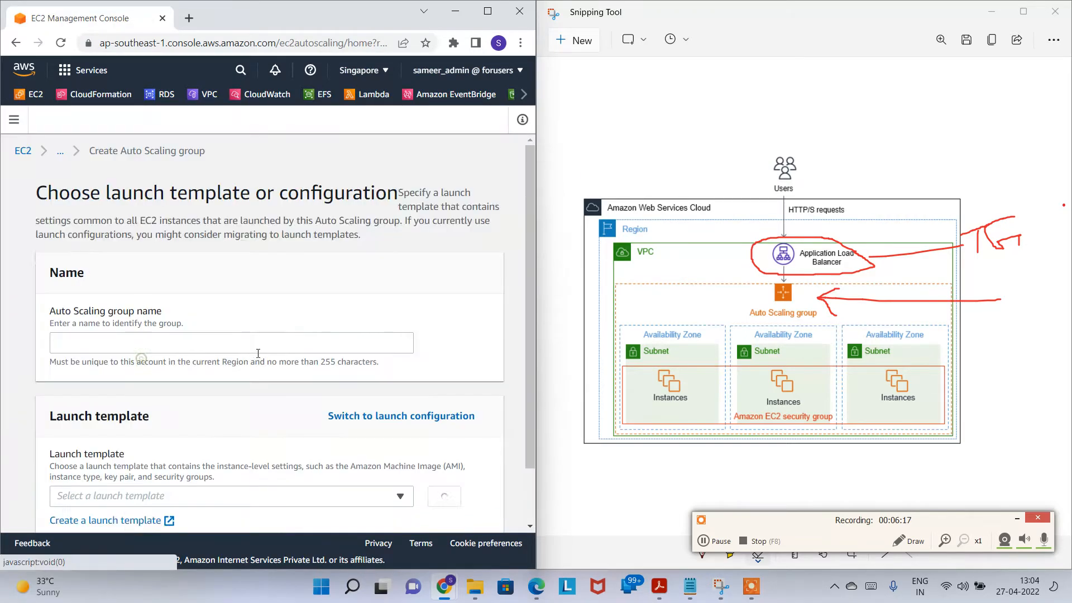
scroll(145, 258, down, 1)
click(140, 281)
text(27th)
key(Caps_Lock)
text(A)
key(Caps_Lock)
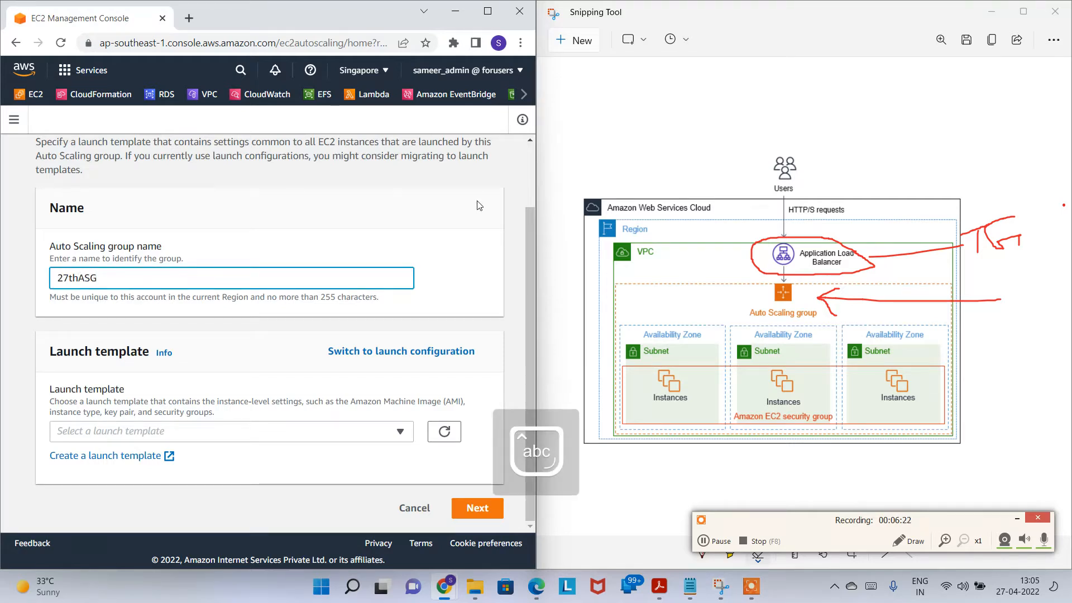
click(279, 436)
click(252, 475)
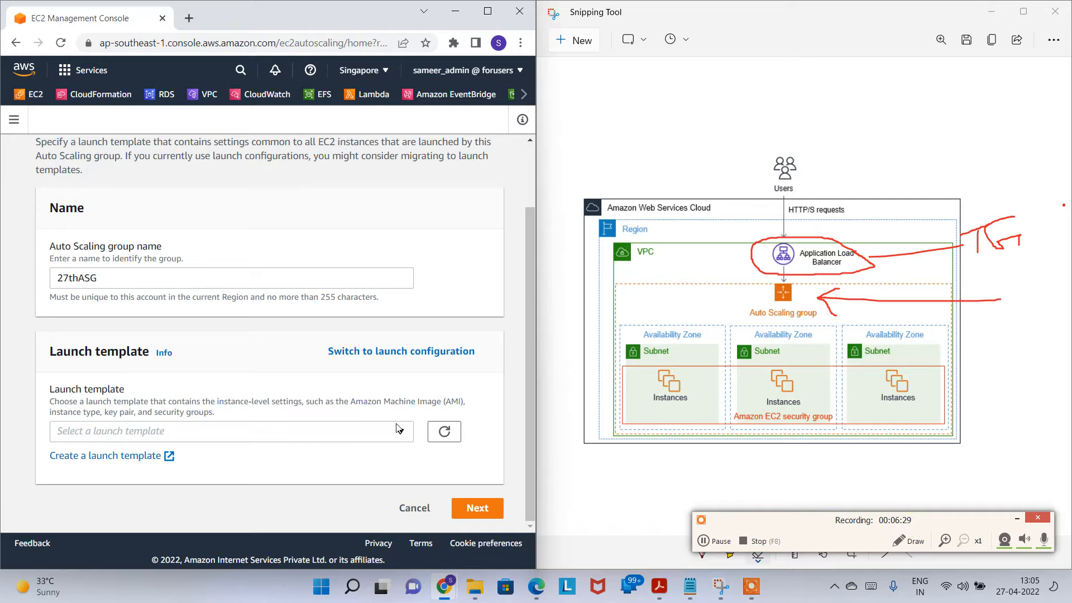
click(345, 437)
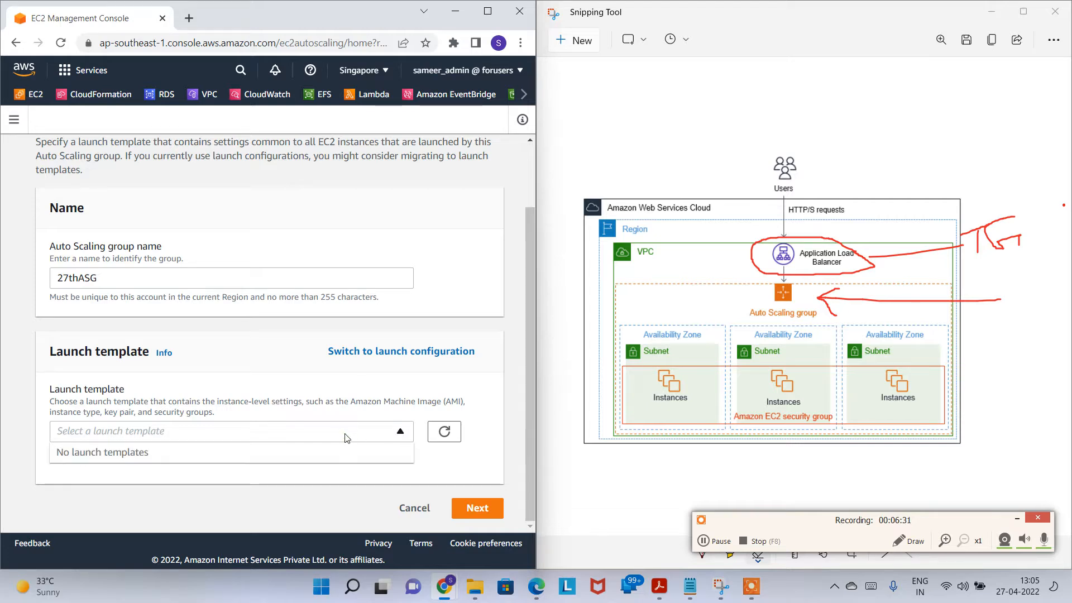
click(248, 486)
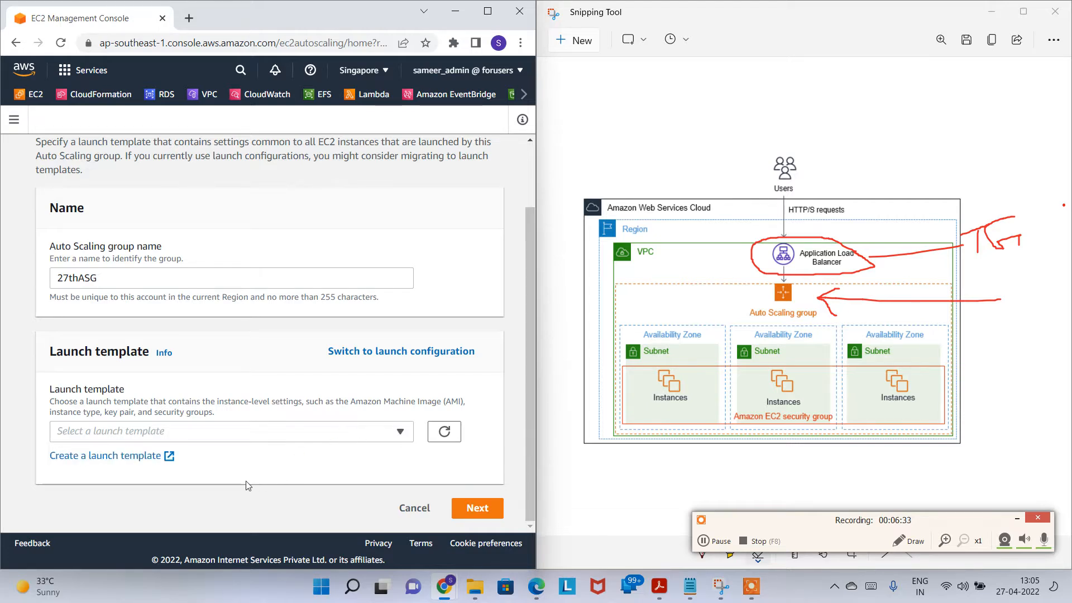
click(263, 438)
click(194, 492)
Step: Start a new launch template named 27thLT, with 27thLT as the version description
click(106, 455)
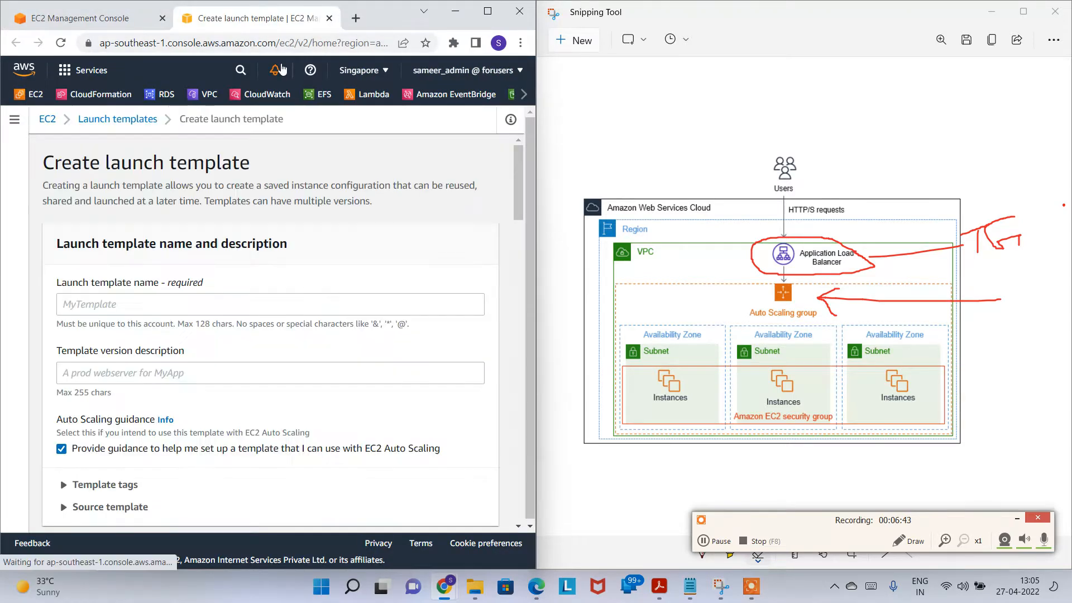
click(223, 306)
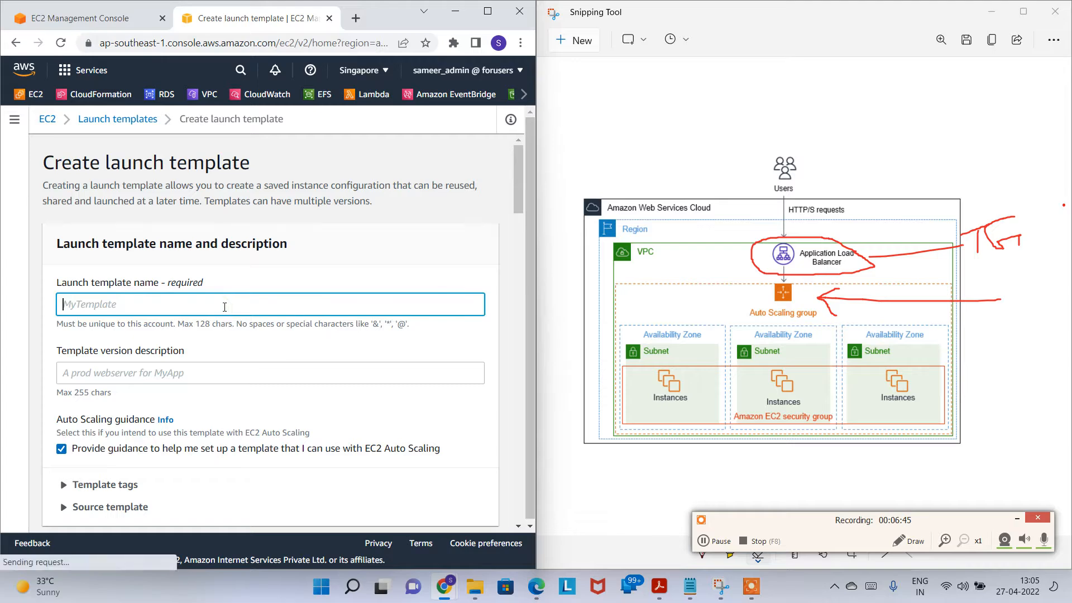
text(27thLT)
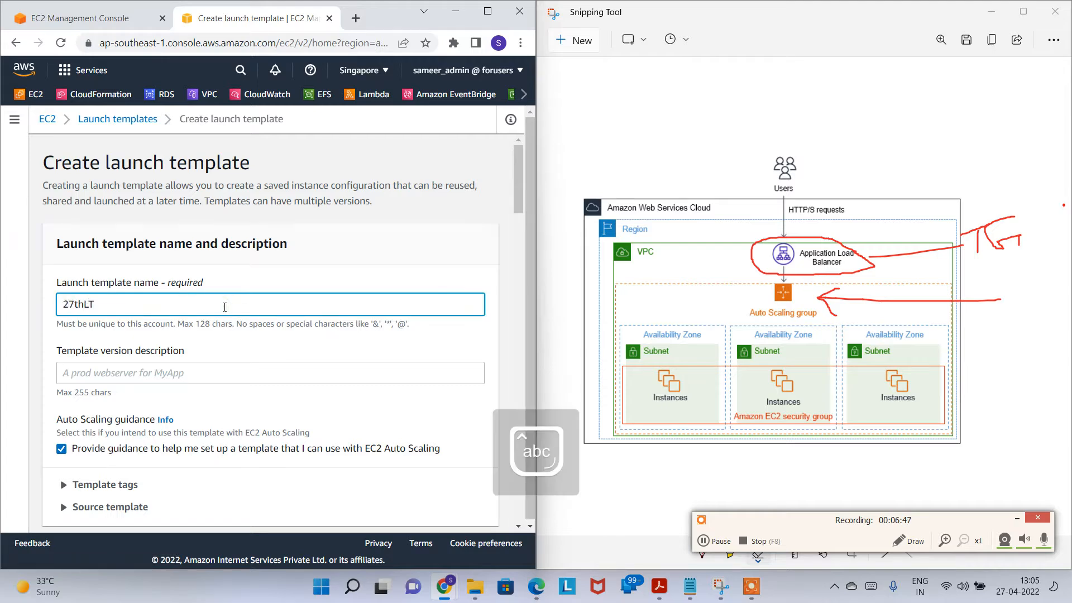
key(ctrl+a)
key(ctrl+c)
click(246, 372)
key(ctrl+v)
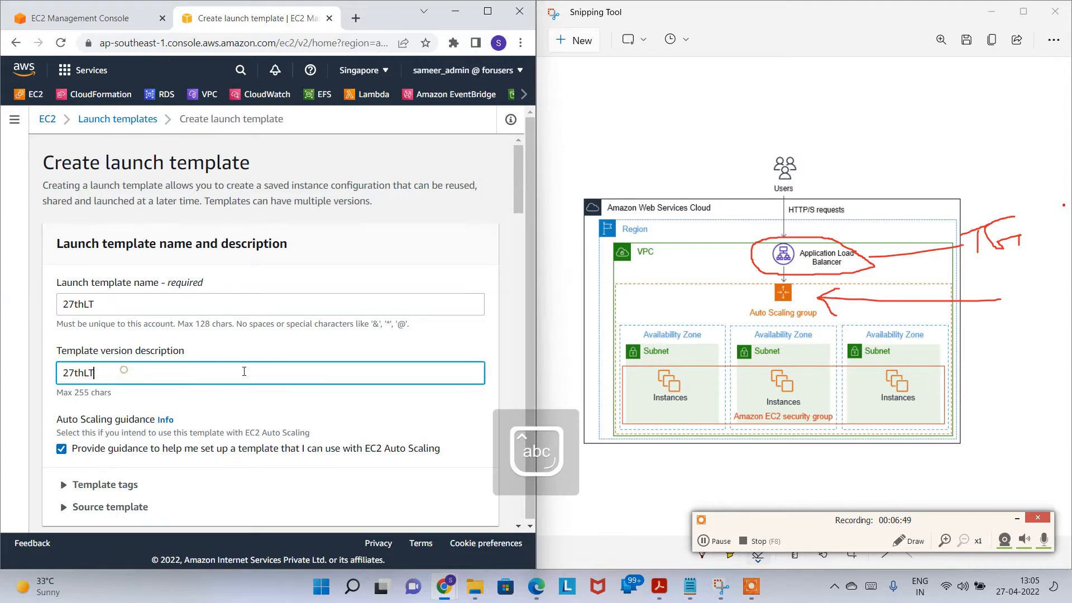
Step: Keep Auto Scaling guidance enabled and choose Amazon Linux as the machine image
scroll(109, 254, down, 4)
click(65, 239)
click(61, 239)
click(62, 239)
click(61, 239)
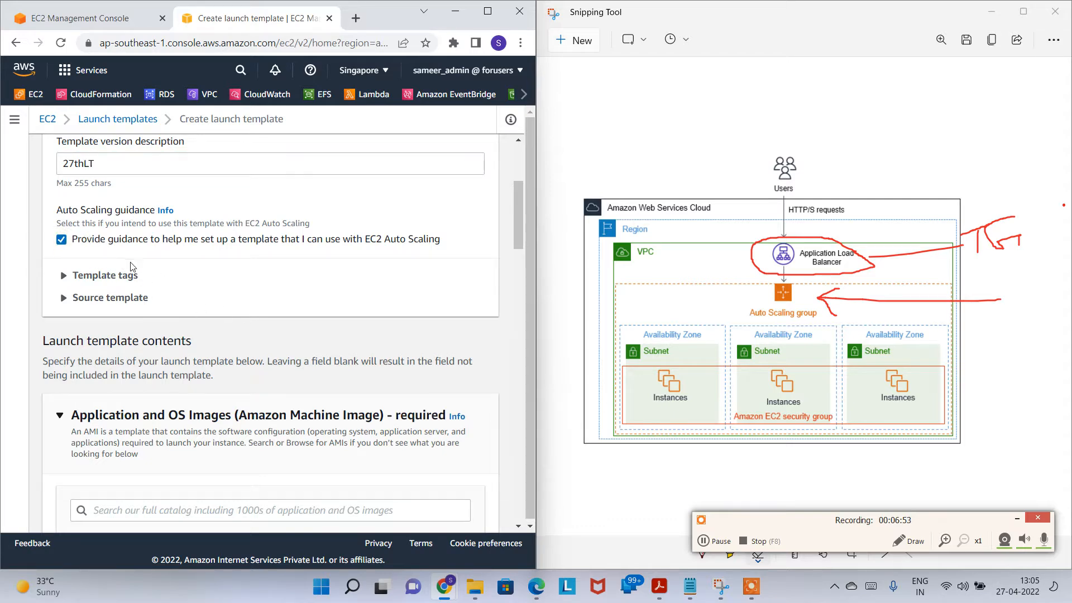
scroll(177, 271, down, 3)
scroll(178, 297, down, 3)
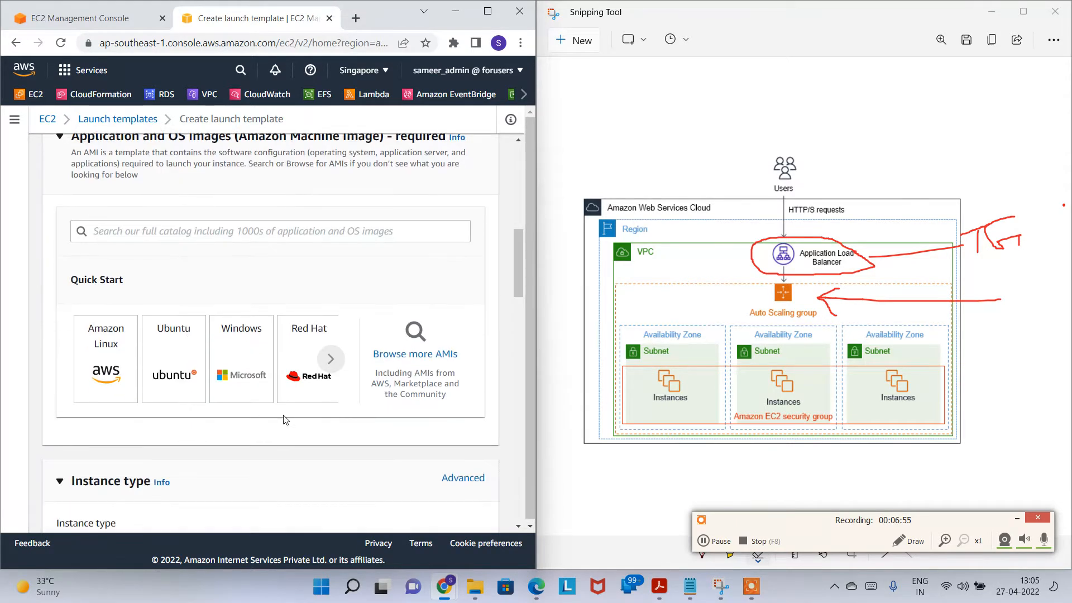
click(113, 372)
Step: Set the instance type to m5.large and leave the key pair unchosen
scroll(186, 379, down, 3)
scroll(287, 356, down, 5)
click(218, 393)
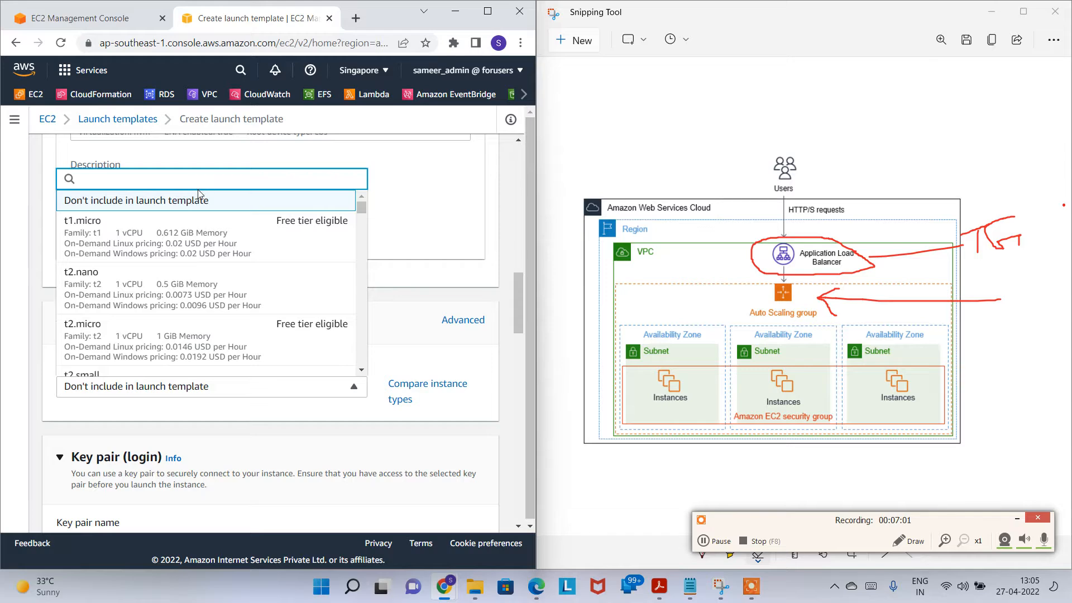
text(m5)
key(Return)
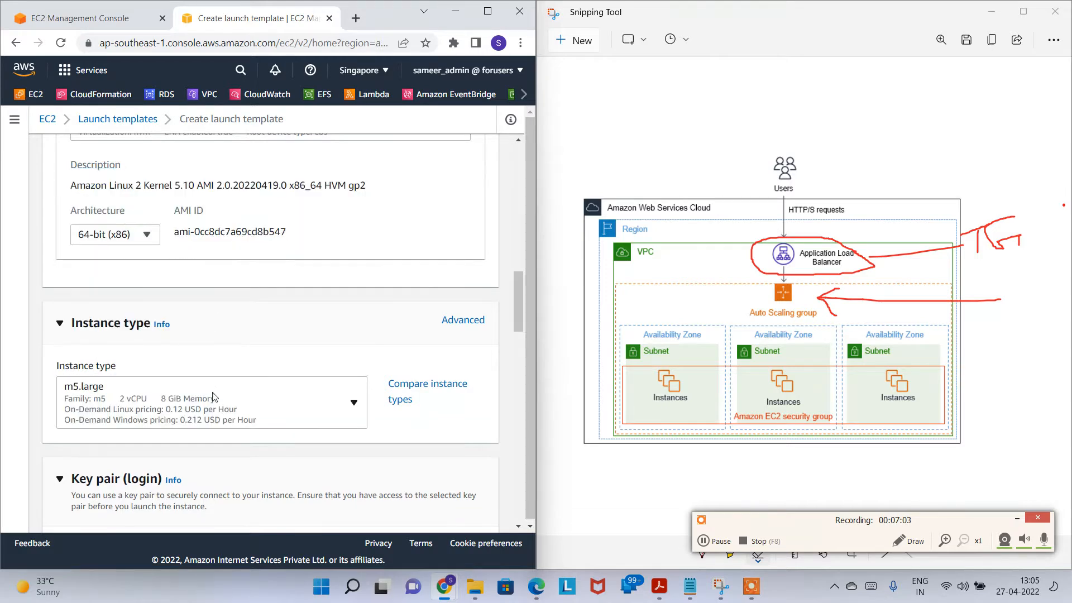
scroll(216, 388, down, 3)
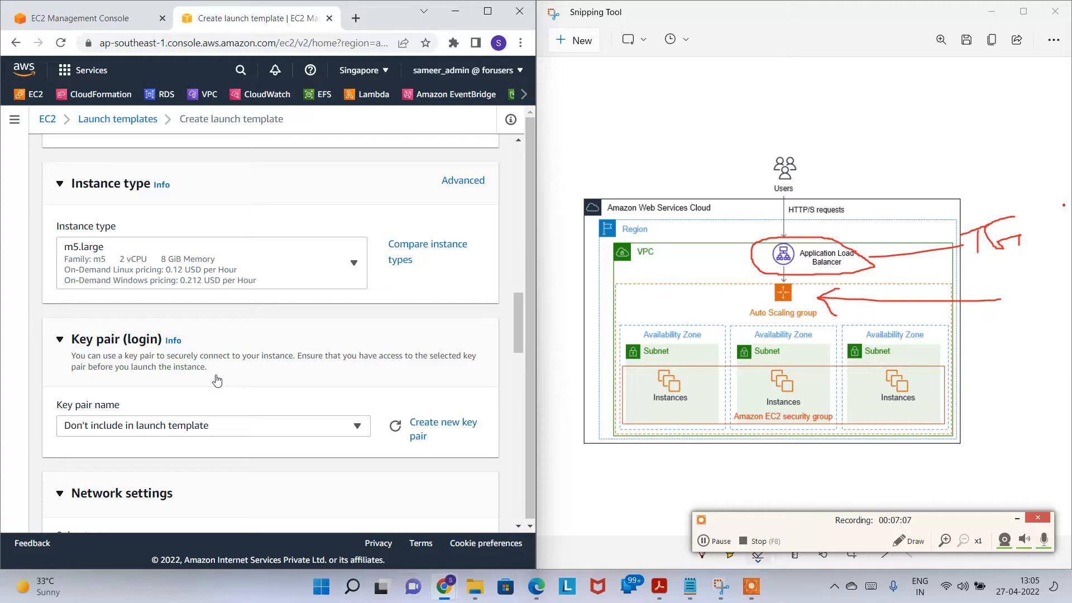
scroll(219, 425, down, 2)
click(232, 357)
click(232, 357)
Step: Add MyWebServerSG as the template's security group and review the storage settings
scroll(226, 398, down, 5)
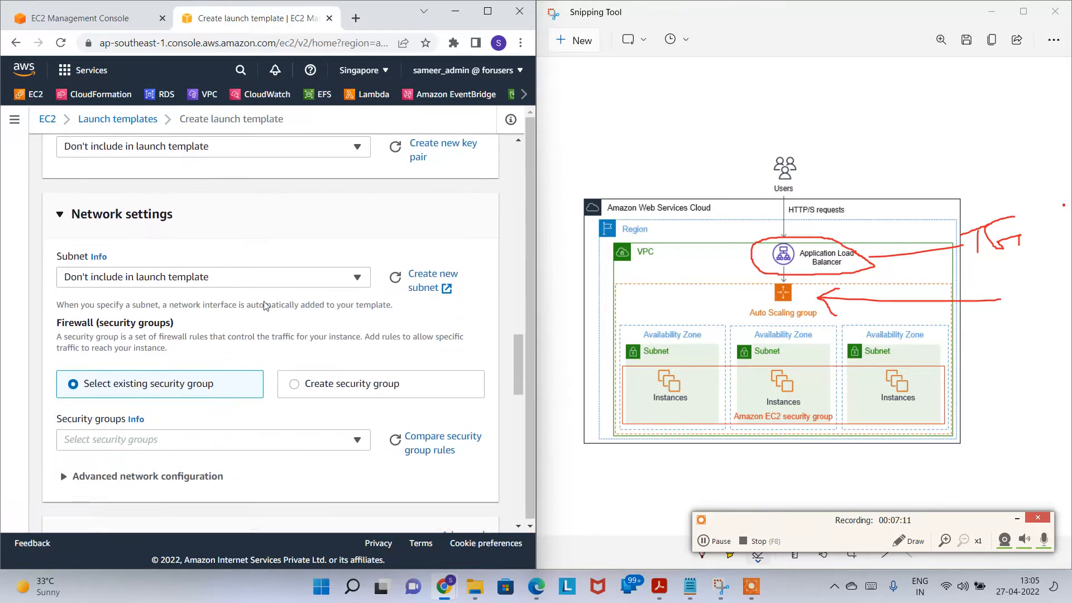
click(175, 374)
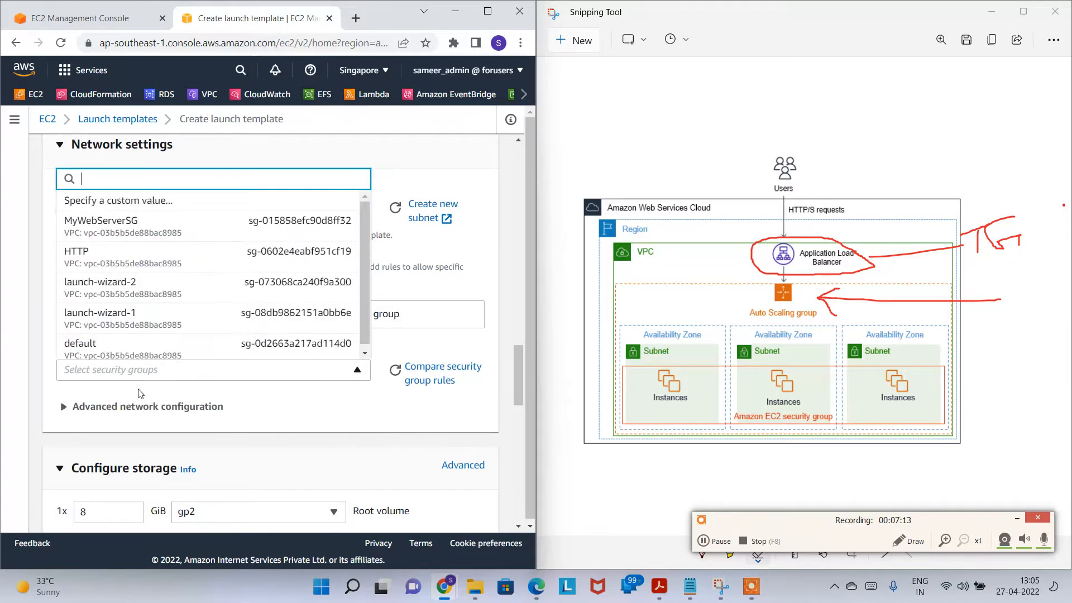
click(162, 225)
scroll(203, 404, down, 5)
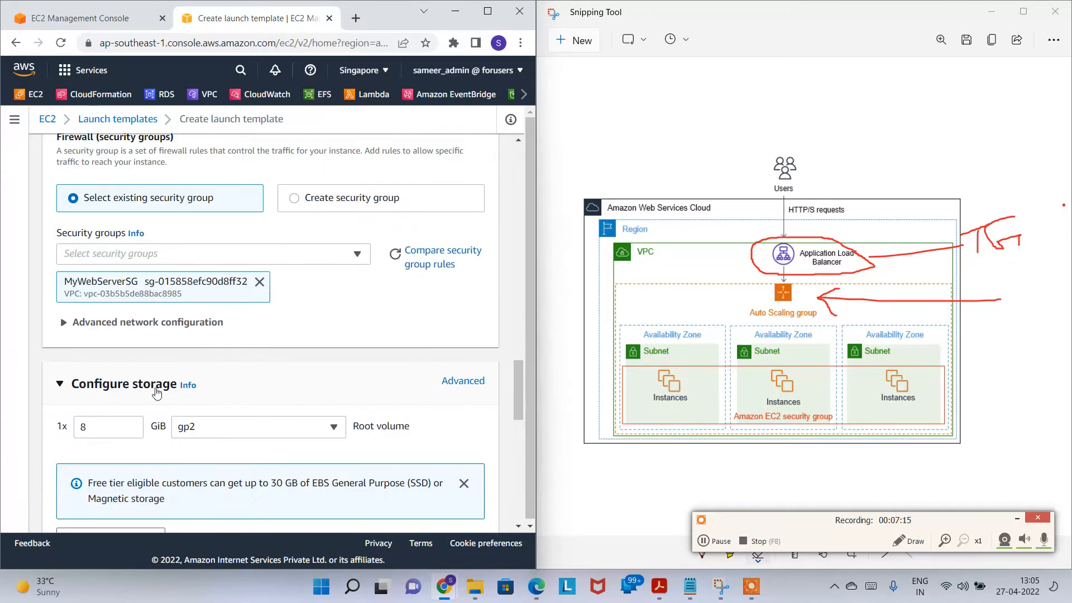
scroll(174, 285, down, 5)
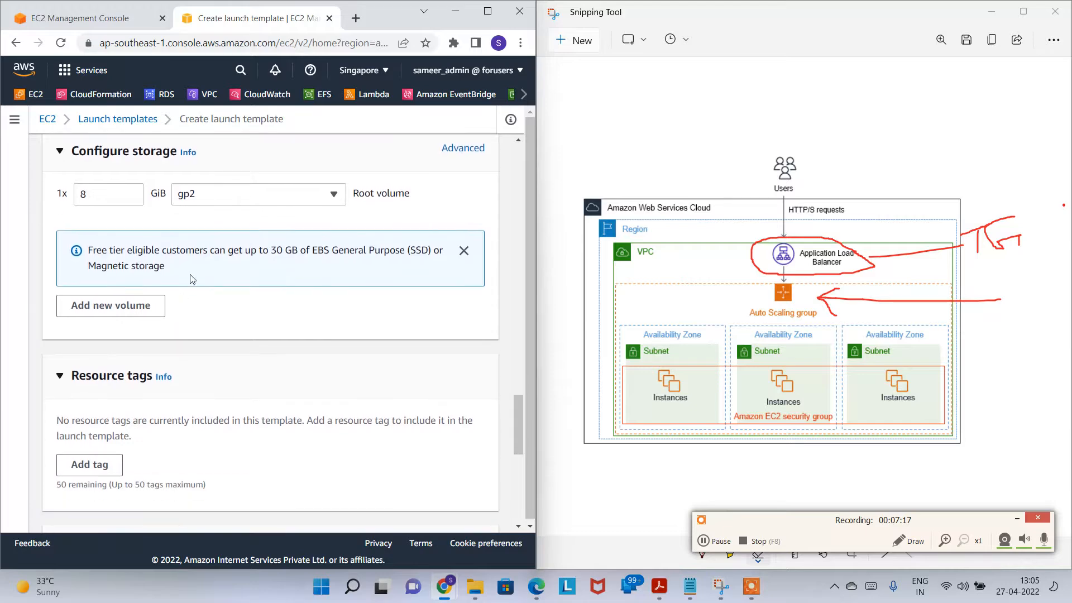
scroll(138, 337, down, 4)
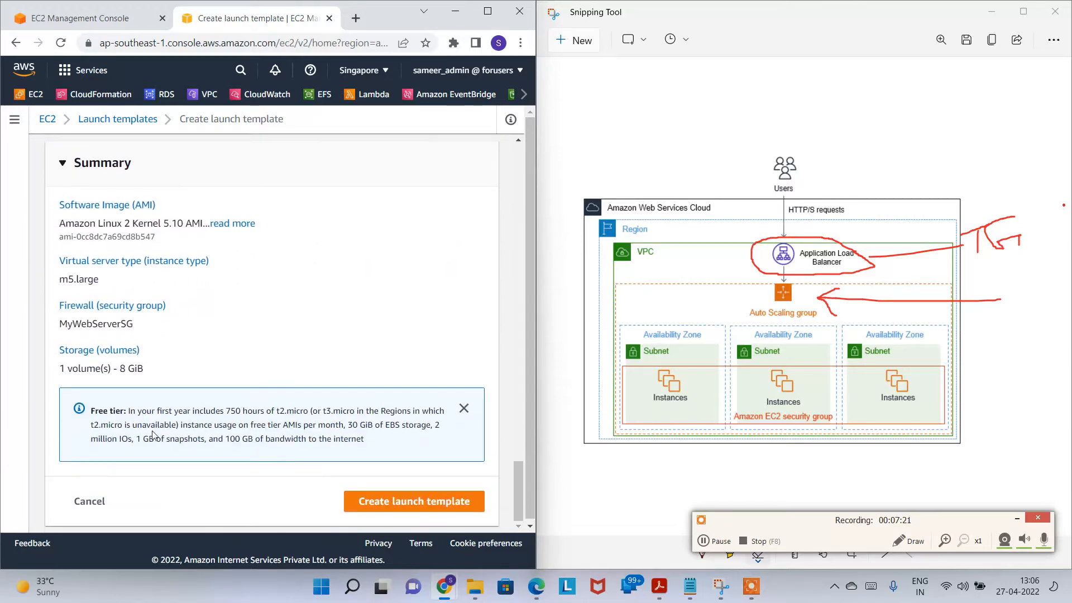
scroll(167, 389, up, 4)
scroll(162, 244, up, 1)
scroll(220, 246, down, 5)
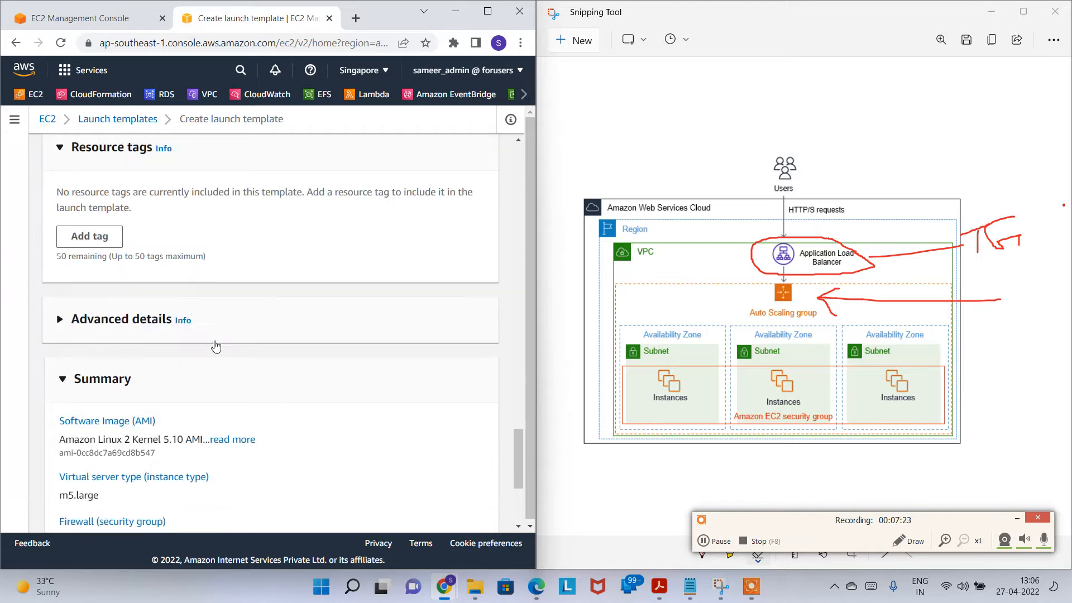
scroll(134, 230, up, 1)
scroll(134, 230, up, 1)
Step: Expand Advanced details and take the ec2-user-data.sh script from Notepad as user data
click(97, 245)
scroll(220, 346, down, 10)
scroll(216, 357, down, 12)
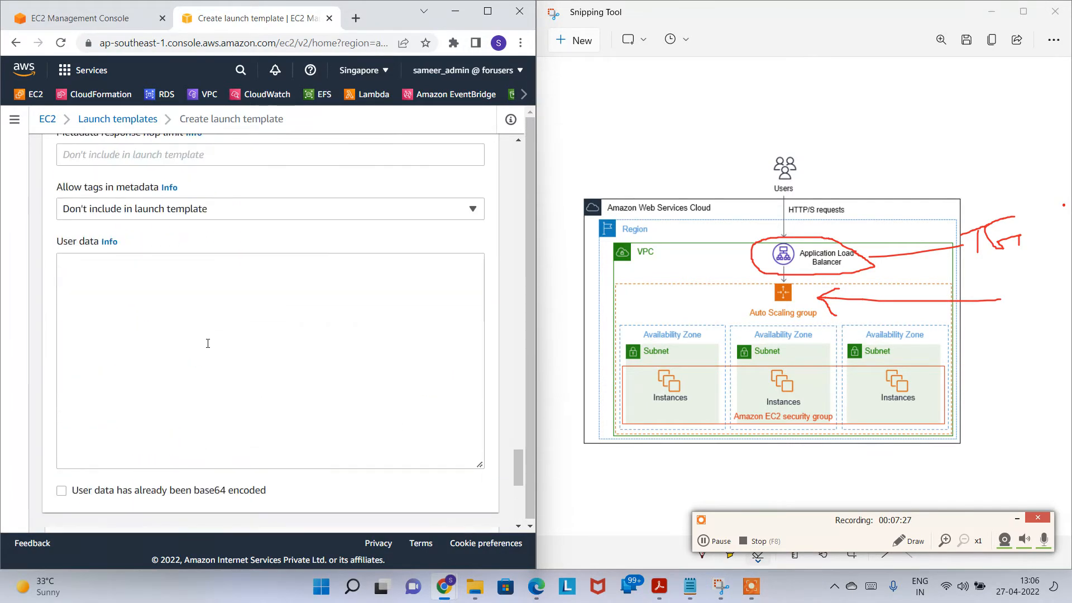
scroll(140, 335, up, 4)
click(169, 317)
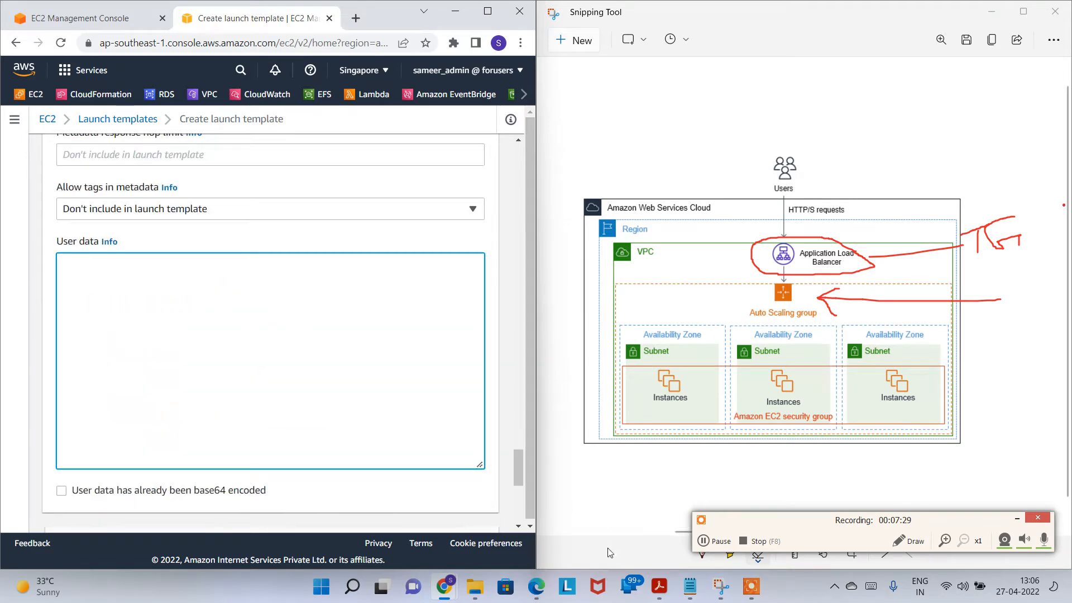
mouse_move(691, 590)
click(699, 495)
click(857, 319)
key(shift+Up)
key(shift+Up)
key(shift+Up)
key(shift+Up)
key(shift+Up)
key(shift+Up)
key(shift+Up)
key(shift+Up)
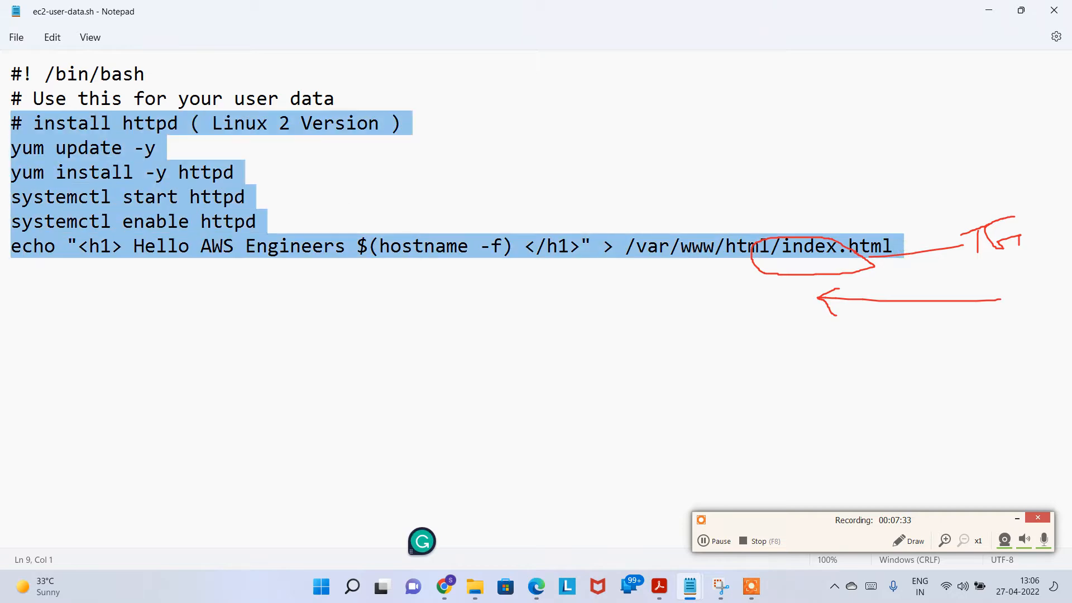
click(999, 17)
Step: Create the 27thLT launch template and view its details page
scroll(307, 341, down, 5)
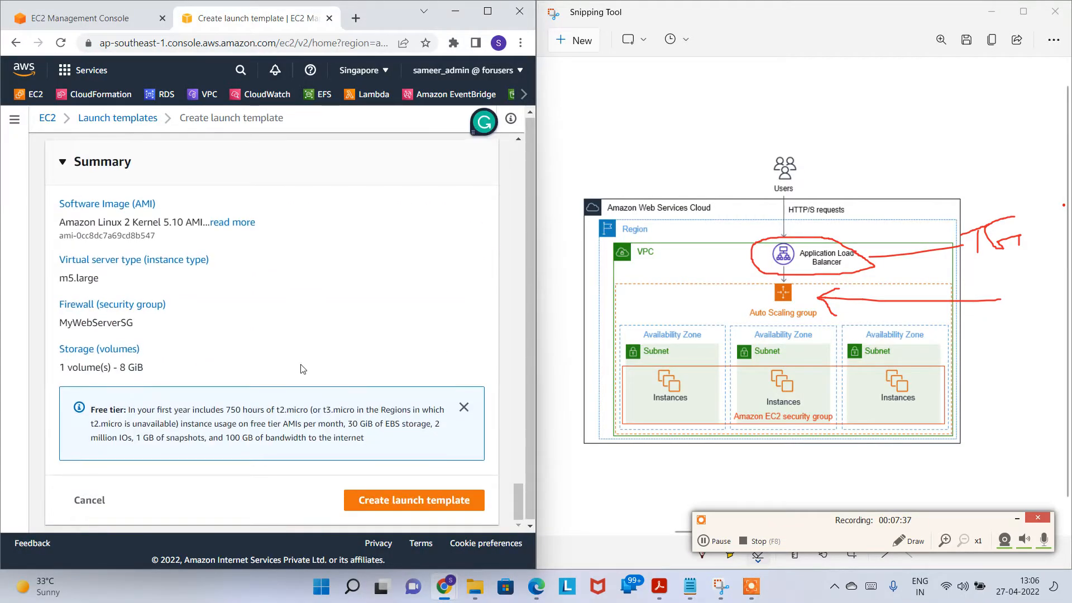
click(413, 498)
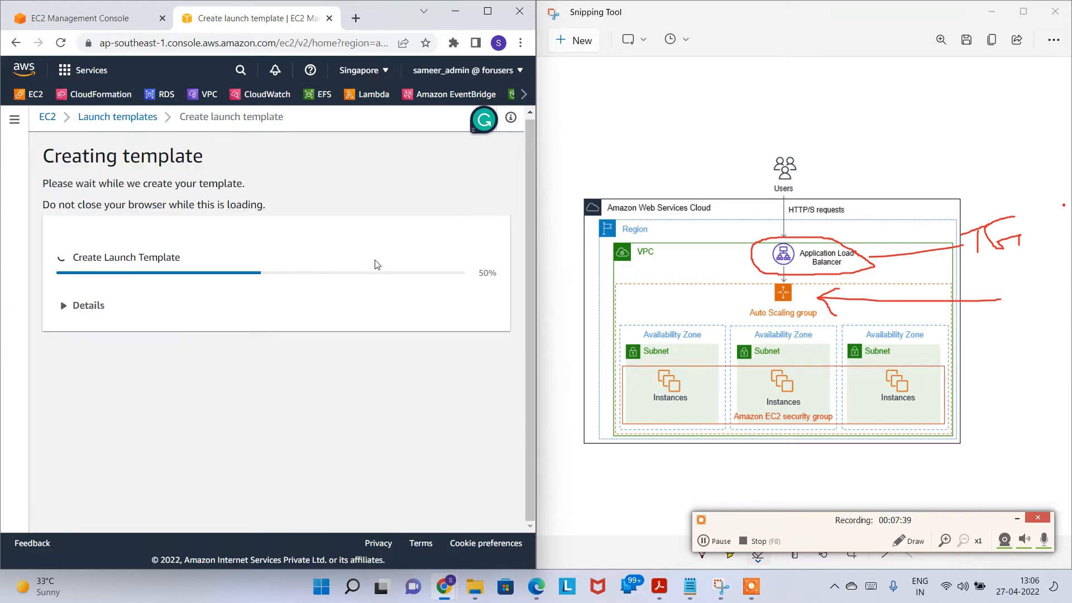
click(245, 174)
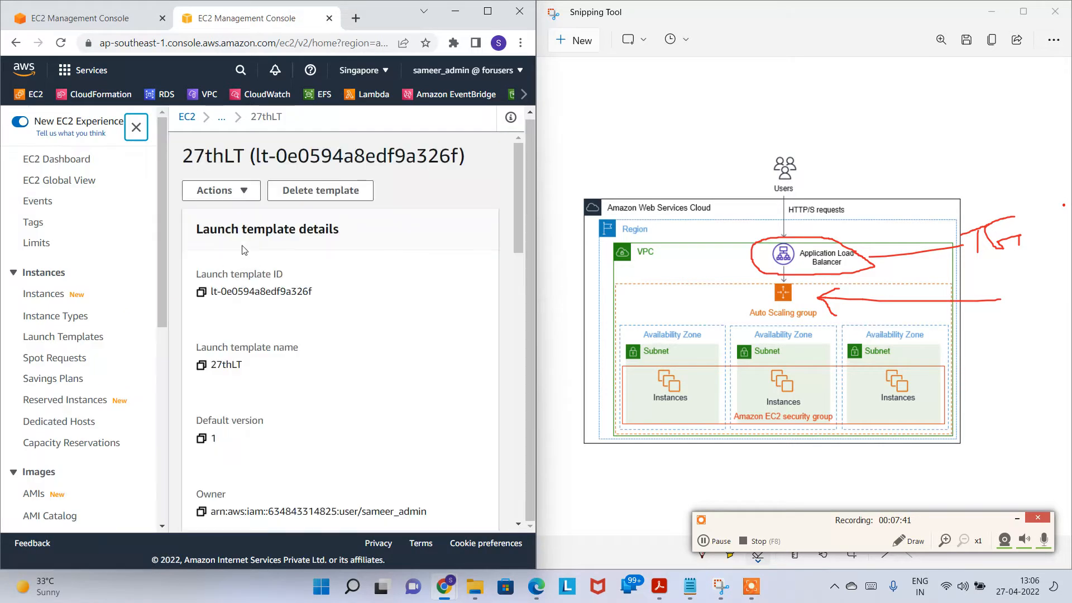
Step: Choose 27thLT as the Auto Scaling group's launch template and continue
click(330, 19)
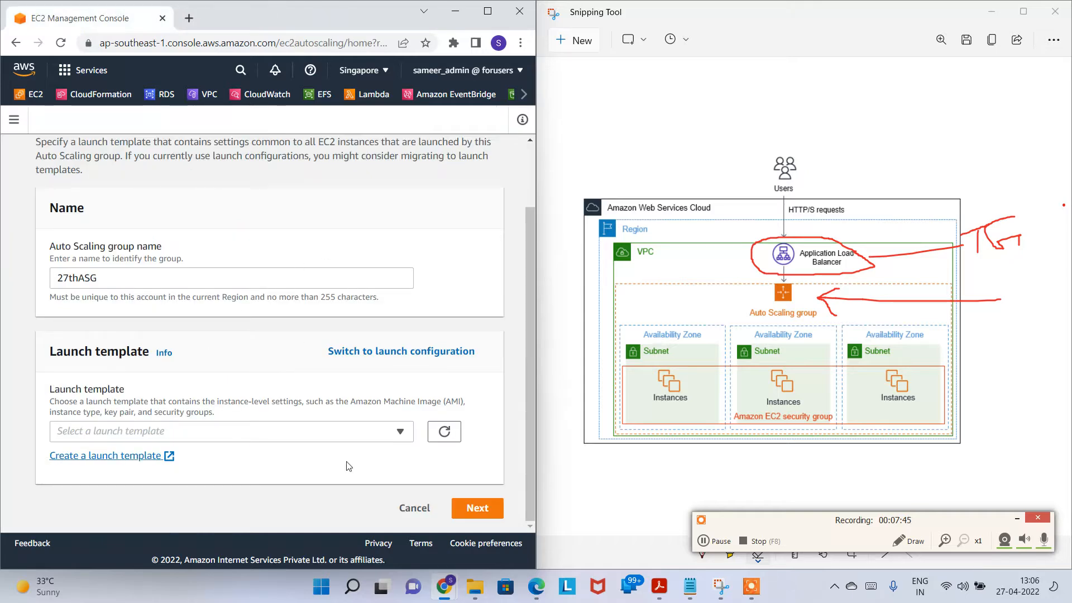
click(444, 431)
click(358, 431)
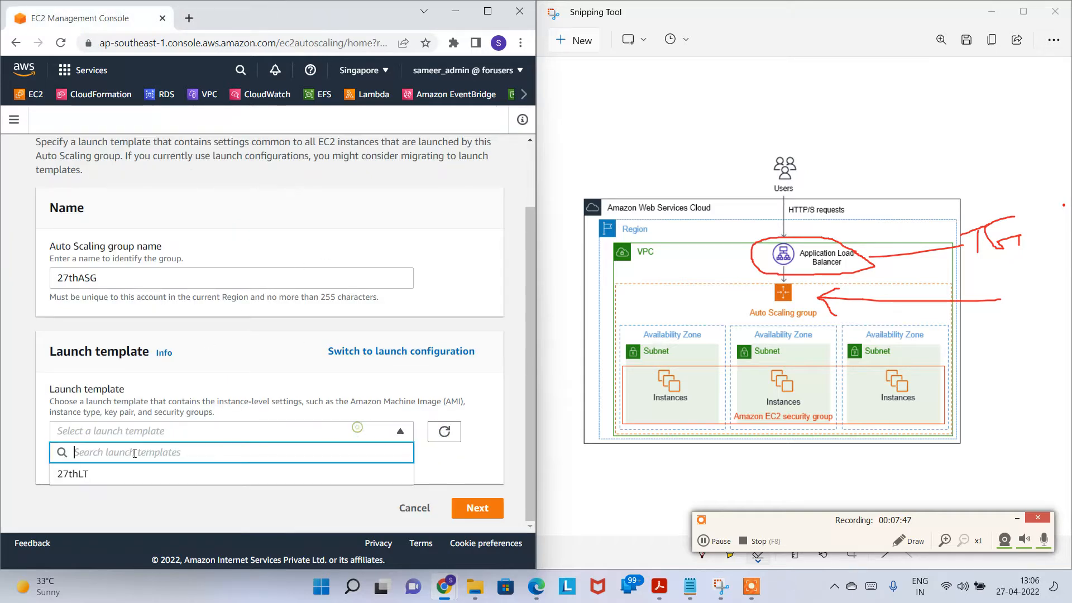
click(72, 473)
scroll(185, 378, down, 3)
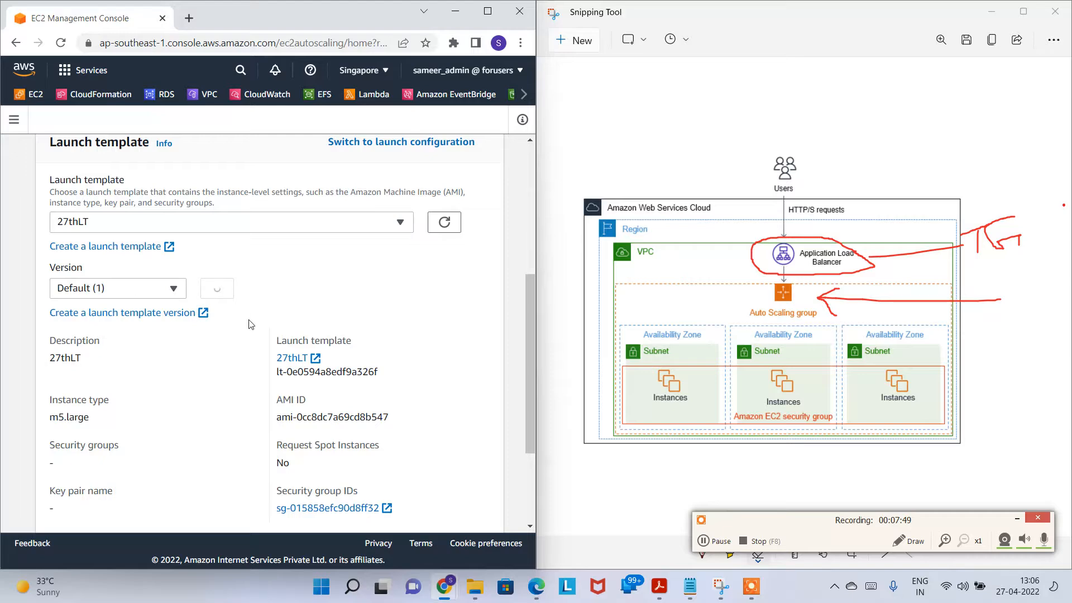
scroll(247, 317, down, 3)
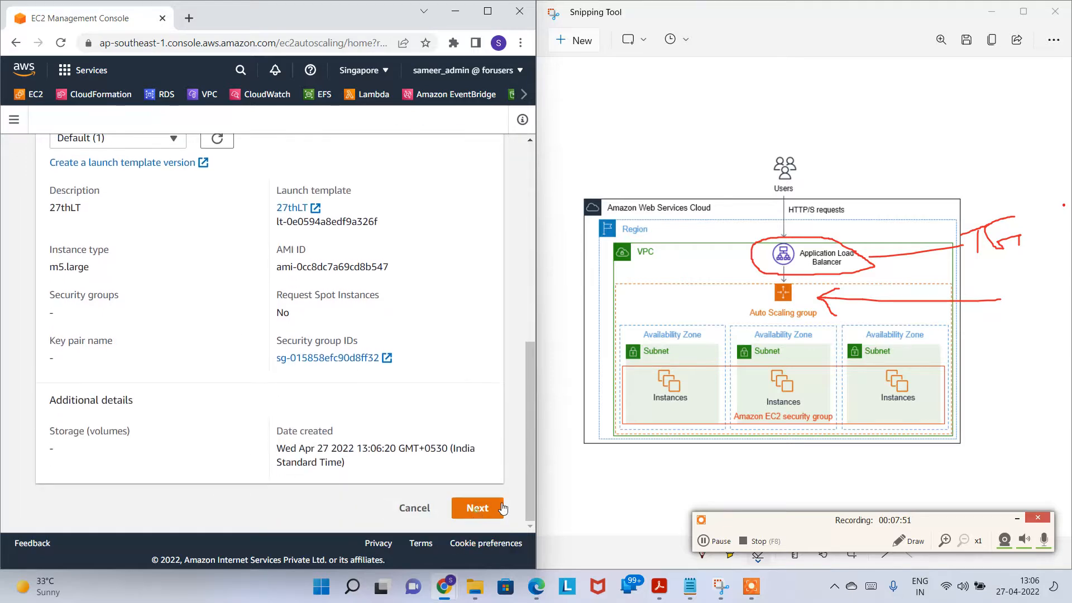
click(477, 508)
Step: Add subnets in ap-southeast-1a, ap-southeast-1b and ap-southeast-1c, then continue
scroll(234, 362, down, 3)
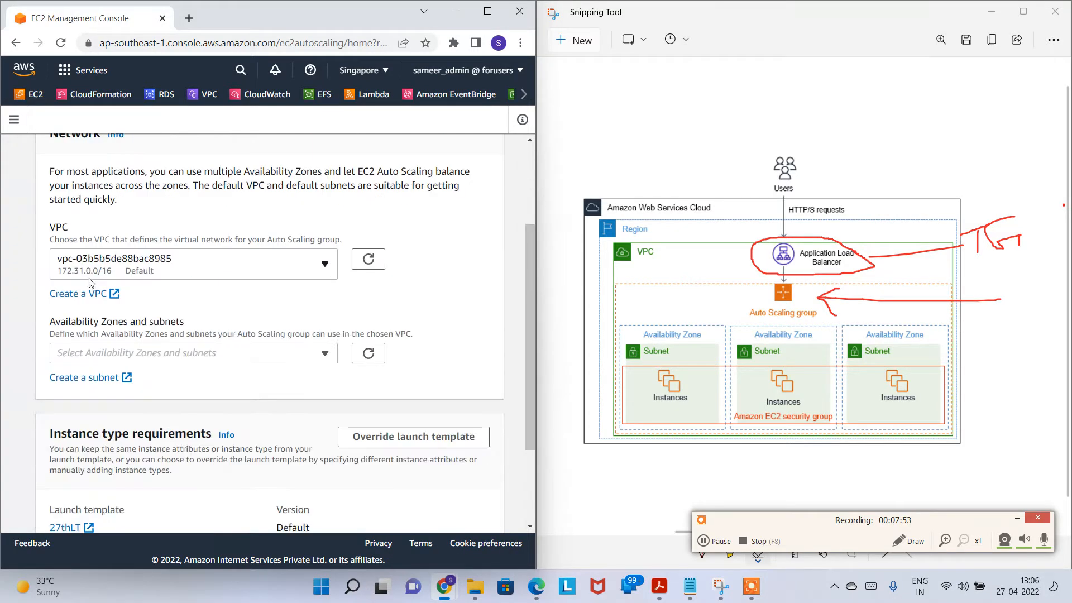
click(233, 362)
click(156, 377)
click(158, 418)
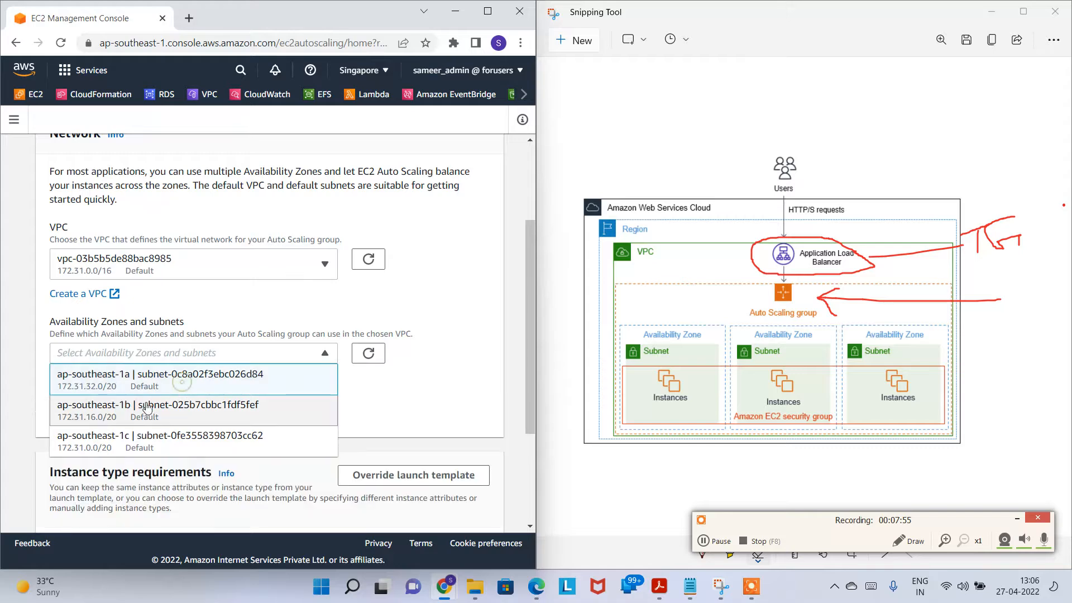
click(159, 439)
scroll(168, 390, down, 3)
click(426, 303)
scroll(391, 318, down, 2)
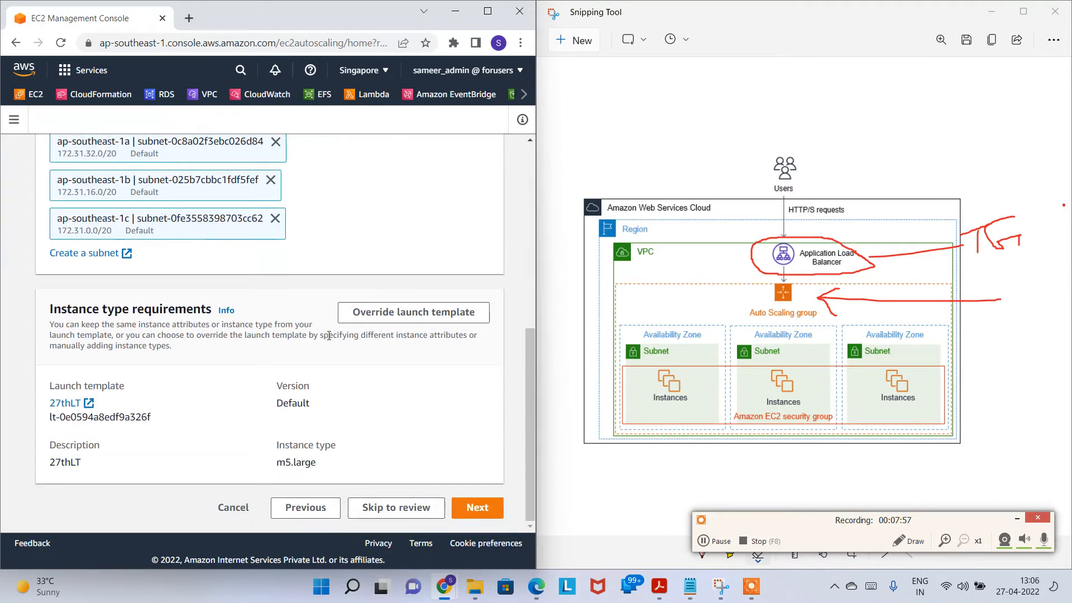
click(465, 500)
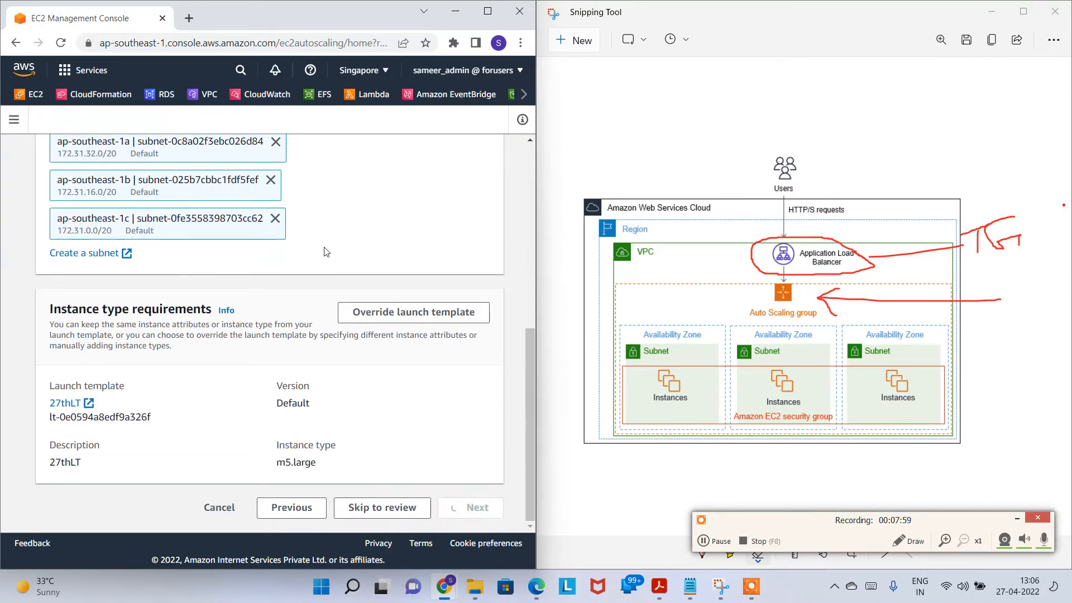
Step: Attach the group to an existing load balancer after comparing the new load balancer option
scroll(290, 313, down, 1)
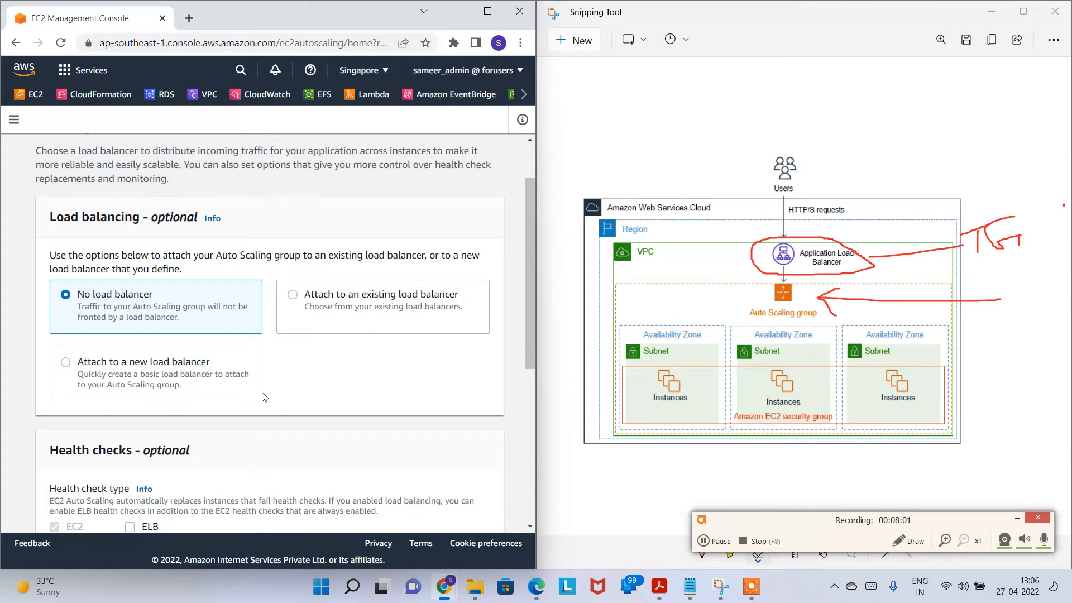
click(293, 295)
scroll(369, 328, down, 1)
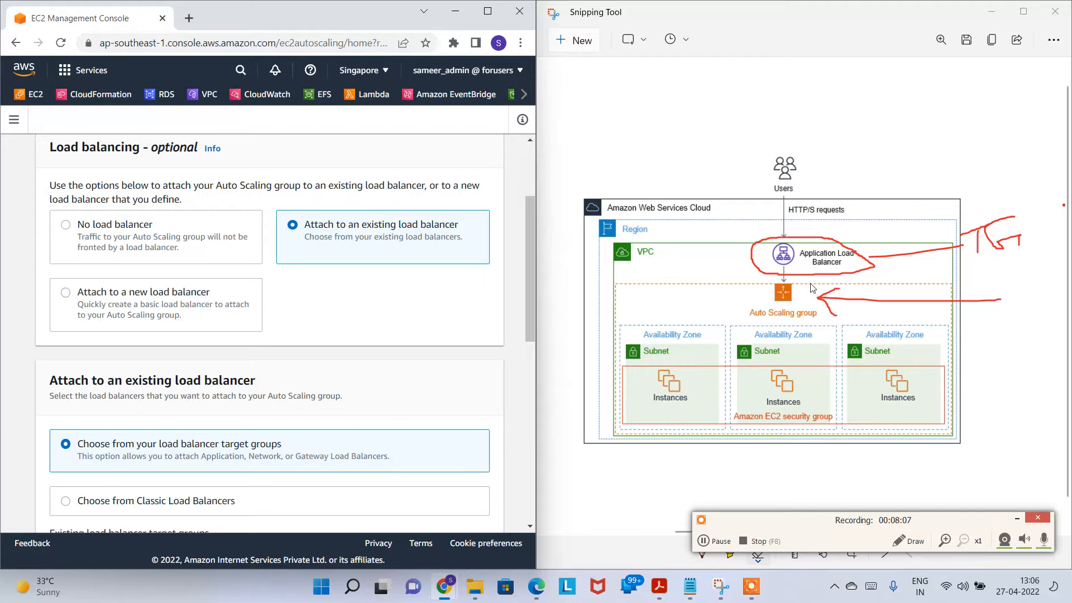
click(99, 302)
scroll(126, 379, down, 2)
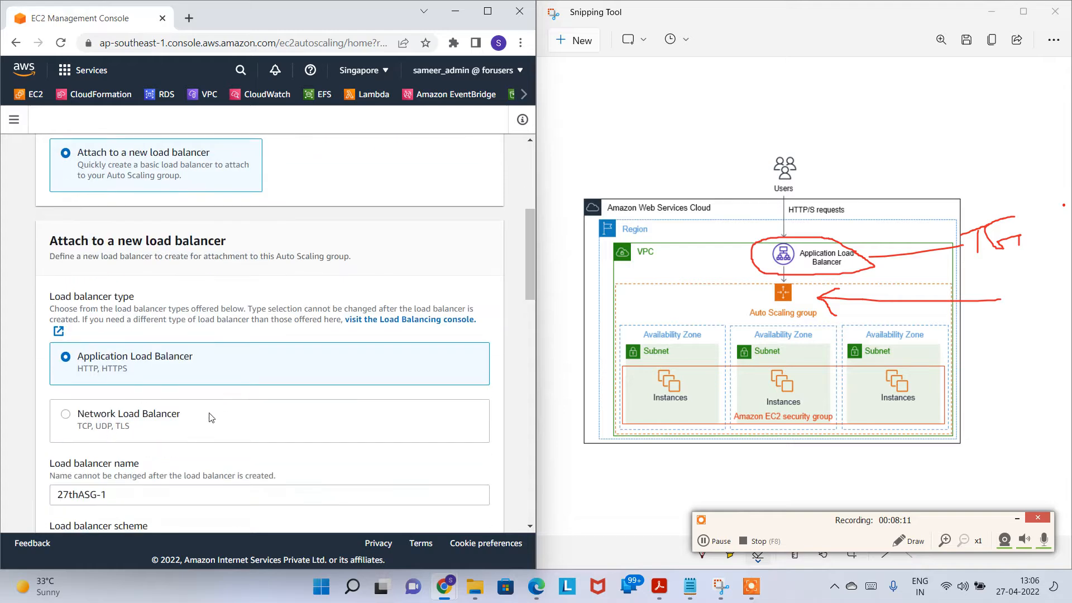
scroll(206, 415, down, 2)
scroll(137, 394, up, 5)
click(337, 301)
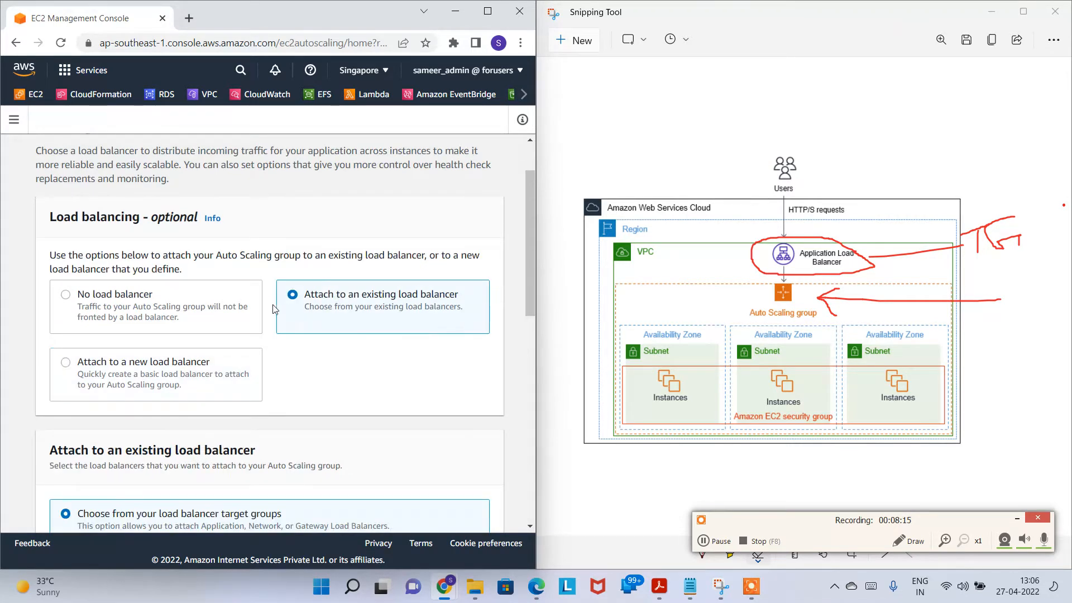
scroll(322, 327, down, 3)
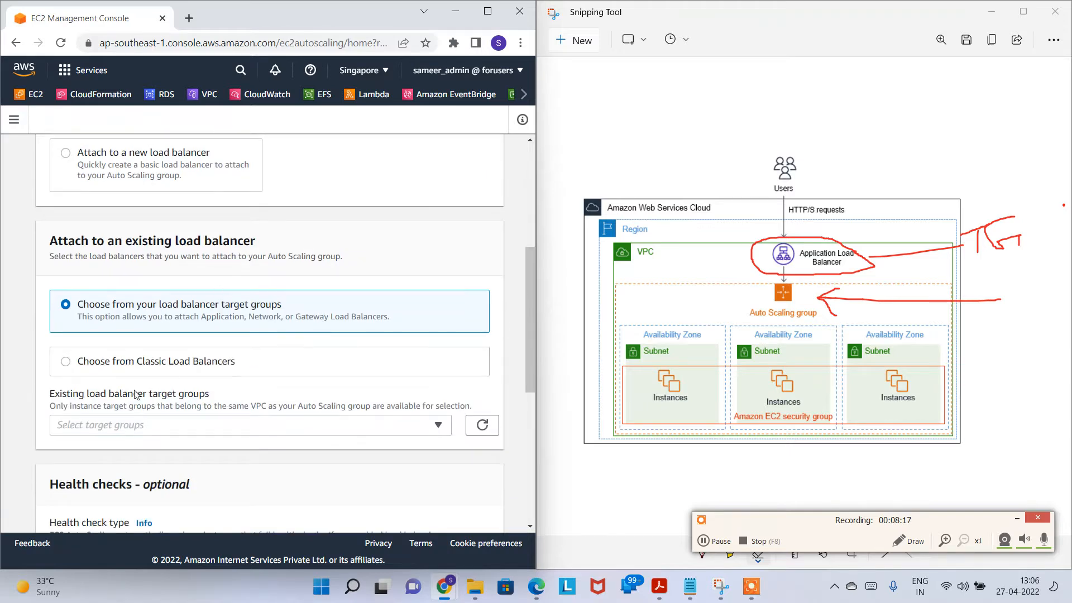
Step: Attach target group 27THTG and turn on ELB health checks
click(137, 366)
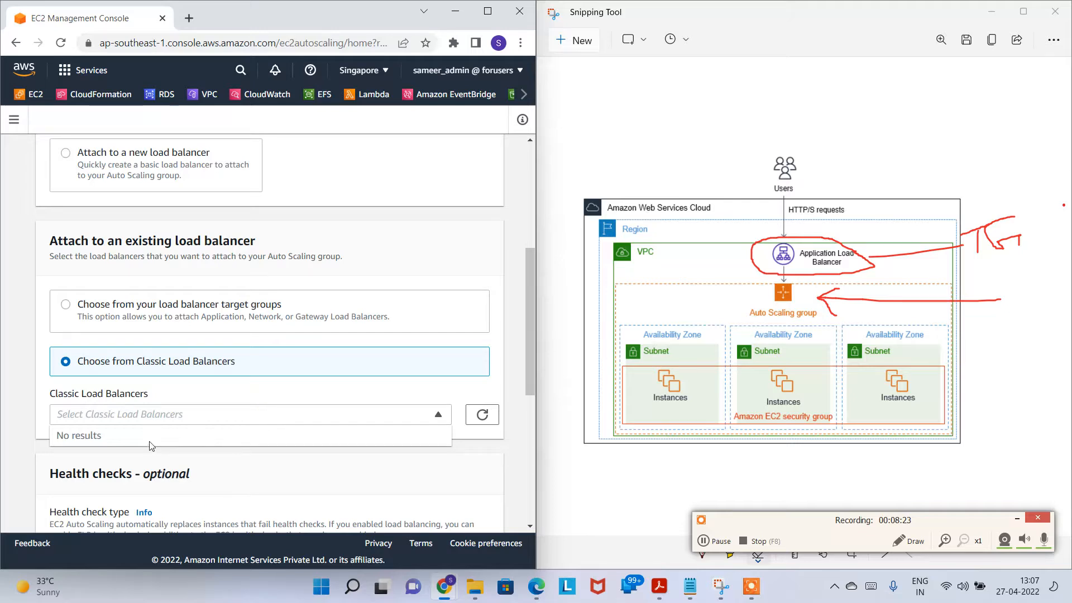
click(137, 309)
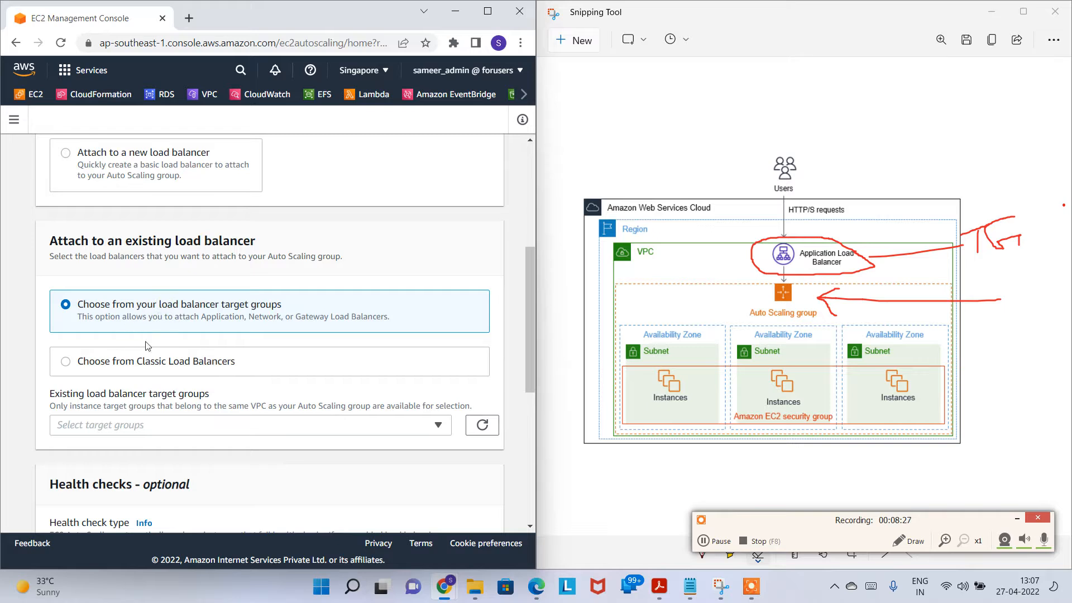
drag(167, 304, 305, 310)
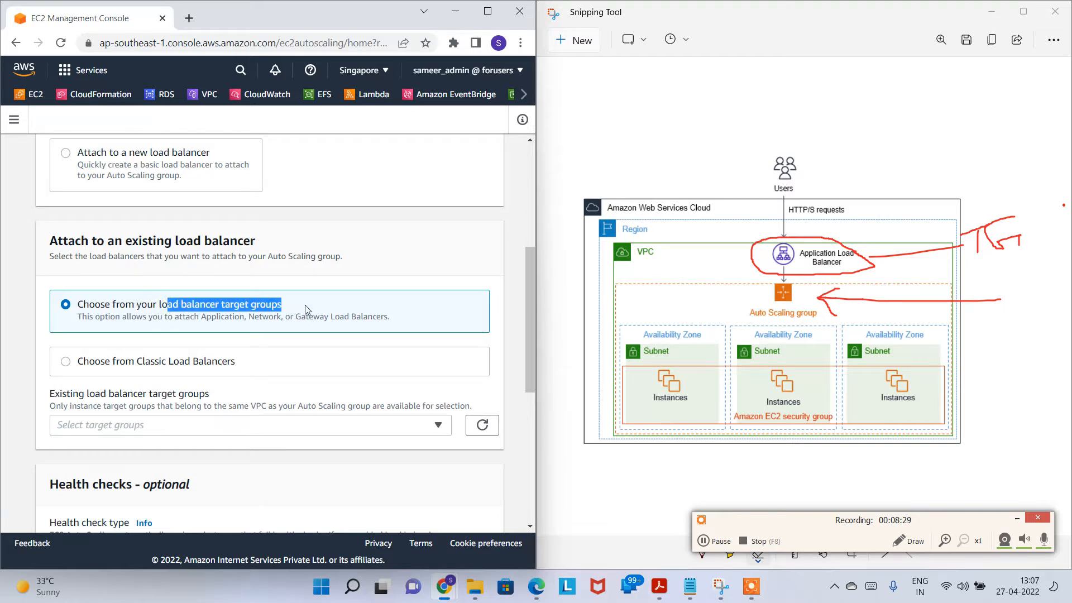
click(162, 428)
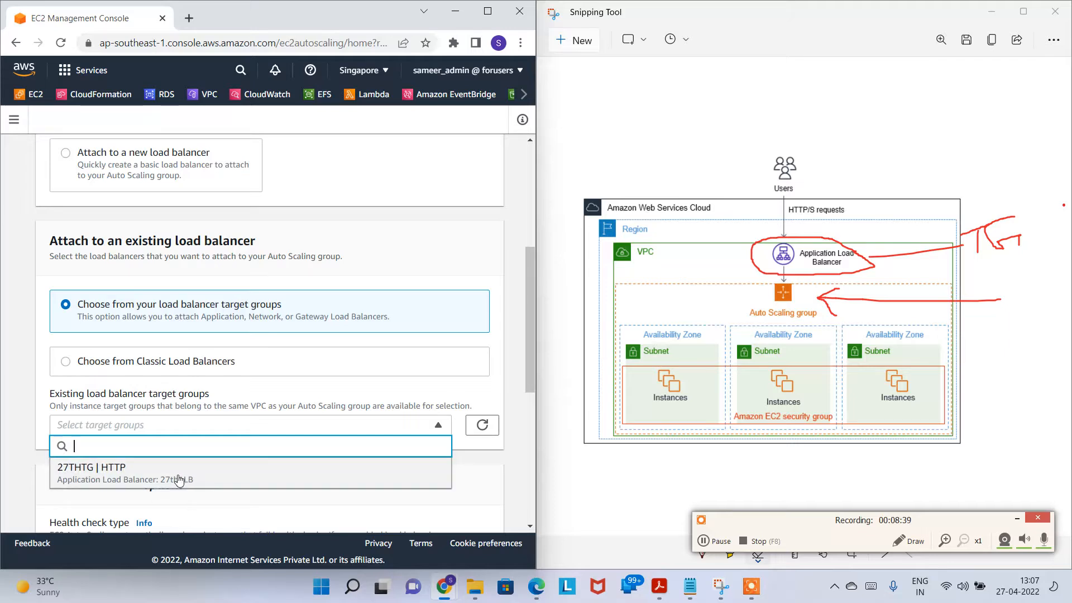
click(206, 485)
scroll(285, 437, down, 5)
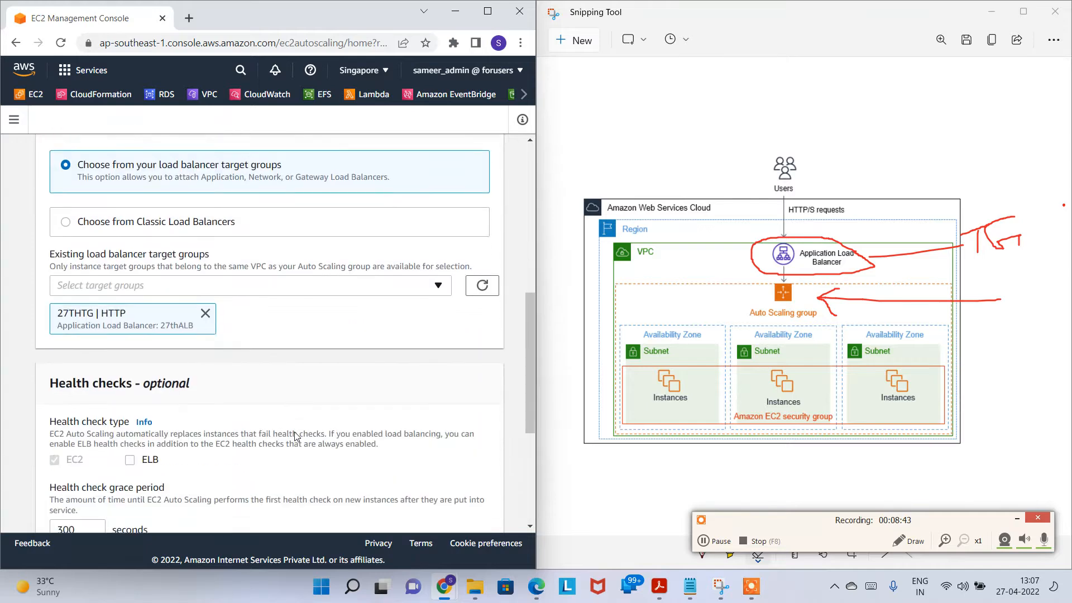
scroll(280, 437, down, 1)
click(130, 254)
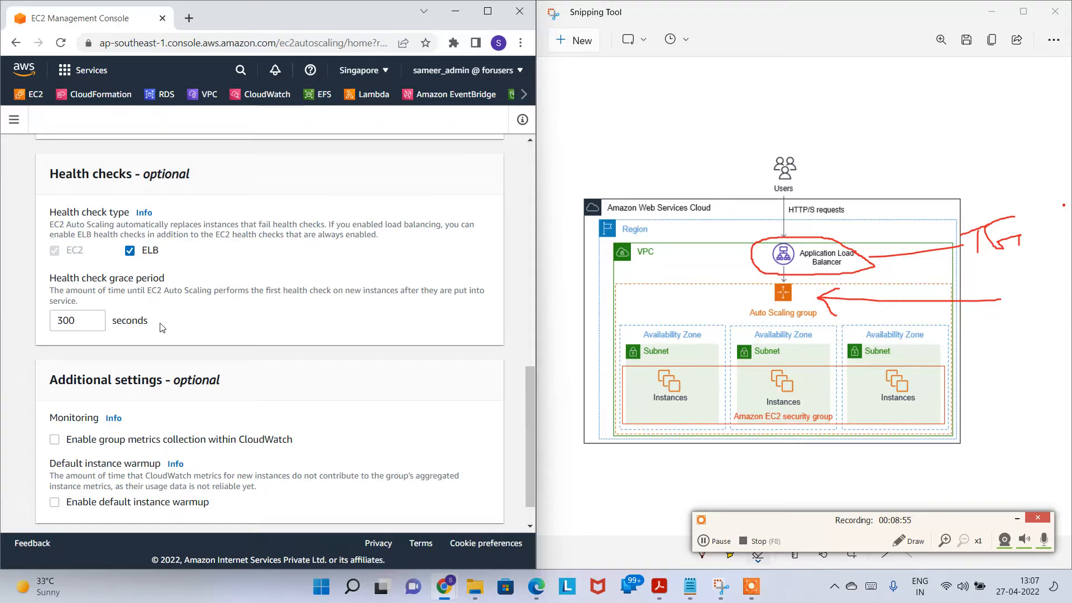
scroll(162, 327, down, 2)
Step: Set desired capacity 3, minimum capacity 3 and maximum capacity 5
click(496, 506)
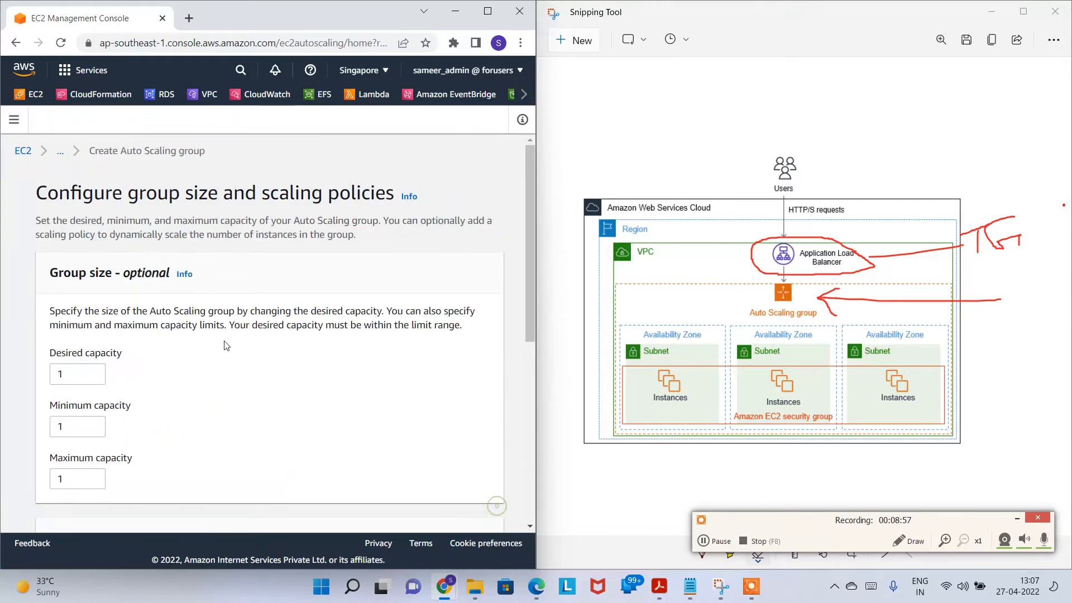
scroll(245, 362, down, 1)
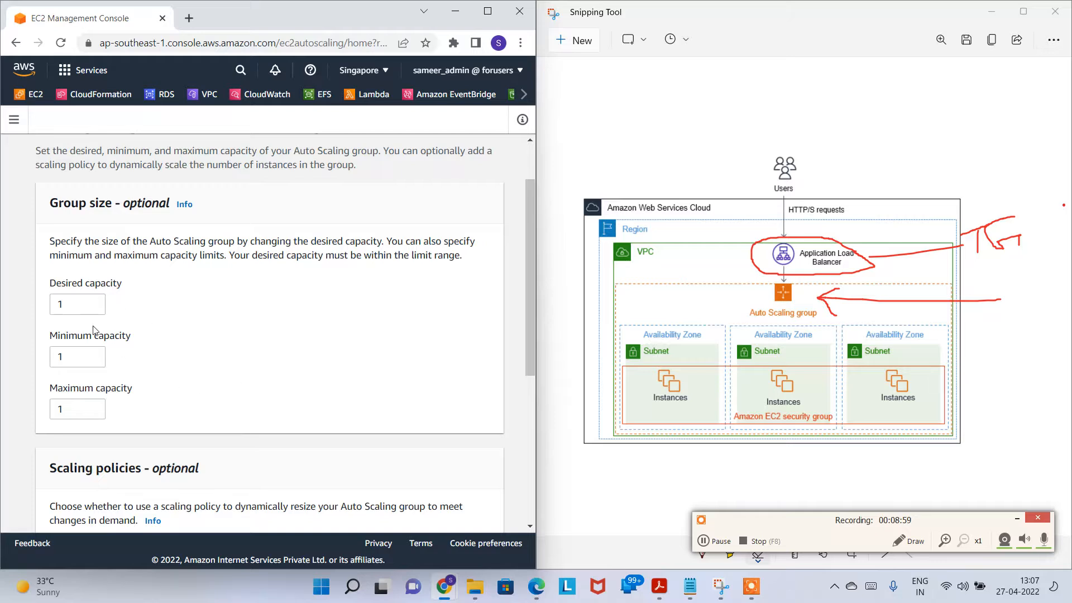
click(92, 302)
click(93, 302)
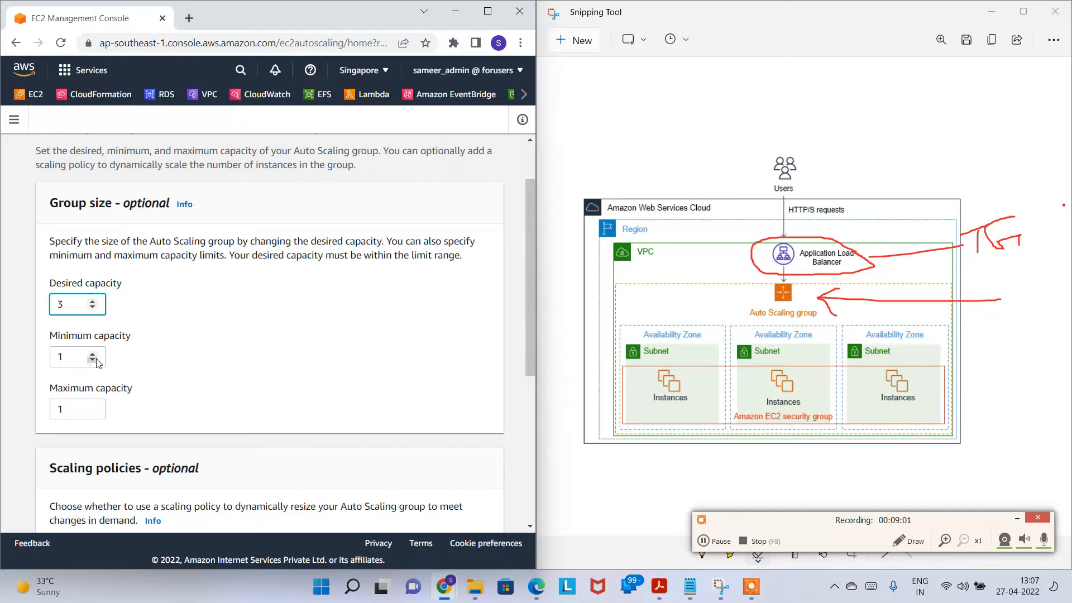
click(93, 354)
click(92, 354)
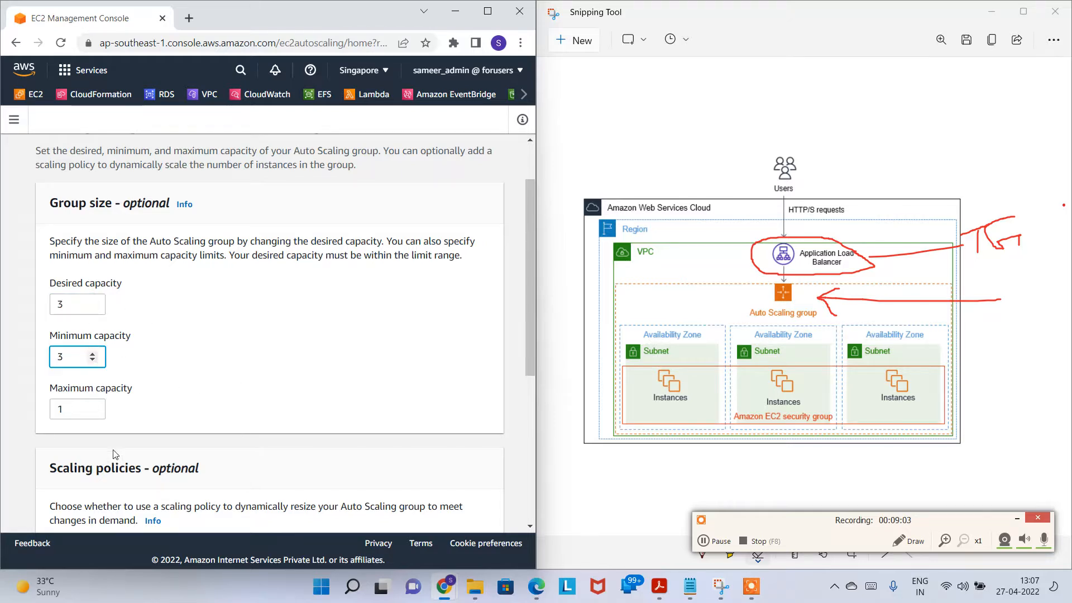
click(92, 406)
click(92, 406)
click(93, 406)
click(93, 406)
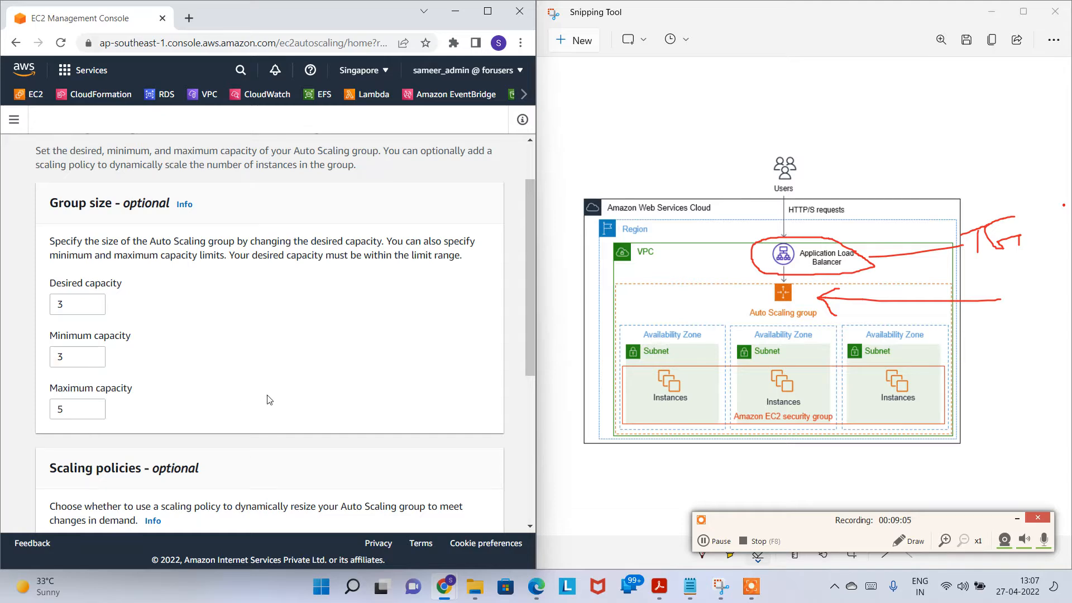
Step: Highlight the Scaling policies description for explanation and maximize the browser window
scroll(307, 361, down, 4)
scroll(307, 362, down, 2)
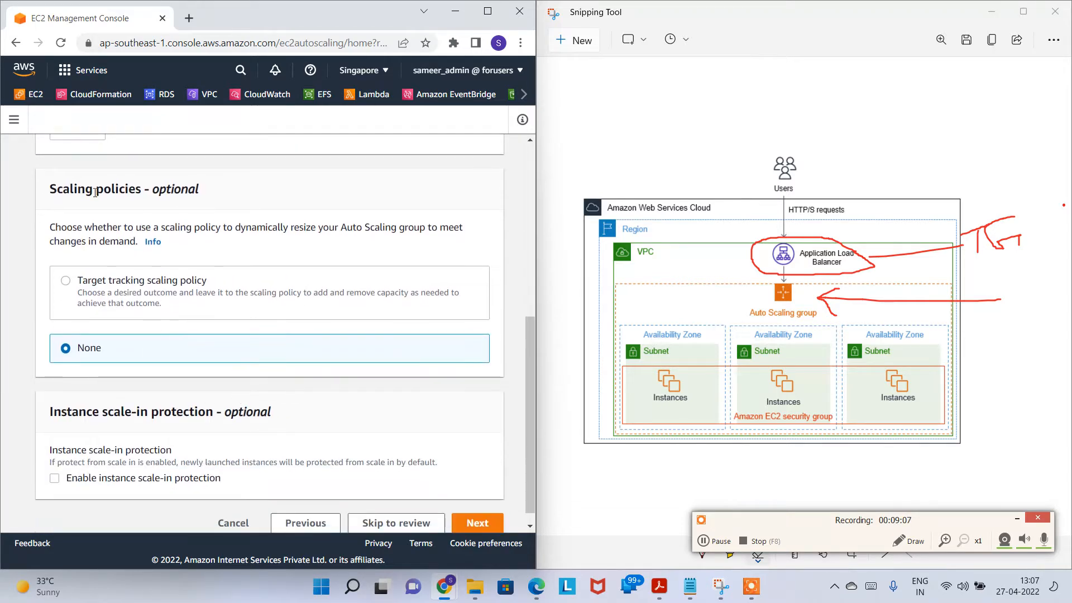
drag(71, 188, 216, 205)
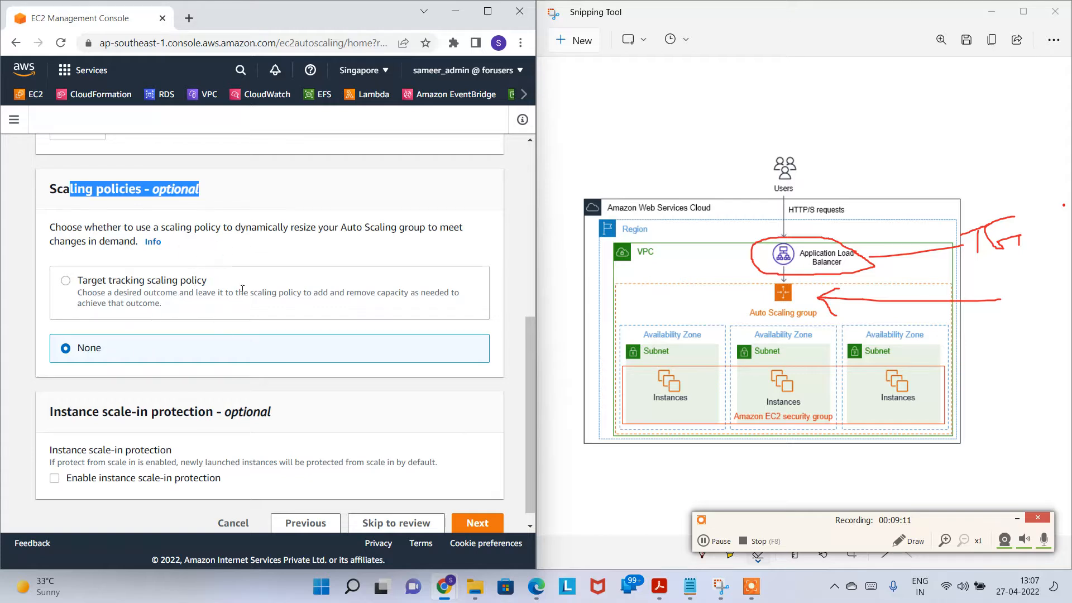
drag(81, 225, 114, 226)
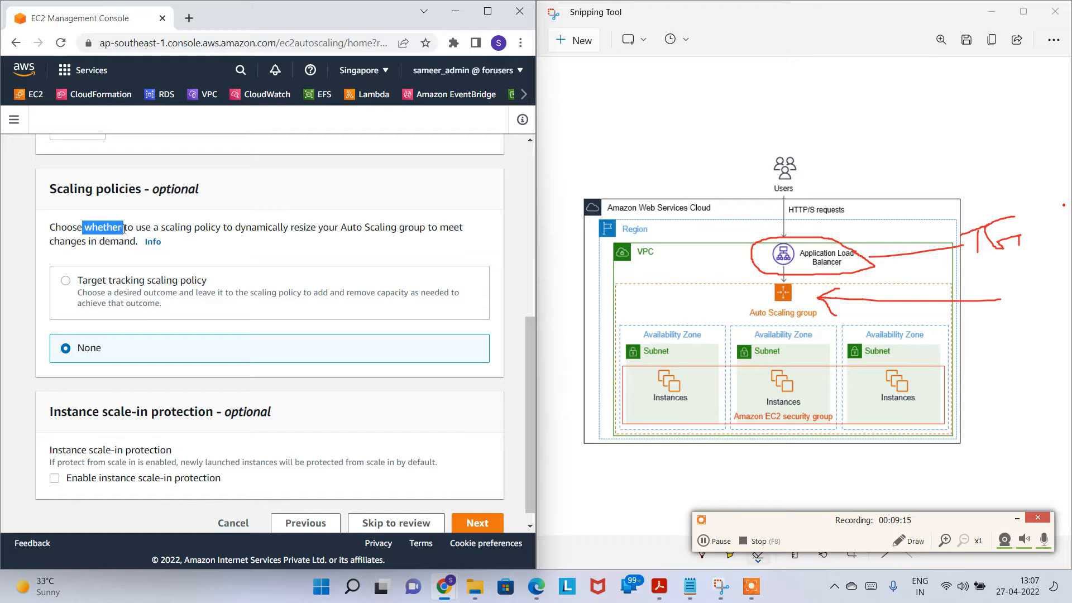
click(73, 228)
drag(56, 225, 420, 230)
drag(86, 241, 160, 241)
click(487, 11)
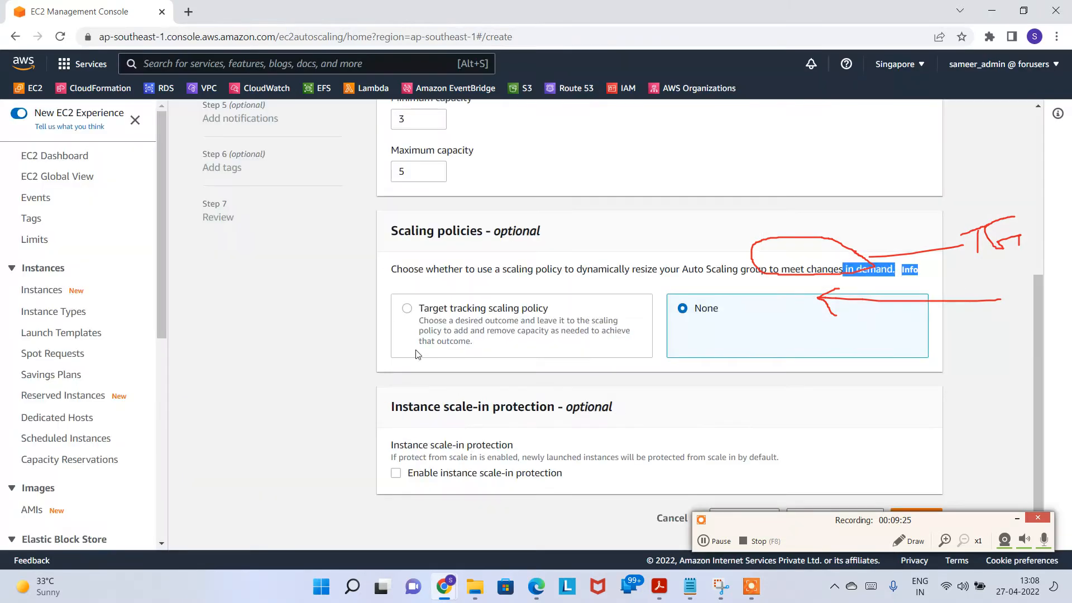
Step: Choose a target tracking policy on Average CPU utilization, keeping target value 50
click(504, 313)
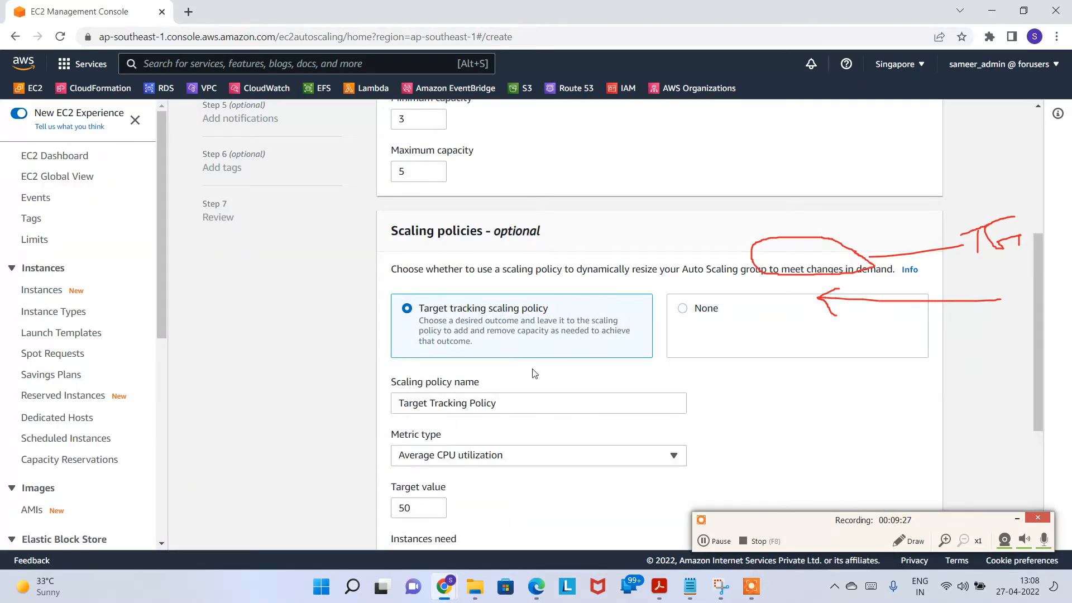
scroll(534, 373, down, 3)
click(509, 318)
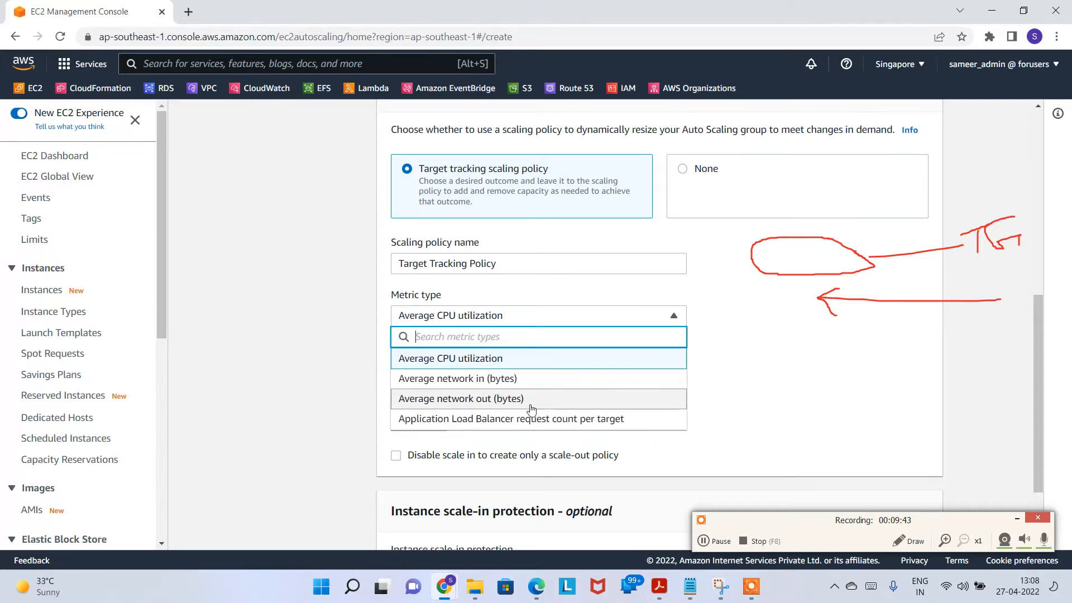
click(824, 335)
drag(426, 268, 496, 263)
click(753, 371)
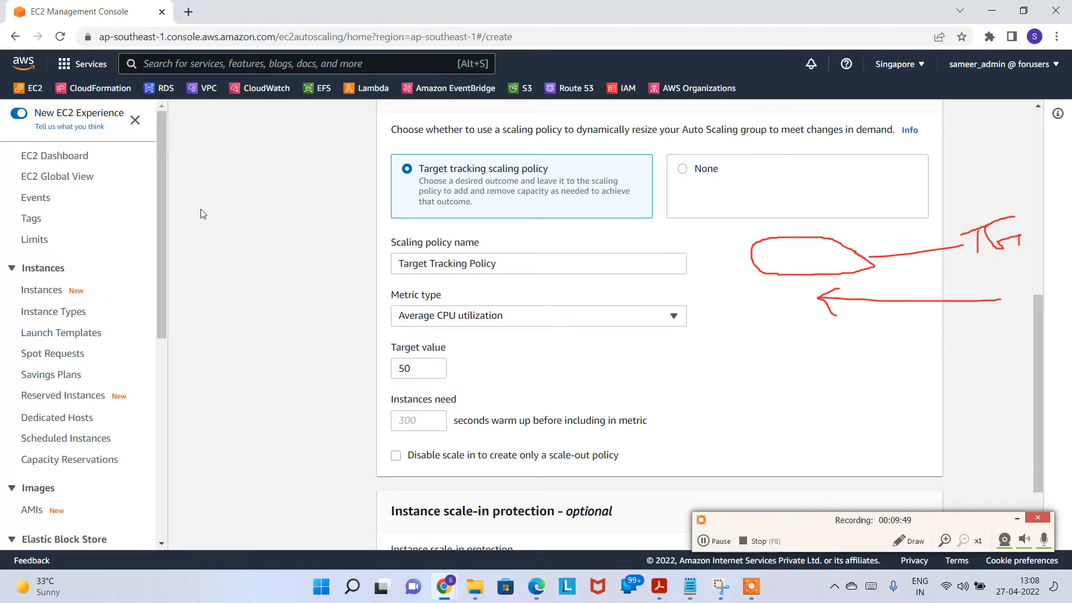
scroll(201, 216, up, 6)
scroll(469, 298, down, 4)
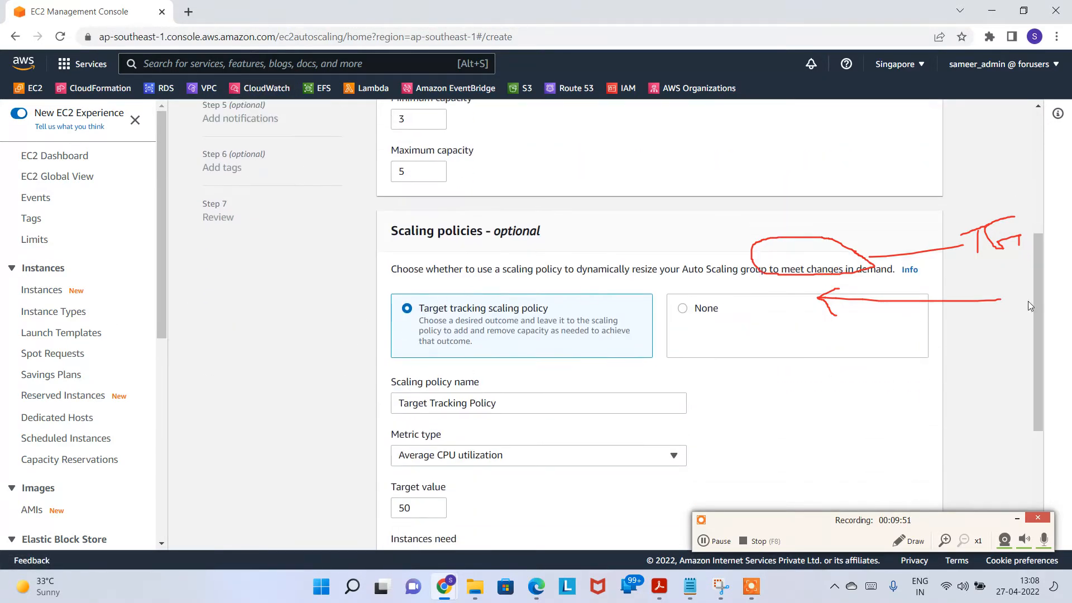
click(928, 545)
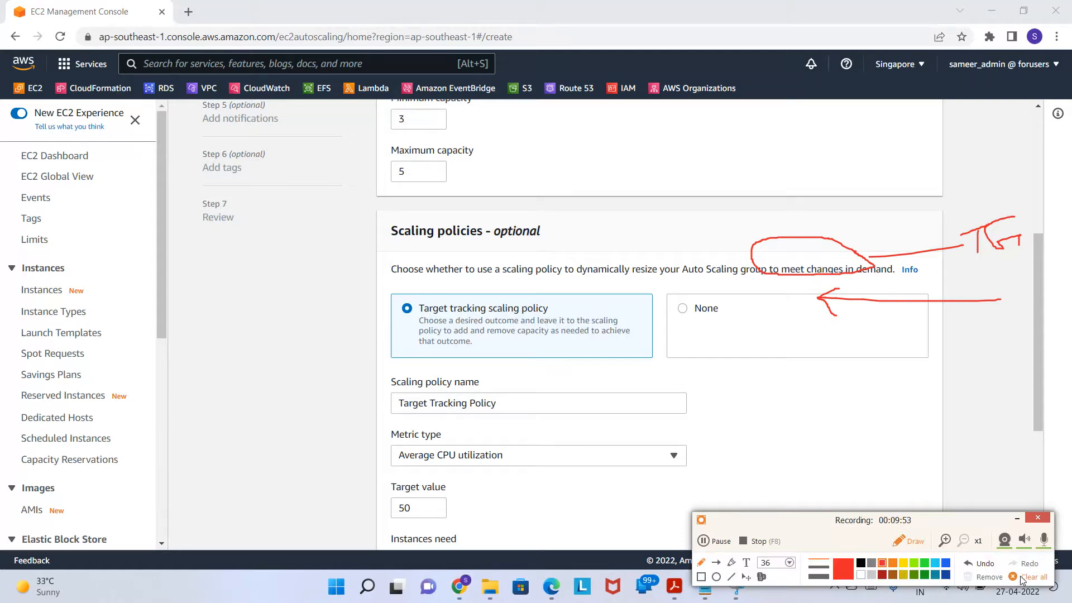
click(1022, 578)
click(909, 543)
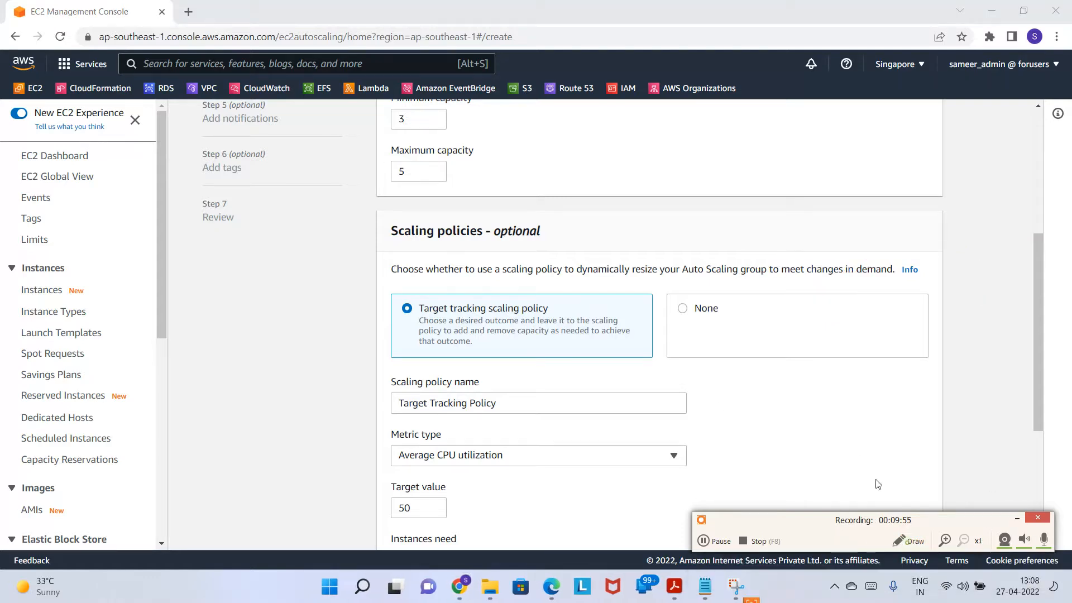
Step: Search for CloudWatch and open it in a new browser tab
click(210, 57)
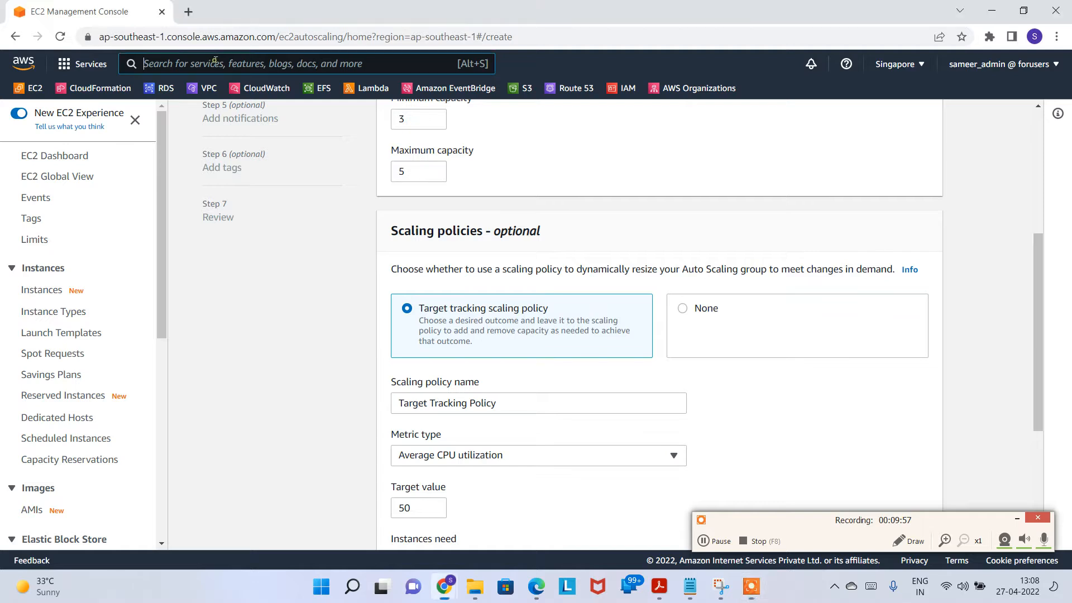
text(cloudwatch)
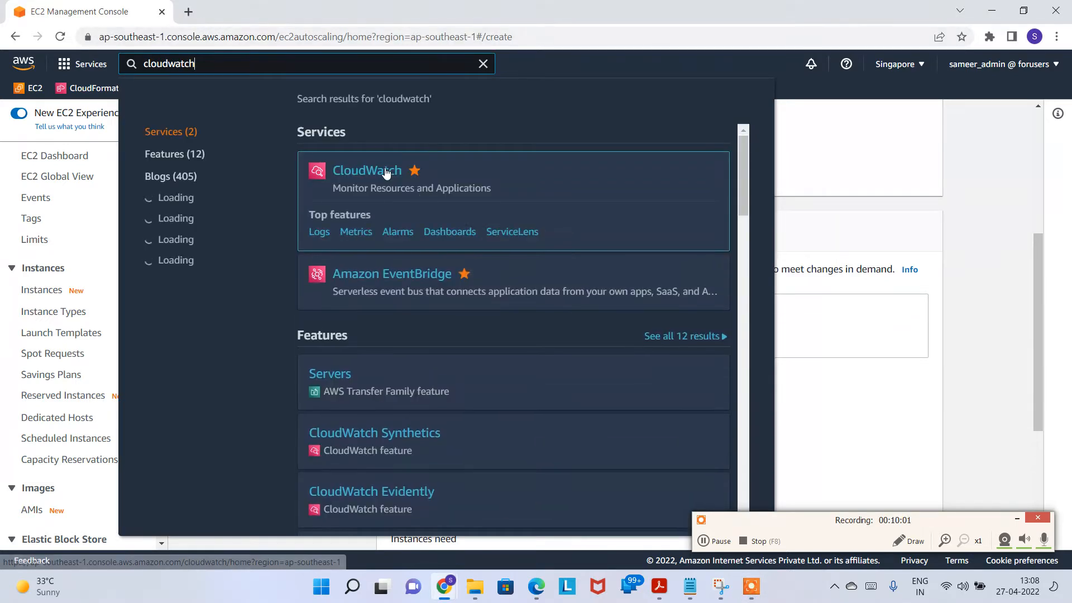
right_click(386, 173)
click(416, 176)
click(484, 63)
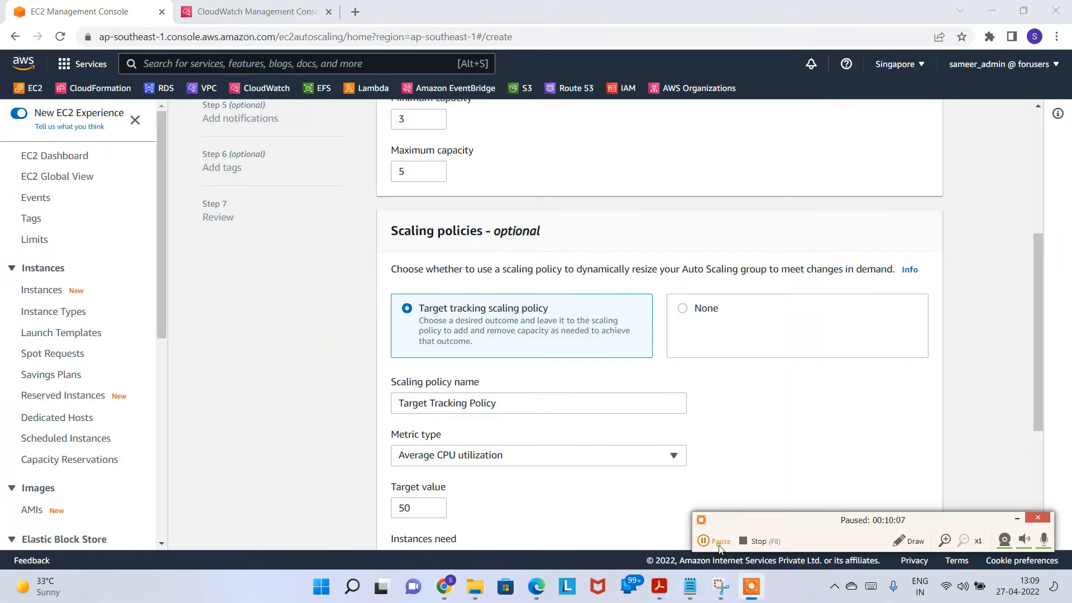
click(255, 17)
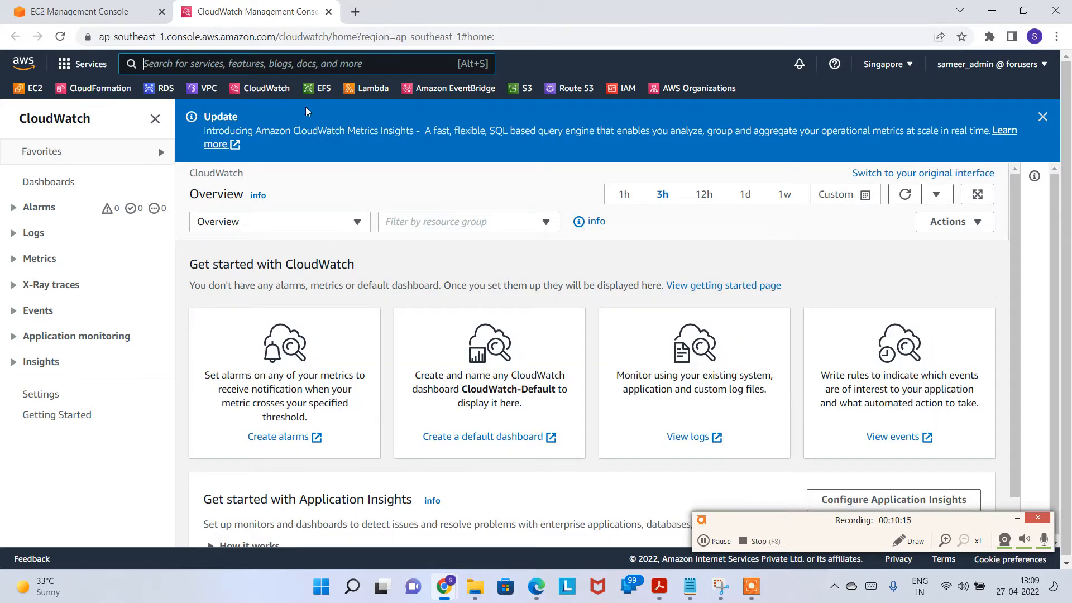
Step: Check the empty CloudWatch All alarms list, then return to the Auto Scaling group wizard
click(714, 542)
click(714, 542)
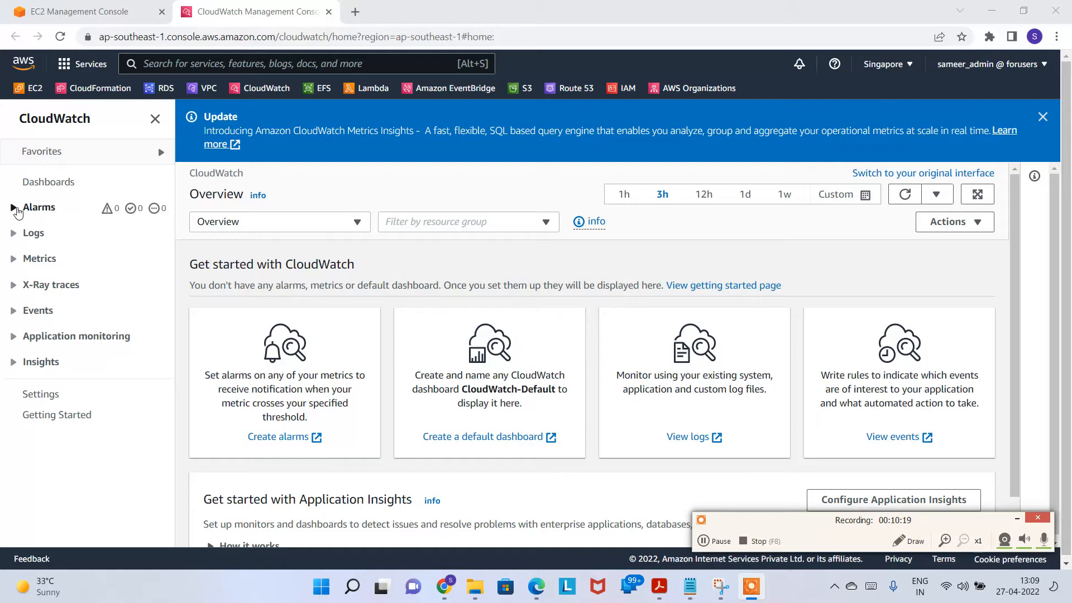
click(15, 209)
click(48, 257)
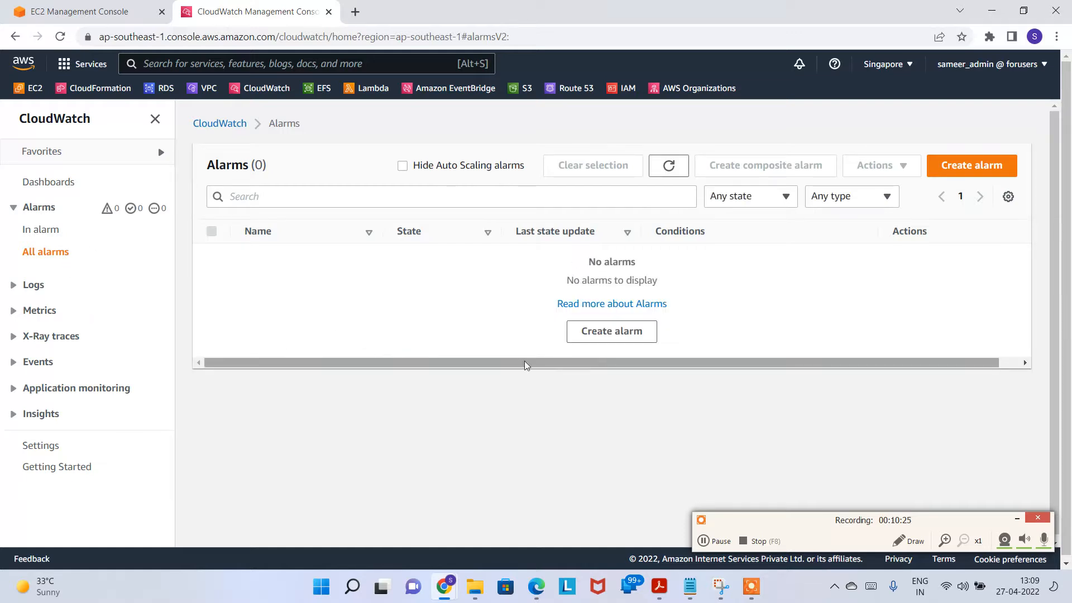
click(81, 13)
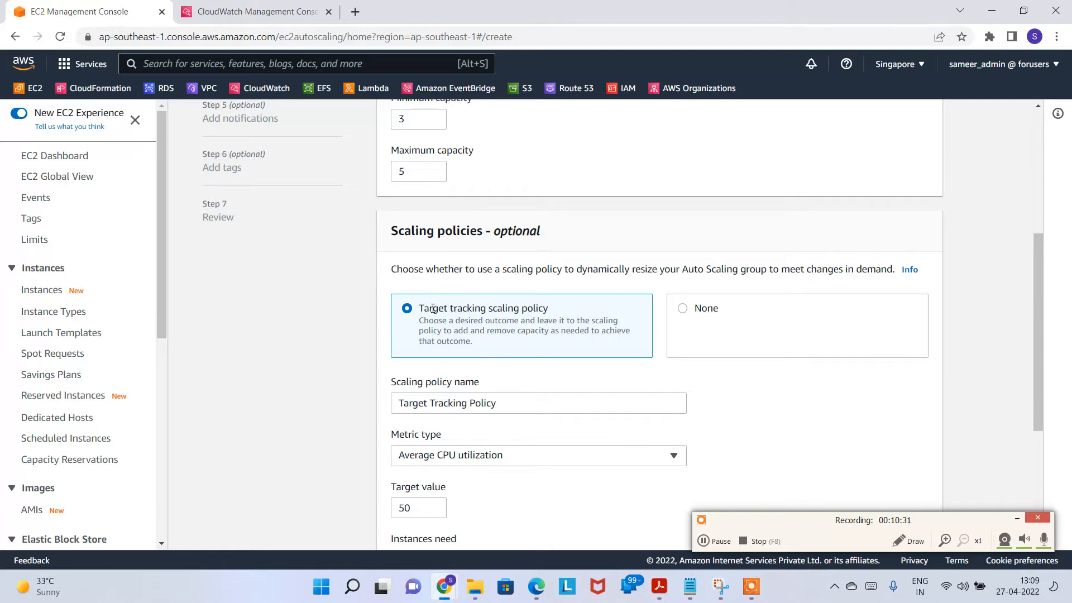
Step: Review the target tracking scaling policy description about adding and removing capacity
drag(424, 323, 624, 335)
click(491, 348)
scroll(540, 353, down, 2)
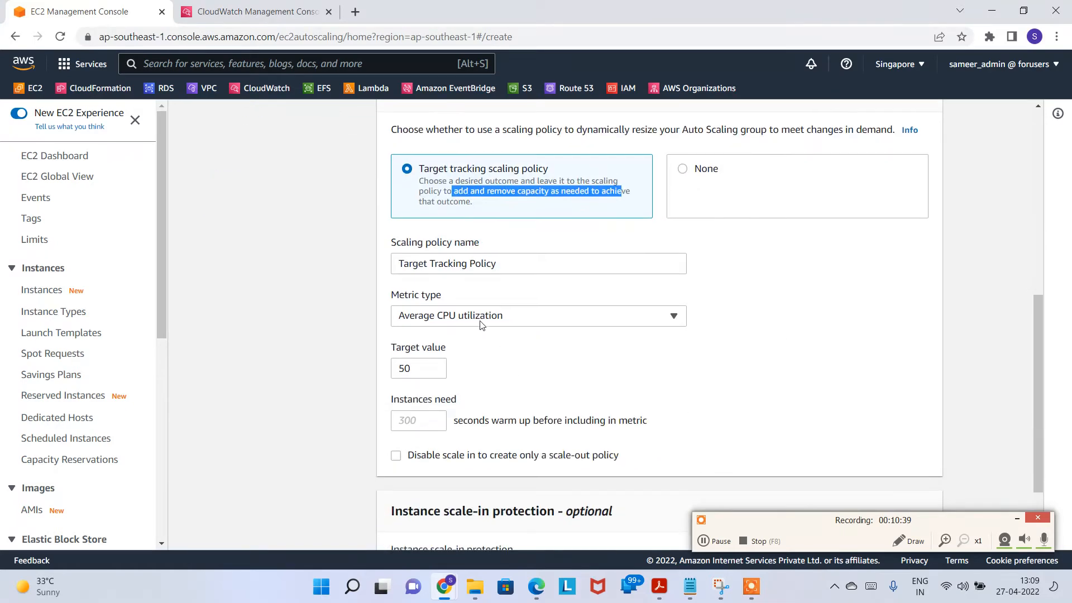
scroll(557, 359, up, 6)
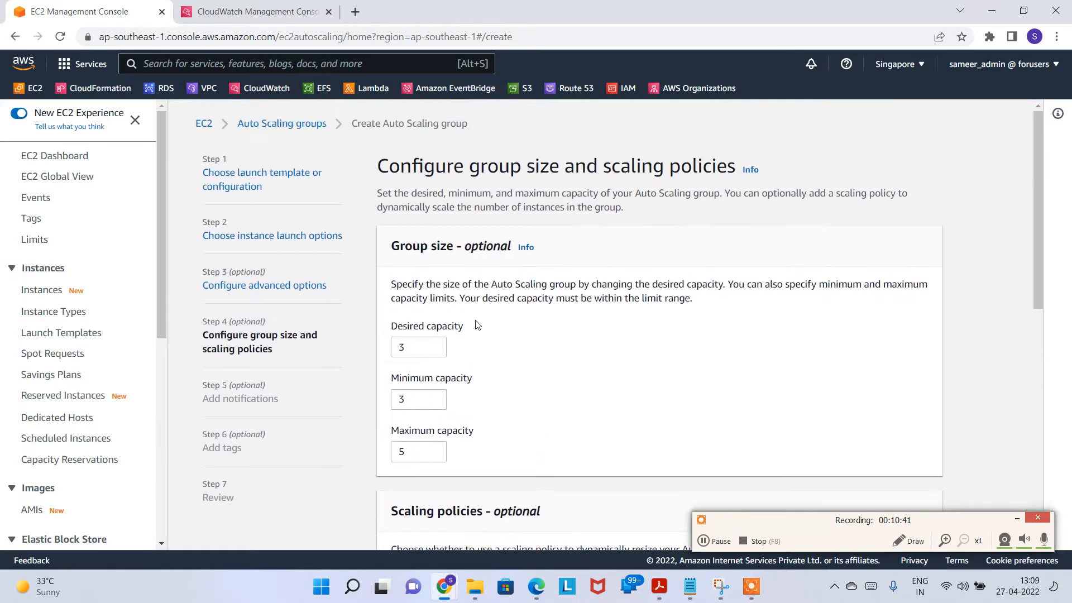
drag(407, 345, 386, 351)
scroll(455, 375, down, 5)
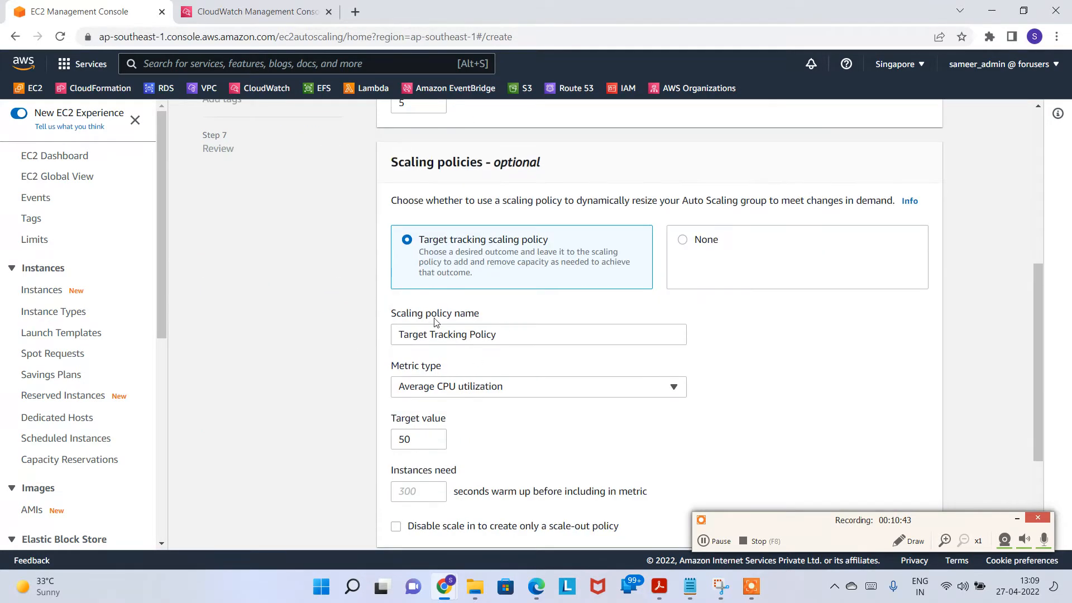
scroll(442, 233, up, 4)
scroll(519, 346, down, 5)
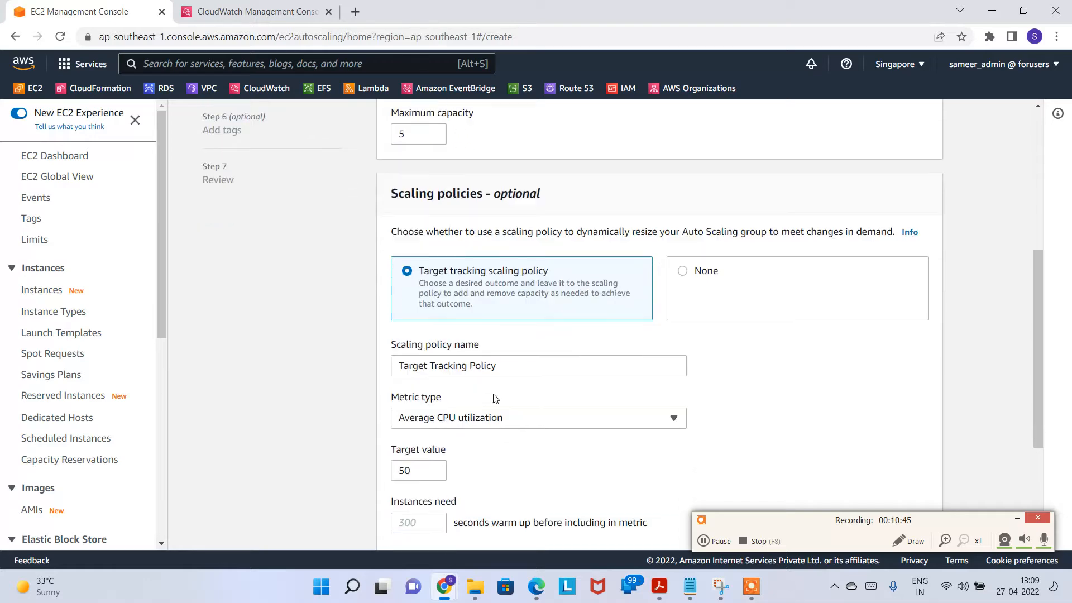
Step: Keep Average CPU utilization as the metric with target value 50
click(518, 327)
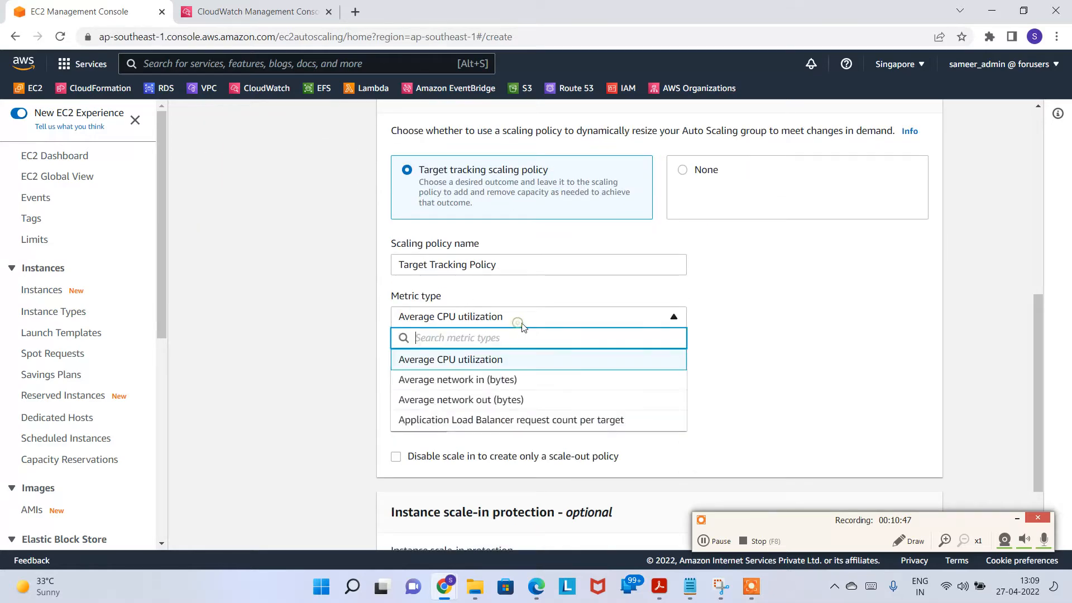
click(478, 360)
double_click(408, 373)
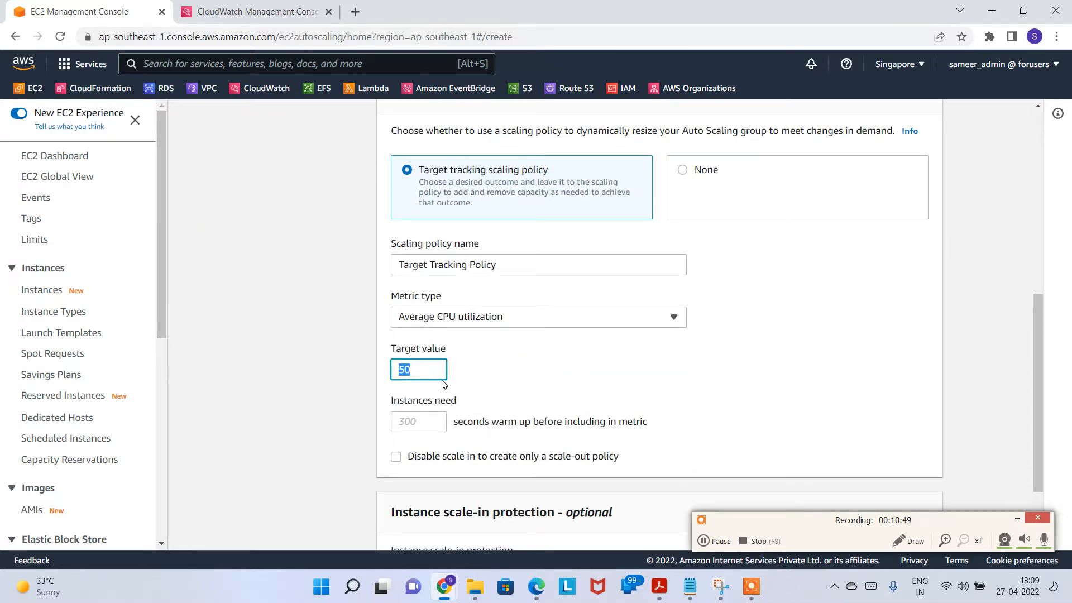
scroll(640, 369, down, 2)
scroll(559, 313, up, 2)
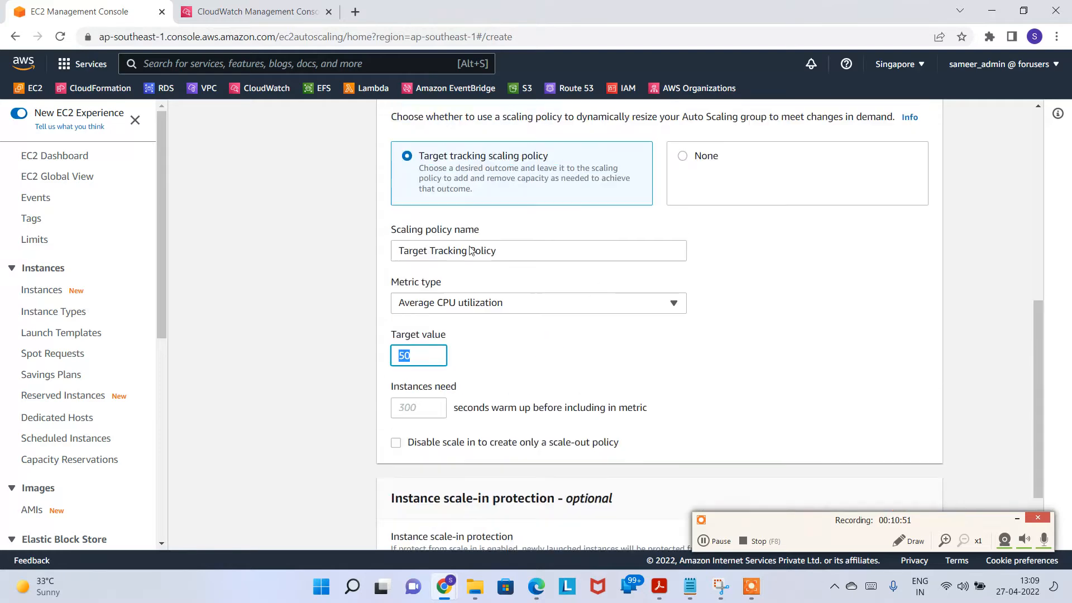
drag(409, 301, 511, 299)
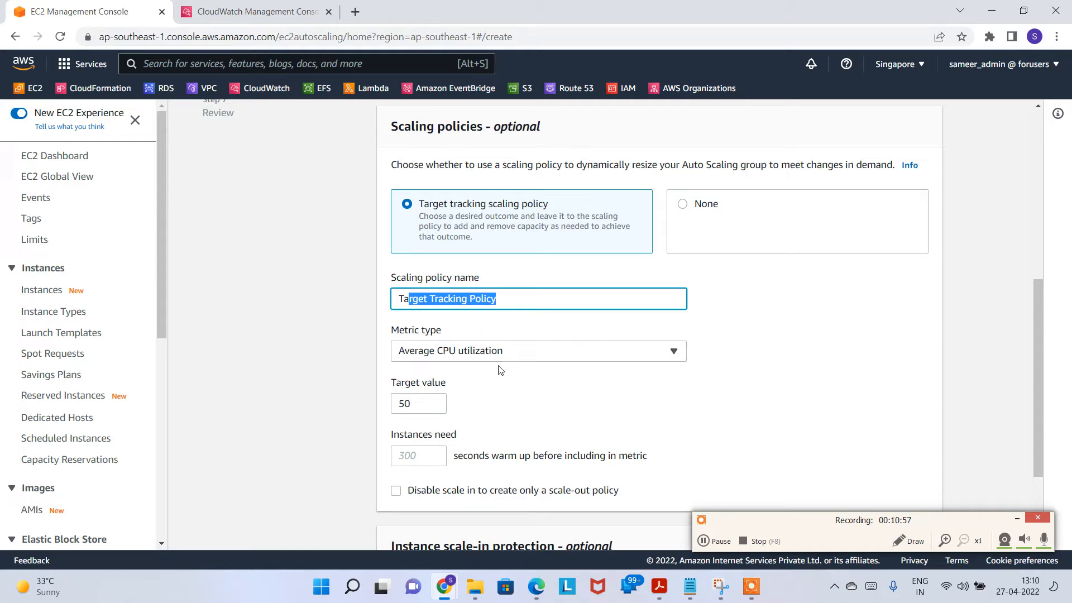
Step: Try Average network in and Average network out (bytes) as the tracking metric
click(513, 351)
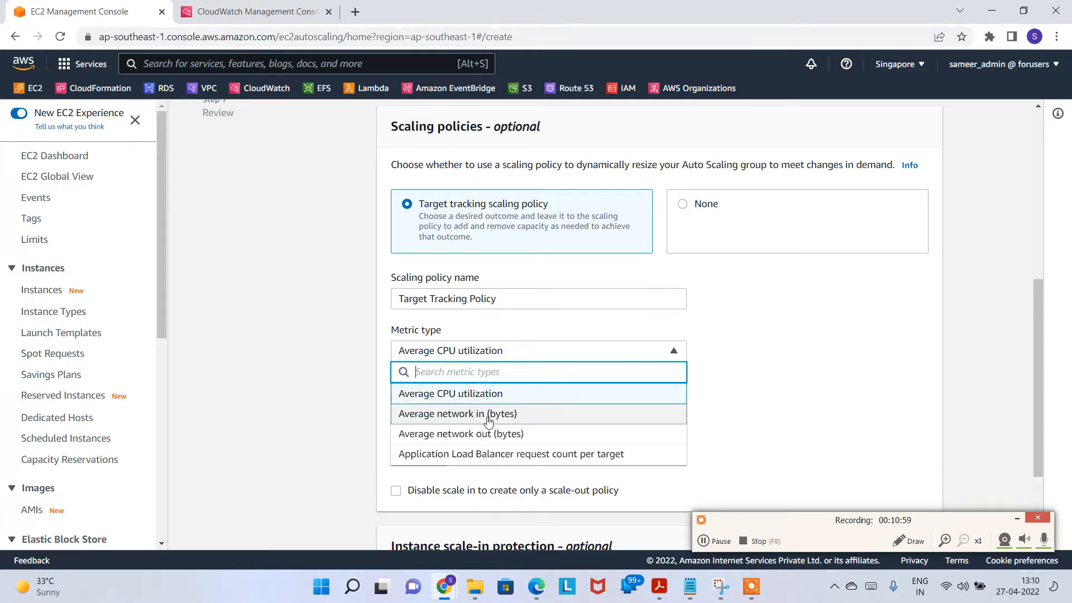
click(507, 422)
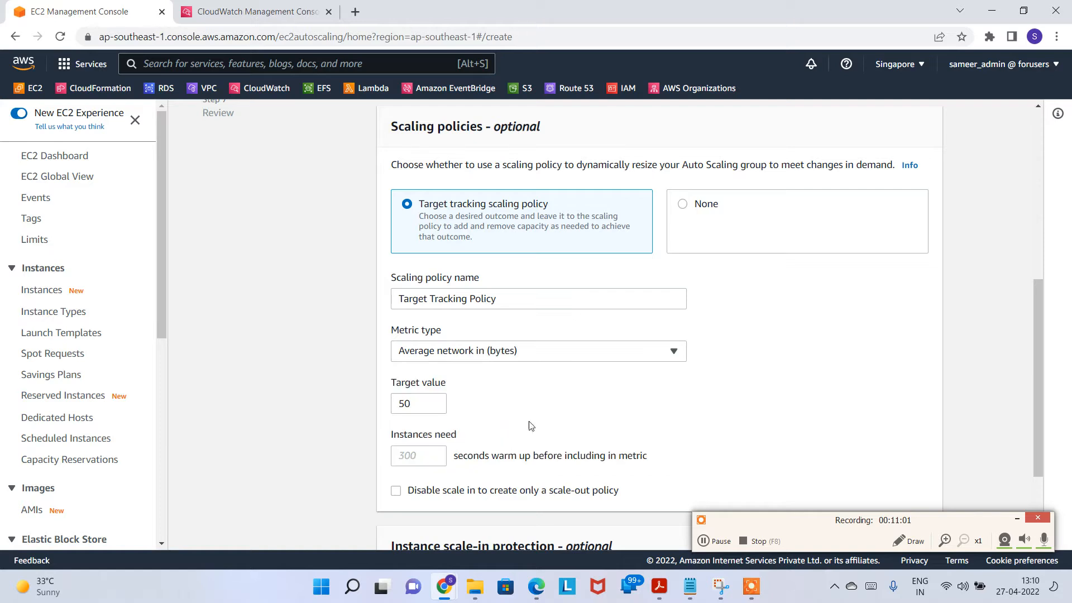
drag(413, 402, 390, 406)
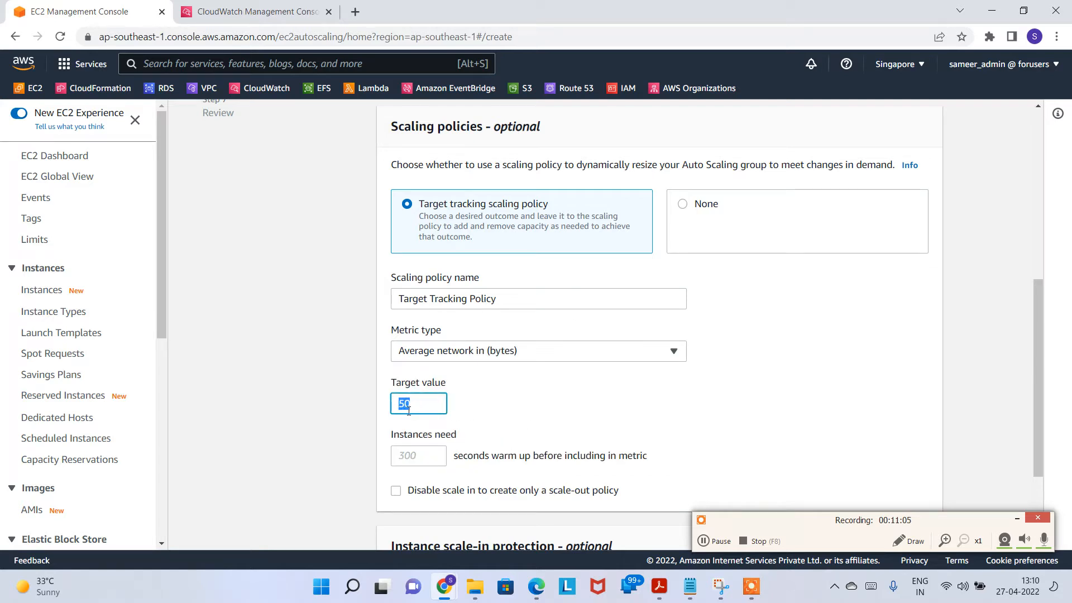
click(484, 361)
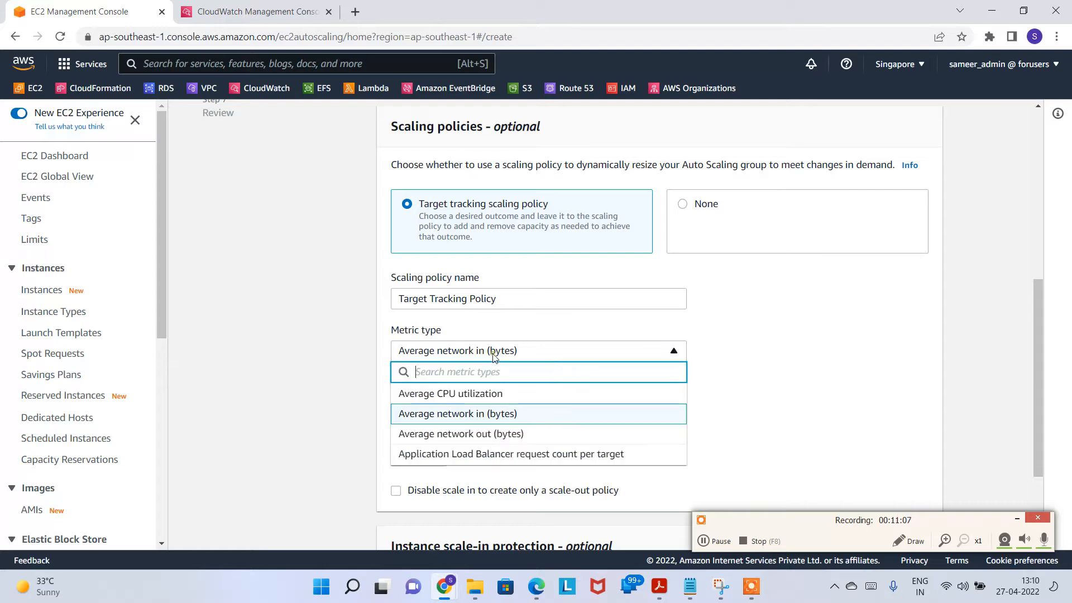
click(511, 441)
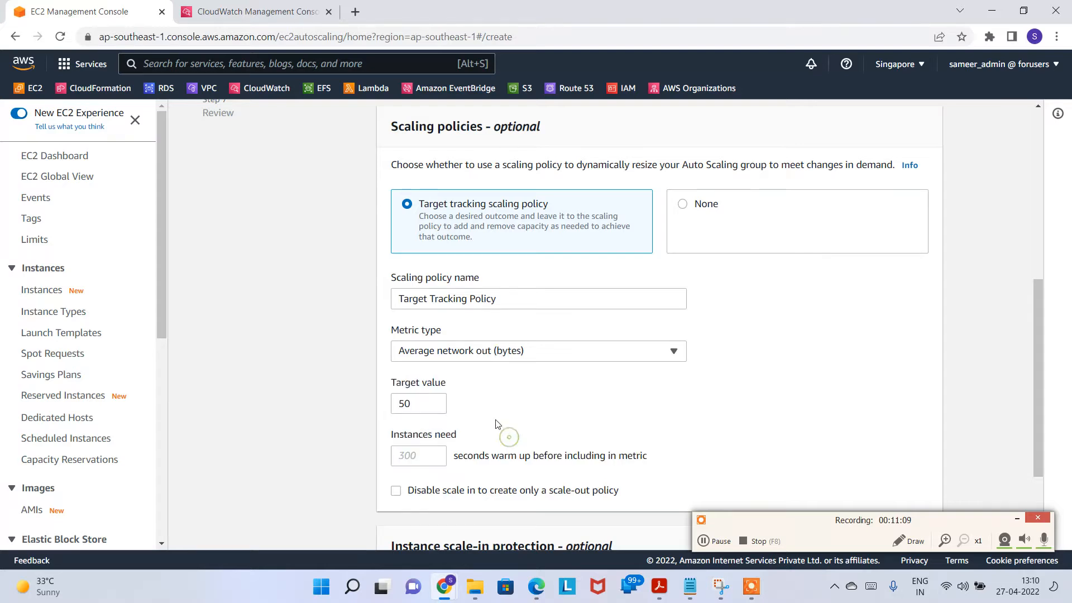
click(482, 361)
click(522, 435)
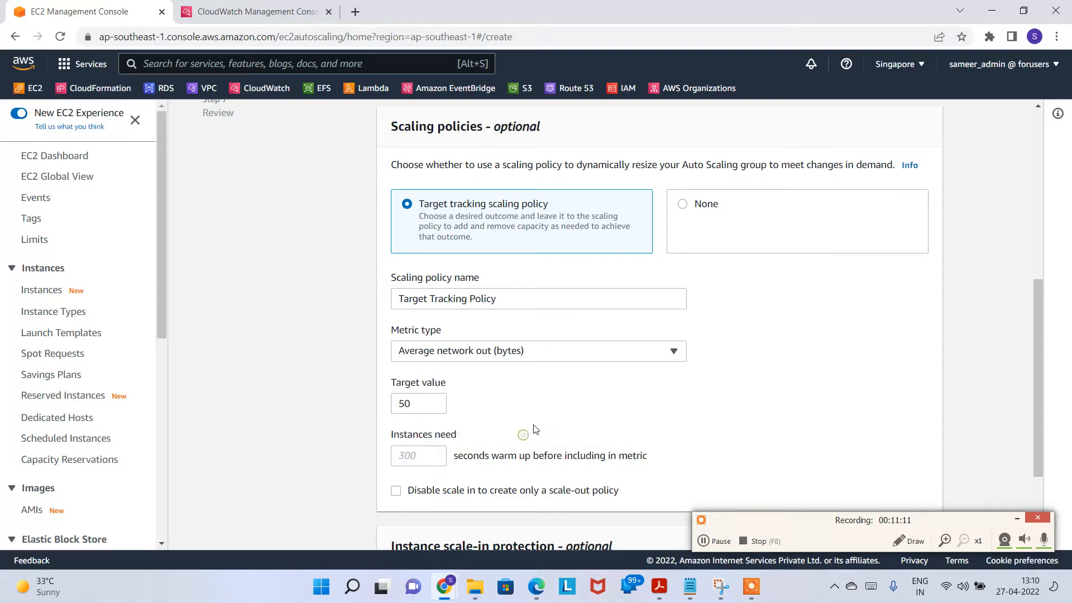
click(513, 359)
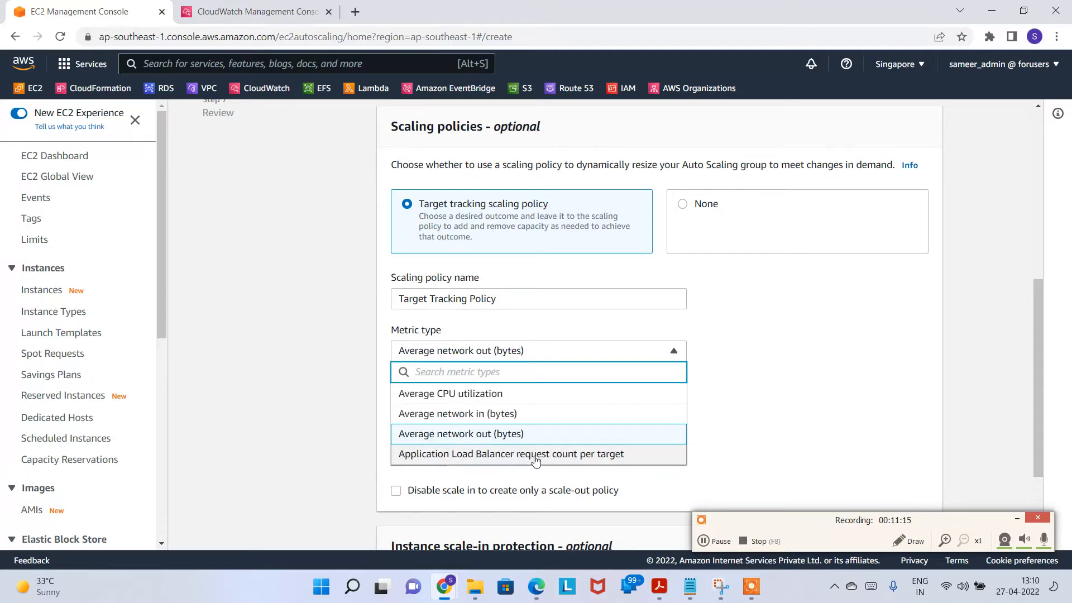
Step: Try Application Load Balancer request count per target with target group 27THTG
click(433, 454)
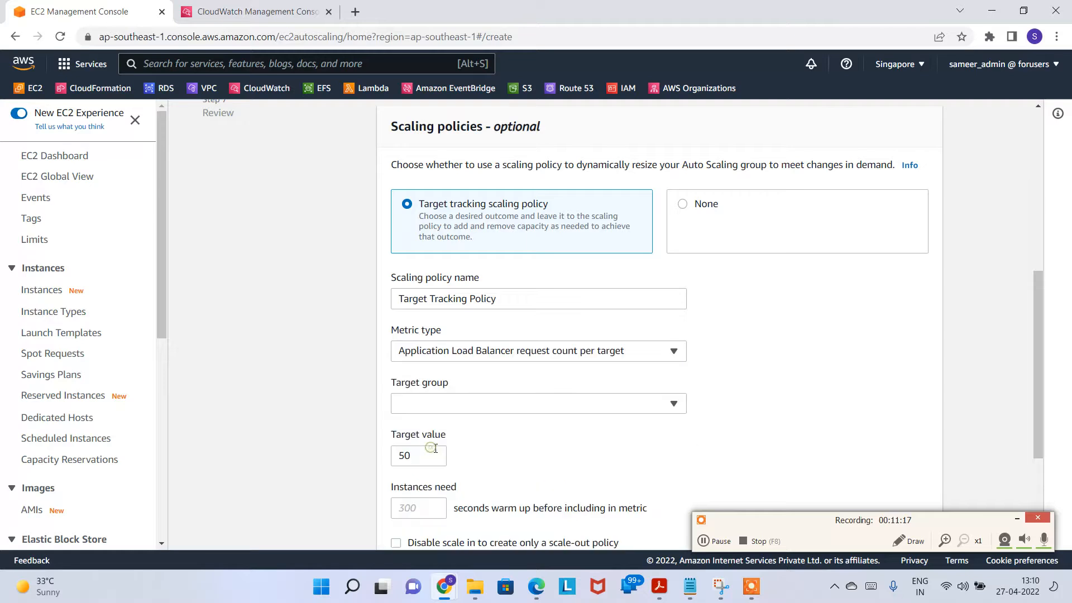
click(463, 413)
click(440, 444)
scroll(424, 441, down, 1)
click(409, 385)
drag(409, 385, 397, 387)
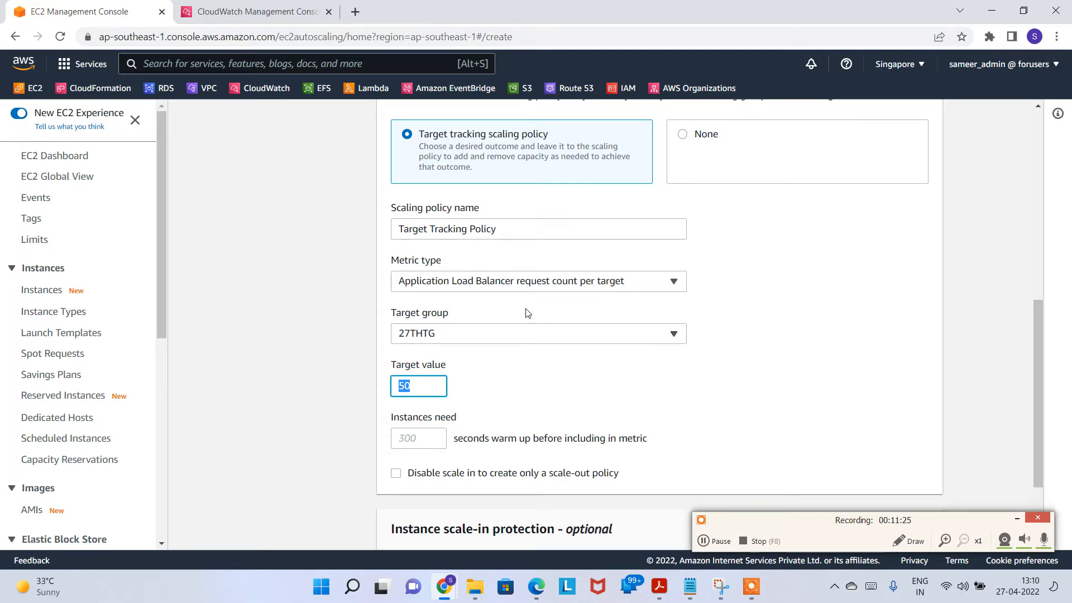
click(536, 353)
Step: Restore Average CPU utilization with target 50 and continue to notifications
click(572, 288)
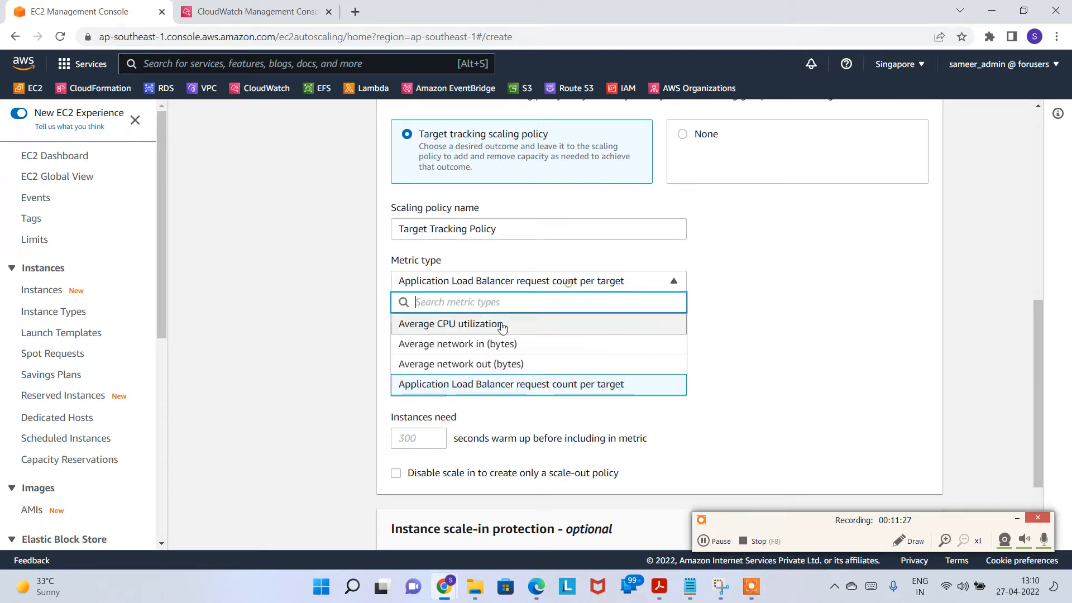
click(457, 324)
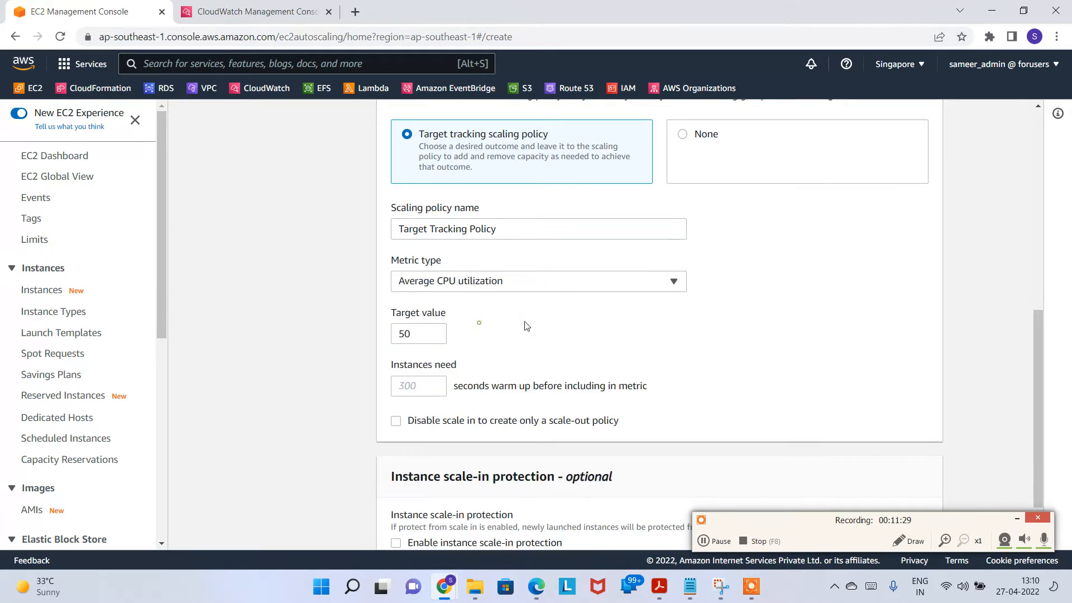
scroll(552, 343, down, 1)
scroll(566, 351, down, 1)
drag(818, 527, 872, 4)
click(931, 517)
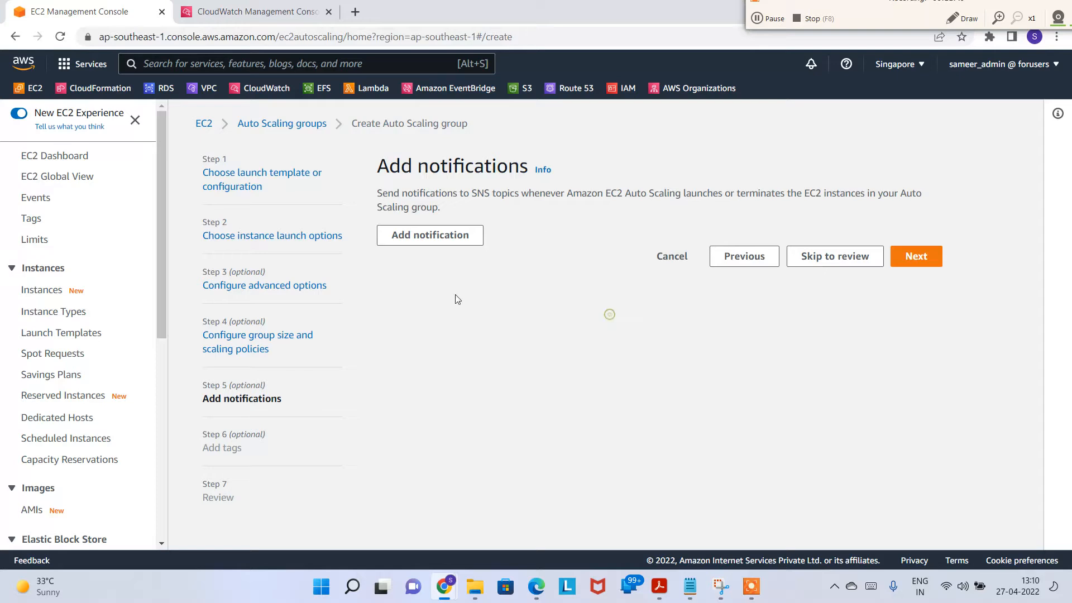
Step: Add a notification to a new SNS topic 27thsnstopic sent to the recipient's e-mail address
click(466, 241)
click(564, 330)
click(446, 350)
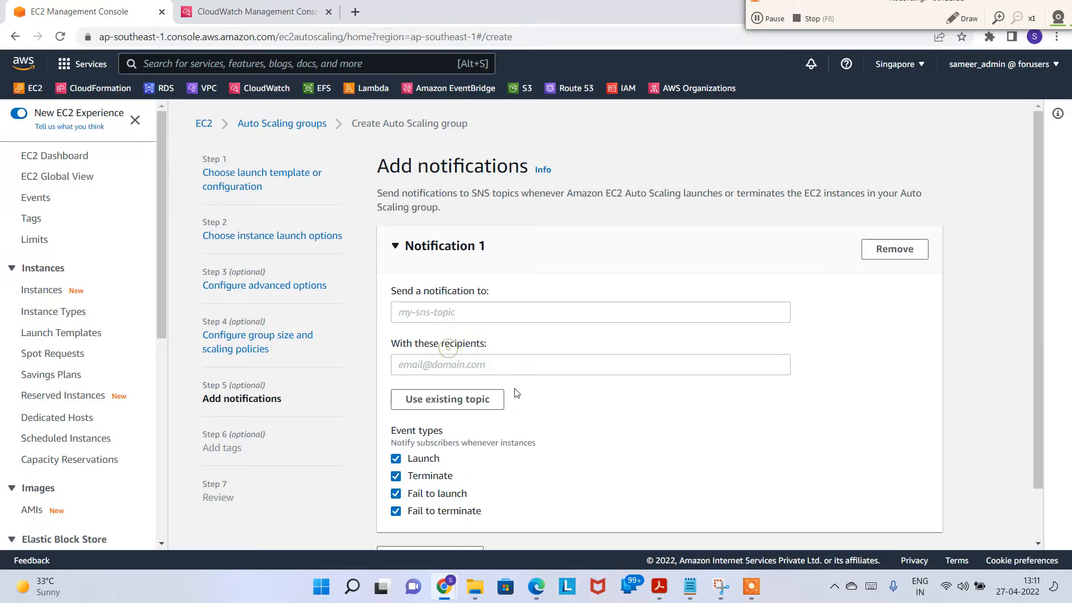
click(490, 314)
text(27thsnstopic)
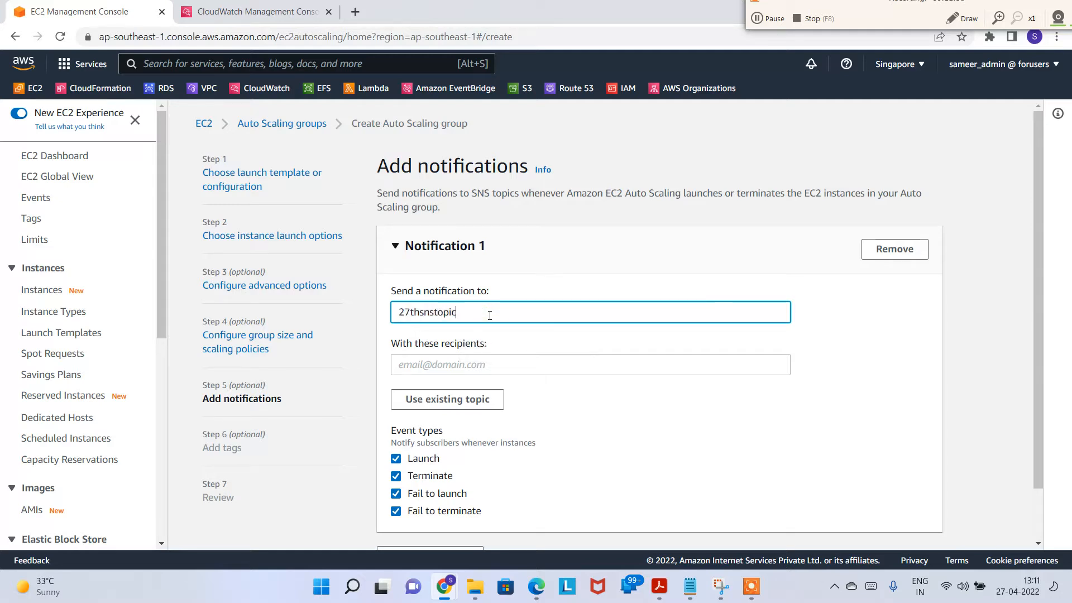
double_click(490, 315)
click(482, 369)
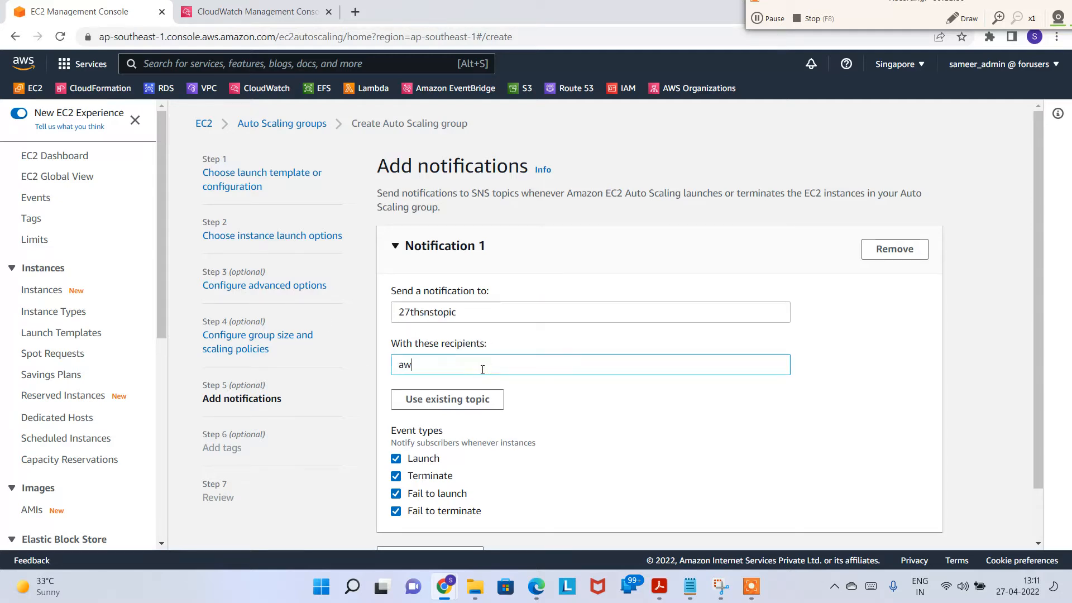
Step: Keep all four launch and terminate event types selected and continue
scroll(486, 379, down, 1)
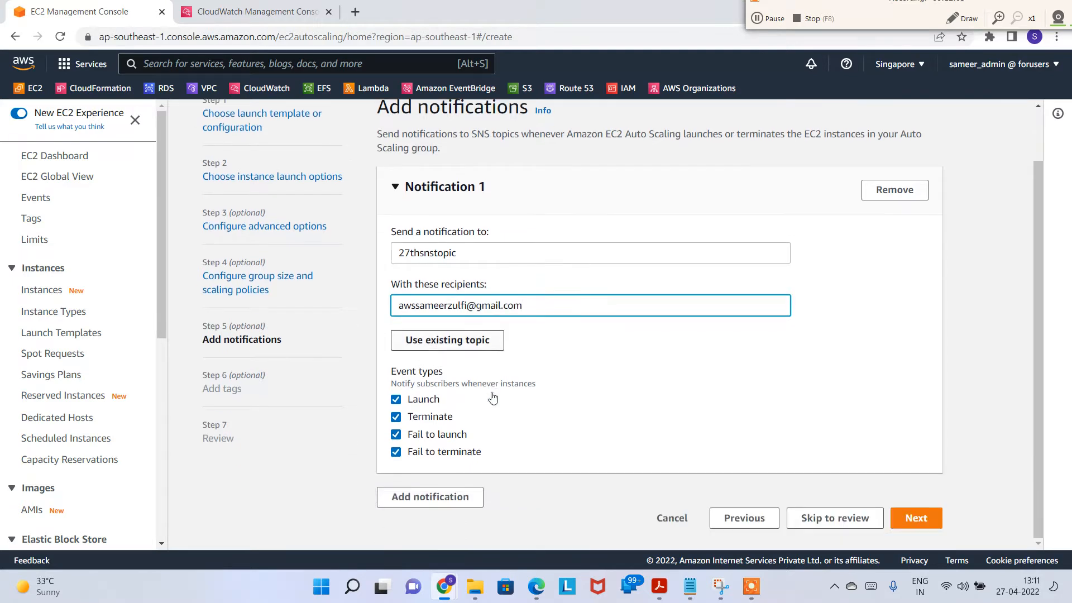
drag(418, 401, 491, 451)
click(531, 435)
drag(535, 305, 399, 324)
click(687, 425)
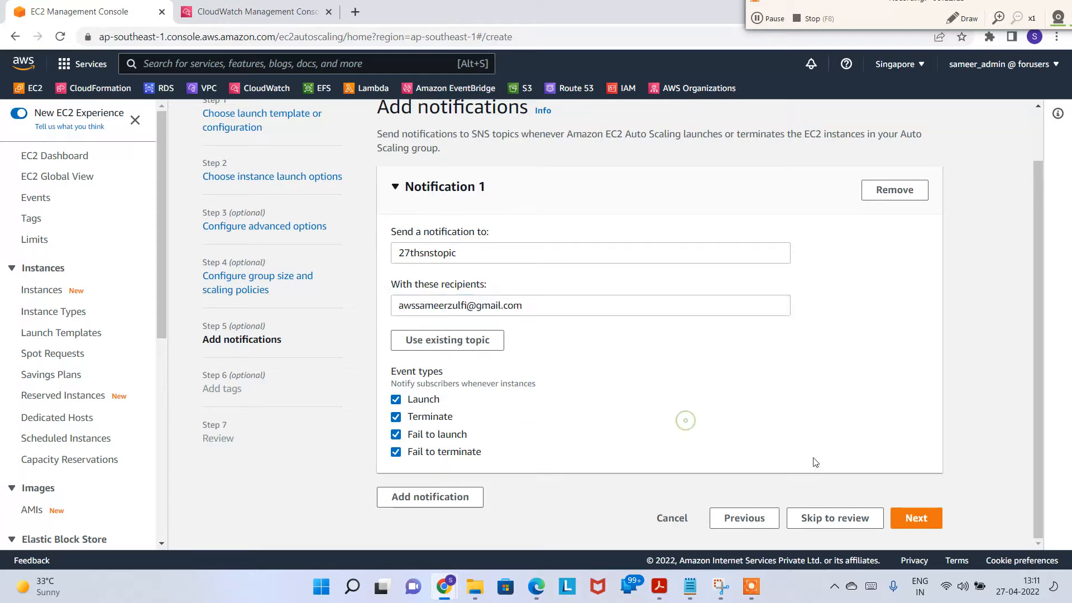
click(926, 526)
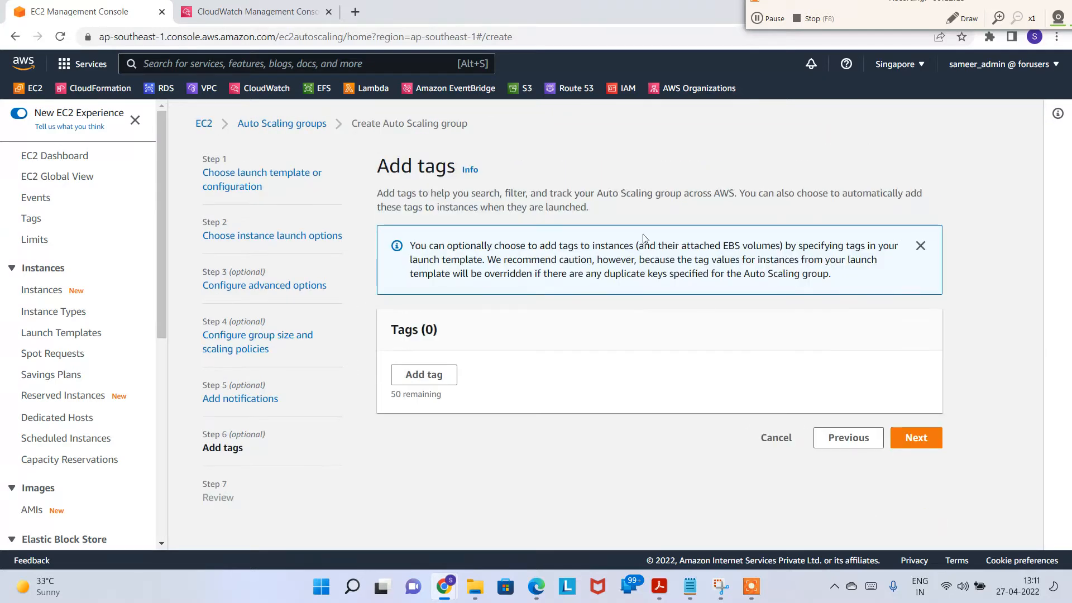
Step: Tag new instances with Name = 27thWebServer
click(425, 382)
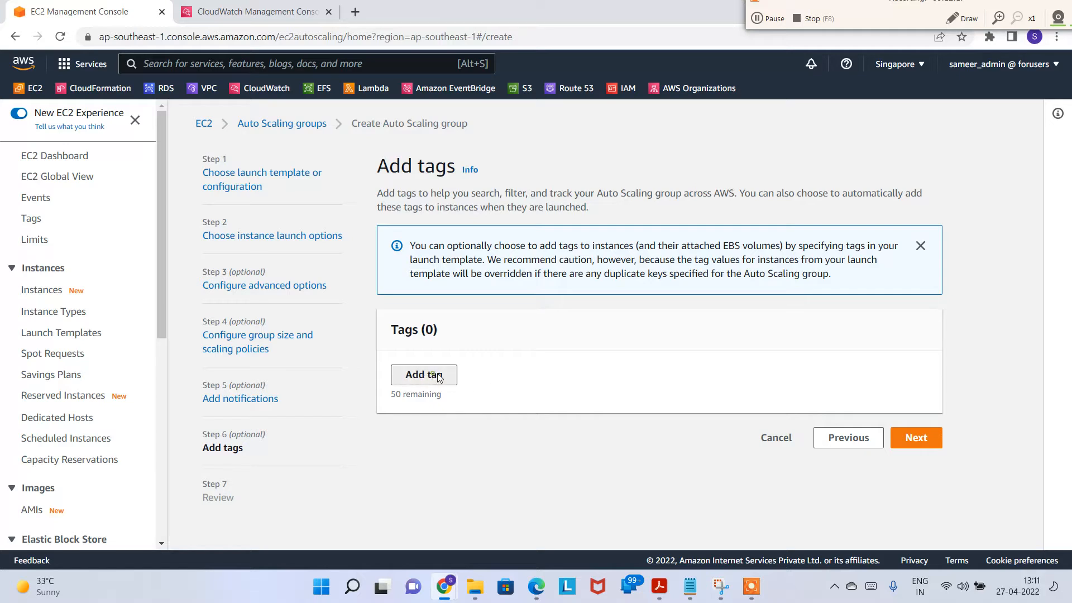
click(459, 393)
text(Name)
key(Tab)
text(27)
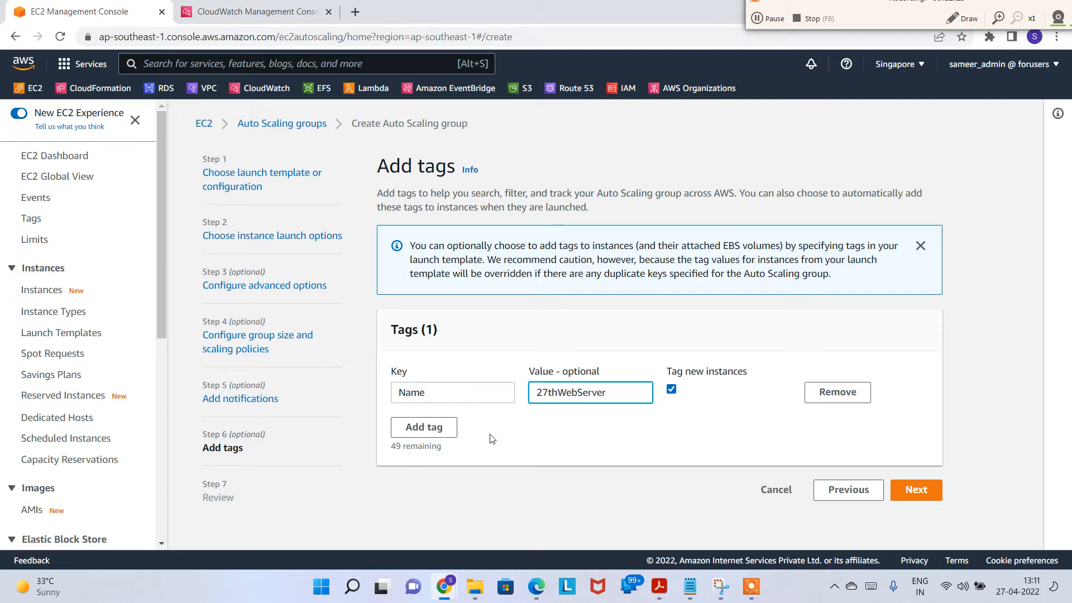
drag(684, 372, 678, 397)
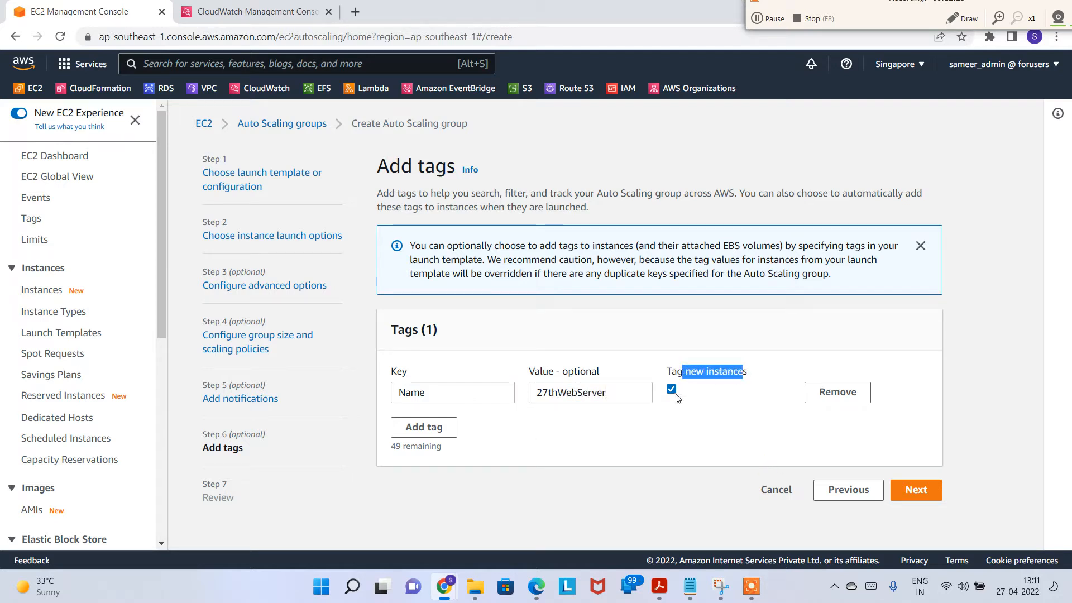
click(828, 442)
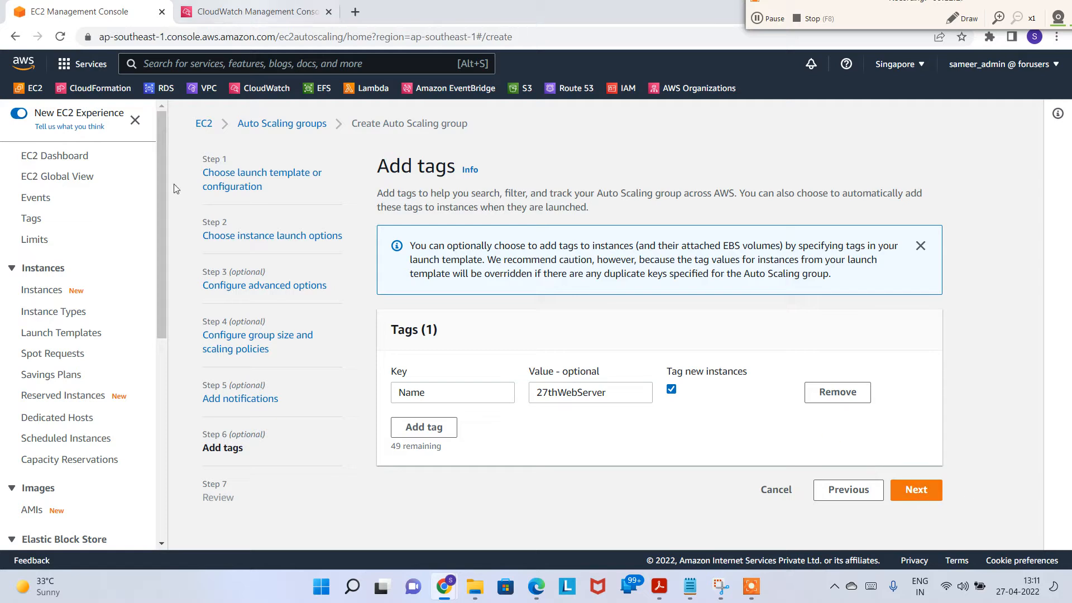
Step: Open EC2 Instances in a new tab, glance at CloudWatch alarms, then advance to Review
right_click(56, 294)
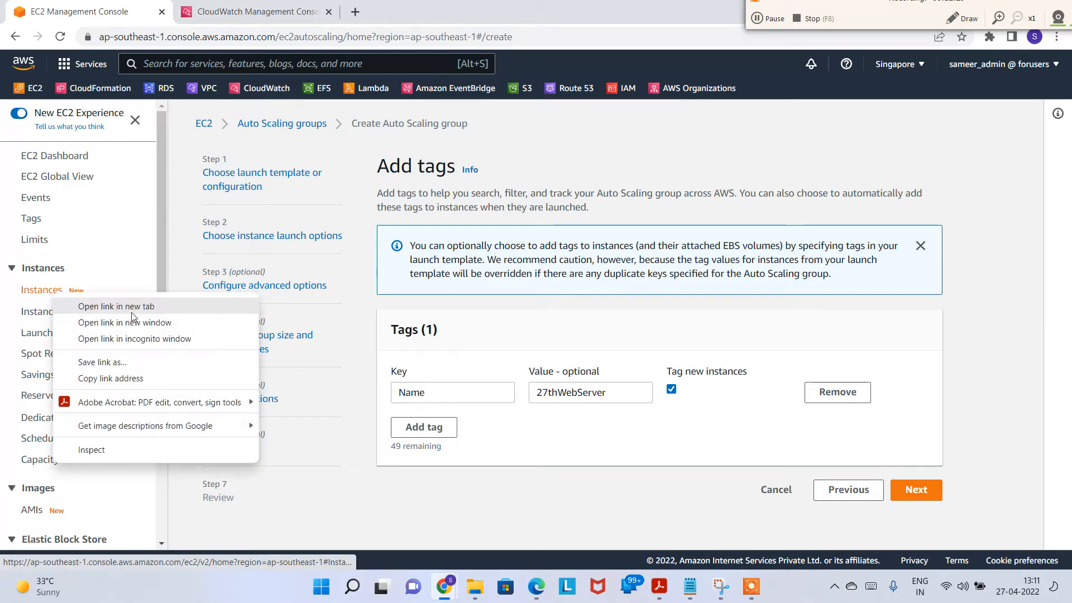
click(137, 307)
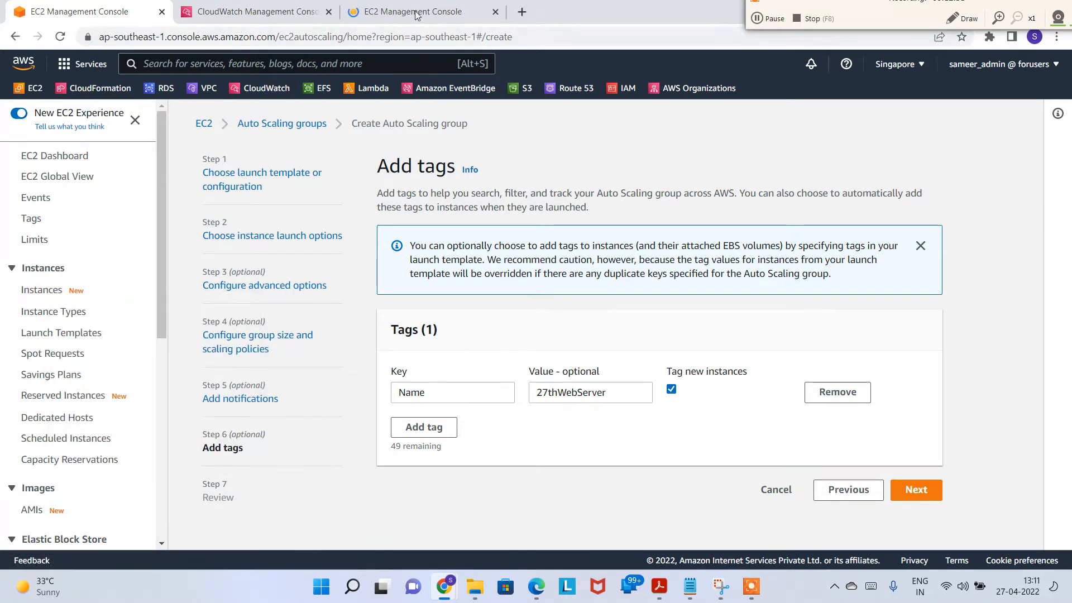
click(476, 21)
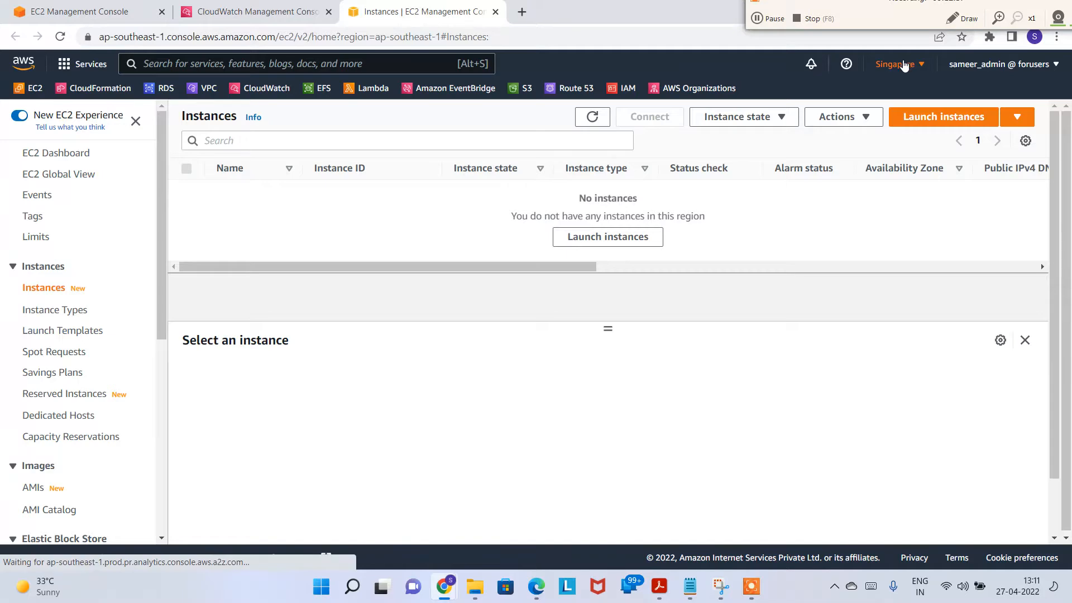
click(257, 12)
click(84, 12)
click(259, 18)
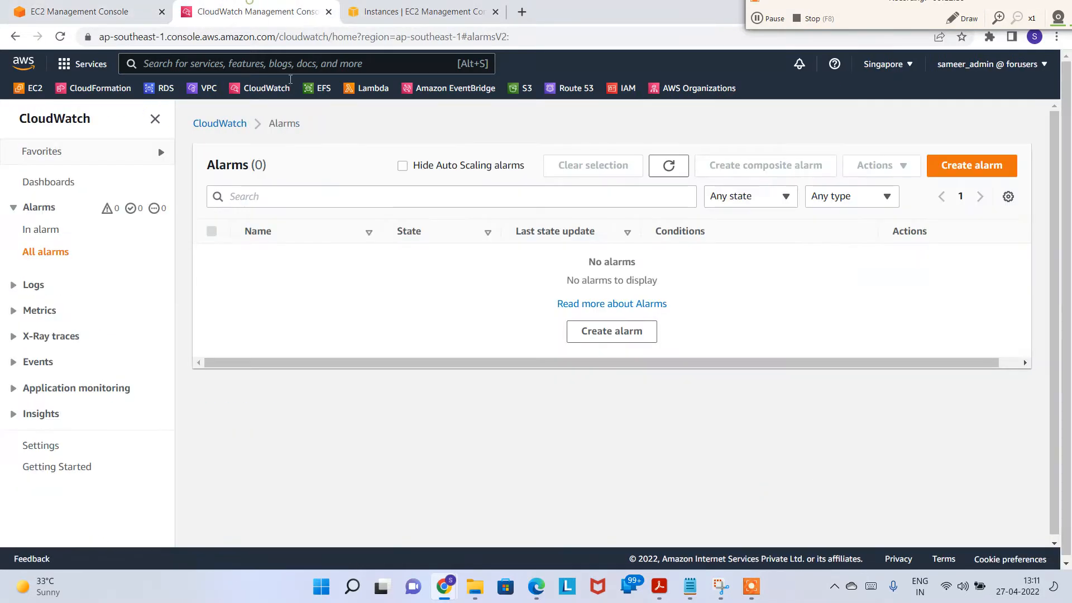
click(84, 12)
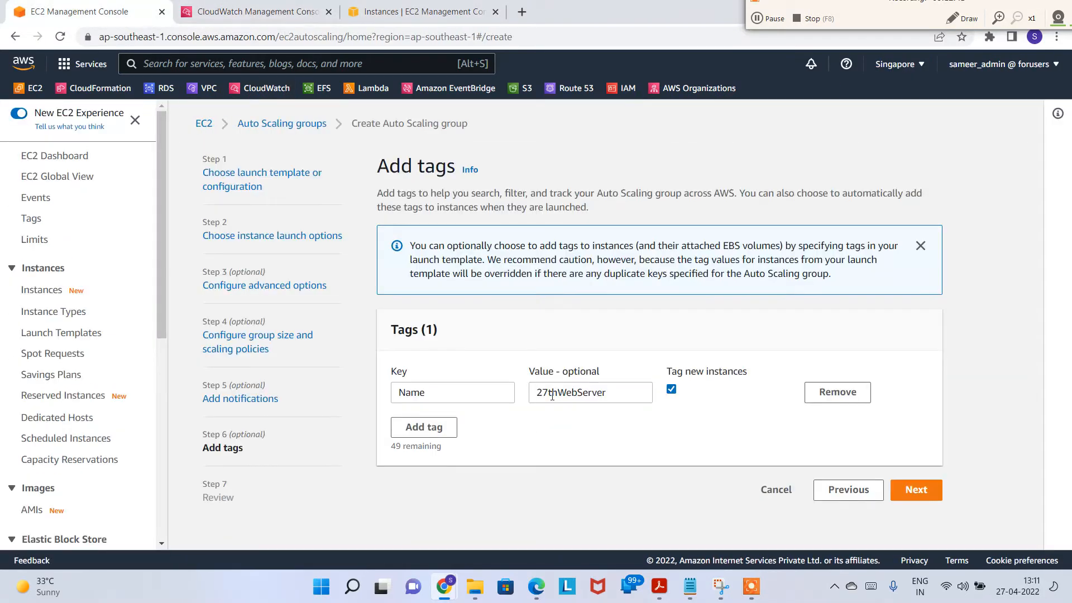
click(916, 489)
Step: Create the 27thASG group and refresh Instances to see three 27thWebServer instances launching
scroll(797, 405, down, 15)
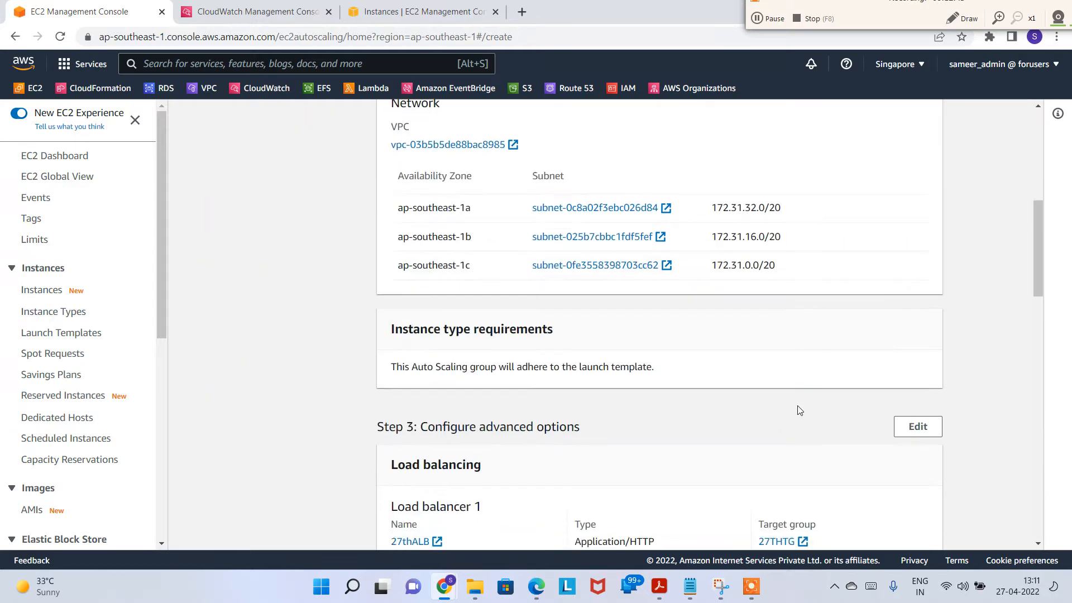
scroll(821, 437, down, 2)
click(896, 513)
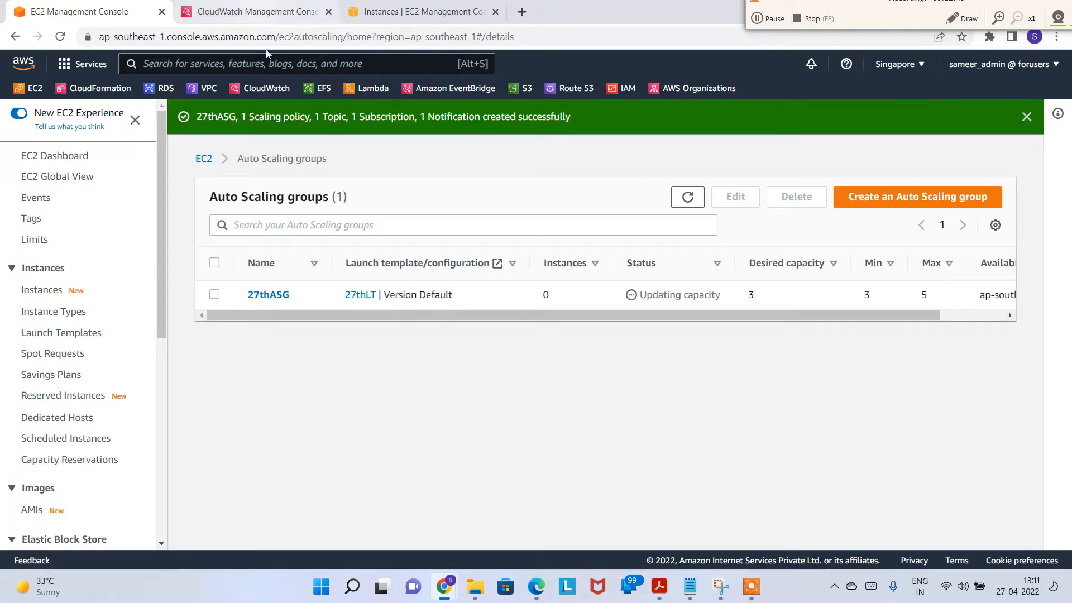
drag(675, 294, 806, 303)
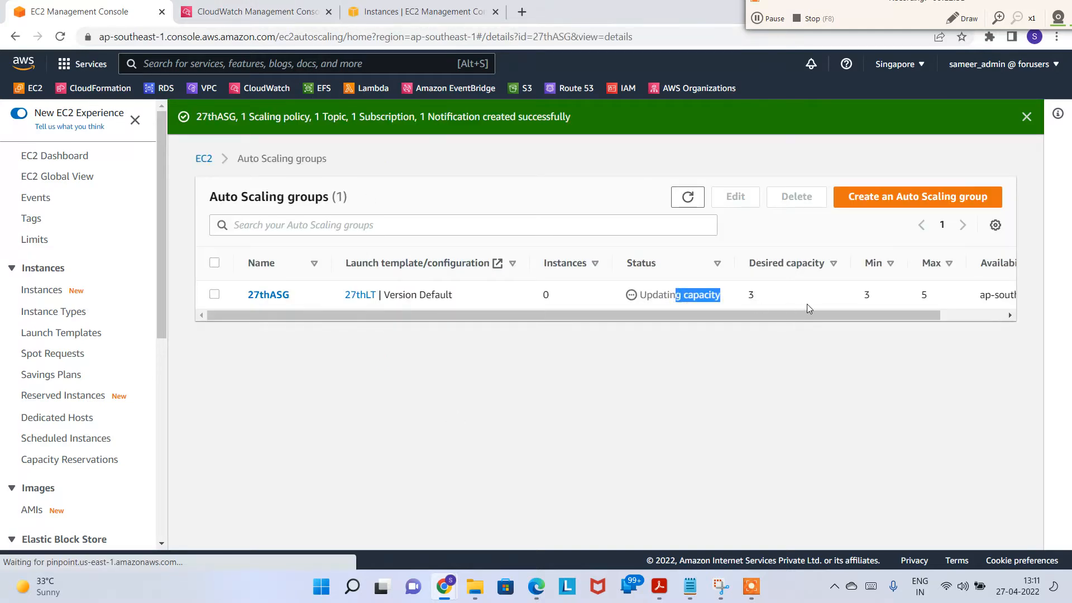
click(422, 13)
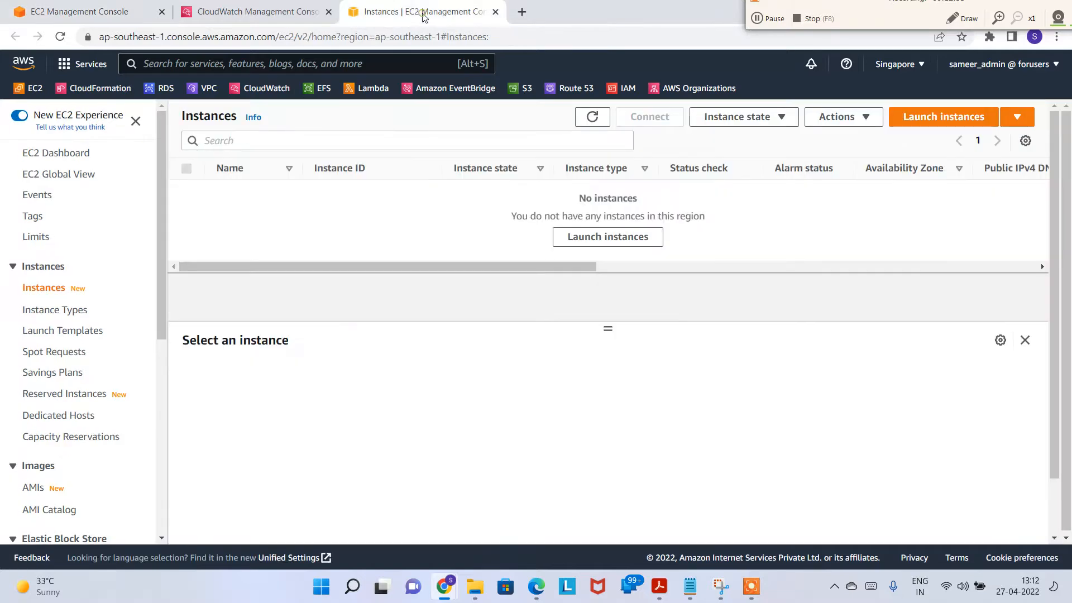
click(592, 117)
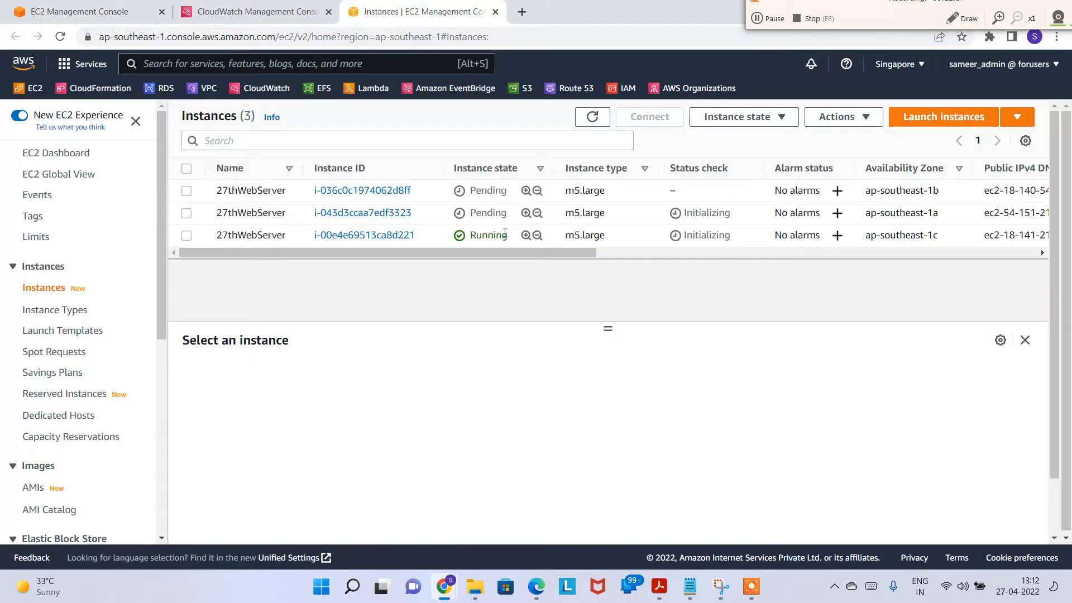
click(238, 6)
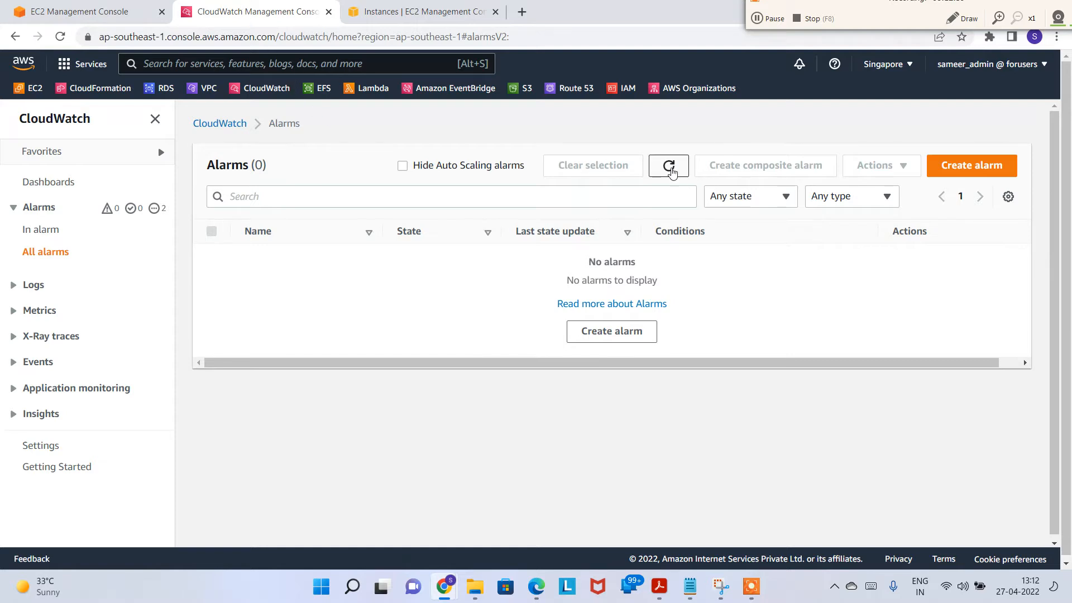
Step: Refresh CloudWatch Alarms and read the low-CPU and high-CPU TargetTracking alarm conditions
click(668, 166)
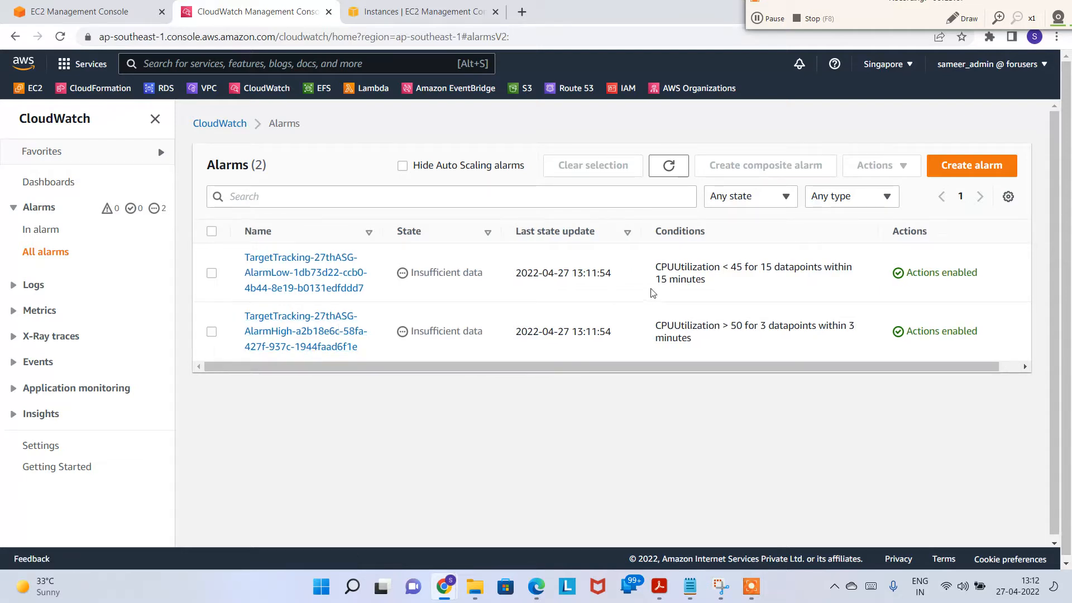
mouse_move(445, 366)
mouse_down()
mouse_move(486, 369)
mouse_move(426, 373)
mouse_up()
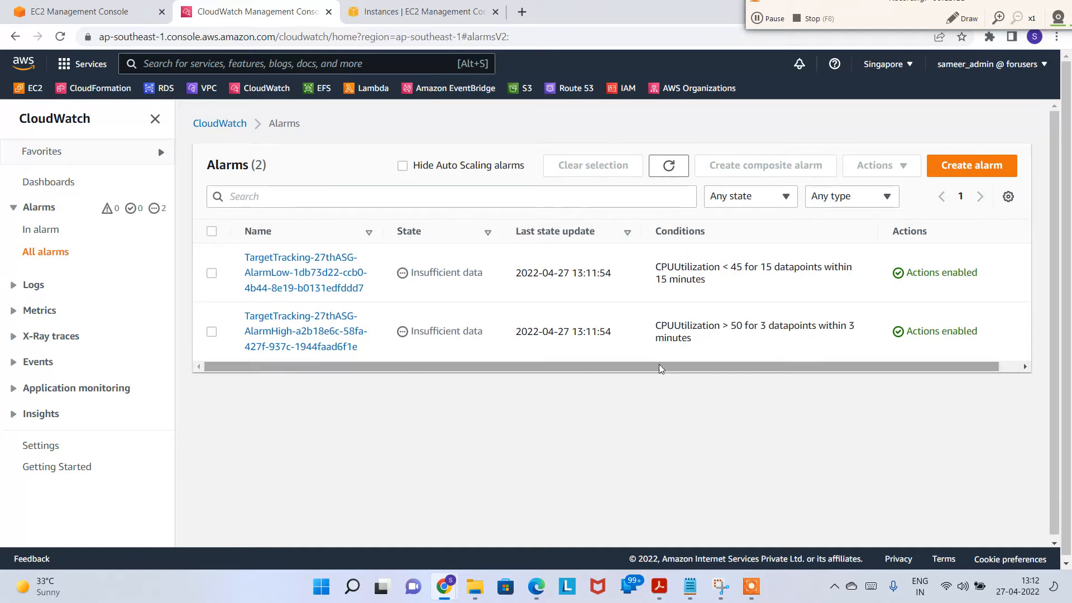
drag(657, 372, 711, 370)
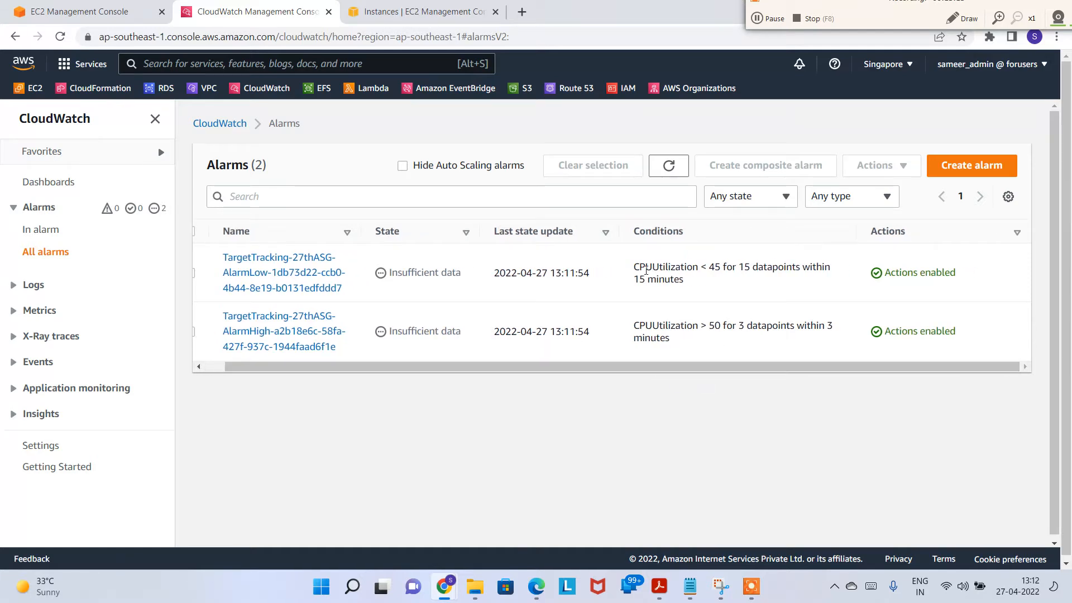
drag(639, 268, 715, 280)
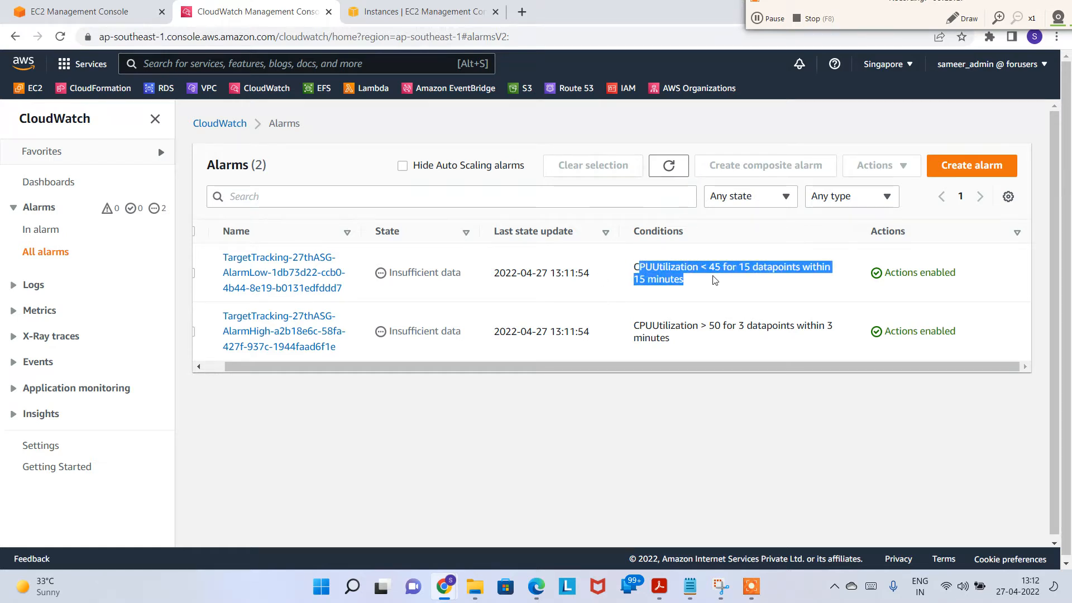
click(692, 287)
triple_click(688, 281)
drag(426, 370, 404, 370)
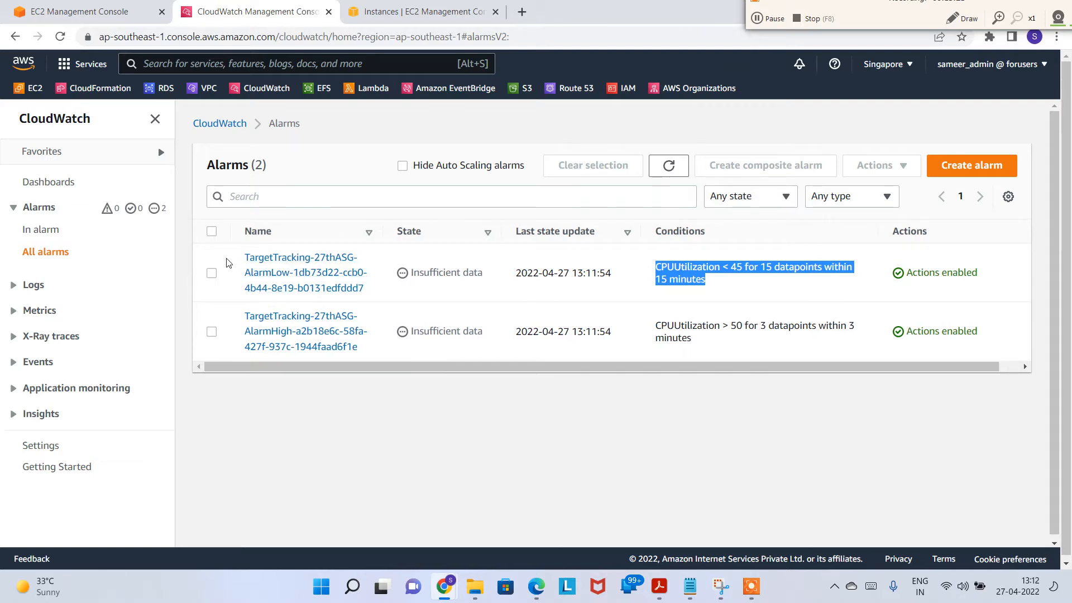
click(676, 324)
drag(661, 325, 743, 343)
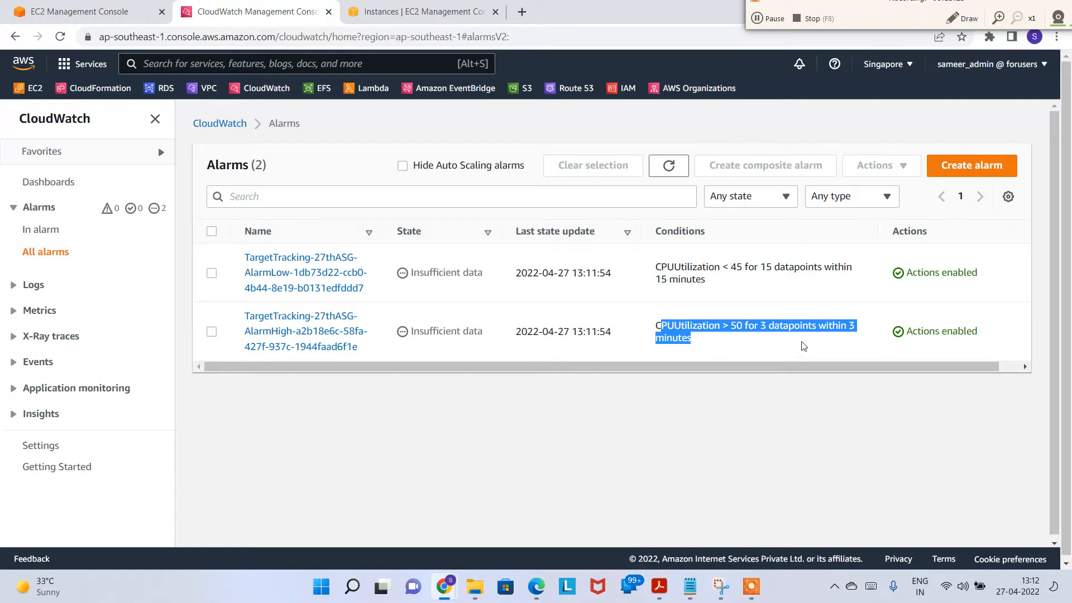
click(824, 356)
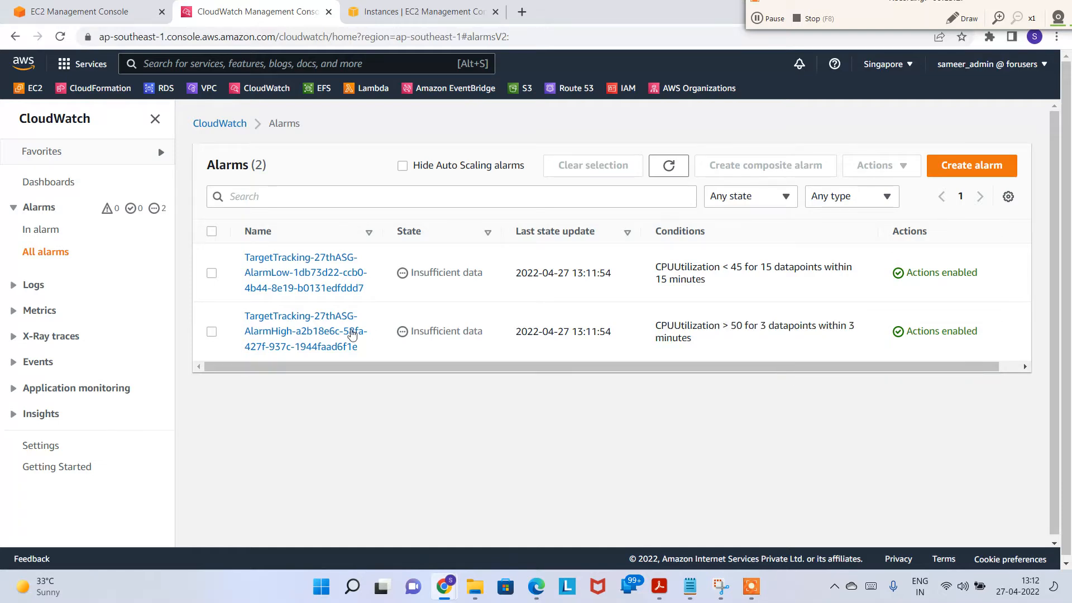
Step: Refresh the Auto Scaling groups page until 27thASG shows 3 running instances
click(669, 165)
click(669, 165)
click(90, 17)
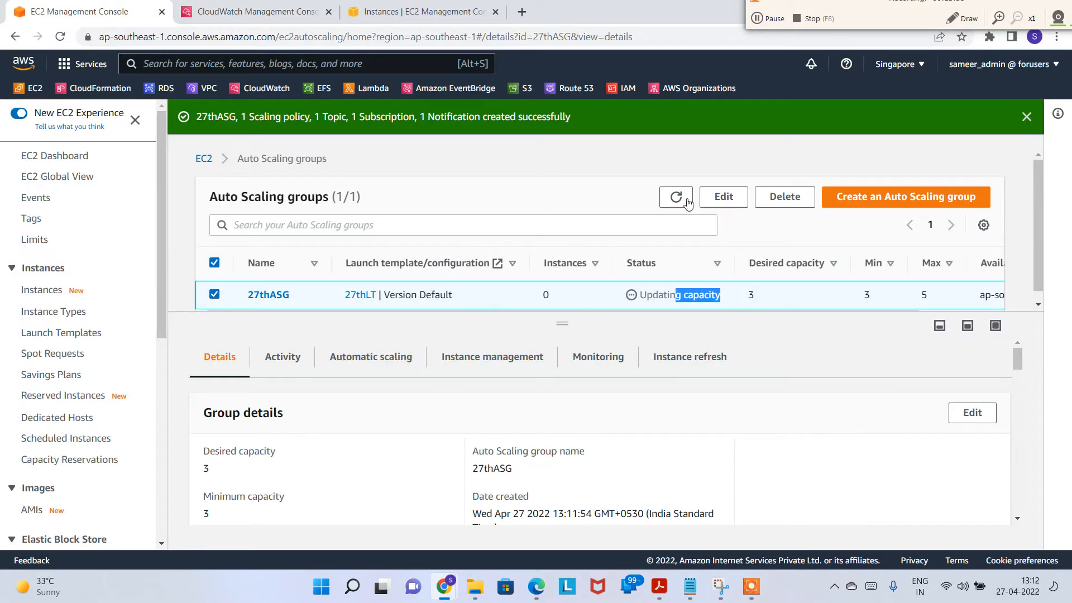
click(677, 197)
click(677, 197)
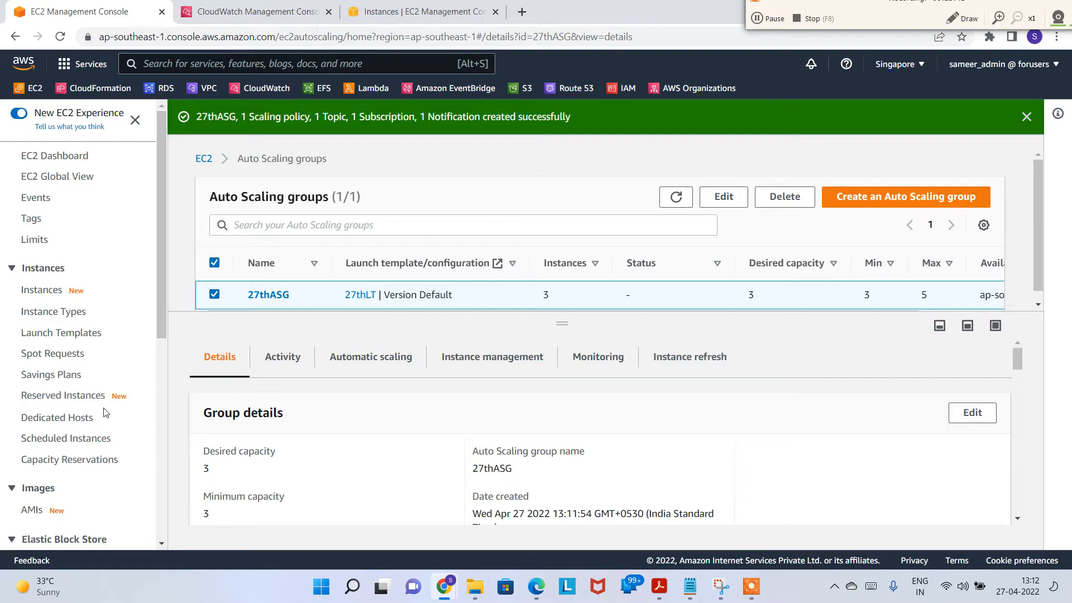
Step: Check that target group 27THTG shows three healthy targets
scroll(96, 419, down, 7)
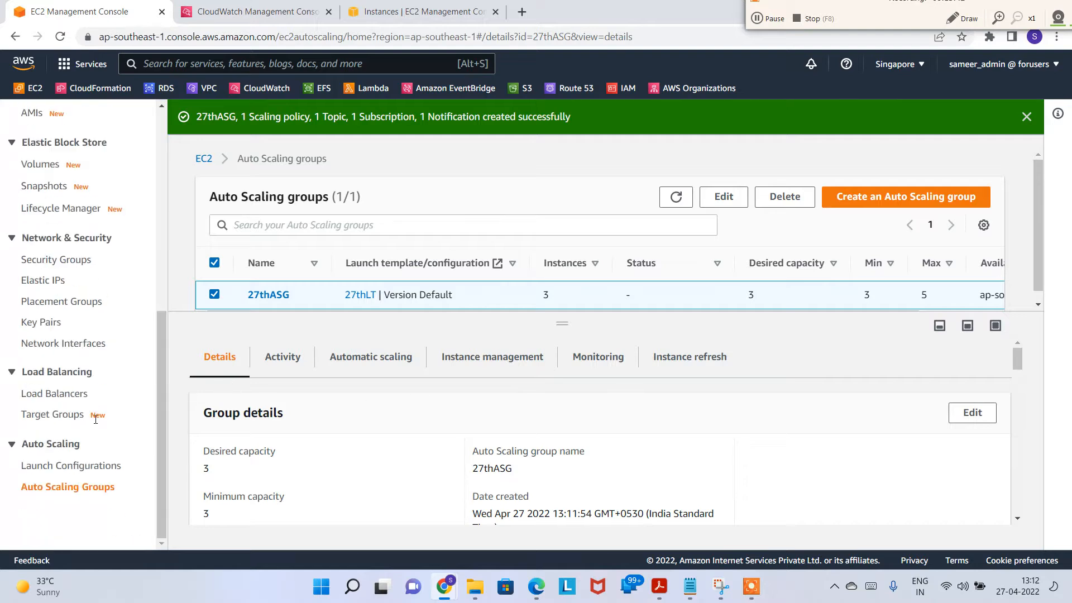
click(62, 413)
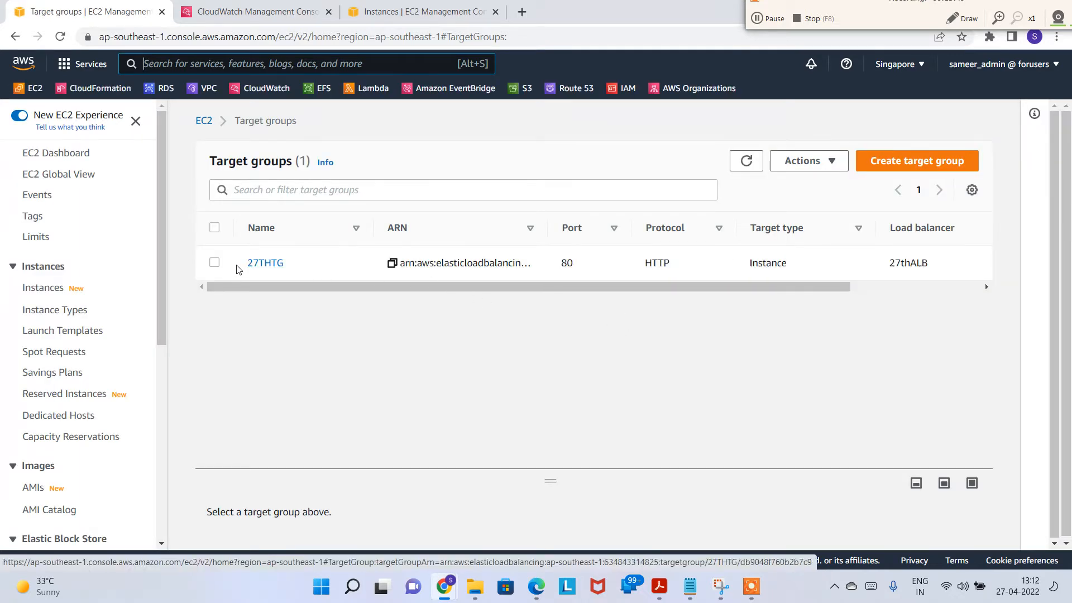
click(214, 262)
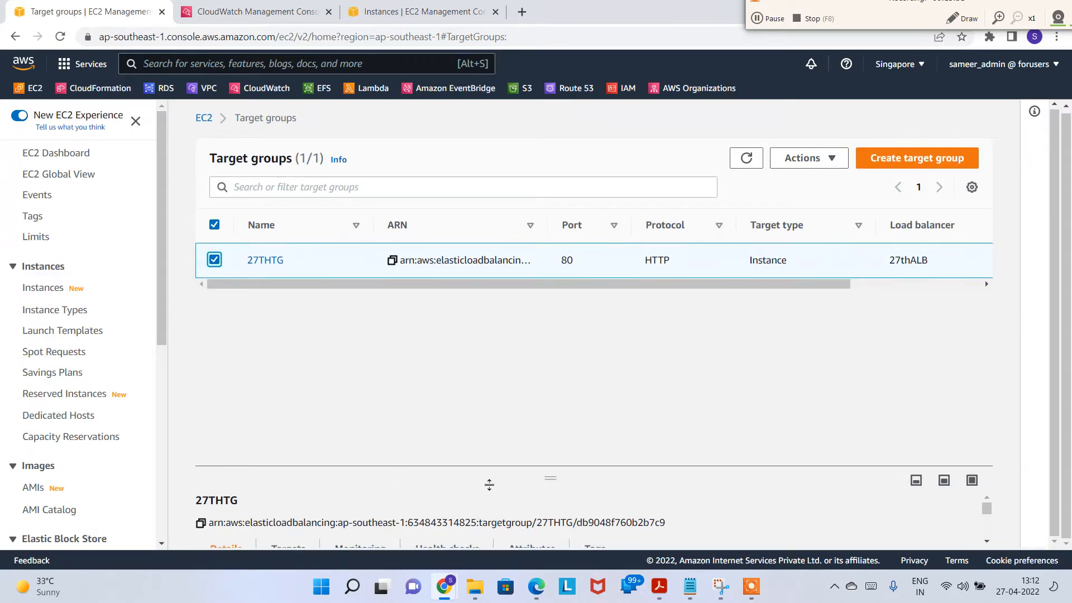
click(944, 482)
scroll(314, 432, down, 3)
scroll(402, 471, up, 3)
scroll(405, 476, down, 4)
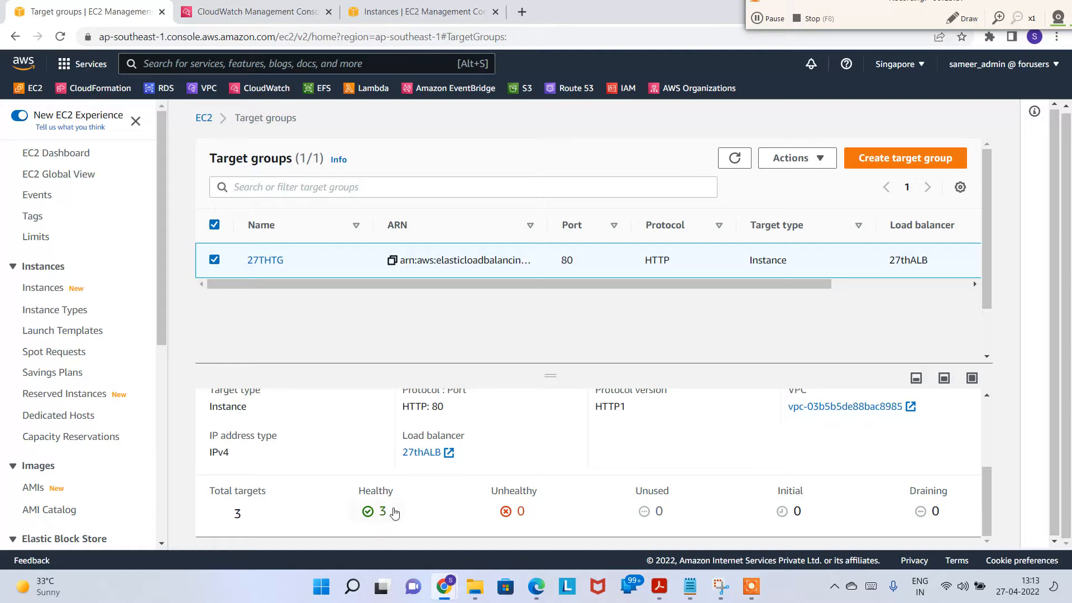
scroll(395, 505, up, 3)
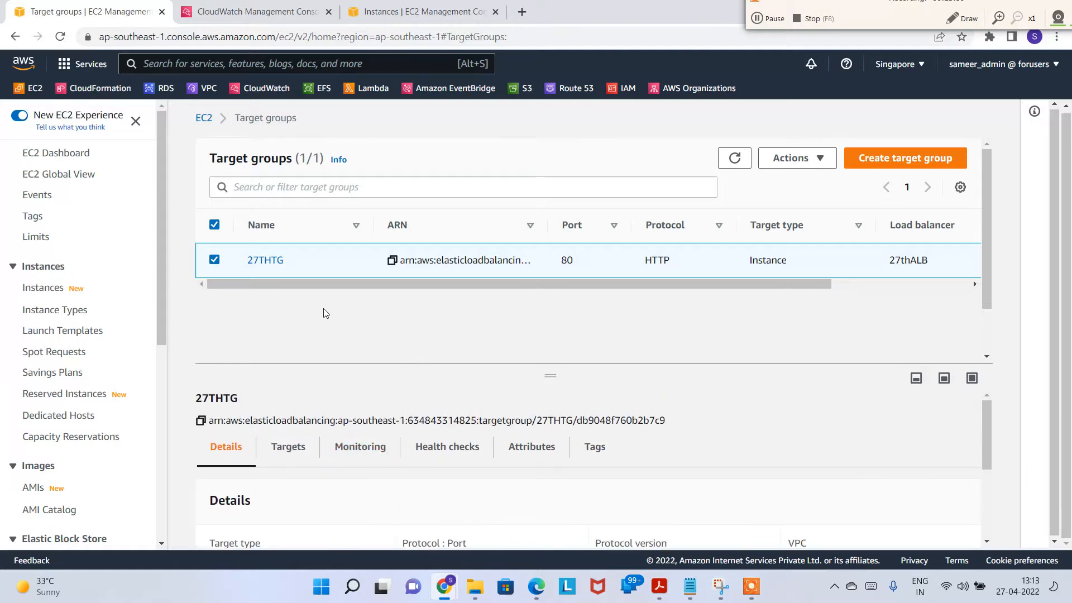
scroll(49, 511, down, 6)
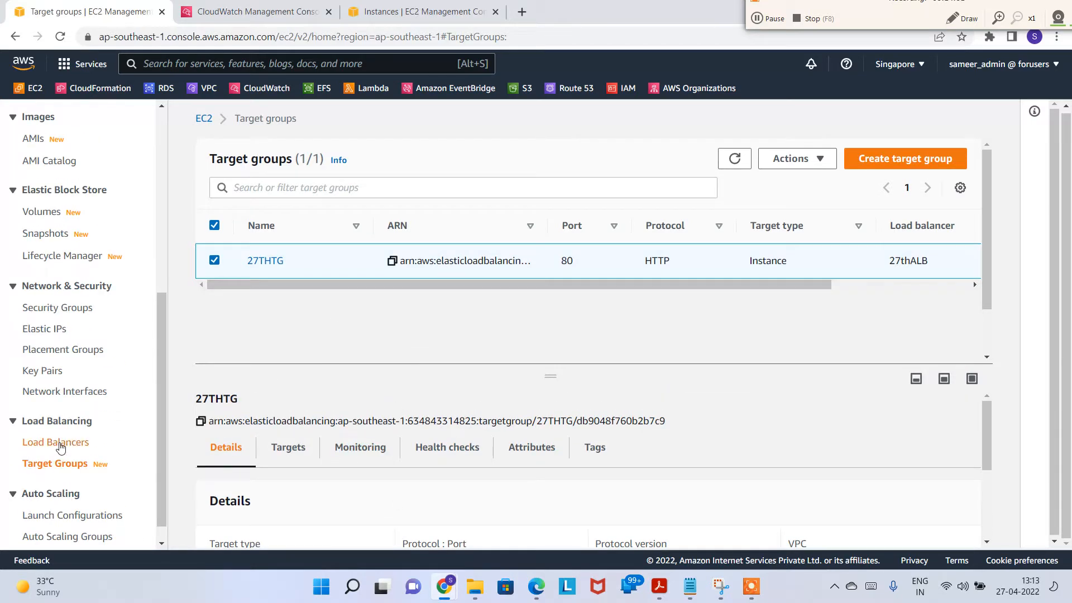
Step: Copy the DNS name of load balancer 27thALB
click(61, 443)
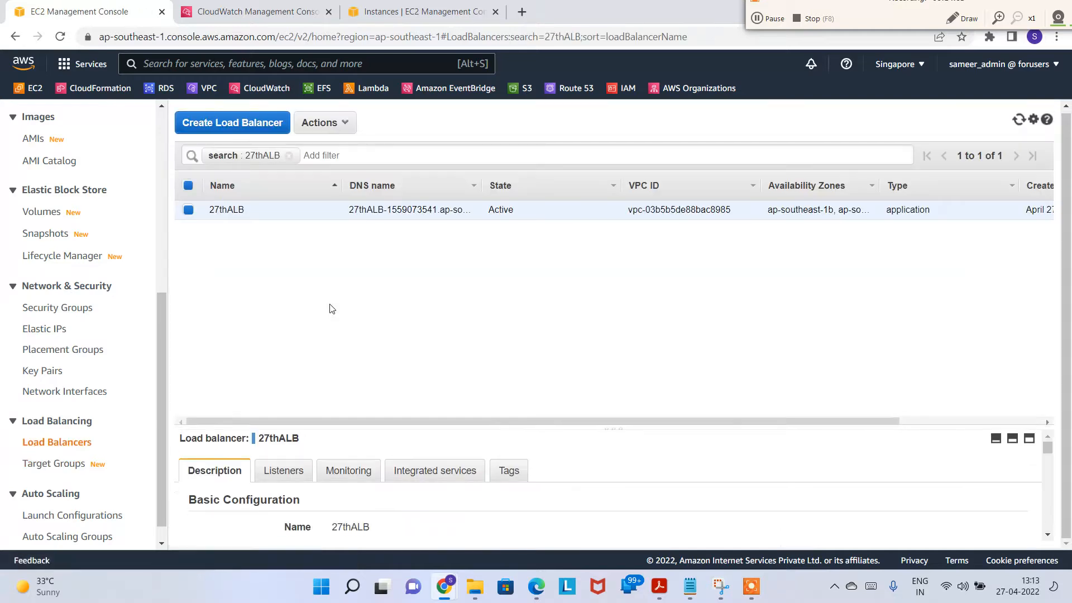
scroll(351, 491, down, 1)
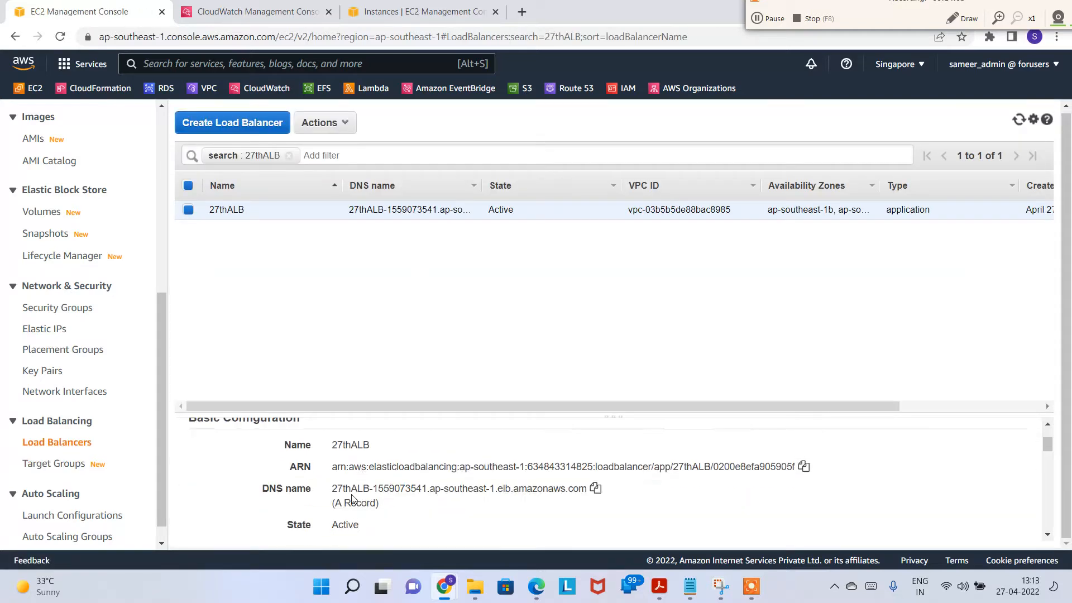
click(595, 488)
click(522, 12)
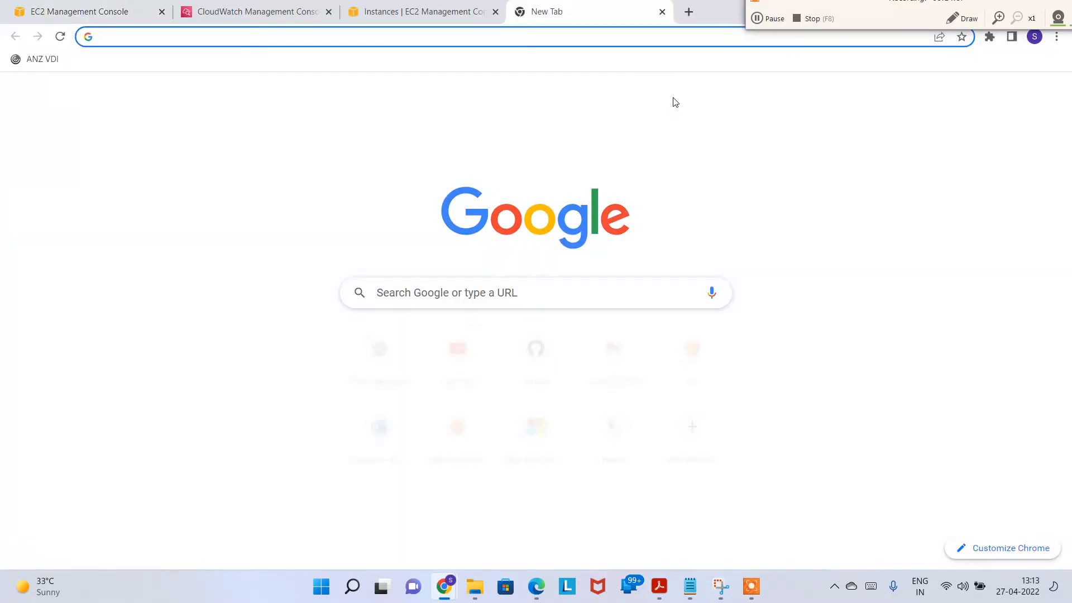
text(http://)
key(ctrl+v)
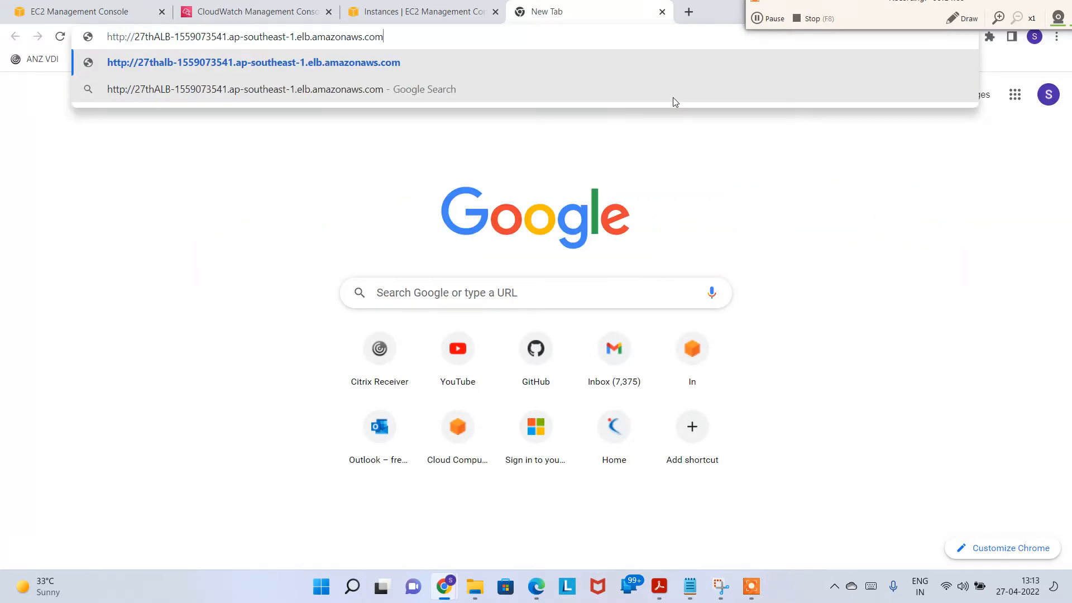
key(Return)
Step: Reload repeatedly to see Hello AWS Engineers served by different instances, then return to EC2 Instances
click(62, 40)
click(63, 40)
click(63, 40)
click(63, 40)
click(63, 41)
click(63, 41)
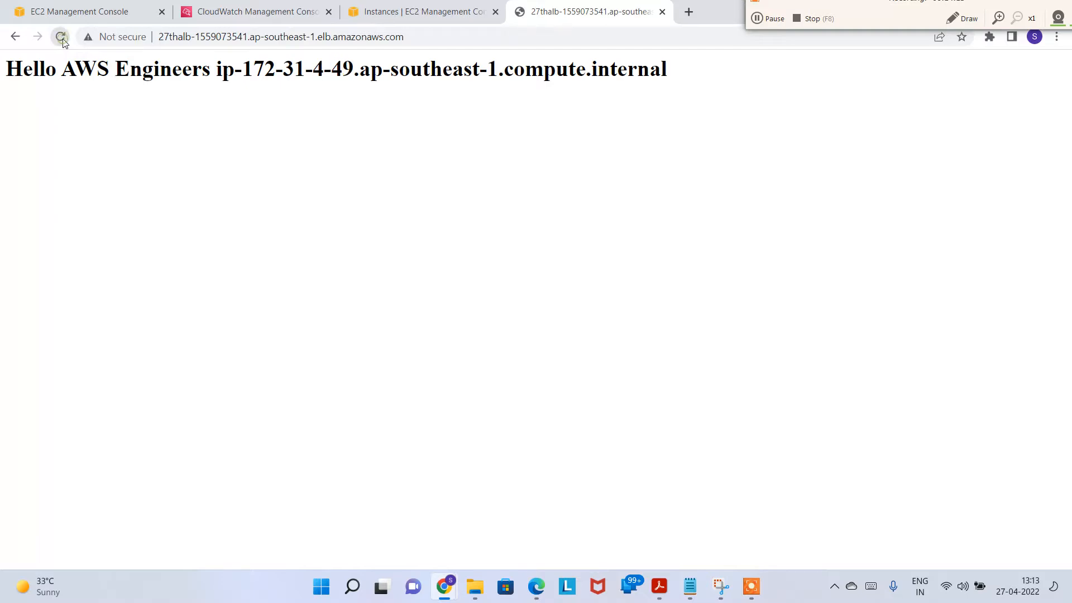
click(63, 41)
click(63, 41)
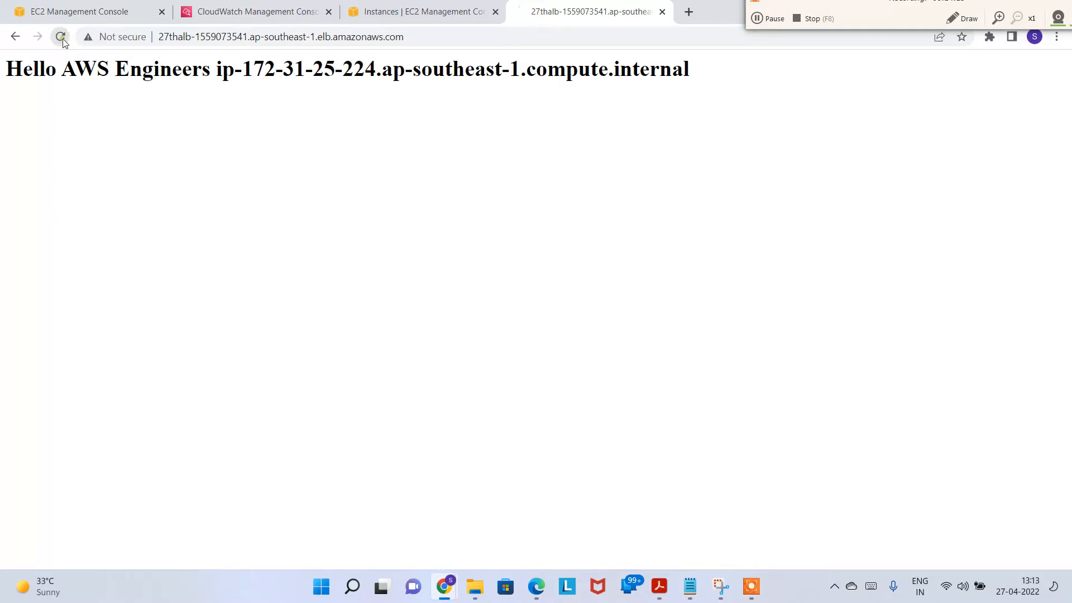
click(63, 41)
click(64, 41)
click(63, 41)
click(63, 42)
click(63, 42)
click(63, 42)
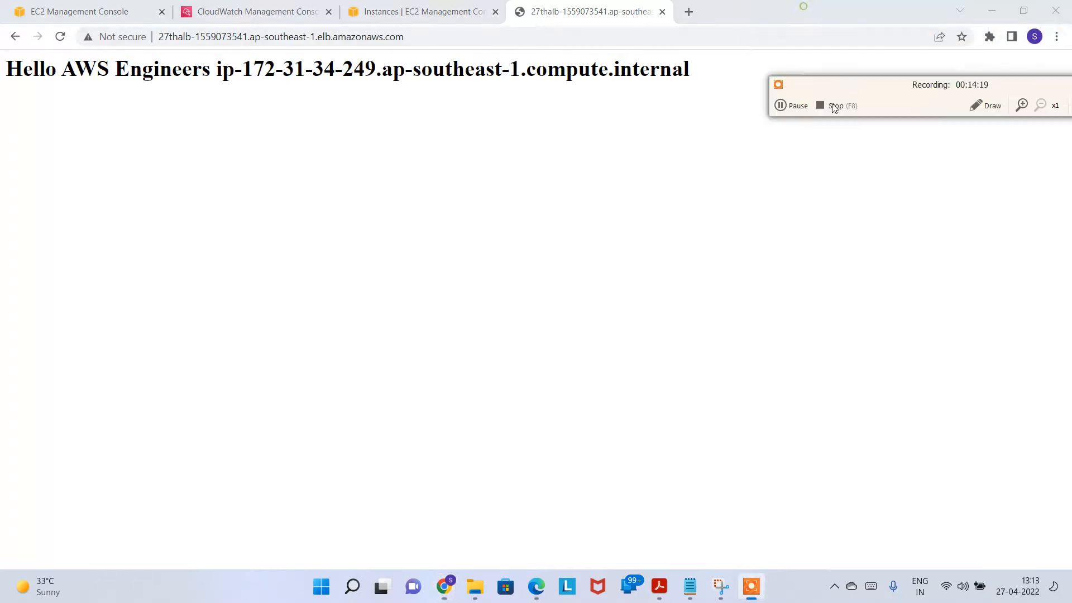
click(424, 11)
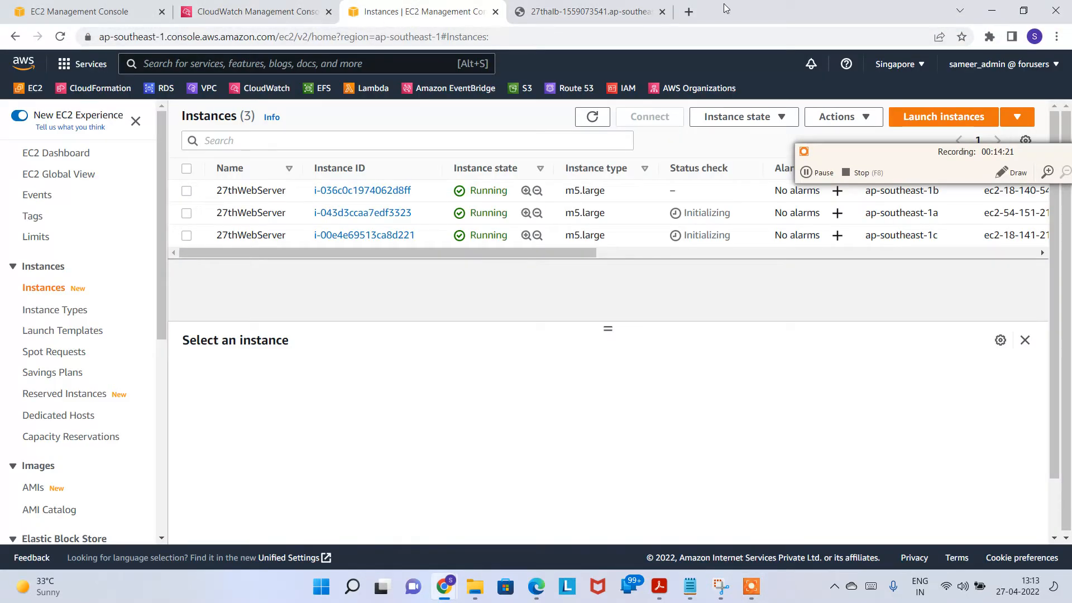
click(688, 11)
Step: Open Gmail and read the AWS Notification subscription confirmation for topic 27thsnstopic
text(g)
key(Return)
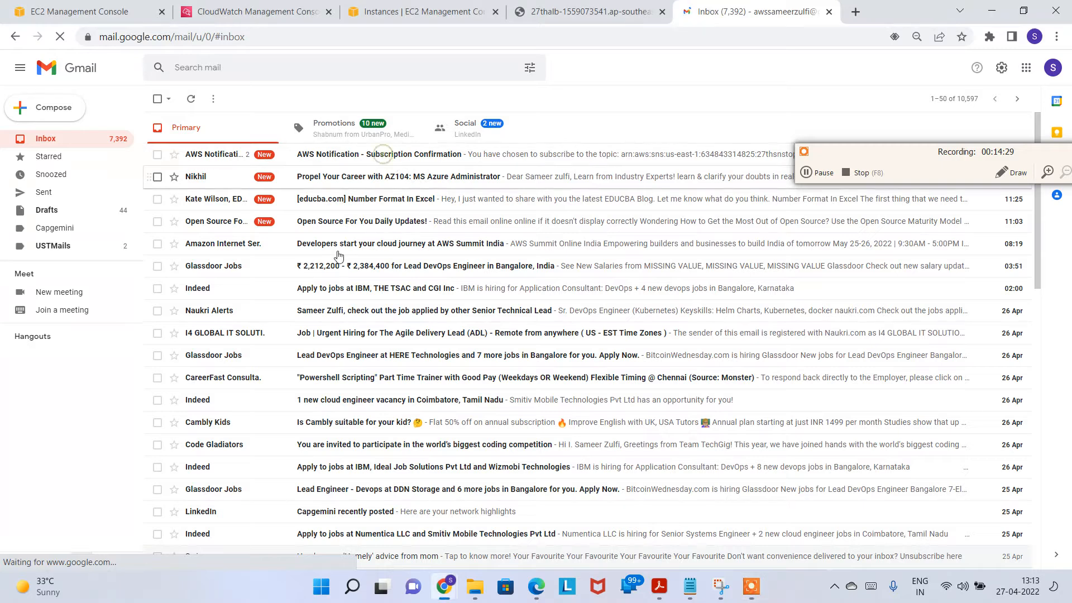
click(384, 156)
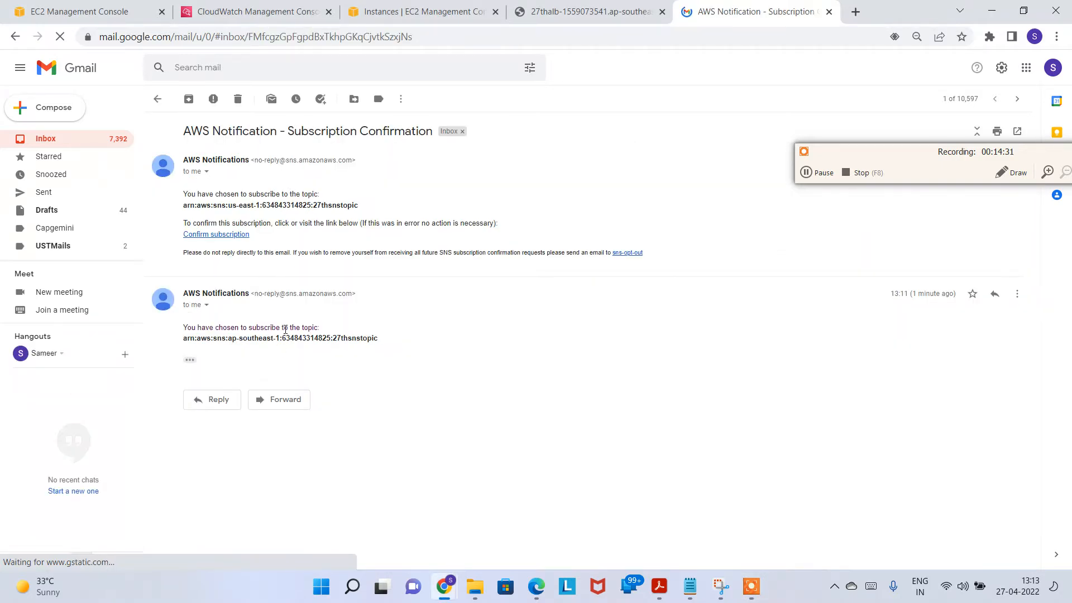
drag(279, 337, 394, 341)
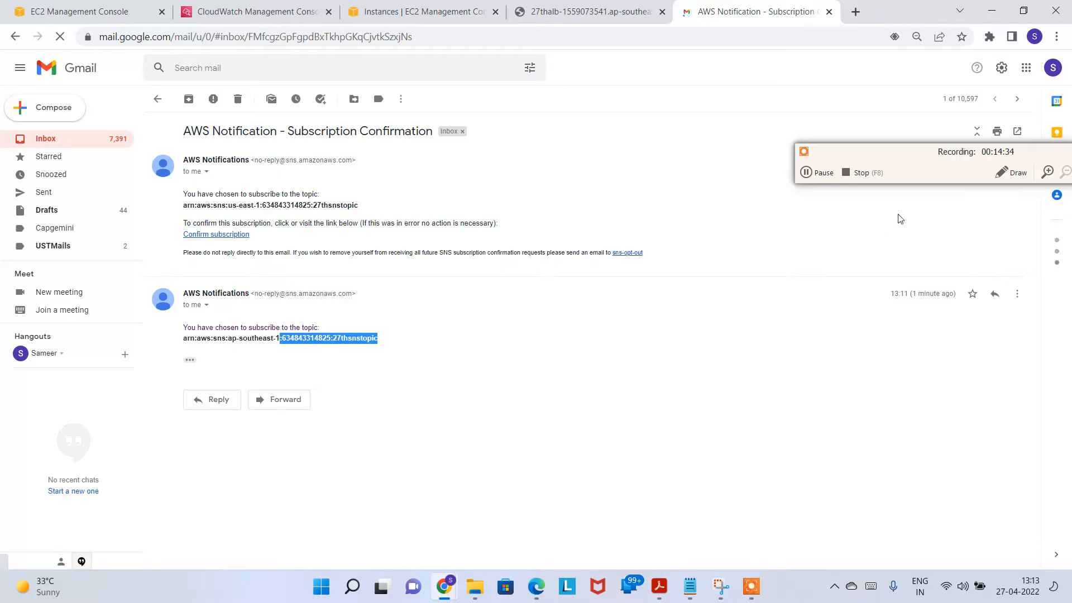
click(818, 173)
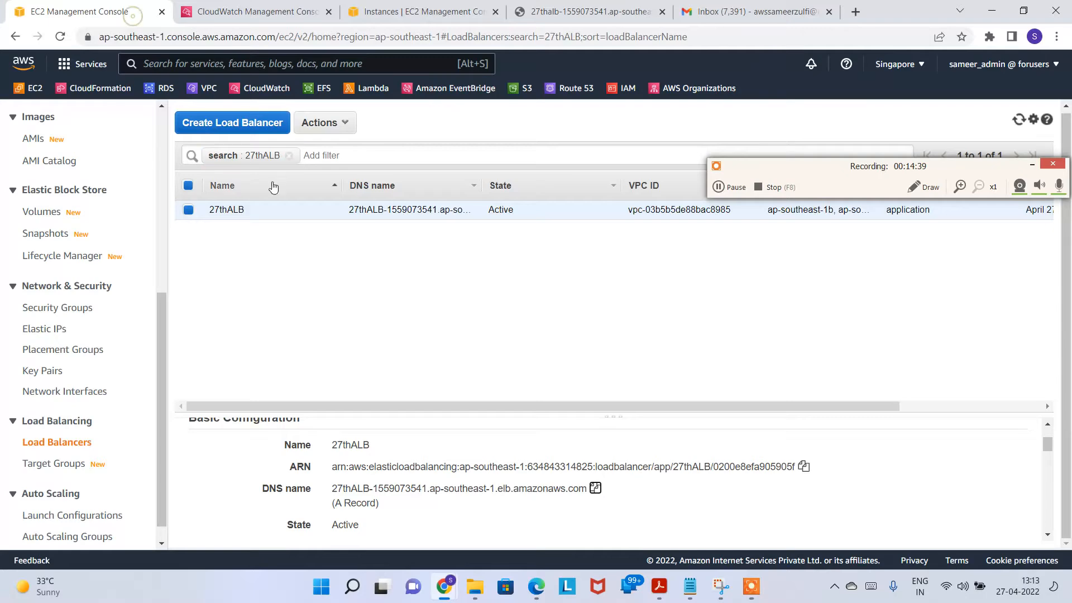
click(128, 13)
Step: Terminate 27thWebServer instance i-036c0c1974062d8ff and refresh to watch it shutting down
drag(158, 323, 162, 140)
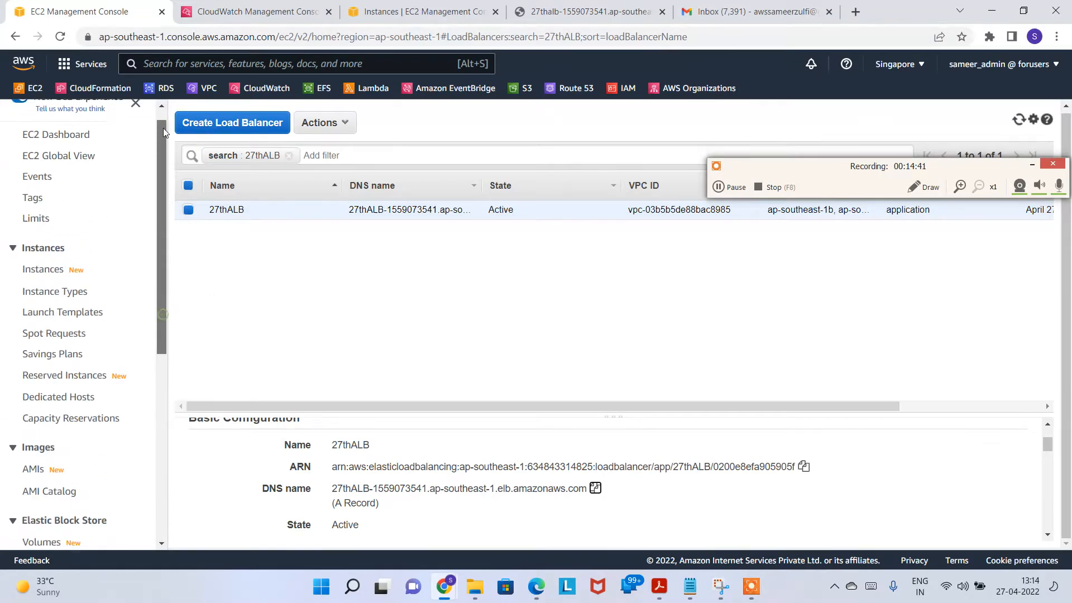
click(27, 288)
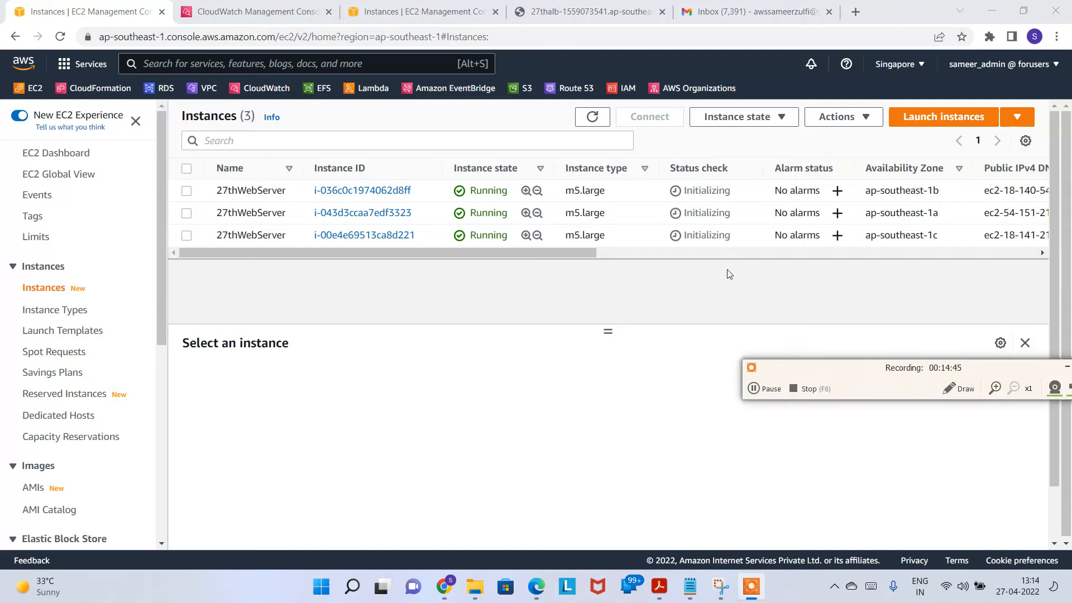
click(592, 116)
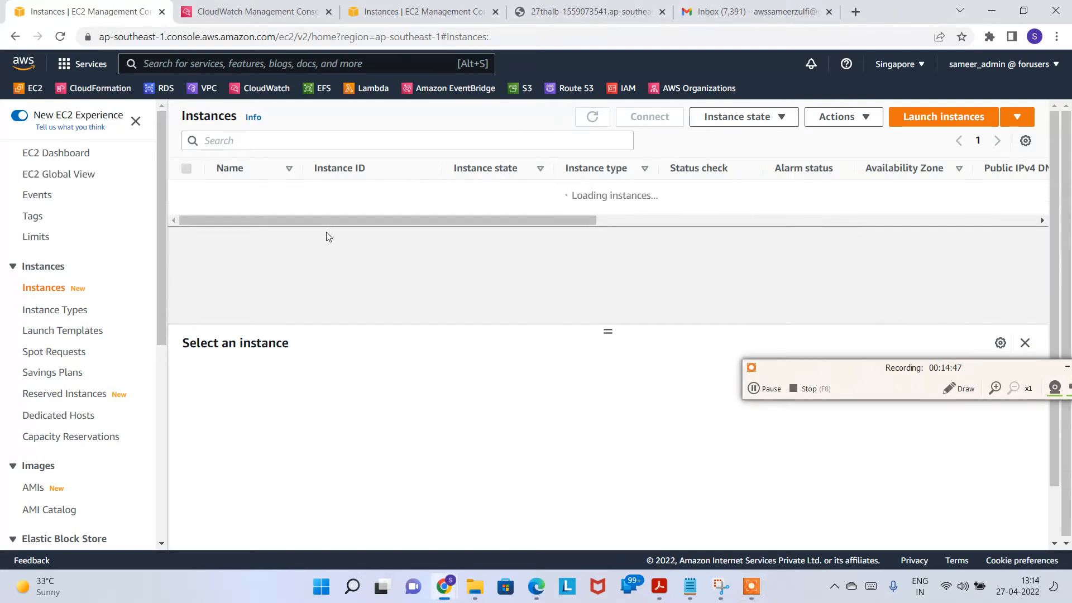
click(274, 190)
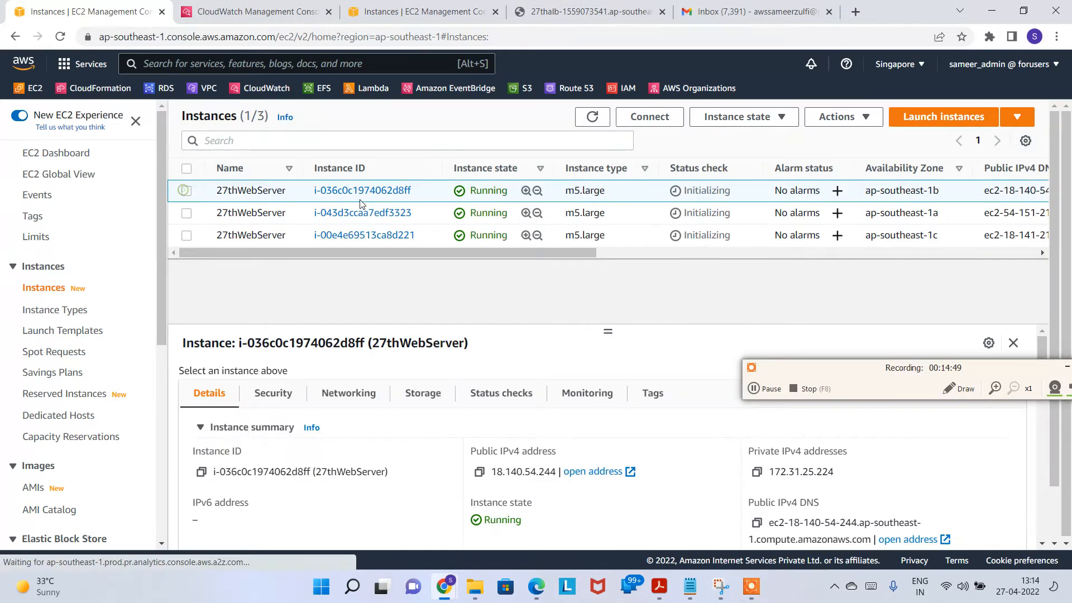
click(736, 116)
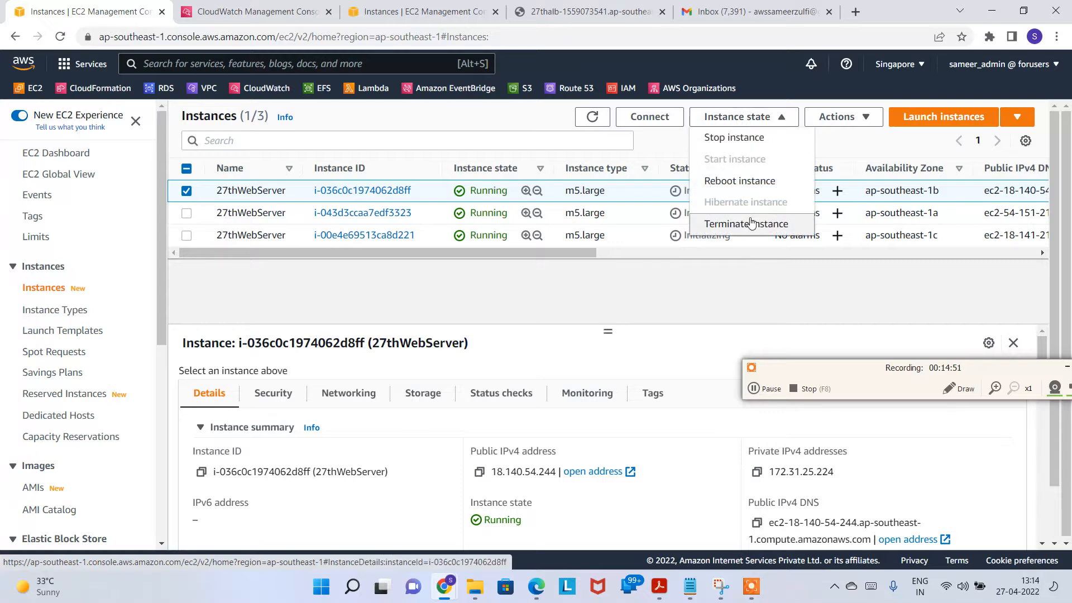
click(749, 224)
click(866, 412)
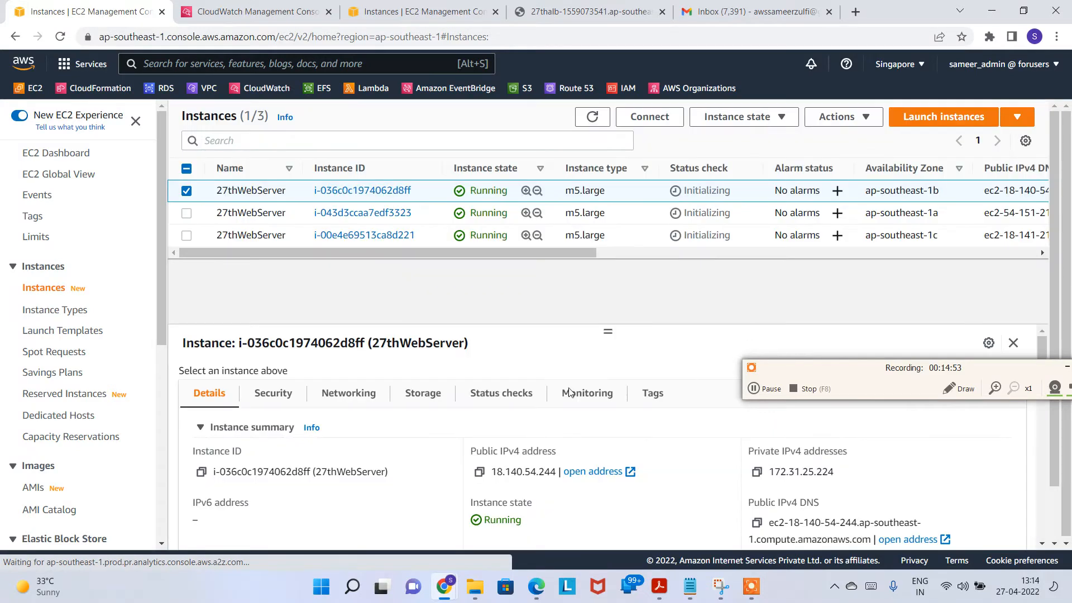
drag(477, 223, 668, 199)
click(593, 152)
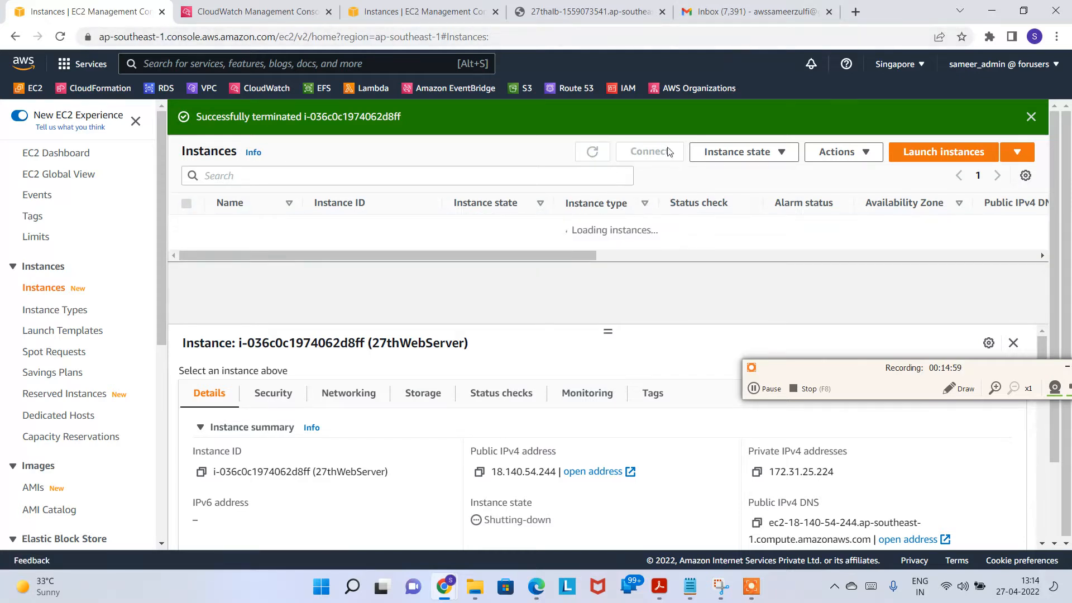
click(741, 15)
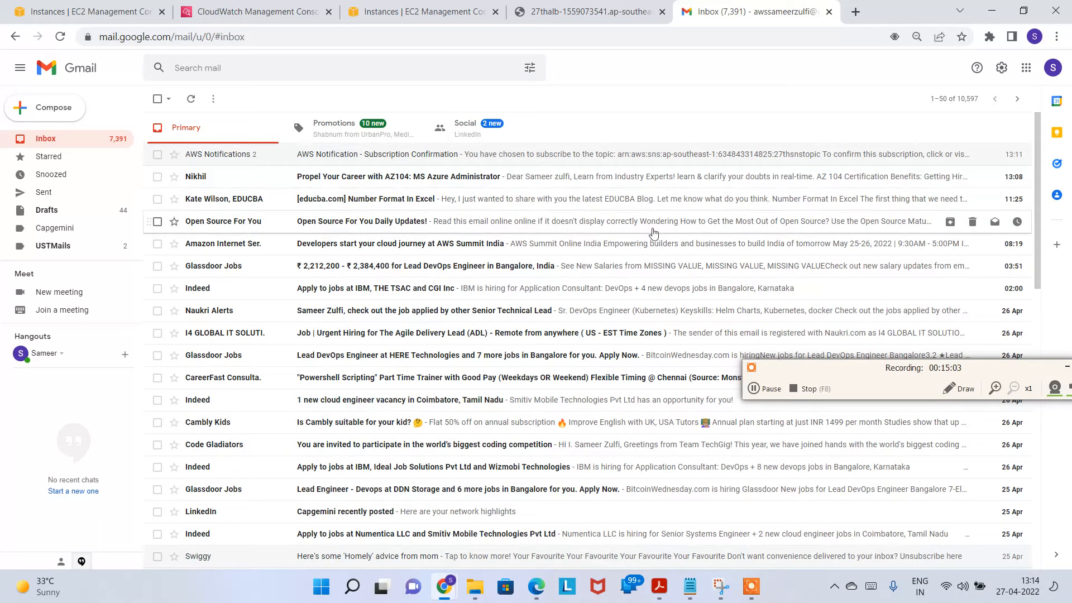
Step: Reload the inbox and expand the AWS Notification email to reveal the Confirm subscription link
click(60, 36)
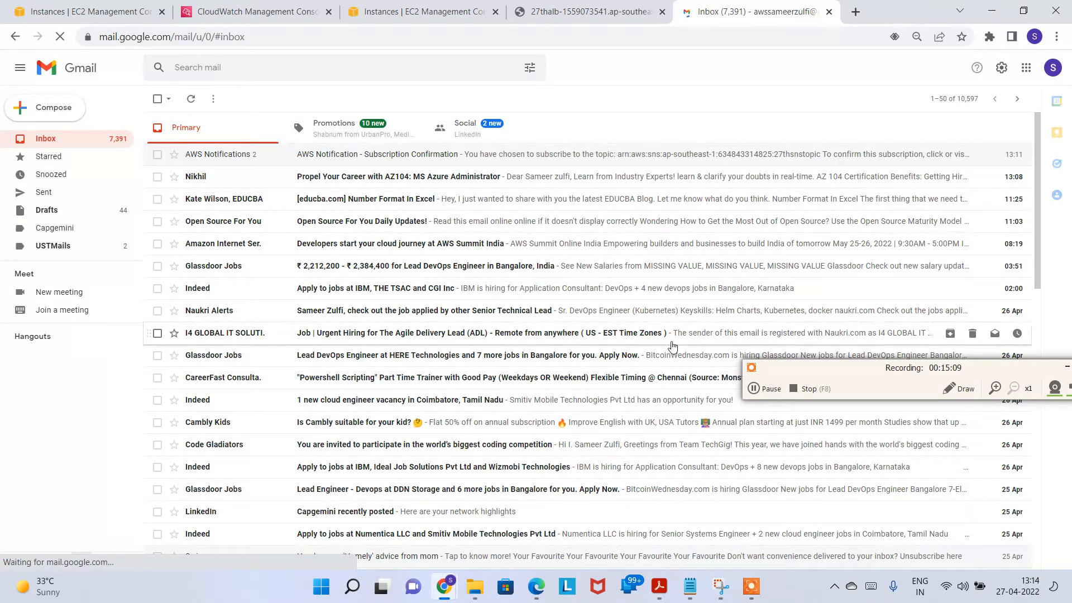
click(766, 389)
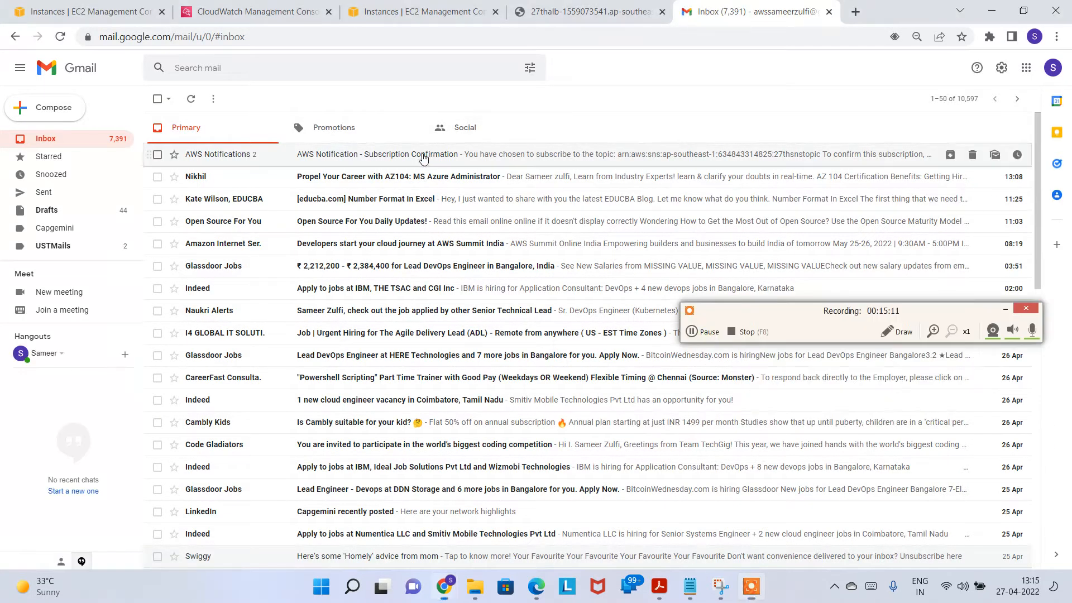
click(443, 154)
click(190, 272)
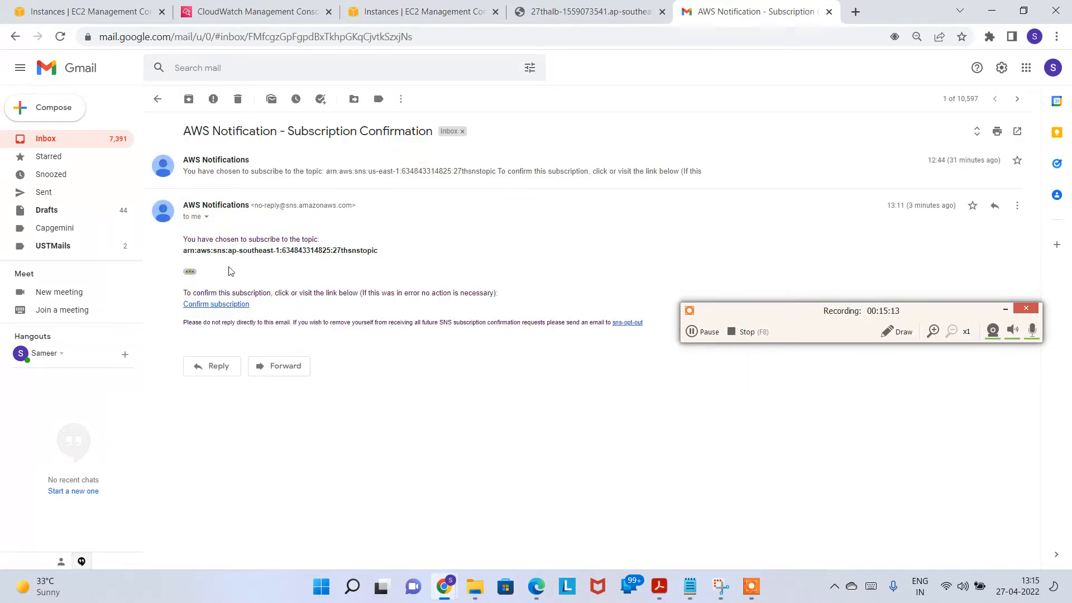
drag(192, 239, 343, 240)
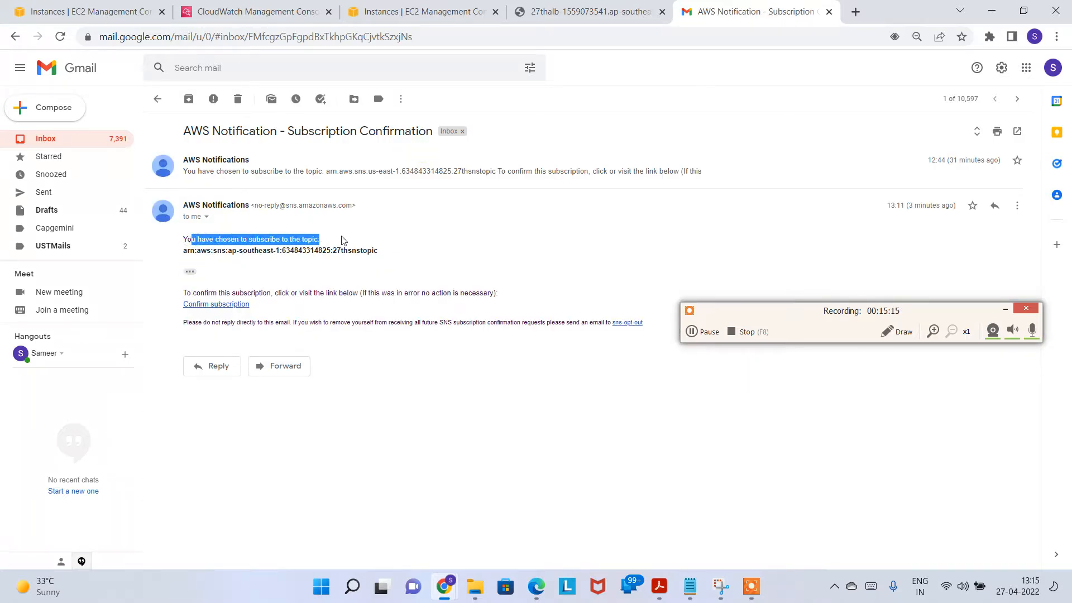
click(328, 290)
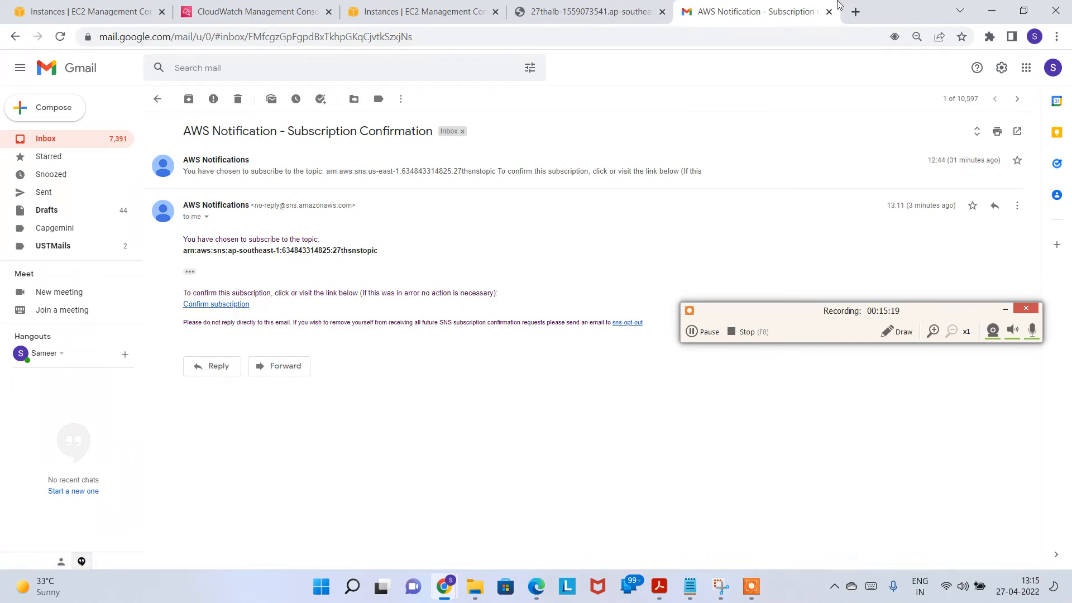
click(702, 332)
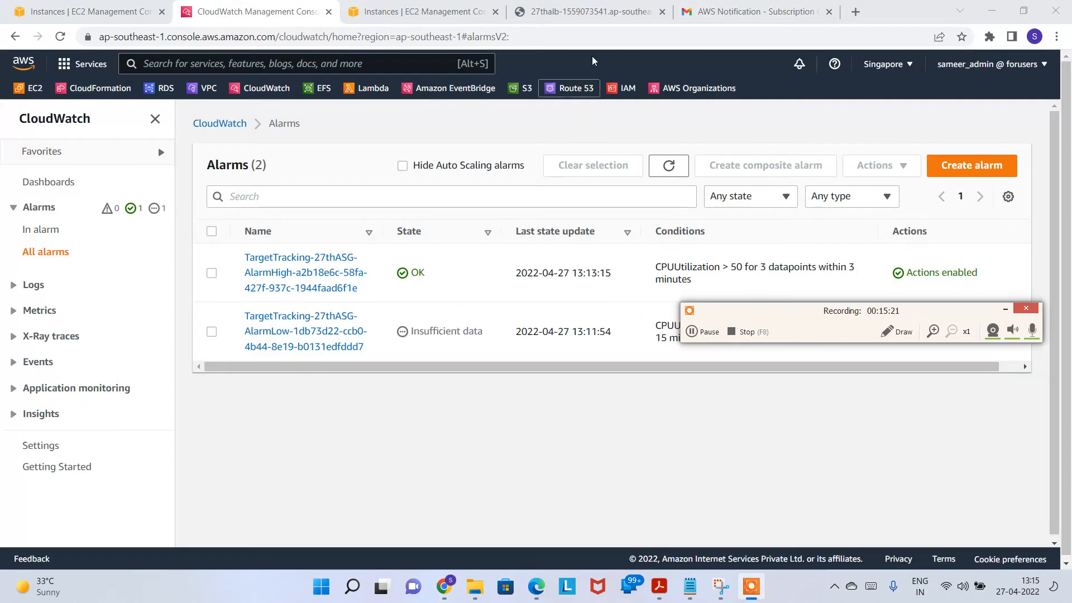
click(436, 18)
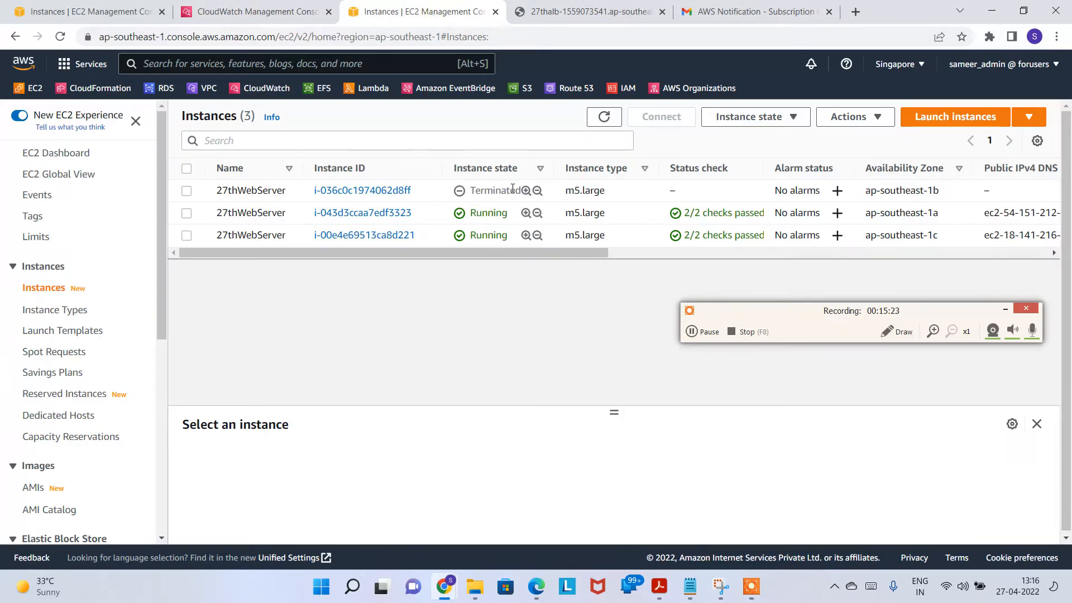
click(603, 116)
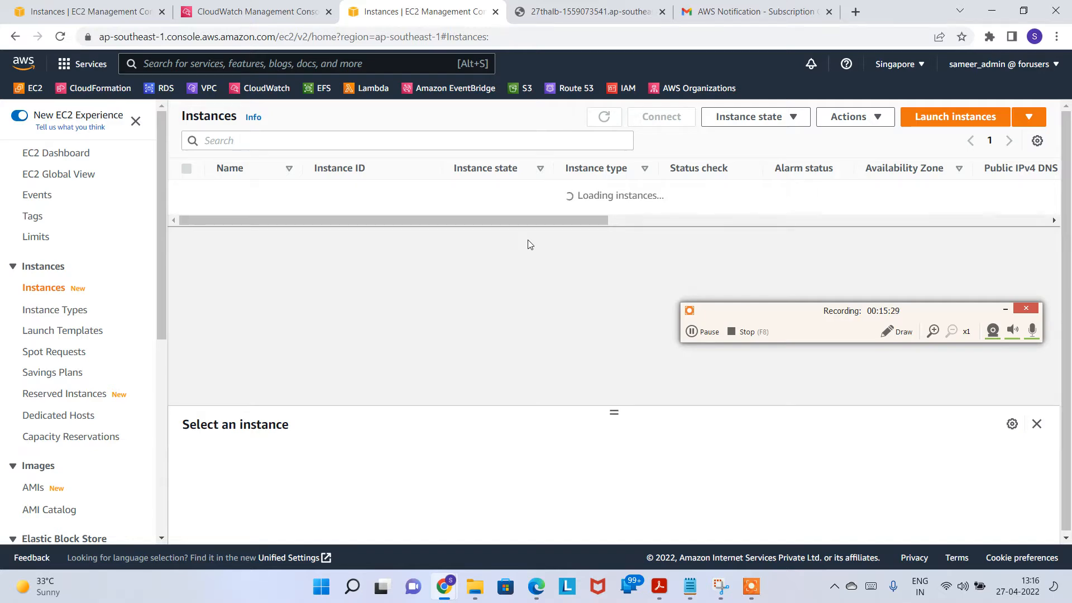
click(258, 12)
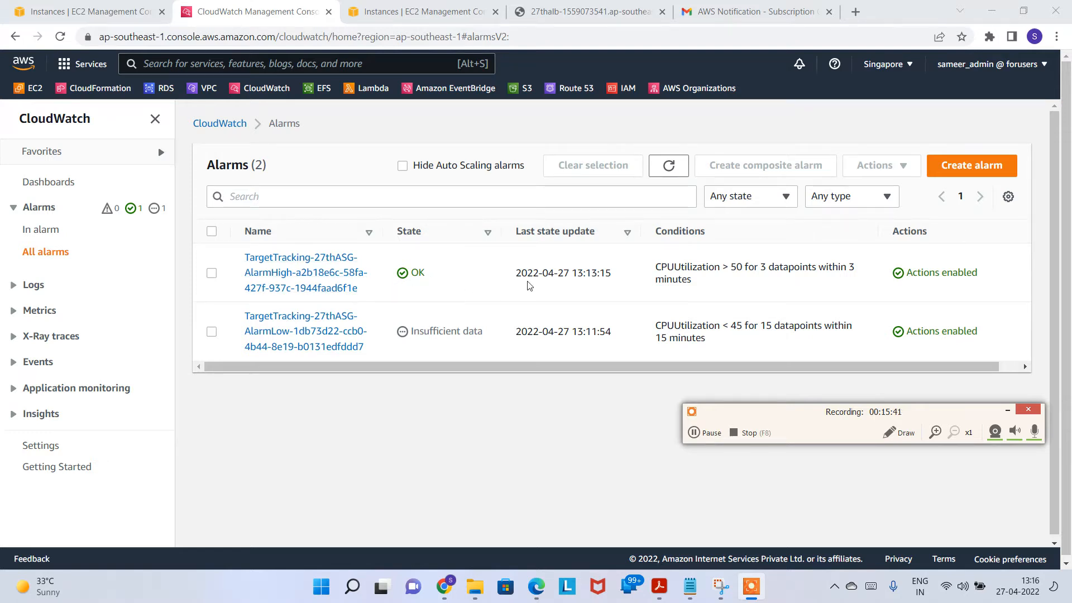
drag(691, 279, 658, 267)
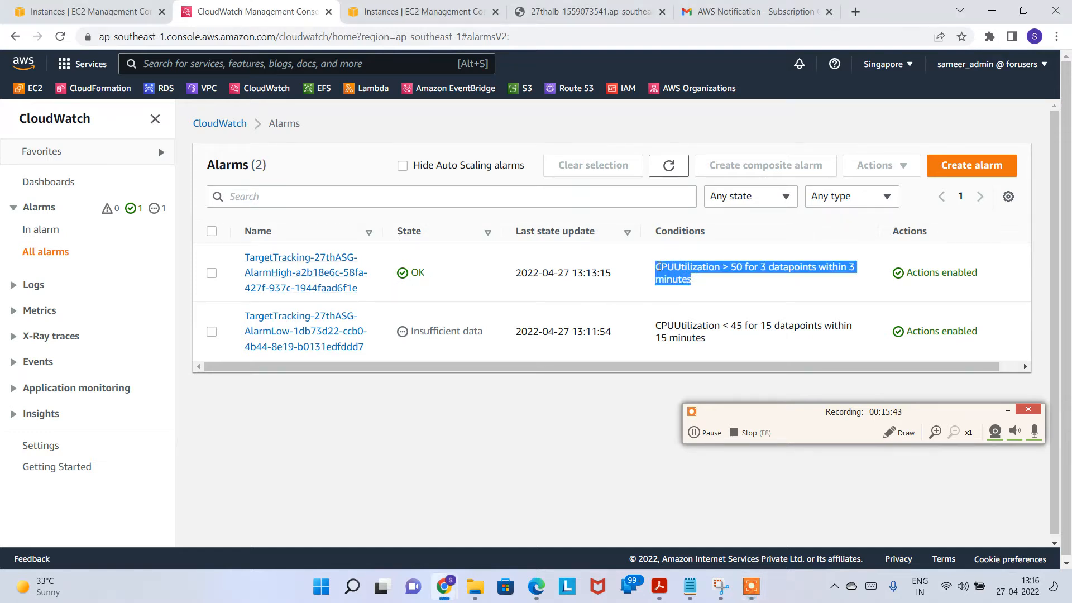
click(699, 285)
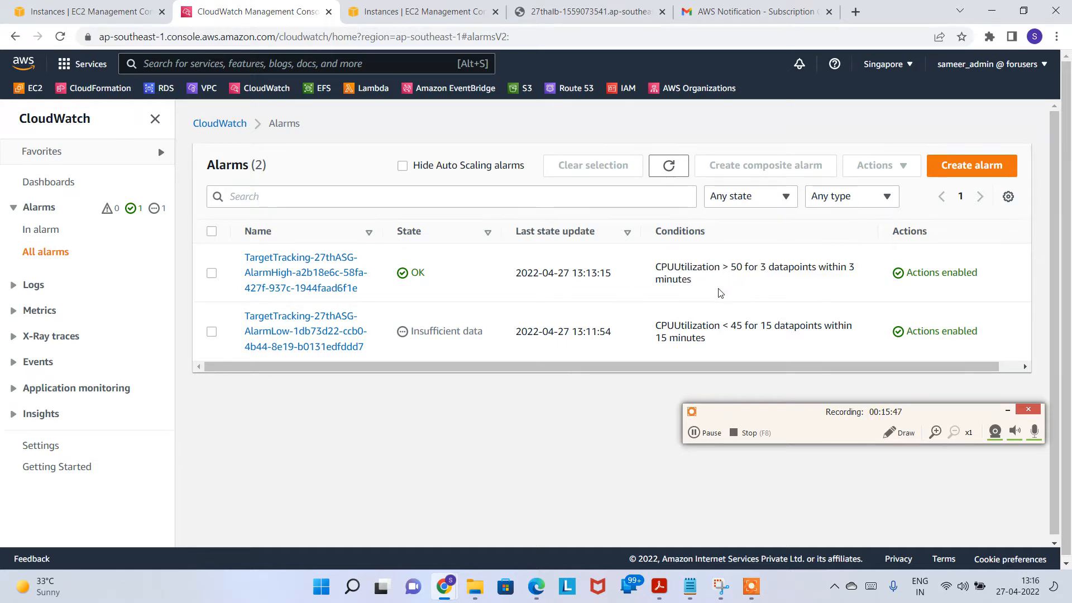
drag(726, 271, 742, 271)
drag(431, 279, 384, 282)
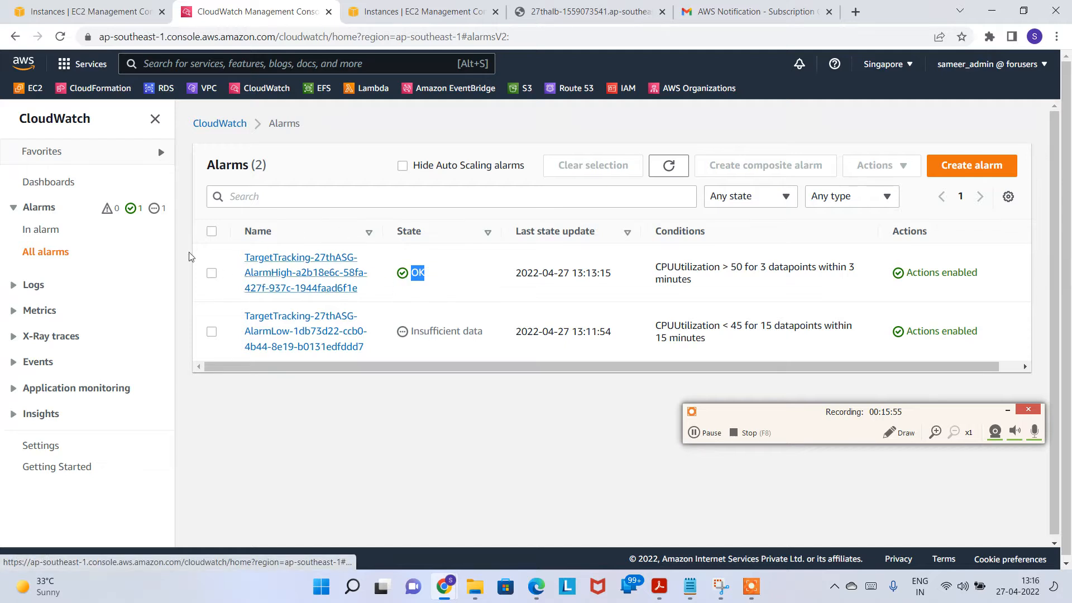
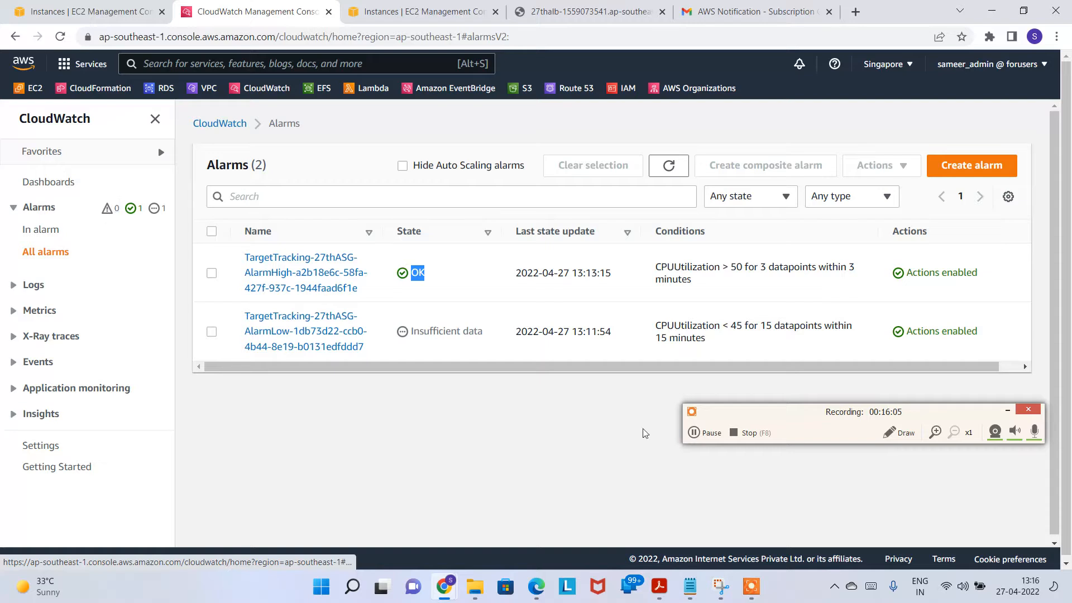
Step: Return from the subscription email to the Gmail inbox and reload the EC2 instances list
click(899, 433)
mouse_move(108, 190)
mouse_down()
mouse_move(93, 226)
mouse_move(144, 162)
mouse_move(112, 173)
mouse_move(104, 204)
mouse_up()
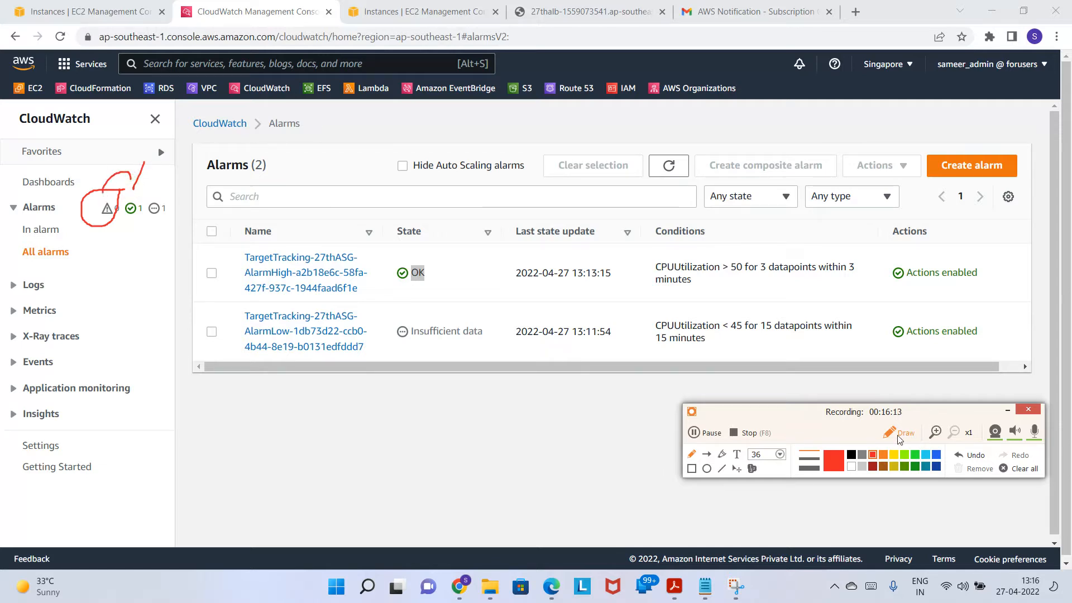
click(1025, 464)
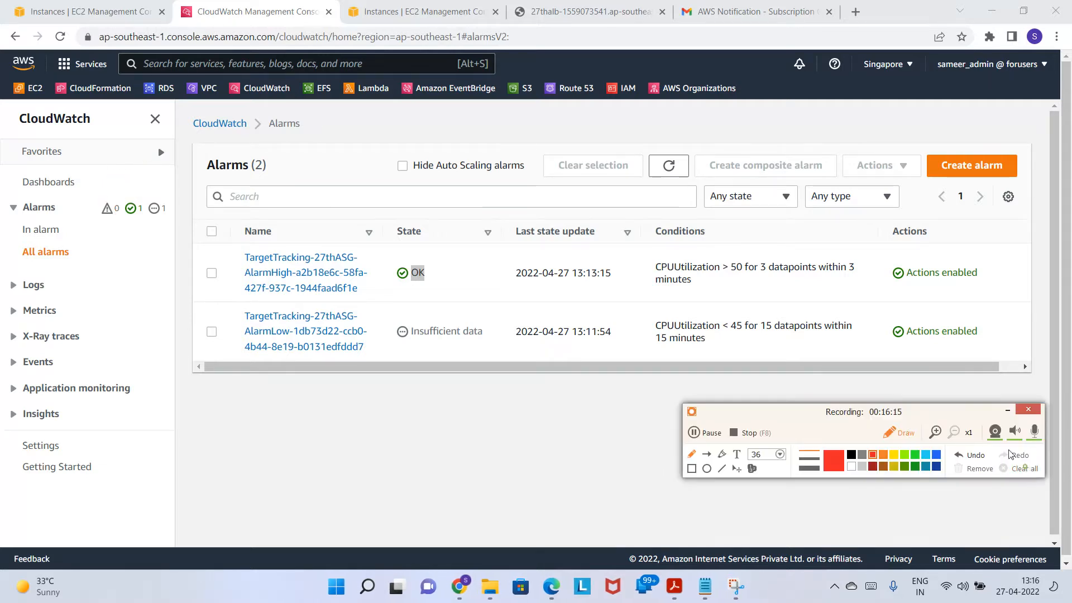
drag(489, 367, 562, 369)
click(915, 436)
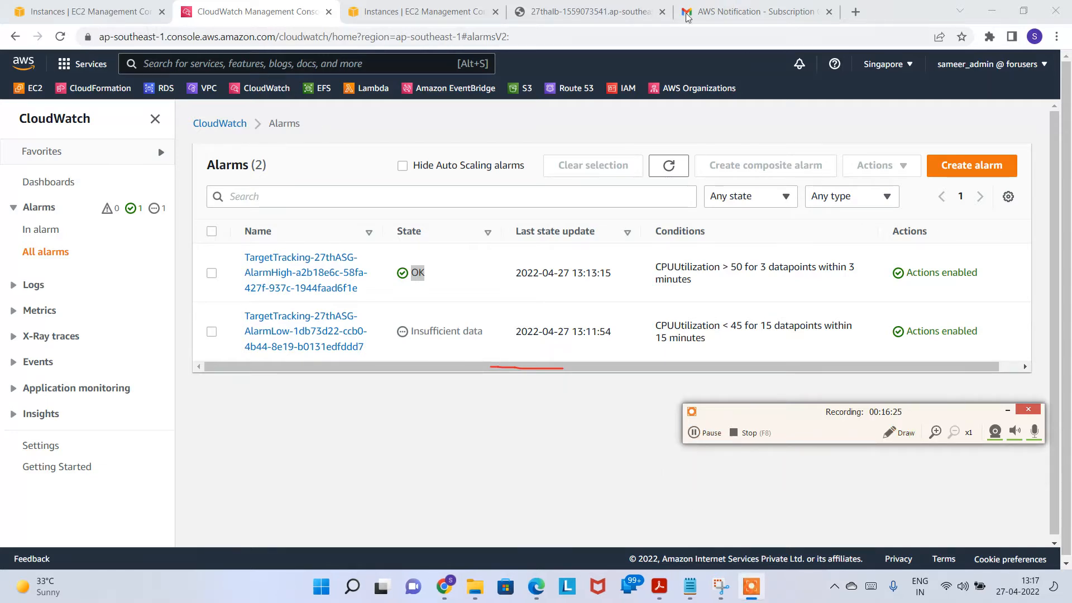
click(720, 12)
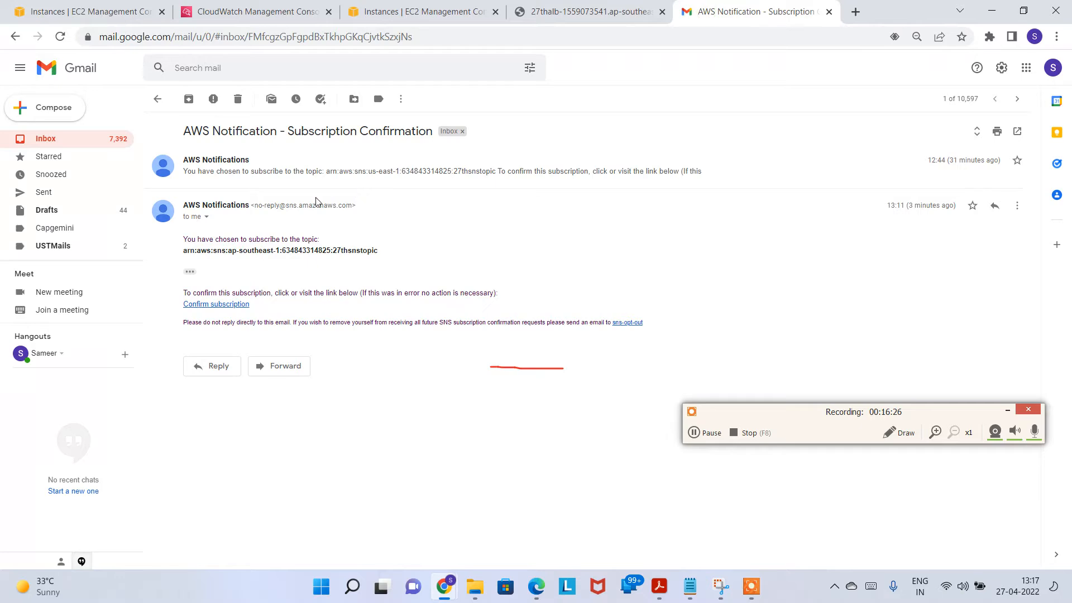
click(157, 99)
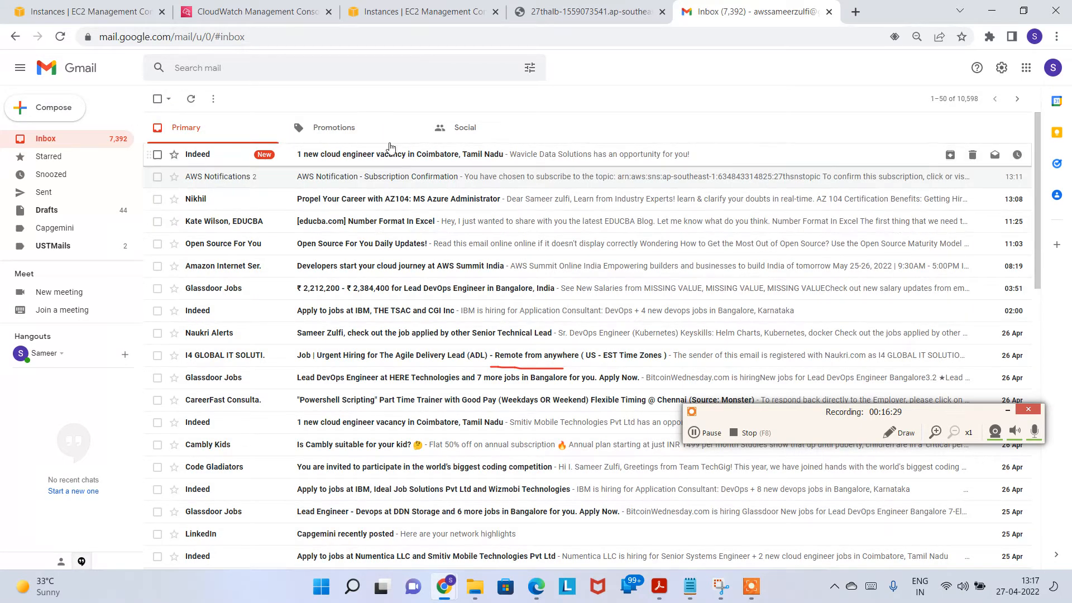
click(719, 433)
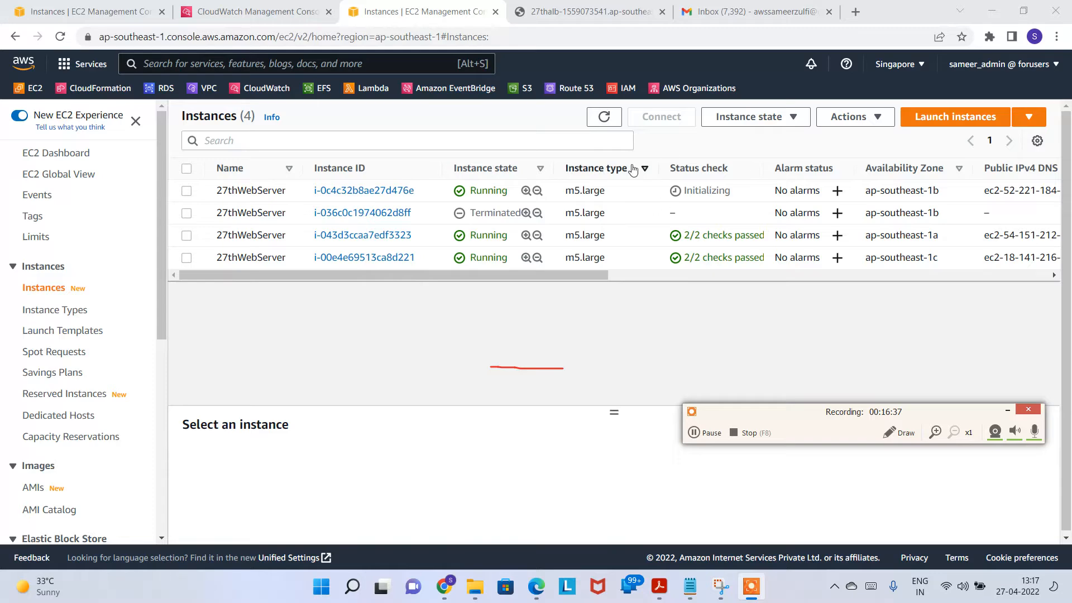
click(614, 119)
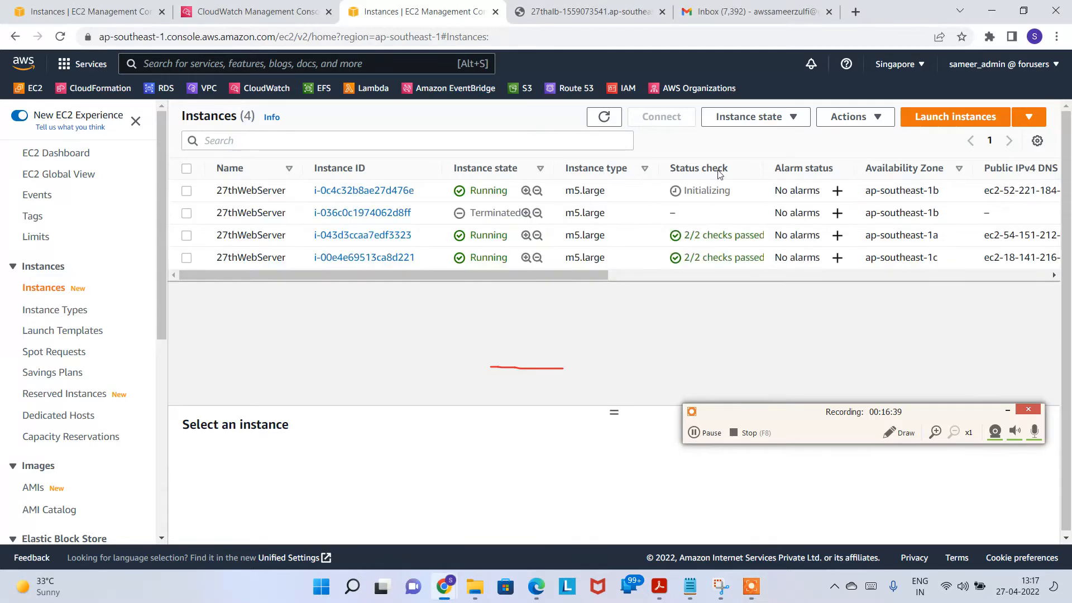
Step: Check the signed-in account and the Promotions, Social and Primary tabs for a launch notice, then recheck EC2 instances
click(736, 10)
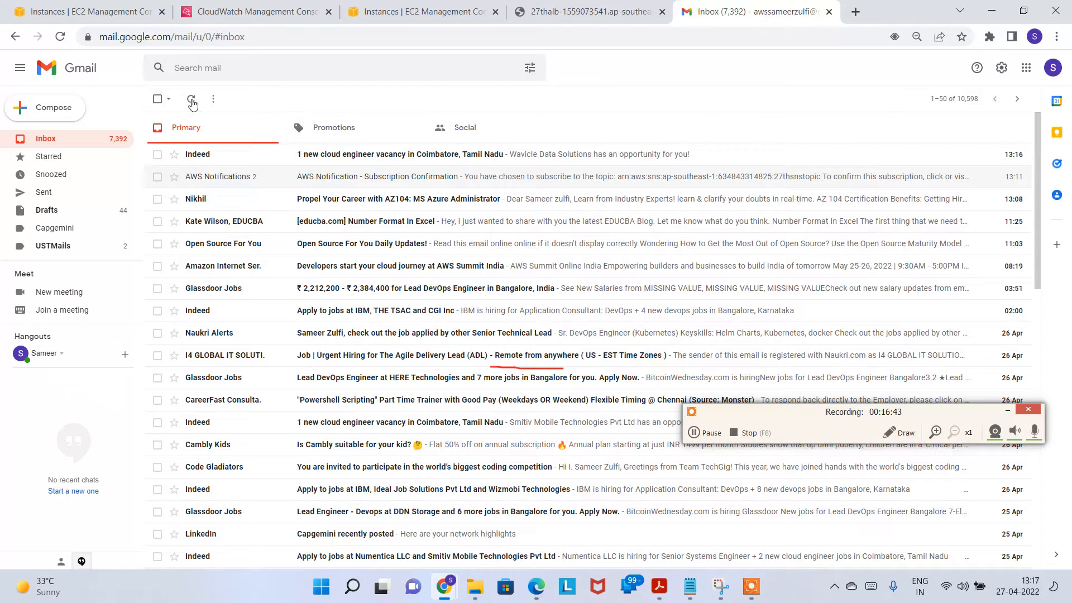
click(1053, 68)
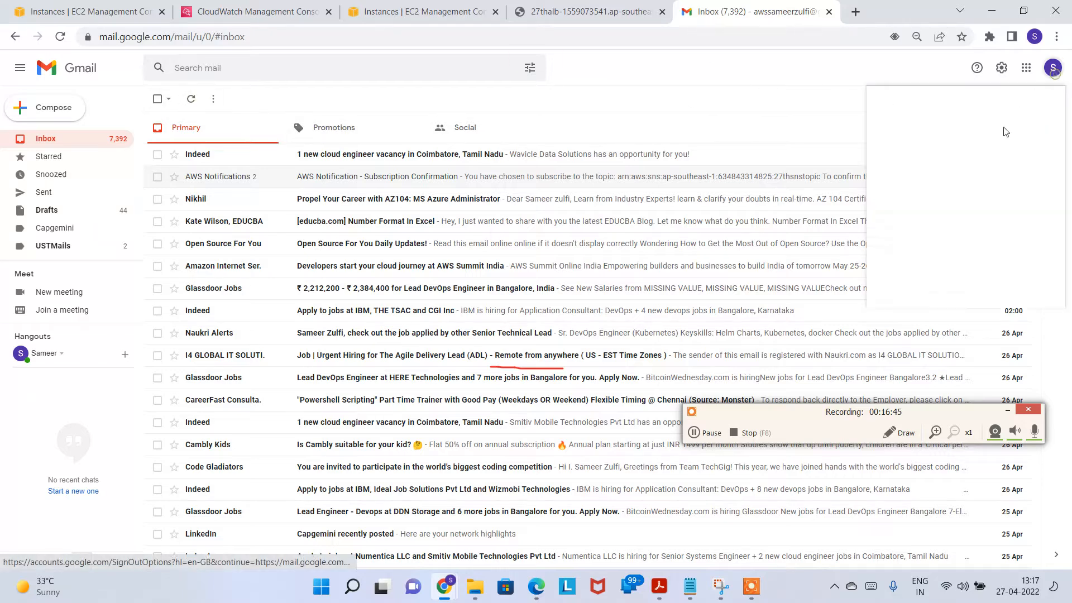
drag(923, 166, 1021, 167)
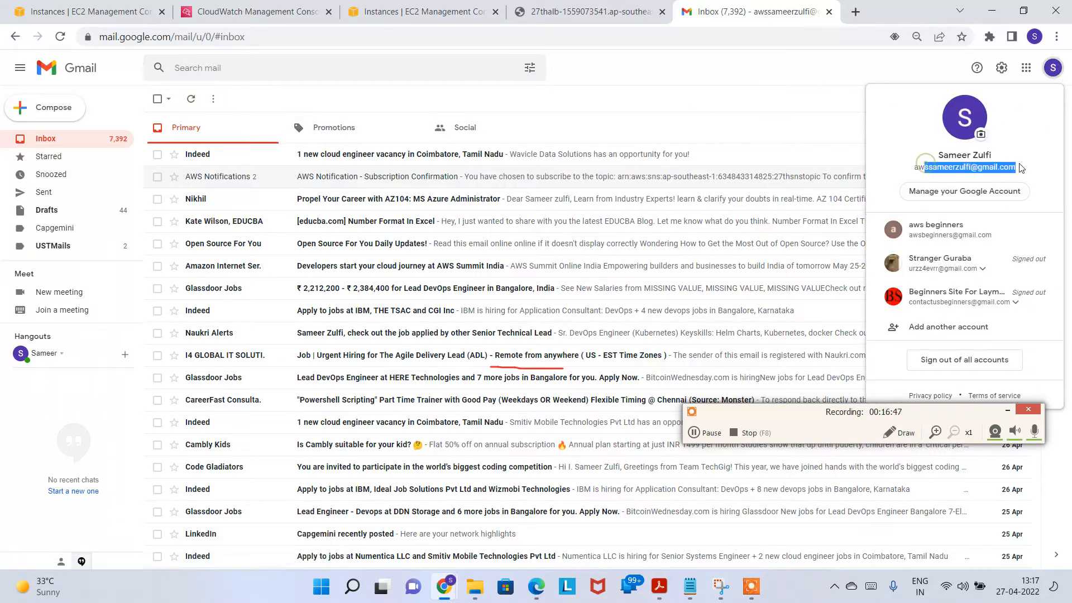
click(338, 127)
click(454, 128)
click(185, 127)
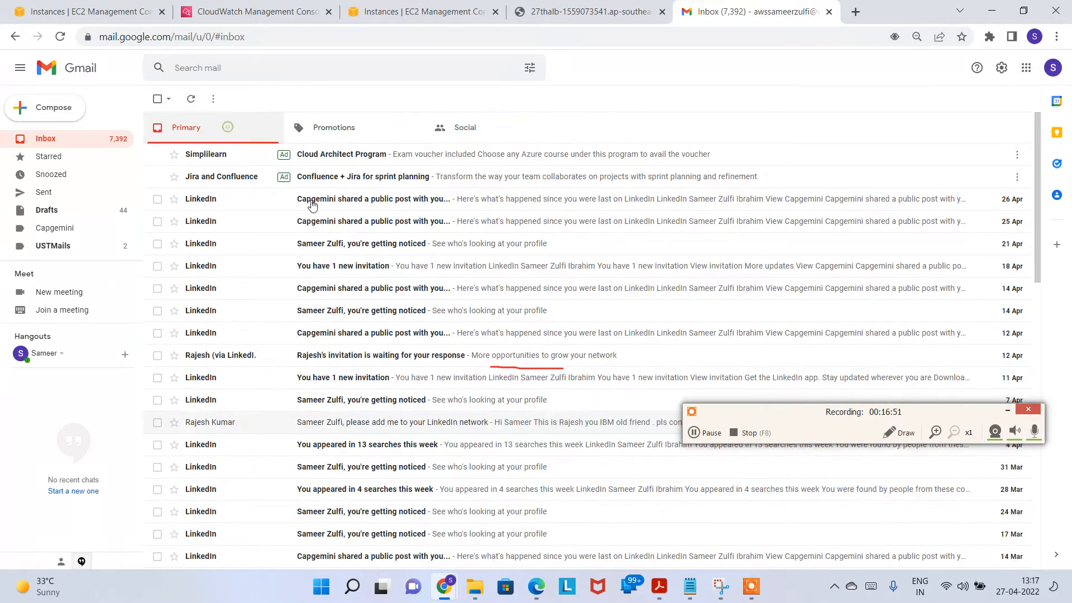
click(424, 12)
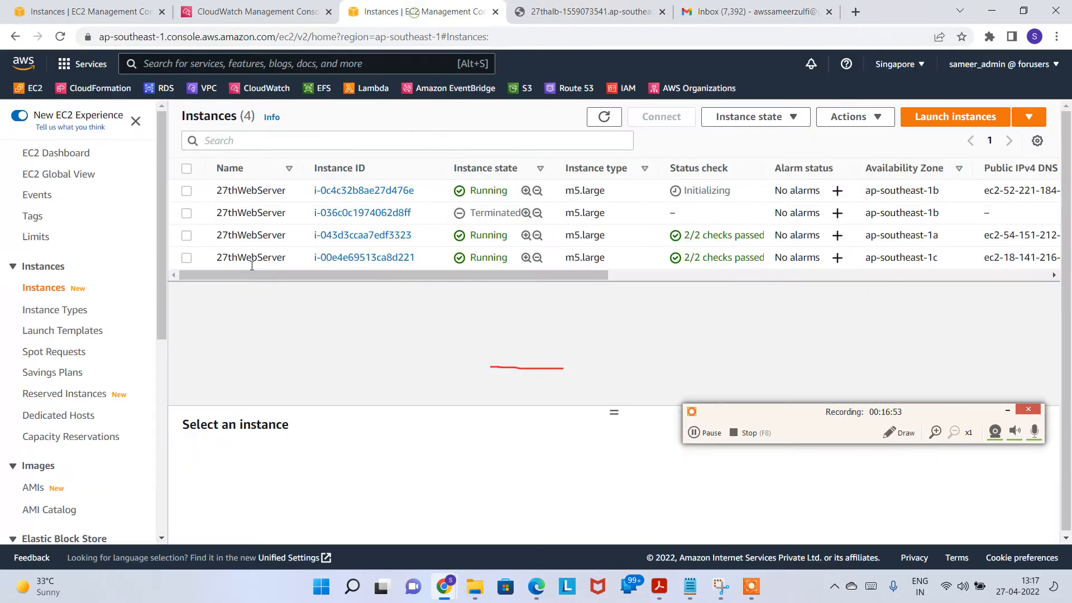
scroll(108, 389, down, 7)
Step: Open 27thASG and review its capacity (desired 3, min 3, max 5), template, network and health checks
click(69, 508)
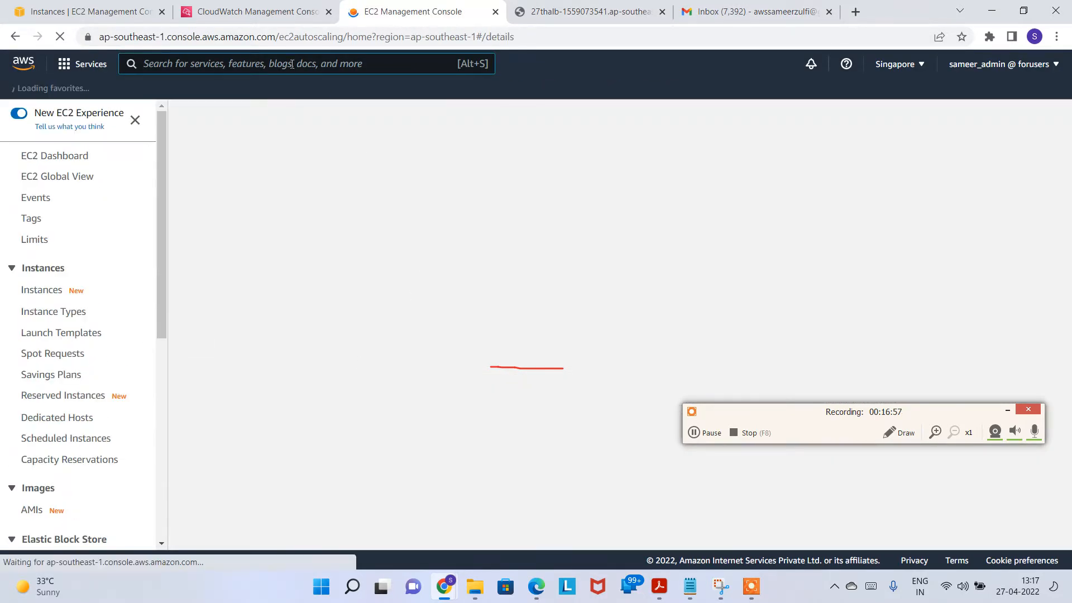
click(270, 259)
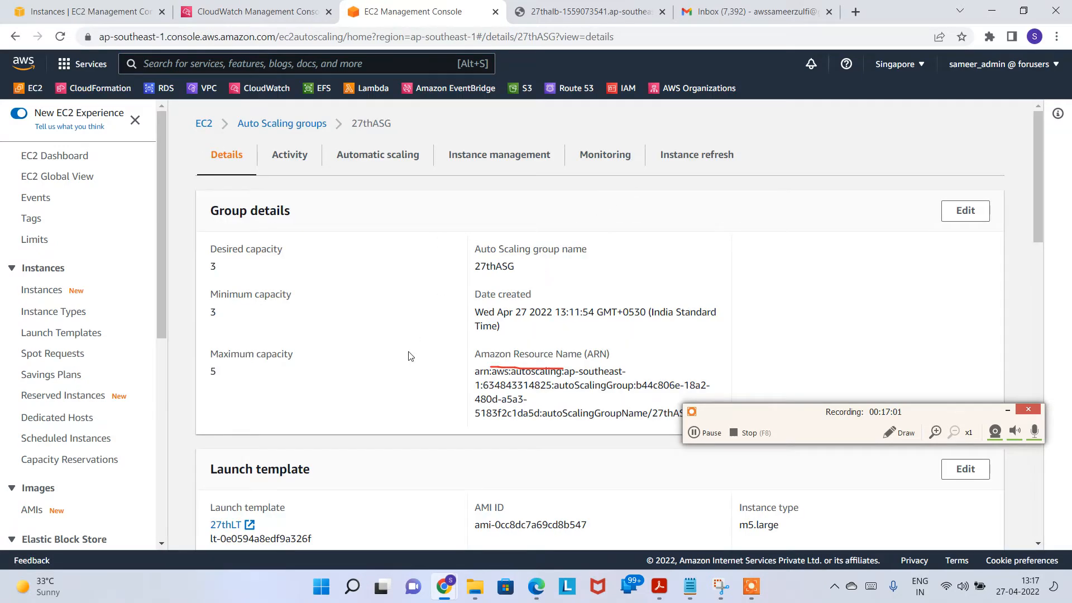
scroll(411, 353, down, 6)
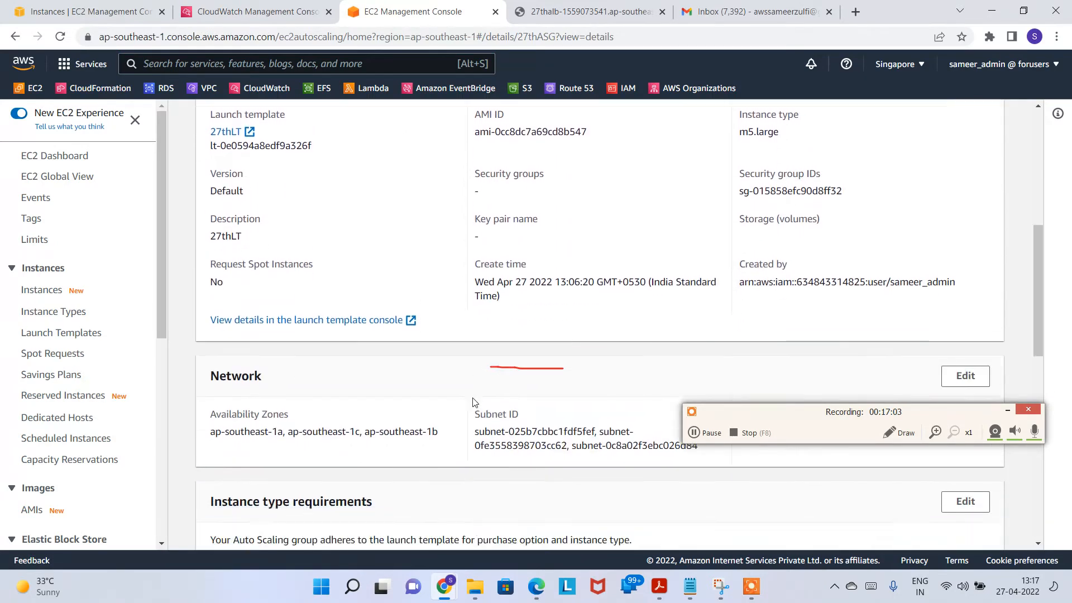
scroll(475, 398, down, 7)
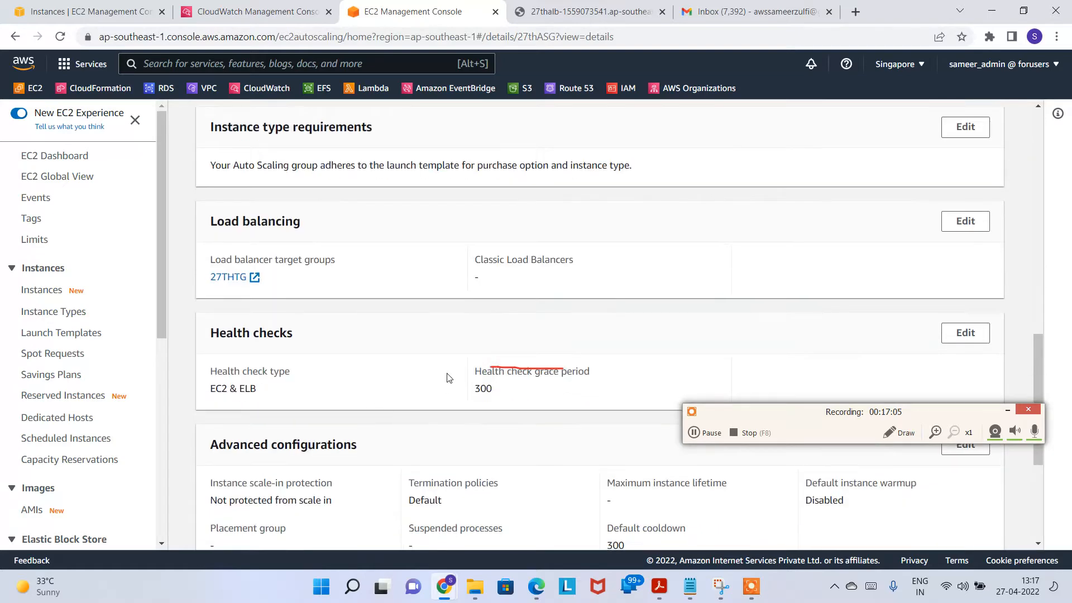
scroll(445, 375, down, 5)
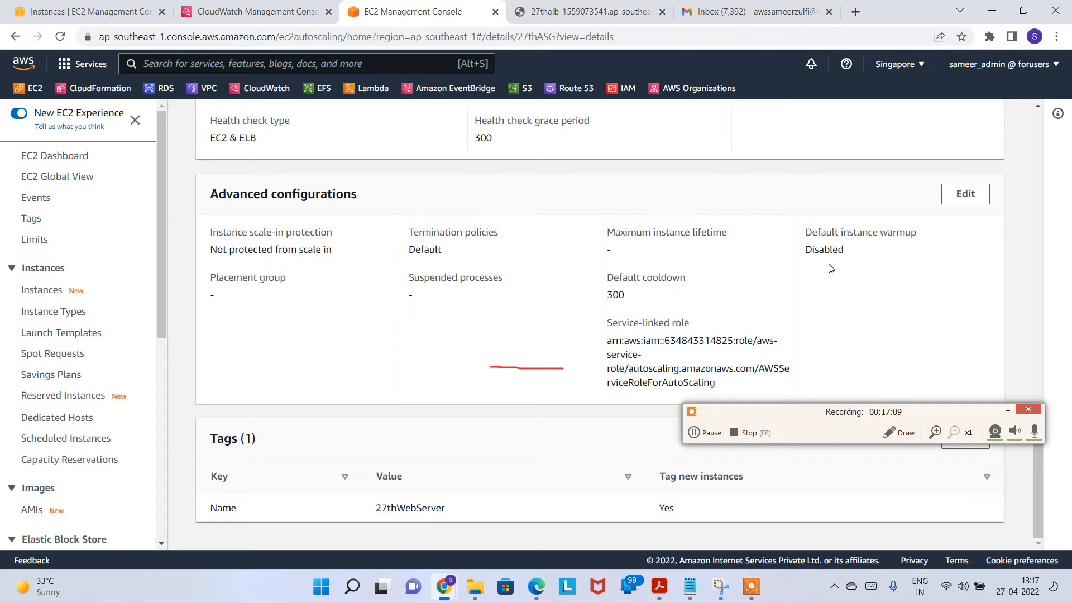
scroll(524, 328, up, 4)
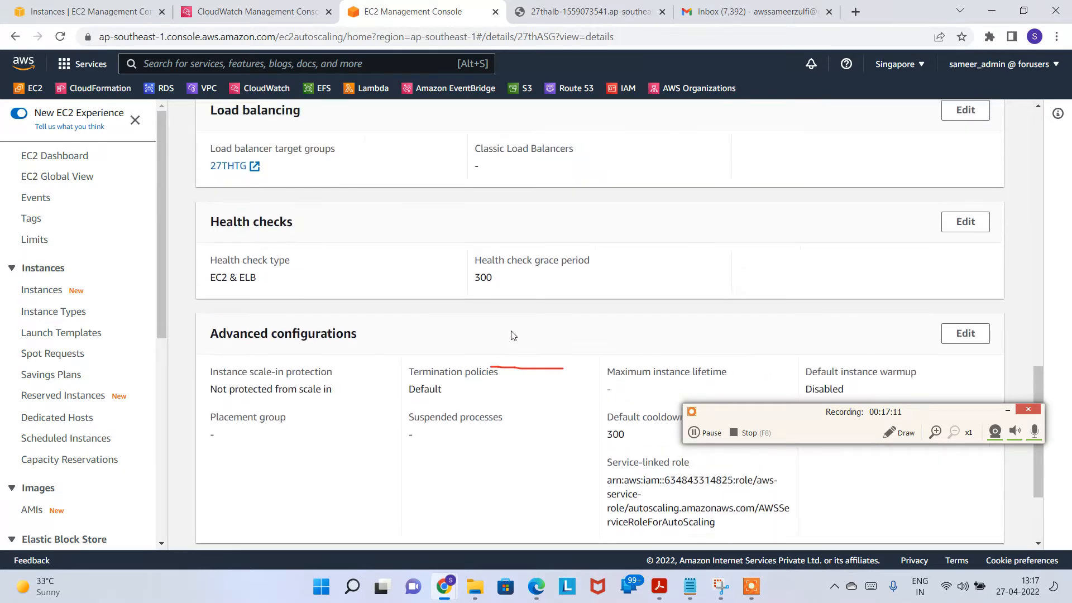
scroll(512, 361, up, 3)
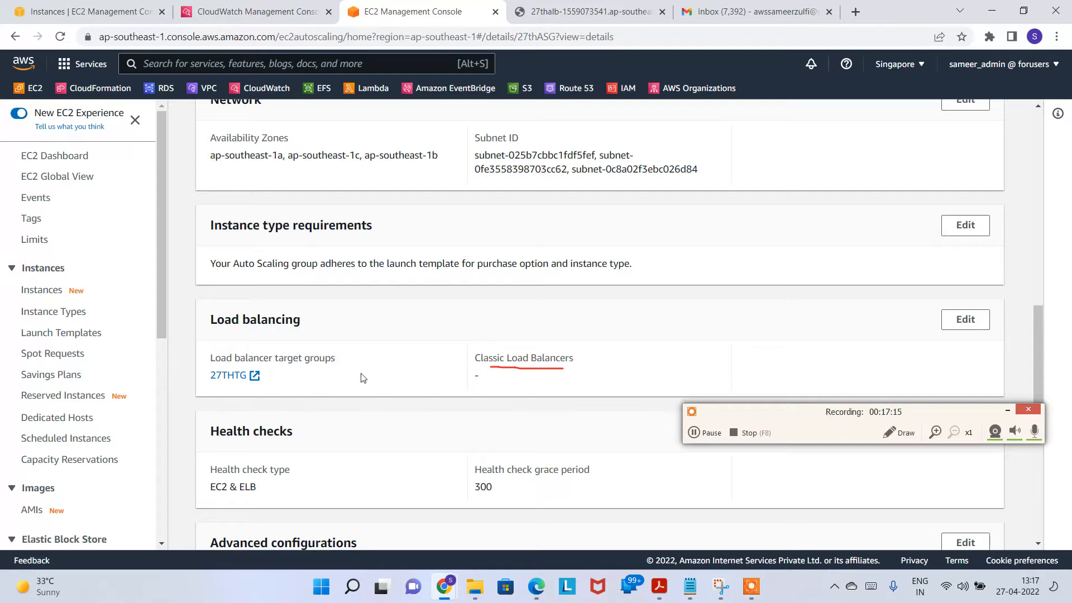
scroll(517, 383, up, 3)
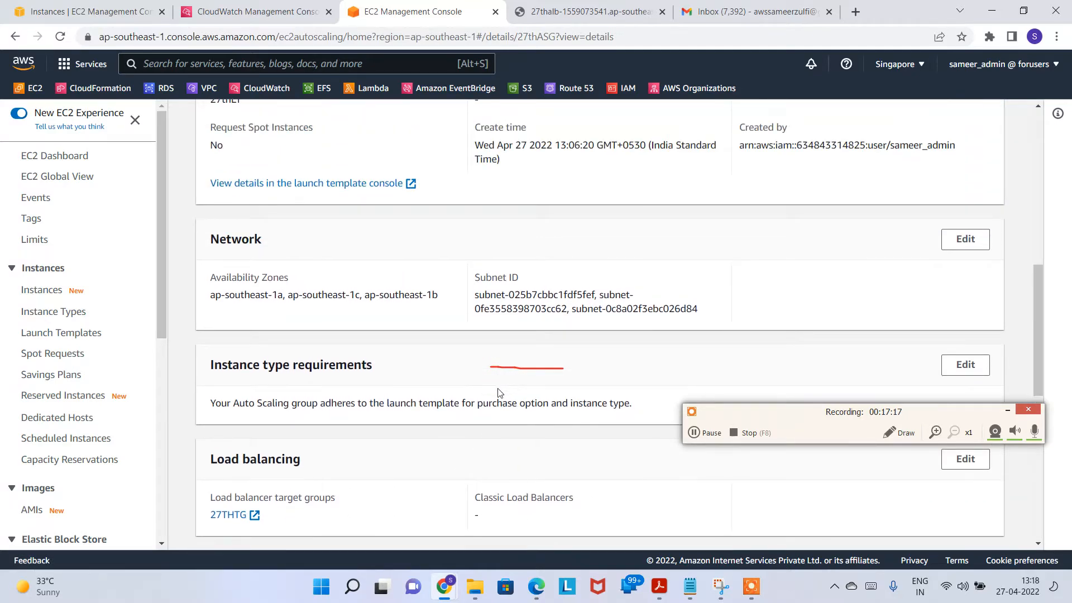
scroll(498, 392, up, 4)
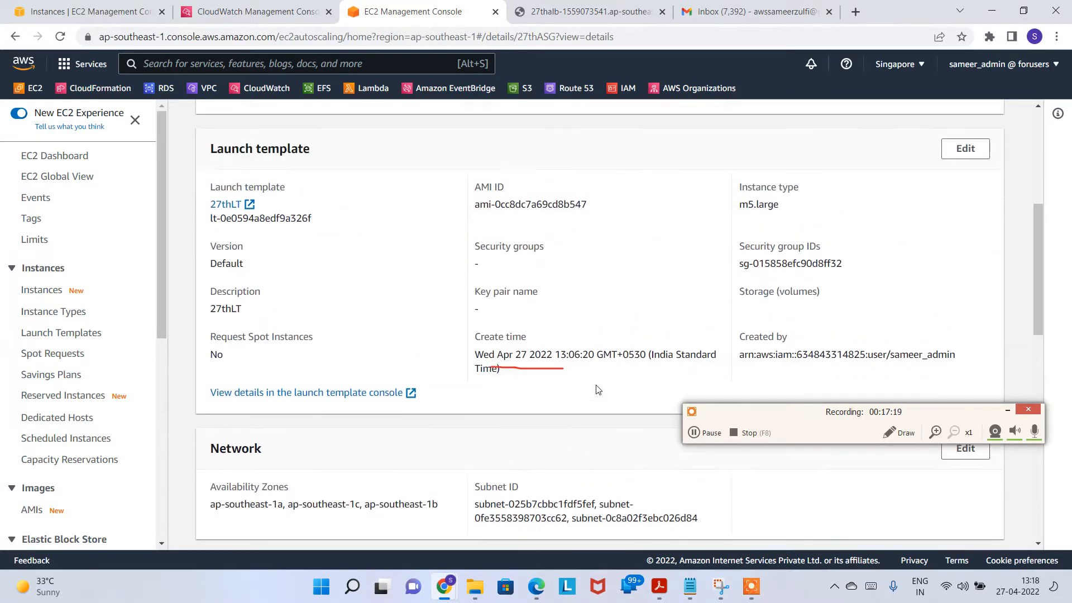
scroll(575, 366, up, 5)
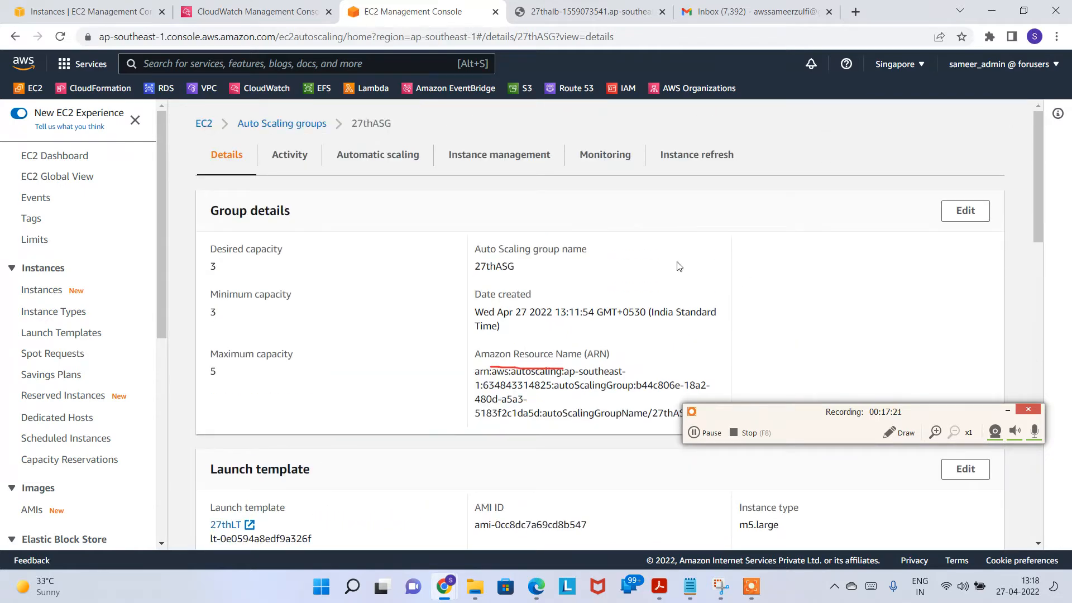
Step: Review 27thASG's activity history and notification address, then refresh the Gmail inbox for the launch notice
click(301, 156)
scroll(398, 437, down, 3)
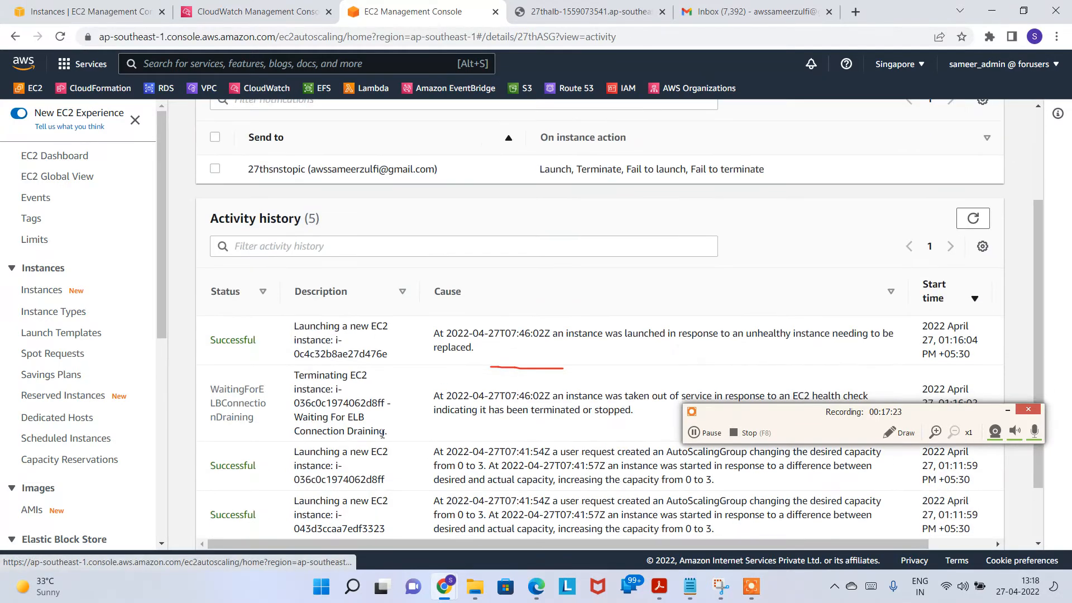
scroll(557, 351, up, 3)
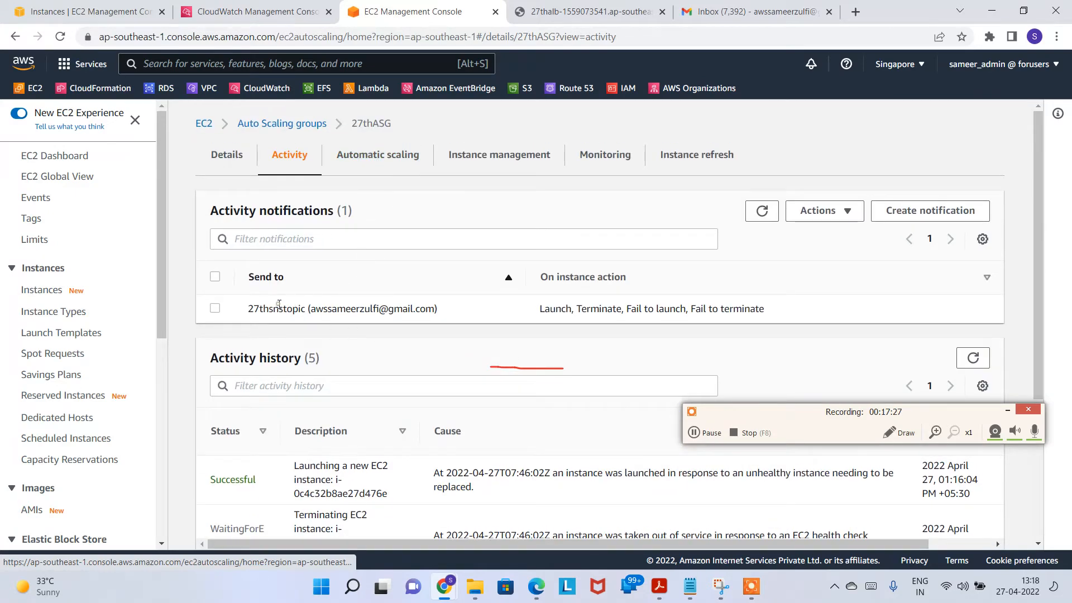
drag(312, 313, 435, 310)
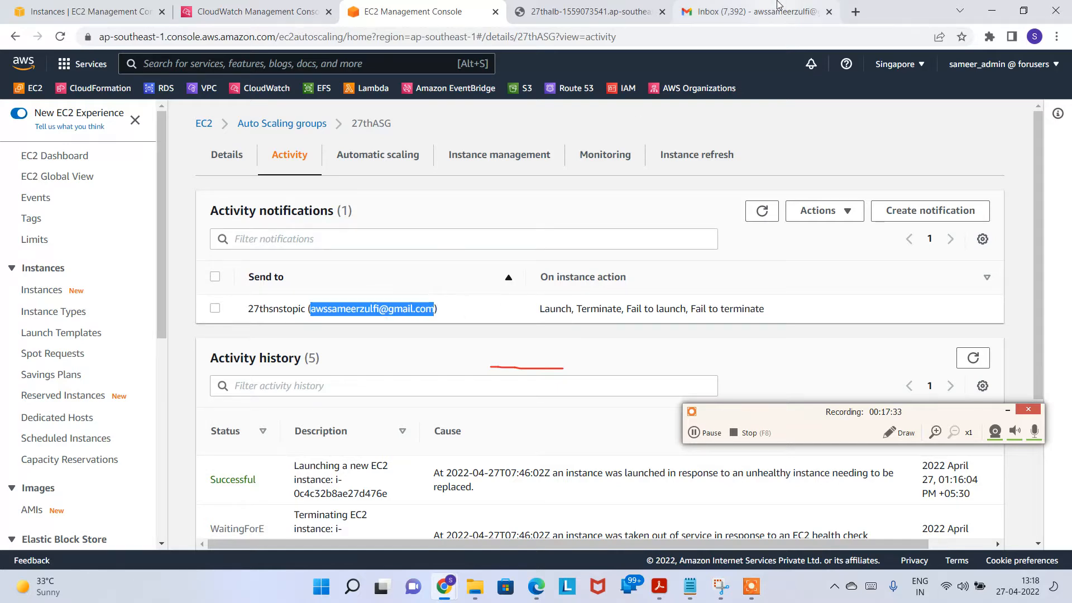
click(762, 12)
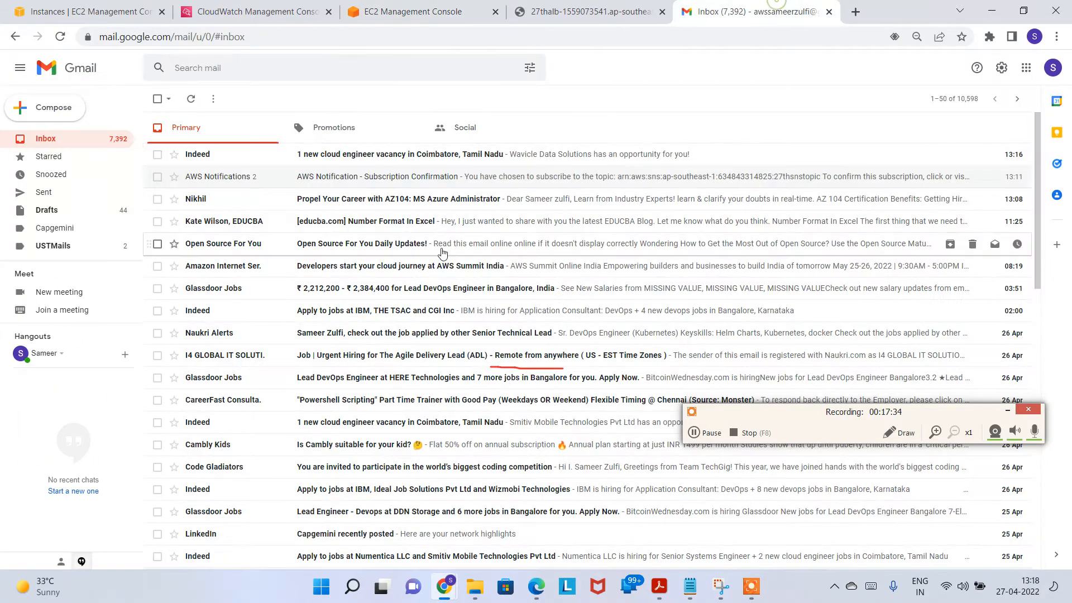
click(196, 104)
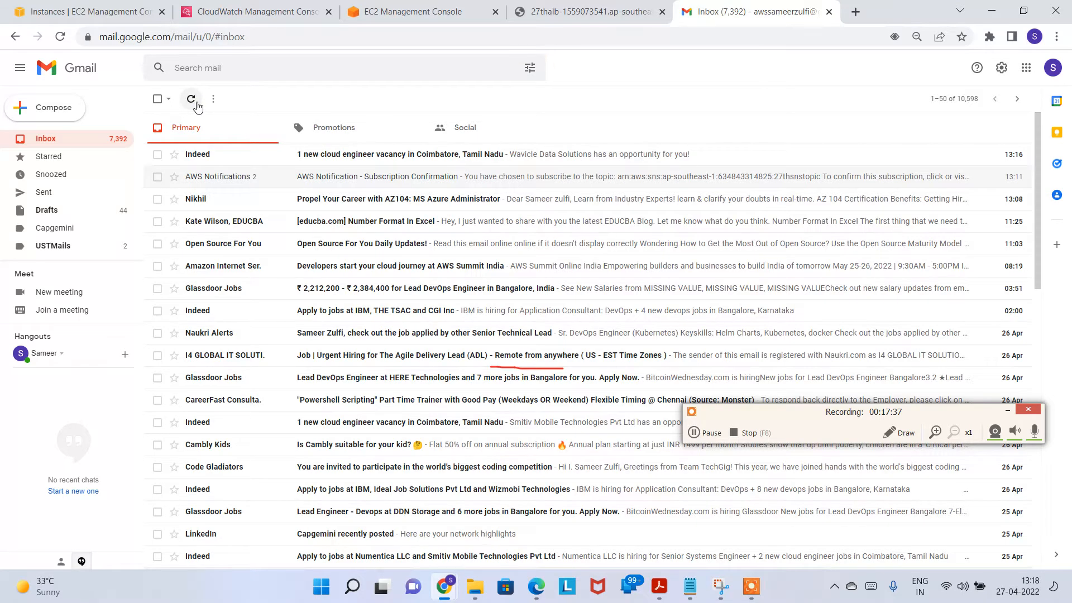
Step: Close the Instance Connect session and refresh the Gmail inbox for the launch email
click(711, 433)
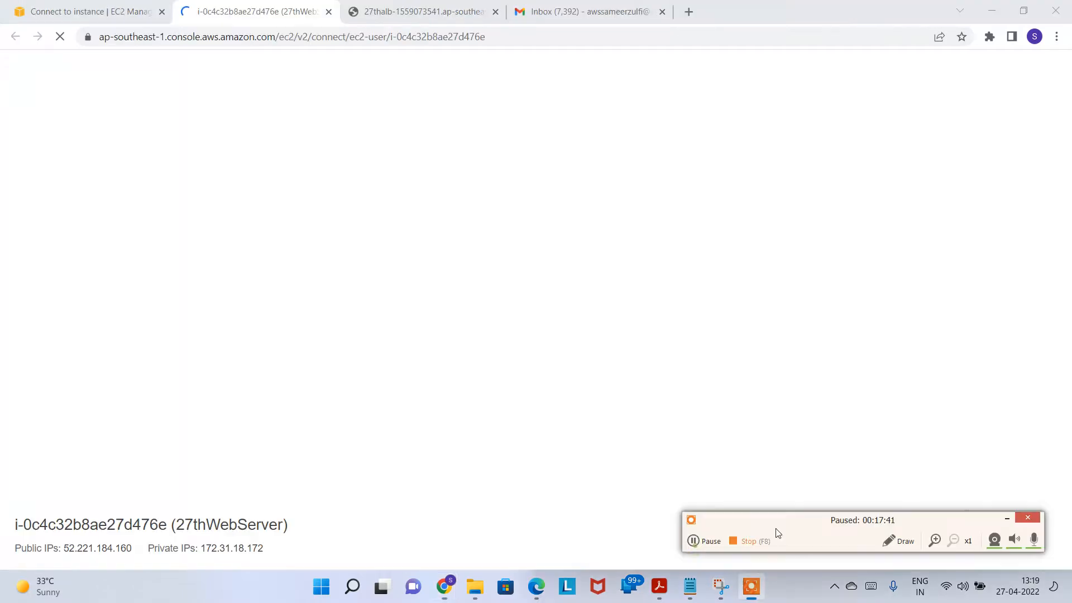
click(328, 12)
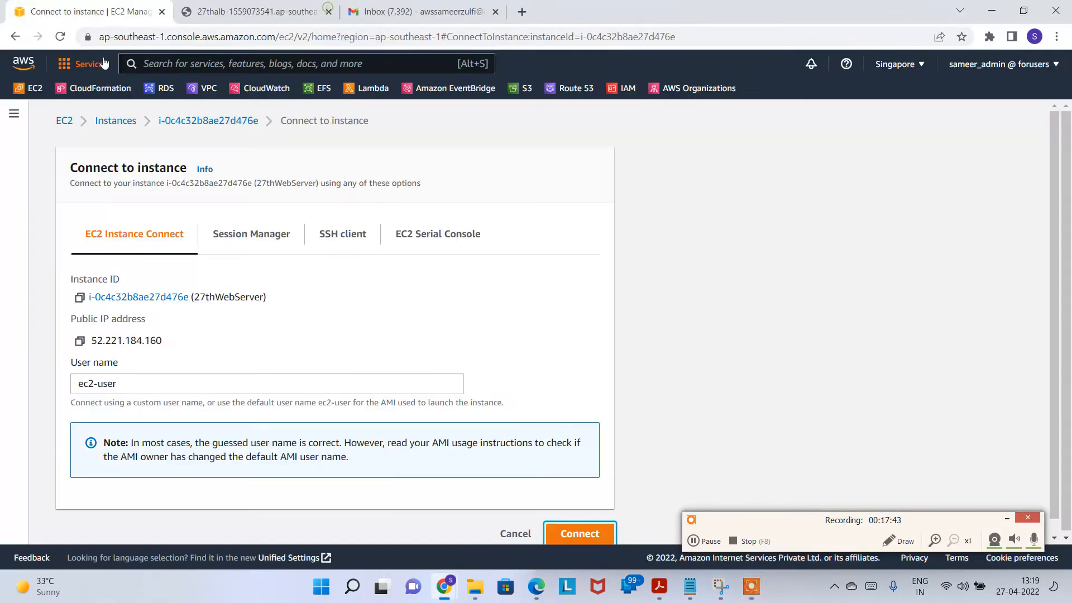
click(381, 14)
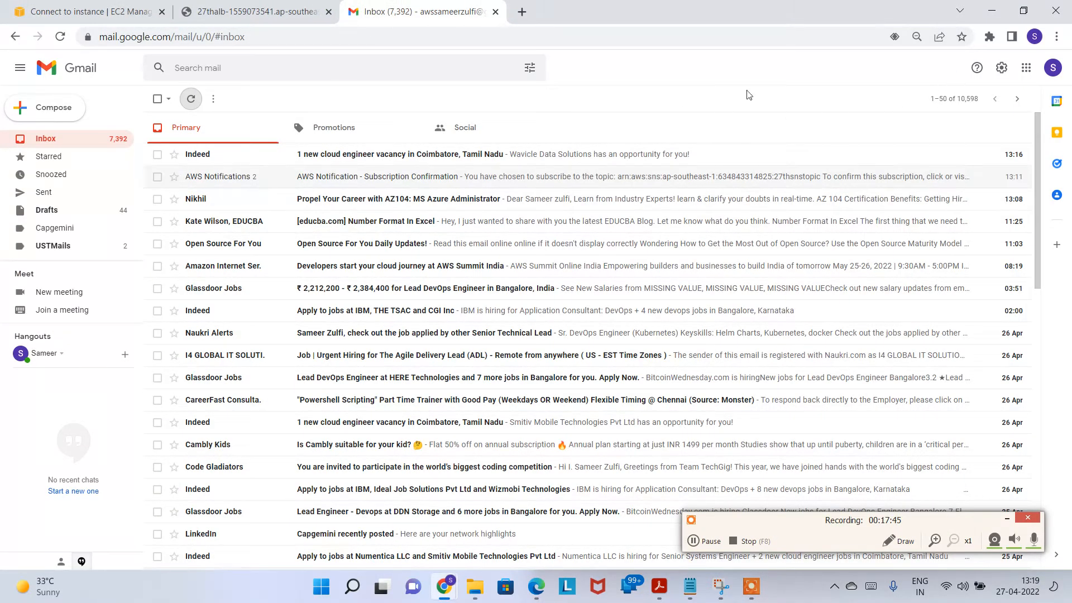
click(191, 99)
click(102, 6)
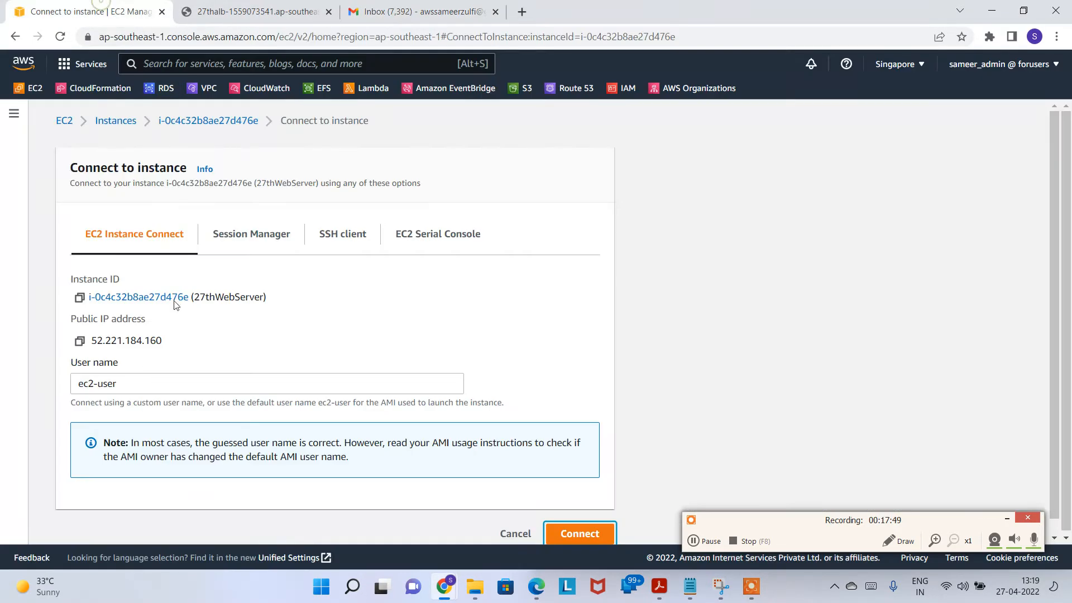
Step: Open 27thASG's Activity tab and review its 27thsnstopic notification recipient
click(15, 115)
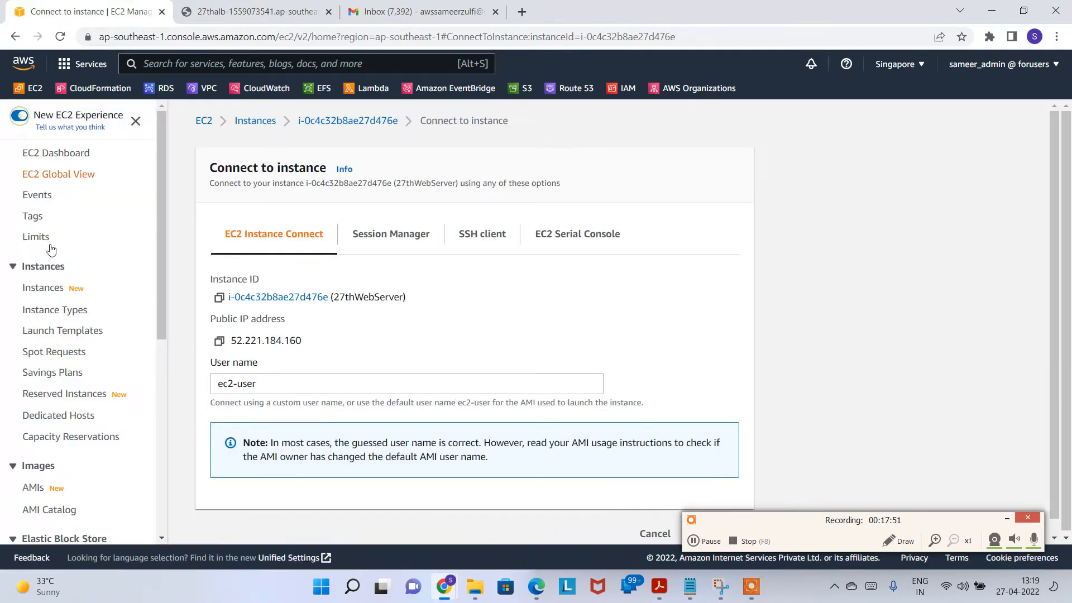
scroll(56, 335, down, 5)
click(70, 508)
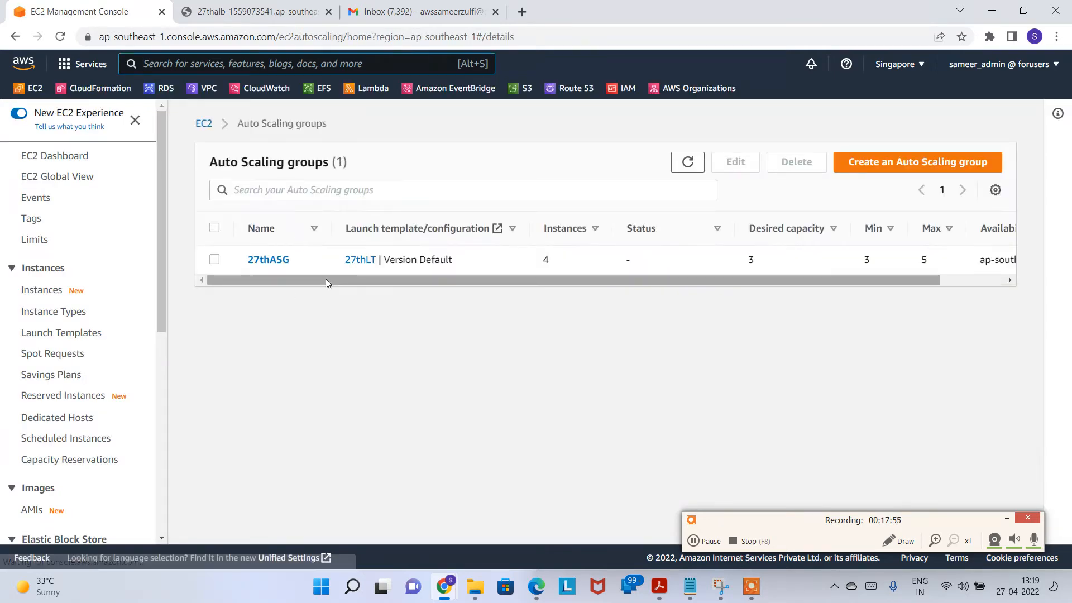
click(264, 261)
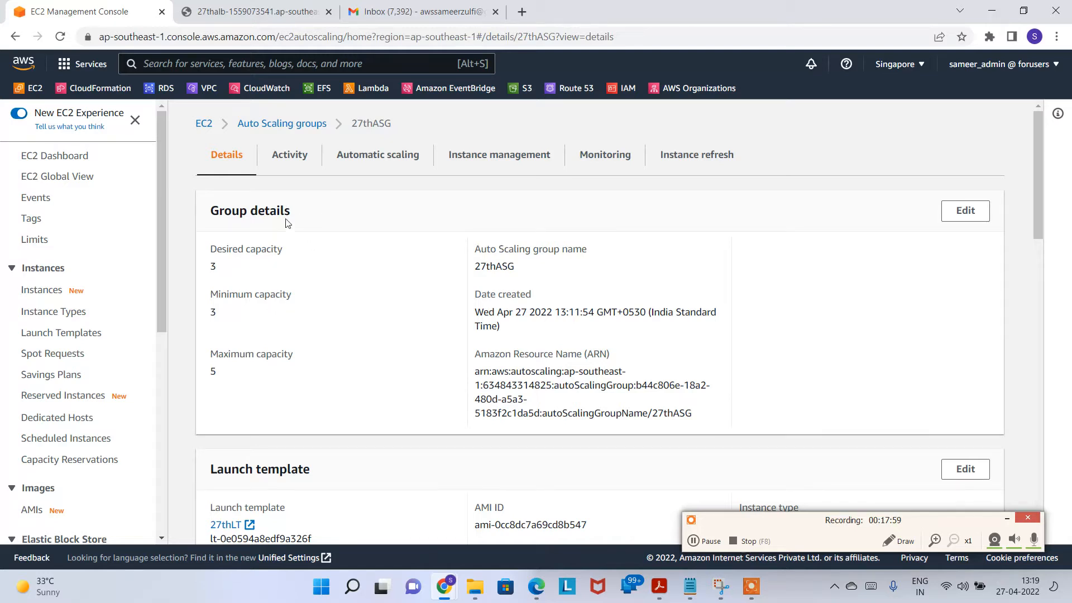
click(288, 157)
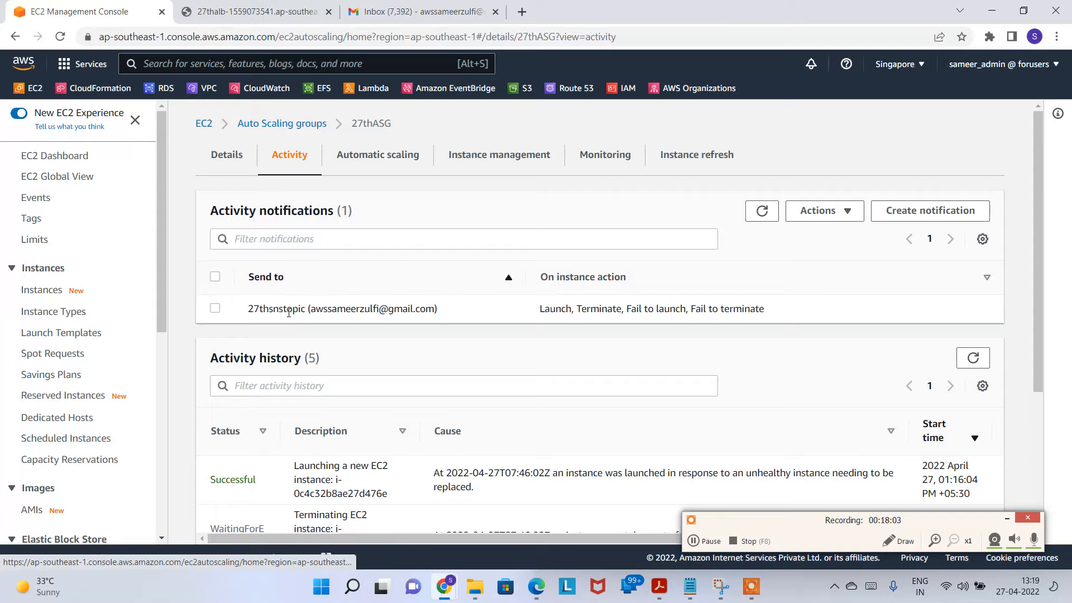
drag(264, 304, 445, 316)
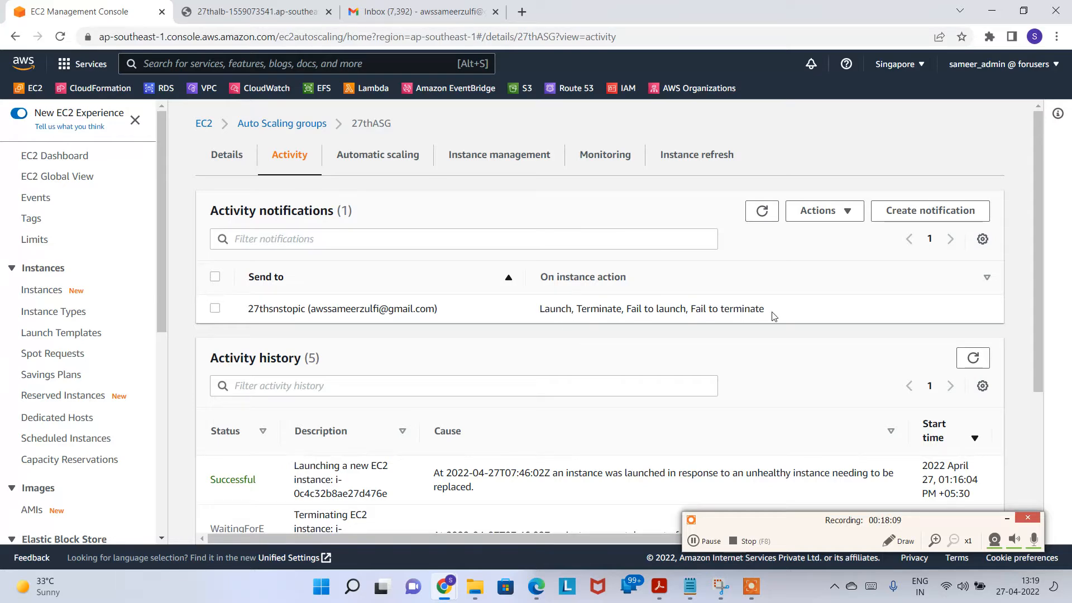
Step: Check which Google account Gmail is signed into, then glance at the notification actions list
click(355, 6)
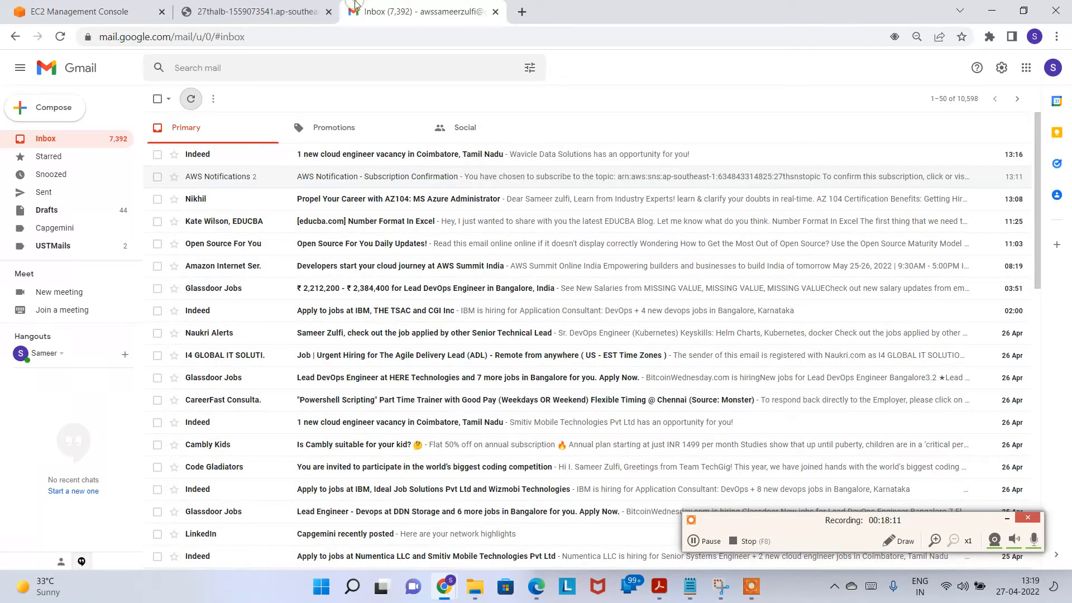
click(1052, 69)
click(1049, 75)
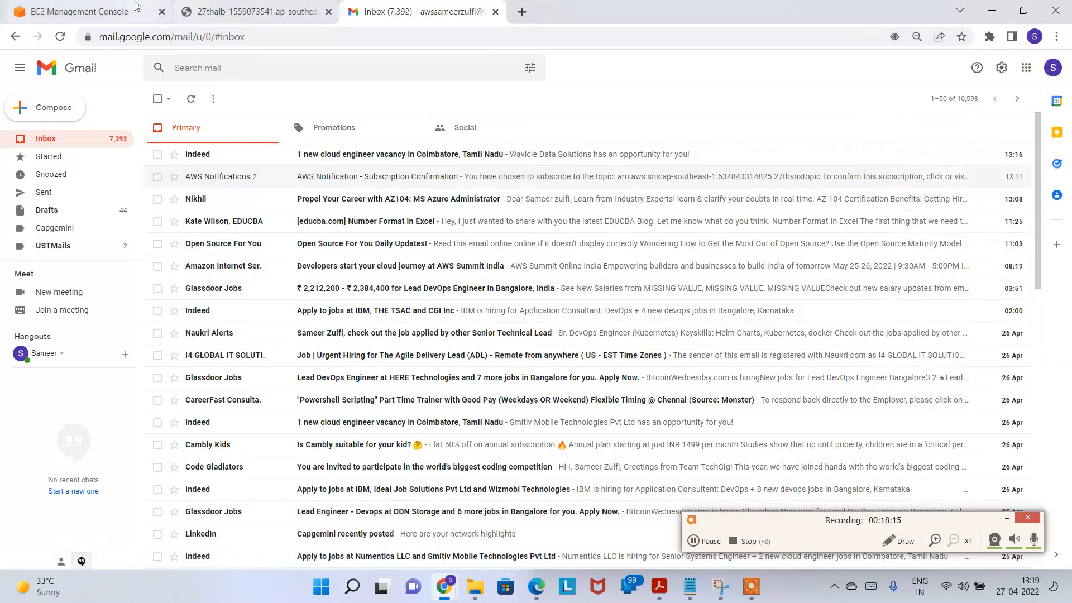
click(112, 11)
click(836, 216)
click(378, 296)
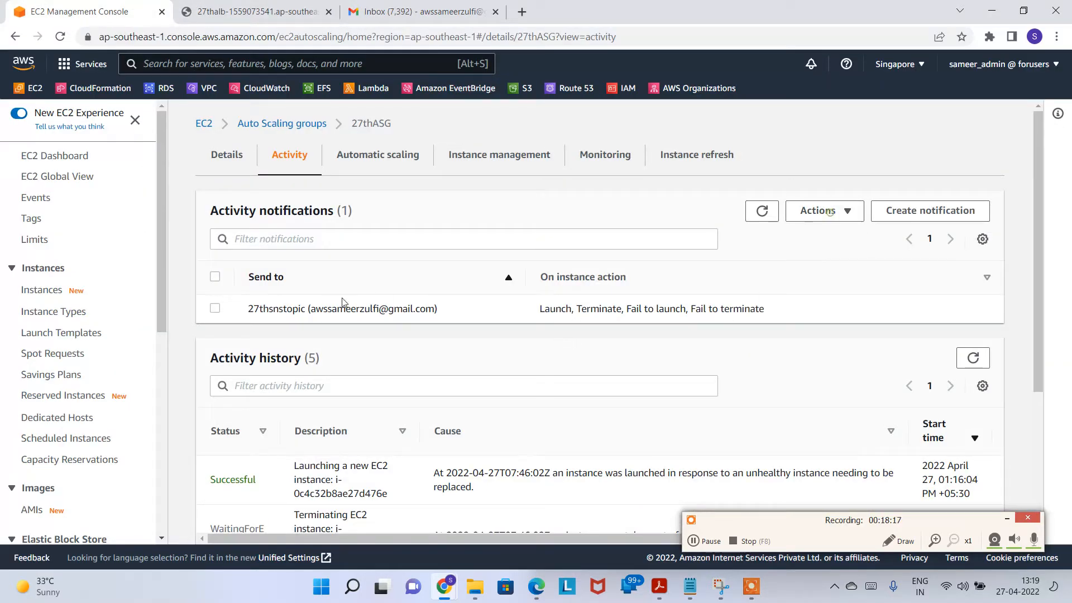
Step: Create a 27thASG notification for all event types to new topic 27thgmailnotif with a second e-mail recipient
click(926, 210)
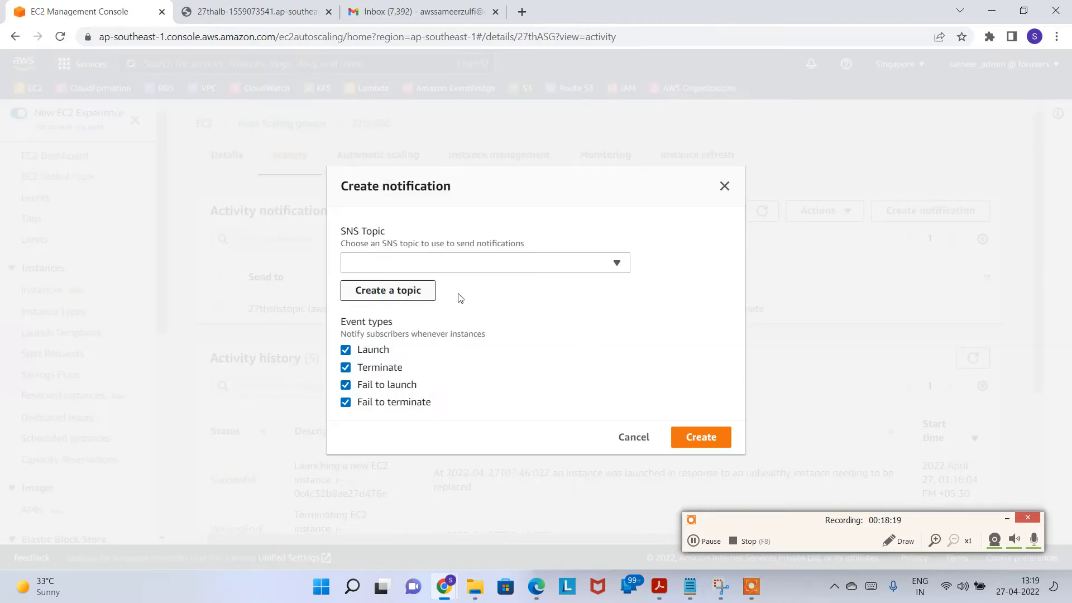
click(553, 267)
click(553, 266)
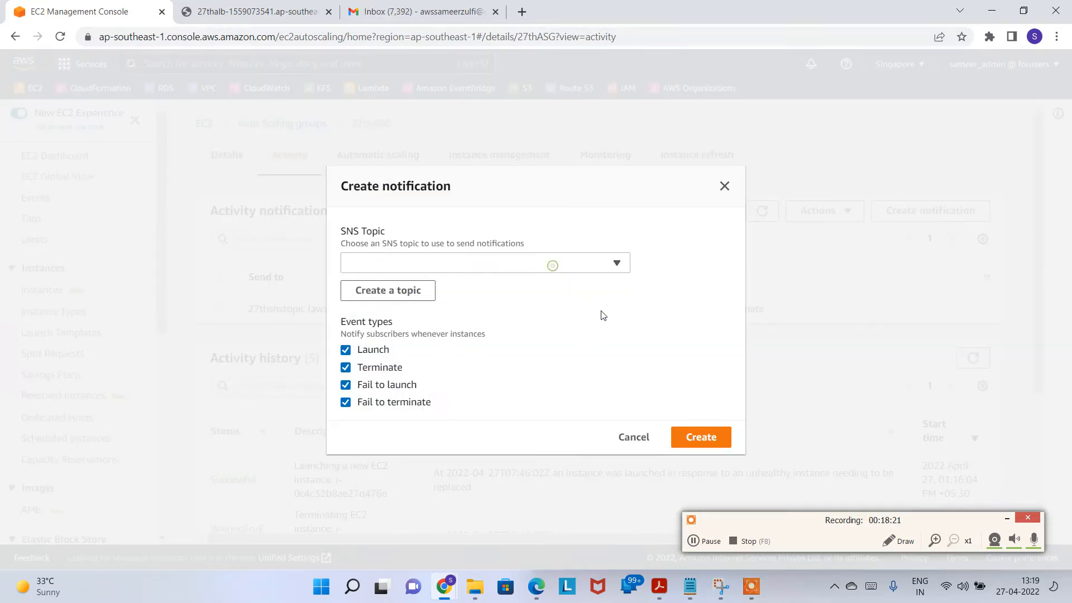
click(415, 269)
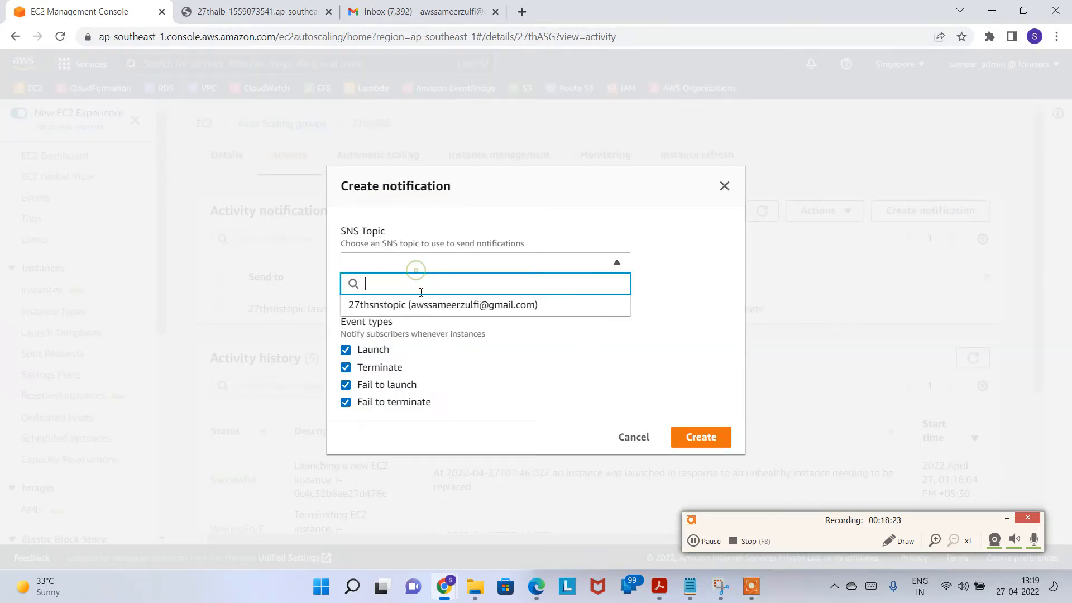
click(421, 291)
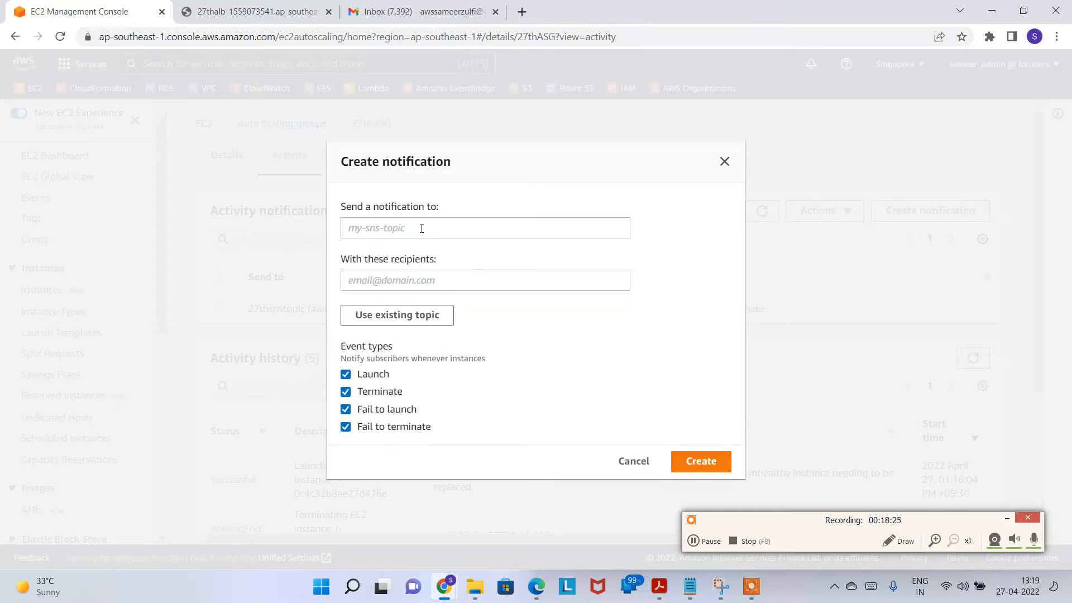
click(421, 228)
text(2)
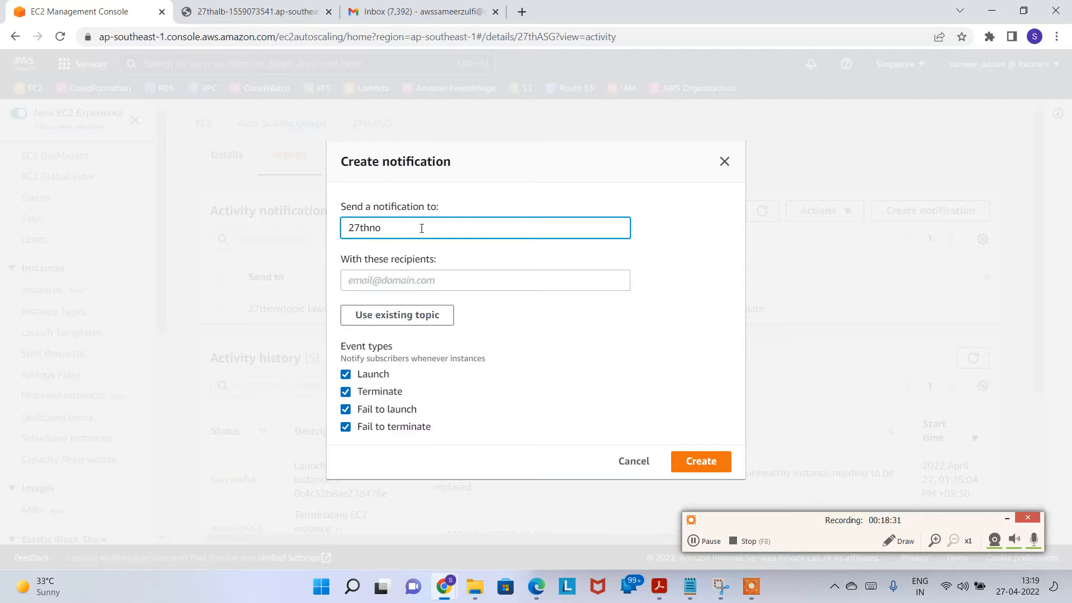
text(7thgmailnotif)
click(439, 280)
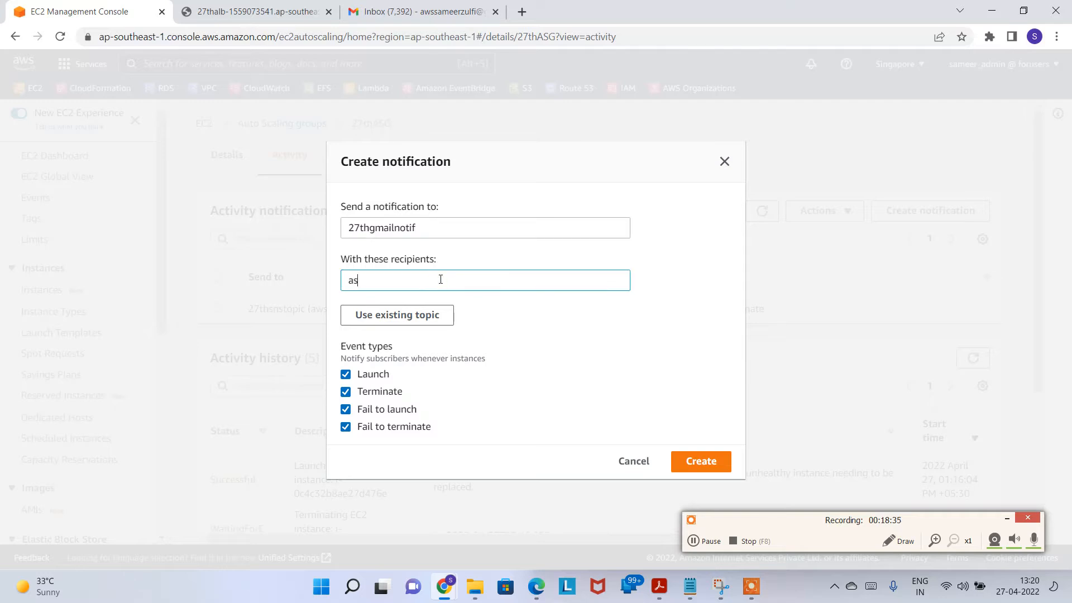
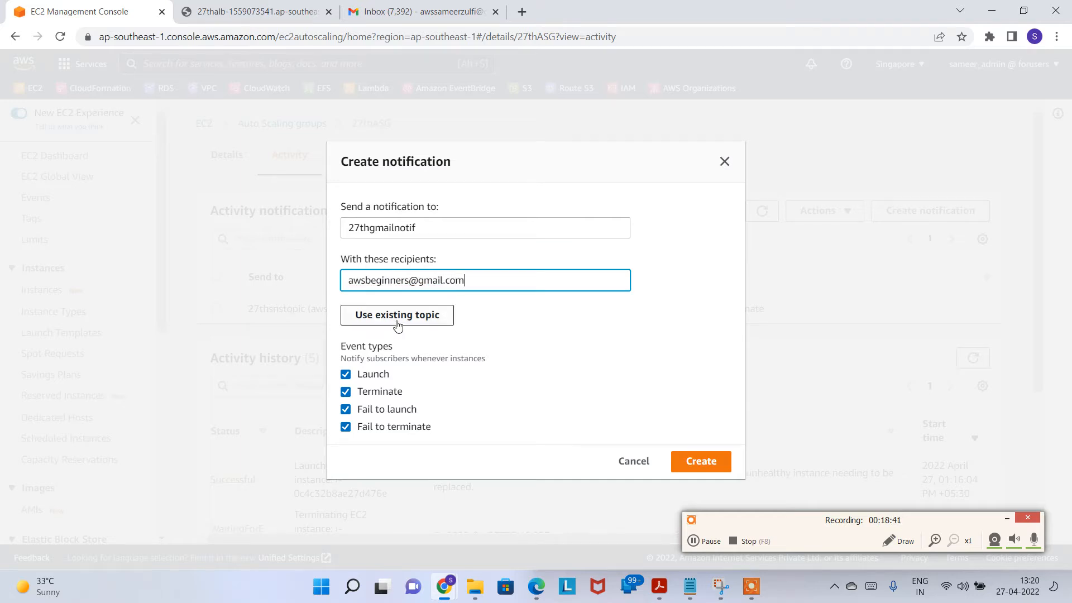
click(679, 460)
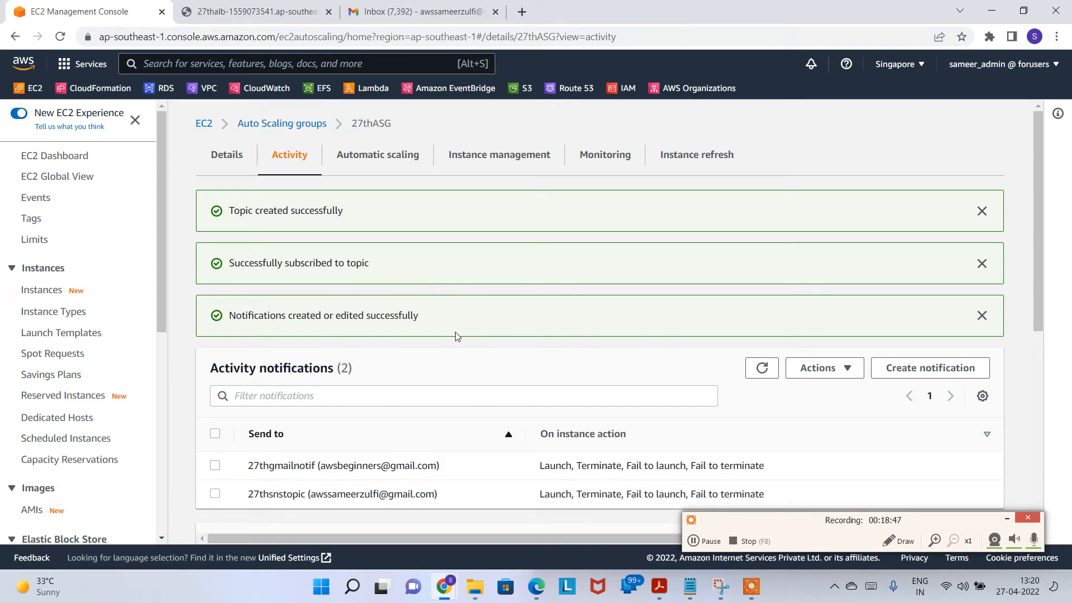
Step: Check the recipient address of the new 27thgmailnotif notification
scroll(484, 391, down, 4)
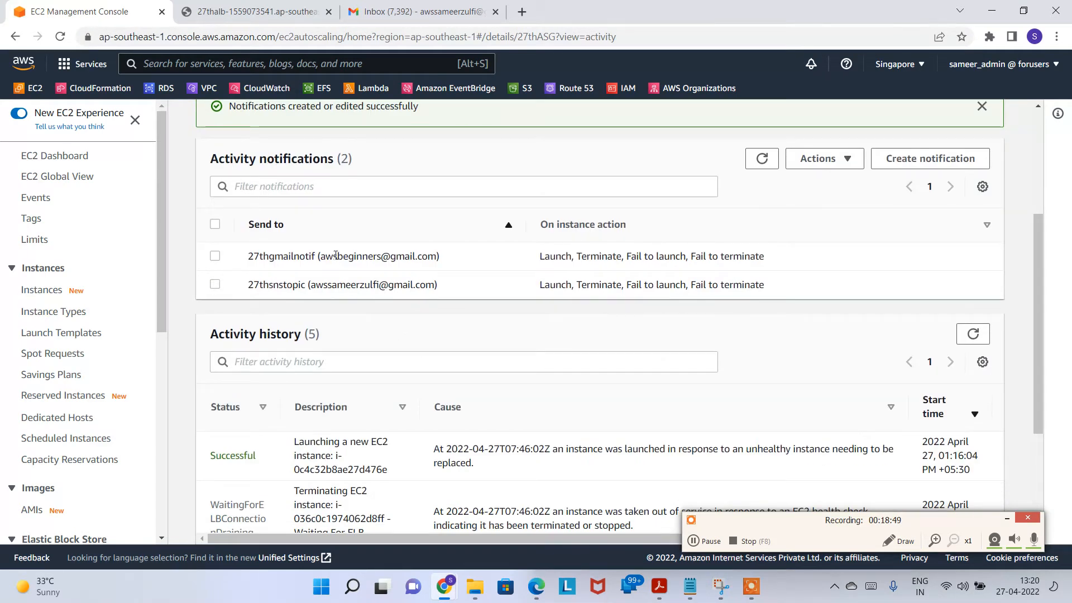
drag(333, 256, 443, 256)
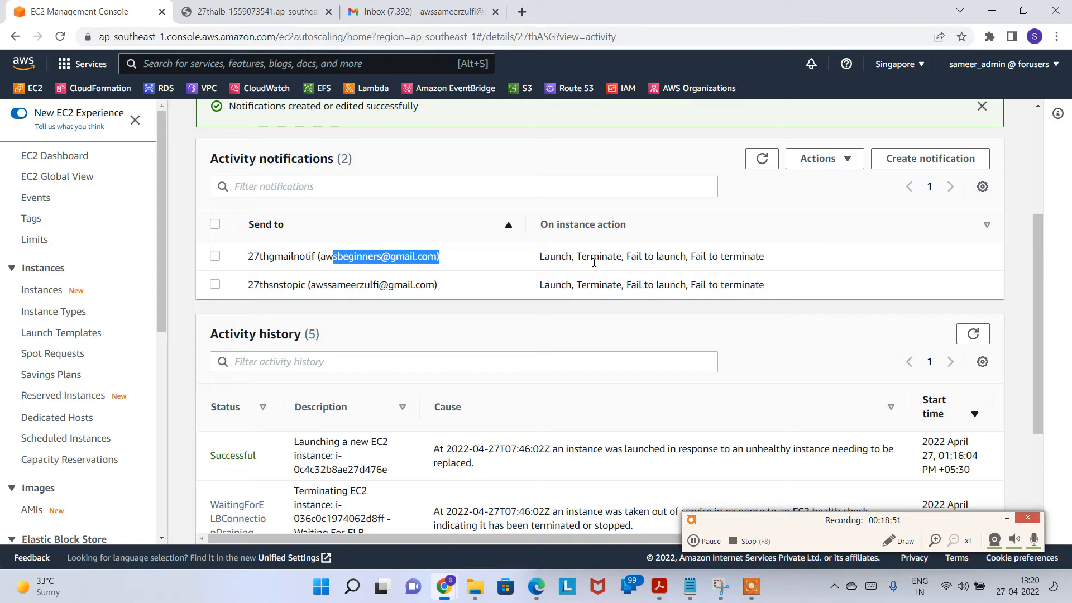
click(416, 6)
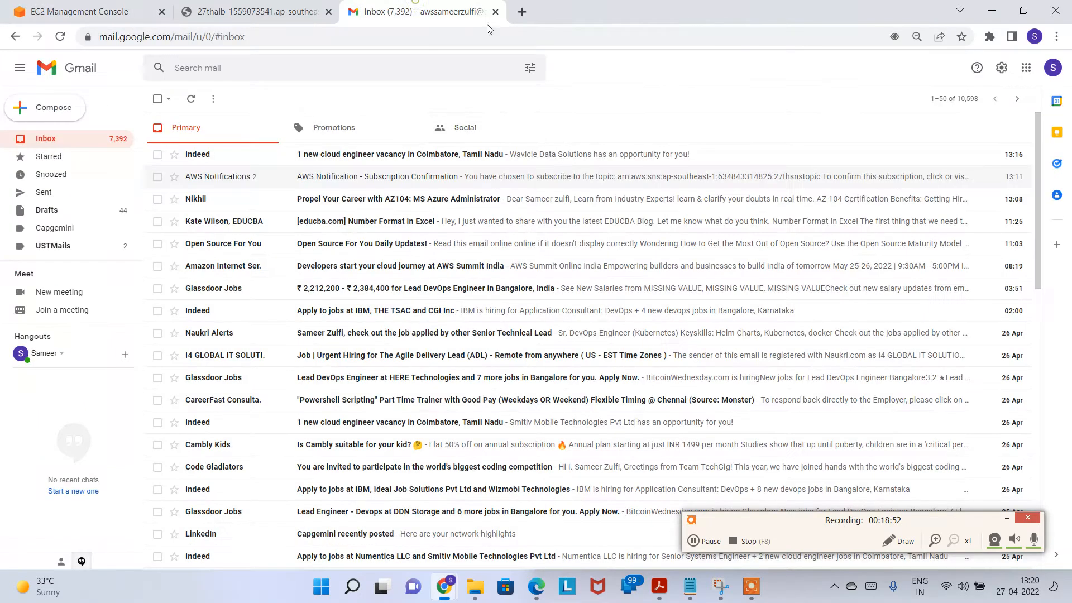
Step: Open the second Google account's inbox and confirm the 27thgmailnotif subscription from its confirmation email
click(1052, 68)
click(945, 231)
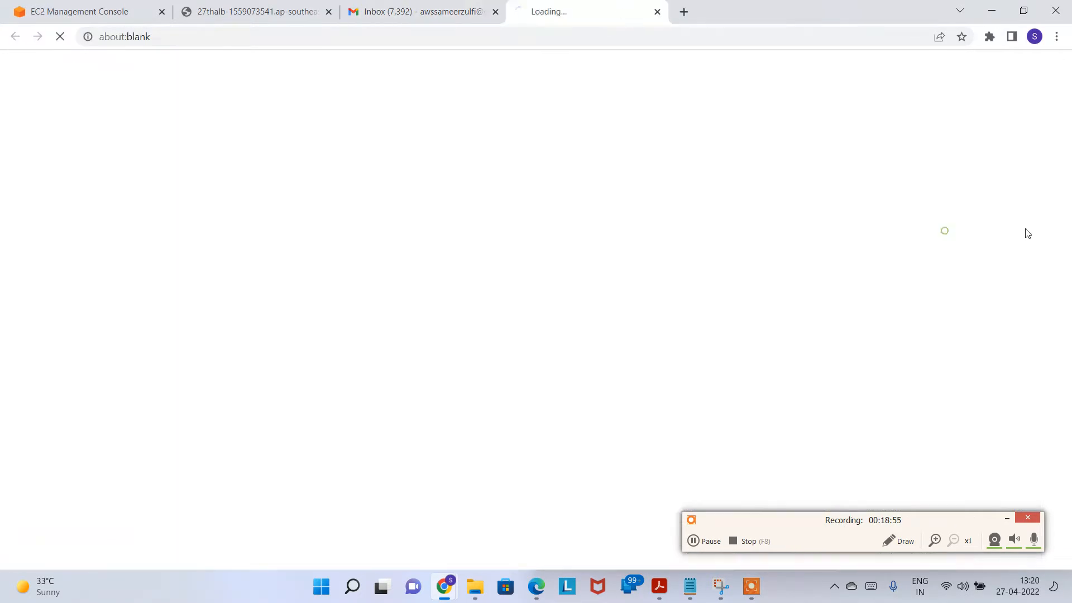
click(448, 17)
click(586, 11)
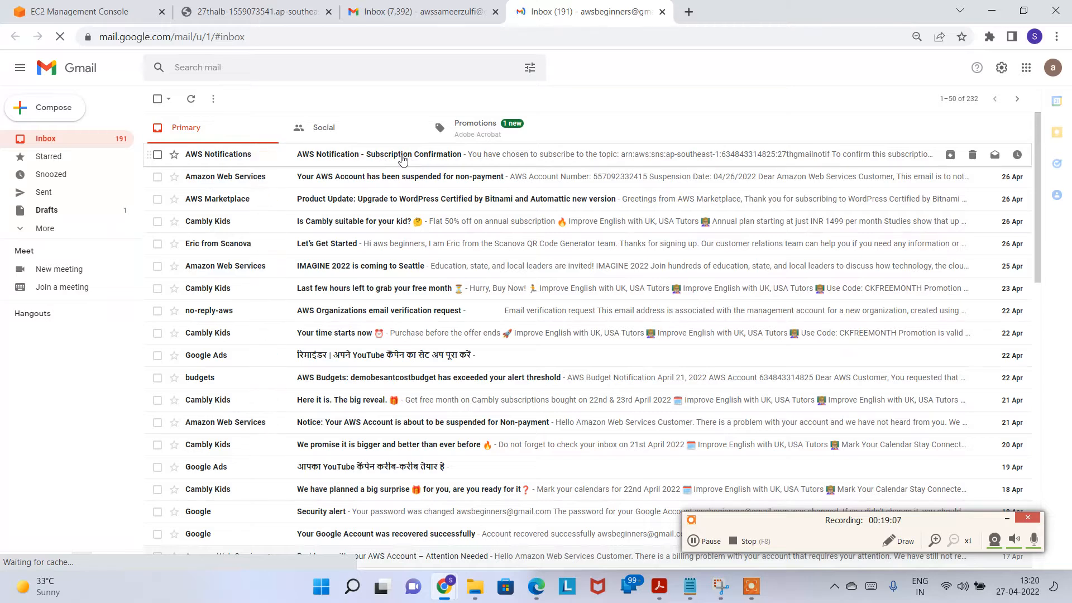
click(397, 160)
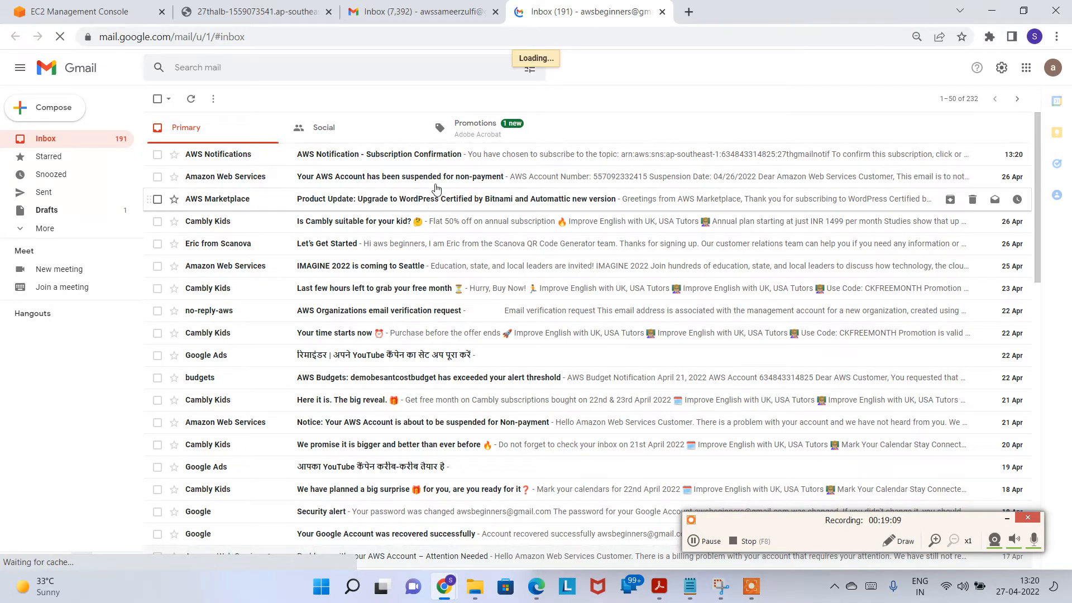
click(698, 544)
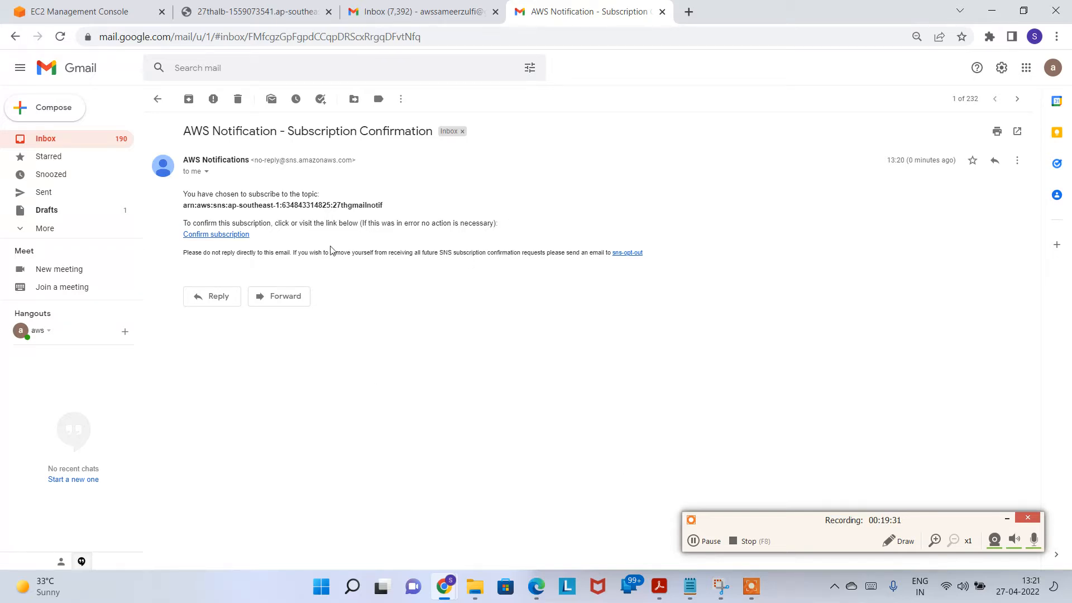
click(220, 239)
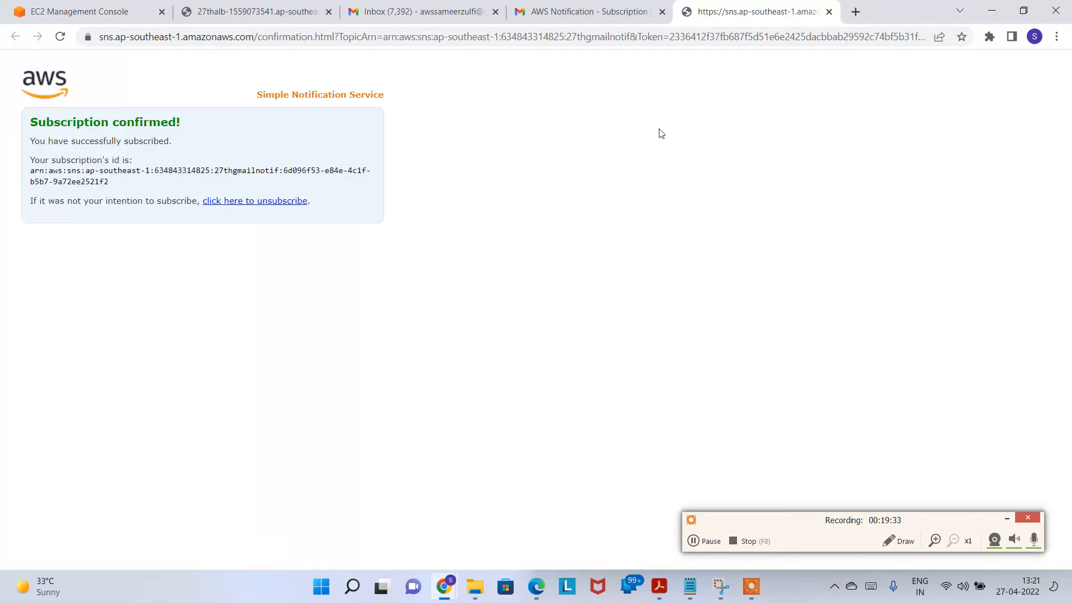
click(829, 11)
Step: Open the 'Auto Scaling: termination for group 27thASG' email and highlight the group name and terminated-instance line
click(157, 99)
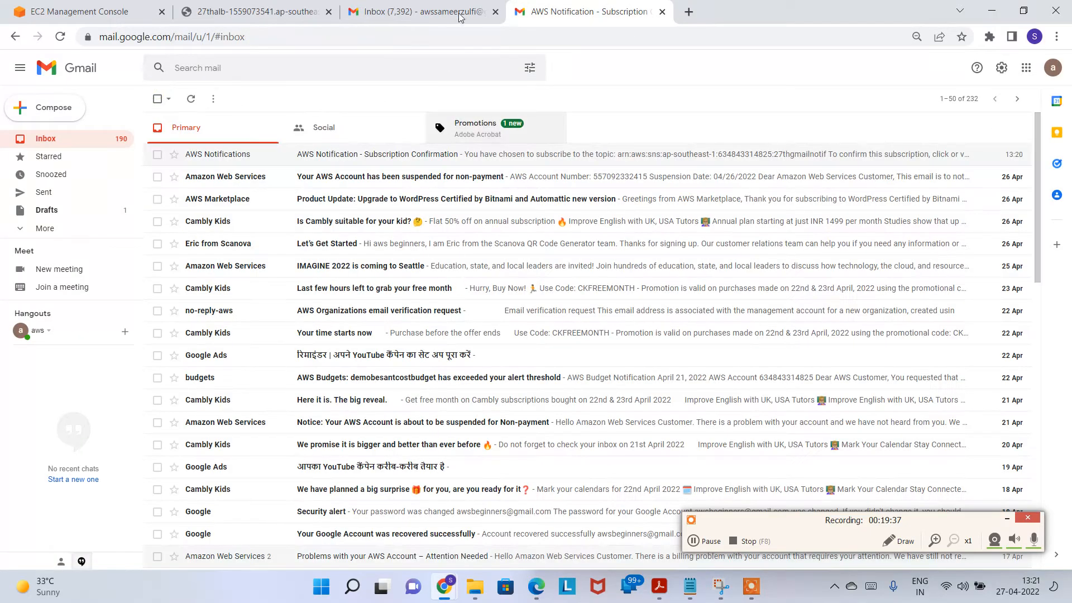
click(419, 11)
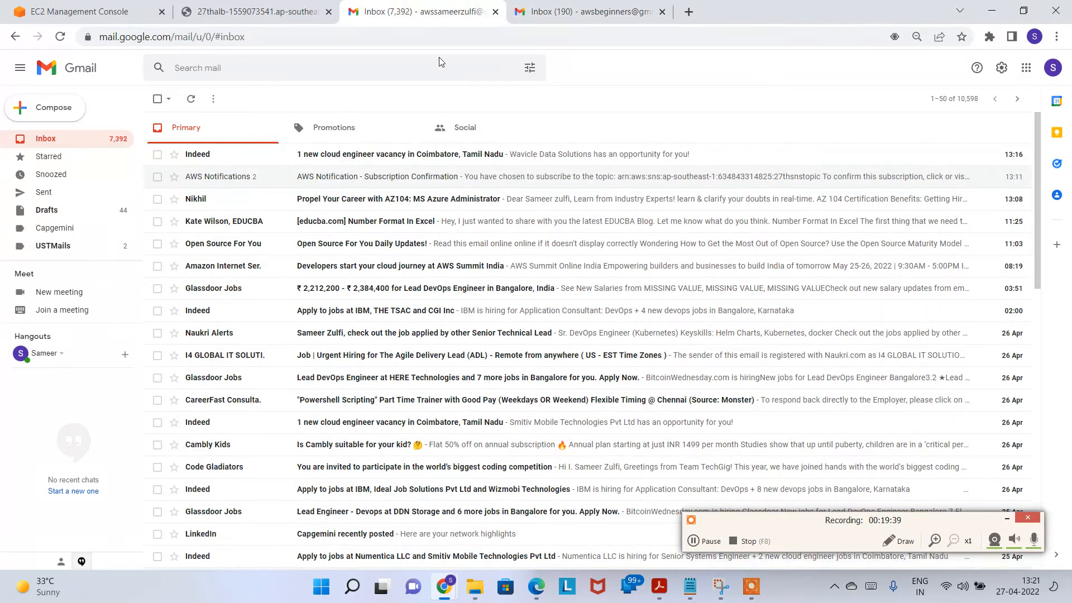
click(548, 9)
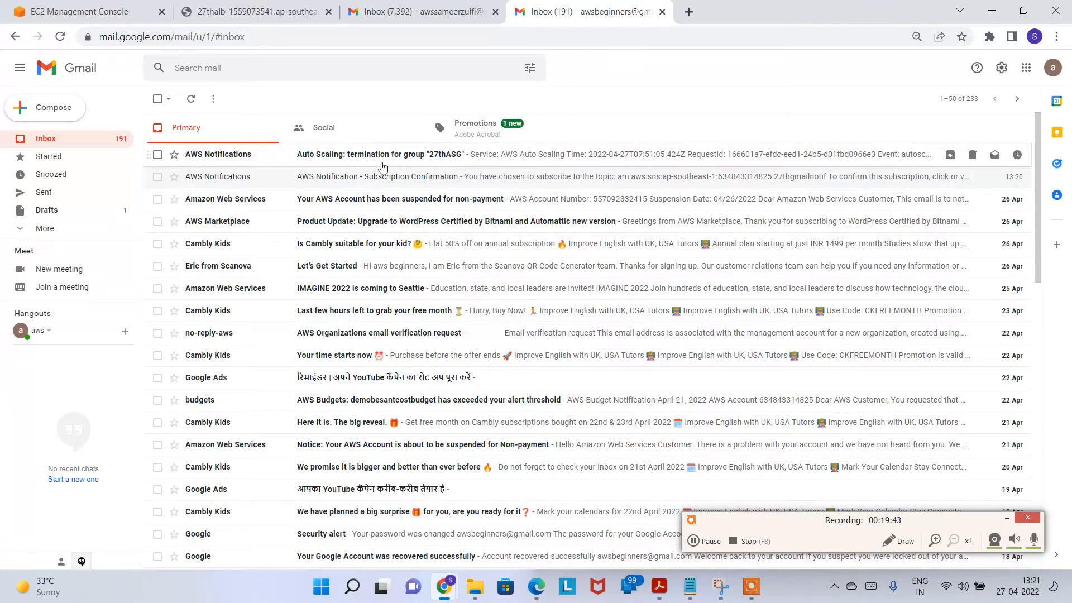
click(424, 161)
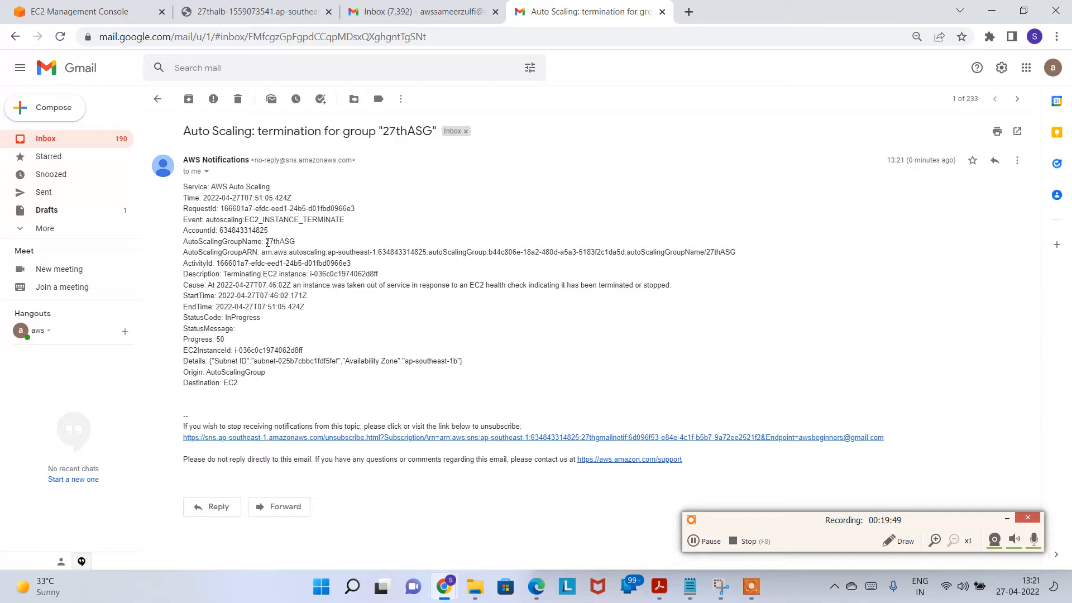
drag(271, 241, 285, 242)
drag(224, 274, 340, 271)
Step: Open the EC2 instances list and copy the terminated instance ID i-036c0c1974062d8ff
click(112, 10)
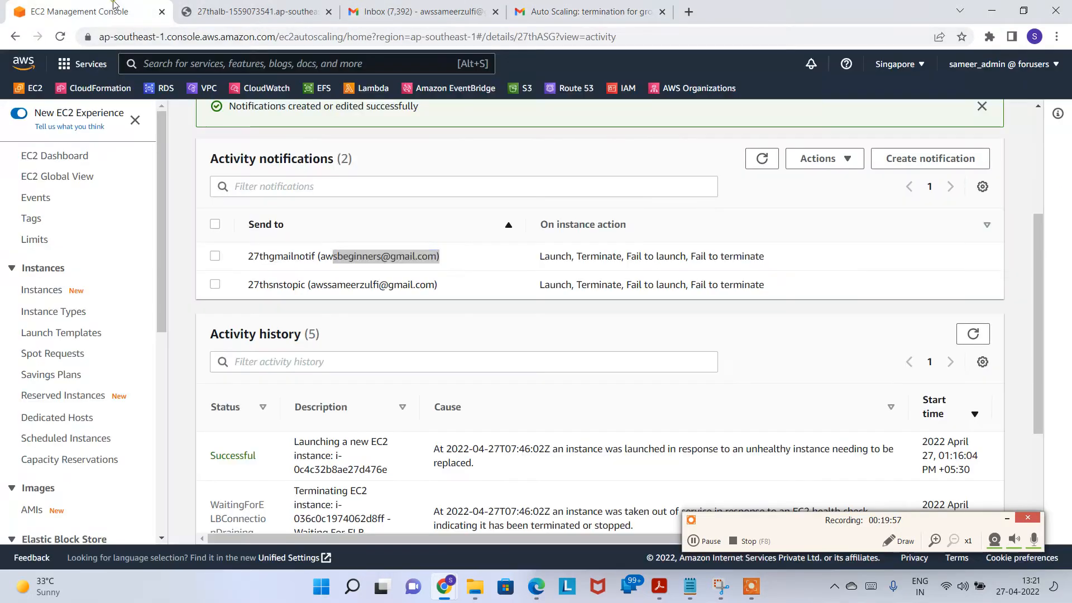
click(46, 291)
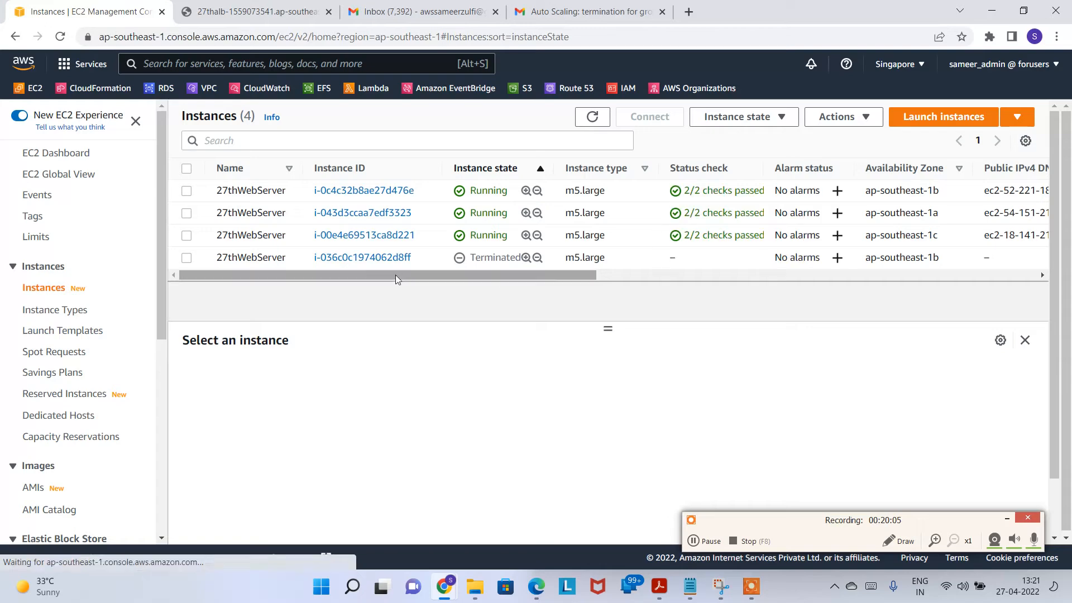
drag(424, 255, 317, 262)
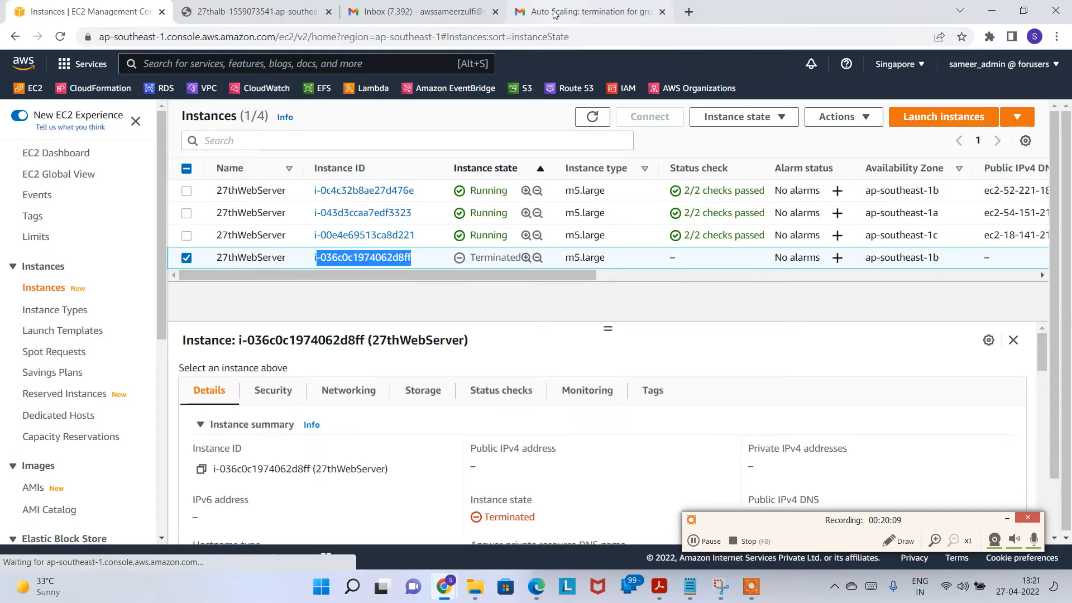
key(ctrl+4)
click(421, 12)
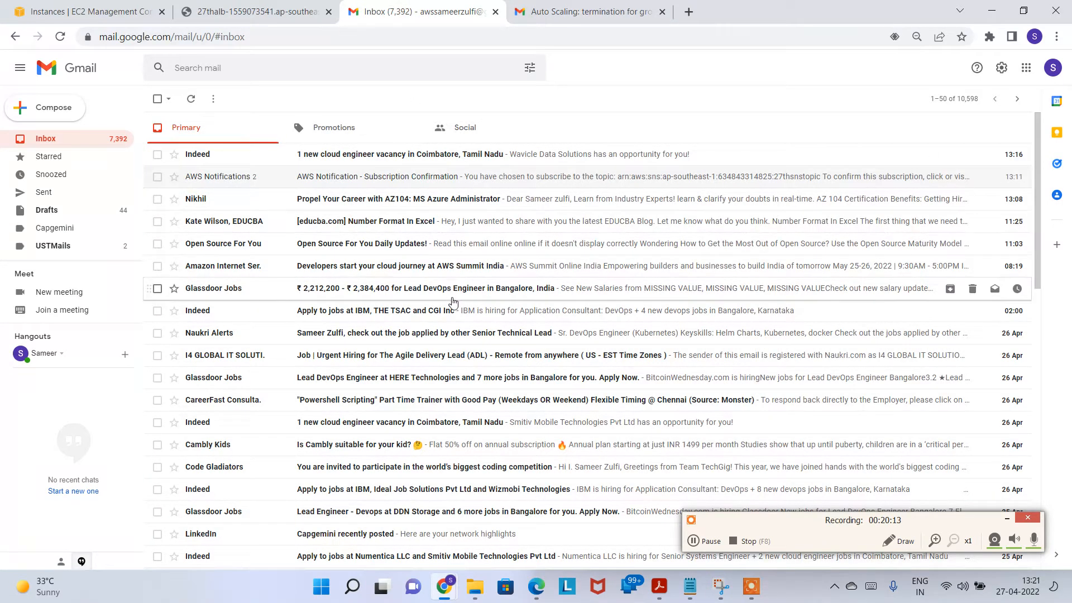
Step: Close the extra Gmail tab and read the Cause line of the 27thASG termination email
click(496, 11)
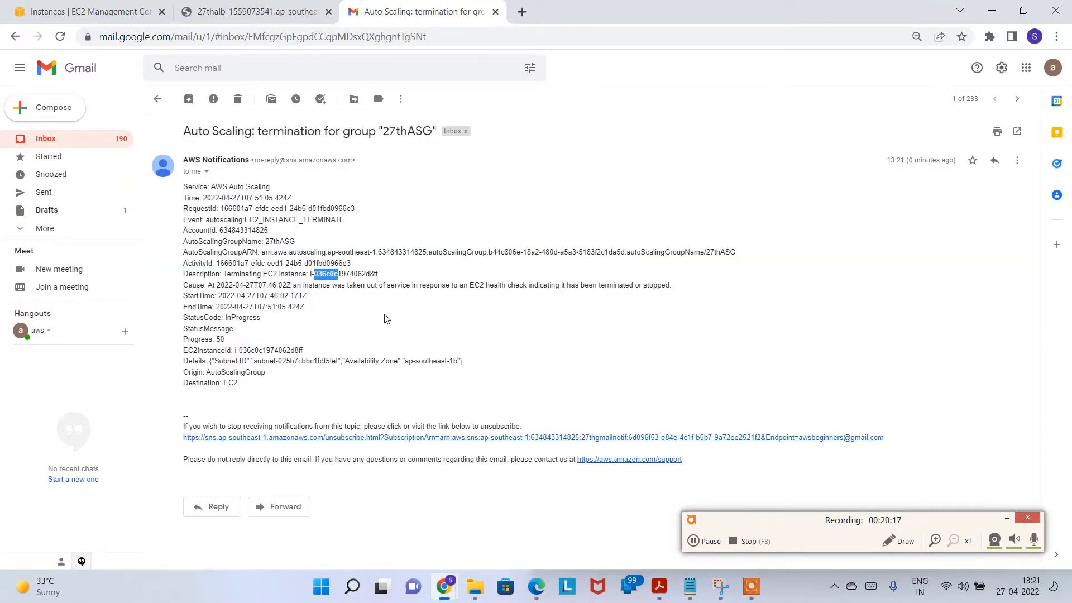
click(311, 273)
click(158, 98)
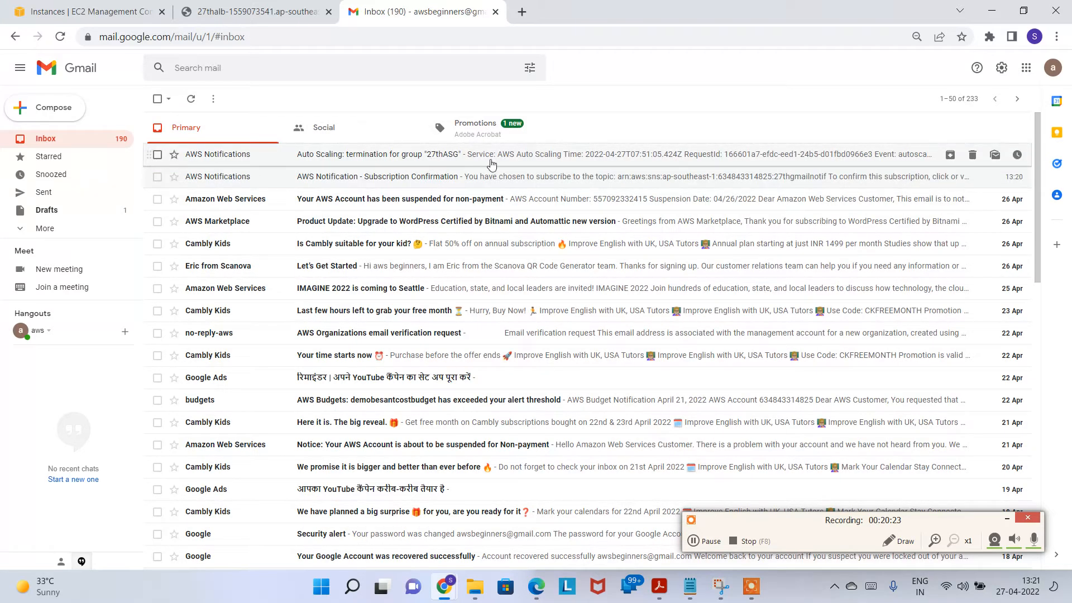
click(347, 157)
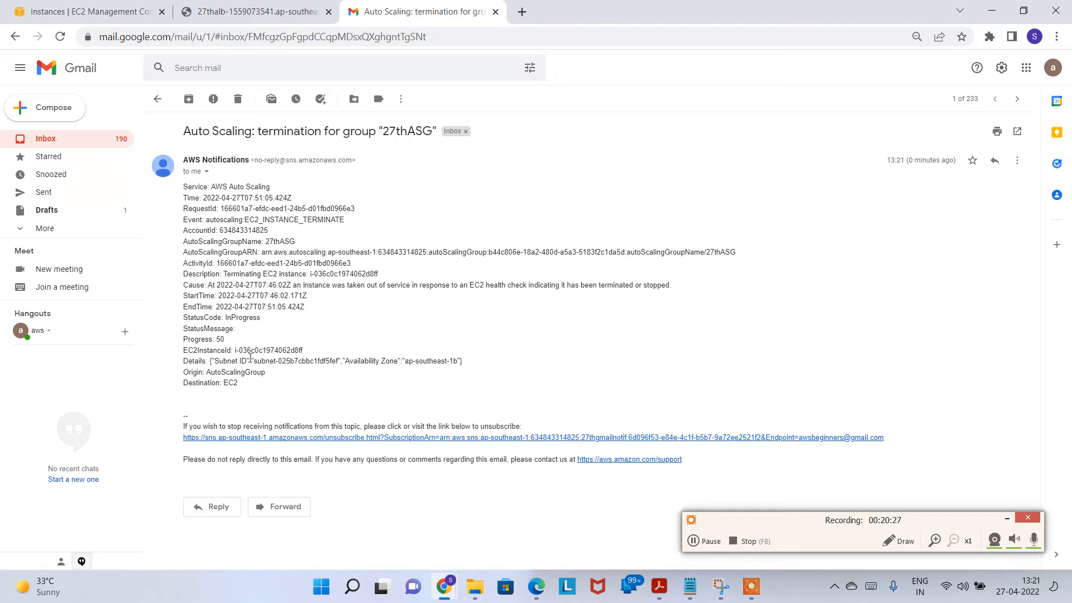
drag(224, 339, 202, 339)
drag(252, 314, 320, 306)
click(408, 299)
drag(389, 284, 663, 285)
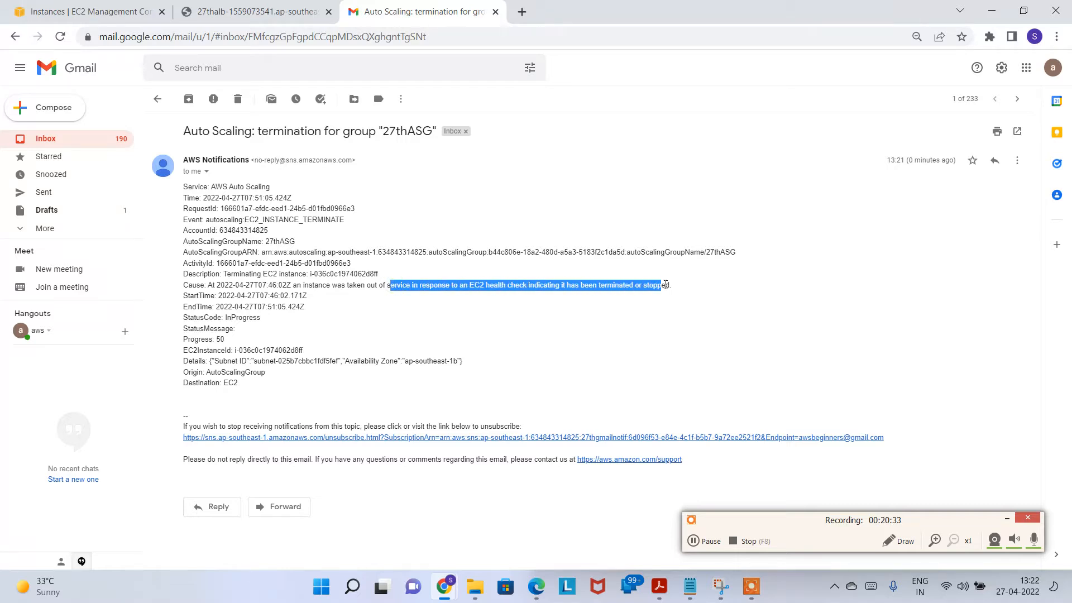
click(495, 310)
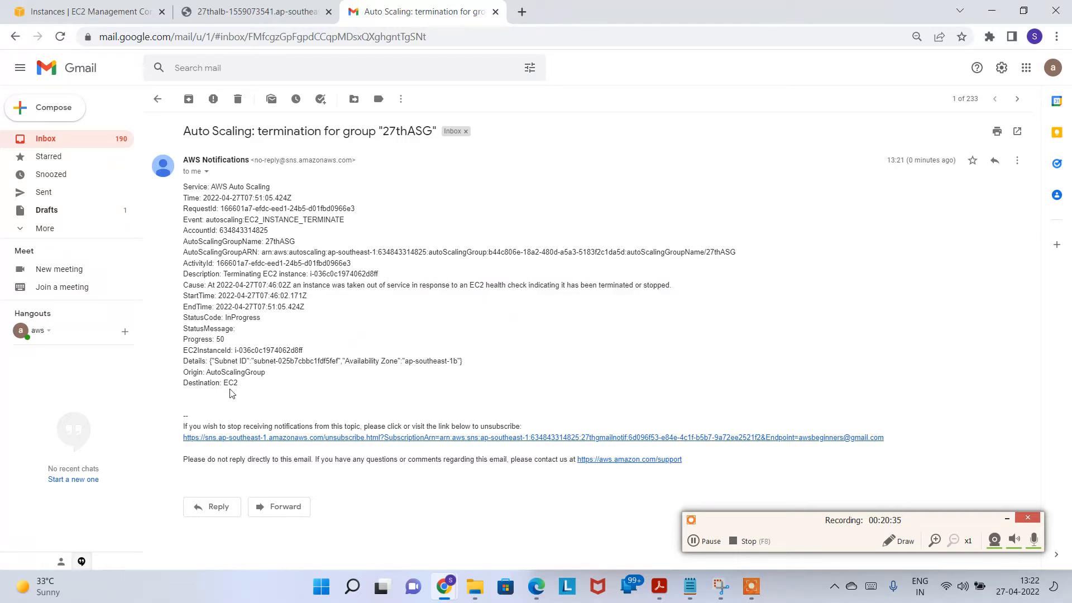
click(157, 98)
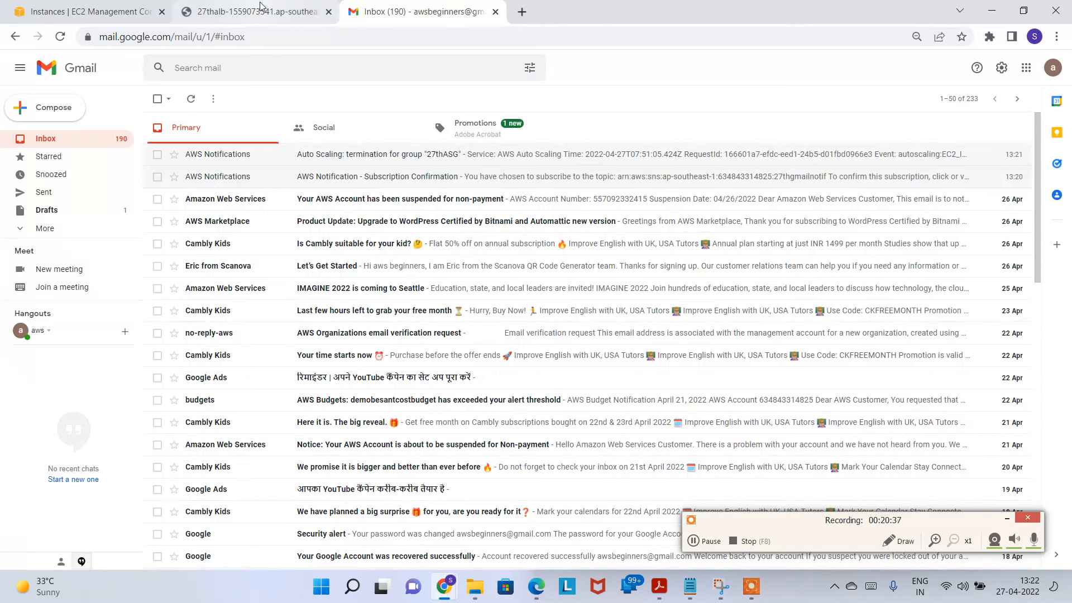
Step: Open an EC2 Instance Connect terminal on running instance i-0c4c32b8ae27d476e
click(244, 12)
click(84, 12)
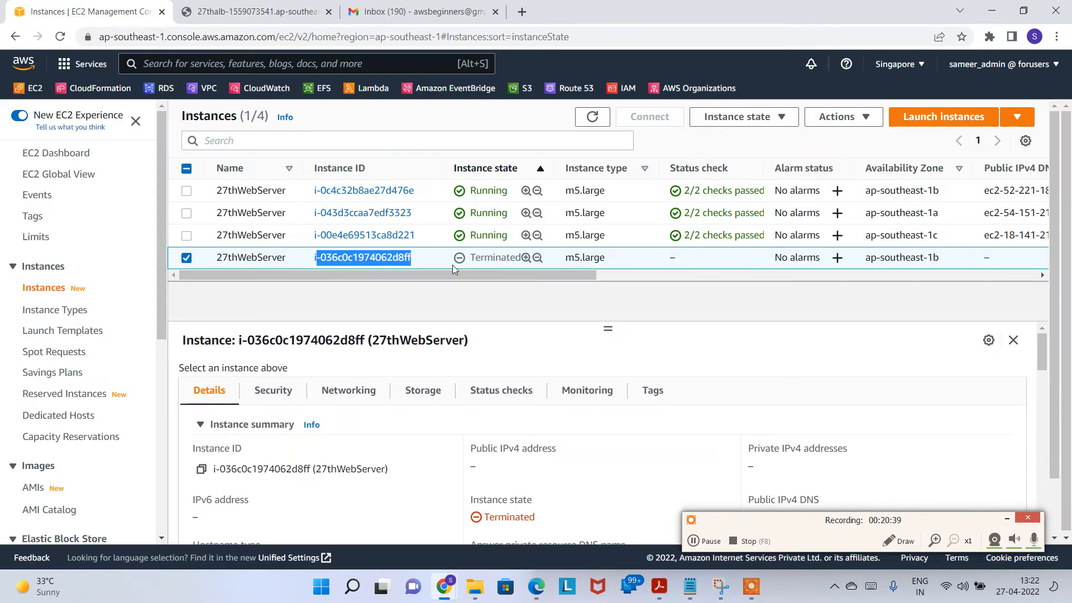
click(240, 191)
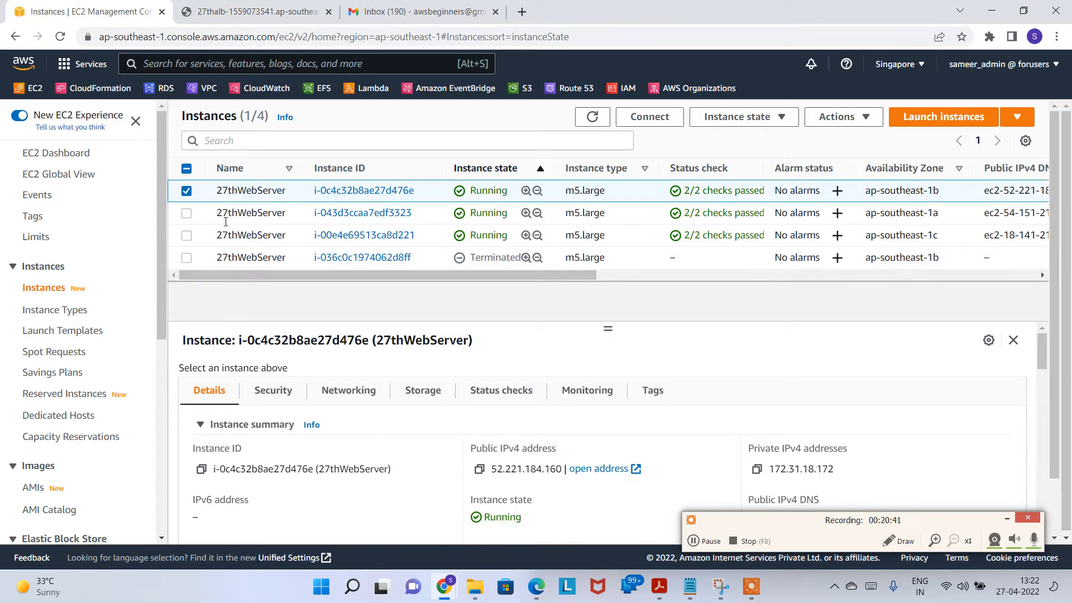
click(630, 125)
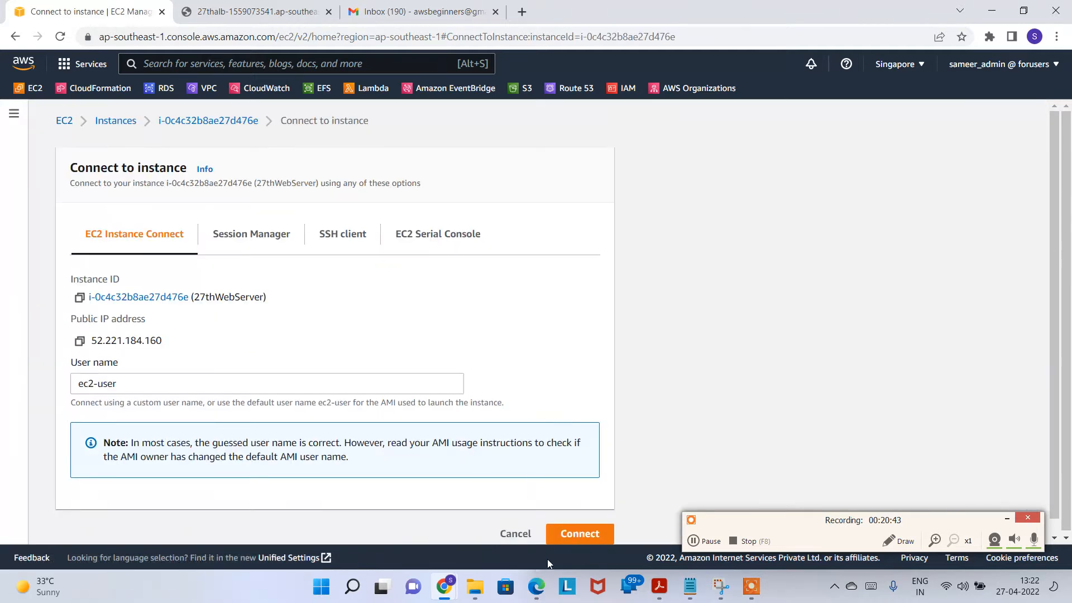
click(578, 528)
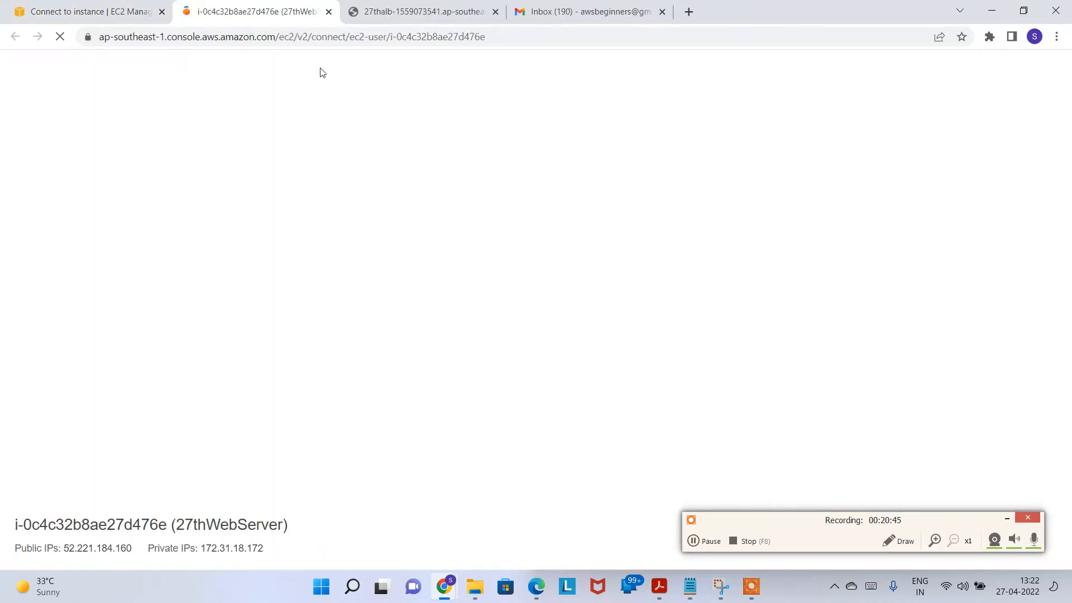
click(112, 12)
click(116, 123)
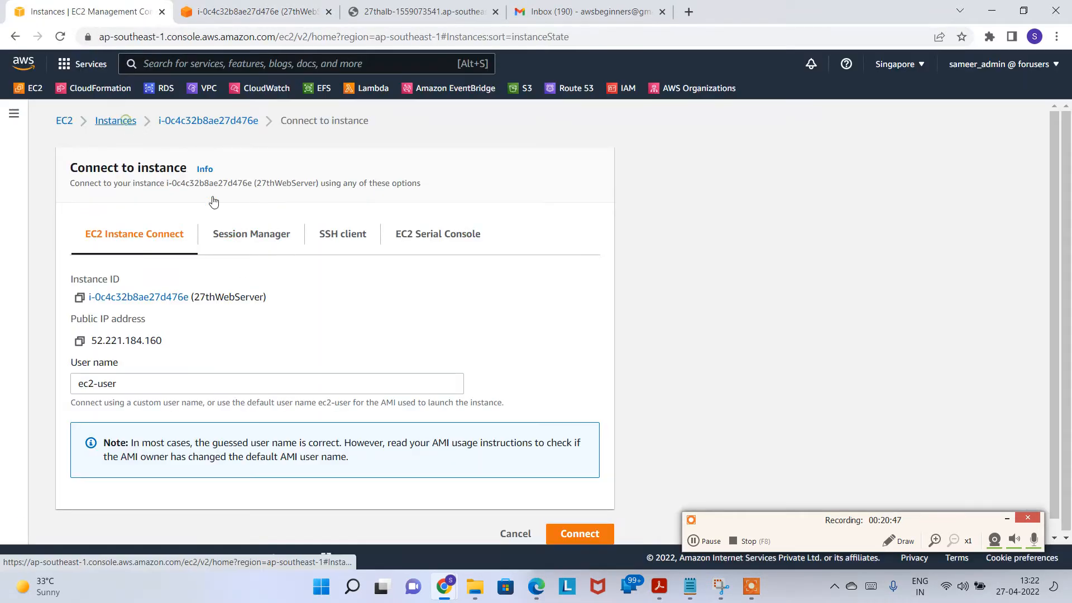
Step: Open an Instance Connect terminal on i-043d3ccaa7edf3323 and detach the console into its own window
click(263, 215)
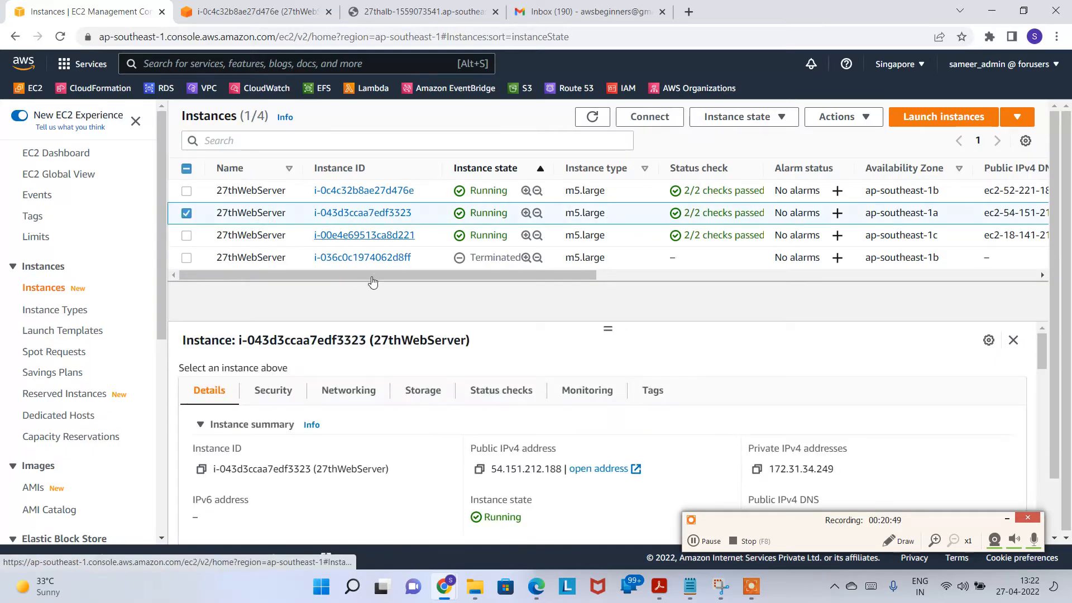
click(659, 119)
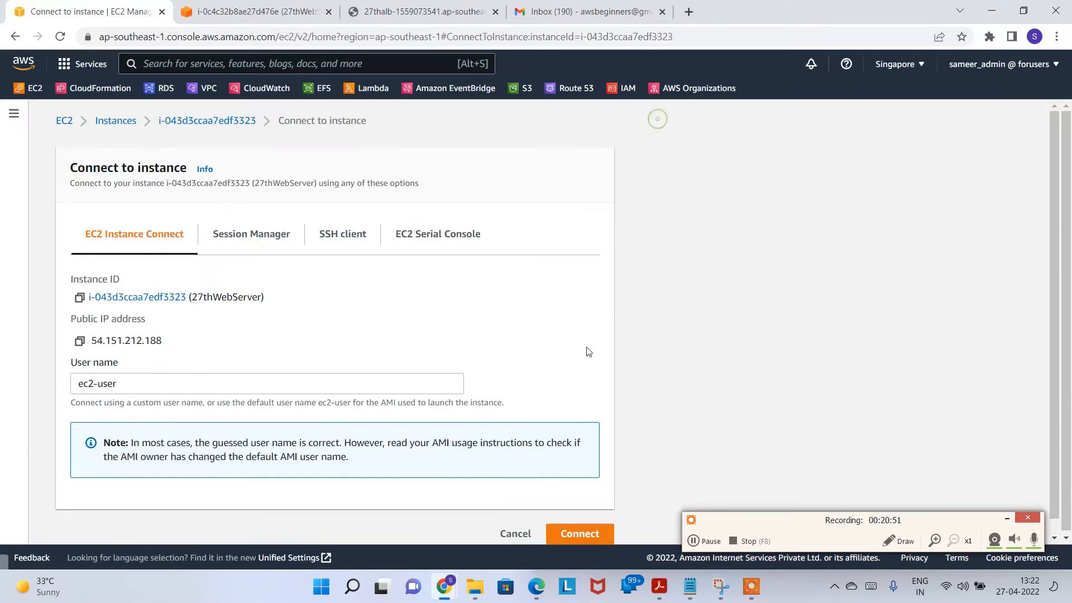
click(581, 533)
drag(119, 11, 270, 208)
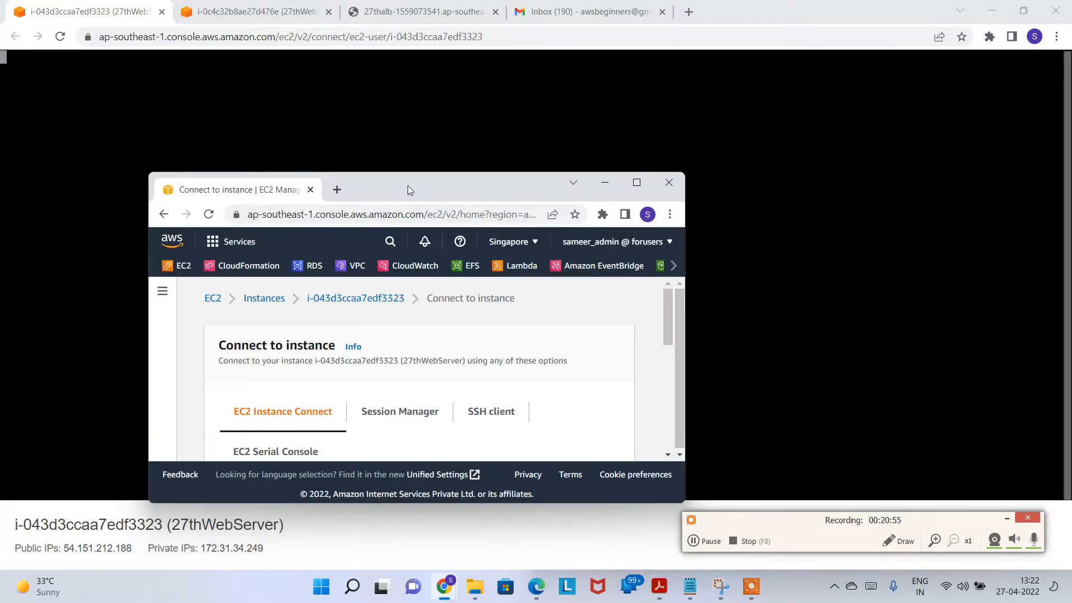
double_click(408, 187)
click(111, 130)
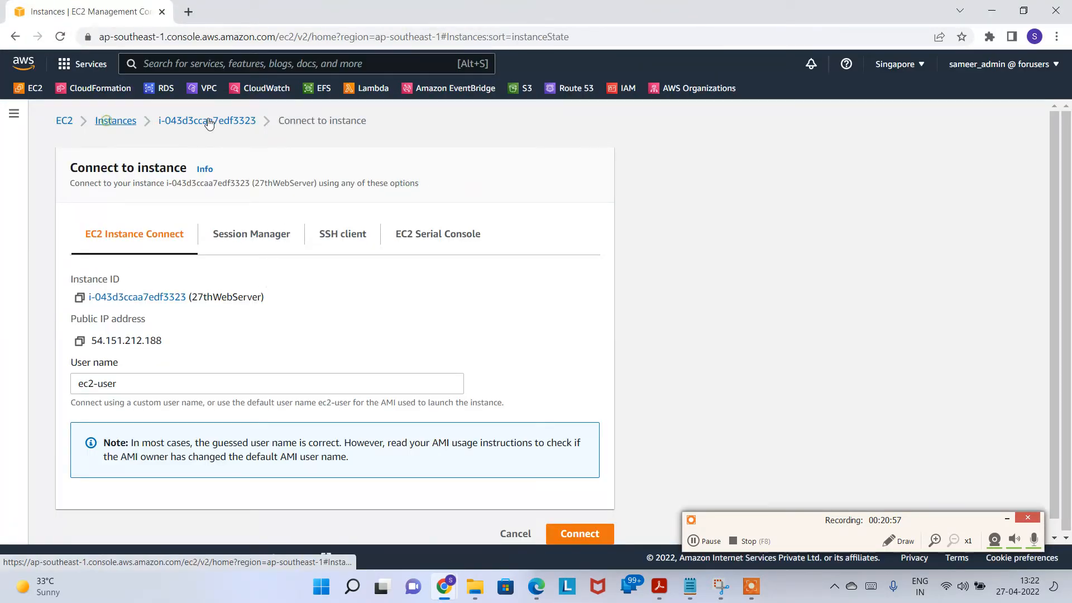
drag(386, 11, 270, 1)
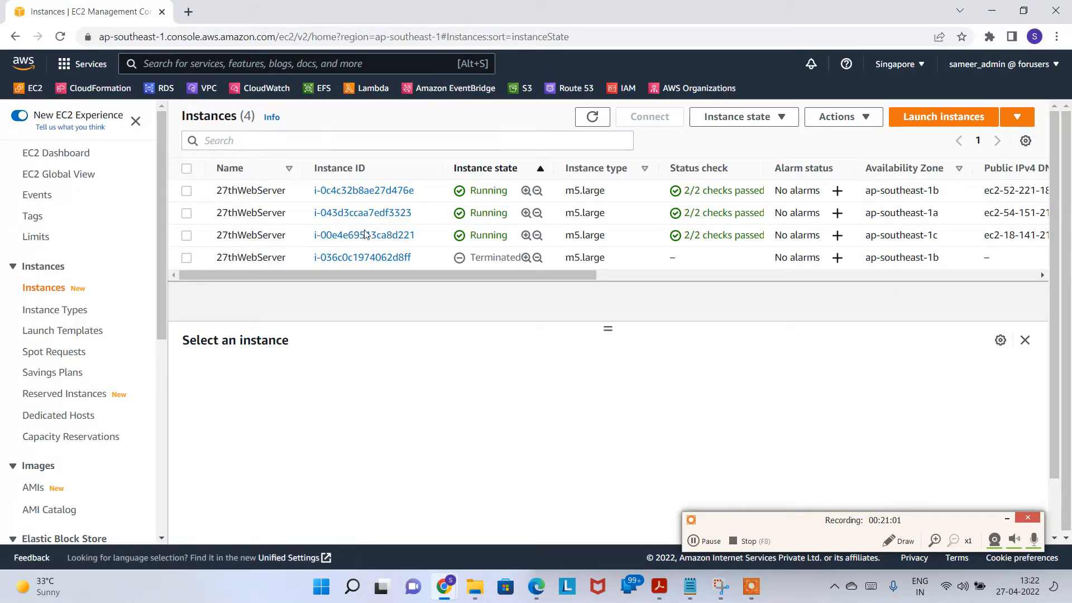
Step: Open an Instance Connect terminal on i-00e4e69513ca8d221 and gather all terminals into one maximised window
click(259, 235)
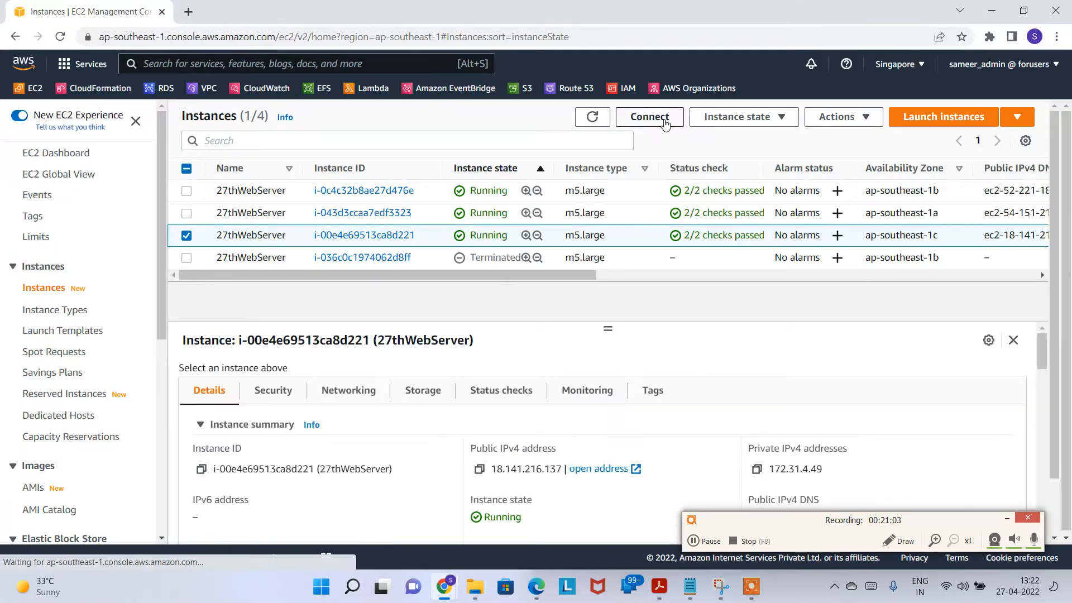
click(649, 117)
click(579, 537)
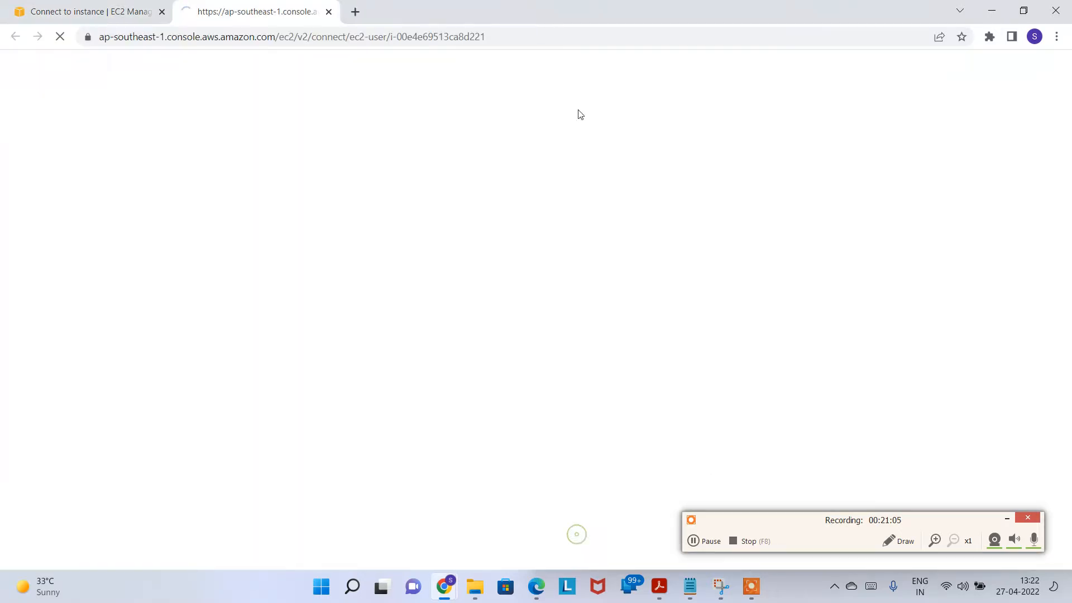
drag(450, 17, 659, 163)
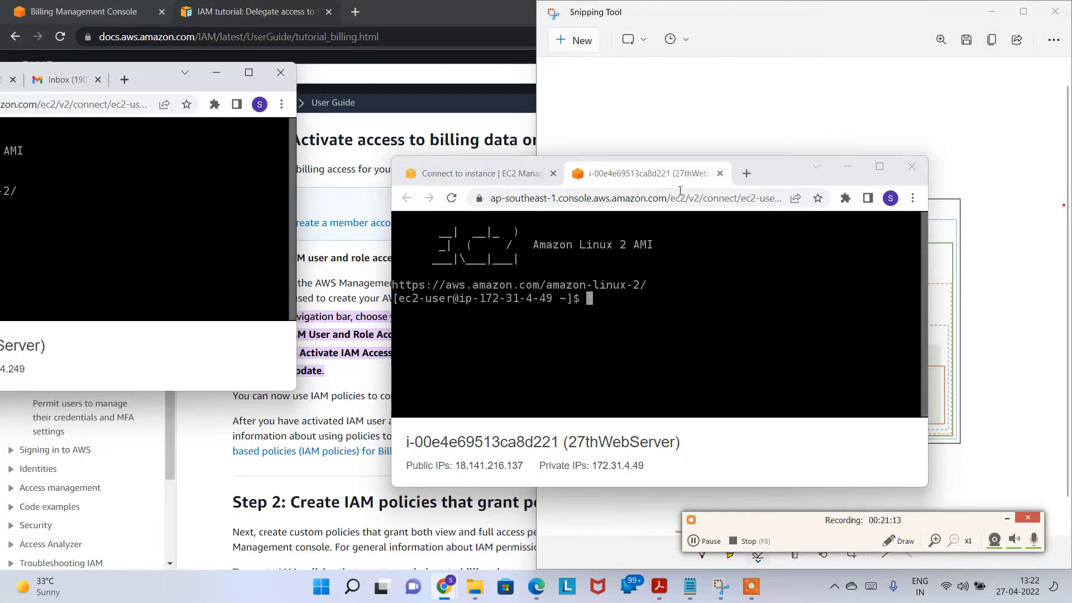
drag(651, 173, 84, 84)
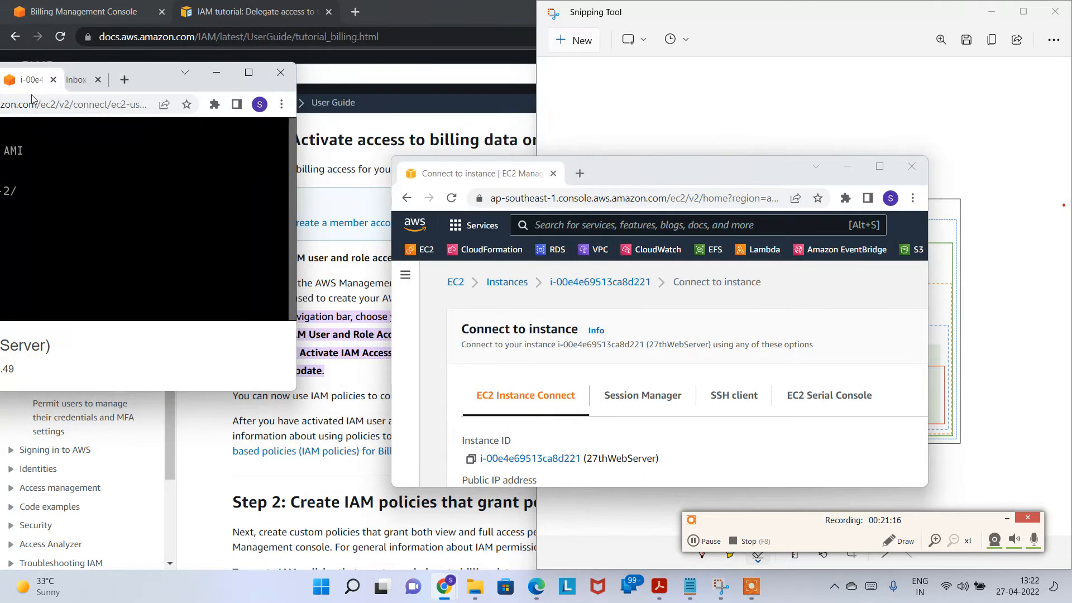
click(912, 166)
click(248, 73)
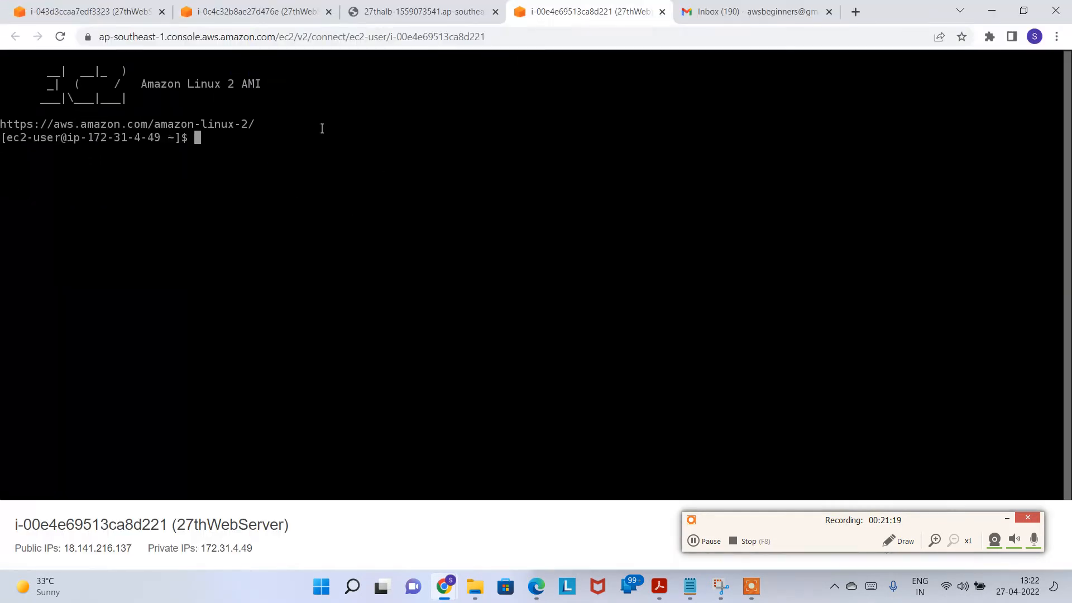
Step: Check the load balancer page, then run top on the i-043d3ccaa7edf3323 terminal
click(409, 15)
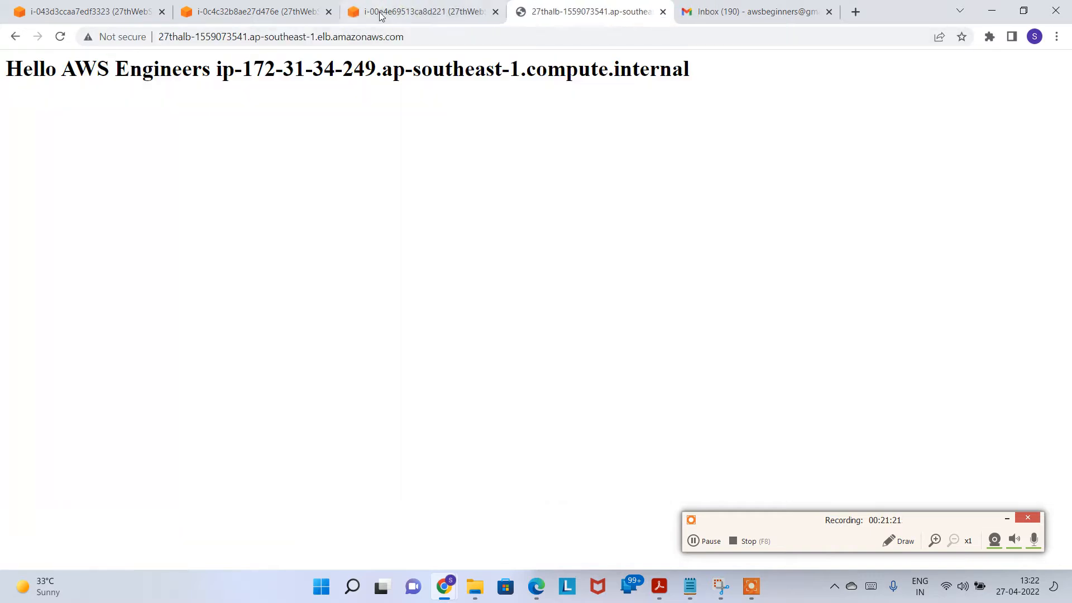
click(90, 11)
click(229, 10)
click(399, 7)
click(89, 11)
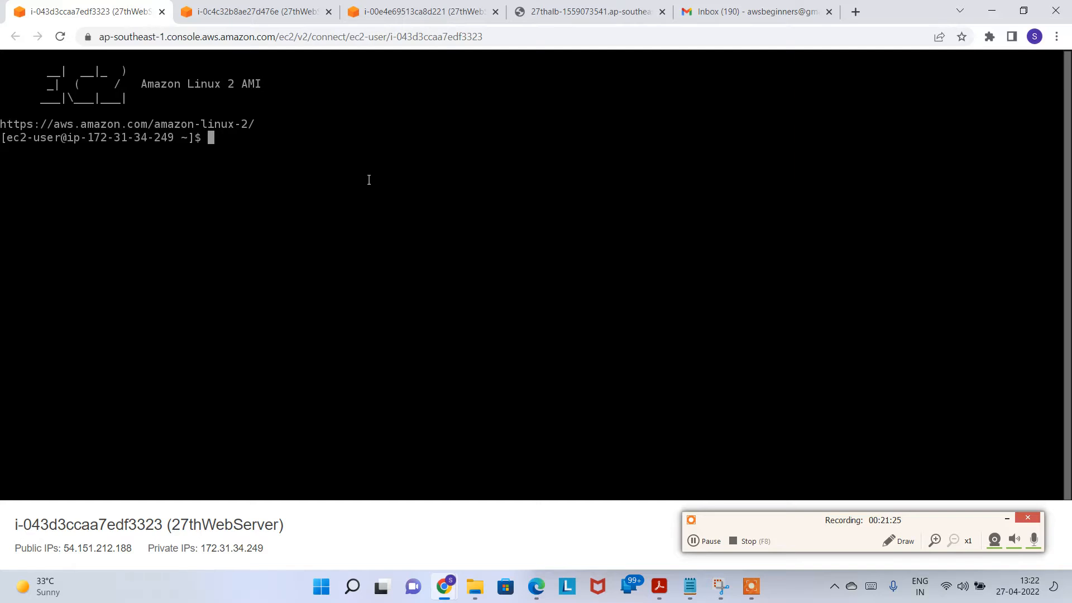
text(top)
key(Return)
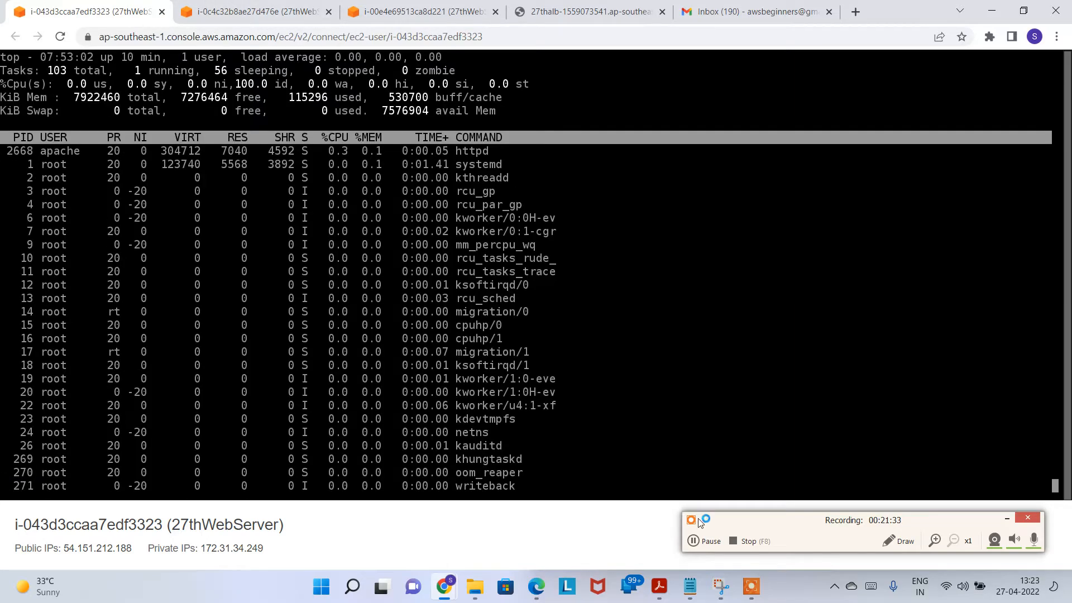
click(898, 541)
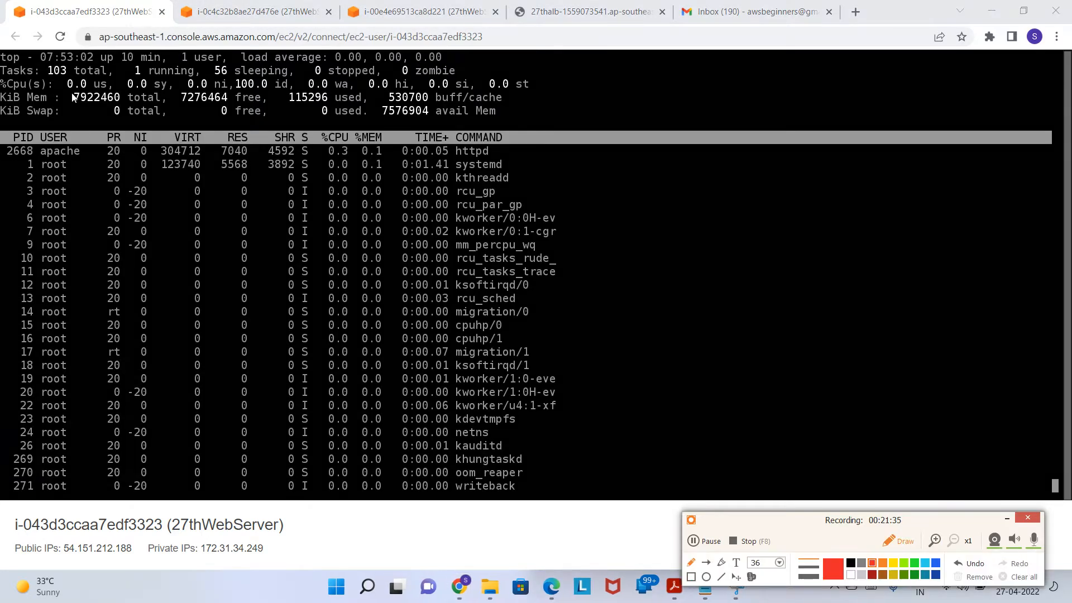
mouse_move(2, 89)
mouse_down()
mouse_move(111, 94)
mouse_move(42, 72)
mouse_move(3, 78)
mouse_up()
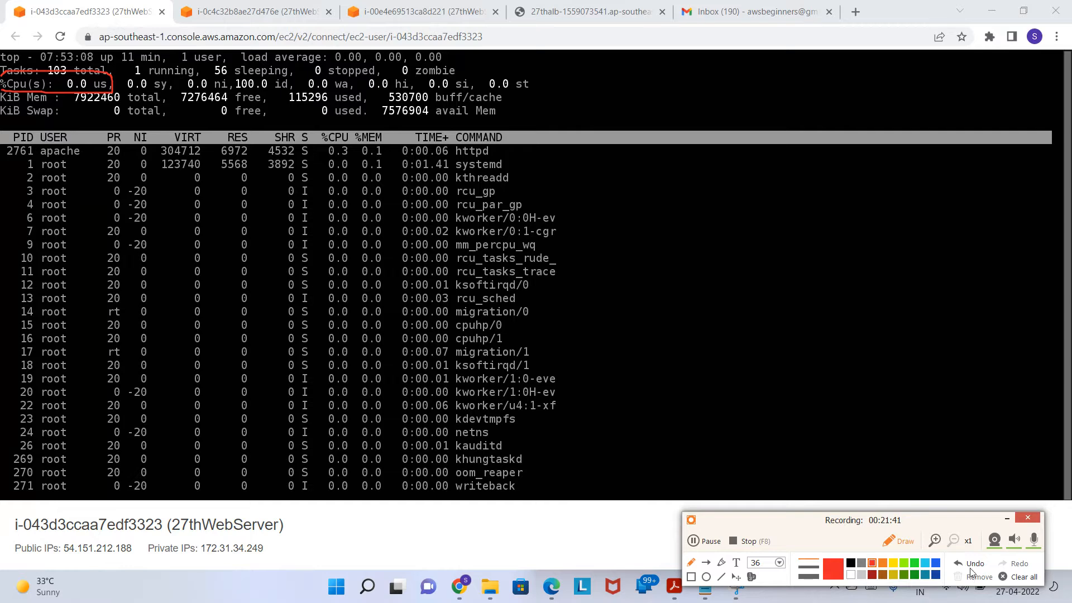
click(898, 541)
Step: Run top on the i-0c4c32b8ae27d476e and i-00e4e69513ca8d221 terminals, showing CPU essentially idle
click(277, 14)
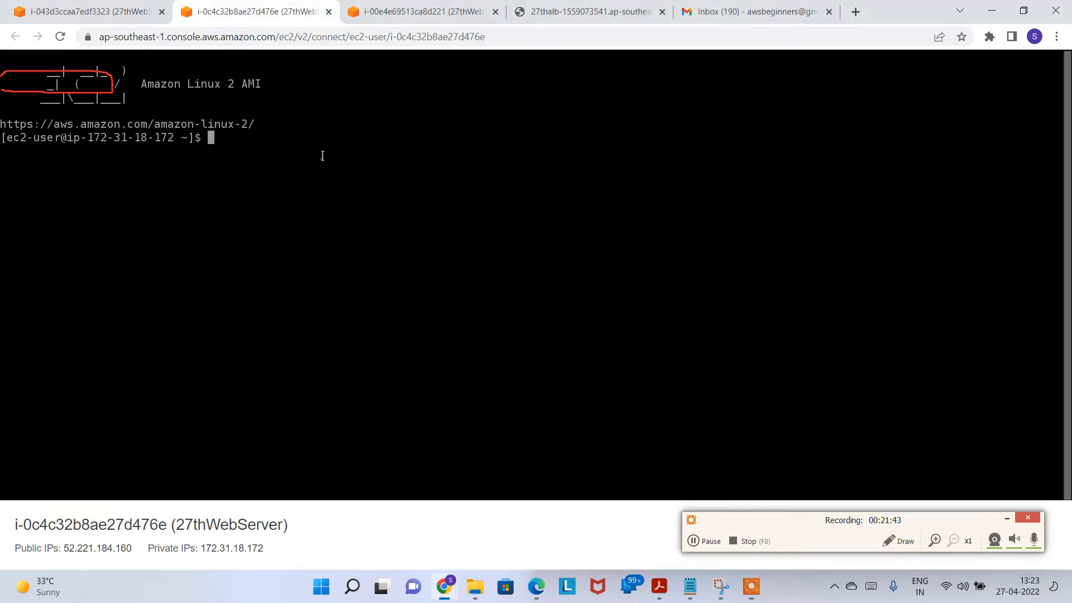
text(top)
key(Return)
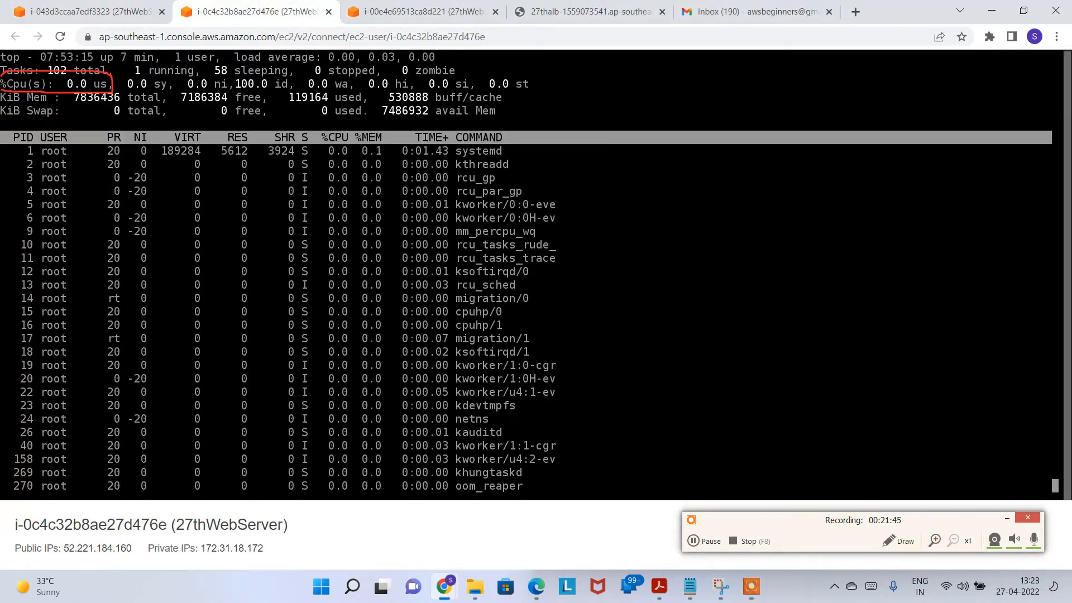
click(403, 10)
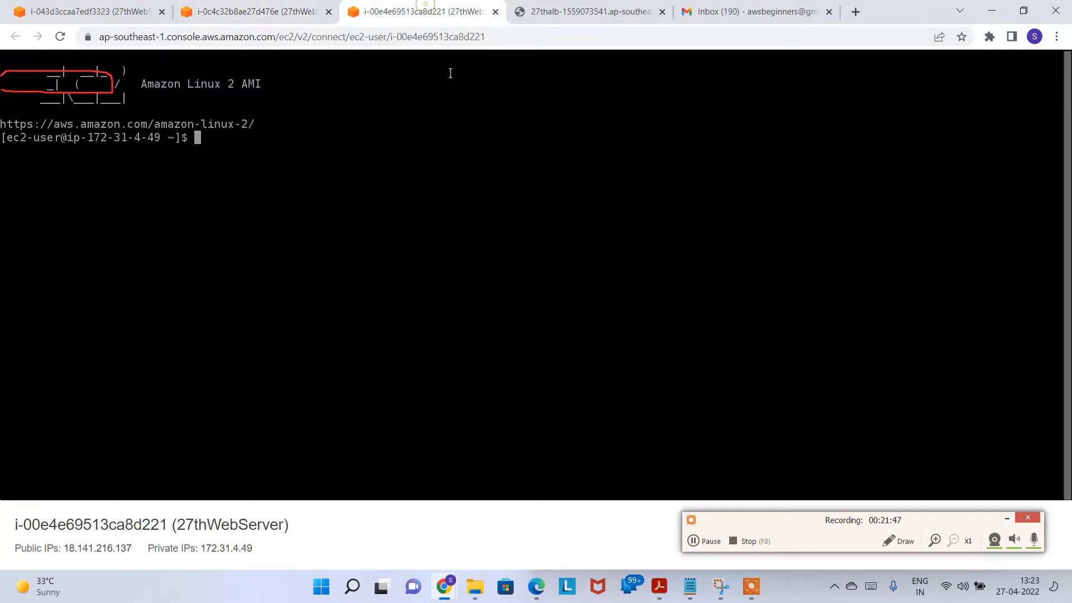
text(top)
key(Return)
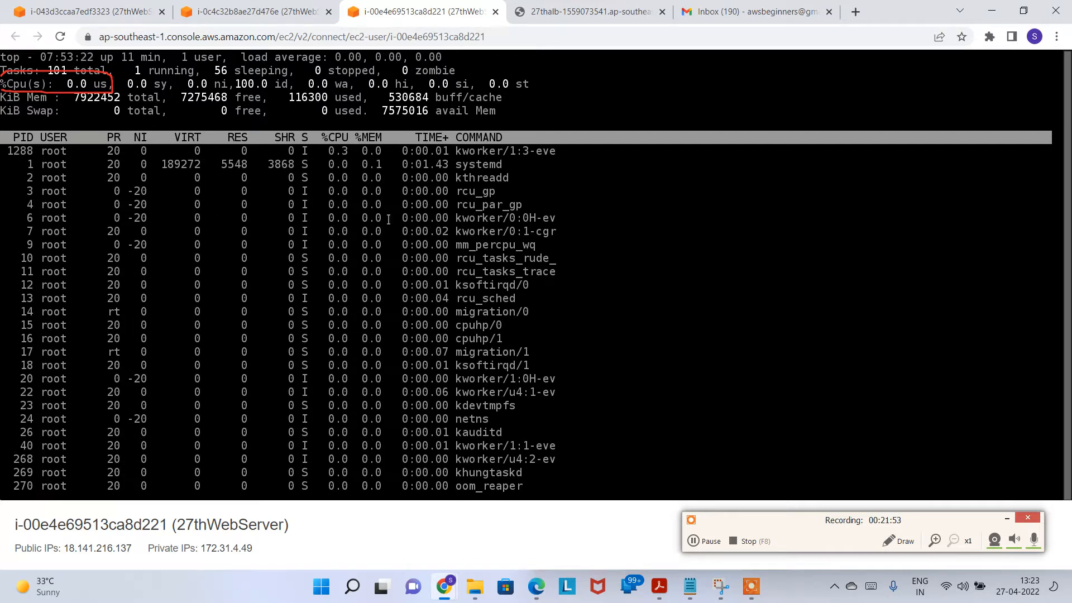
click(914, 540)
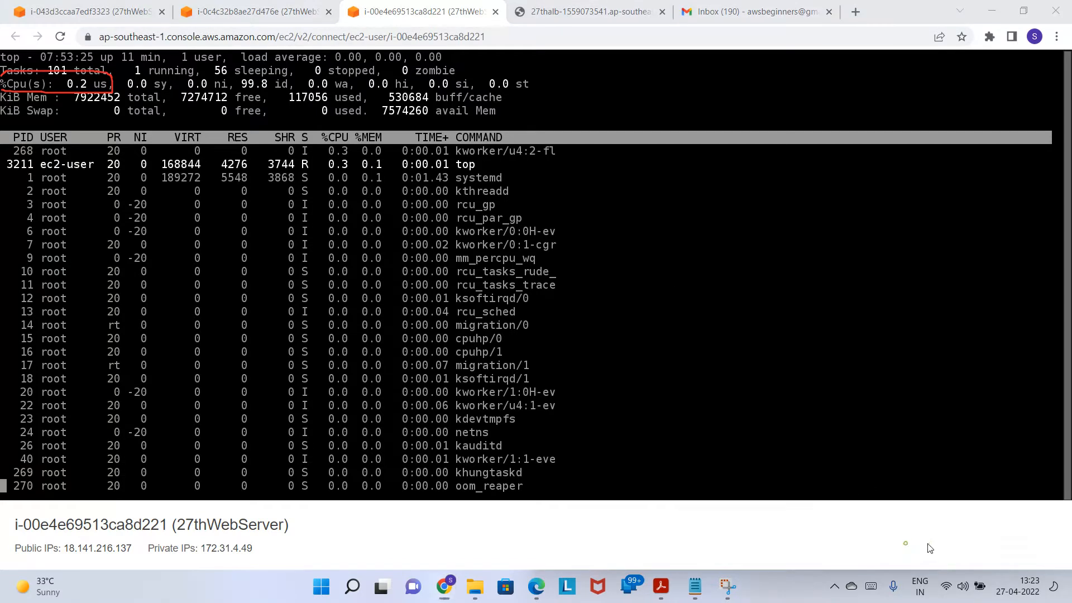
click(1026, 578)
click(898, 540)
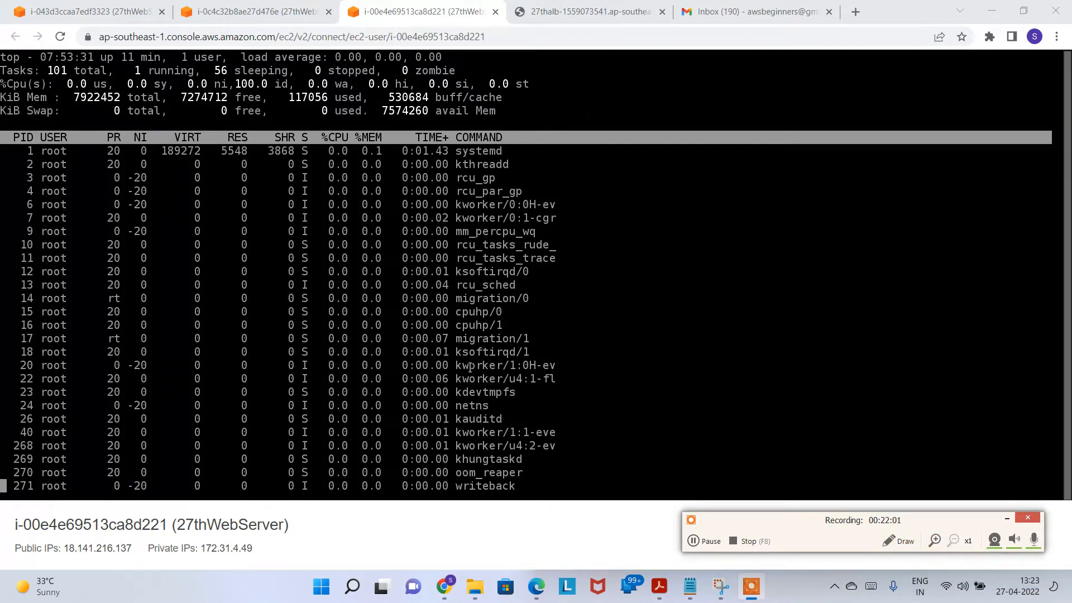
Step: Load the AWS console sign-in page in a new tab and open the EC2 service
click(856, 11)
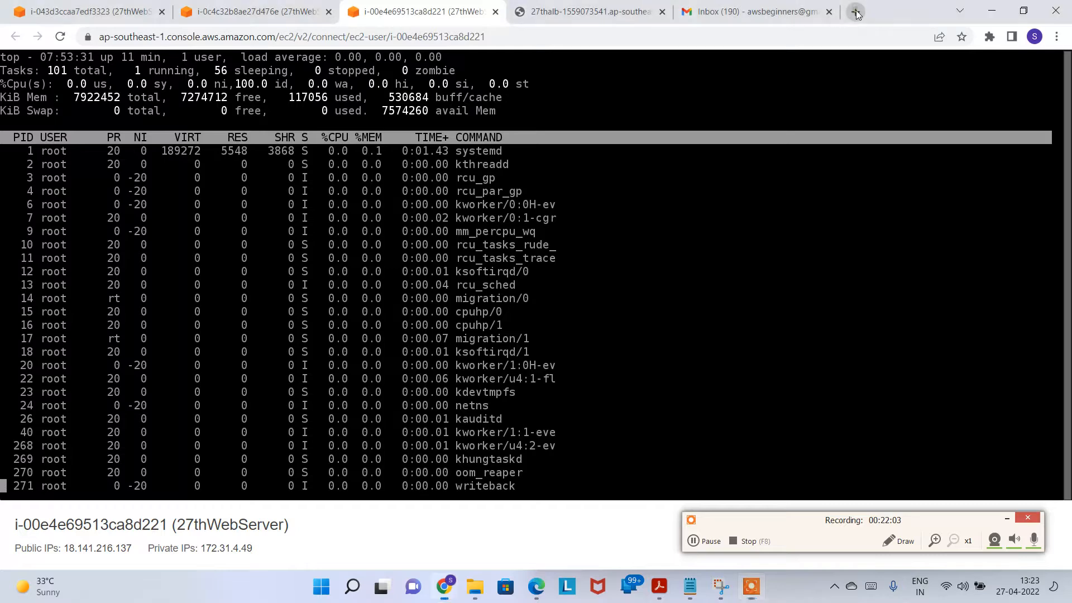
text(fo)
key(Return)
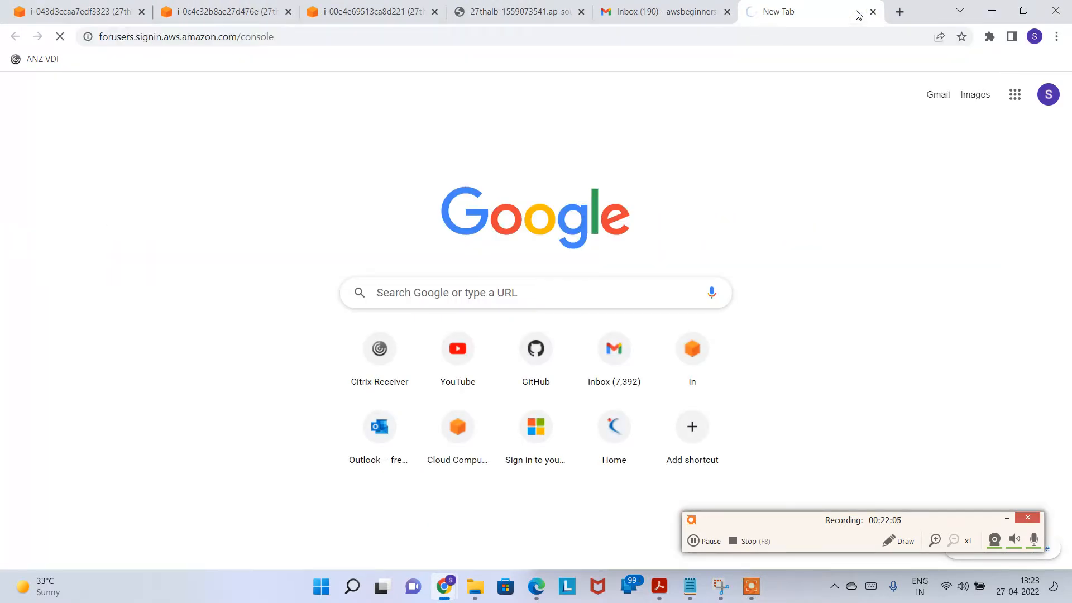
click(646, 12)
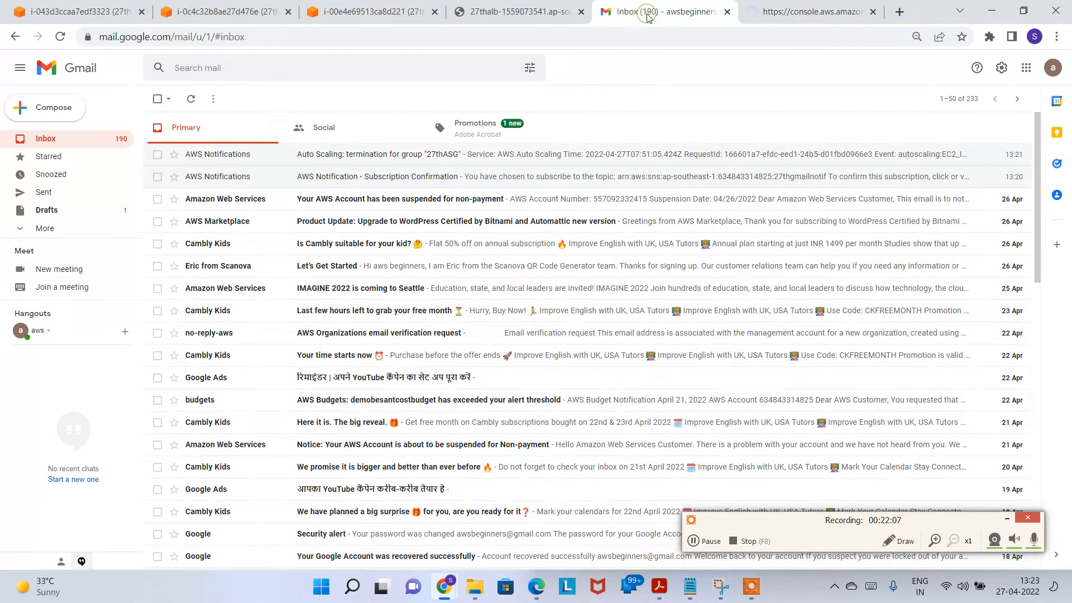
click(793, 12)
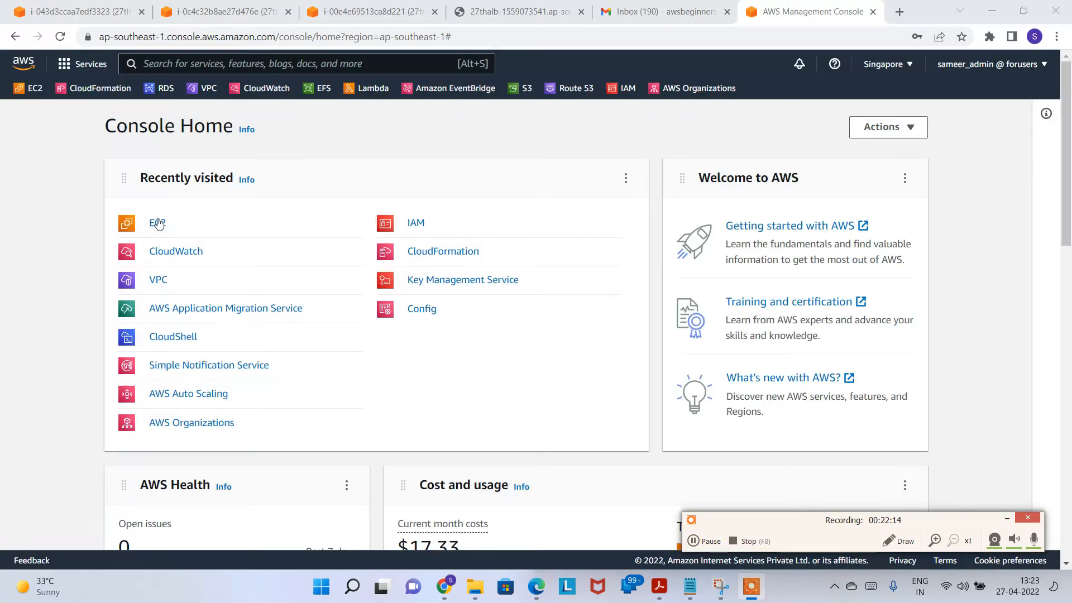
click(157, 222)
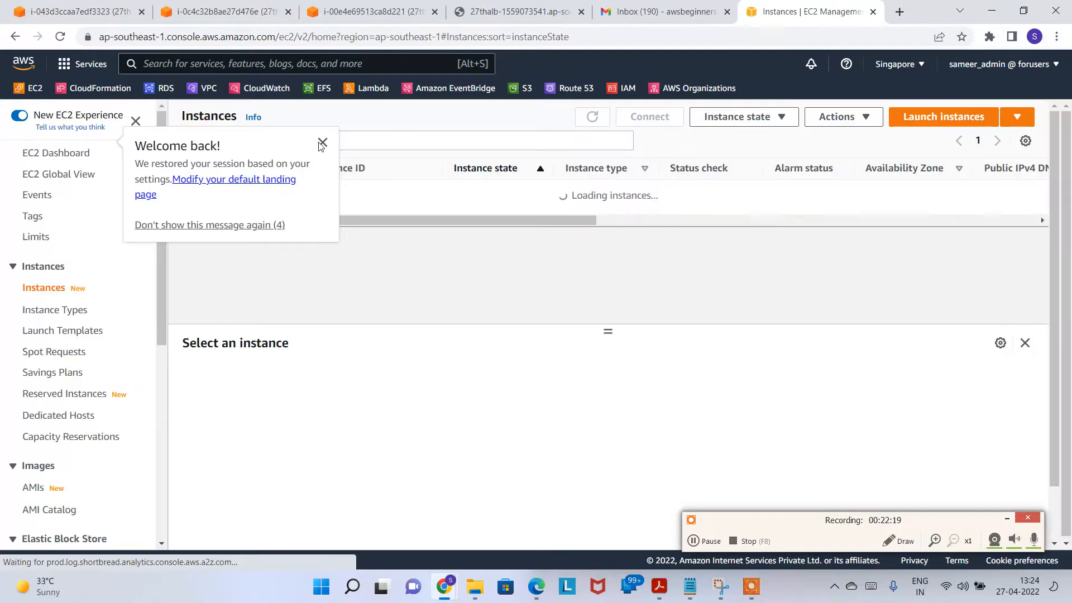
click(316, 139)
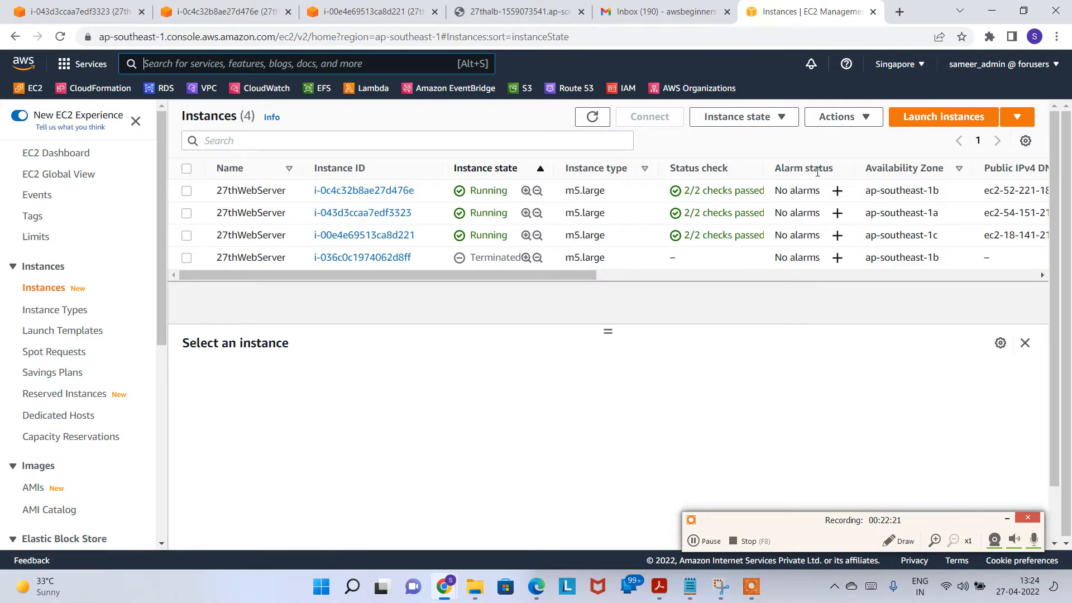
Step: Check CPU in each instance terminal tab, then return to the EC2 instances list
click(339, 7)
click(223, 11)
click(78, 11)
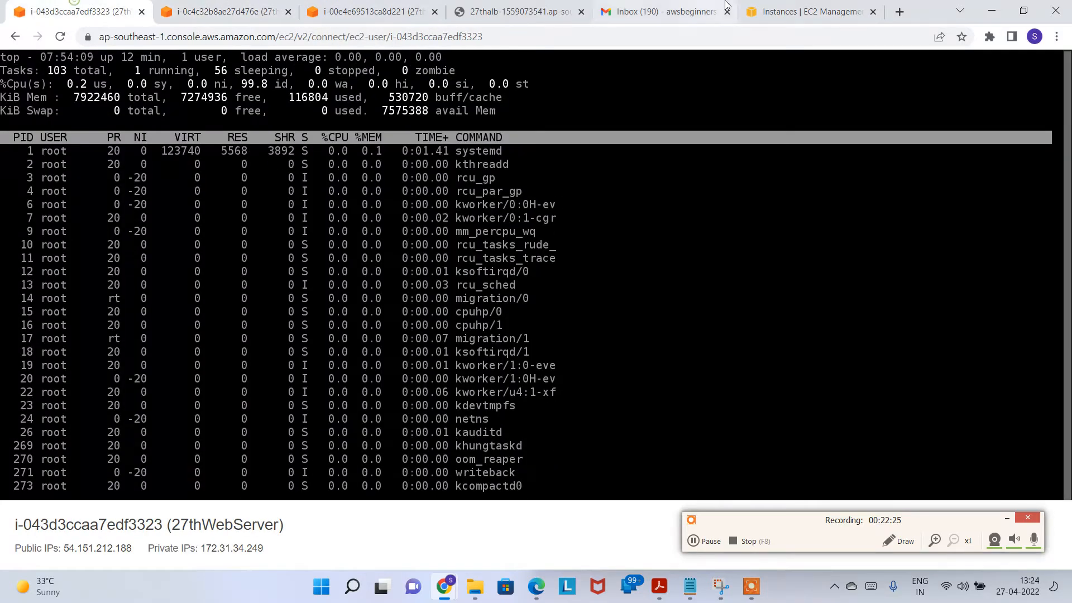
click(804, 11)
scroll(83, 391, down, 5)
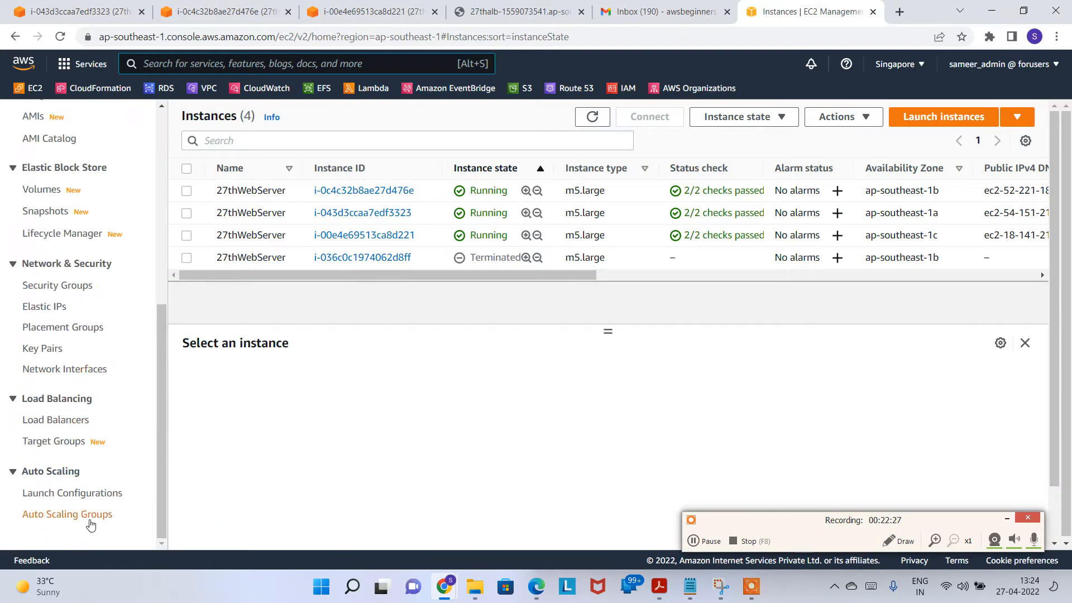
Step: Open the 27thASG Auto Scaling group's details page
click(88, 514)
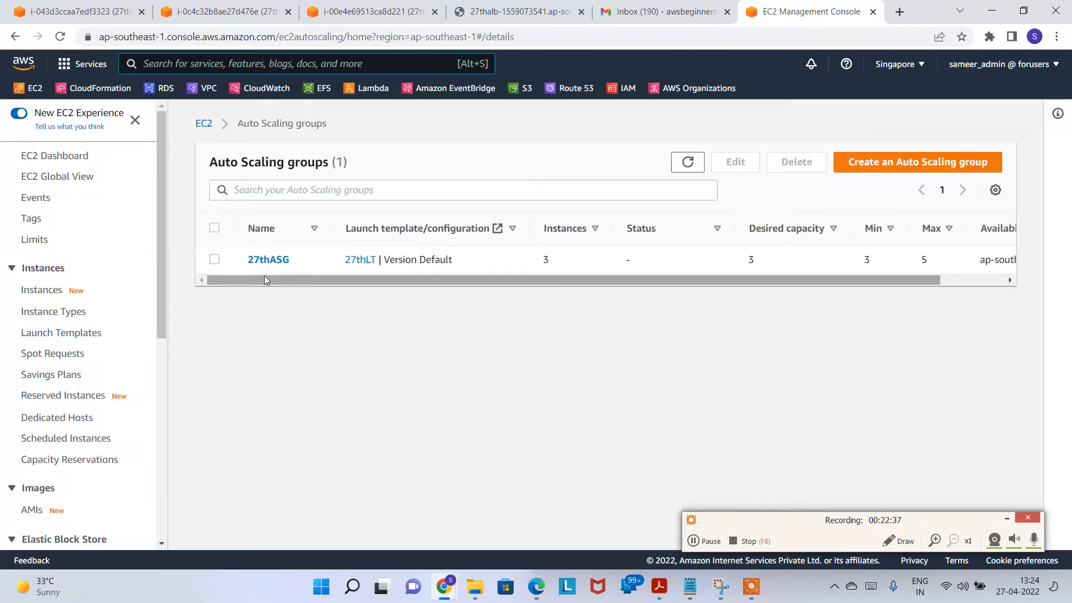
click(258, 261)
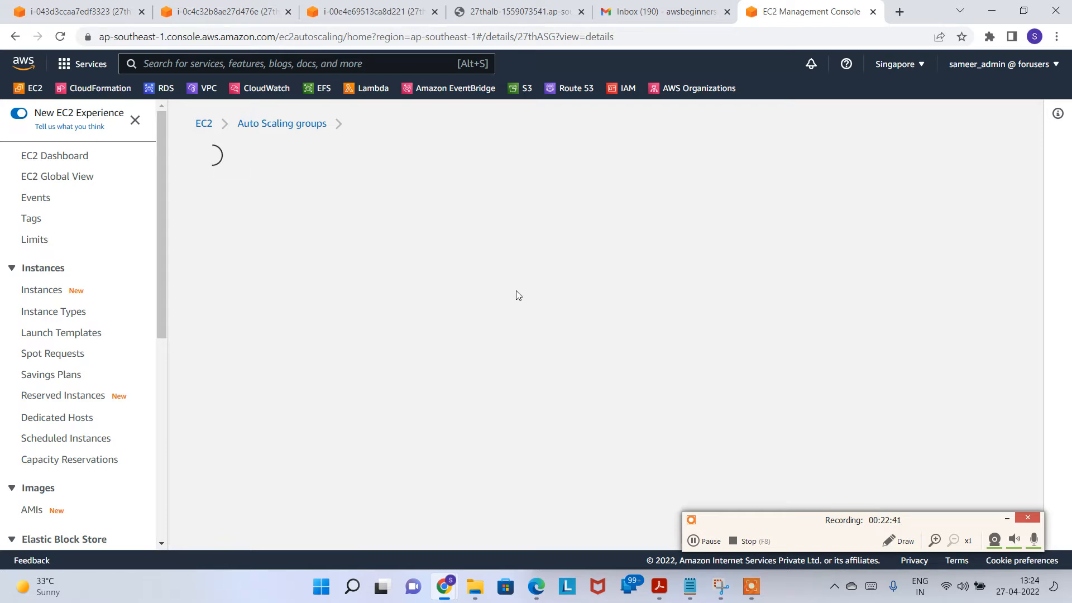
scroll(463, 318, down, 15)
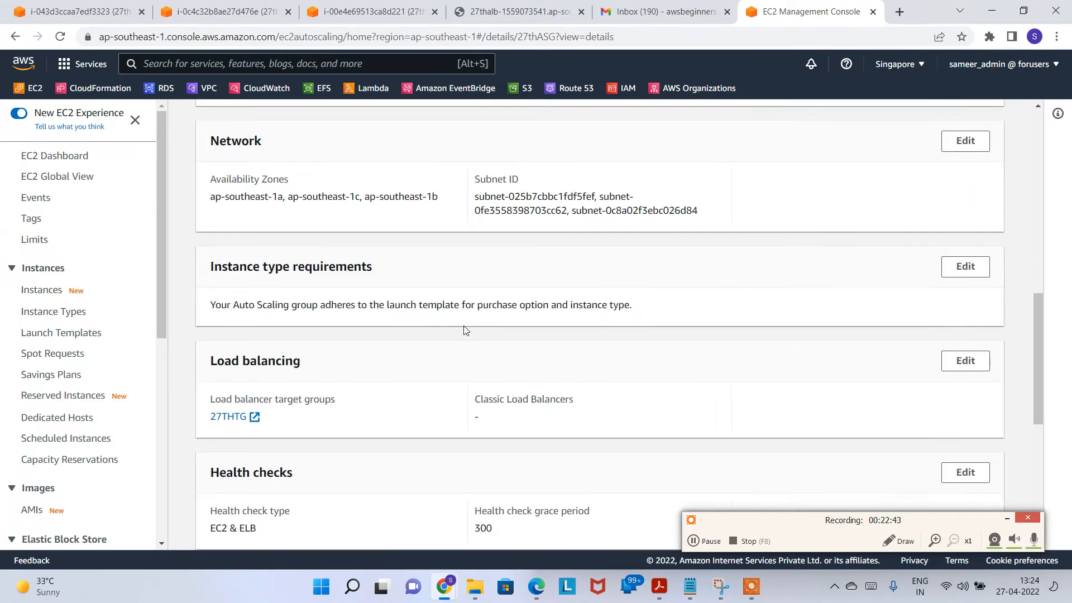
scroll(444, 368, up, 15)
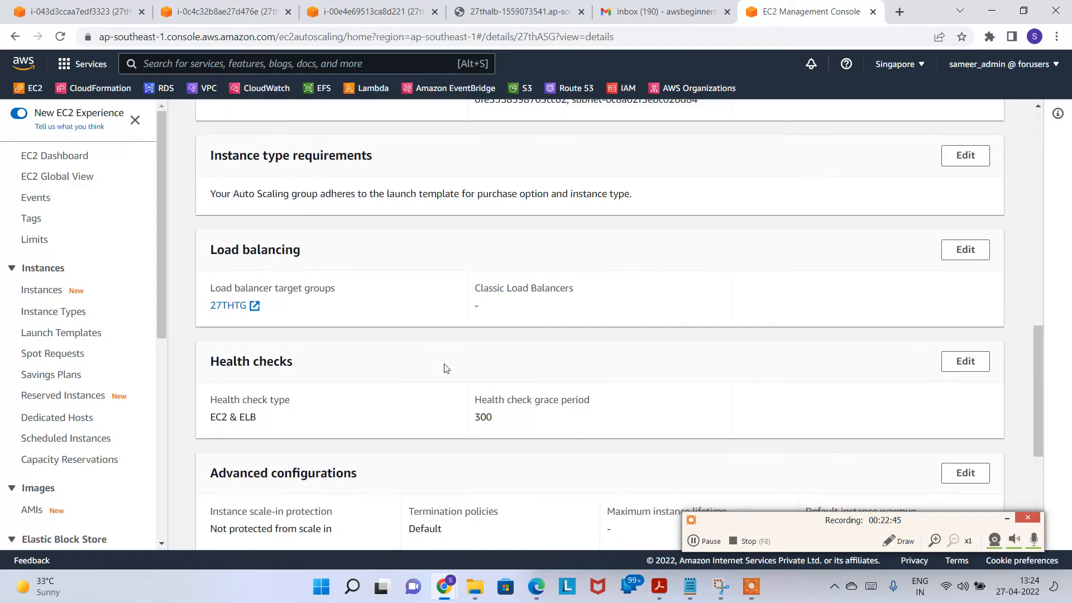
scroll(448, 370, down, 15)
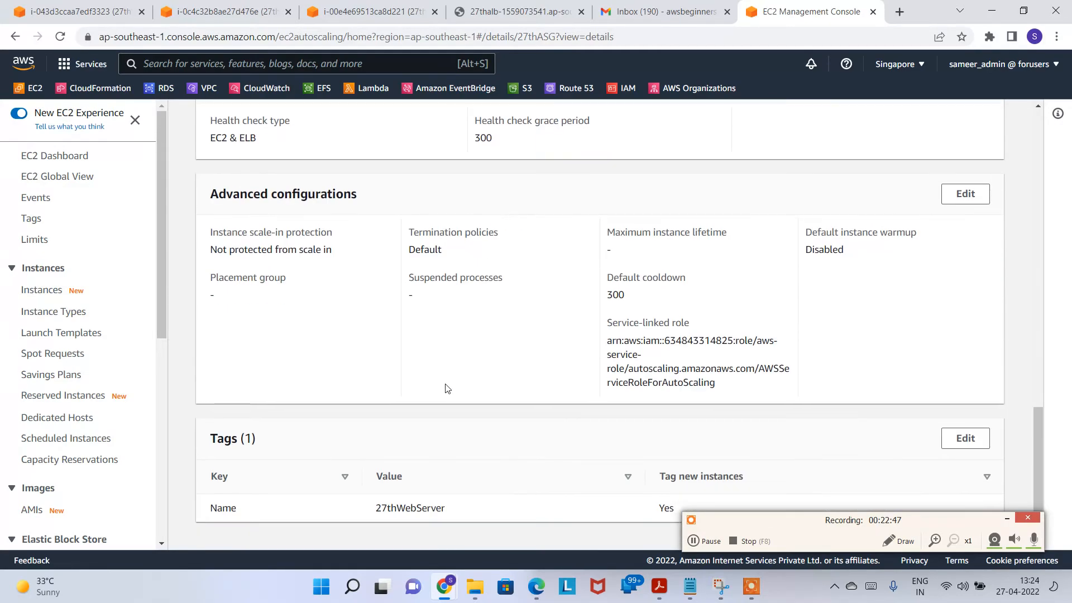
scroll(657, 324, up, 10)
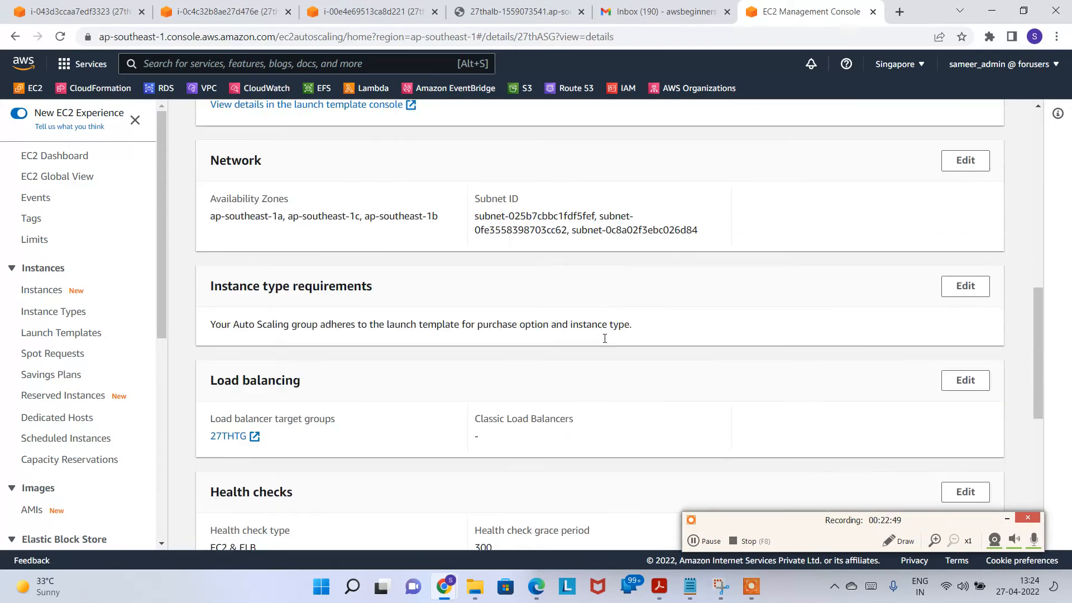
scroll(494, 324, up, 5)
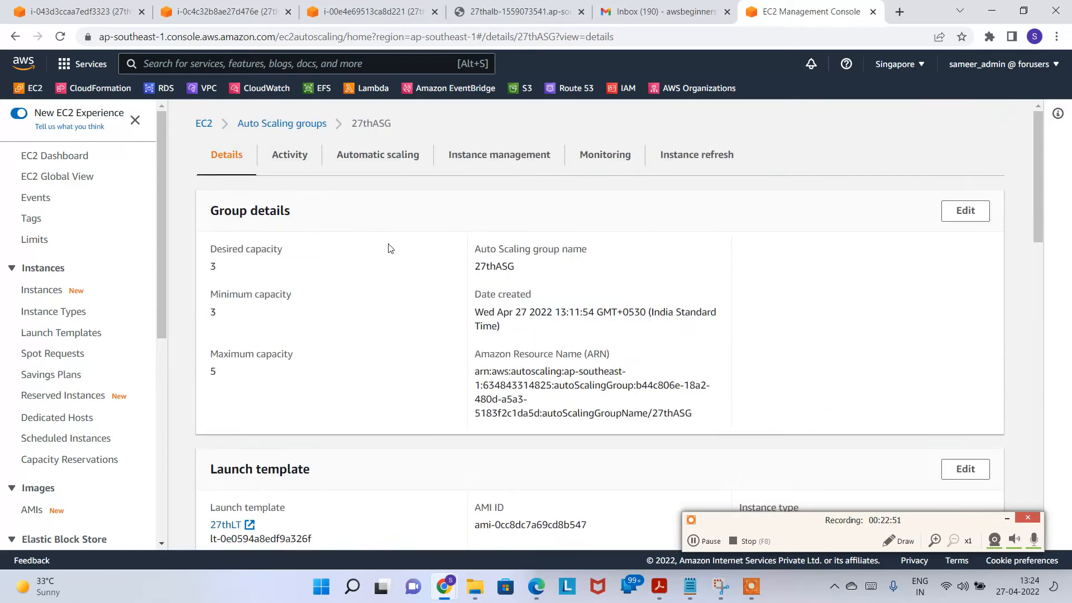
Step: Review the target tracking policy holding average CPU at 50, then open CloudWatch in a new tab
click(390, 156)
scroll(569, 306, down, 3)
scroll(558, 304, up, 3)
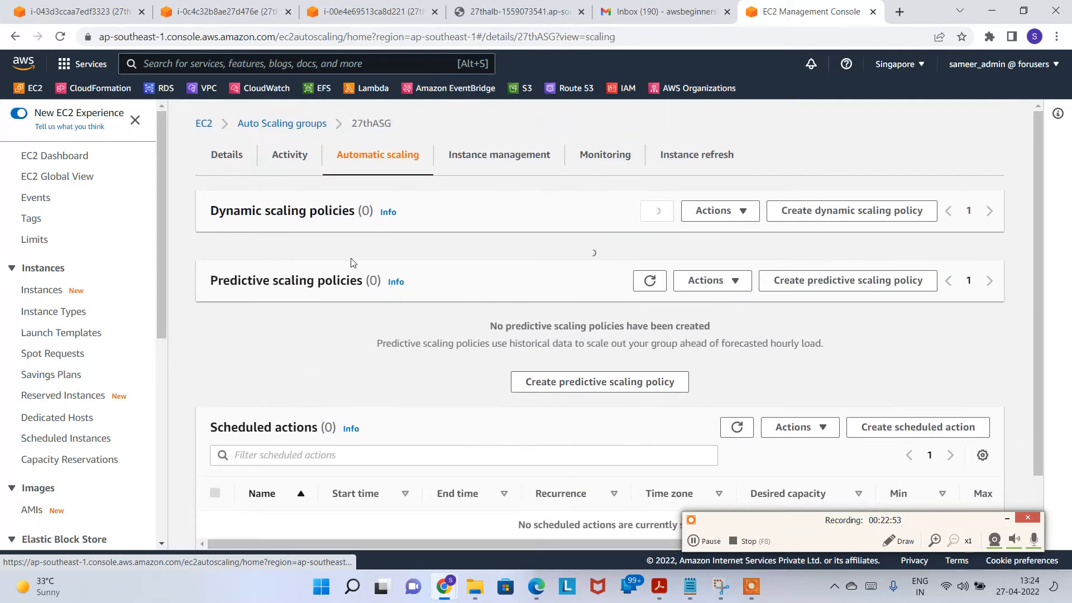
drag(229, 210, 349, 241)
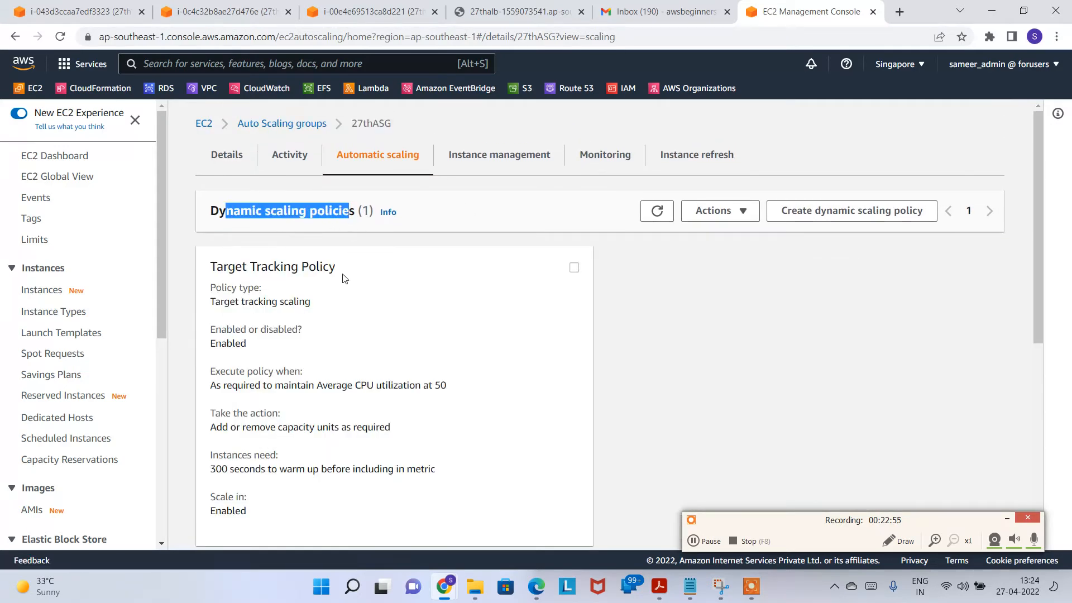
scroll(295, 274, down, 3)
drag(247, 127, 421, 354)
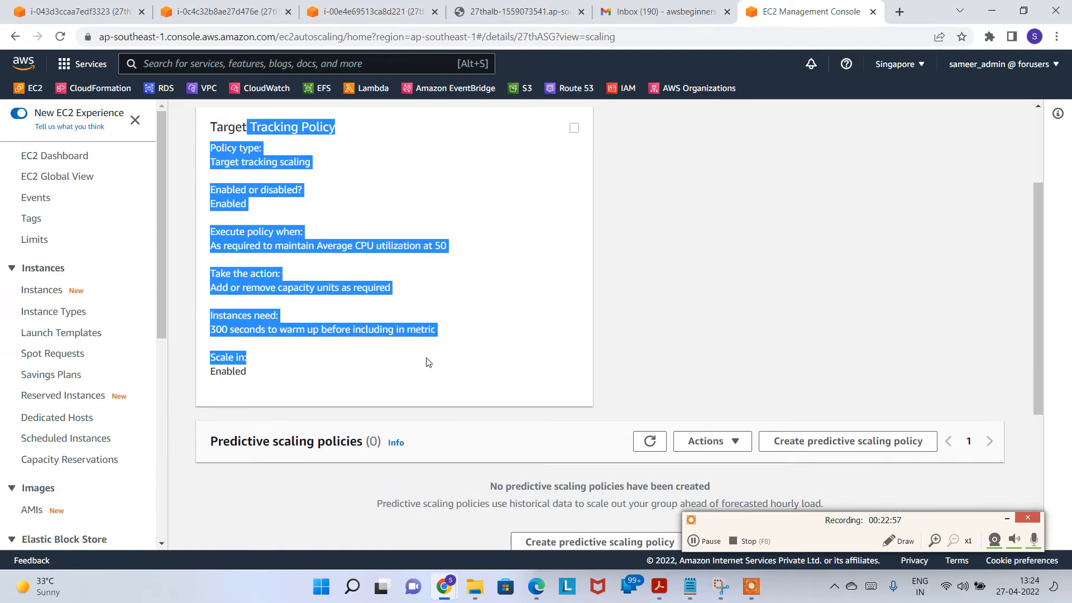
click(332, 371)
drag(294, 375, 357, 354)
click(242, 120)
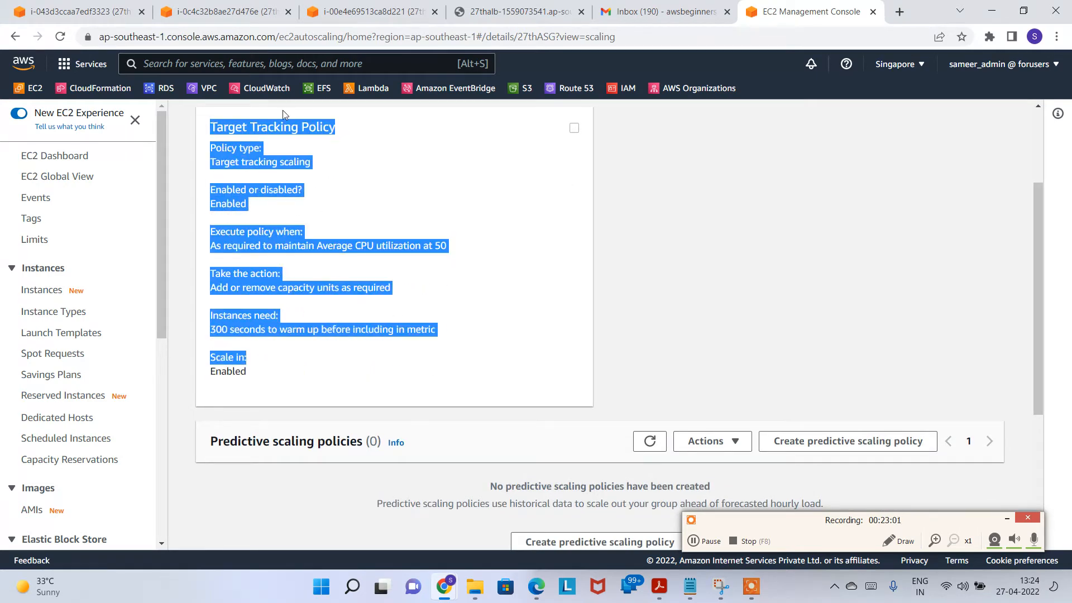
right_click(251, 90)
click(314, 101)
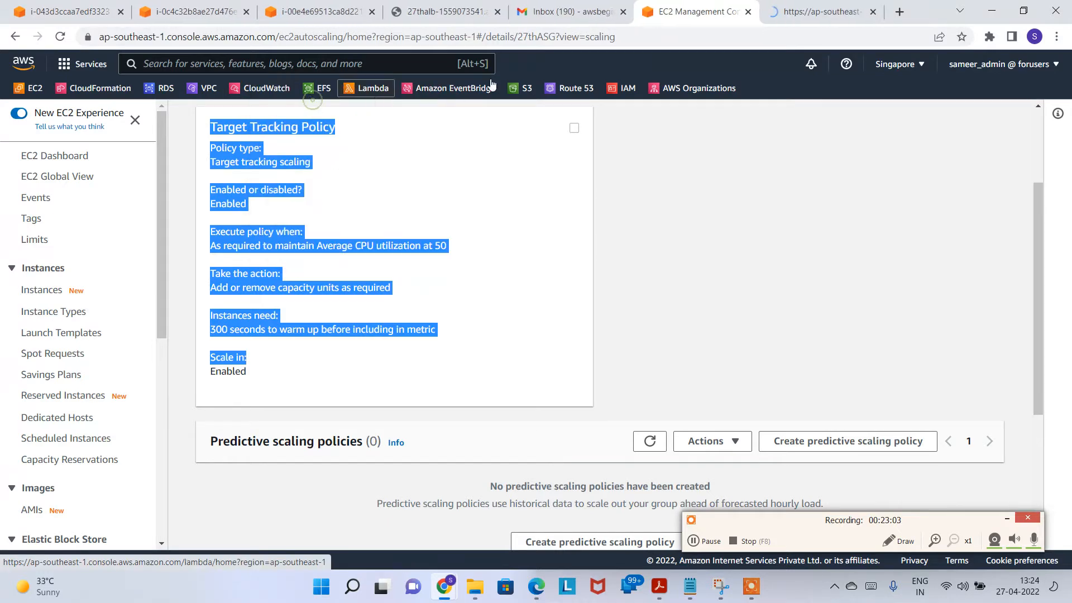
Step: List all CloudWatch alarms and note the high-CPU alarm's state and condition
click(818, 12)
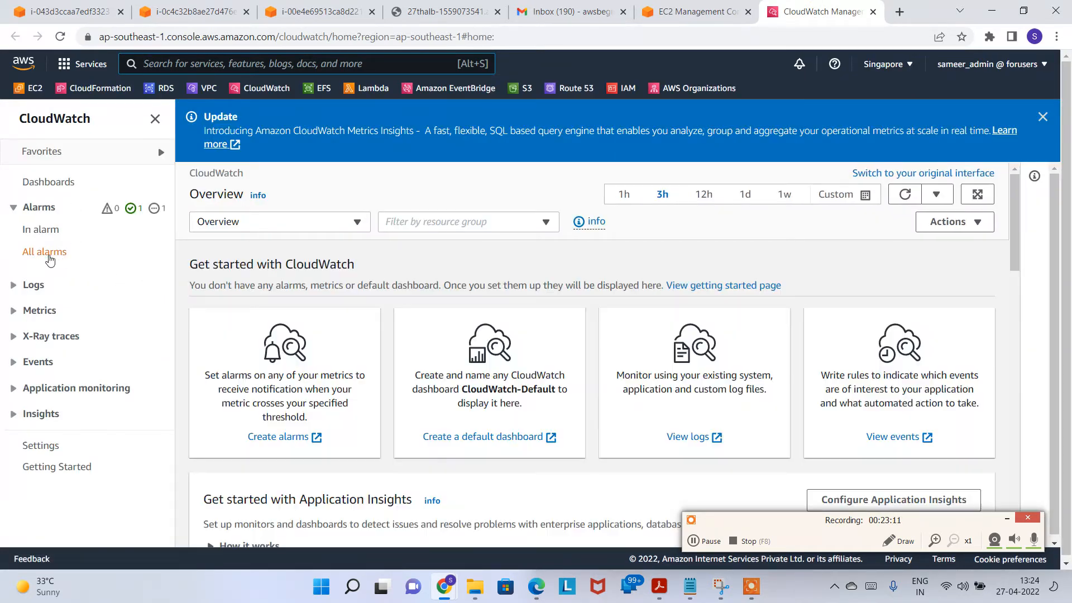
click(50, 259)
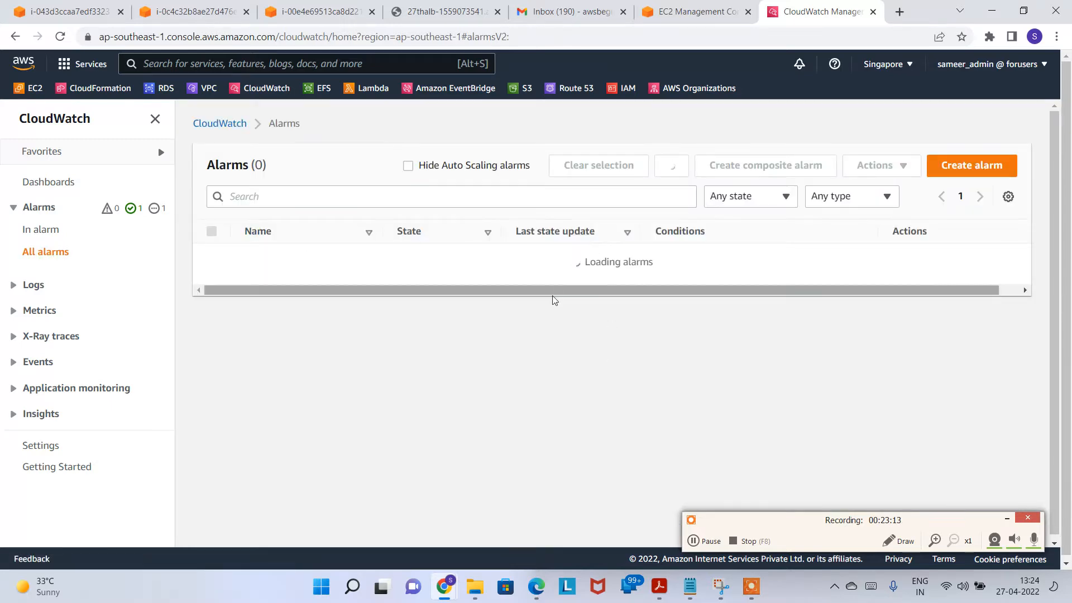
drag(498, 278, 816, 279)
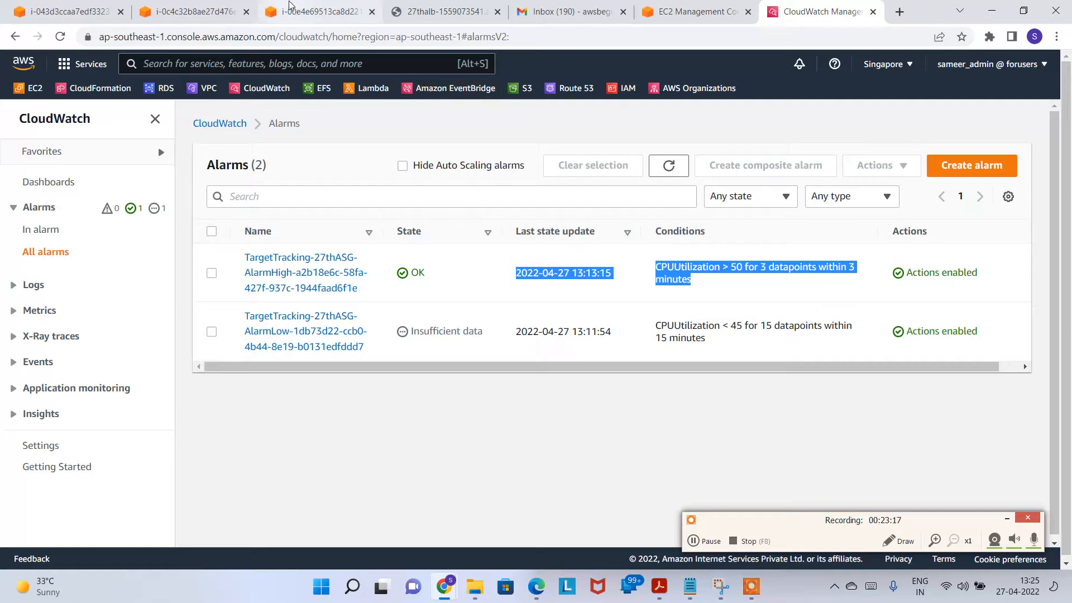
Step: Cycle through the three instance terminals to compare their CPU usage
click(352, 11)
click(226, 11)
click(100, 11)
click(201, 12)
click(326, 17)
click(199, 9)
click(103, 13)
click(198, 12)
click(323, 13)
click(191, 14)
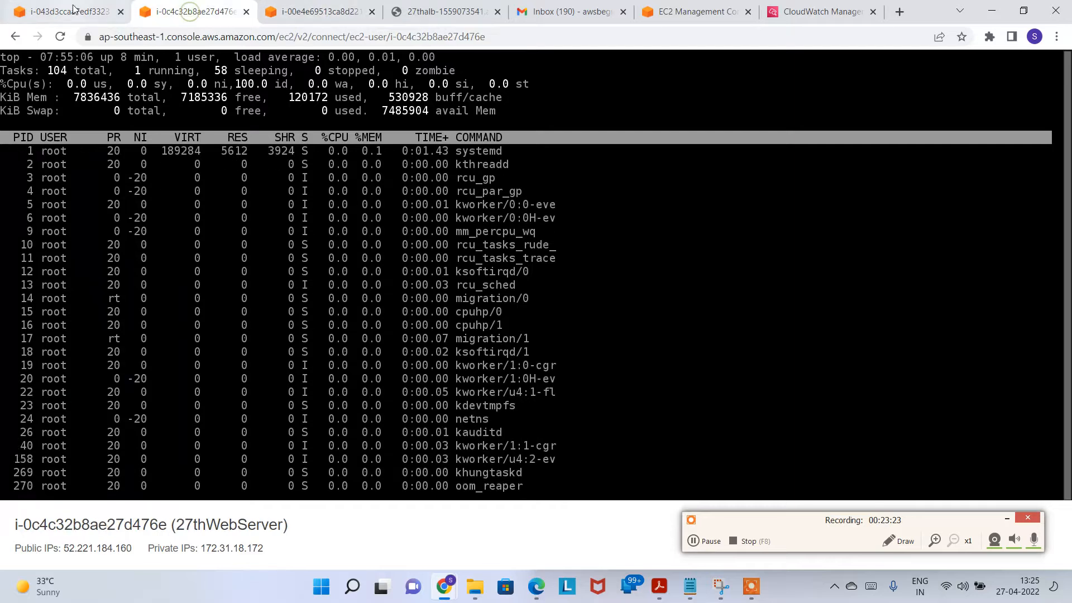
click(76, 11)
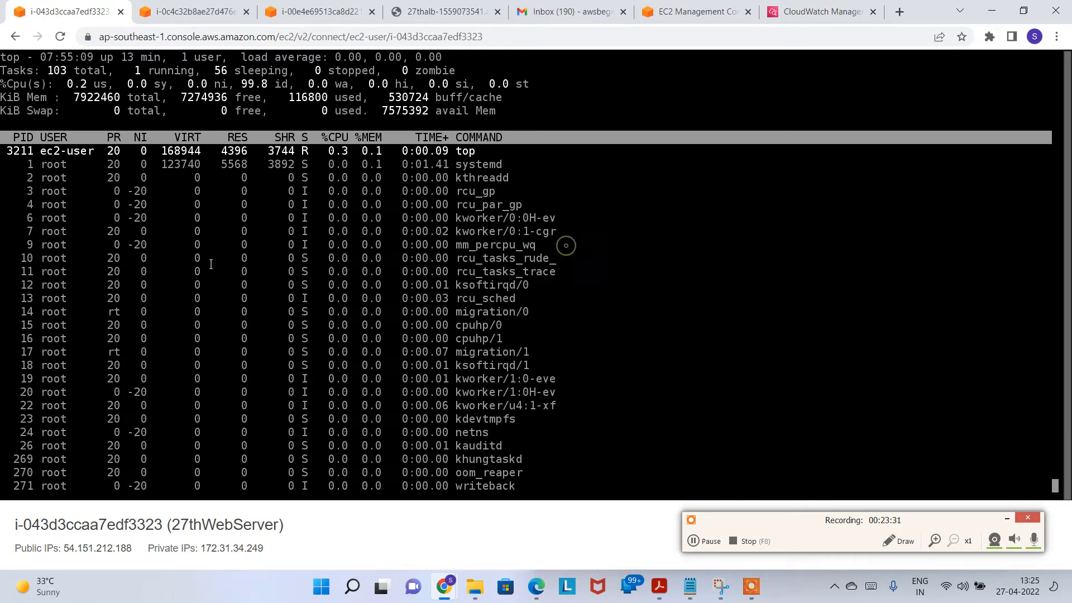
Step: Exit top with Ctrl+C, clear the terminal to a shell prompt, and open a blank tab
key(ctrl+c)
text(dfdf)
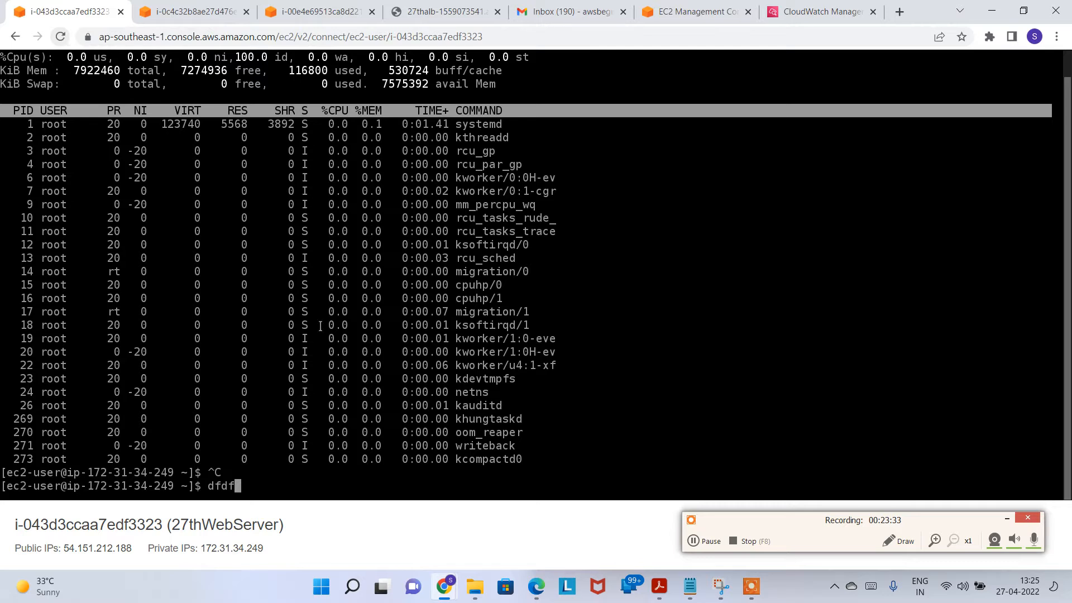
key(BackSpace)
key(BackSpace)
key(BackSpace)
key(BackSpace)
text(clear)
key(Return)
key(Return)
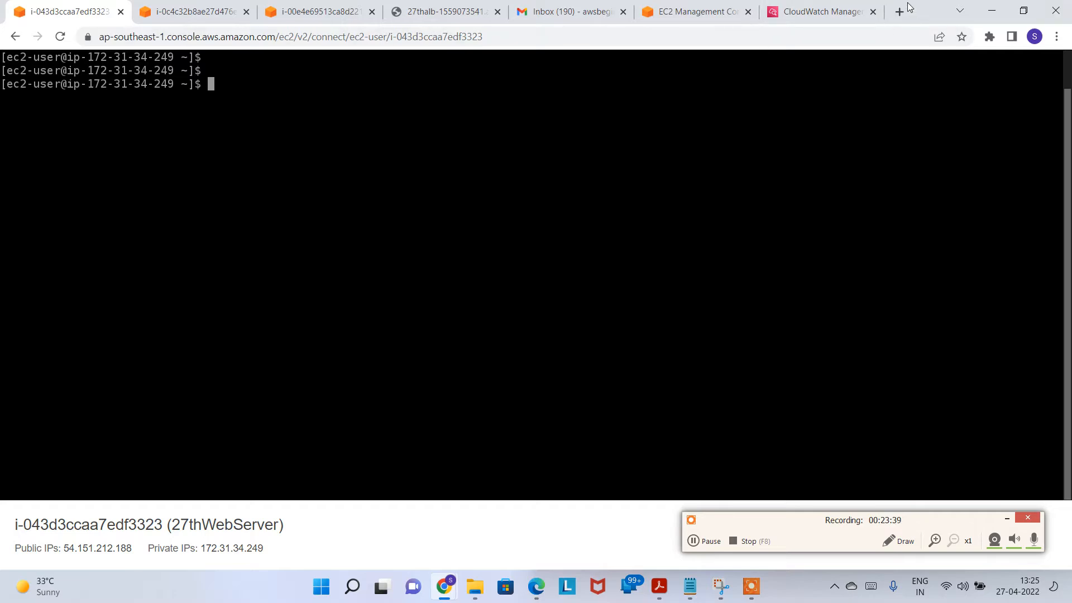
click(898, 11)
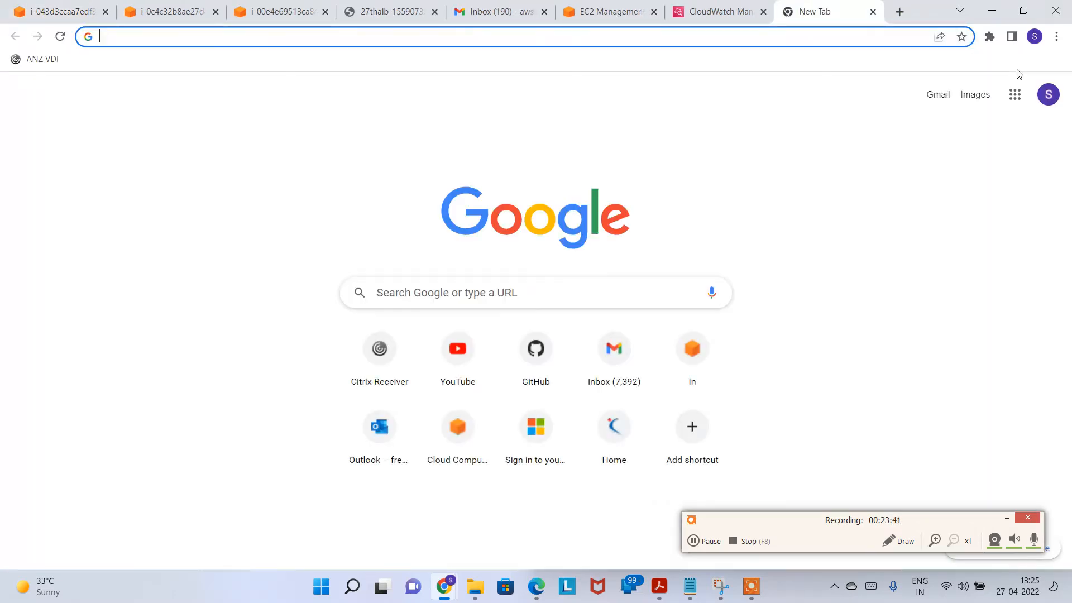
Step: Search 'aws stress install' and open the stress.sh GitHub gist, selecting its epel command
text(aws in)
key(BackSpace)
key(BackSpace)
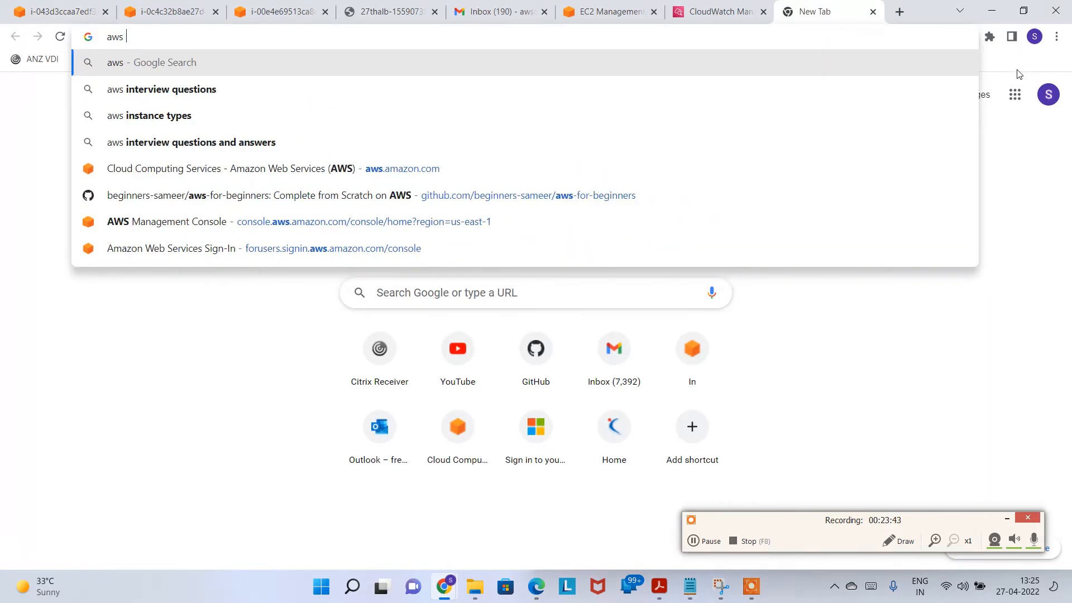
text(stress)
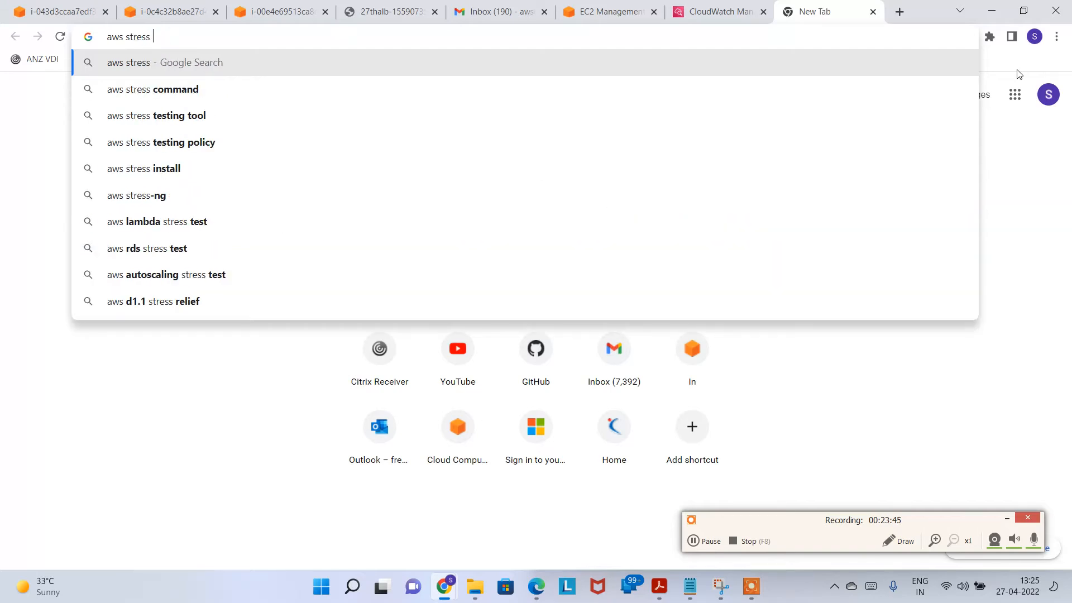
text( install)
key(Return)
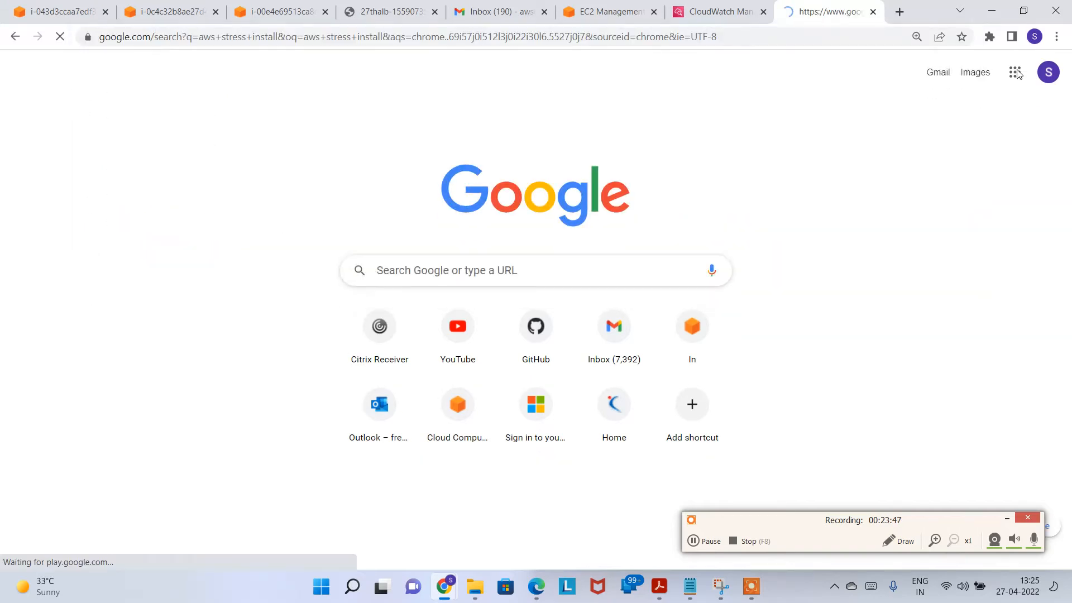
click(427, 216)
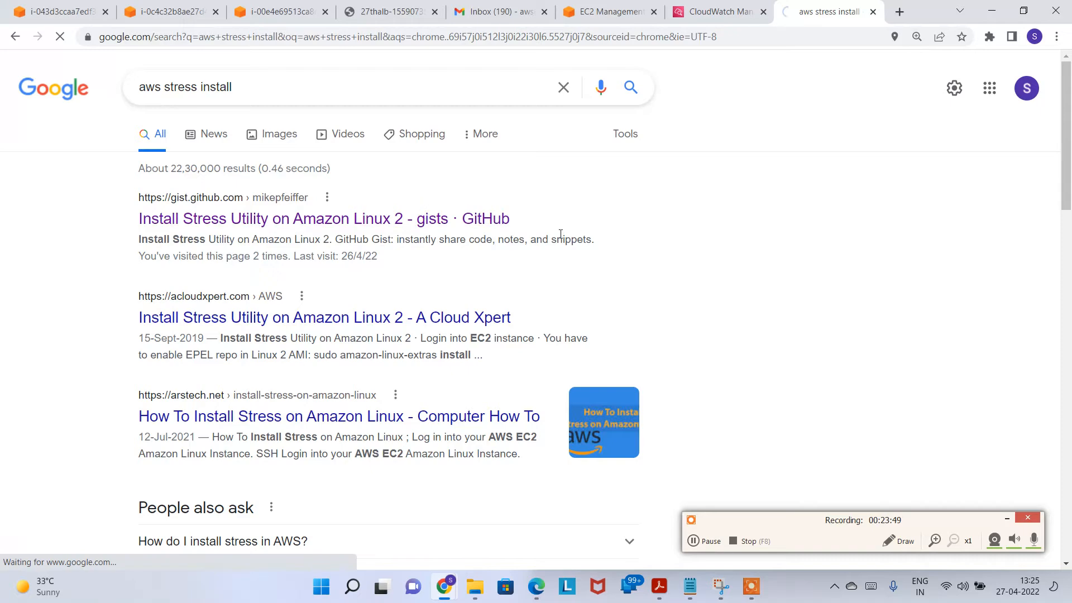
drag(367, 370, 82, 375)
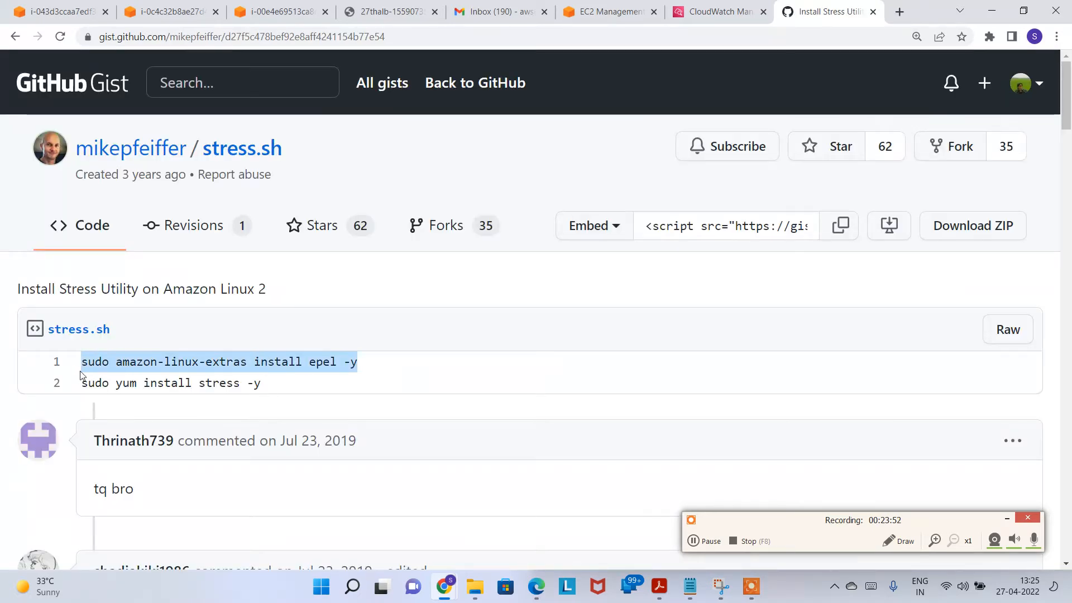
click(63, 14)
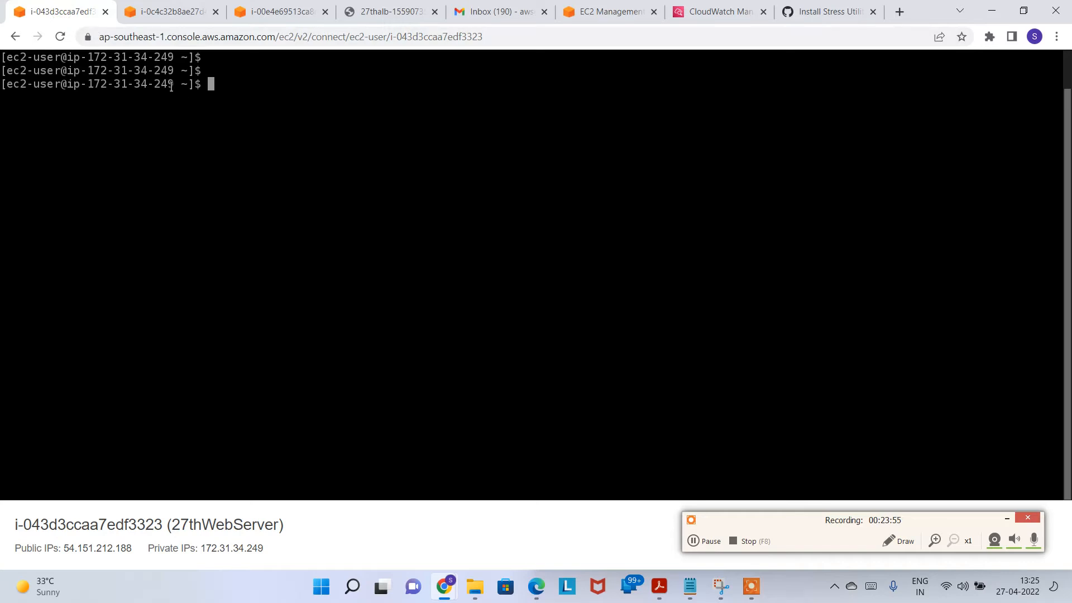
Step: Copy the epel install command from the gist and run it in the instance terminal
drag(156, 83, 183, 81)
key(ctrl+v)
key(BackSpace)
key(BackSpace)
key(BackSpace)
key(BackSpace)
key(BackSpace)
key(ctrl+v)
key(BackSpace)
key(BackSpace)
key(BackSpace)
key(BackSpace)
key(BackSpace)
click(826, 11)
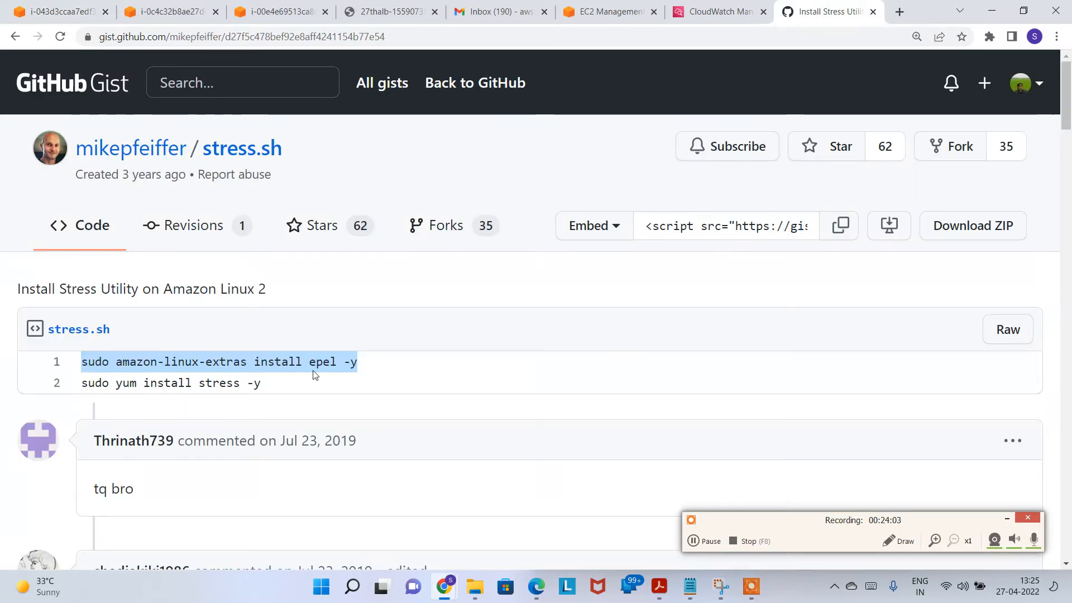
right_click(341, 359)
click(380, 370)
key(ctrl+1)
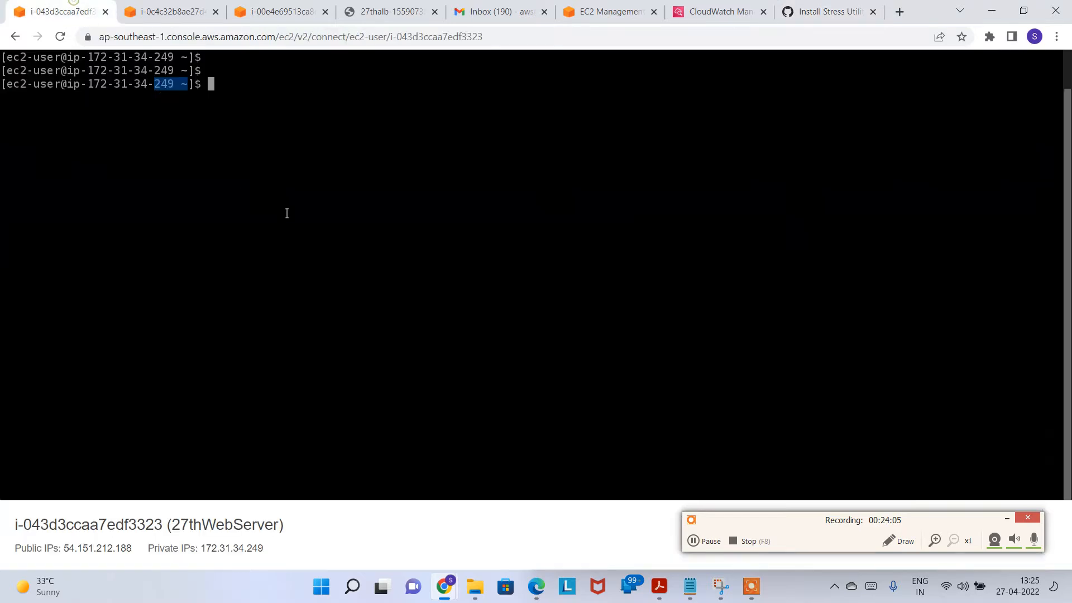
key(ctrl+v)
key(Return)
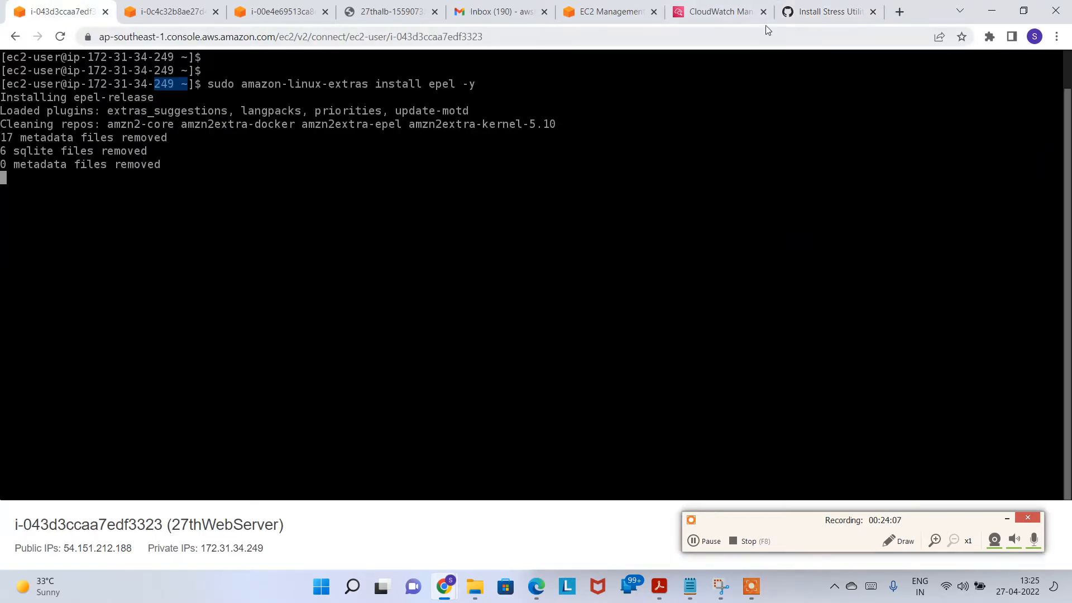
Step: Copy 'sudo yum install stress -y' from the gist and run it in the terminal
click(827, 11)
click(227, 384)
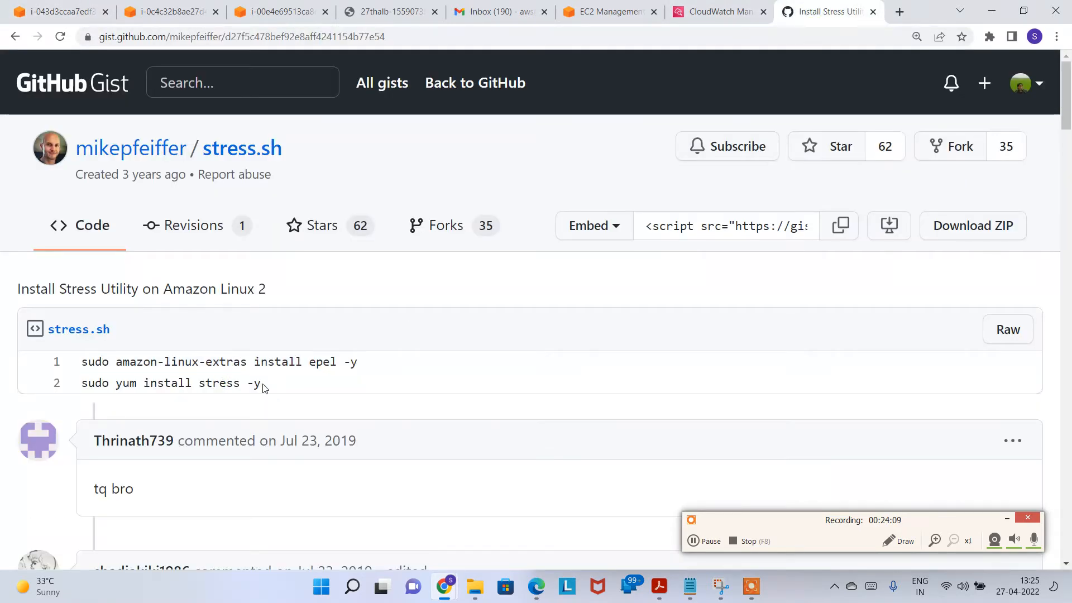
drag(265, 388, 78, 391)
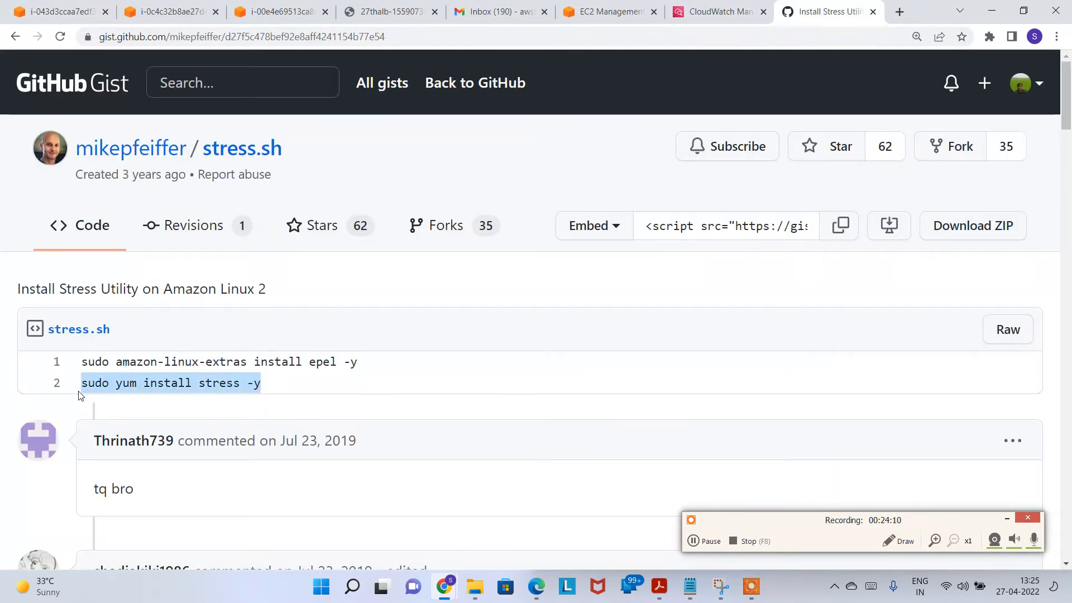
click(58, 12)
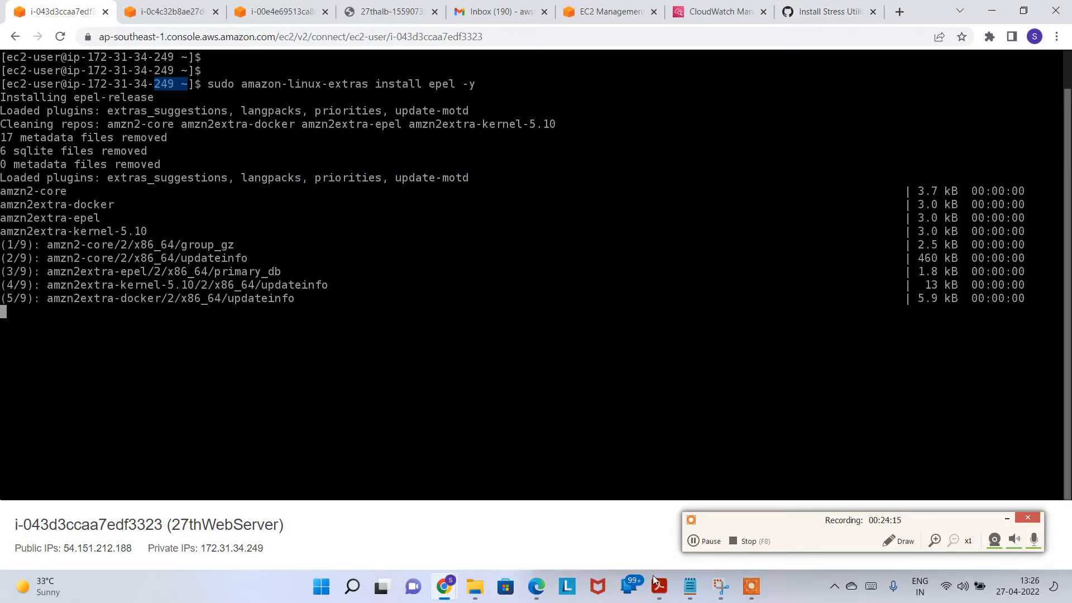
click(808, 11)
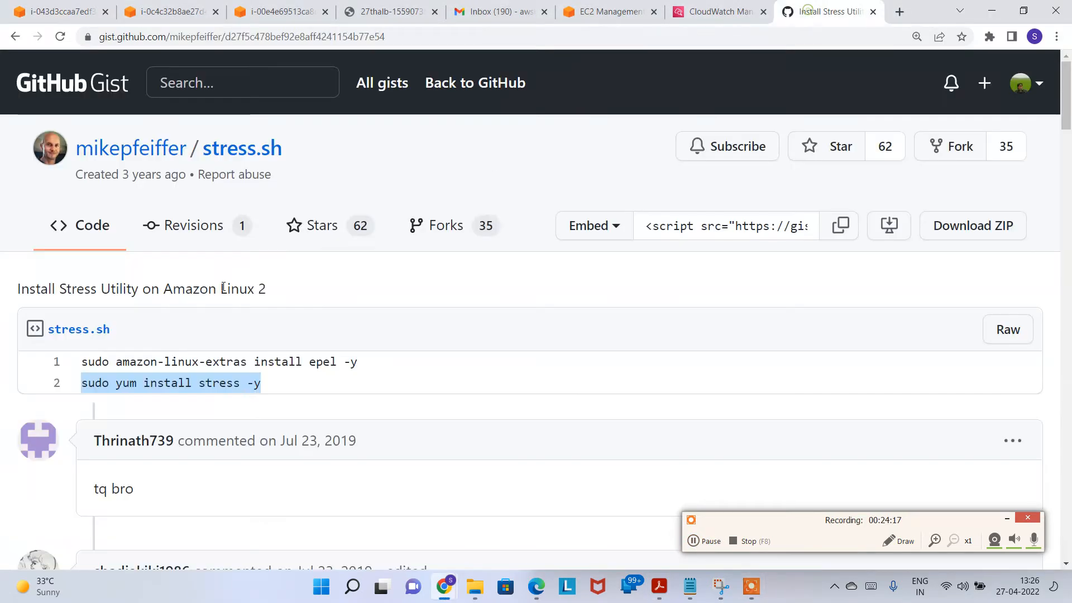
click(58, 12)
key(ctrl+v)
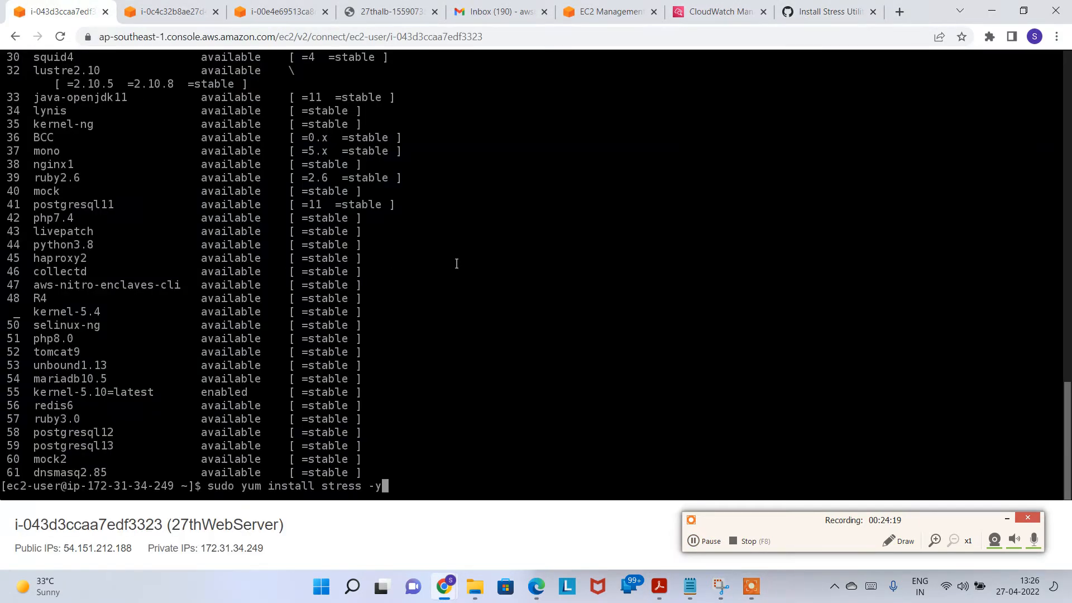
key(Return)
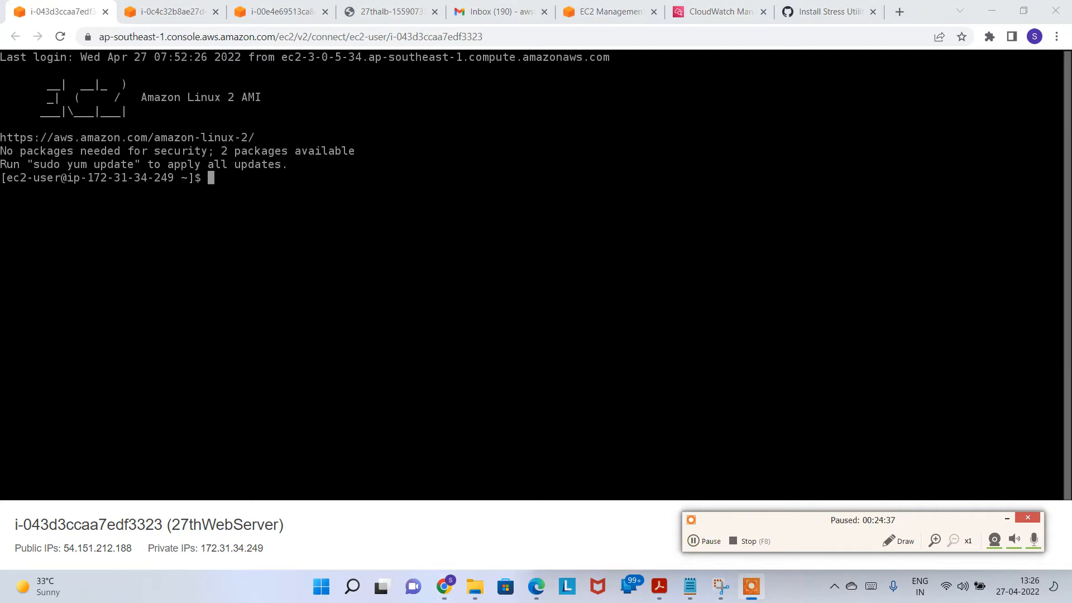
Step: Check the installed stress version (1.0.4) and open its manual page with man stress
text(stress --version)
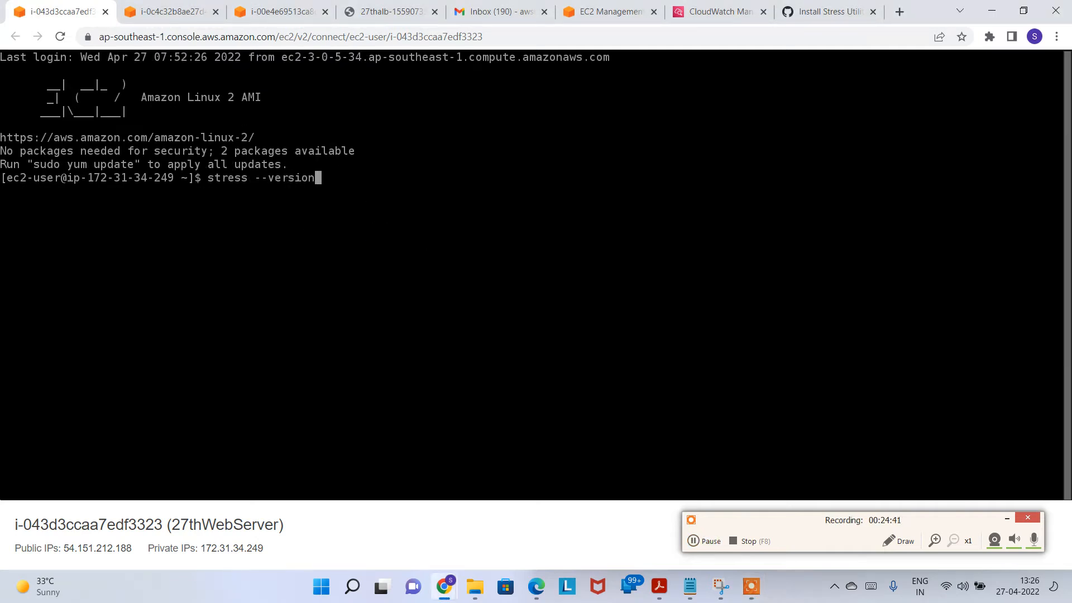
key(Return)
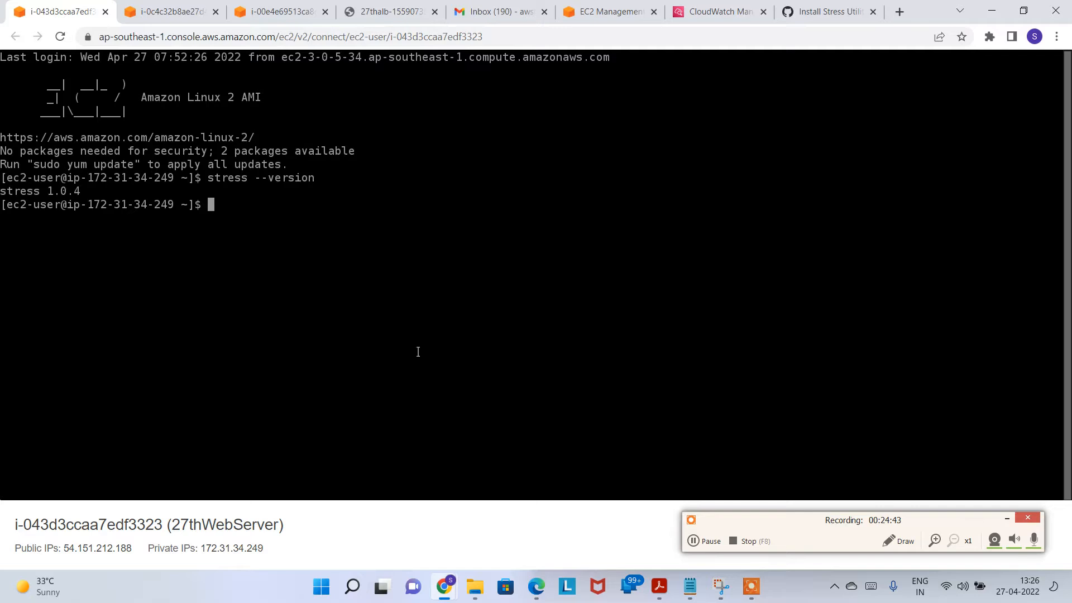
text(man stress)
key(Return)
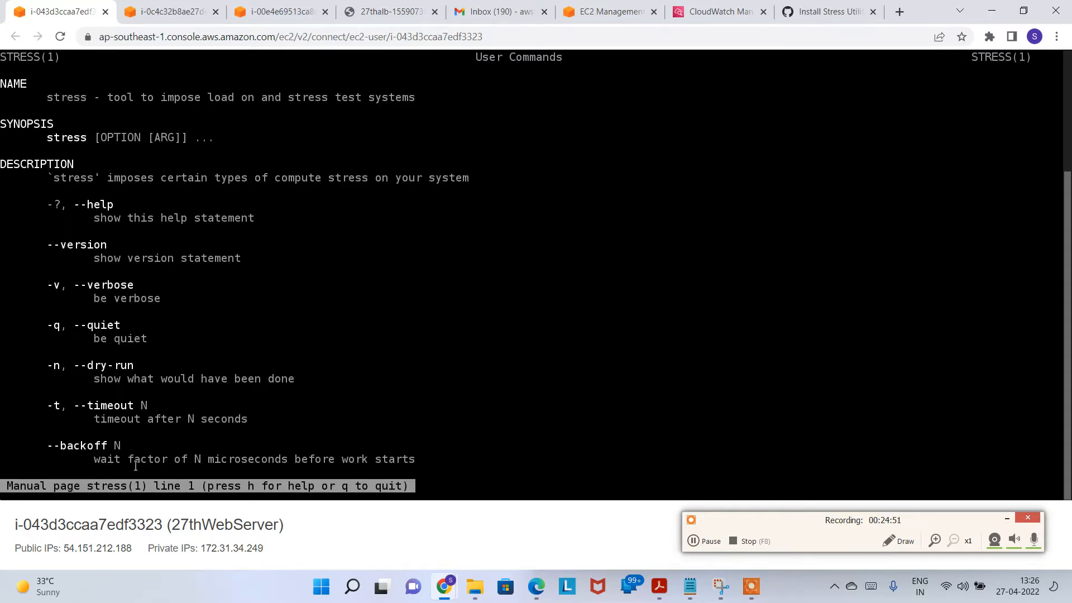
Step: Show stress --help, pointing out the -c N CPU worker option, then run lscpu
text(q)
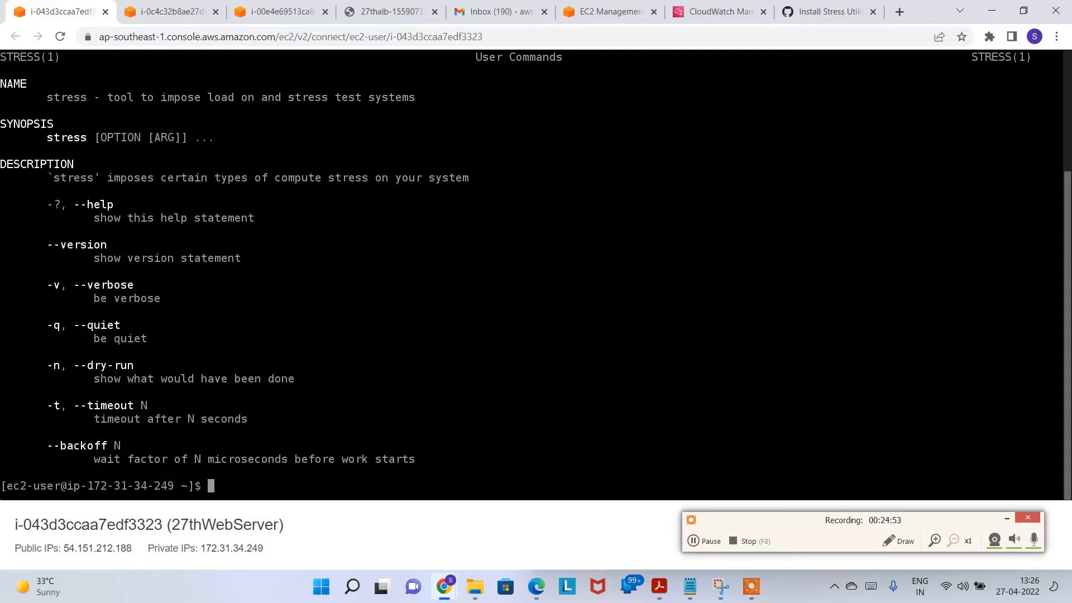
text(man --hel)
key(BackSpace)
key(BackSpace)
key(BackSpace)
key(BackSpace)
key(BackSpace)
key(BackSpace)
key(BackSpace)
key(BackSpace)
key(BackSpace)
text(stress --help)
key(Return)
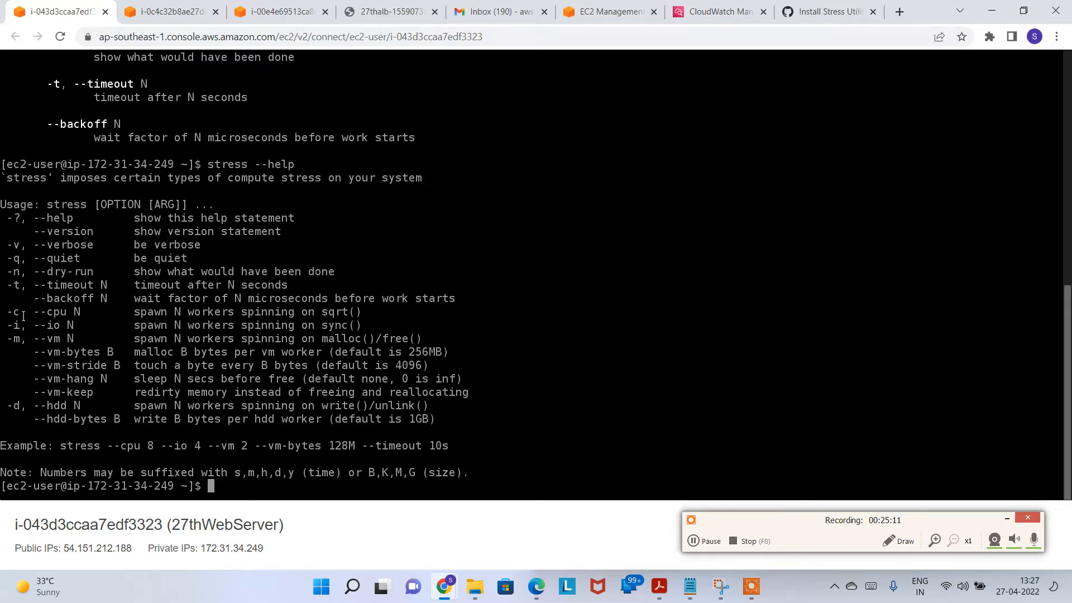
drag(6, 313, 25, 314)
double_click(77, 313)
text(lscpu)
key(Return)
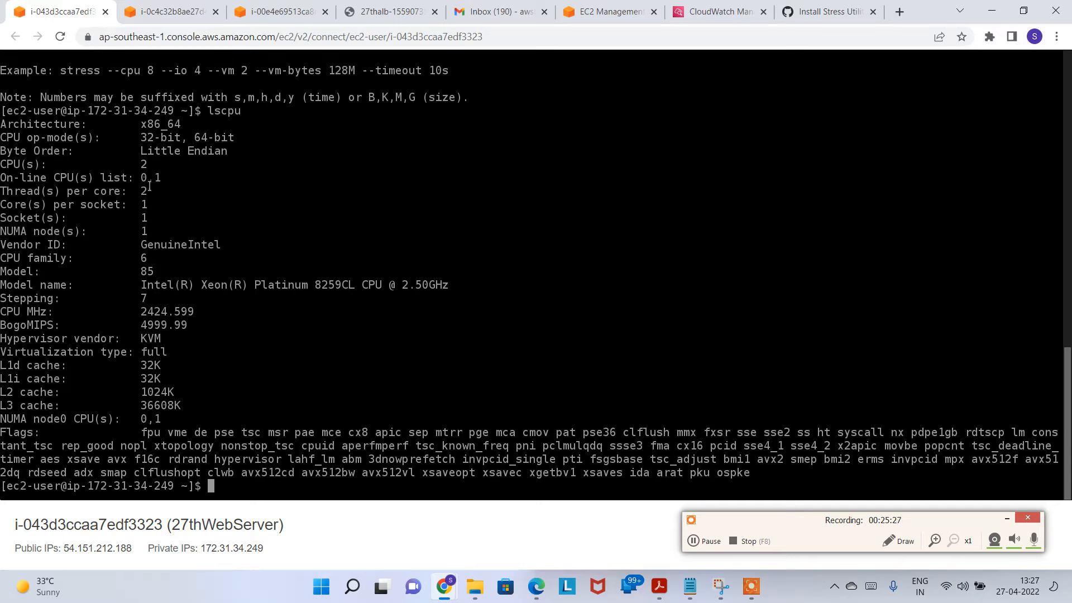
Step: Confirm lscpu reports 2 CPUs and start a 6-worker CPU load with stress -c 6
drag(148, 191, 139, 165)
text(stres)
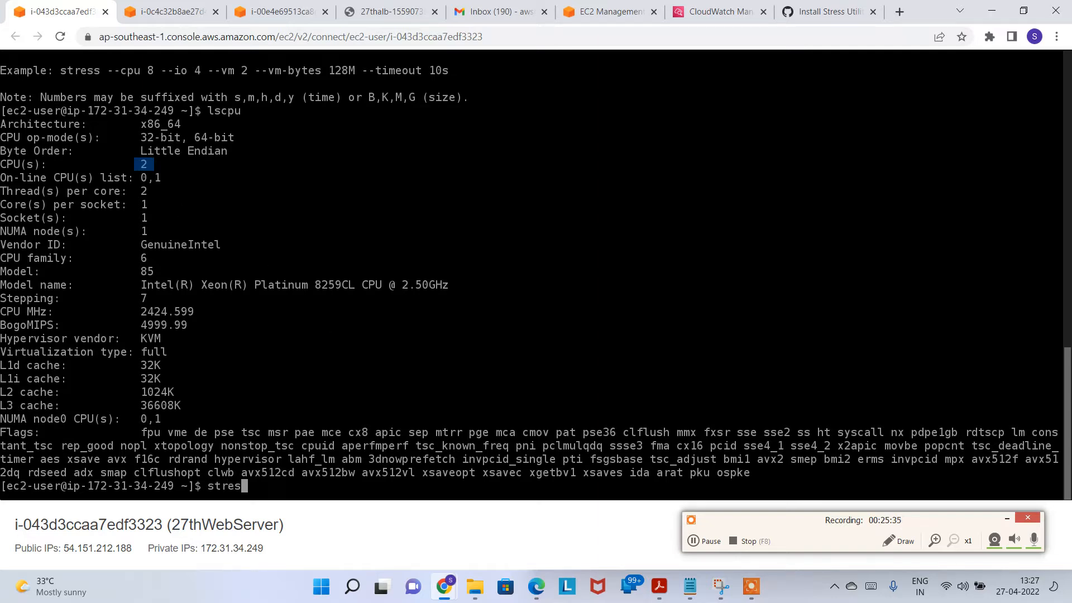
text(s -c 6)
key(Return)
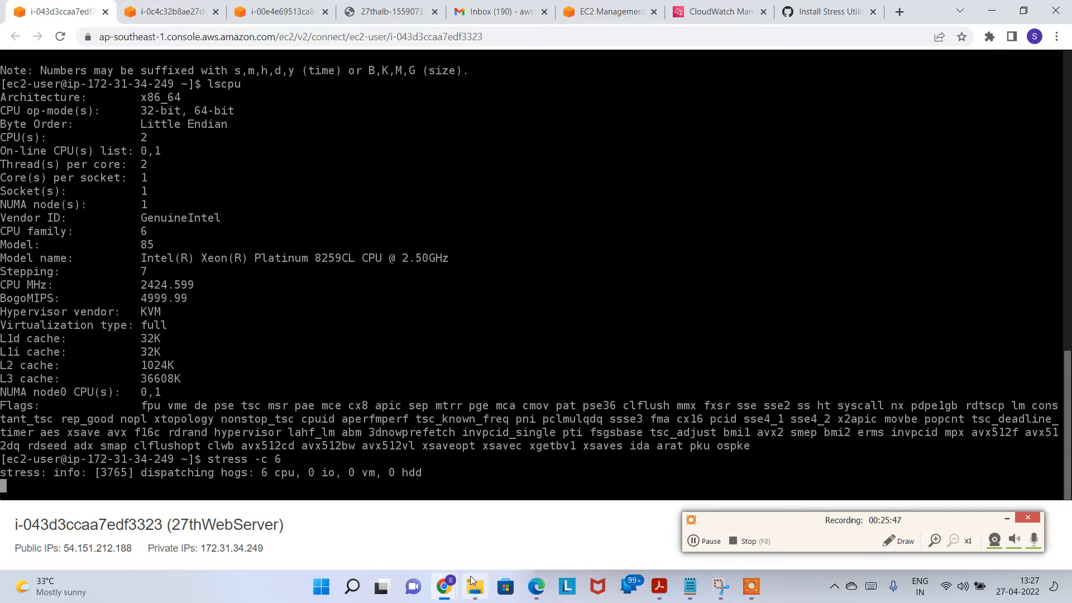
Step: Go to the EC2 instances list and sort it by instance state
click(618, 8)
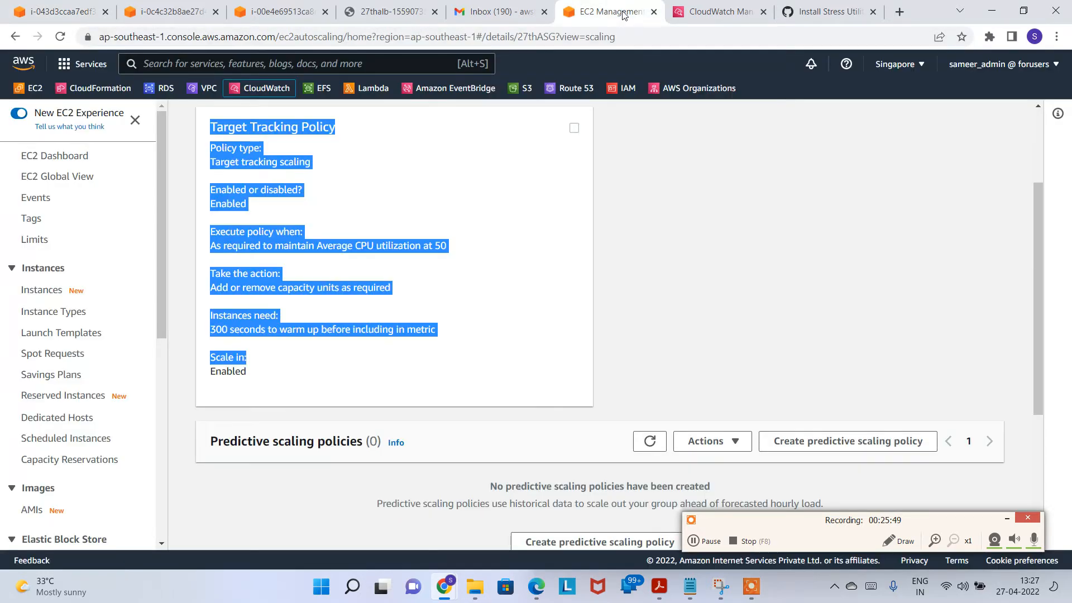
key(ctrl+1)
click(613, 11)
scroll(370, 274, up, 3)
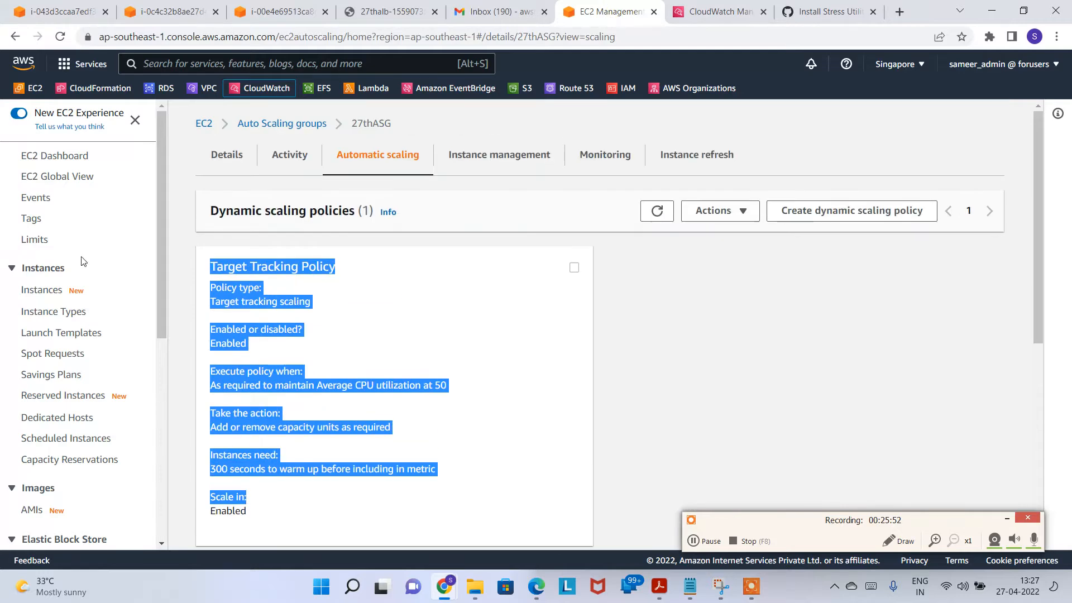
click(48, 292)
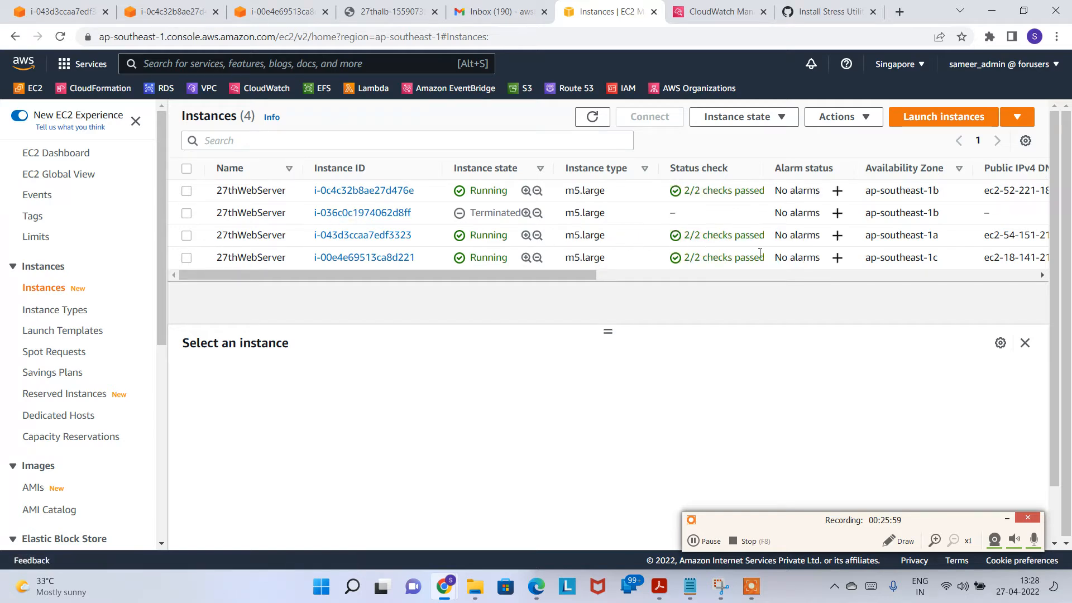
drag(516, 275, 333, 273)
click(456, 170)
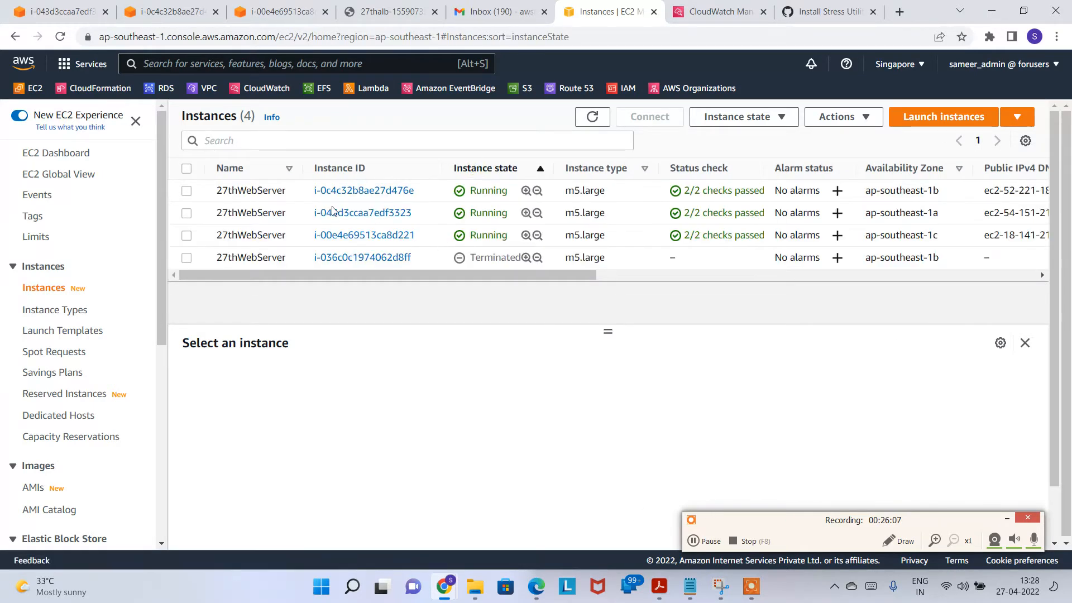
Step: Select i-043d3ccaa7edf3323 and open a second EC2 Instance Connect session to it
click(263, 195)
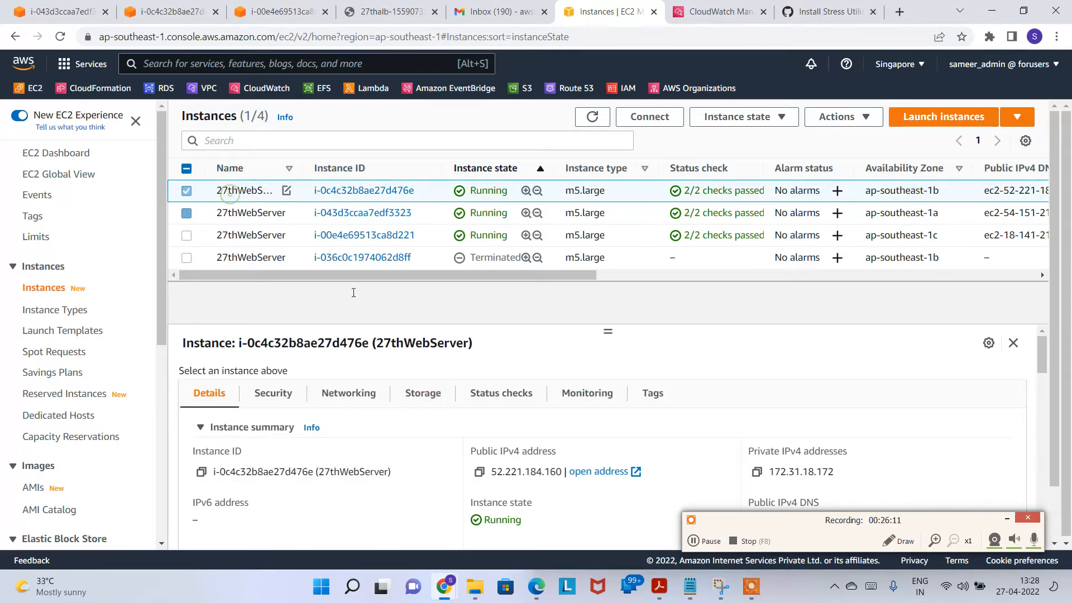
click(237, 211)
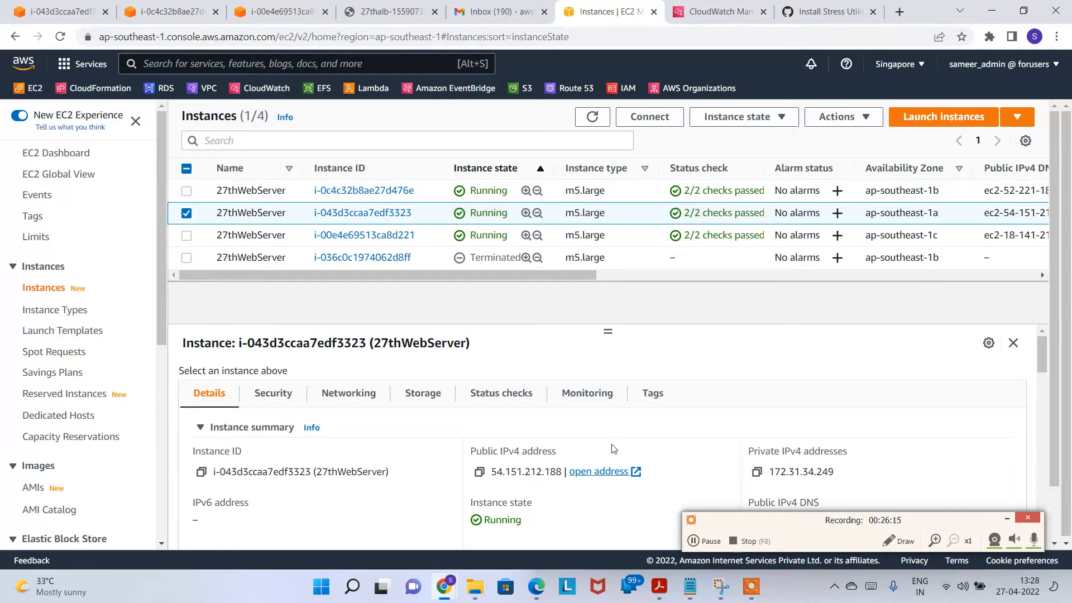
click(65, 6)
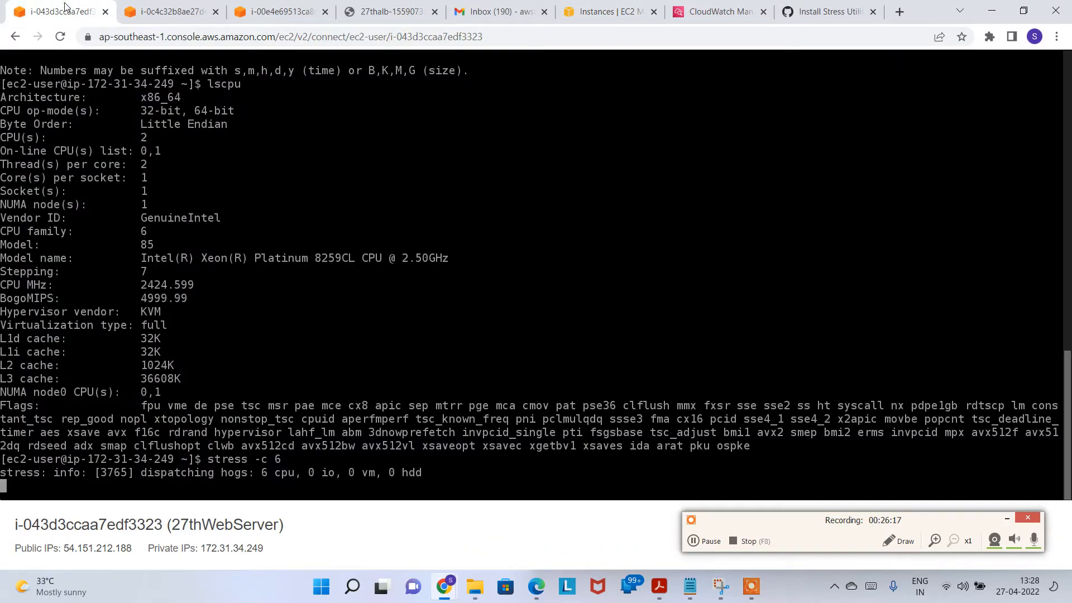
click(607, 11)
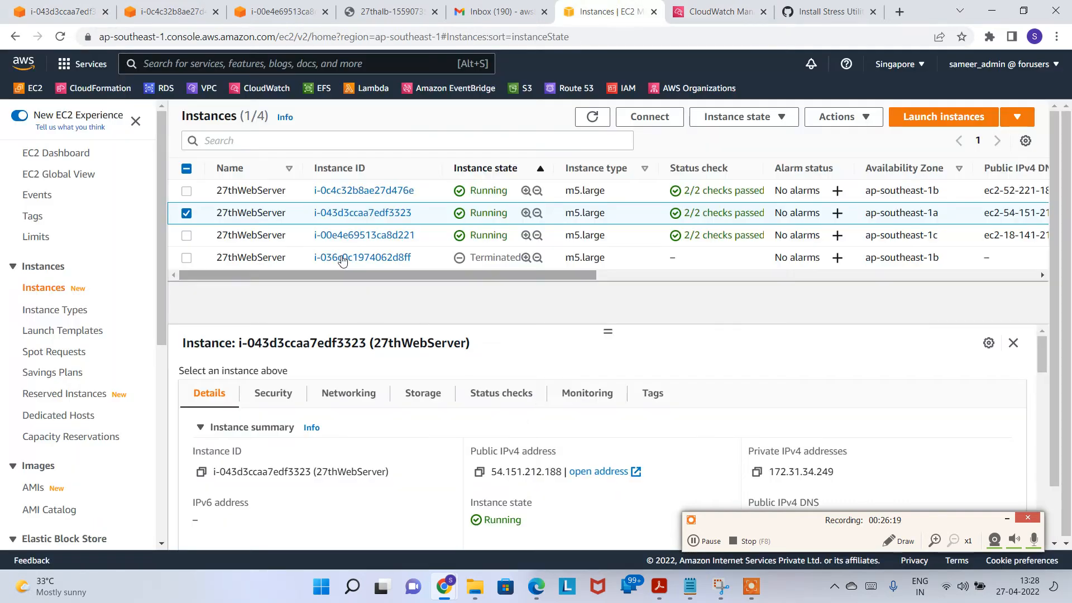
click(649, 117)
click(590, 533)
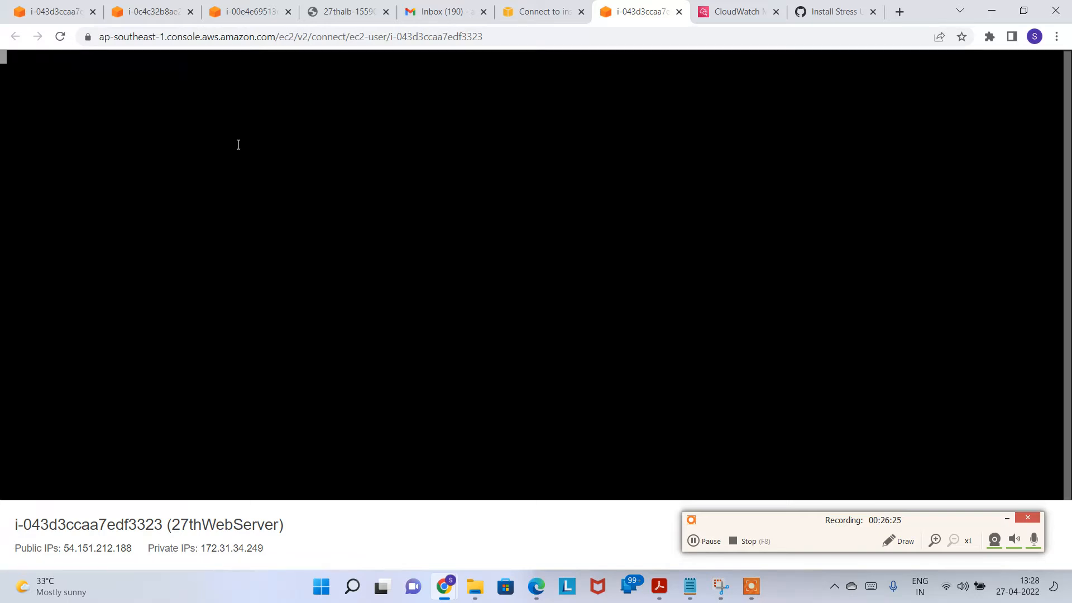
Step: Run top in the new terminal, confirming CPU at 100%, then switch to CloudWatch Alarms
click(51, 11)
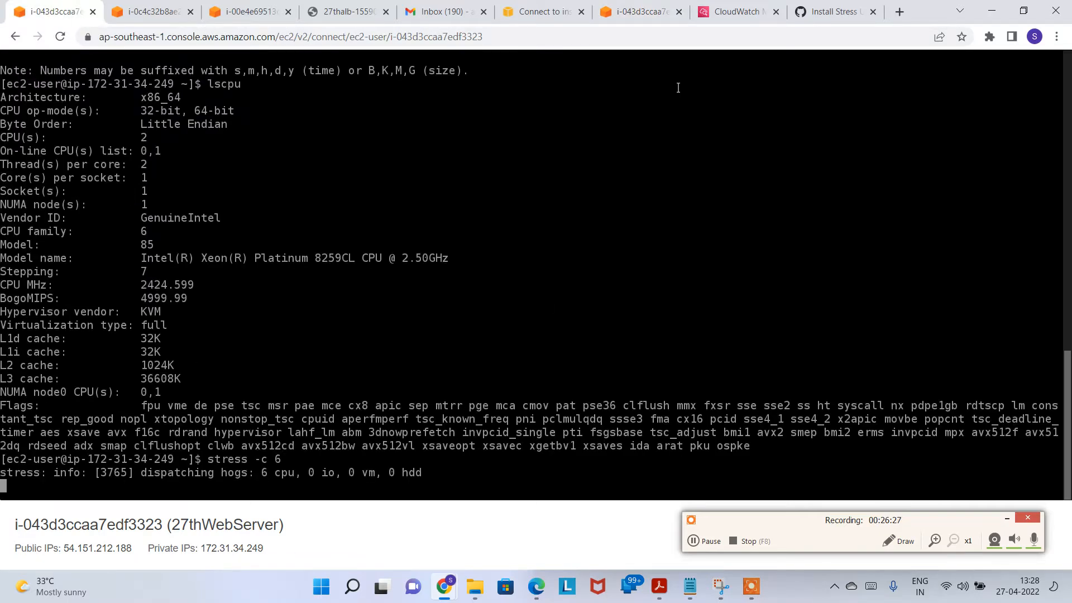
click(647, 15)
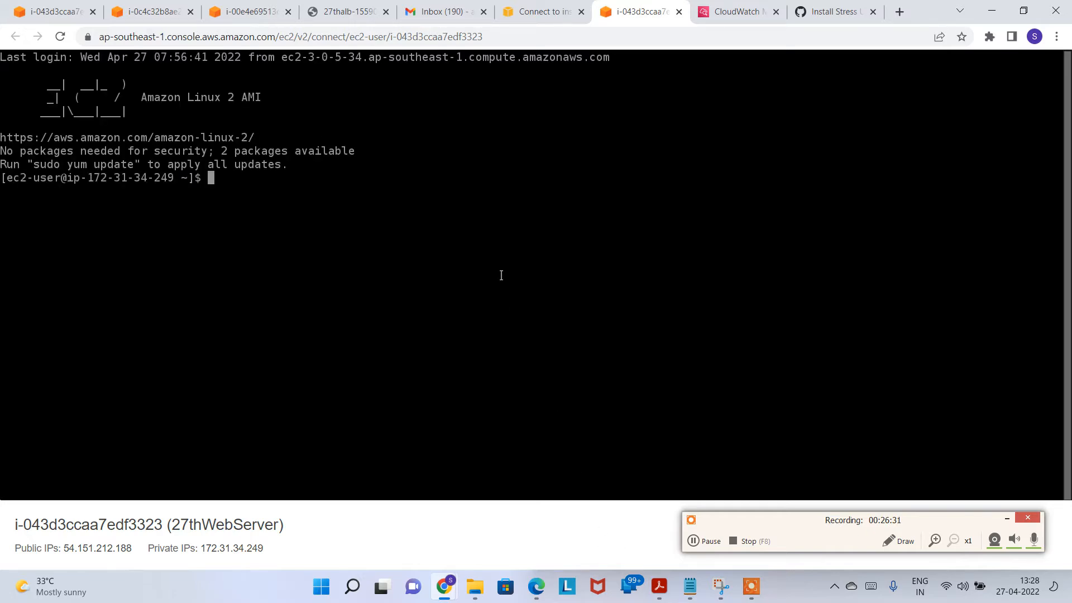
text(top)
key(Return)
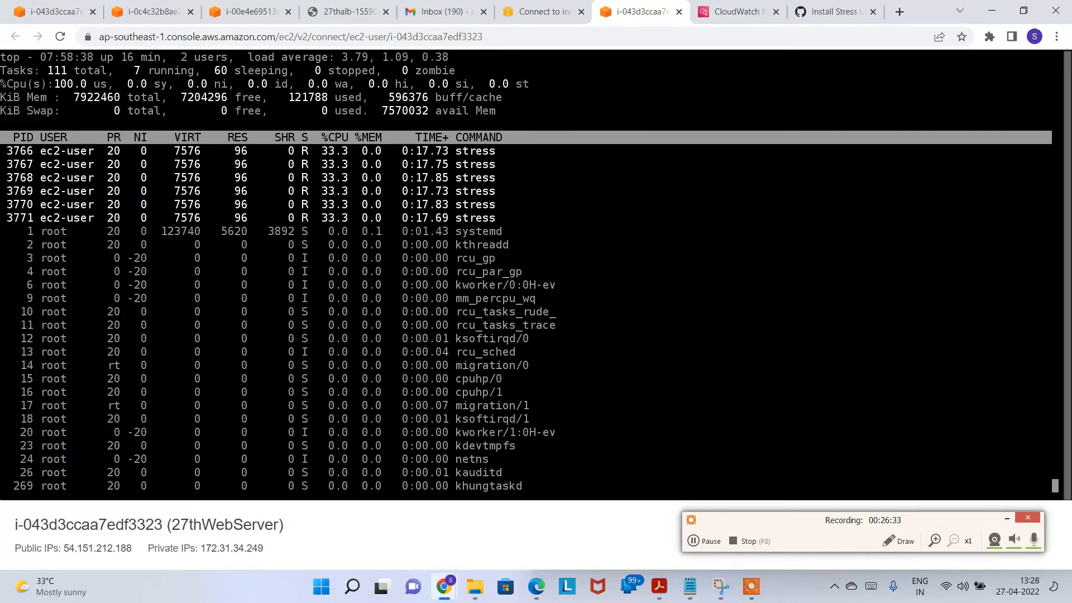
drag(2, 84, 91, 84)
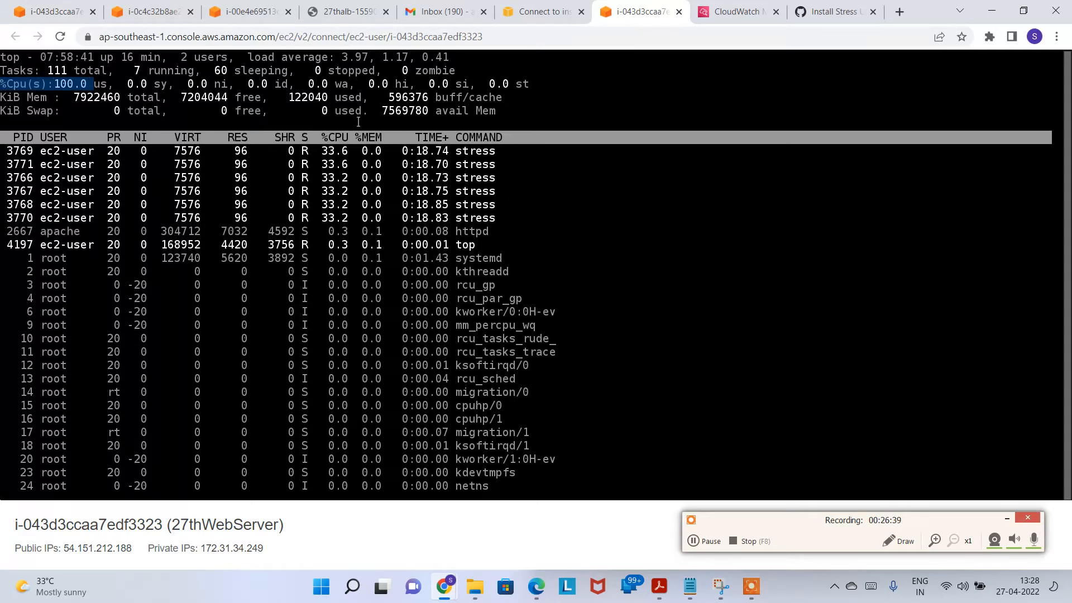
click(491, 103)
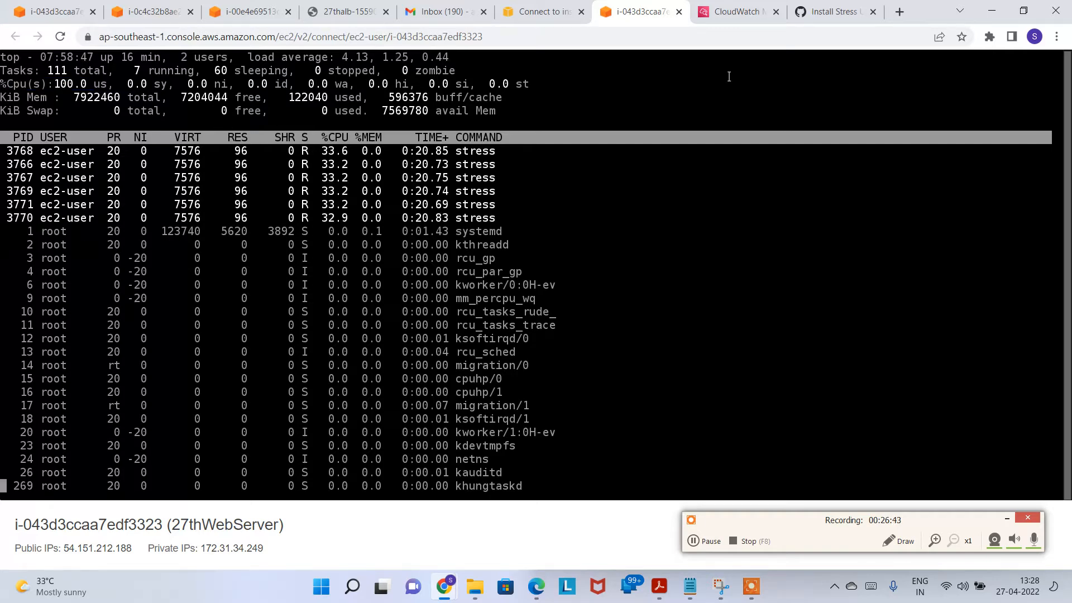
click(738, 13)
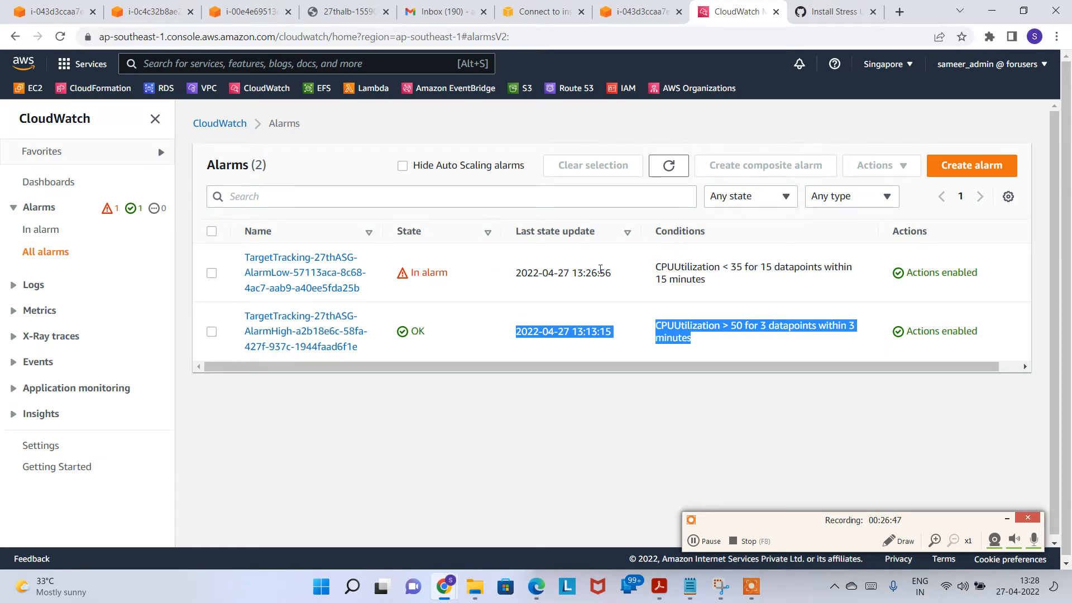
Step: Refresh the CloudWatch alarms list several times, noting the low-CPU alarm is In alarm
triple_click(437, 274)
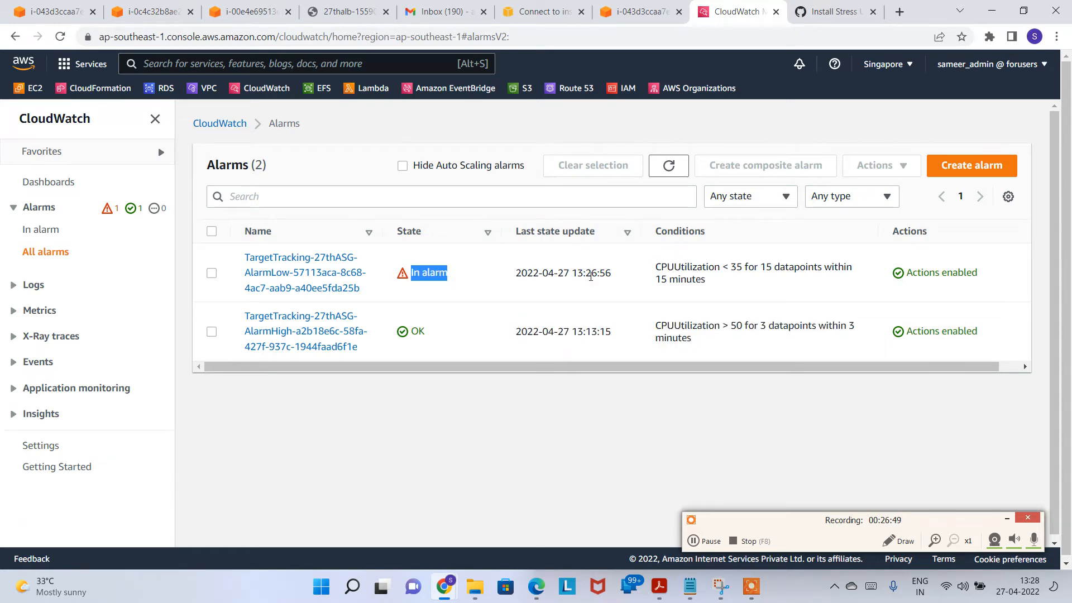
click(699, 271)
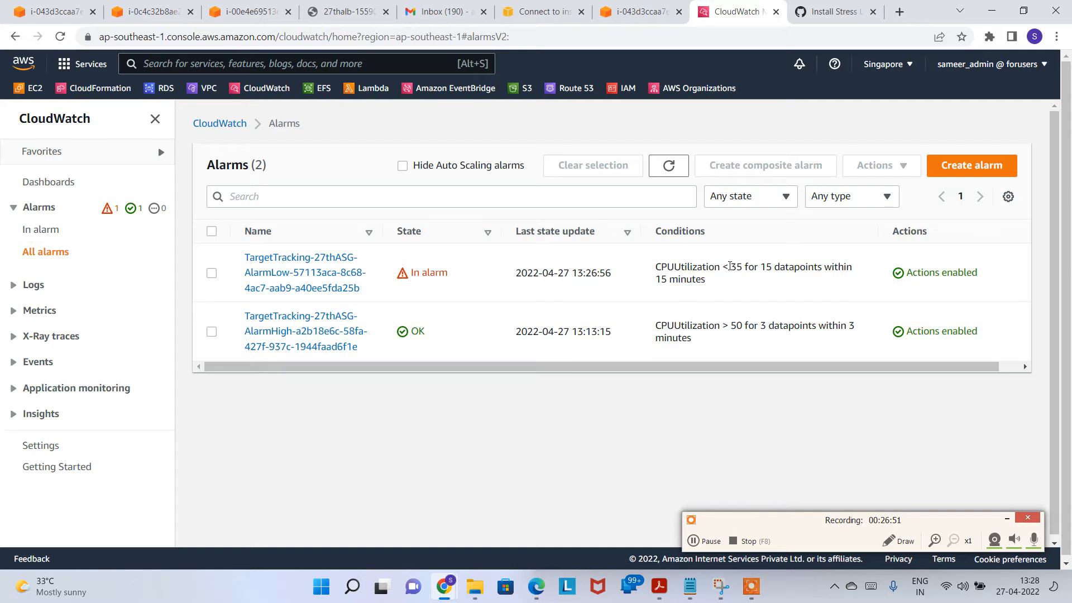
click(667, 178)
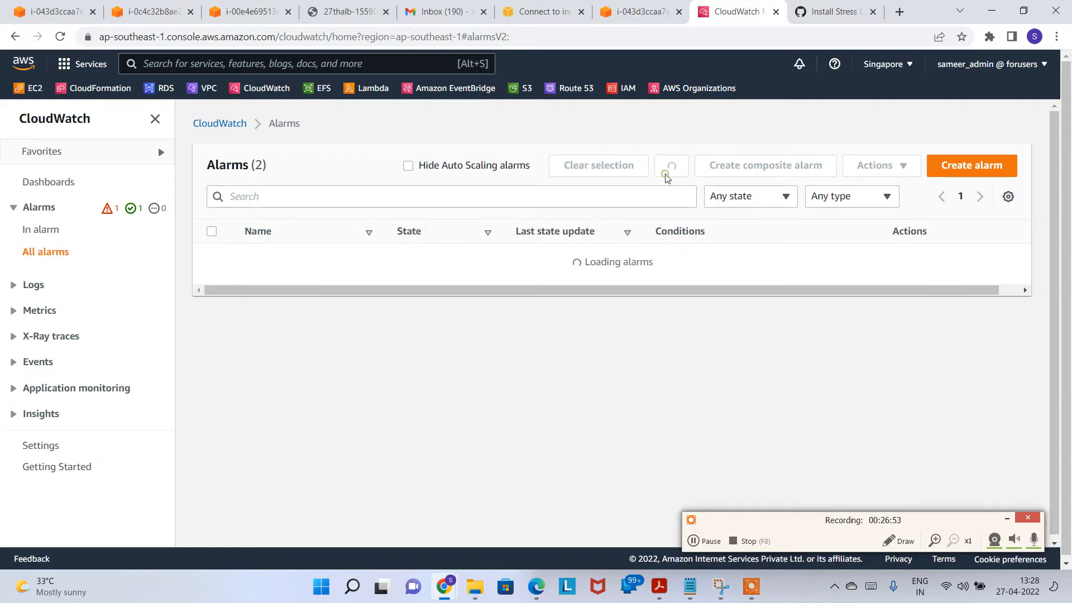
click(667, 177)
click(668, 175)
Step: Confirm the high-CPU alarm is OK (CPUUtilization > 50 for 3 datapoints), then open EC2 in a new tab
drag(441, 335, 411, 335)
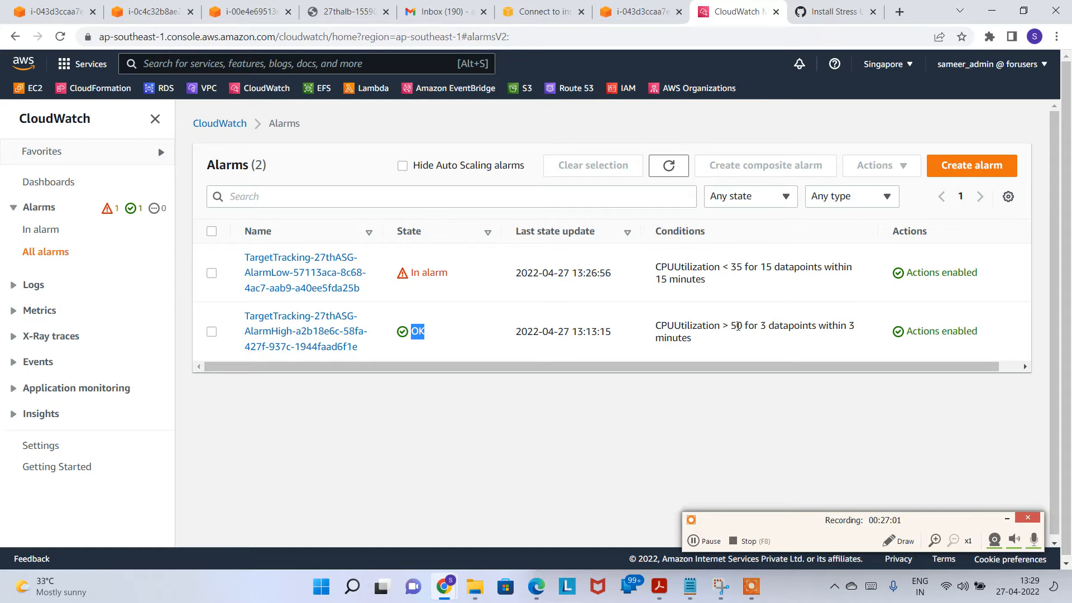
drag(773, 344, 736, 325)
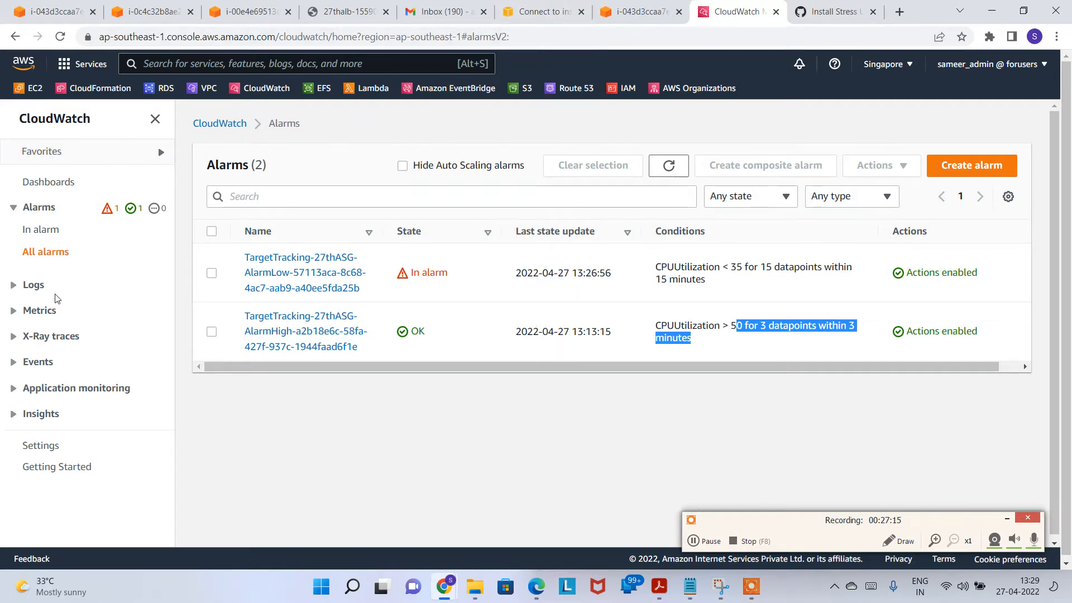
right_click(35, 88)
click(74, 110)
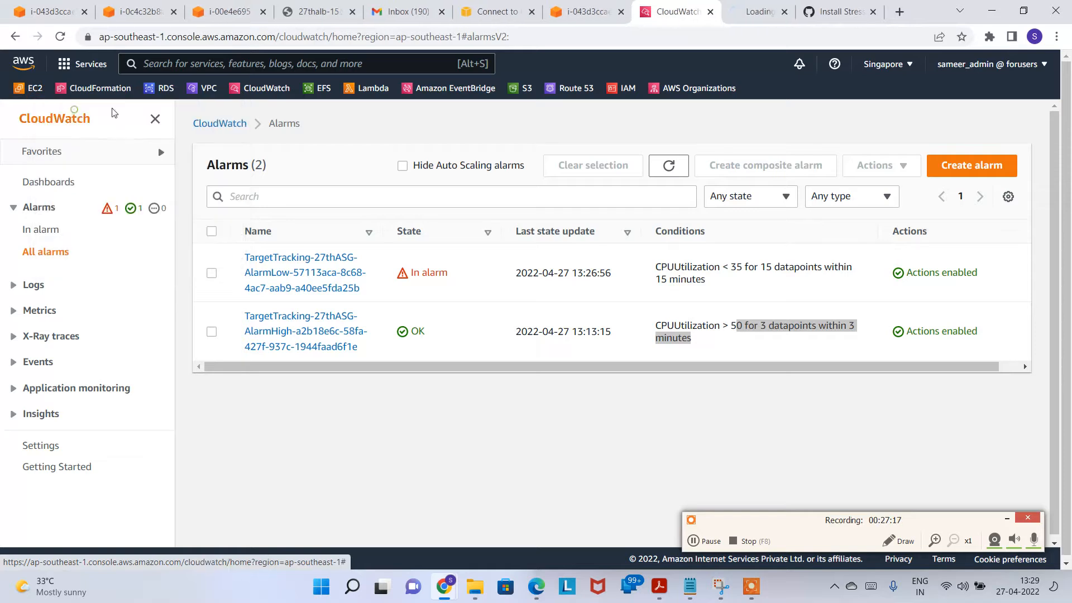
Step: Review the EC2 instances list, then recheck alarms: high-CPU OK, low-CPU In alarm
click(739, 21)
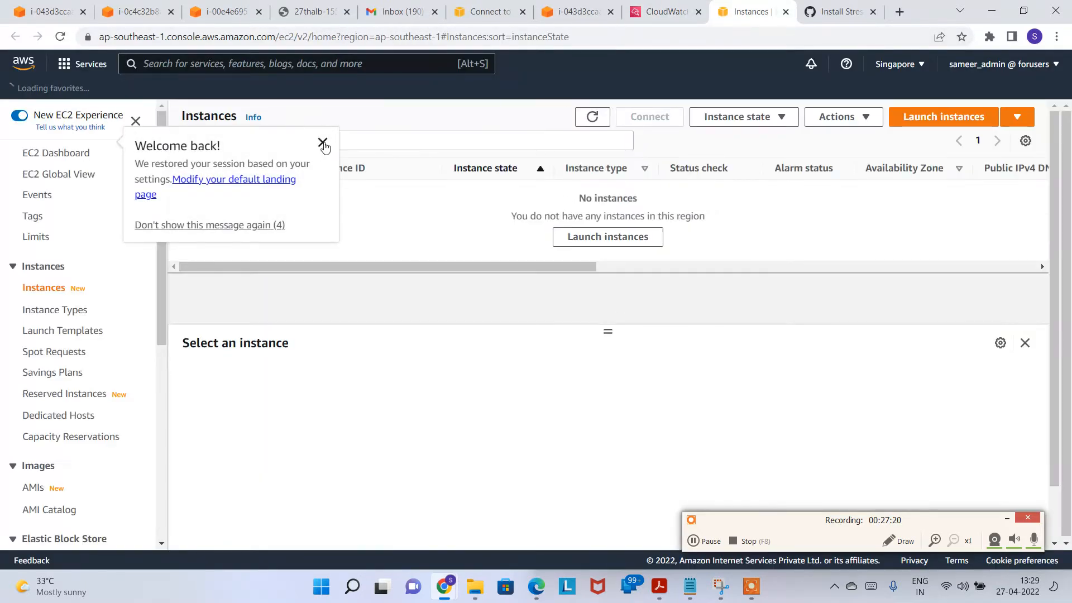
click(323, 141)
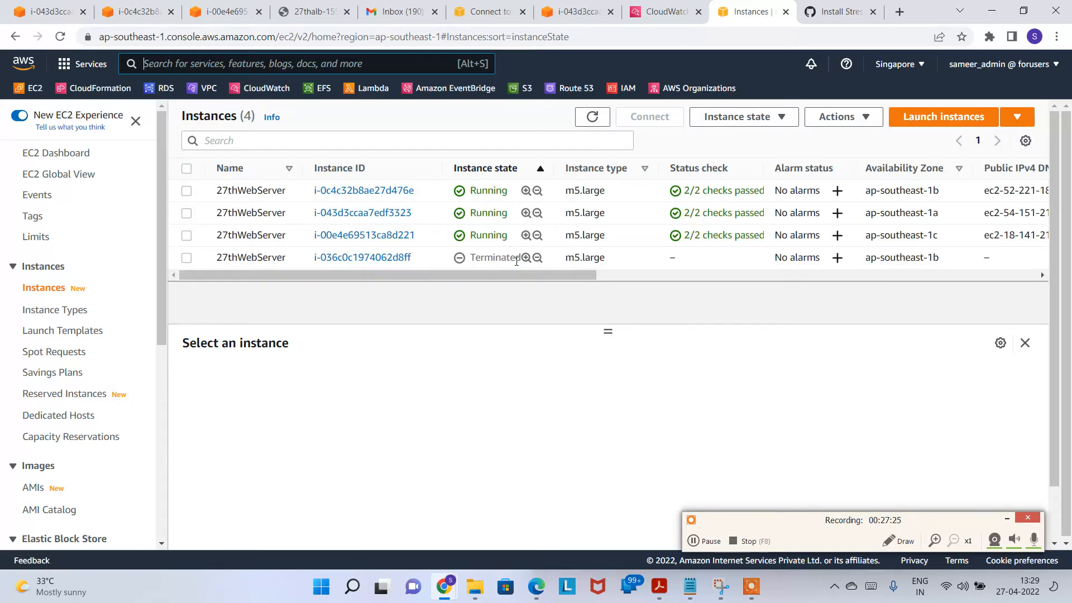
click(662, 17)
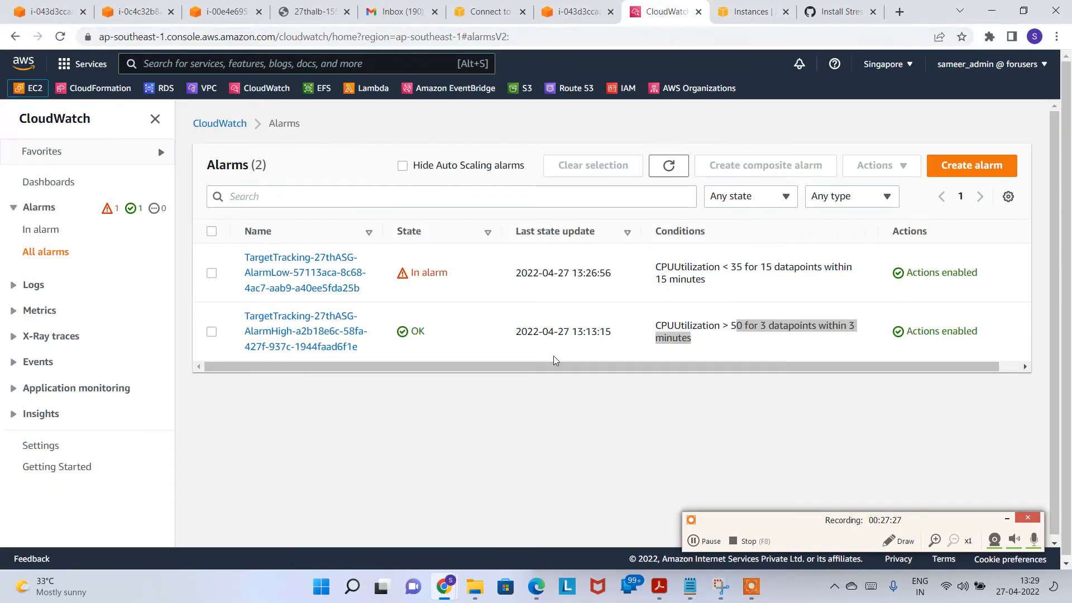
drag(441, 335, 411, 337)
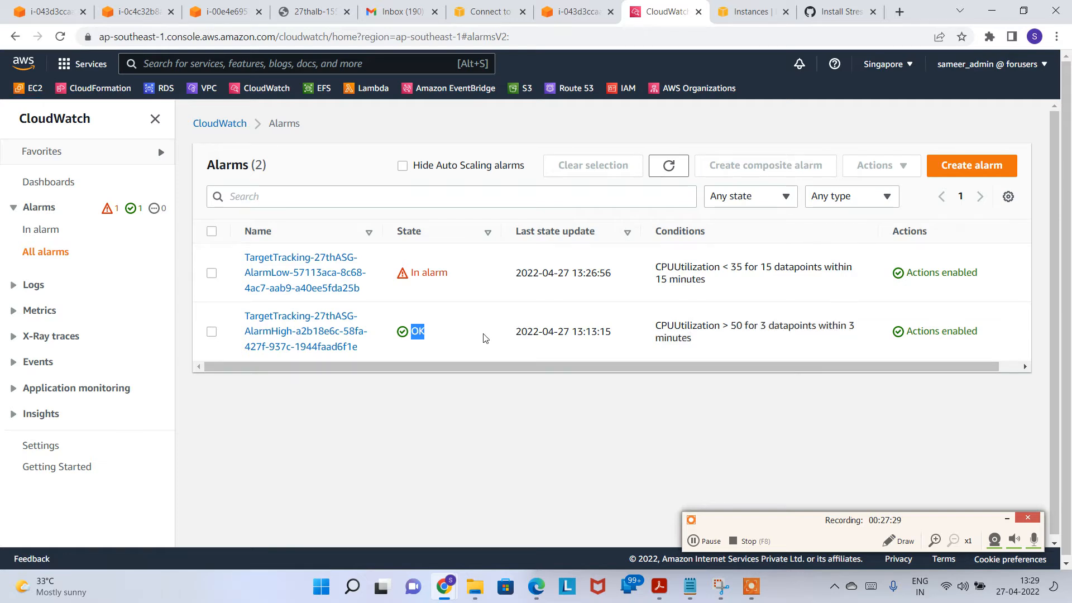
drag(468, 285, 419, 285)
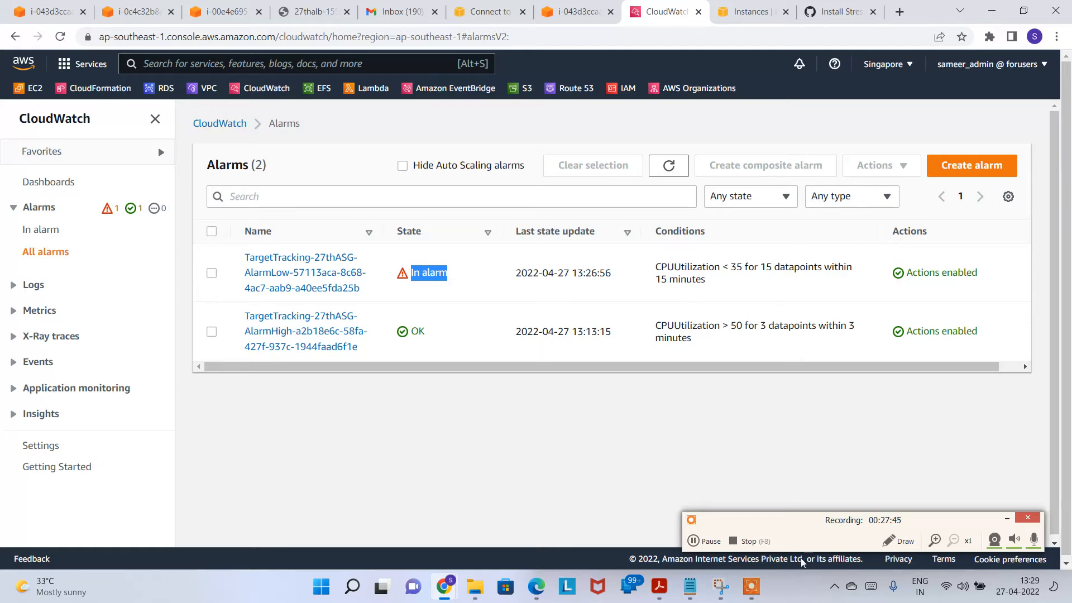
click(703, 542)
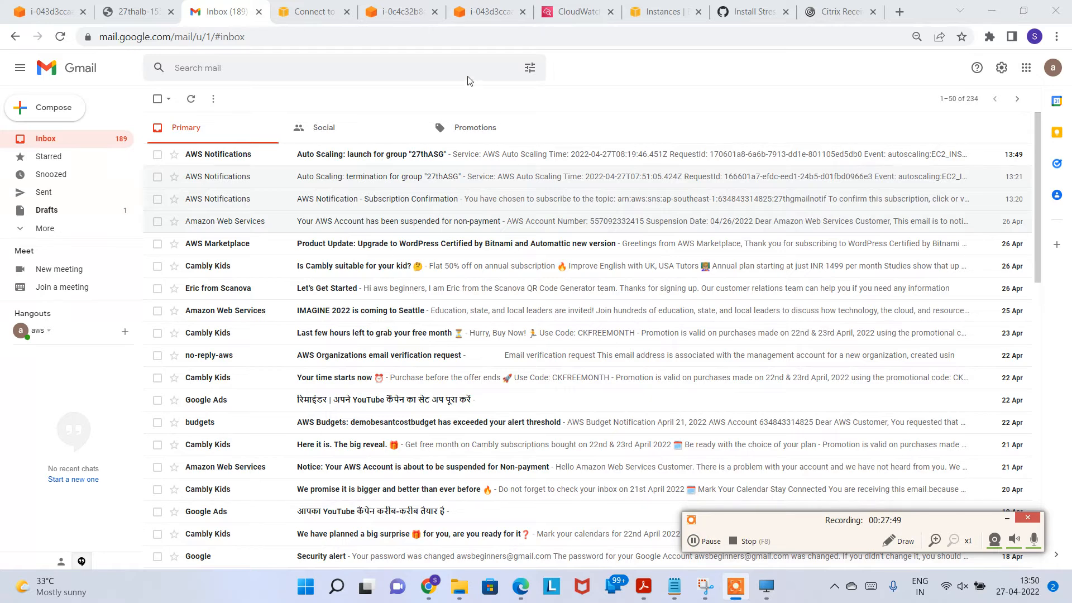
Step: Close the disconnected terminal sessions, including i-0c4c32b8ae27d476e, and go to the Gmail inbox
click(473, 13)
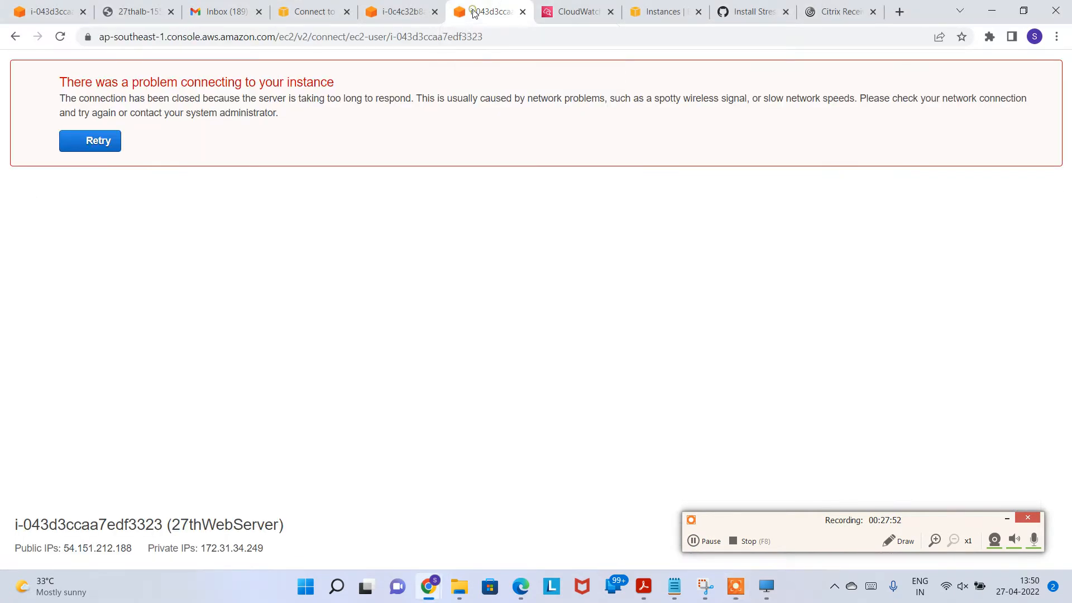
click(522, 12)
click(401, 12)
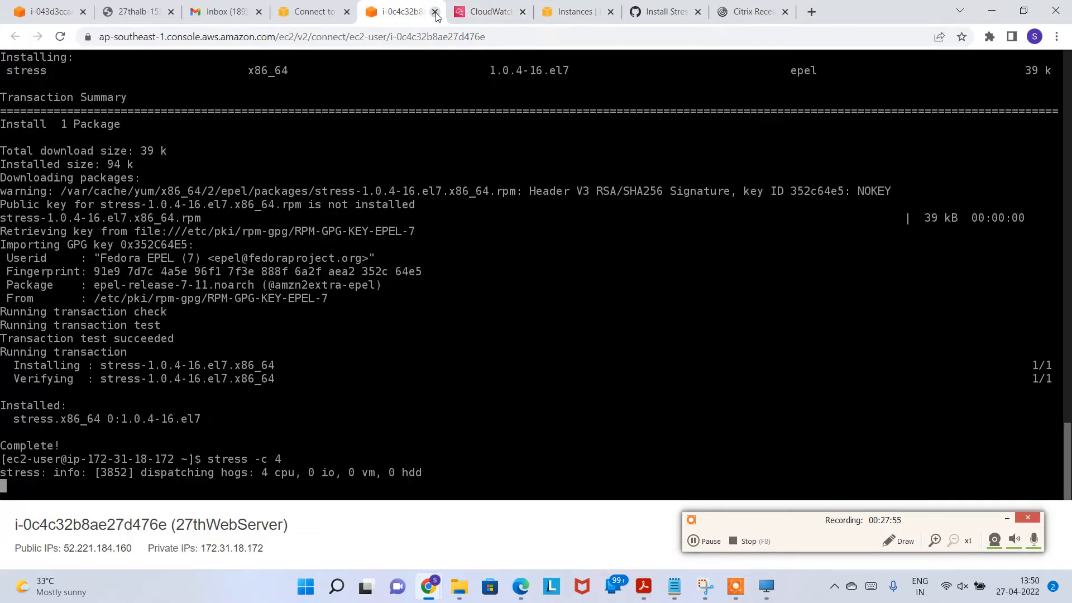
click(434, 12)
click(223, 12)
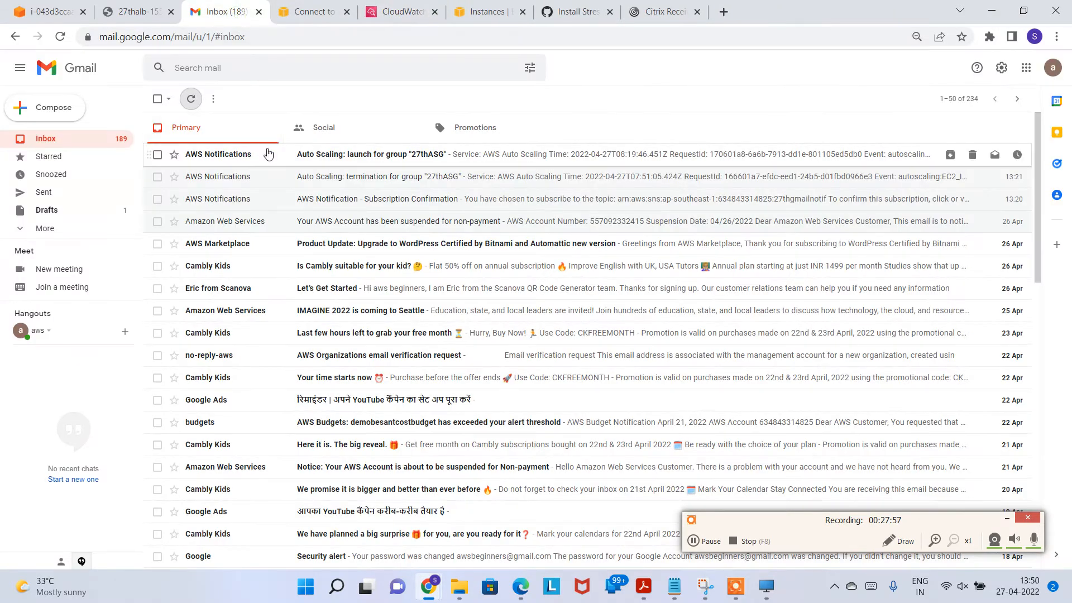
Step: Open the Auto Scaling launch email, zoom in, and read the EC2_INSTANCE_LAUNCH event and description
click(397, 159)
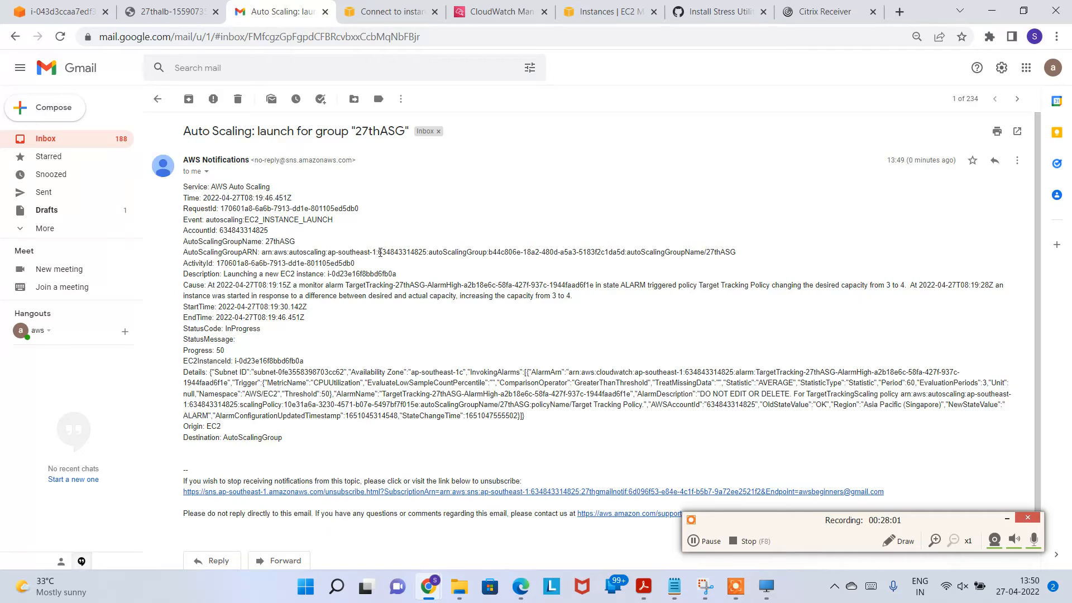
key(ctrl+plus)
key(ctrl+plus)
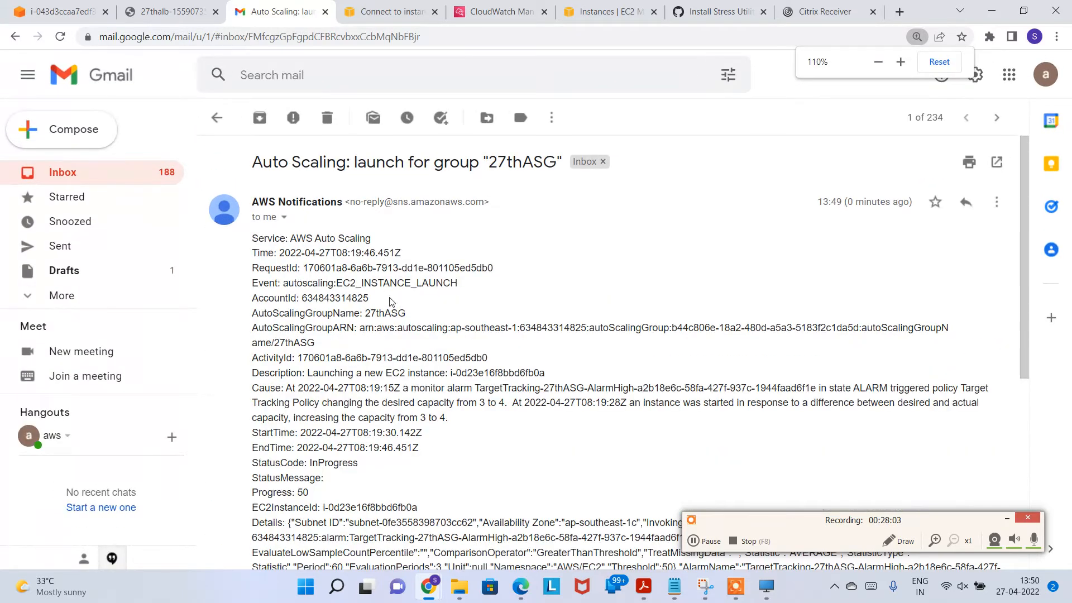
drag(256, 281, 469, 287)
click(363, 288)
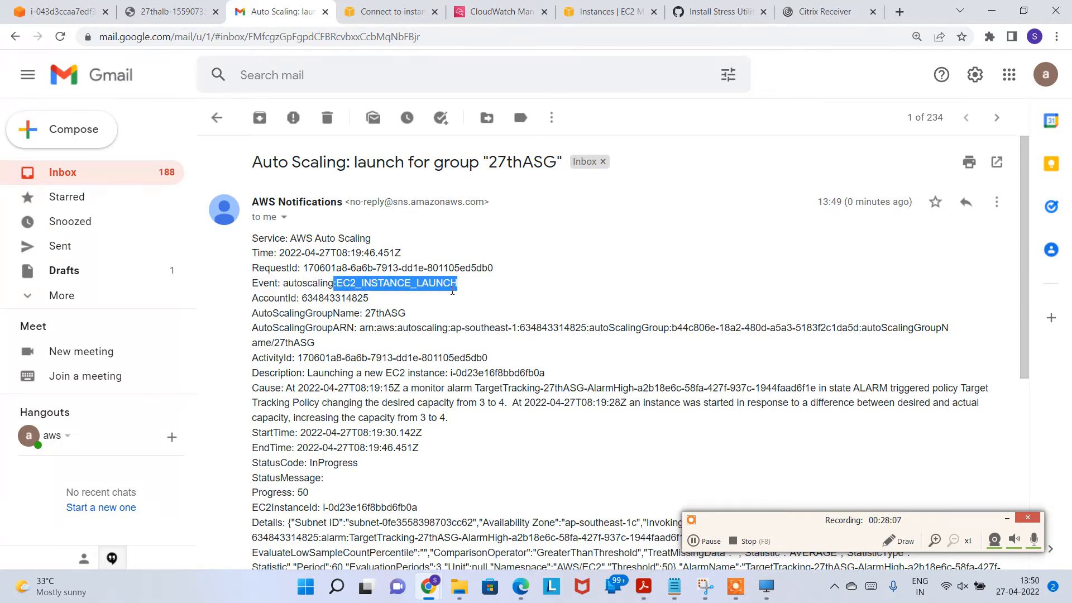
scroll(343, 346, down, 1)
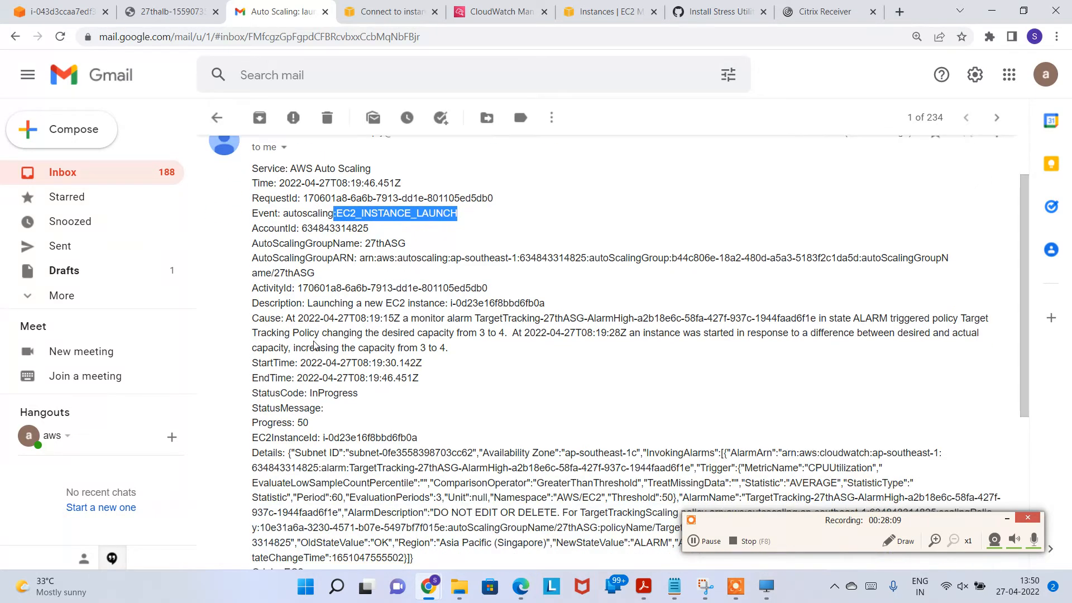
drag(280, 304, 574, 308)
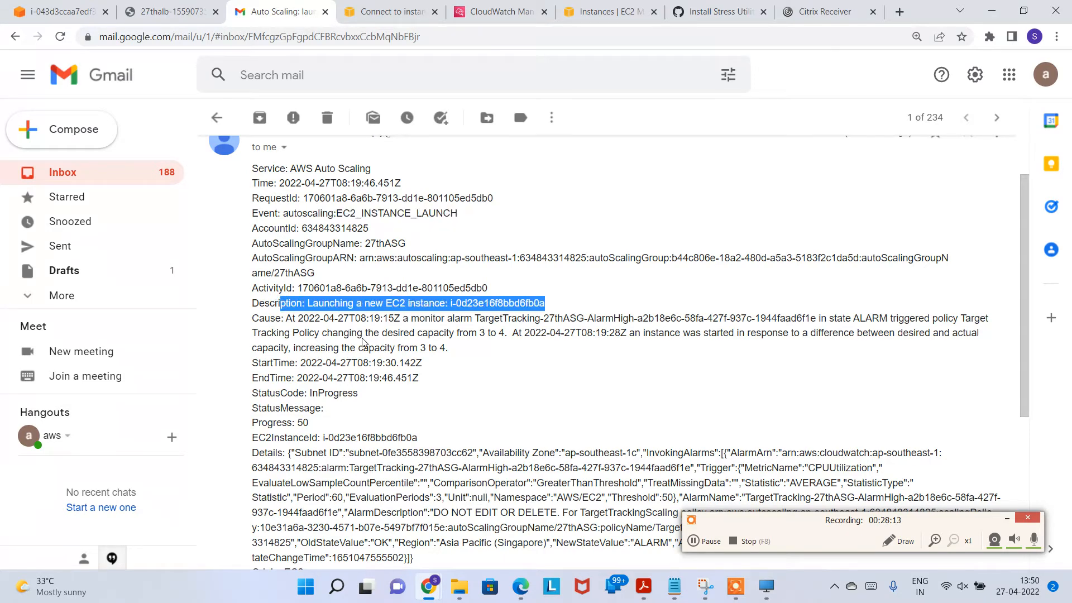
scroll(363, 343, down, 1)
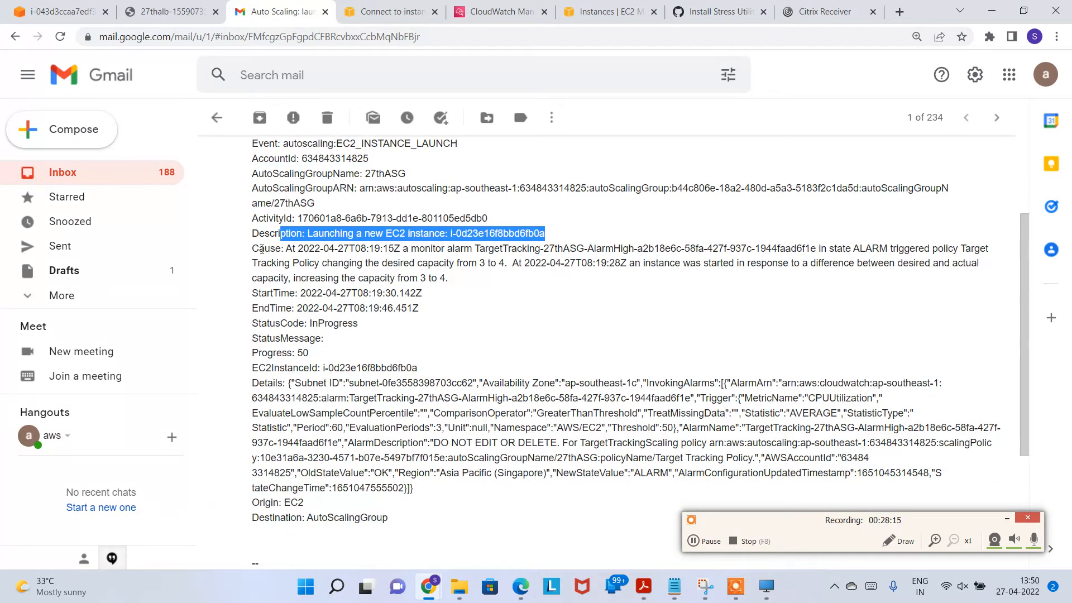
Step: Read the cause section: the high-CPU alarm raised desired capacity from 3 to 4
drag(275, 249, 259, 249)
click(355, 248)
drag(435, 248, 915, 250)
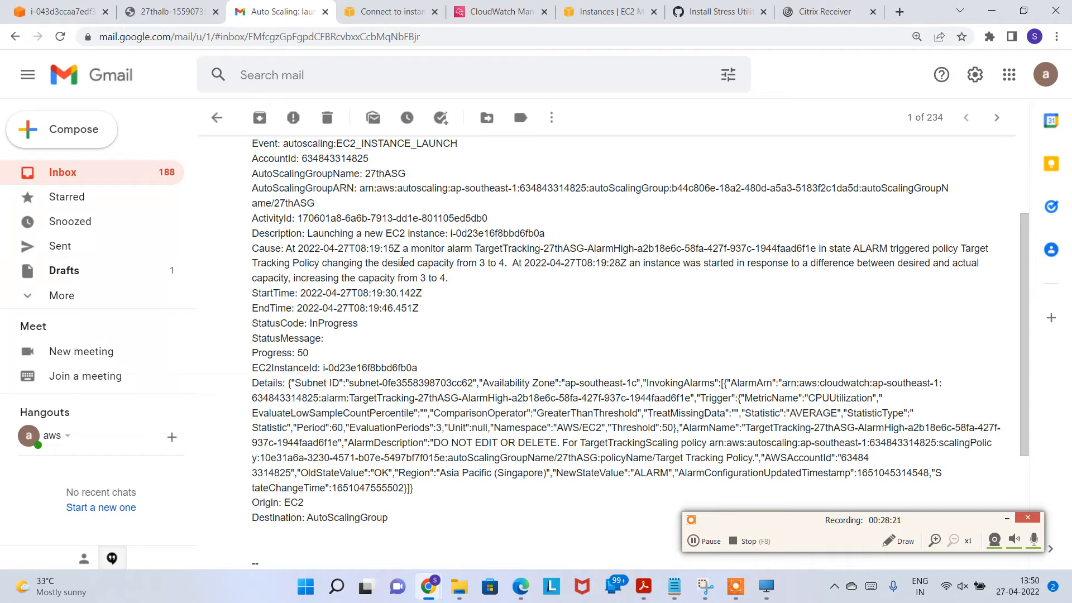
drag(401, 262, 506, 263)
click(491, 265)
drag(396, 263, 593, 263)
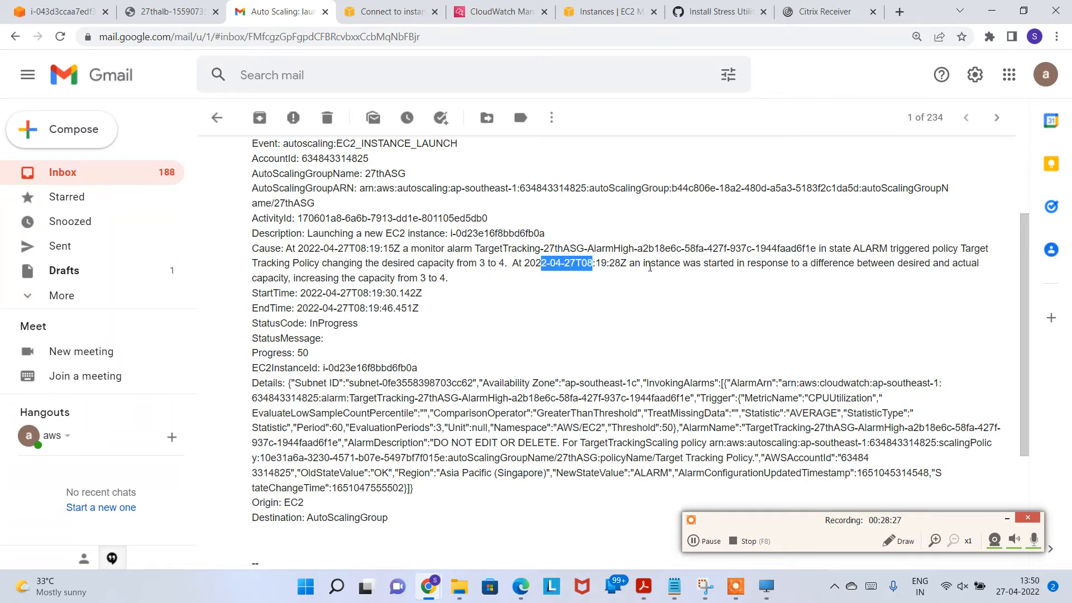
drag(687, 264, 954, 265)
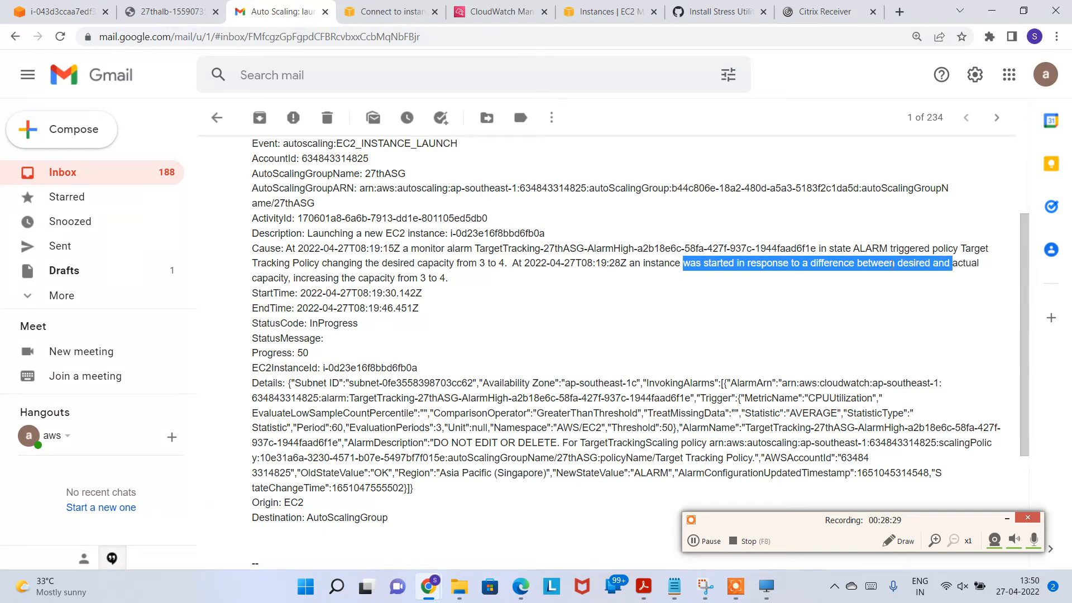
drag(380, 278, 459, 282)
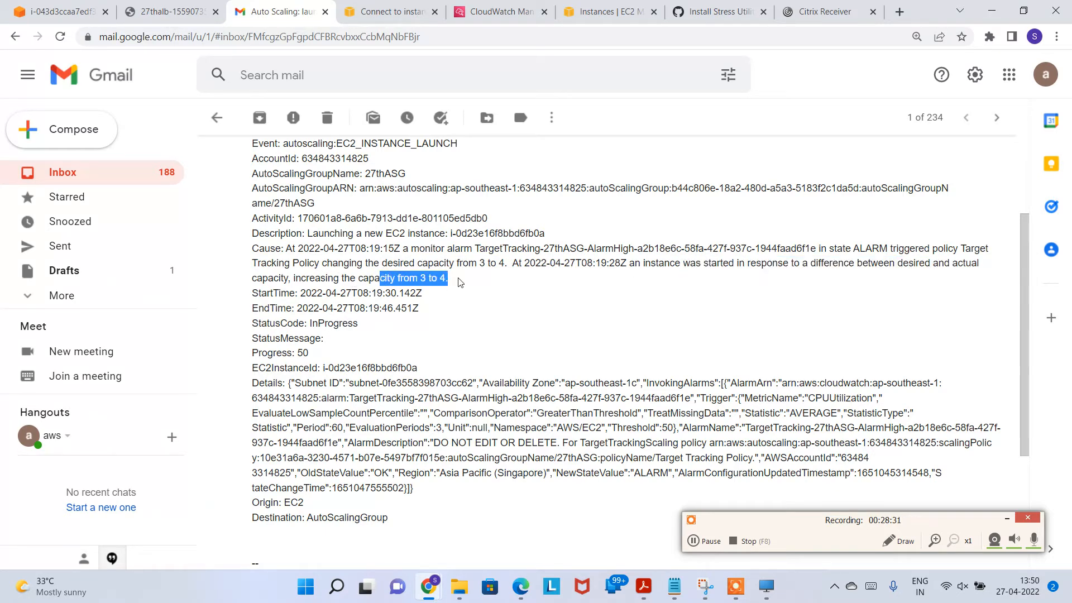
click(505, 282)
scroll(430, 313, down, 3)
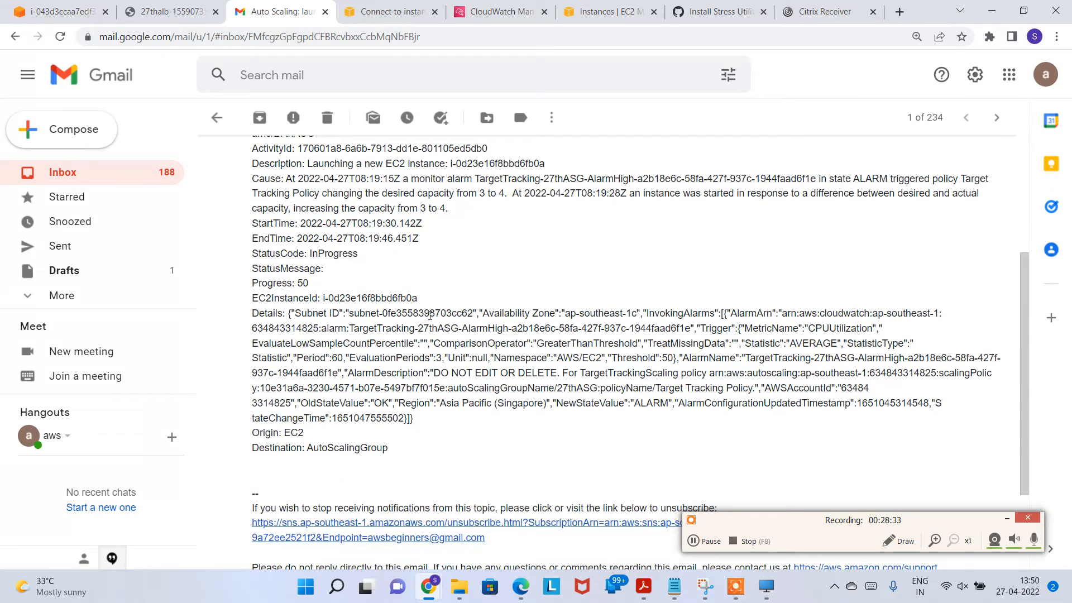
scroll(391, 321, down, 1)
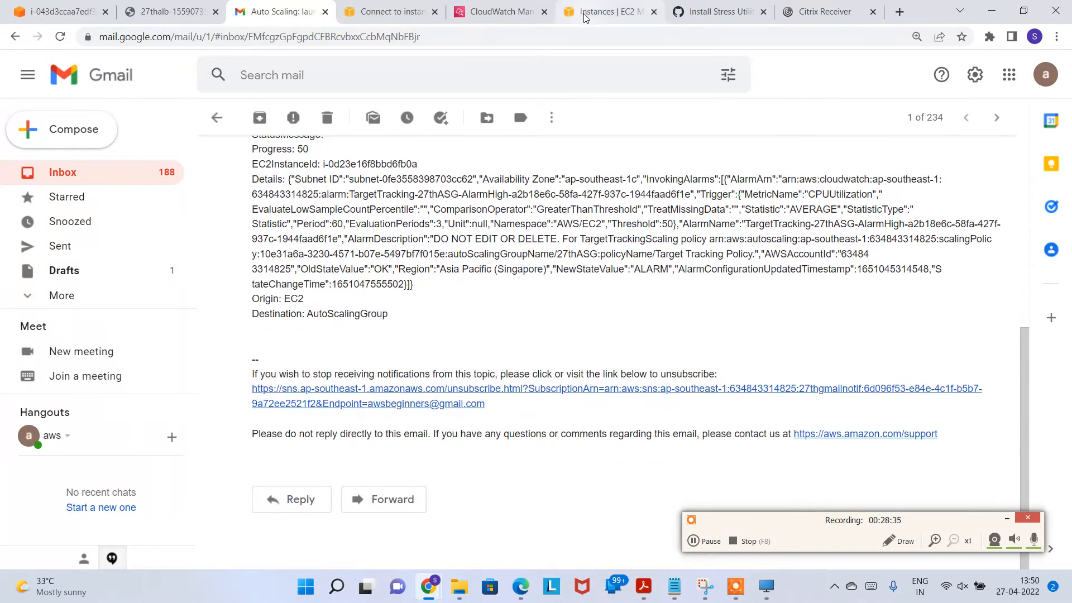
click(598, 12)
Step: Reload instances and alarms, confirming the high-CPU alarm is In alarm on its CPUUtilization threshold
click(591, 116)
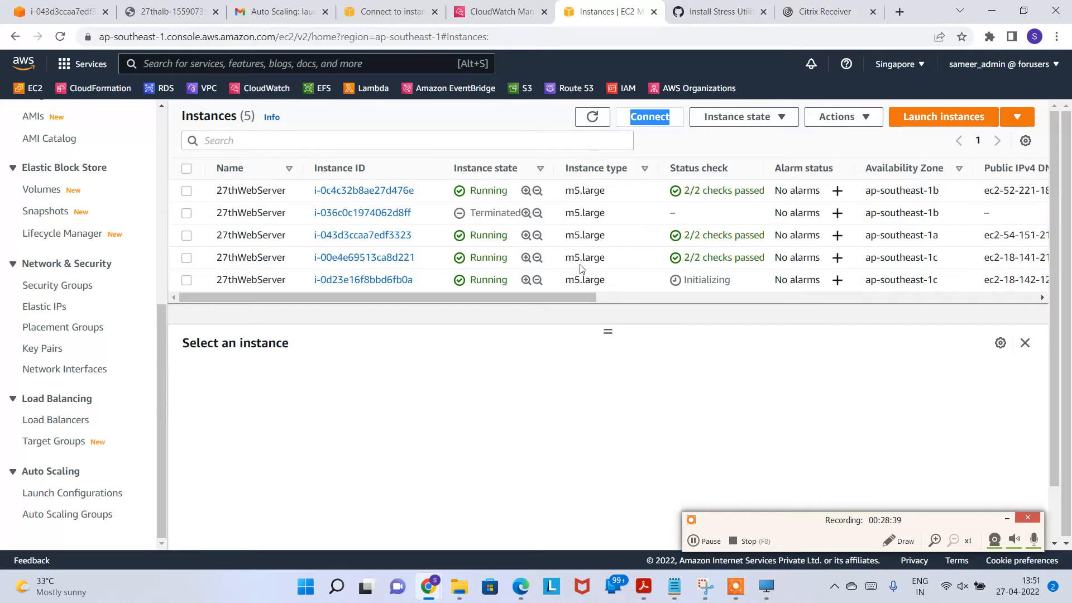
click(501, 12)
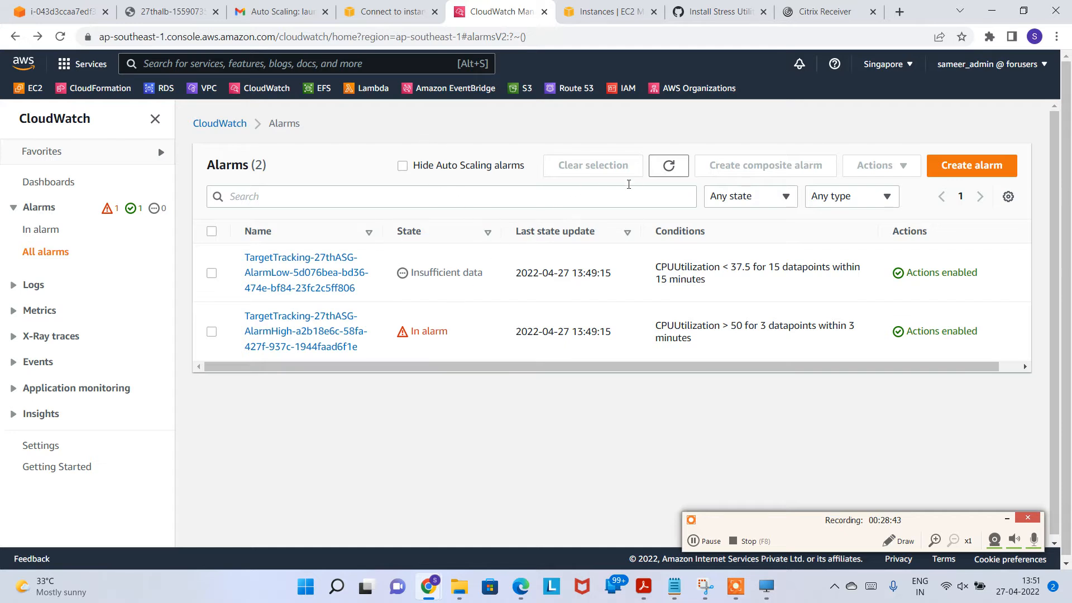
click(668, 165)
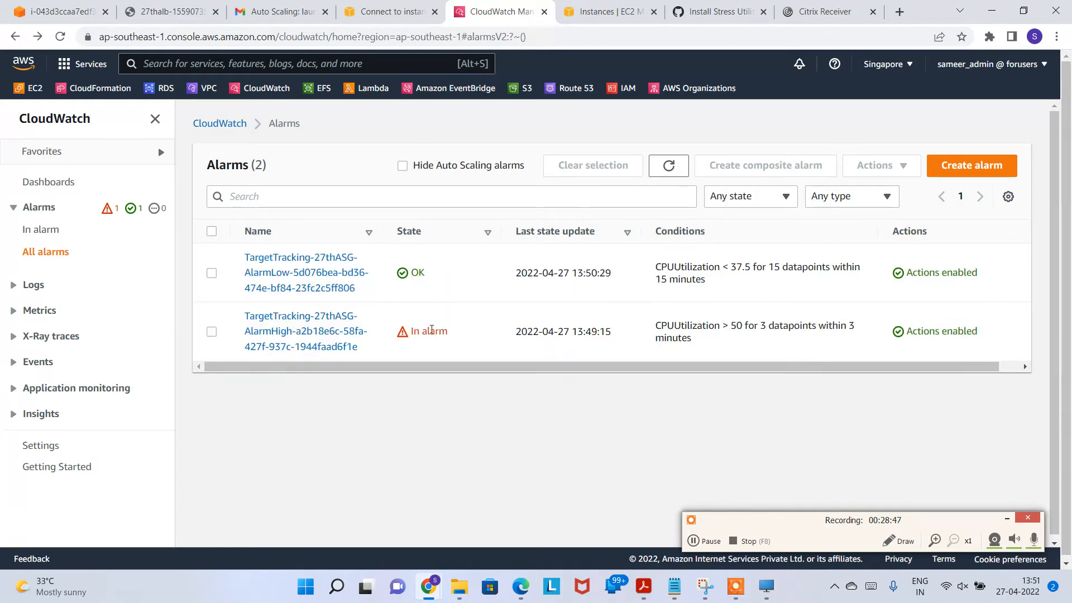
drag(417, 330, 469, 338)
drag(668, 326, 721, 325)
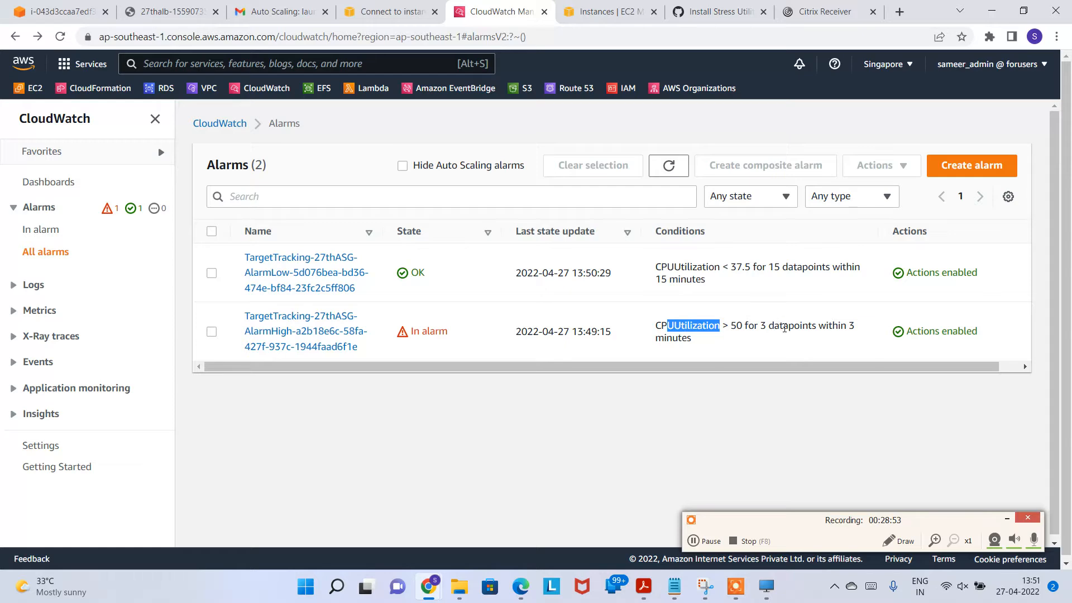
drag(804, 326, 826, 326)
drag(754, 345, 676, 324)
Step: Return to the EC2 Instances list, inspect the first instance, and begin launching a new instance
click(676, 323)
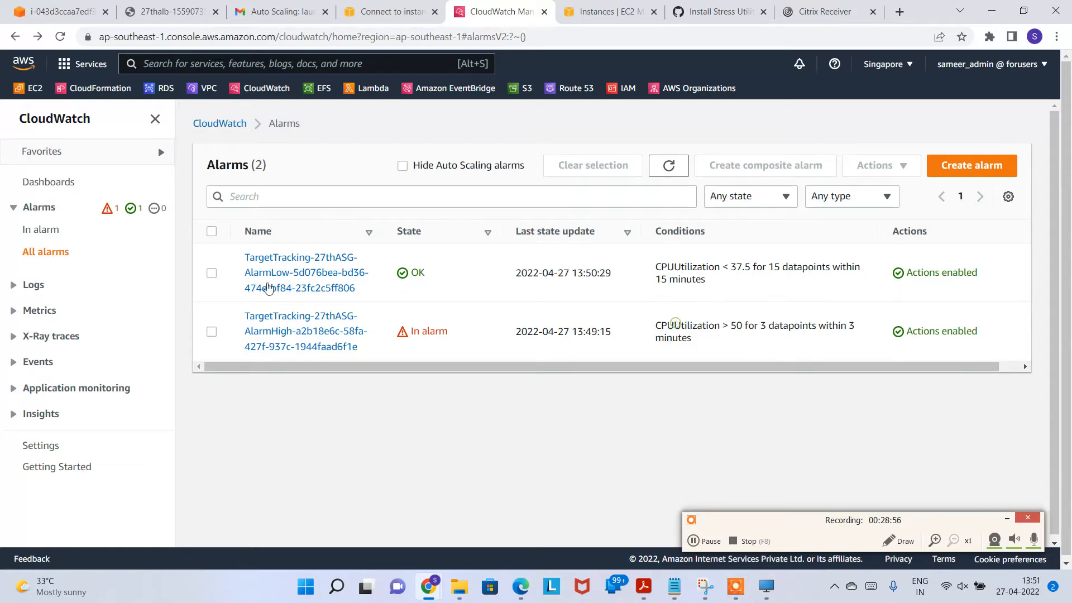
click(386, 11)
click(290, 8)
click(382, 12)
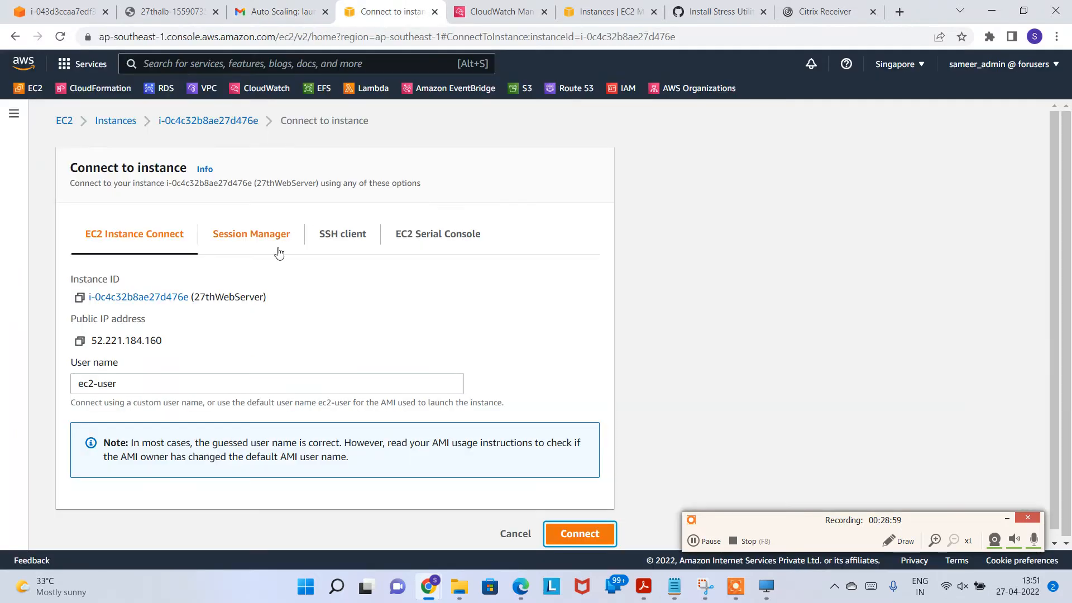
click(126, 124)
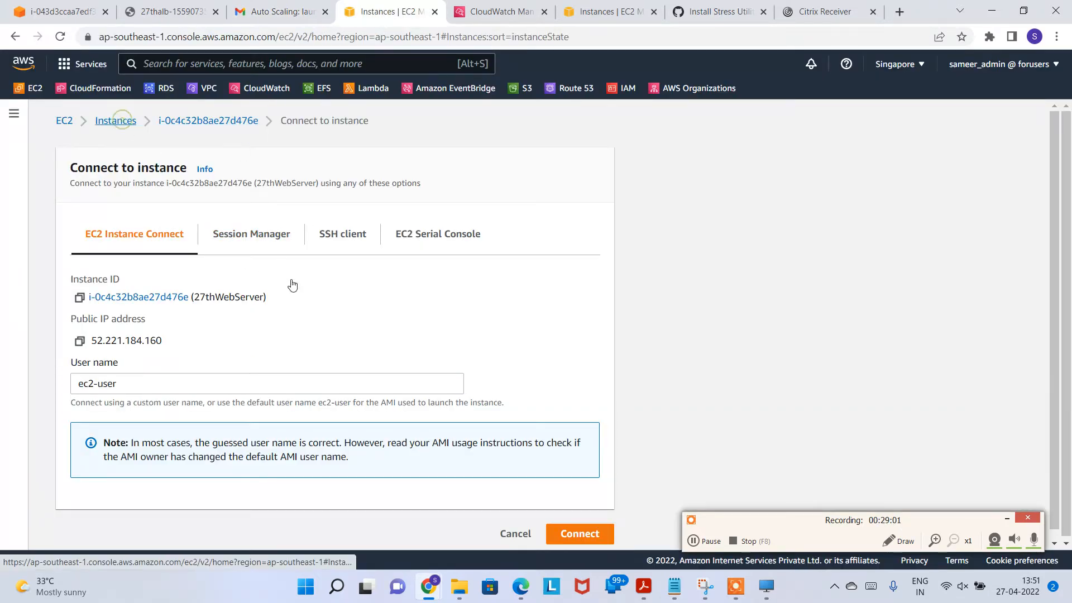
drag(566, 192, 608, 191)
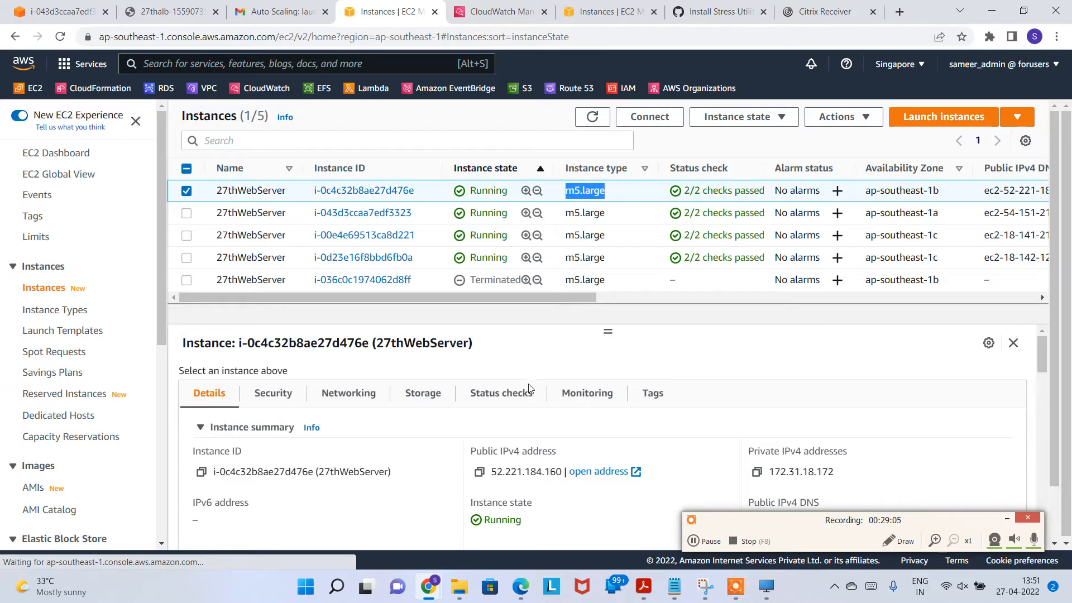
scroll(58, 466, down, 5)
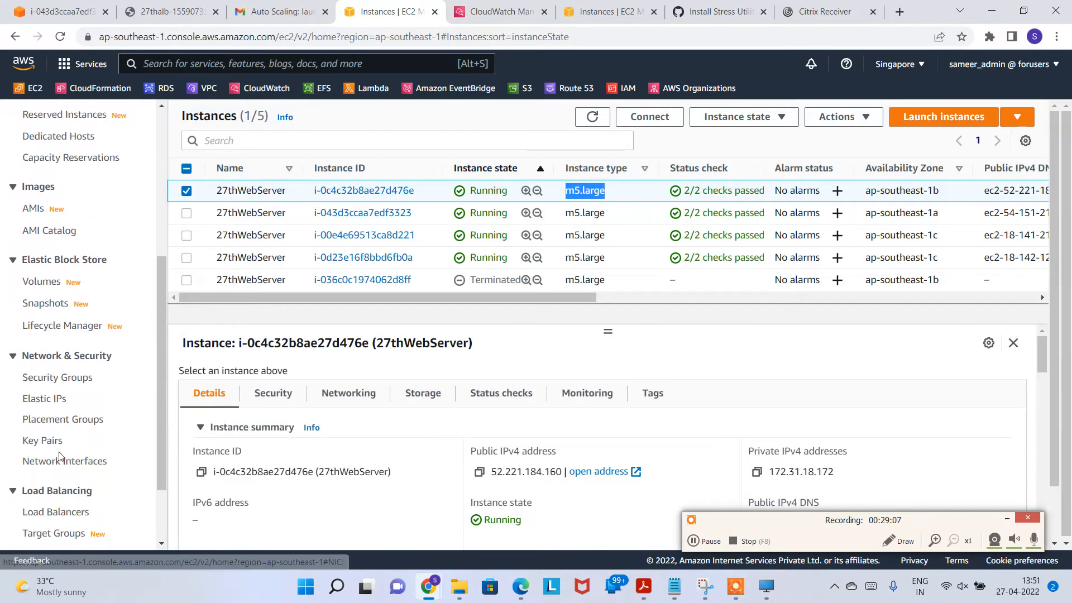
scroll(89, 380, up, 5)
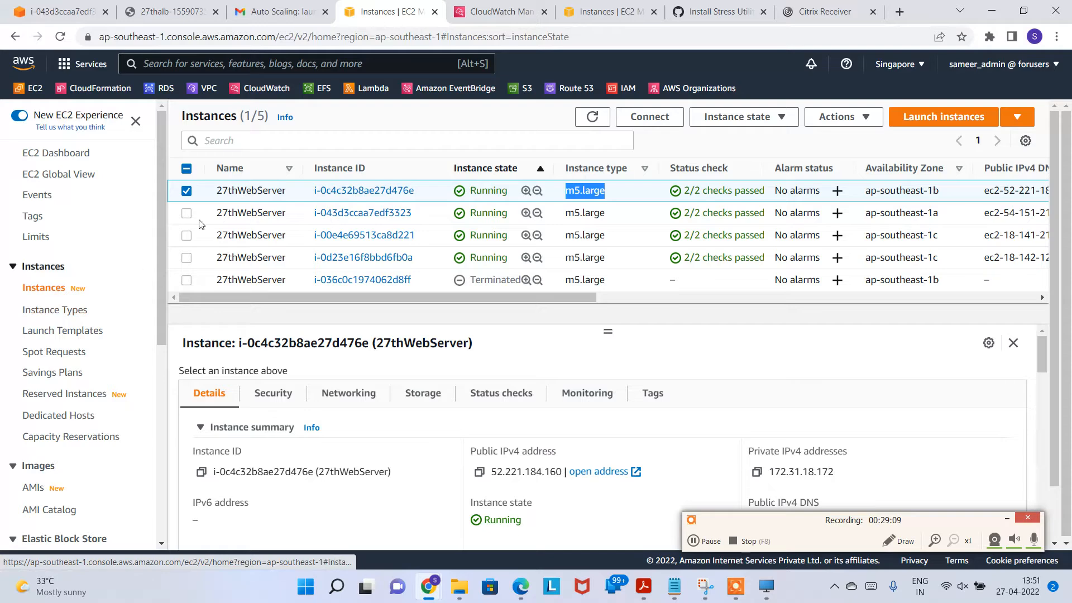
click(943, 116)
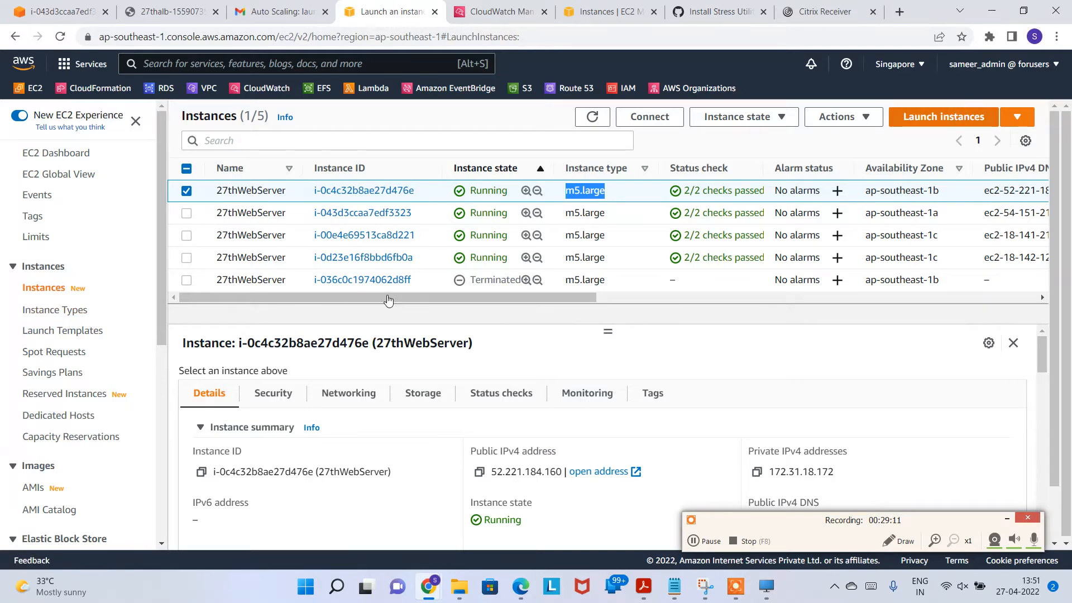
Step: Compare instance types filtered to m5.large and check its specs: 2 vCPUs, 8 GiB memory
scroll(240, 429, down, 8)
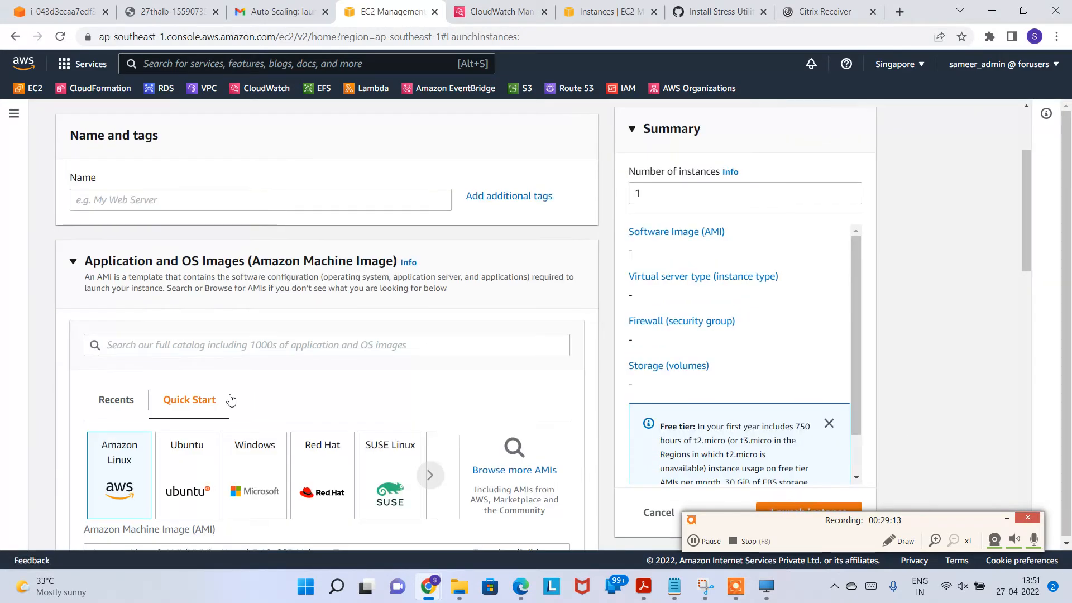
scroll(278, 431, down, 4)
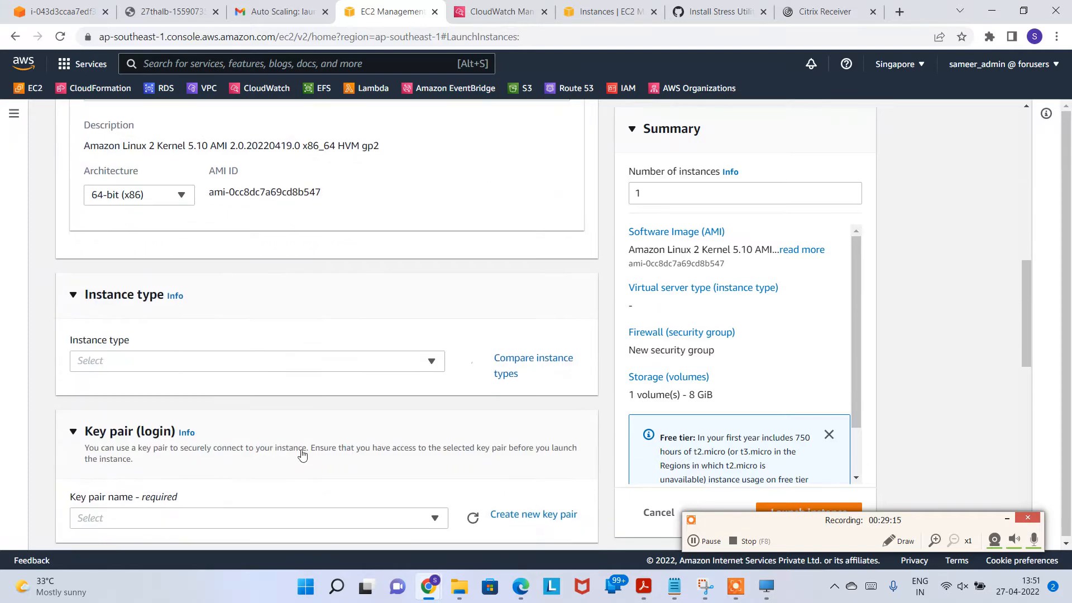
click(395, 373)
click(519, 361)
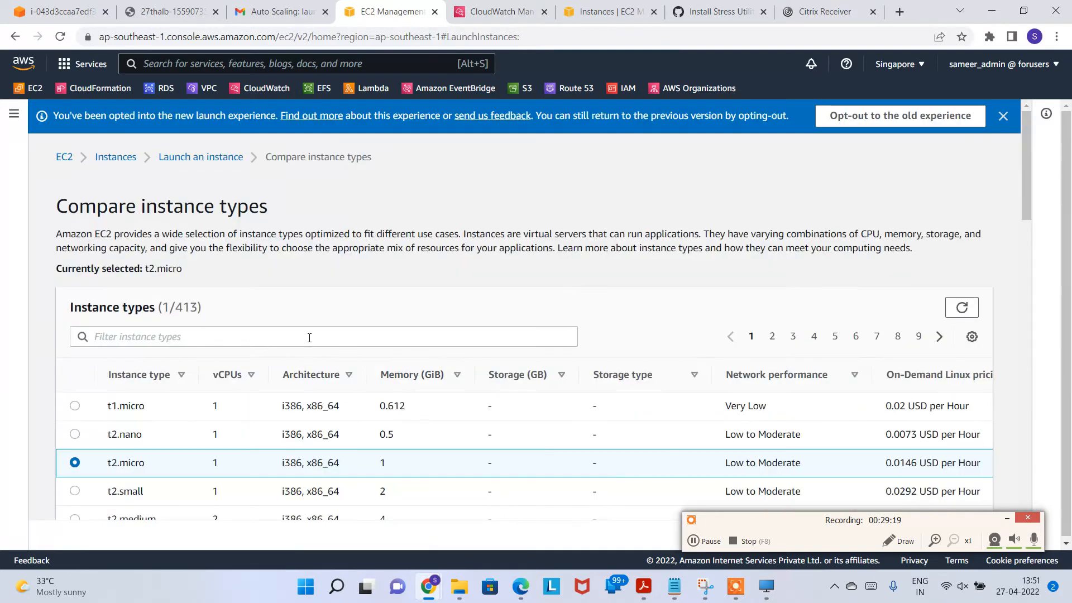
click(309, 337)
text(m5.lar)
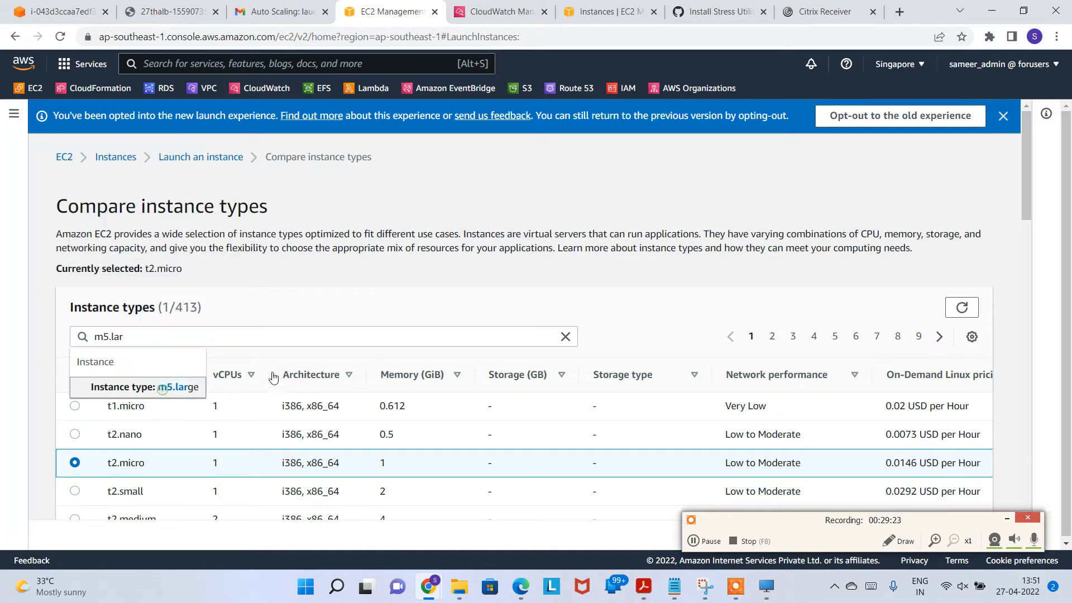
click(167, 395)
drag(227, 436, 203, 437)
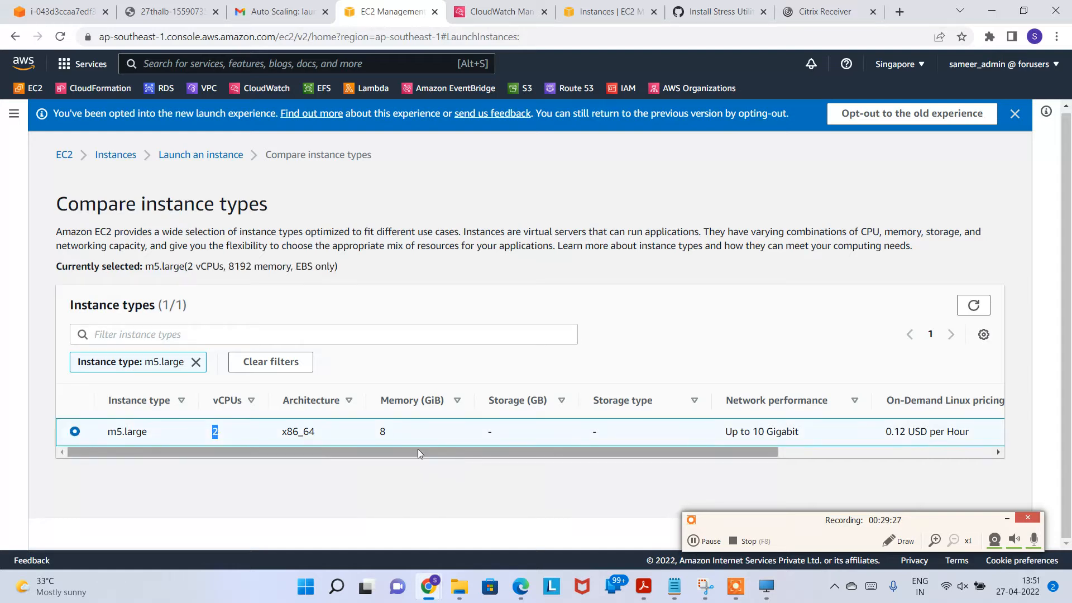
Step: Clear the m5.large filter and reselect t2.micro, noting its 1 vCPU
click(195, 362)
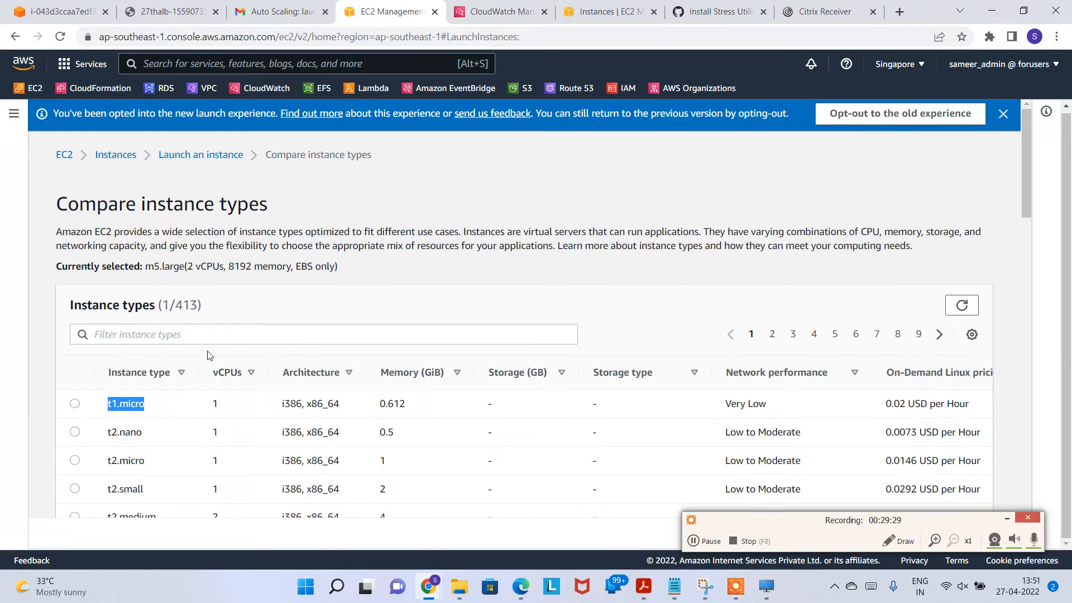
click(205, 335)
click(162, 468)
click(396, 473)
double_click(222, 462)
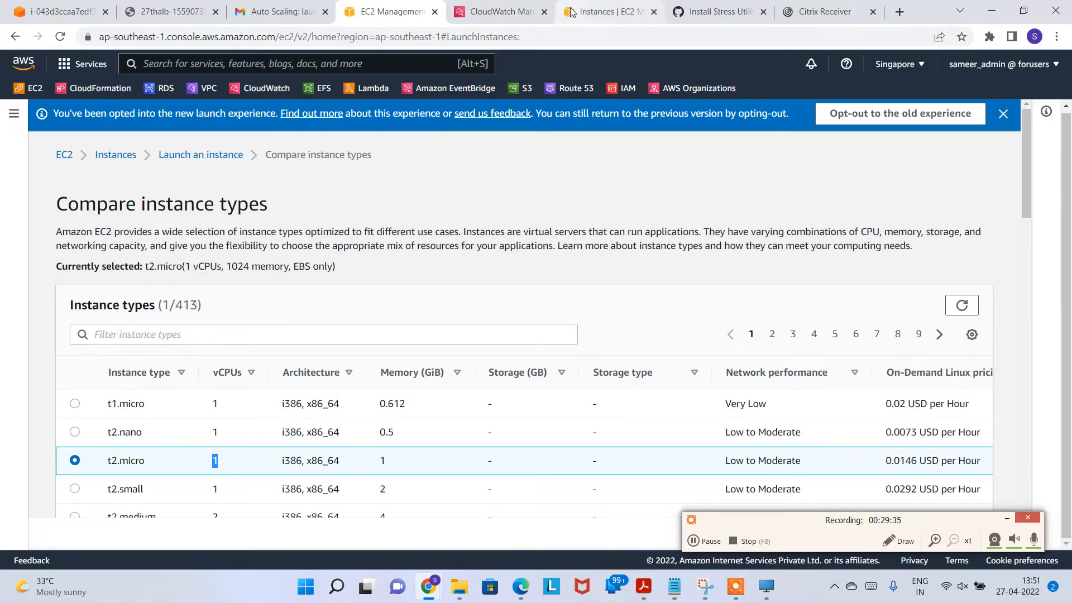
click(592, 11)
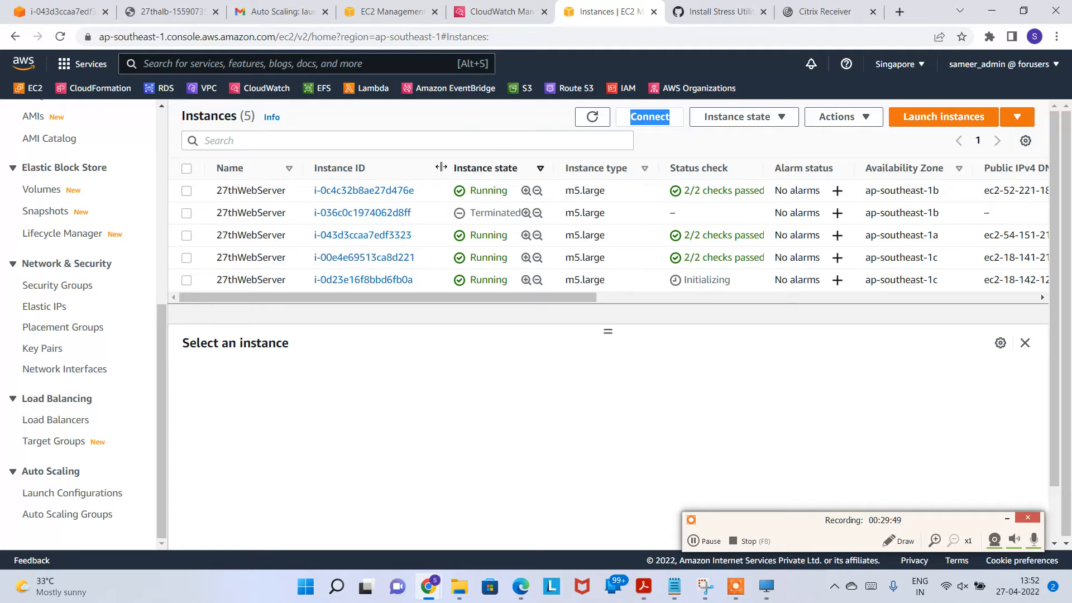
Step: Refresh the instances and CloudWatch alarms, confirming the high-CPU alarm shows In alarm
click(593, 117)
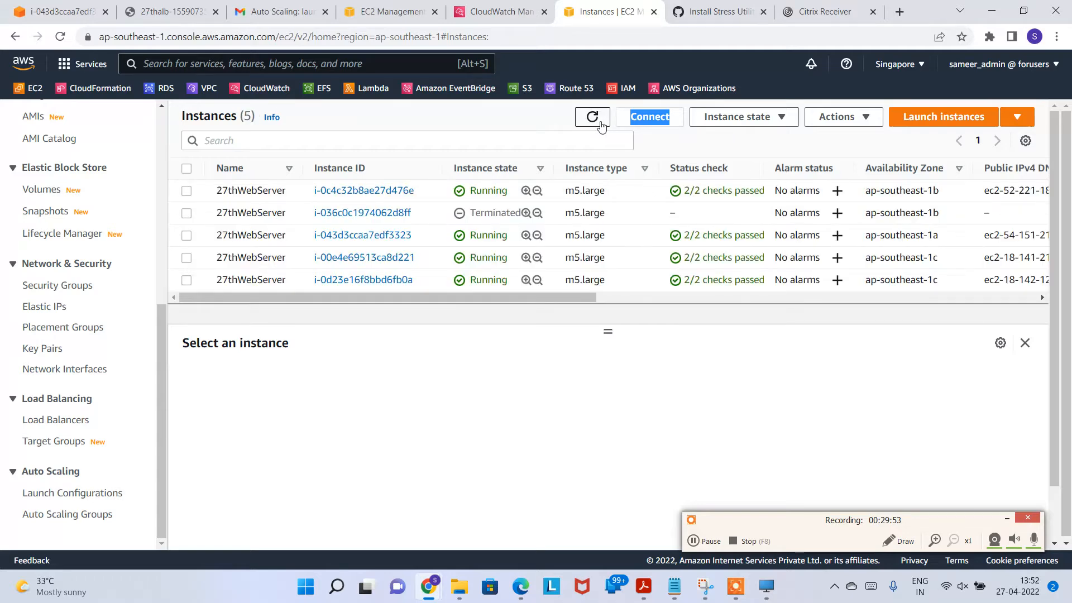
click(497, 13)
click(669, 165)
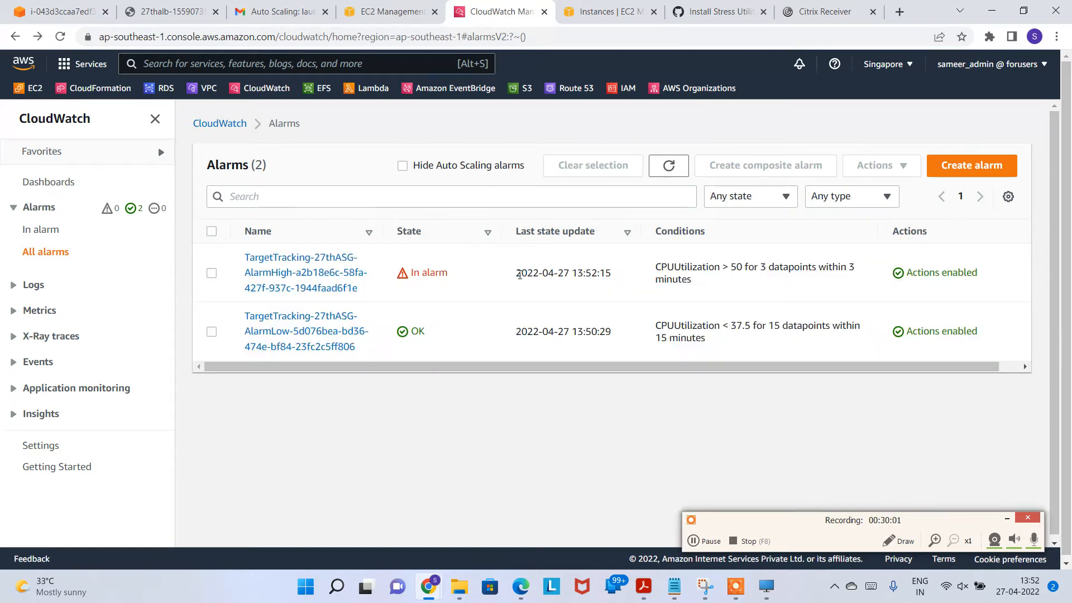
triple_click(459, 275)
click(672, 164)
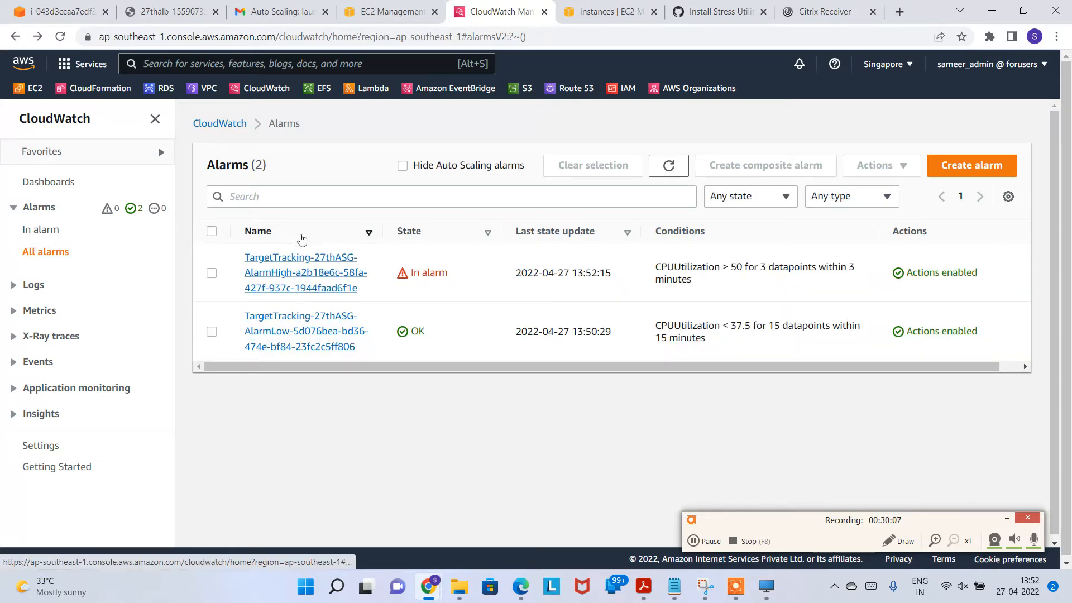
click(380, 12)
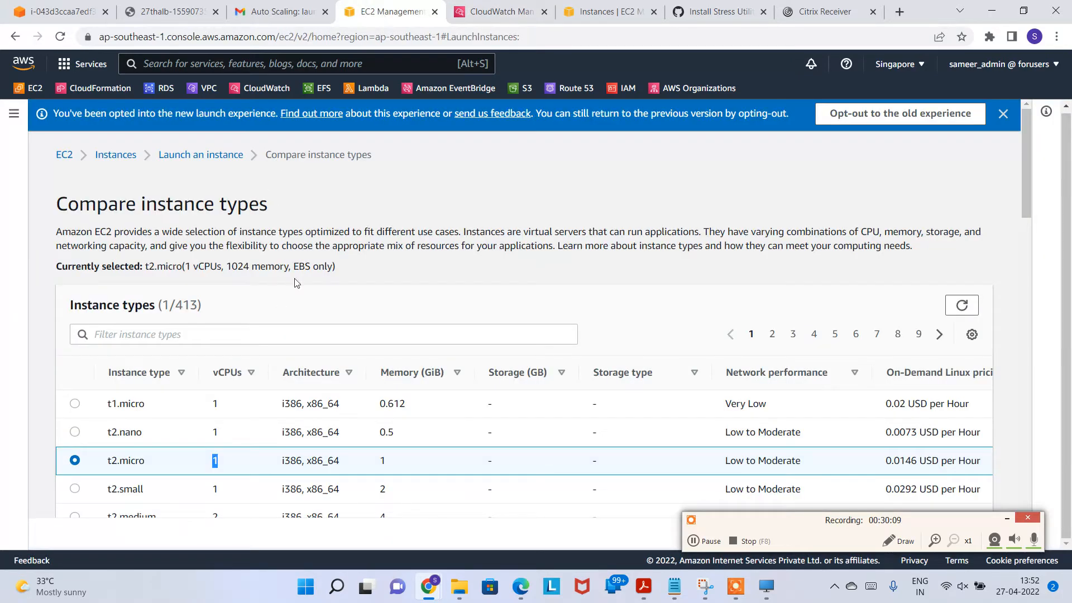
Step: Open 27thASG from Auto Scaling Groups and highlight its desired capacity of 4
click(64, 155)
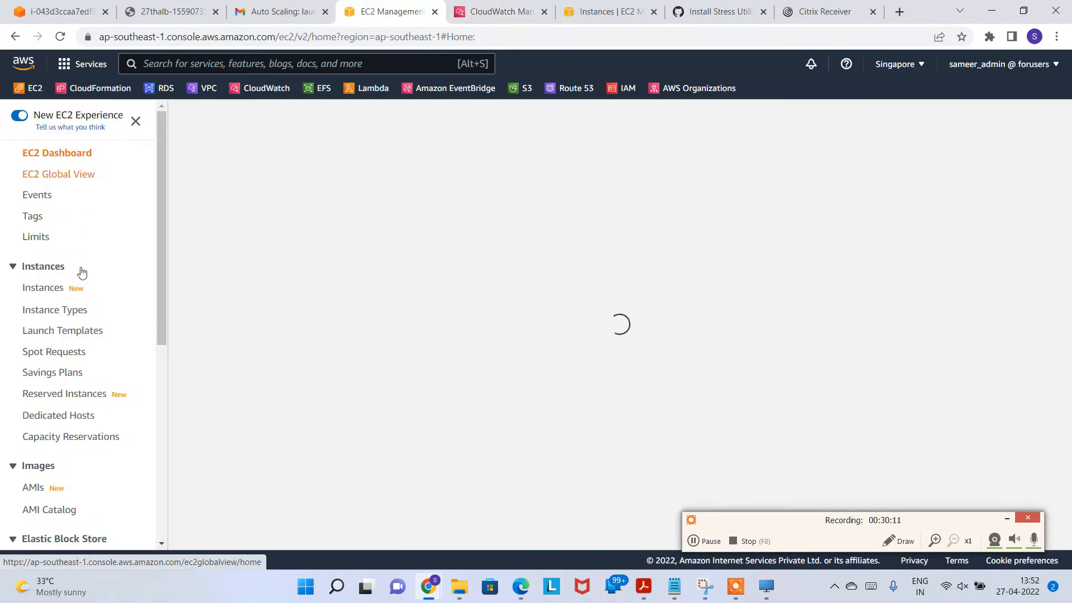
scroll(80, 335, down, 5)
click(84, 512)
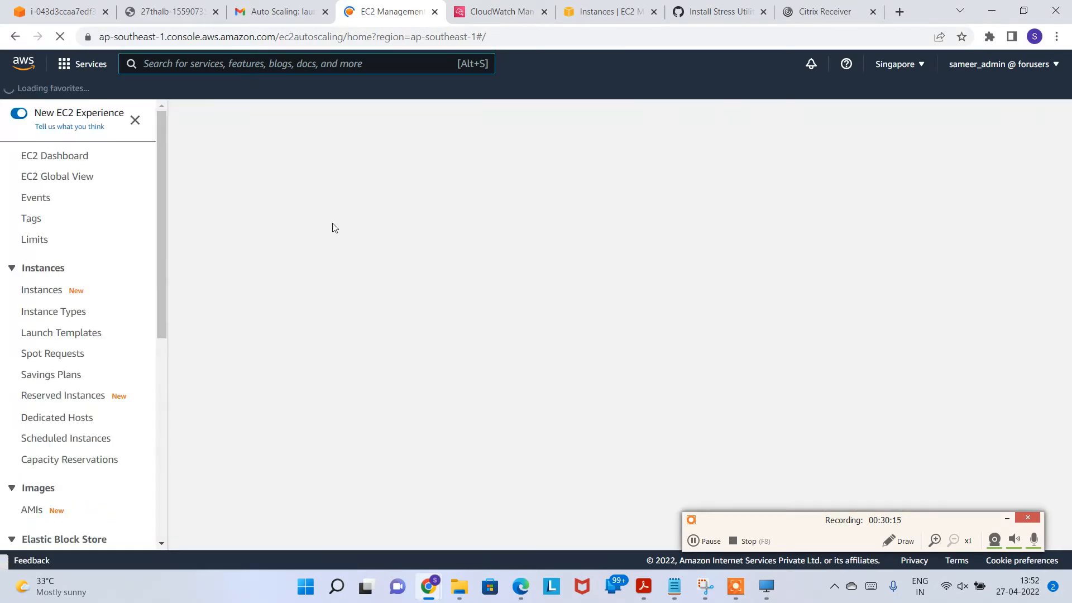
click(274, 311)
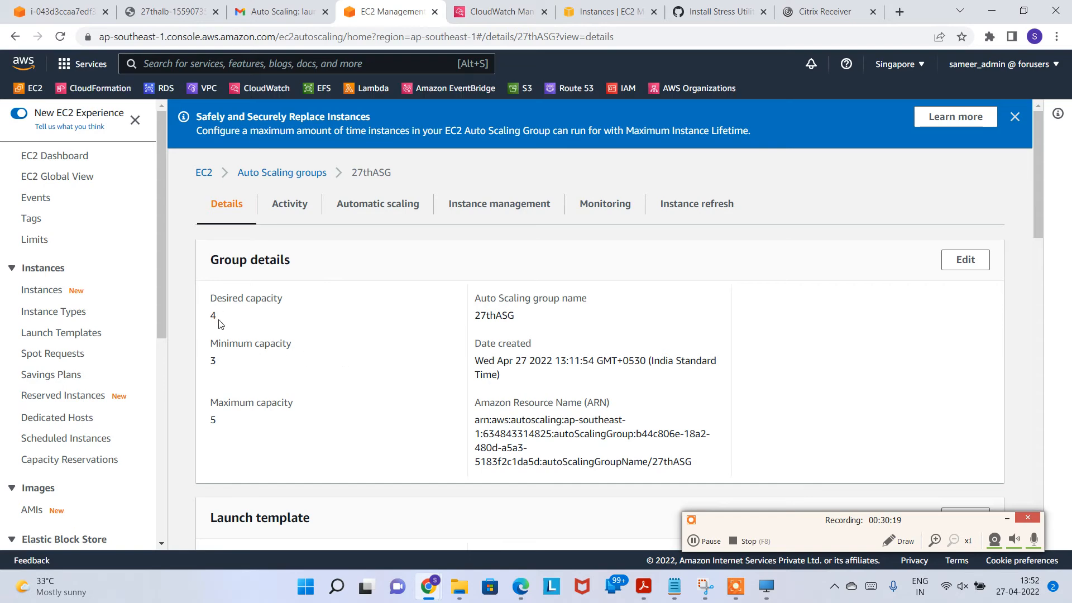
drag(222, 321, 207, 320)
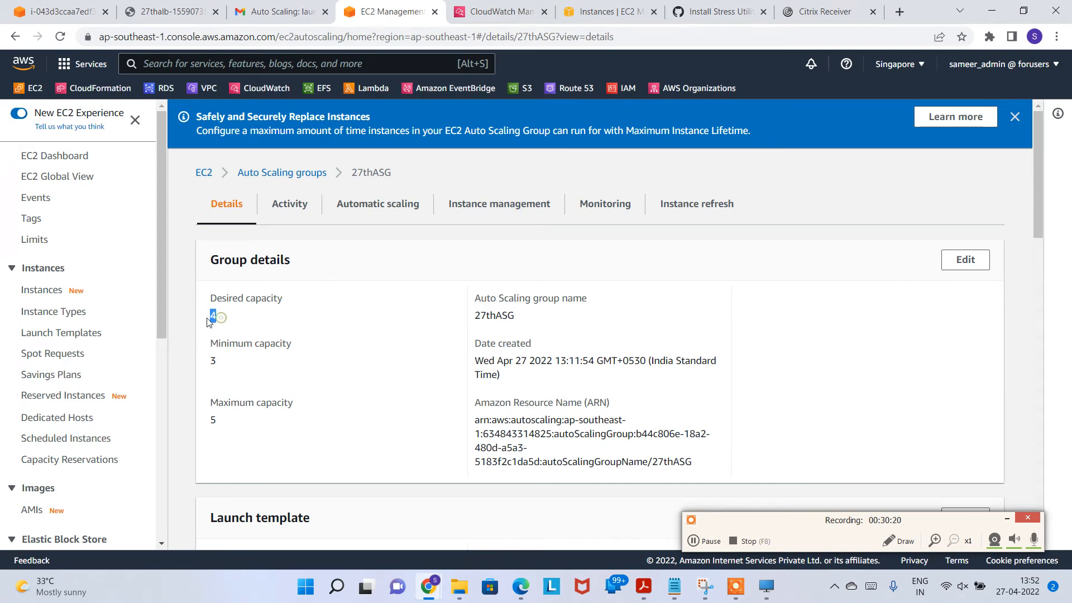
click(254, 331)
drag(250, 321, 212, 318)
Step: Read the Gmail Auto Scaling notification showing desired capacity changed from 3 to 4
click(242, 327)
drag(233, 320, 209, 323)
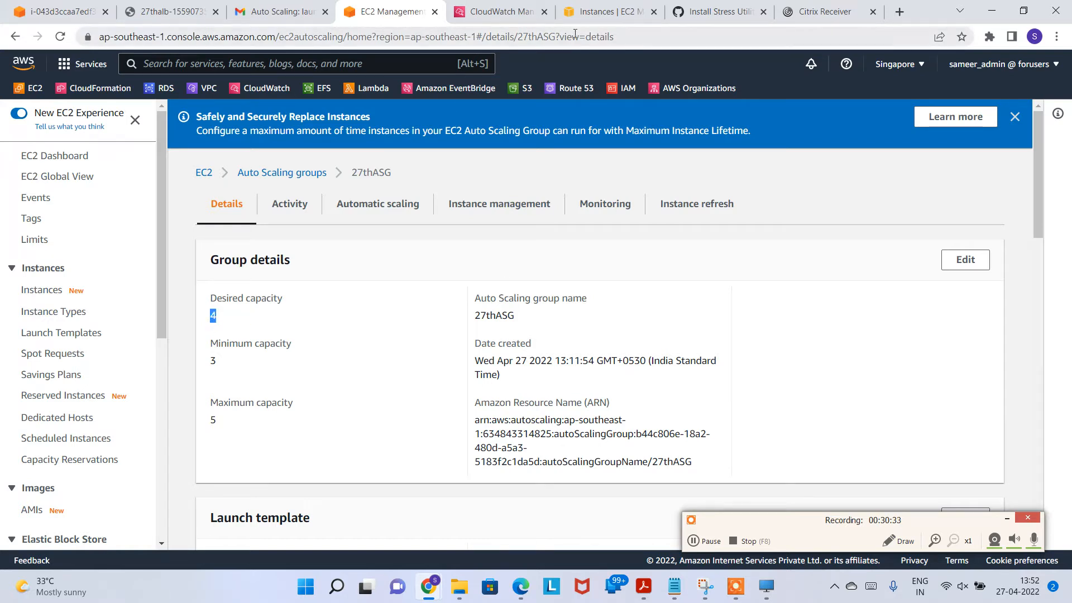
click(280, 14)
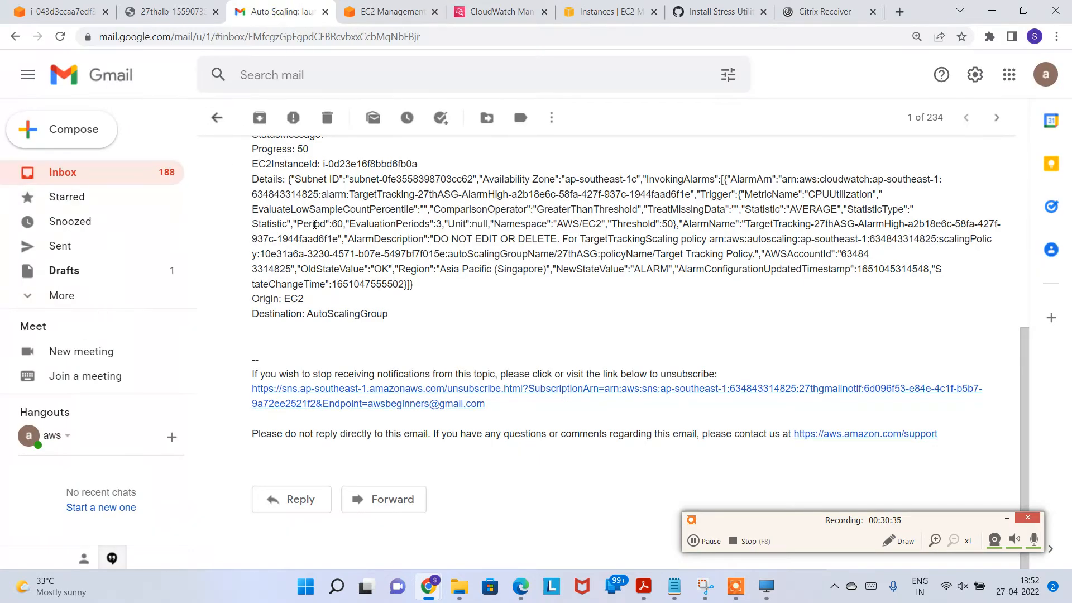
scroll(424, 304, up, 4)
scroll(398, 255, up, 1)
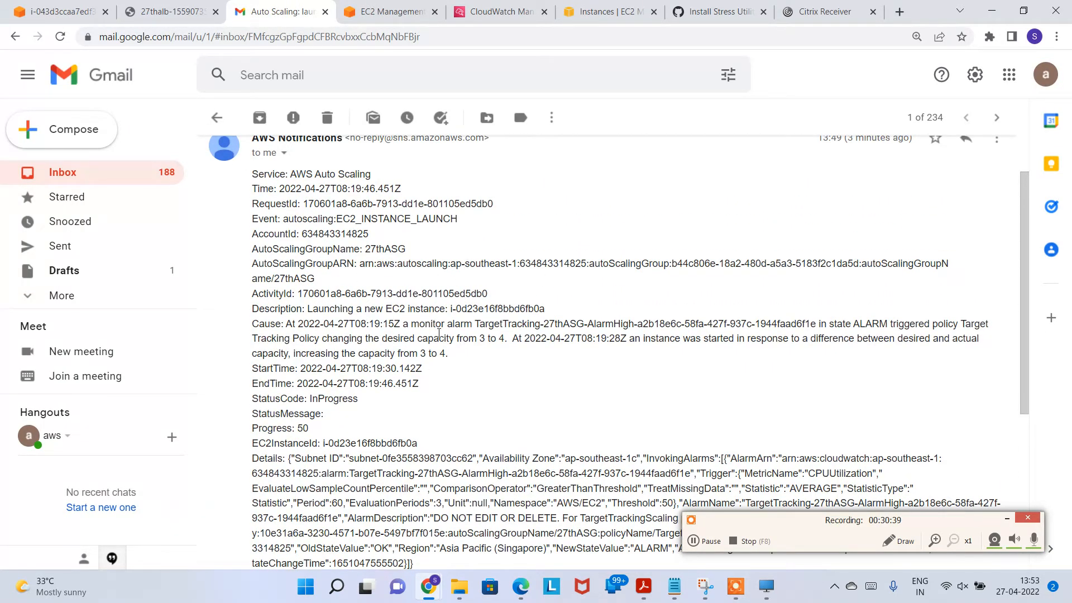
drag(342, 338, 499, 338)
click(494, 355)
Step: Go back to the inbox and return to the EC2 Instances list
scroll(251, 158, up, 1)
click(217, 117)
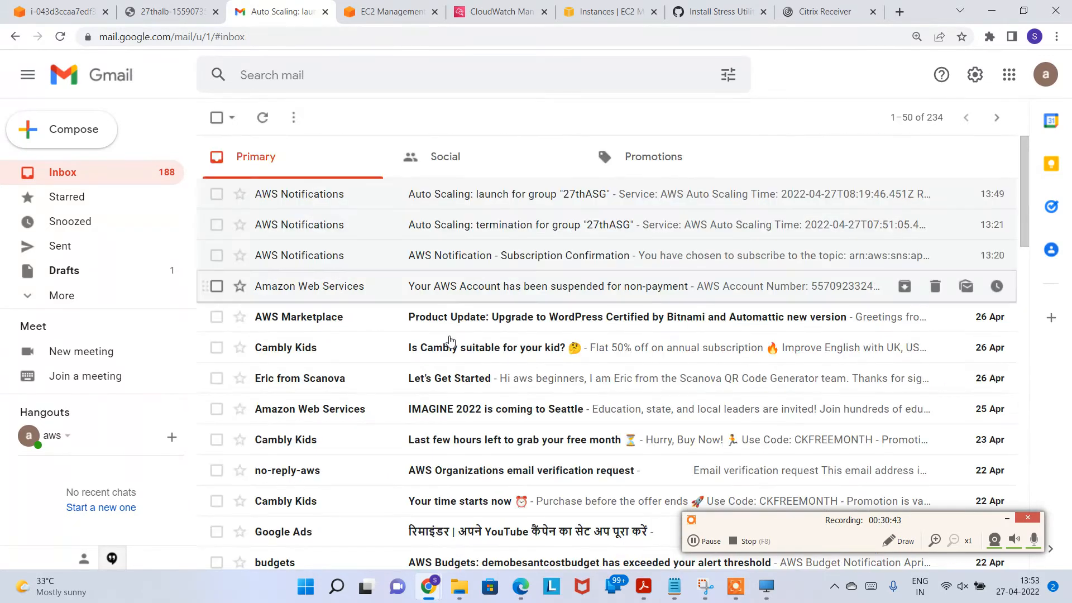
click(608, 12)
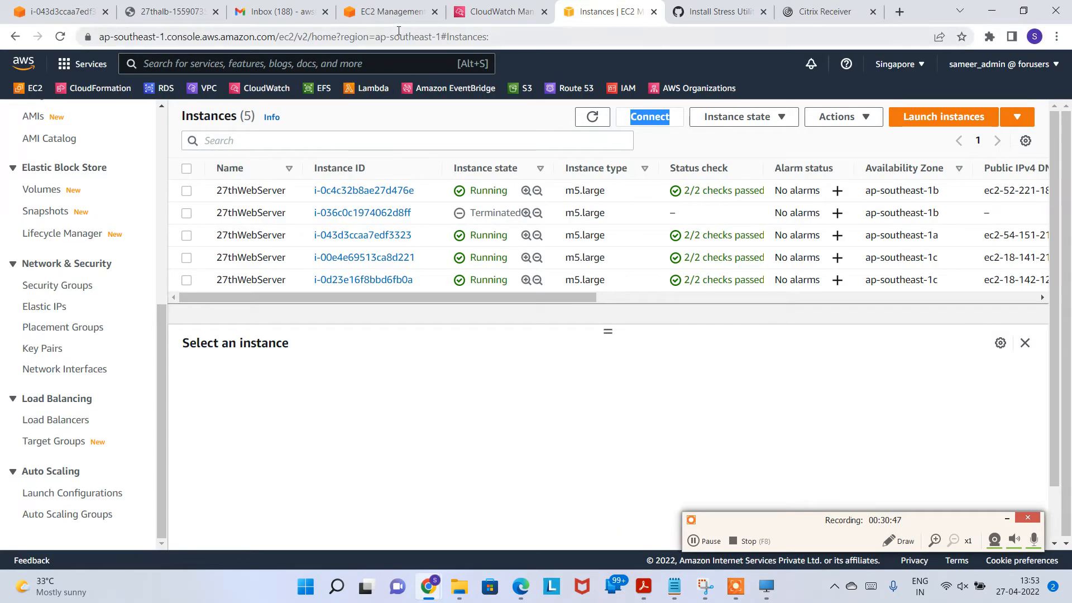
Step: Sort the instances by state and close the old stress terminal session
click(502, 172)
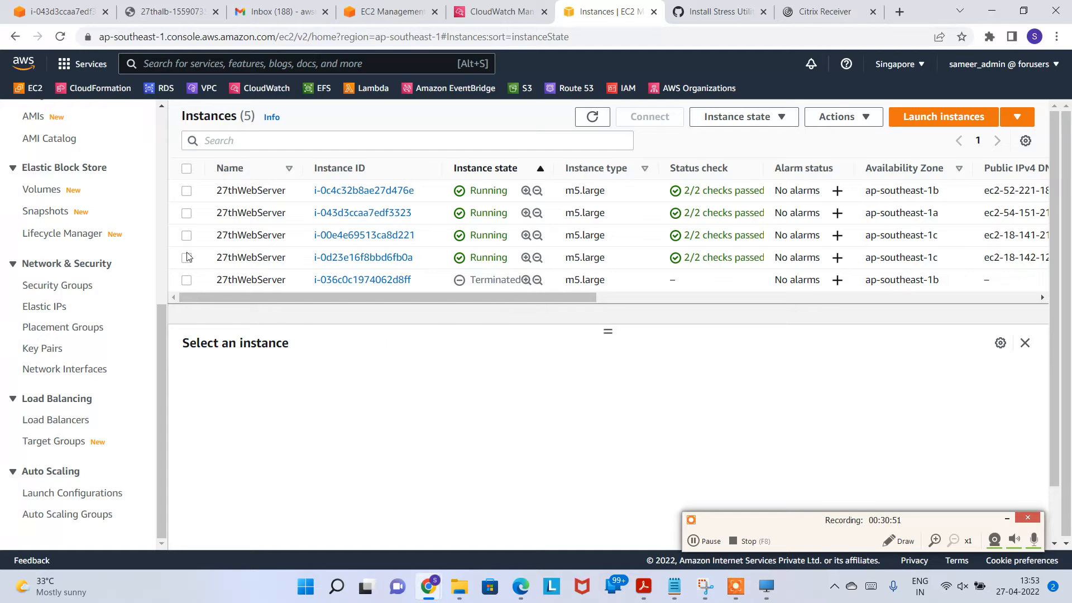
click(187, 193)
click(89, 11)
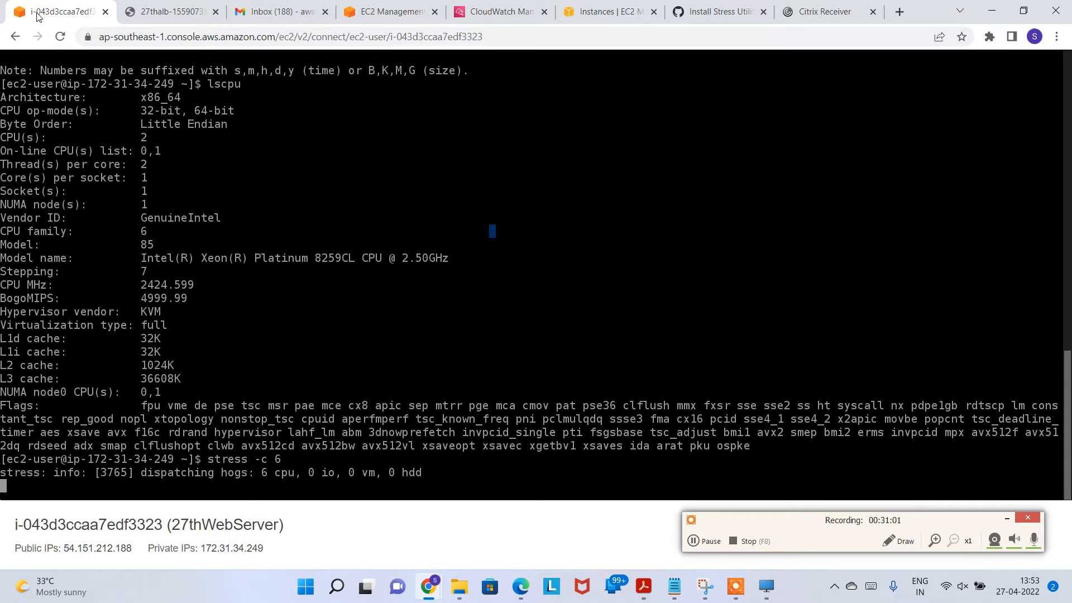
click(105, 11)
Step: Select the m5.large instance i-043d3ccaa7edf3323 and open its Connect page
click(500, 11)
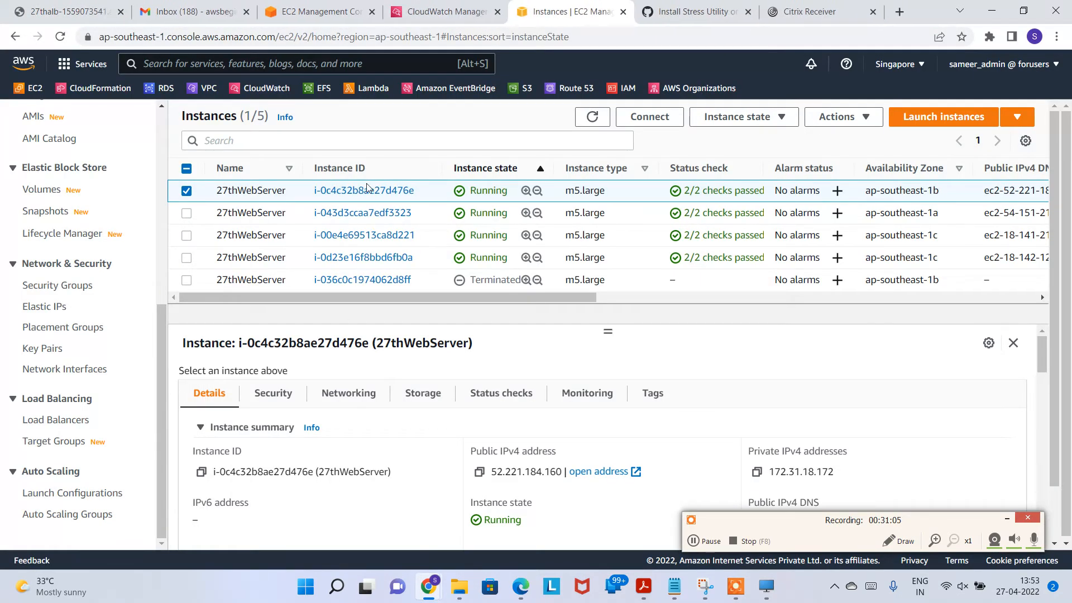
drag(623, 220, 455, 219)
click(455, 219)
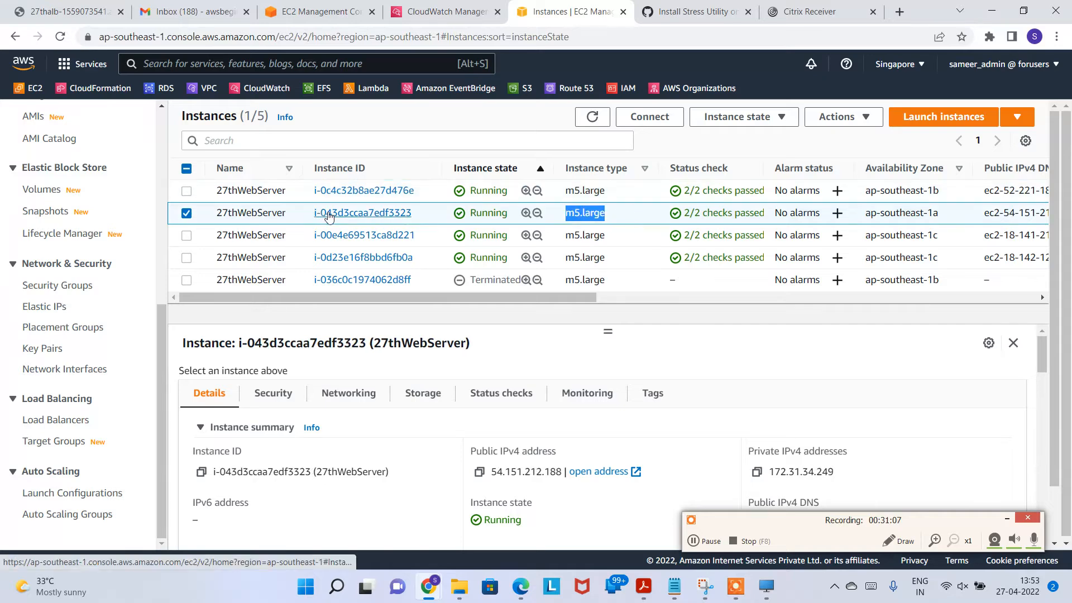
click(648, 116)
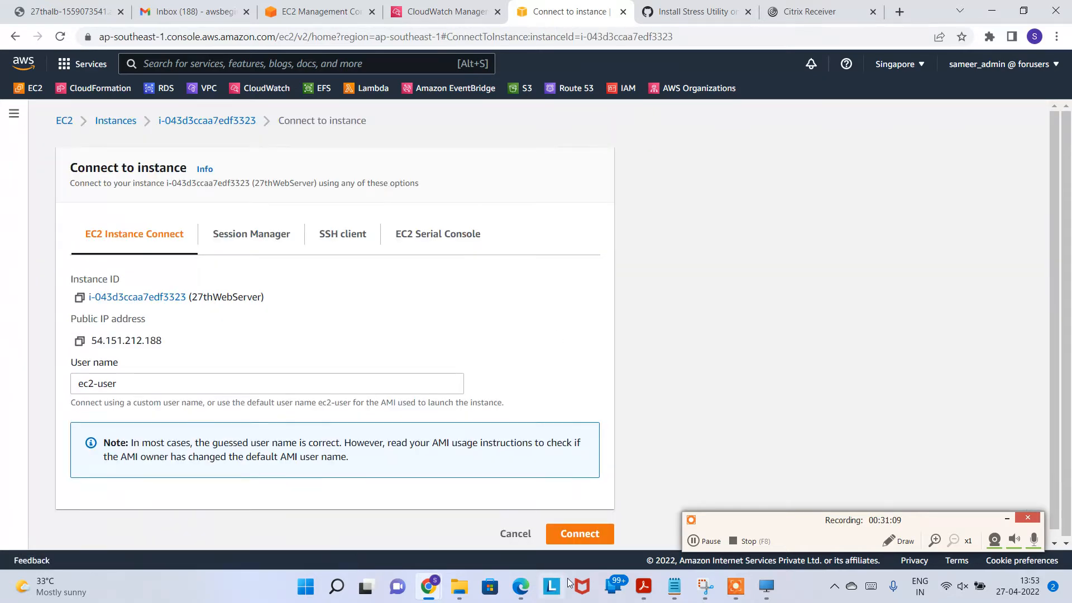
Step: Start a browser terminal and run top, showing six stress processes at 100% CPU
click(580, 532)
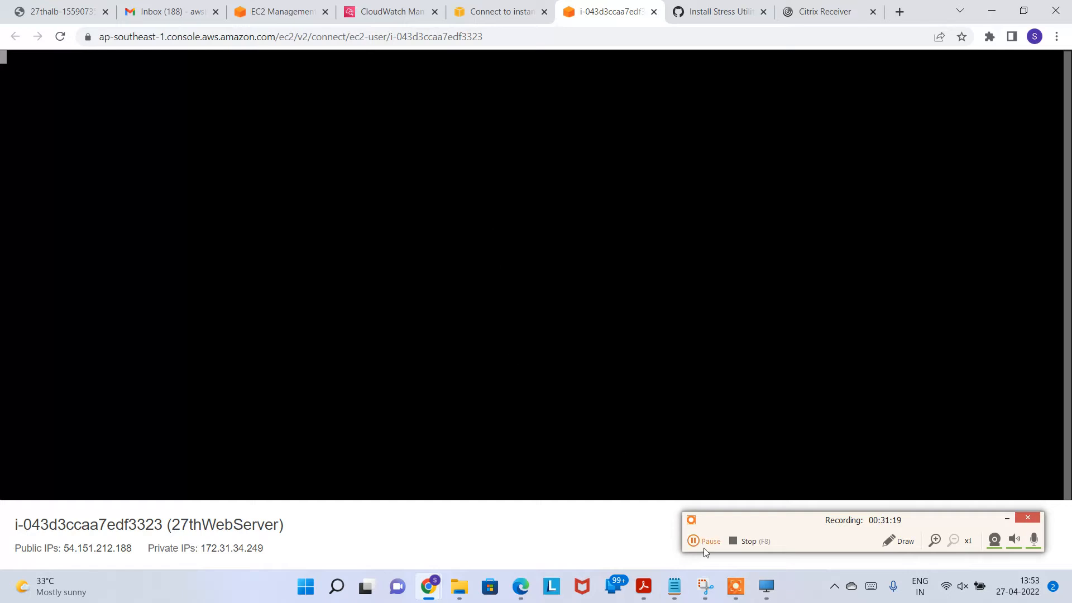
text(top)
key(Return)
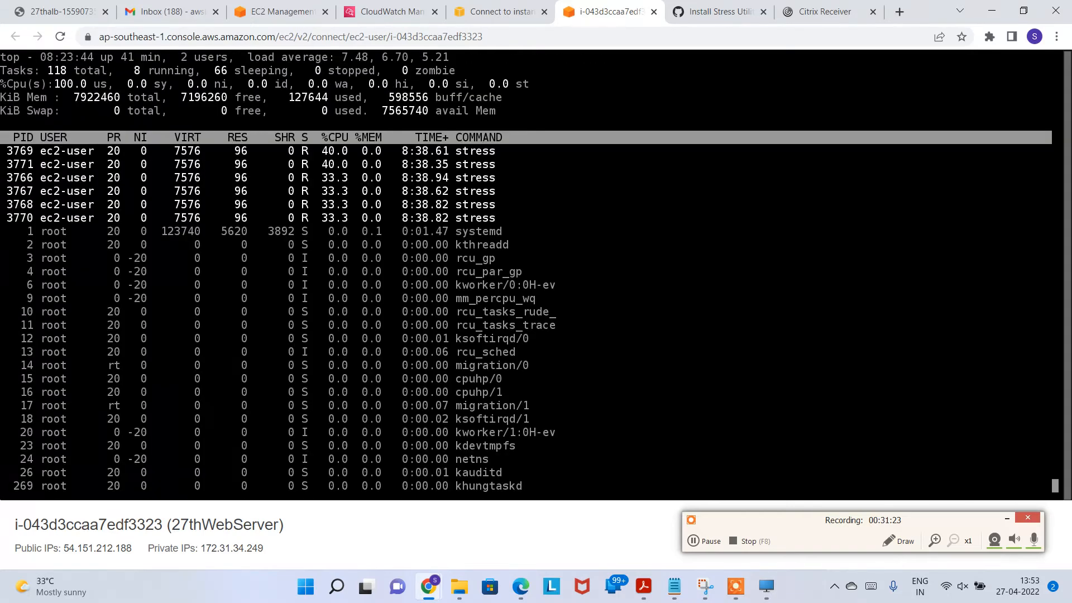
key(q)
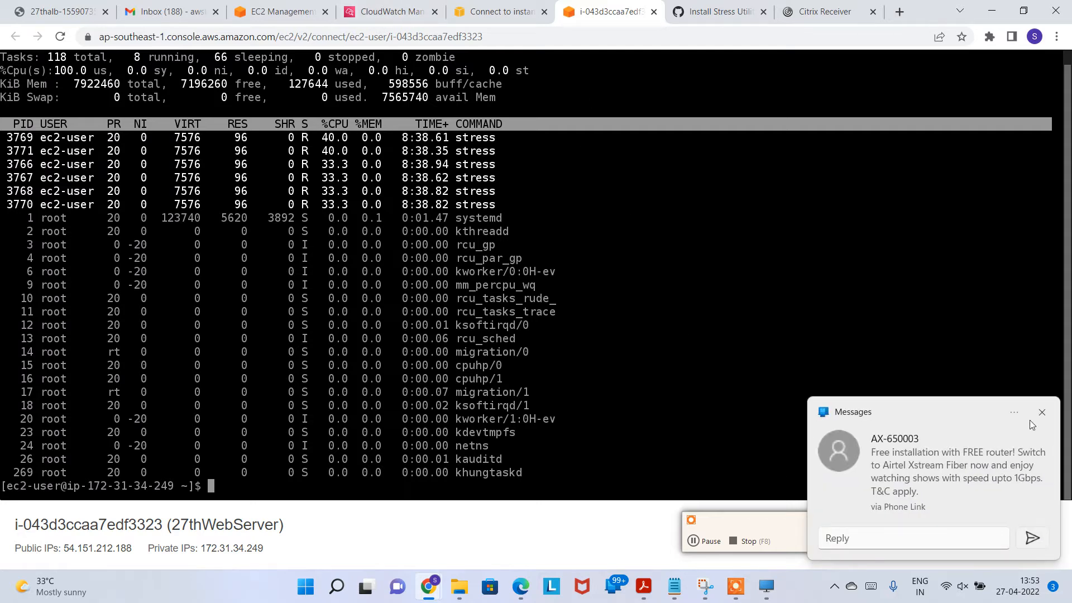
Step: Return to the summary page of instance i-043d3ccaa7edf3323
click(1042, 412)
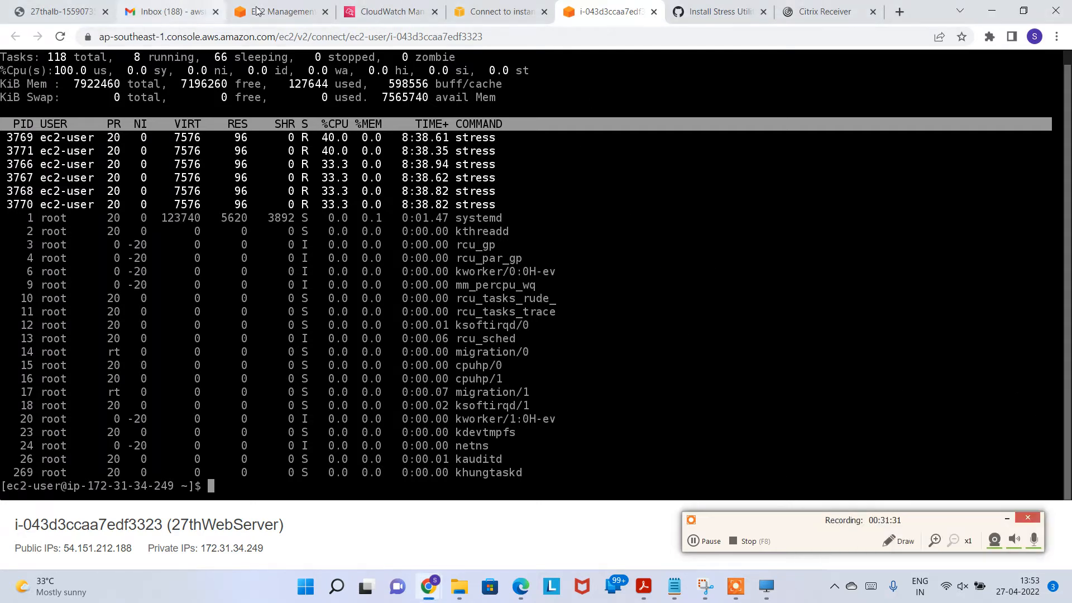
click(281, 12)
click(170, 11)
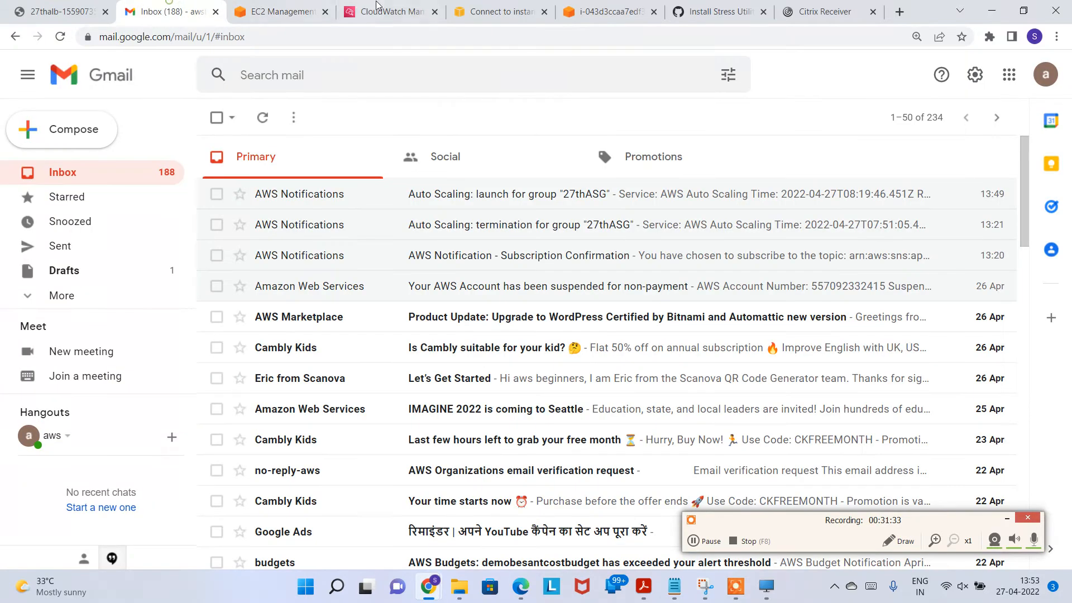
click(462, 14)
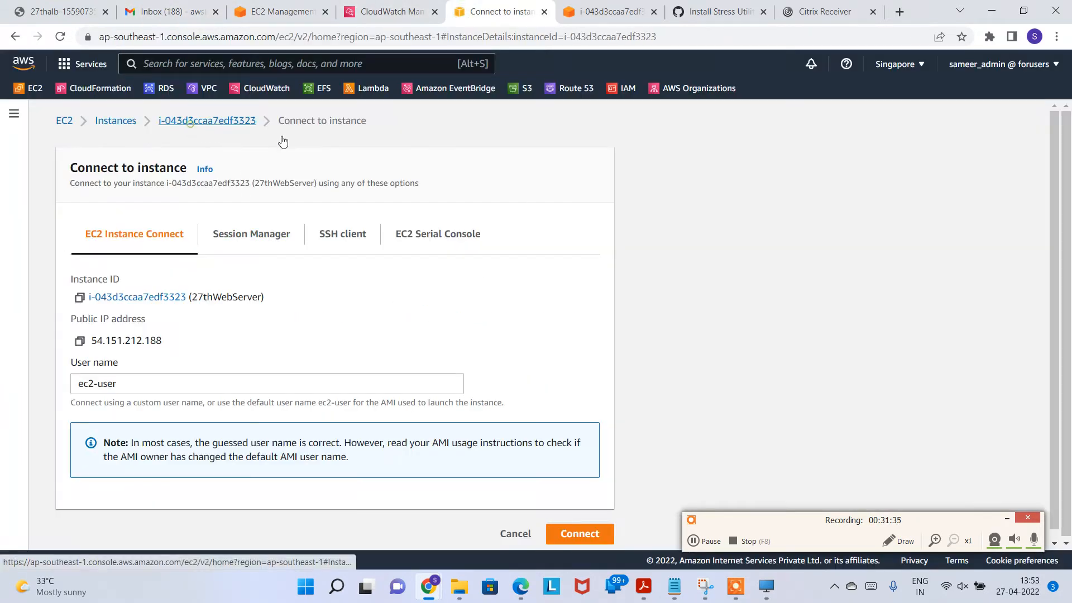
click(229, 118)
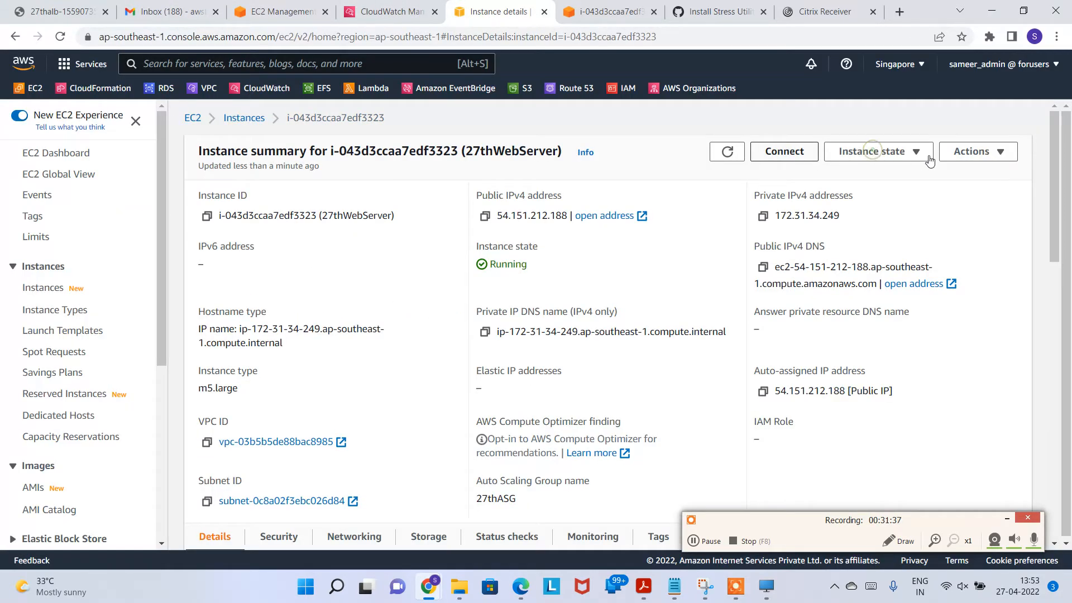
Step: Reboot instance i-043d3ccaa7edf3323 to end the stress load
click(871, 151)
click(884, 218)
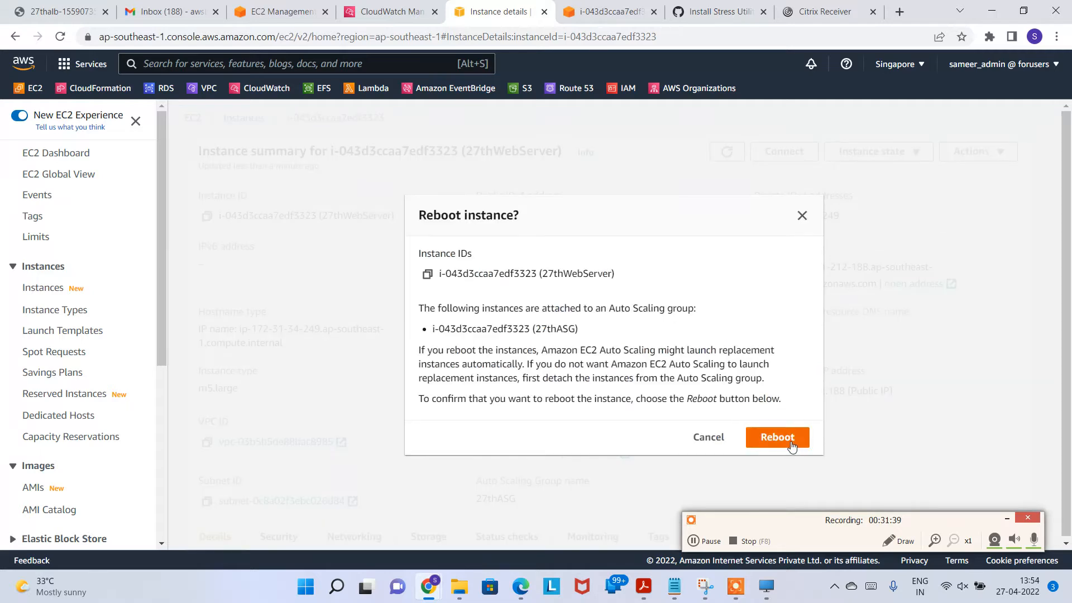
click(780, 437)
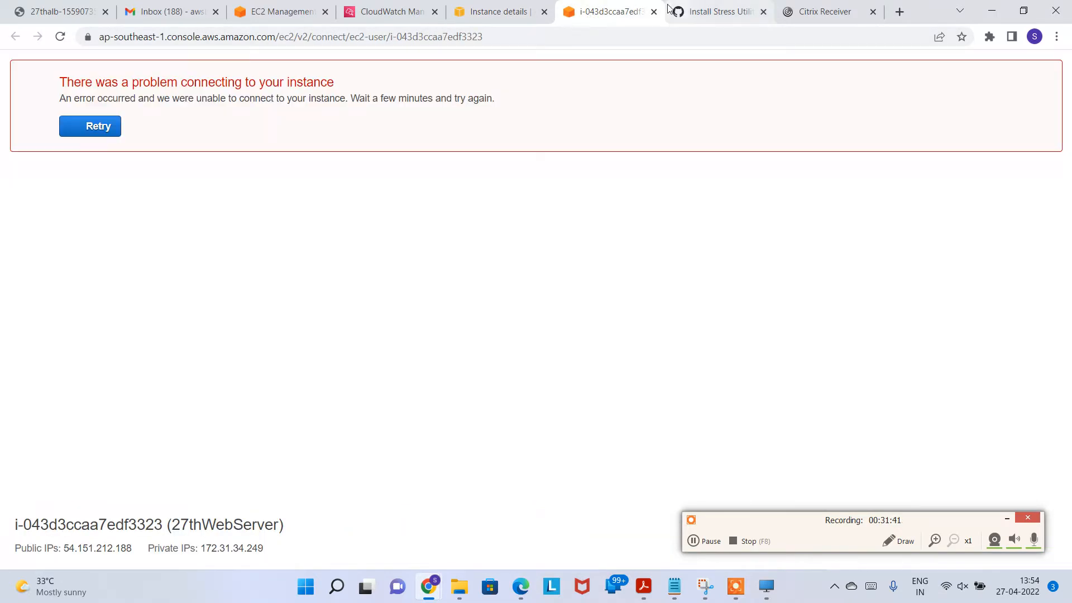
Step: Reconnect to the rebooted instance through EC2 Instance Connect, retrying the failed session
click(654, 12)
click(513, 12)
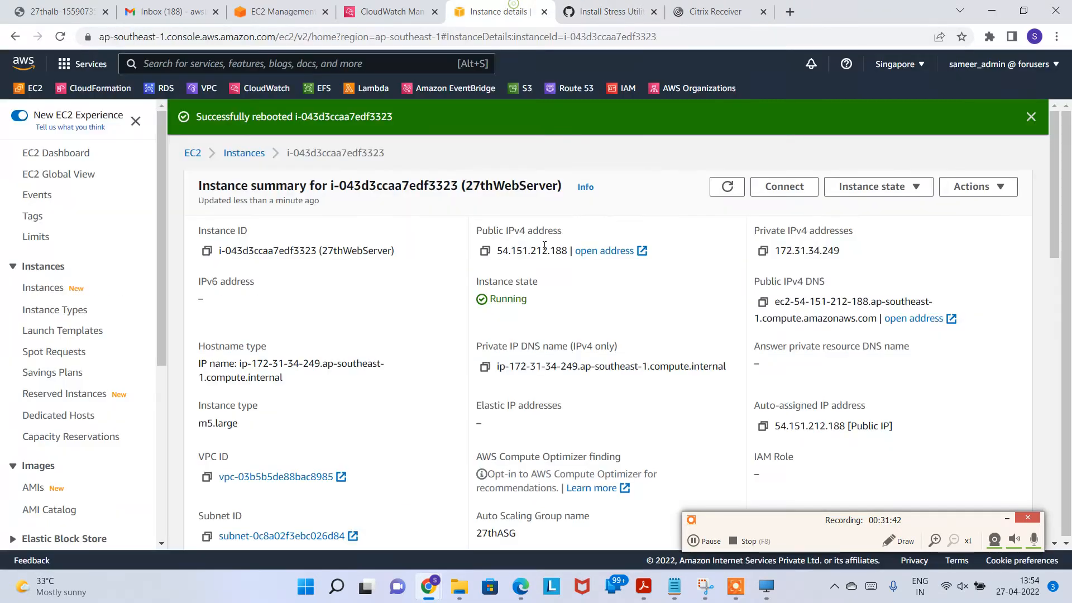
click(782, 190)
click(587, 537)
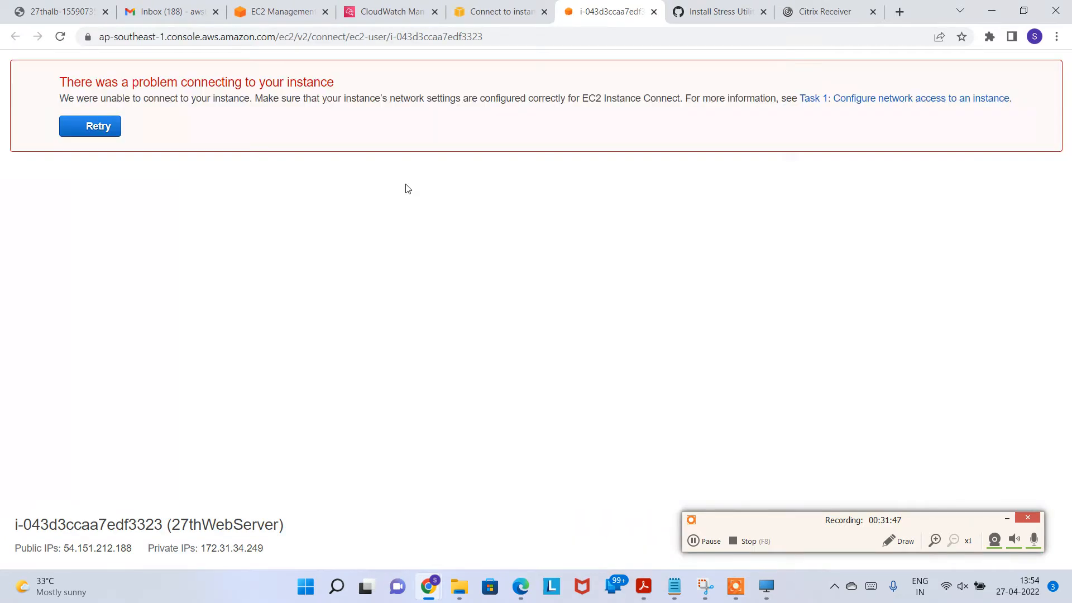
click(109, 127)
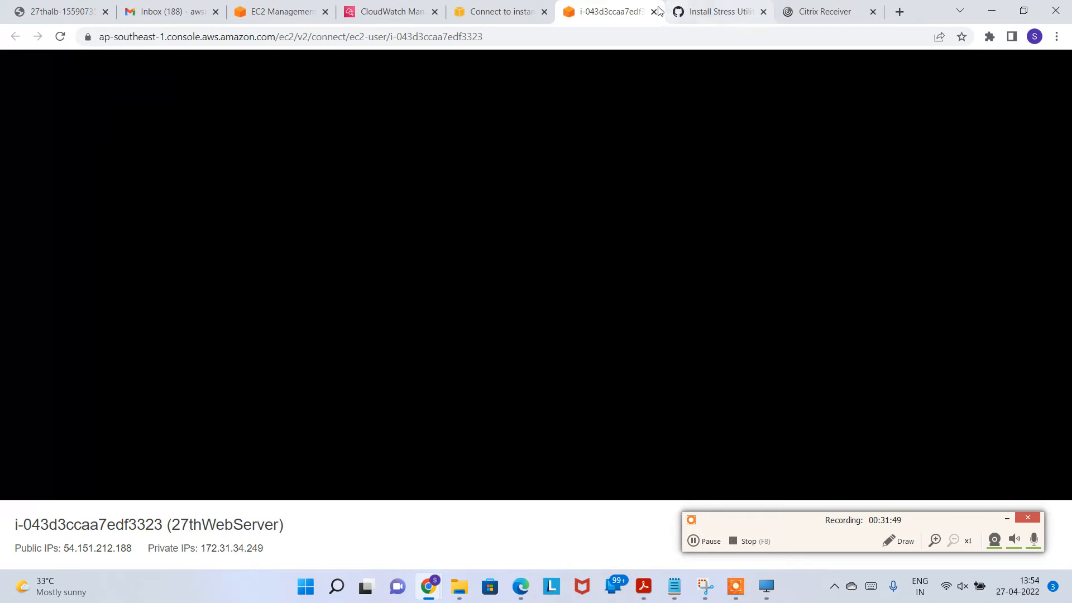
click(654, 12)
click(519, 532)
click(702, 541)
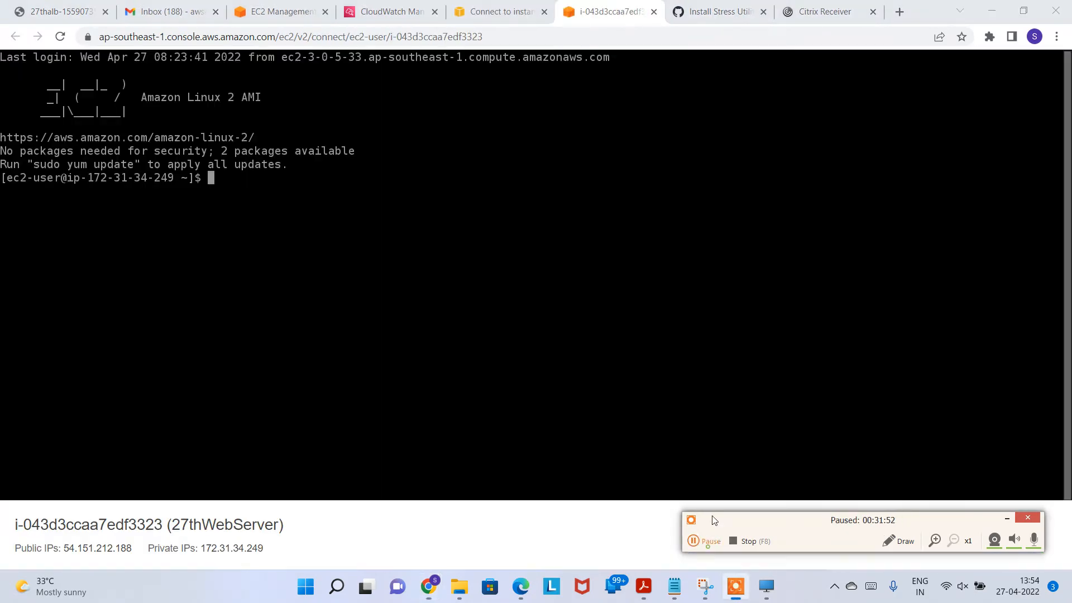
Step: Run top to confirm no stress processes remain, noting 50.0 us CPU
click(627, 305)
text(top)
key(Return)
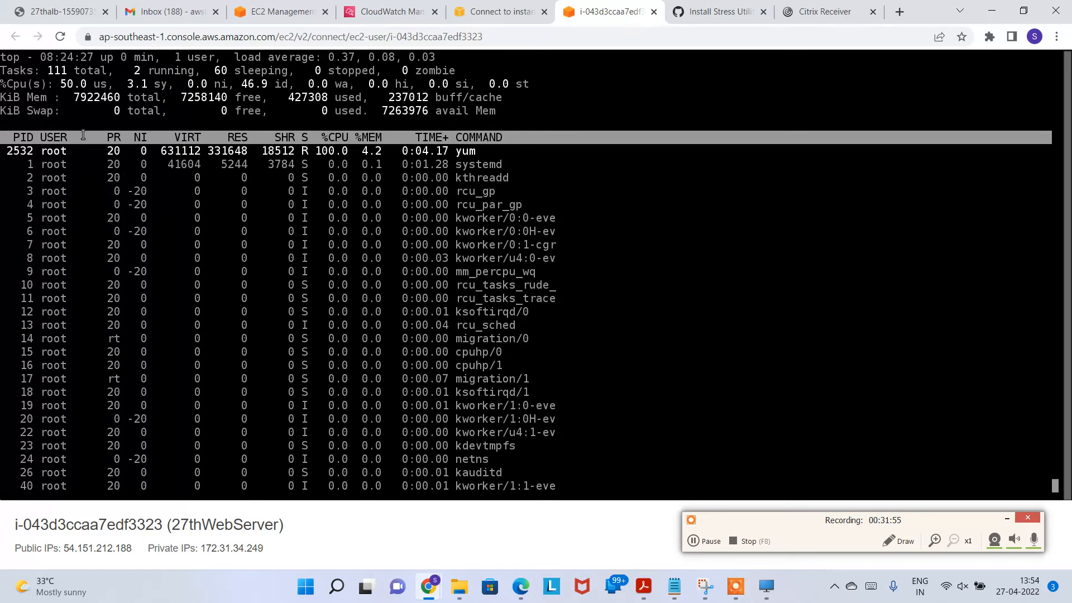
drag(60, 84, 106, 84)
click(368, 182)
Step: Refresh the instances list and run top on i-0c4c32b8ae27d476e to check CPU load
click(653, 12)
click(117, 121)
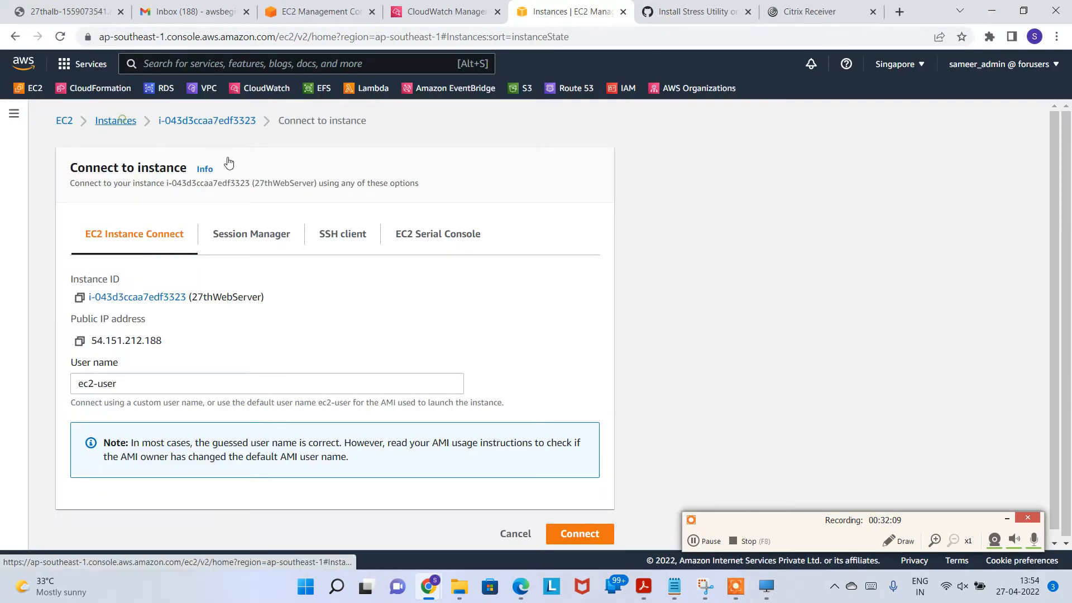
click(598, 116)
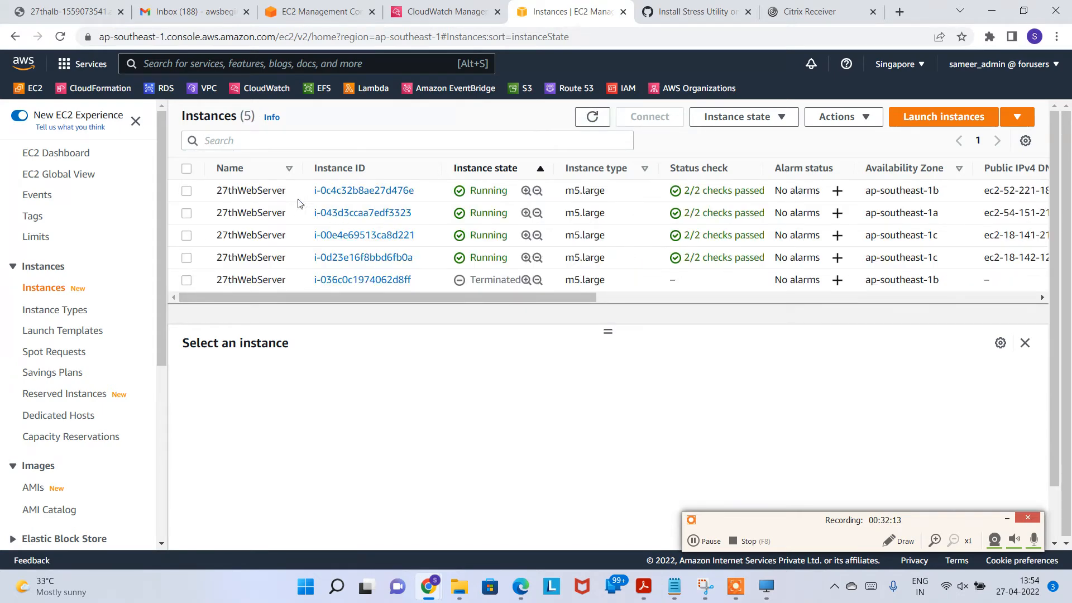
click(552, 190)
click(650, 117)
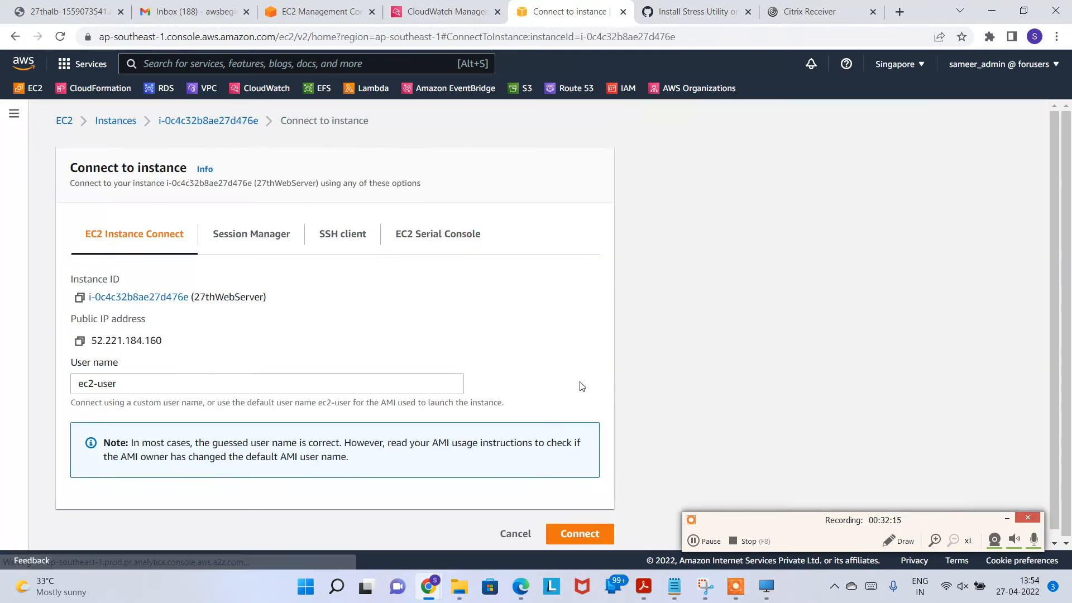
click(578, 535)
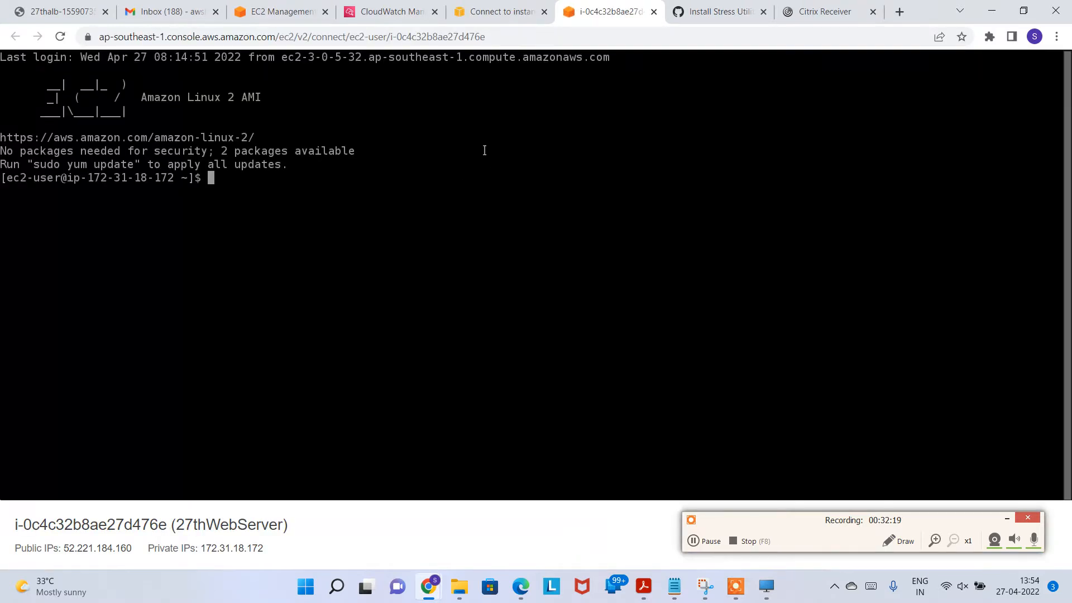
text(top)
key(Return)
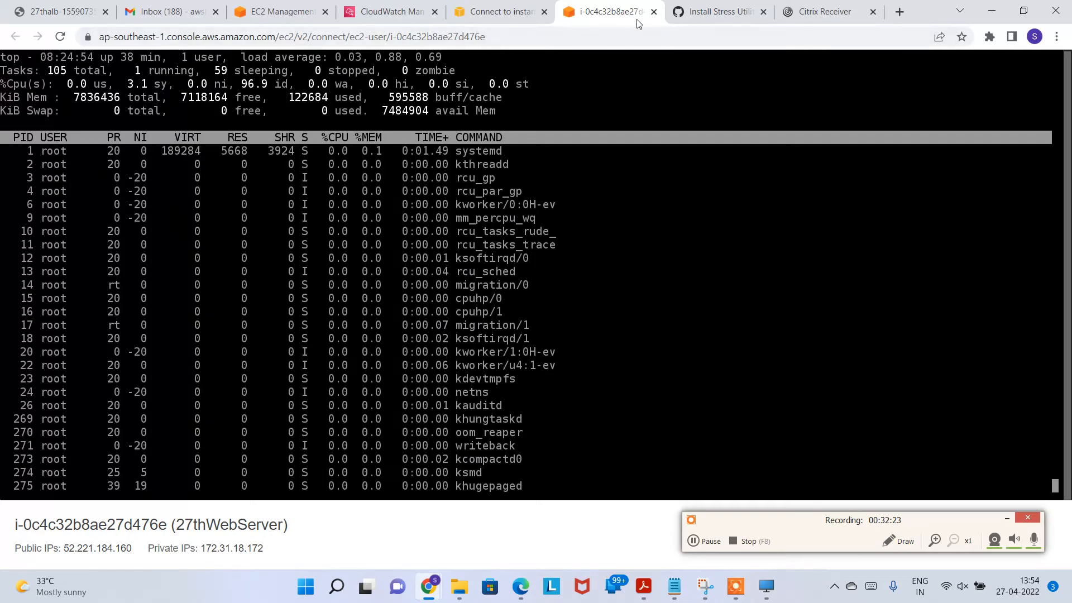
Step: Open a terminal on instance i-00e4e69513ca8d221 to check its load
click(653, 12)
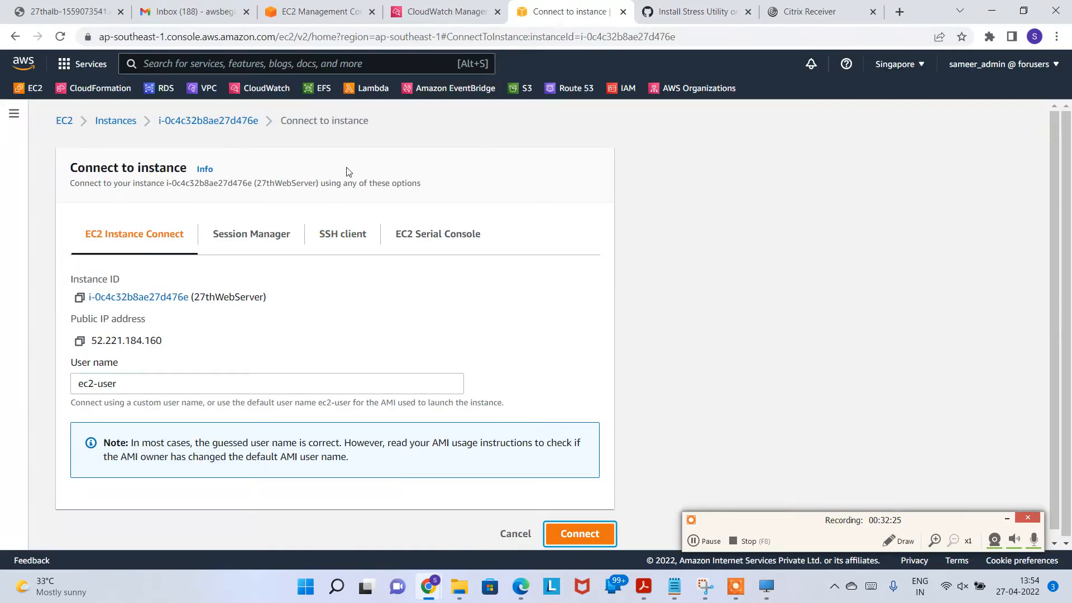
click(115, 121)
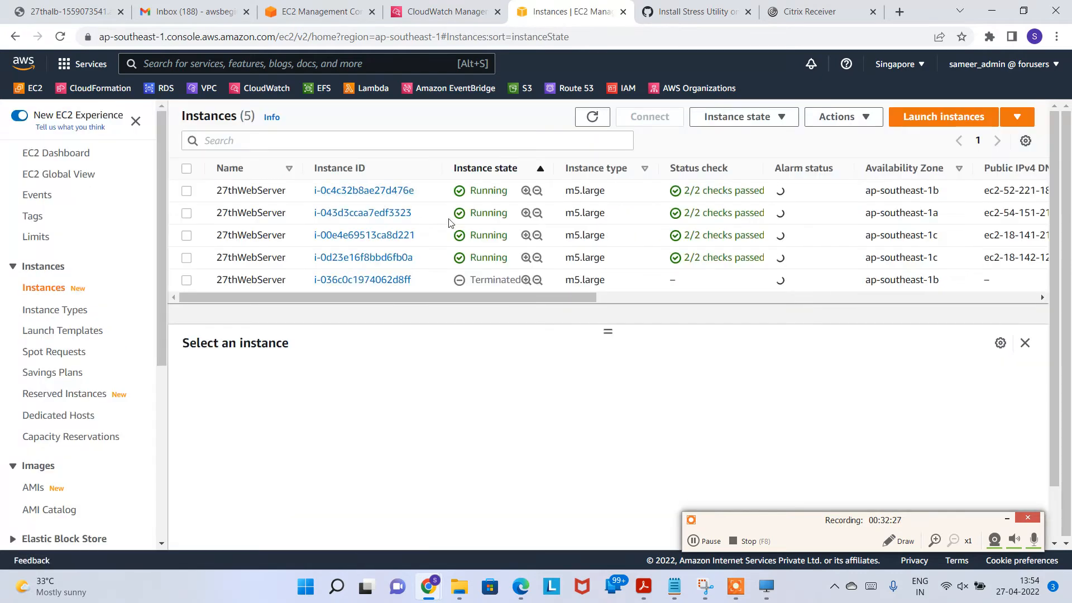
click(501, 219)
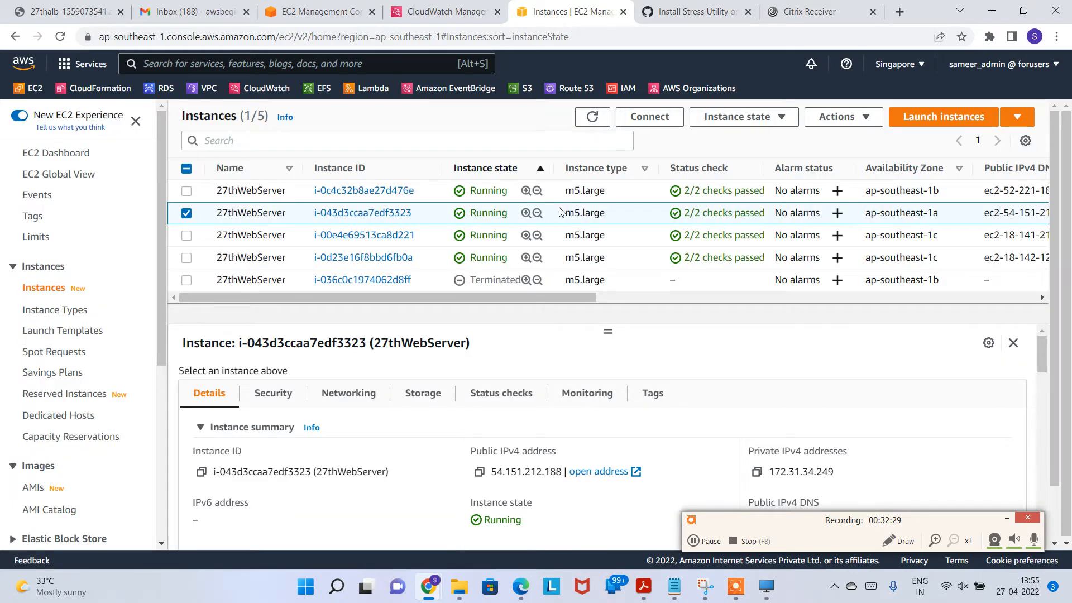
click(623, 240)
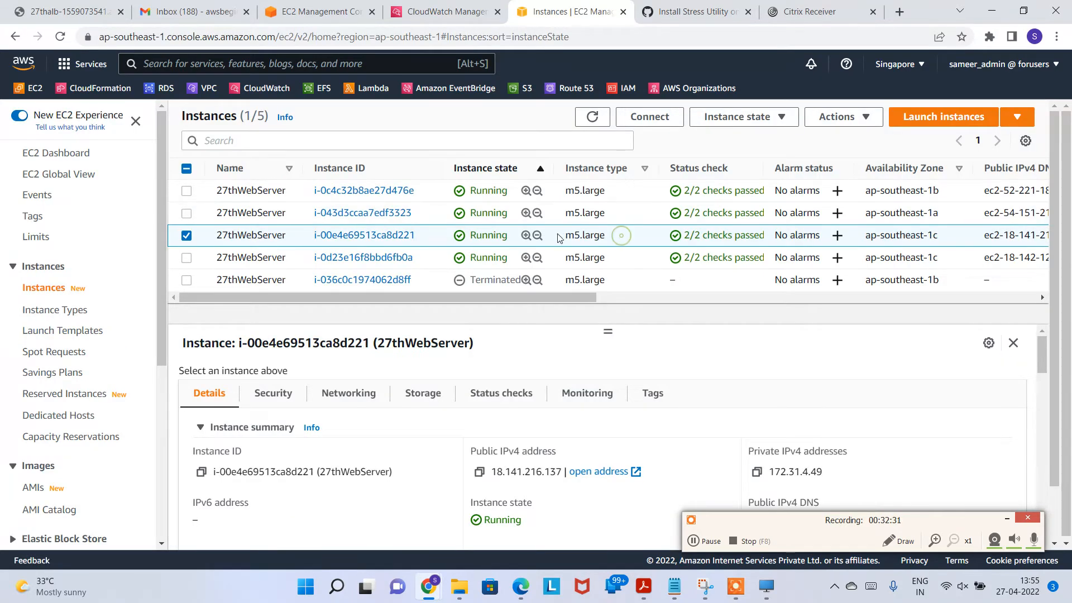
click(649, 116)
click(583, 543)
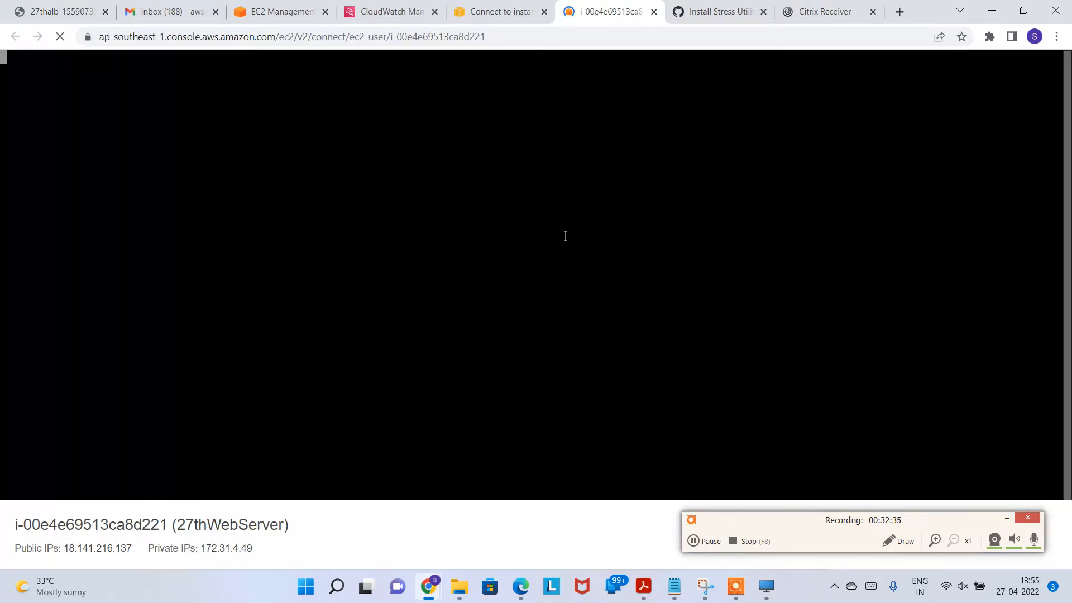
text(to)
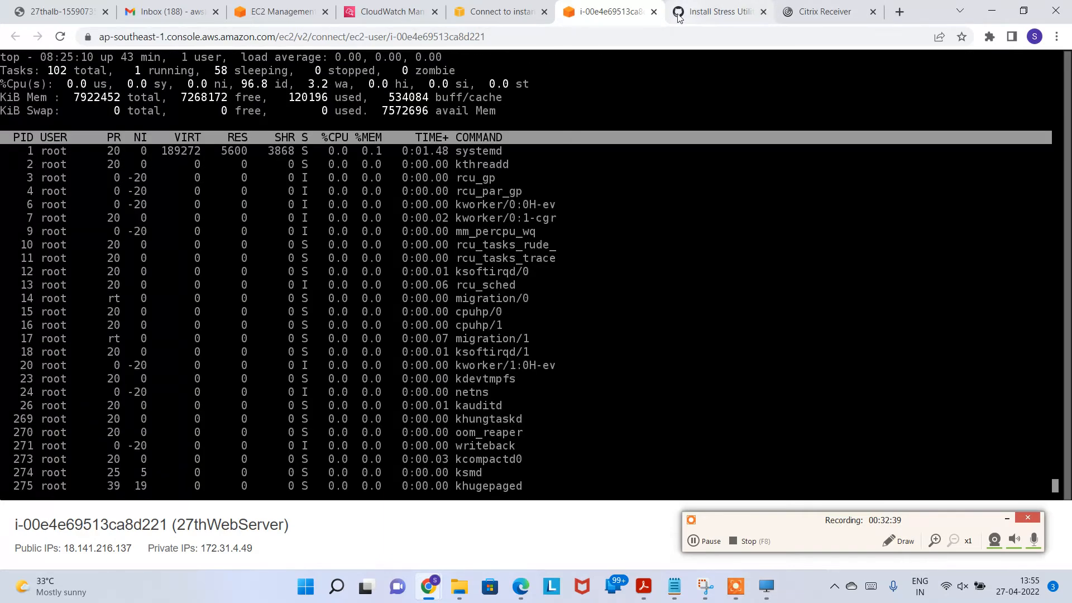
Step: Open a terminal on instance i-0d23e16f8bbd6fb0a and run top
click(654, 12)
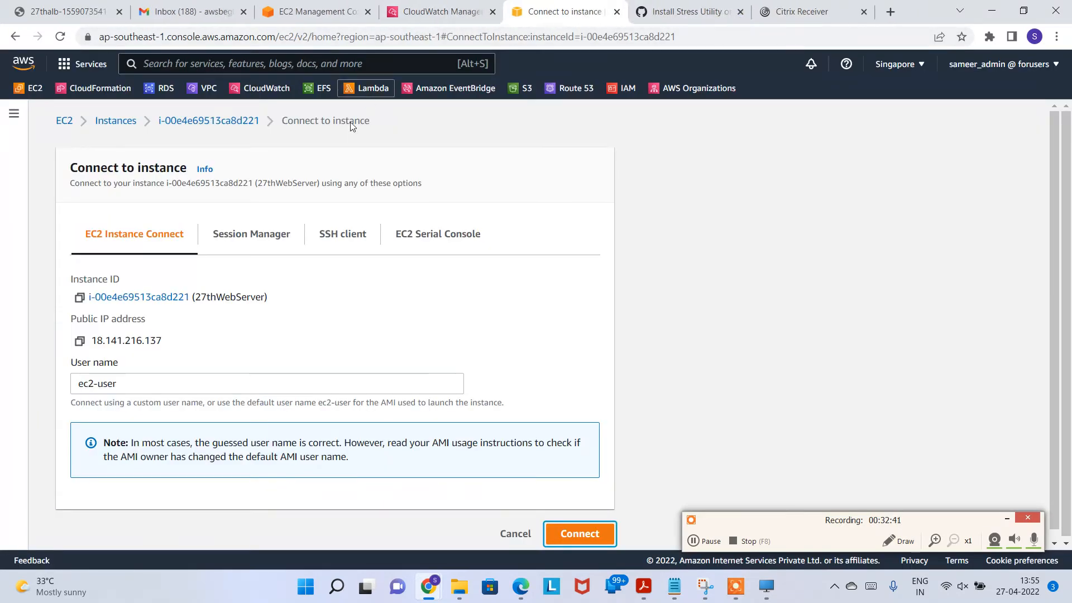
click(115, 121)
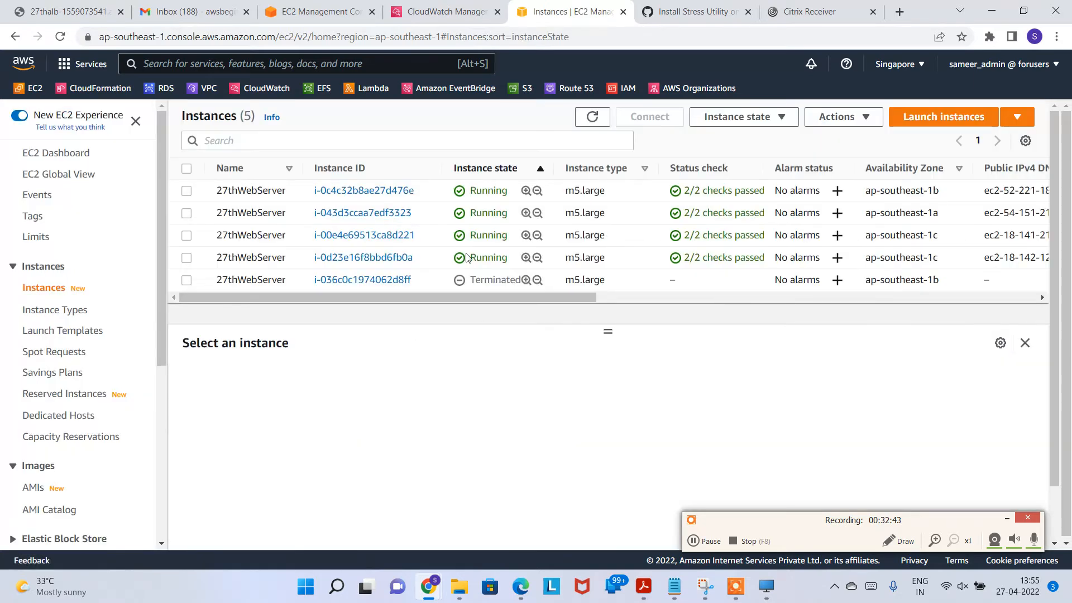
click(418, 259)
click(668, 119)
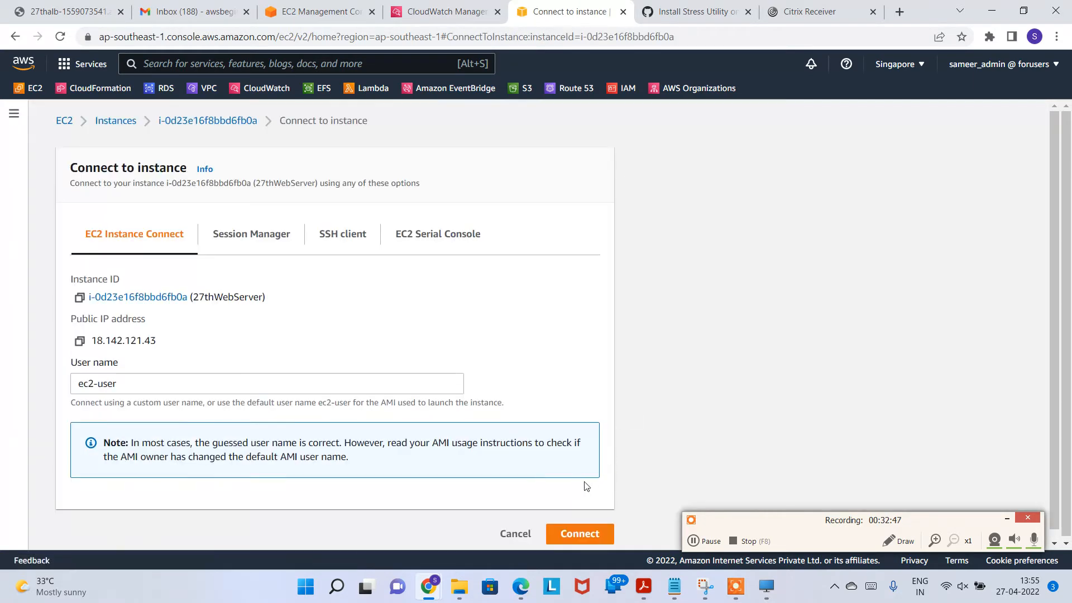
click(579, 533)
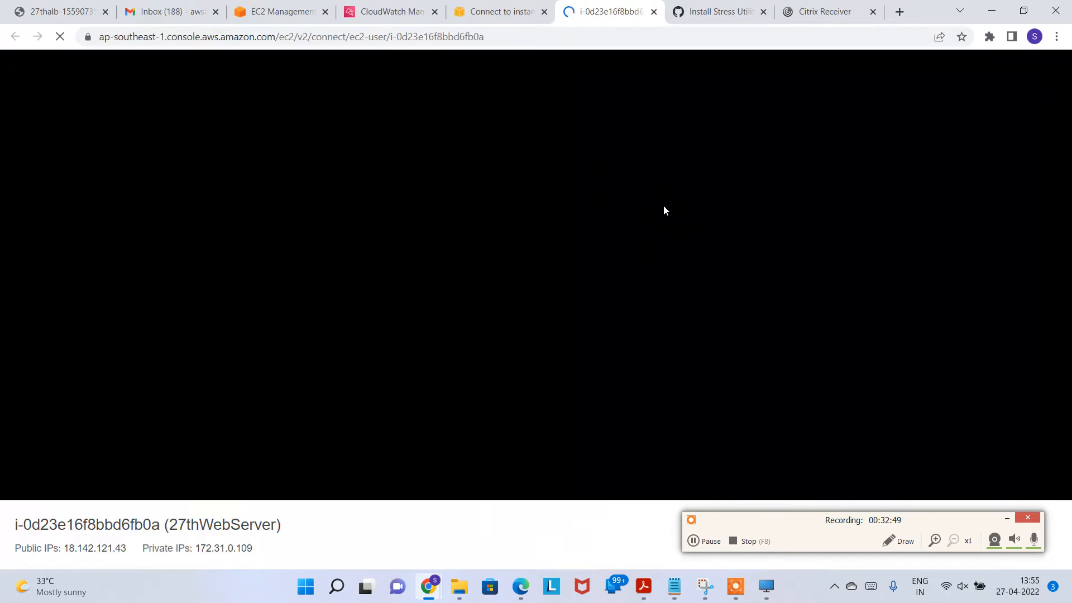
text(top)
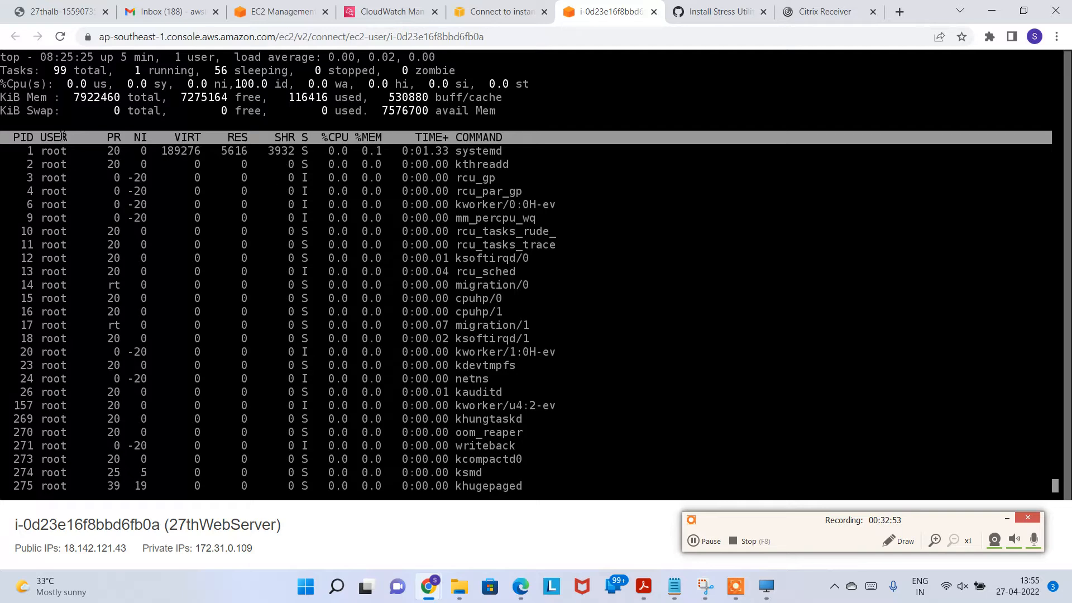
Step: Run top on i-043d3ccaa7edf3323 showing 100% idle CPU, then refresh the instances list
click(653, 11)
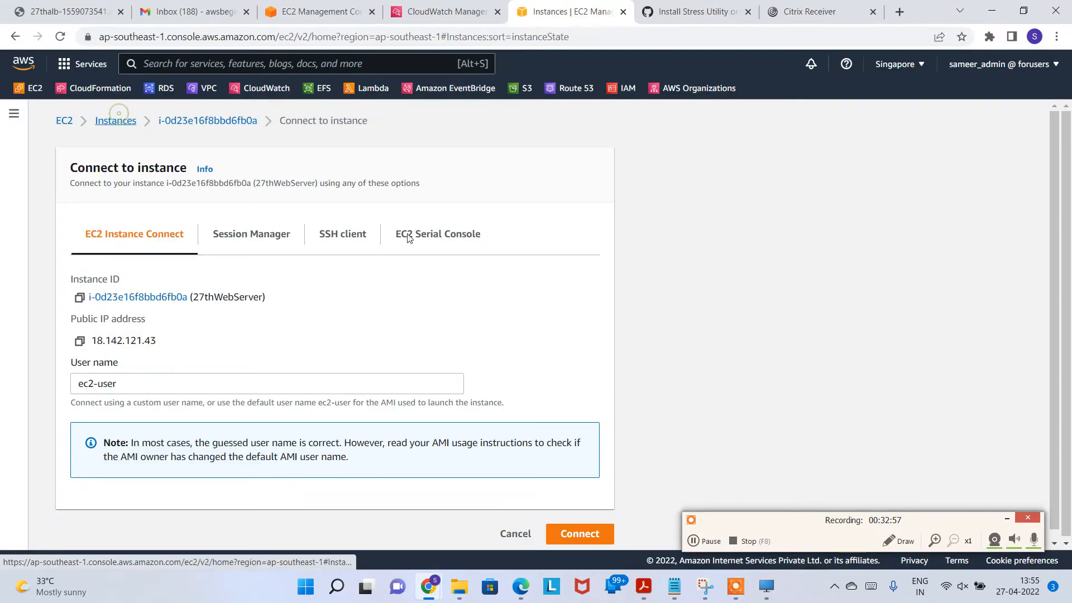
click(116, 121)
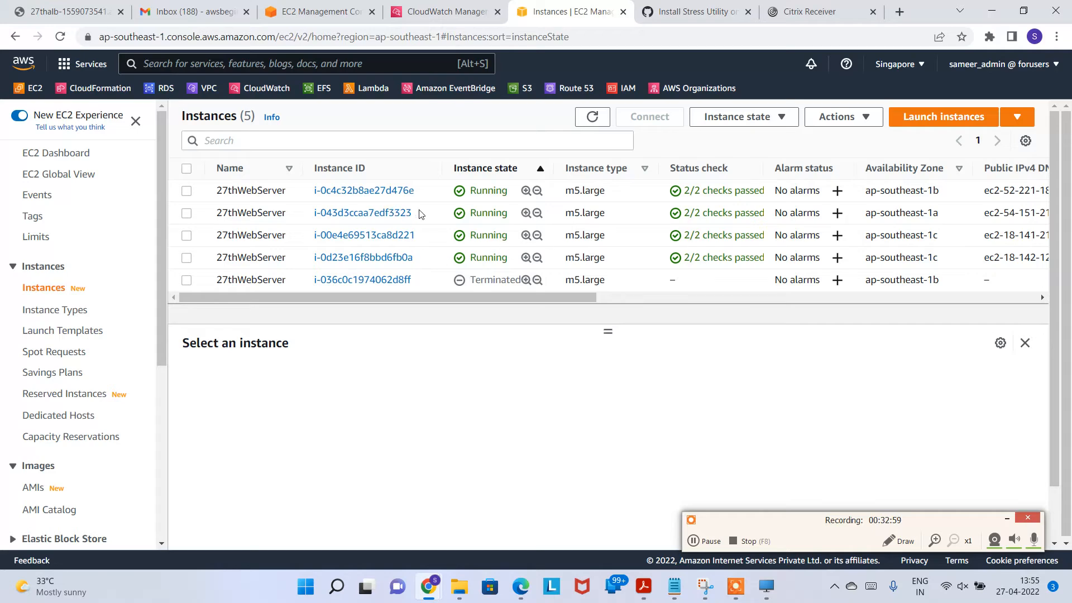
click(419, 210)
click(649, 118)
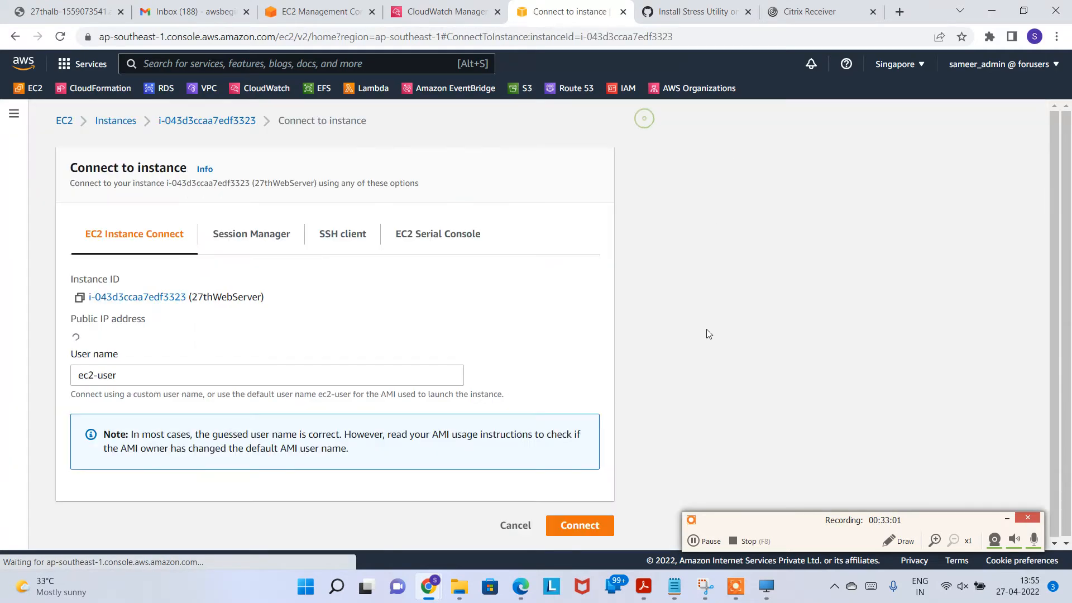
click(571, 531)
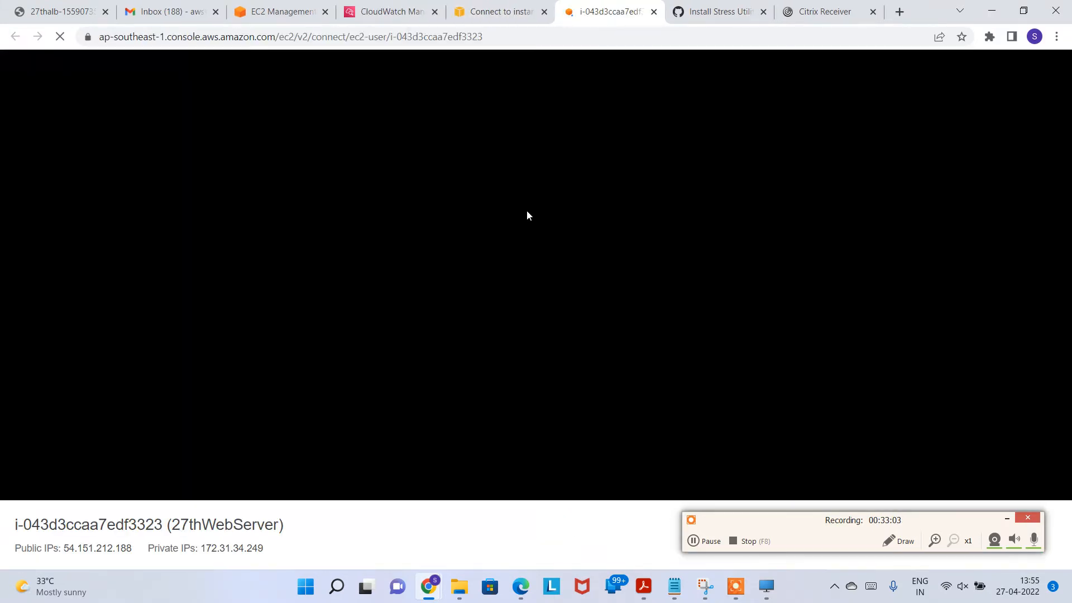
text(top)
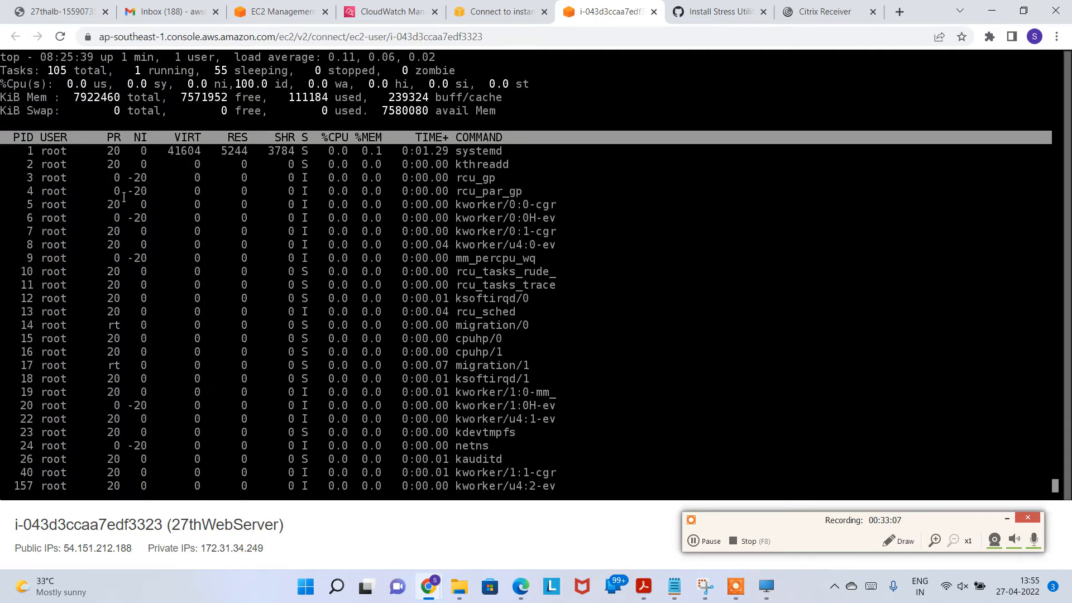
click(654, 12)
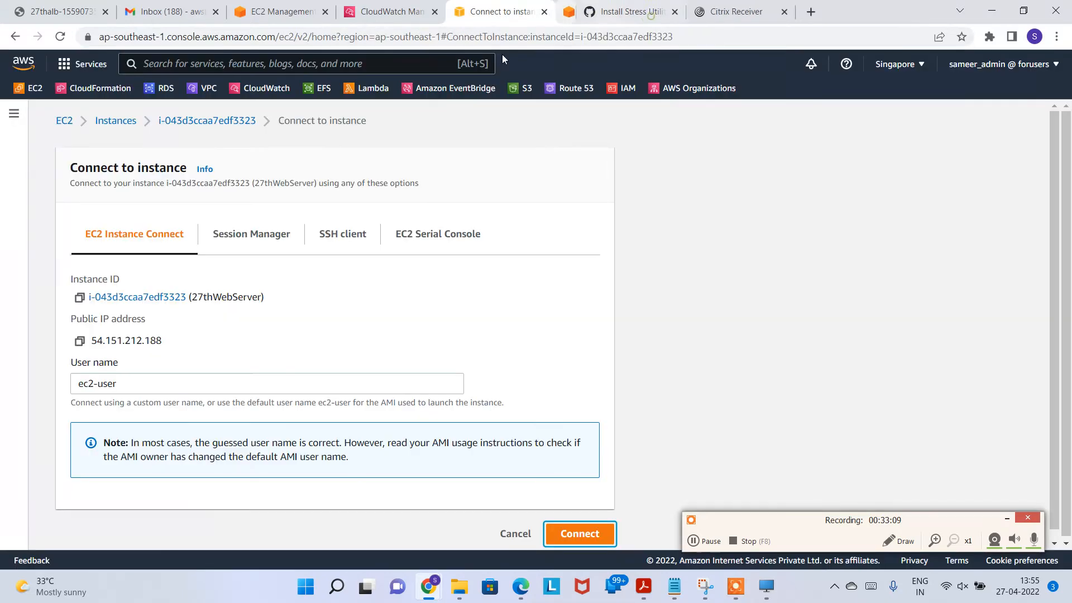
click(516, 534)
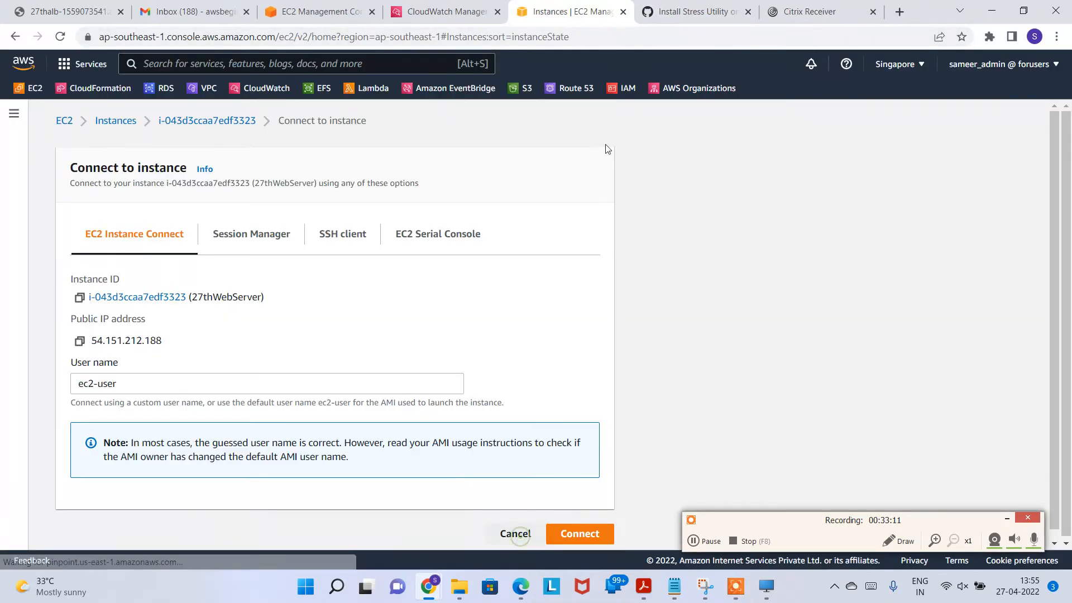
click(593, 117)
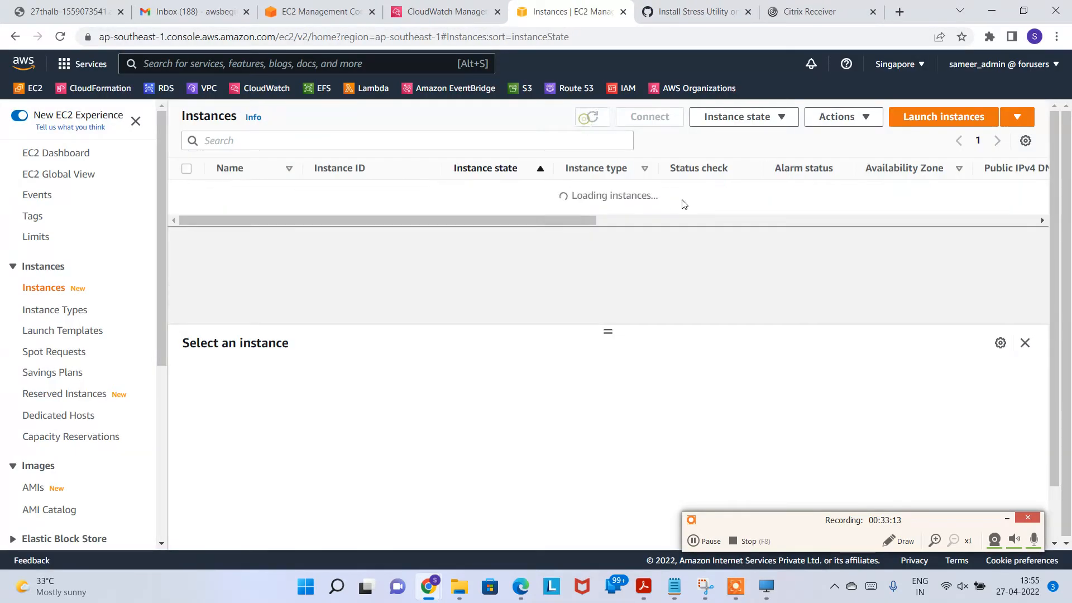
Step: Refresh the CloudWatch alarm states, then open 27thASG from the Auto Scaling Groups list
click(447, 11)
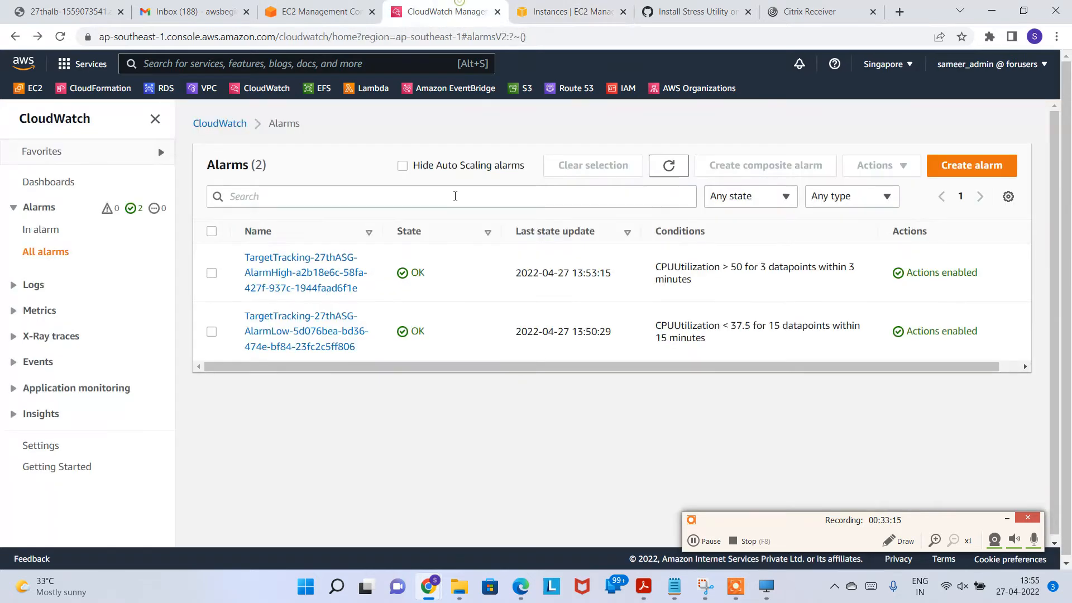
click(668, 165)
click(668, 167)
click(540, 7)
scroll(84, 391, down, 5)
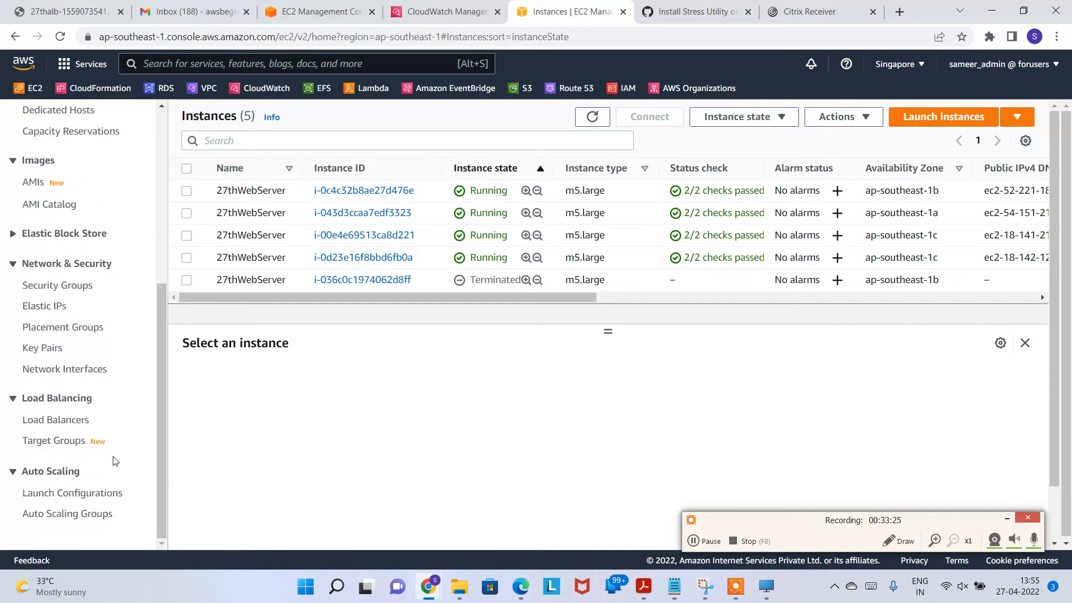
click(77, 513)
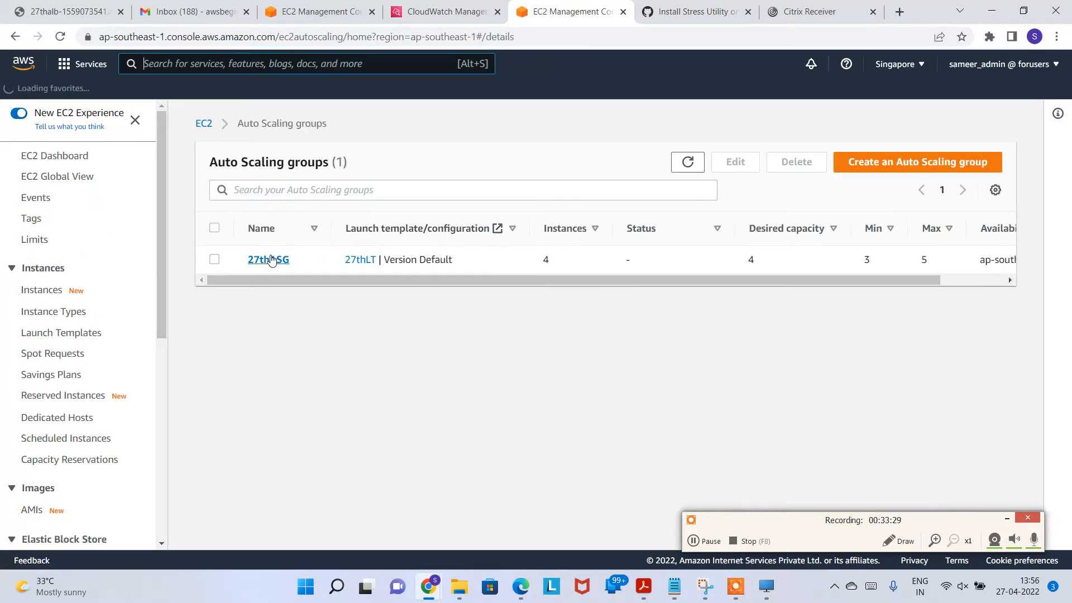
click(273, 260)
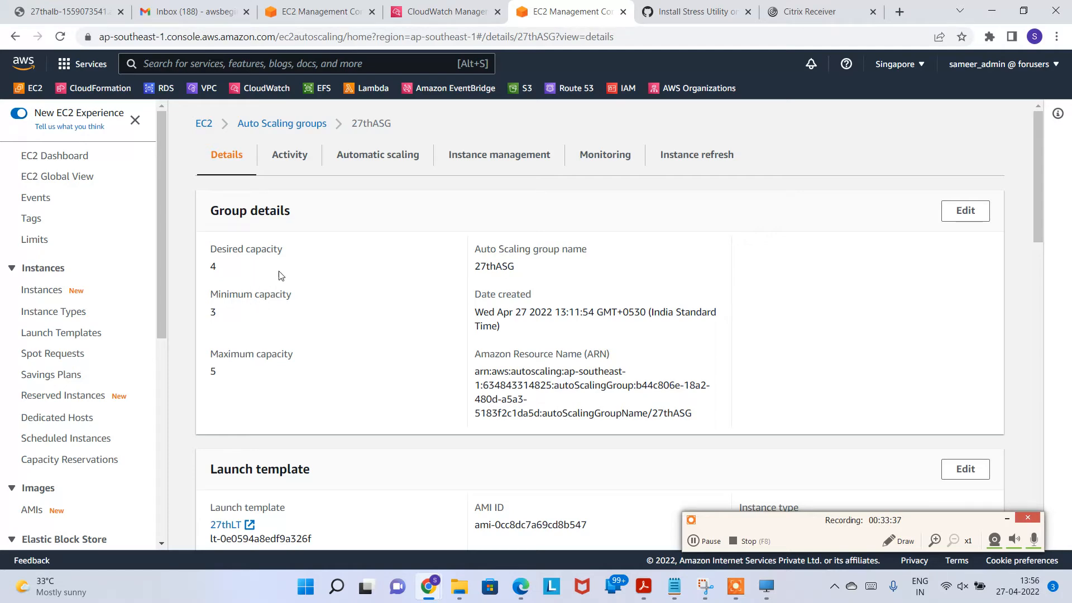
Step: Lower 27thASG's desired capacity from 4 to 3
click(971, 211)
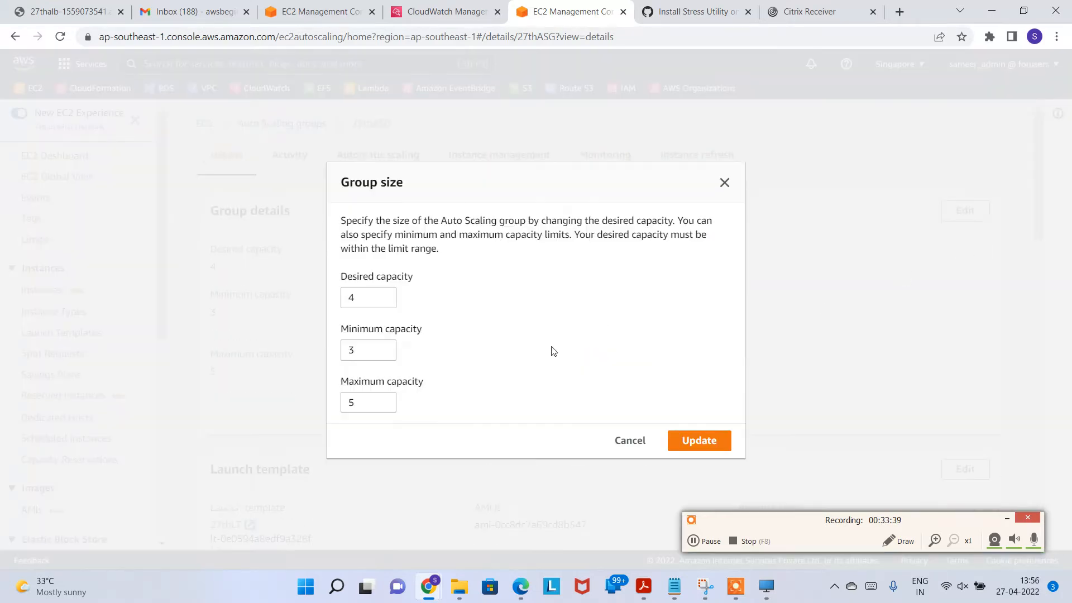
click(384, 302)
click(684, 441)
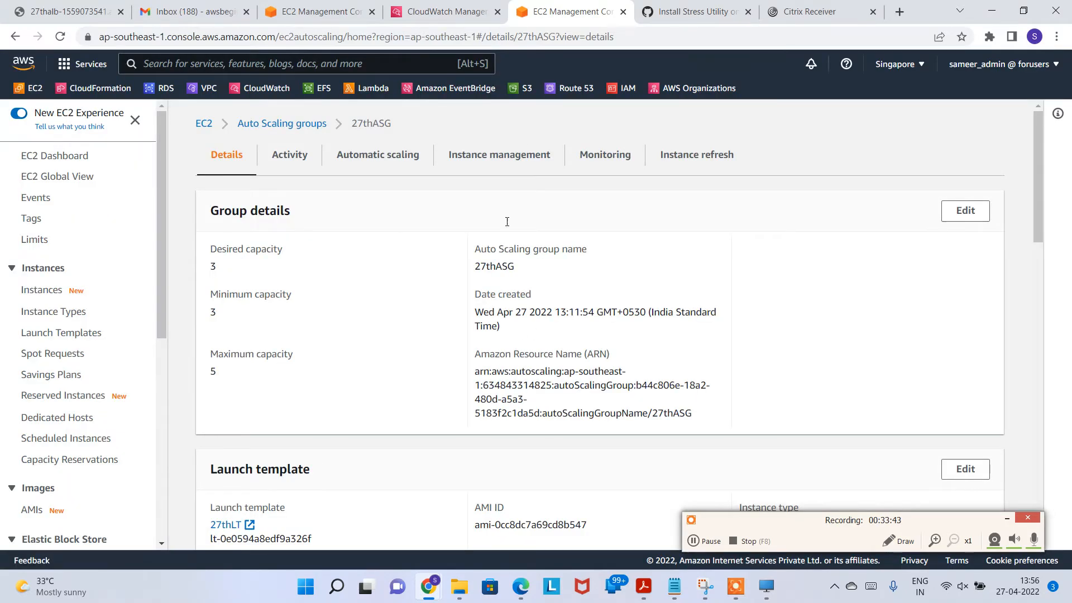
Step: Check the EC2 instances list, then return to the Auto Scaling groups list
click(345, 20)
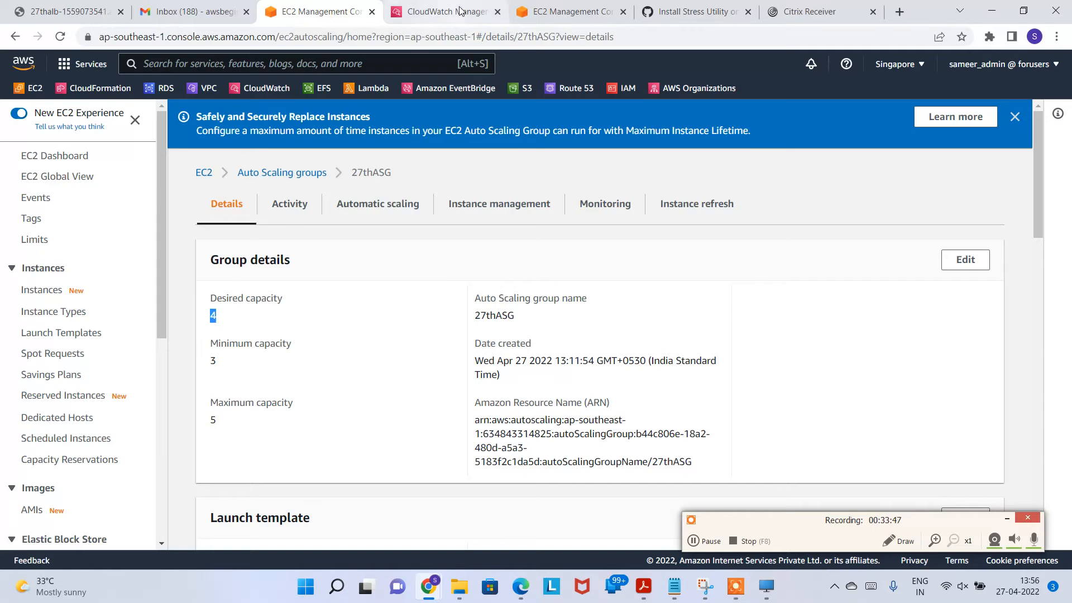
click(553, 12)
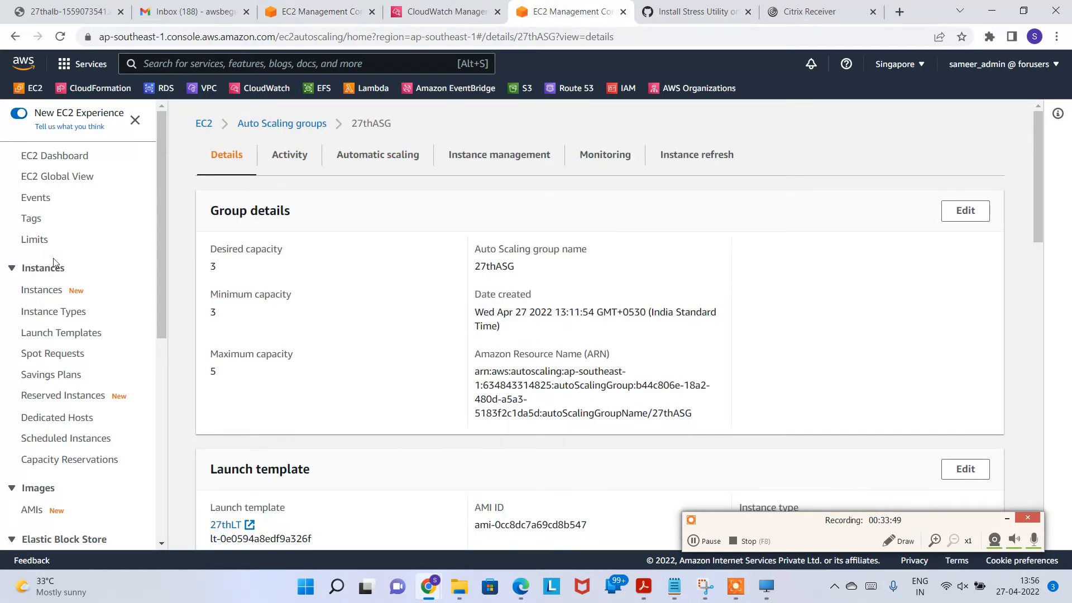
click(41, 289)
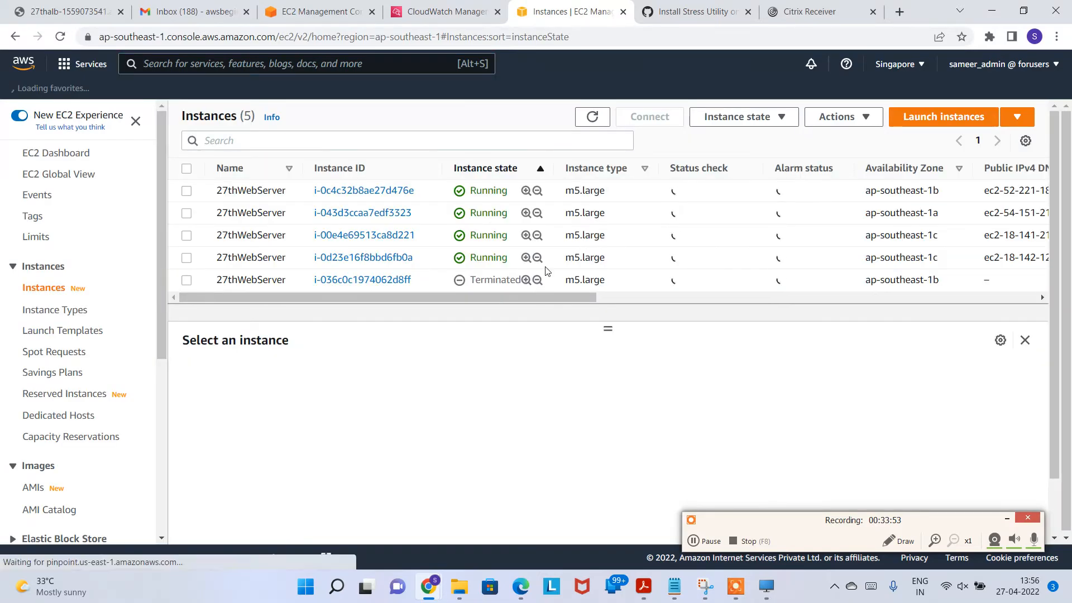
drag(533, 303, 394, 323)
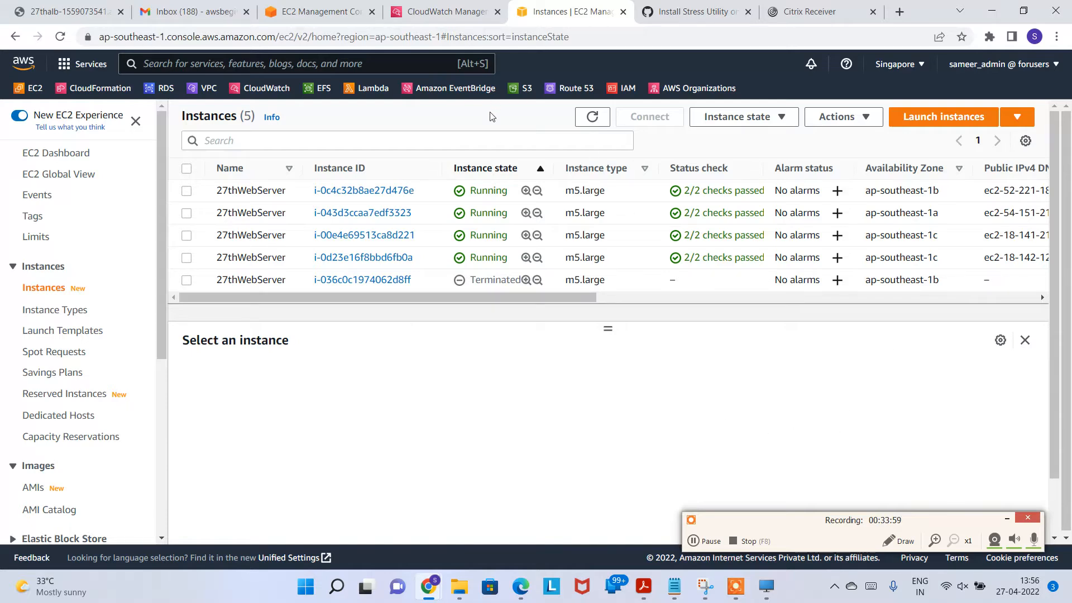
scroll(157, 369, down, 5)
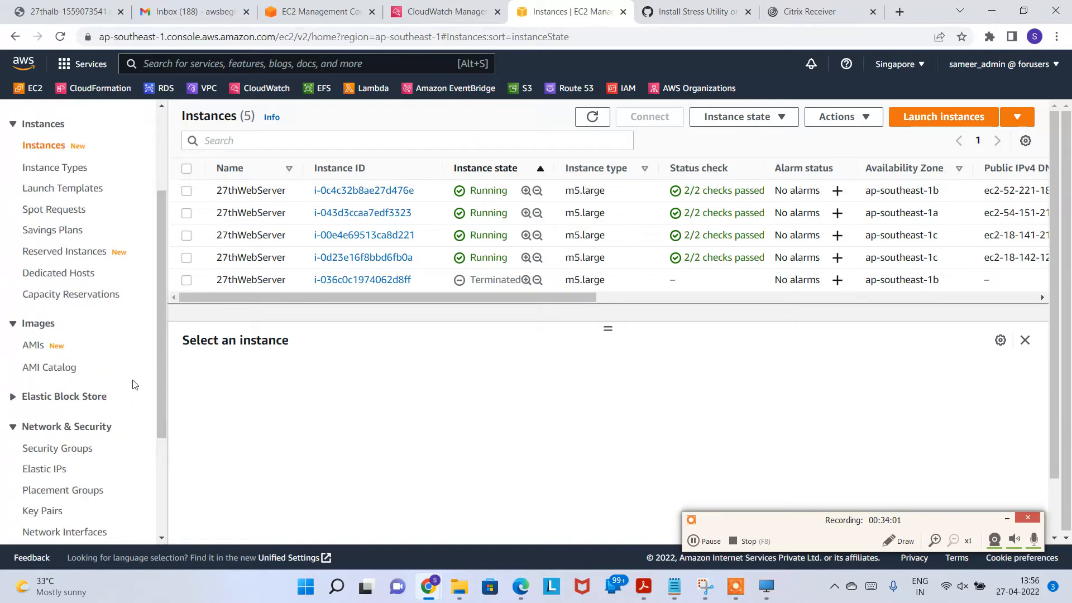
click(89, 517)
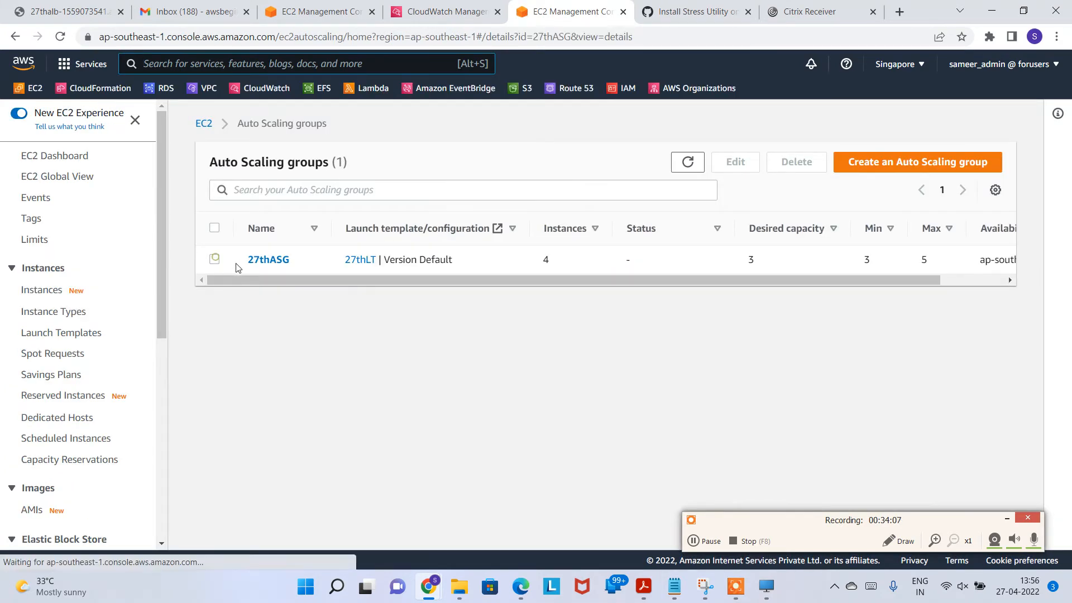
Step: Review 27thASG's edit form without saving, then reopen its details showing desired 3, min 3, max 5
click(214, 259)
click(735, 161)
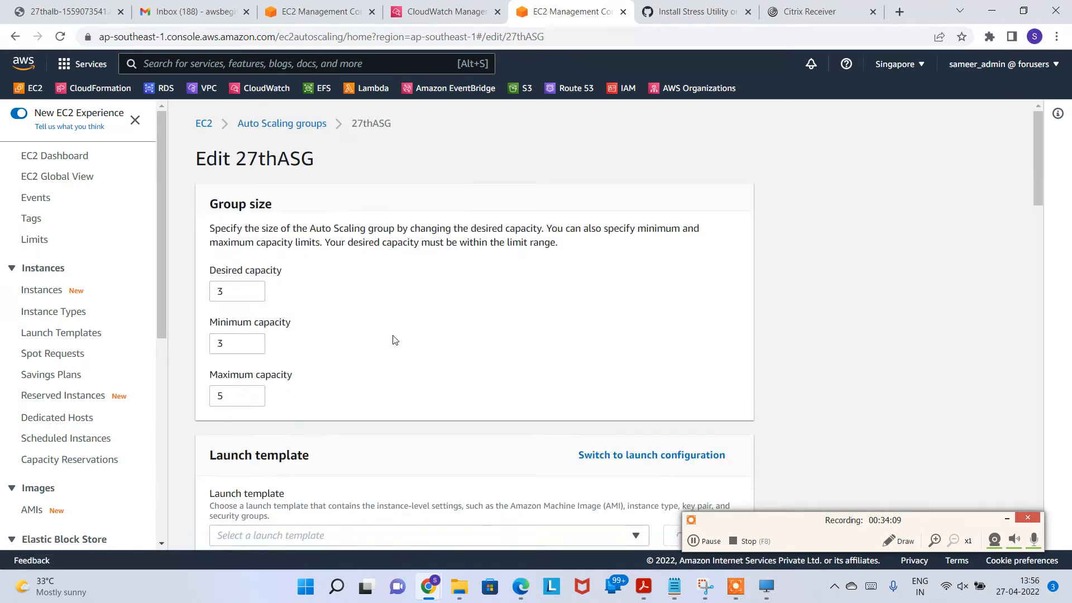
scroll(392, 368, down, 6)
scroll(379, 375, down, 15)
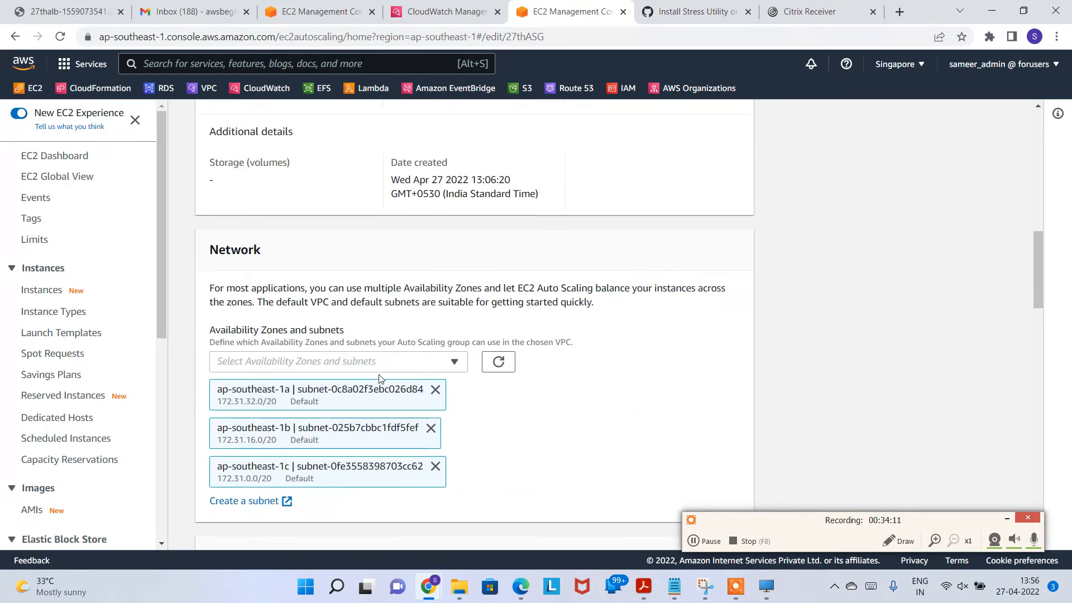
scroll(418, 384, down, 10)
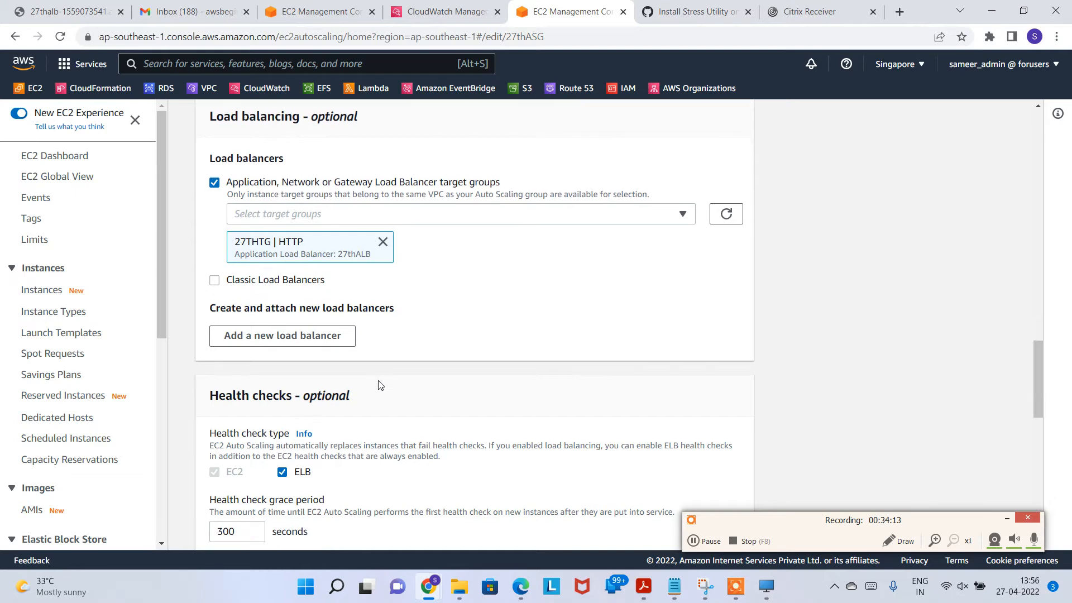
scroll(463, 387, down, 2)
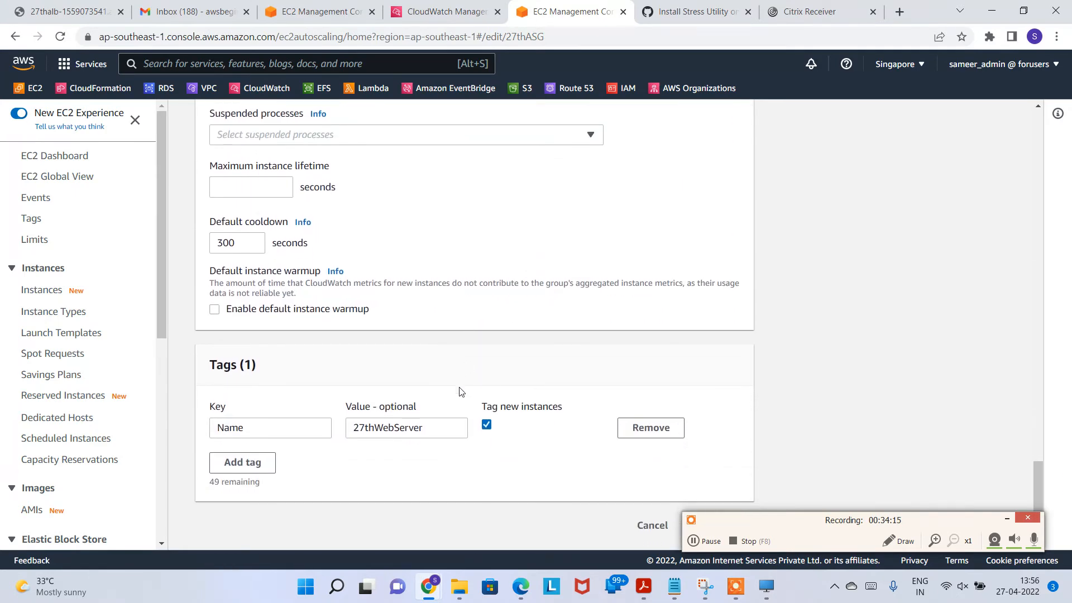
click(651, 523)
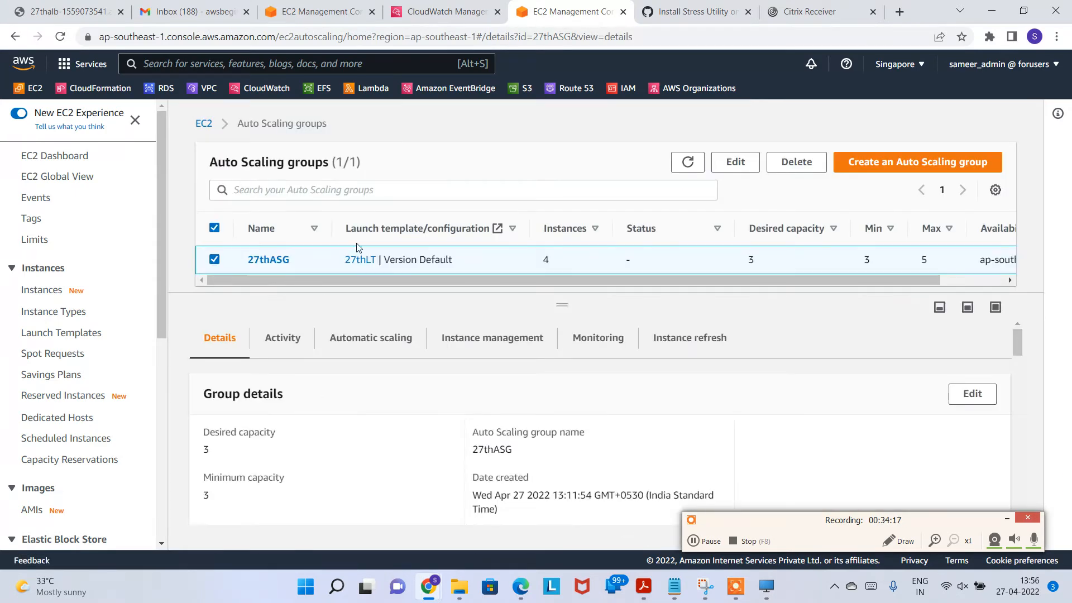
click(274, 261)
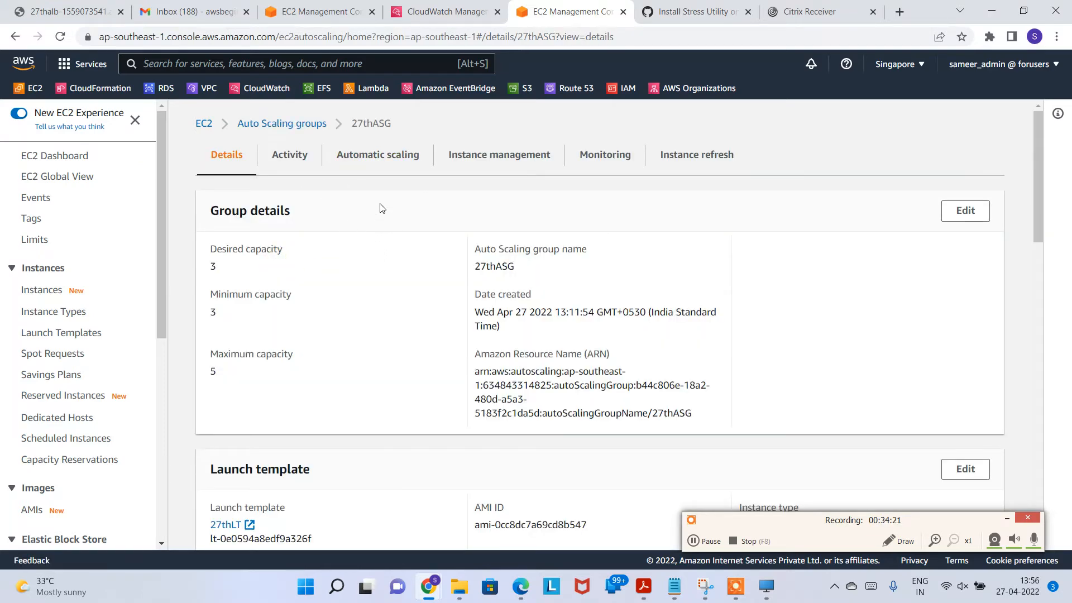
Step: Review the Target Tracking Policy details on 27thASG's Automatic scaling tab
click(369, 168)
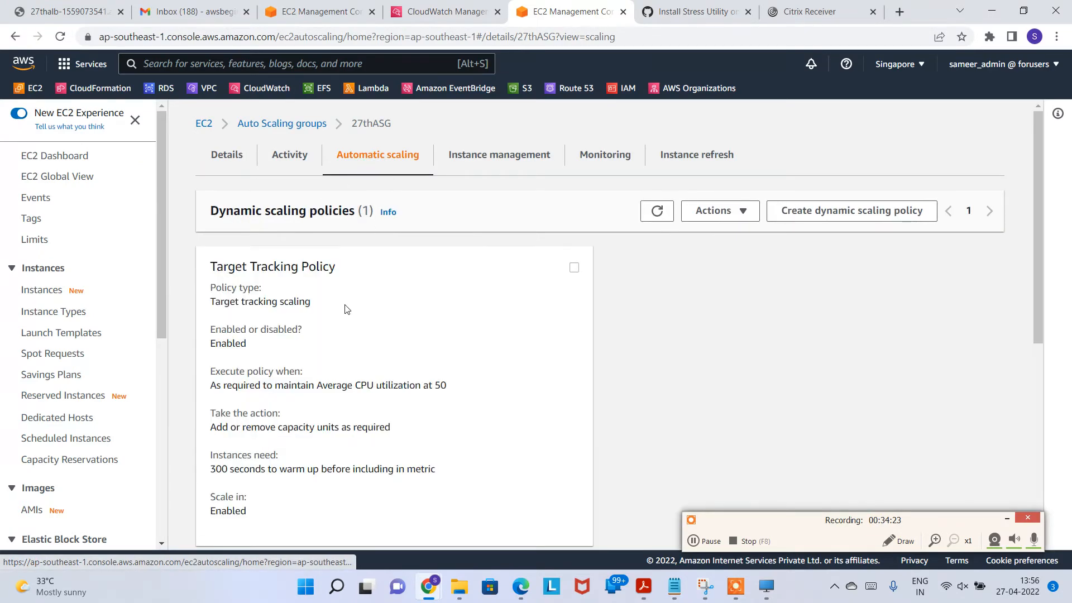
drag(216, 266, 351, 499)
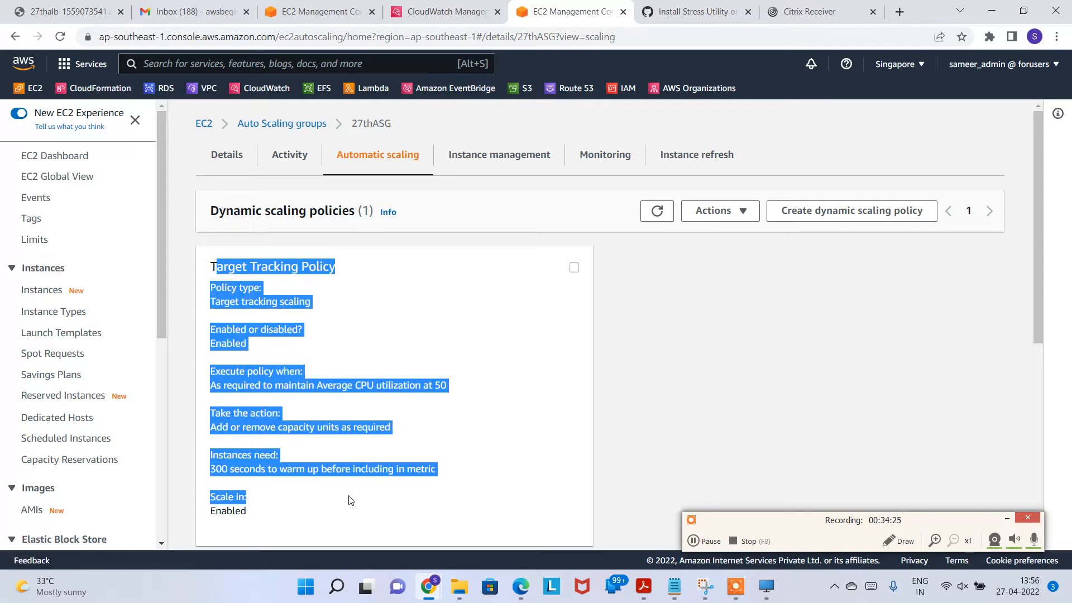
scroll(419, 488, down, 3)
drag(248, 371, 218, 147)
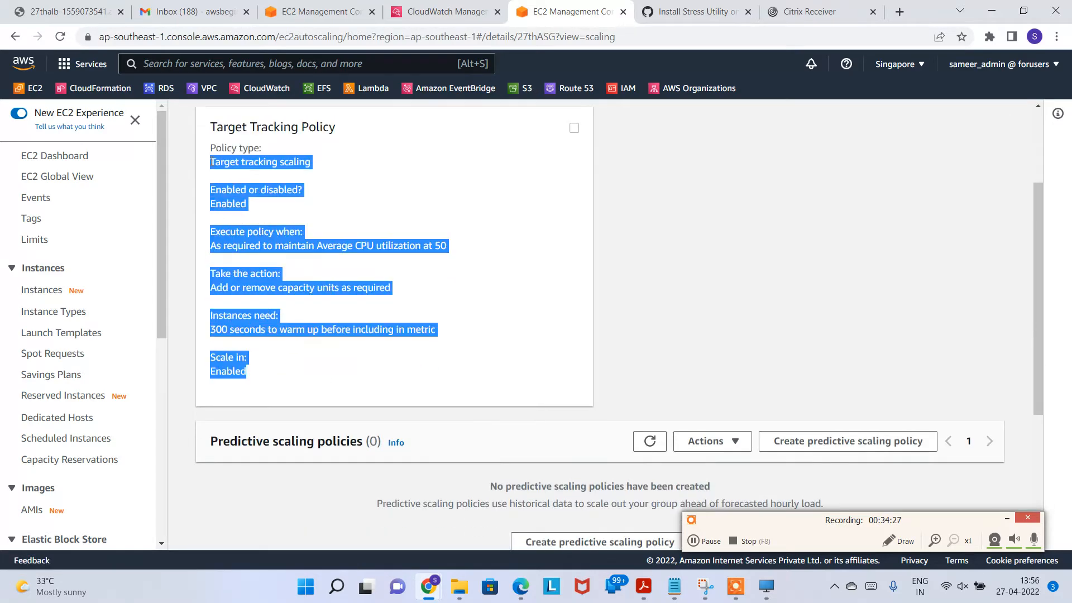
scroll(475, 351, up, 3)
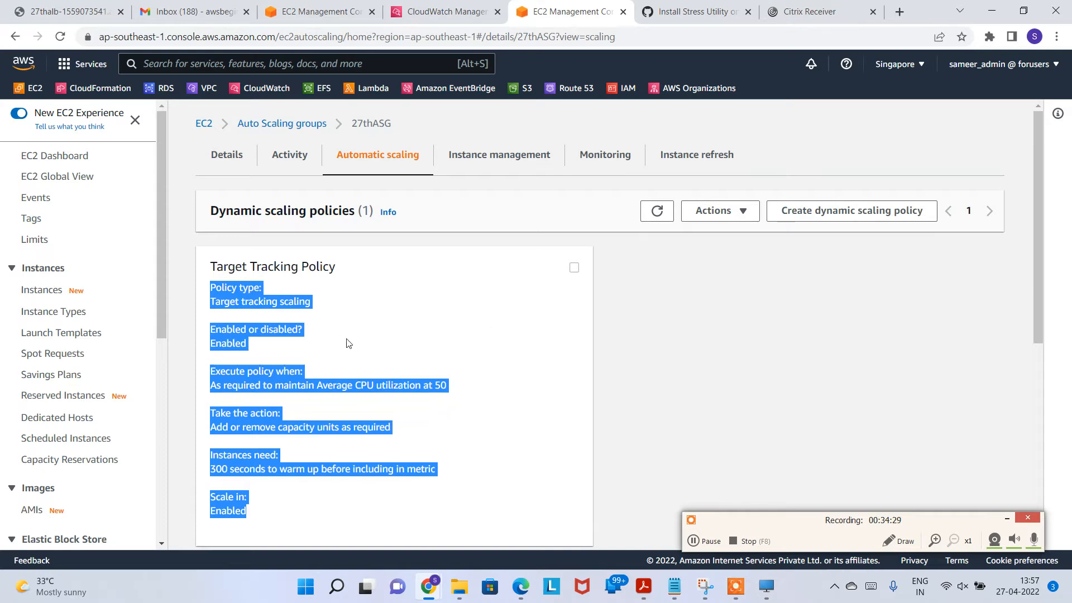
click(363, 300)
Step: Delete the Target Tracking Policy, then refresh CloudWatch Alarms to confirm none remain
click(574, 267)
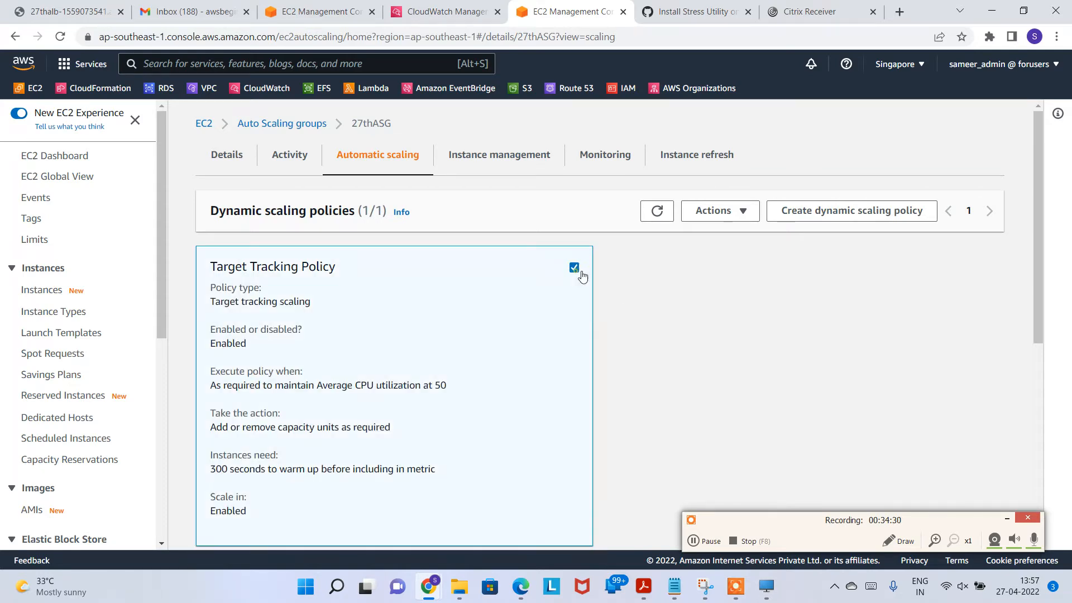
click(714, 209)
click(710, 318)
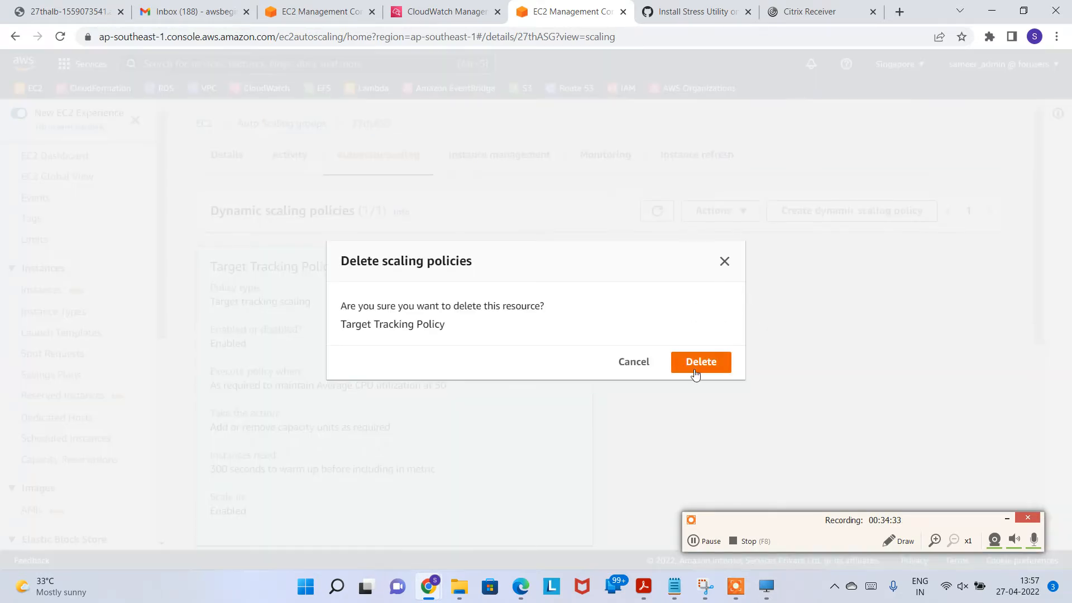
click(699, 362)
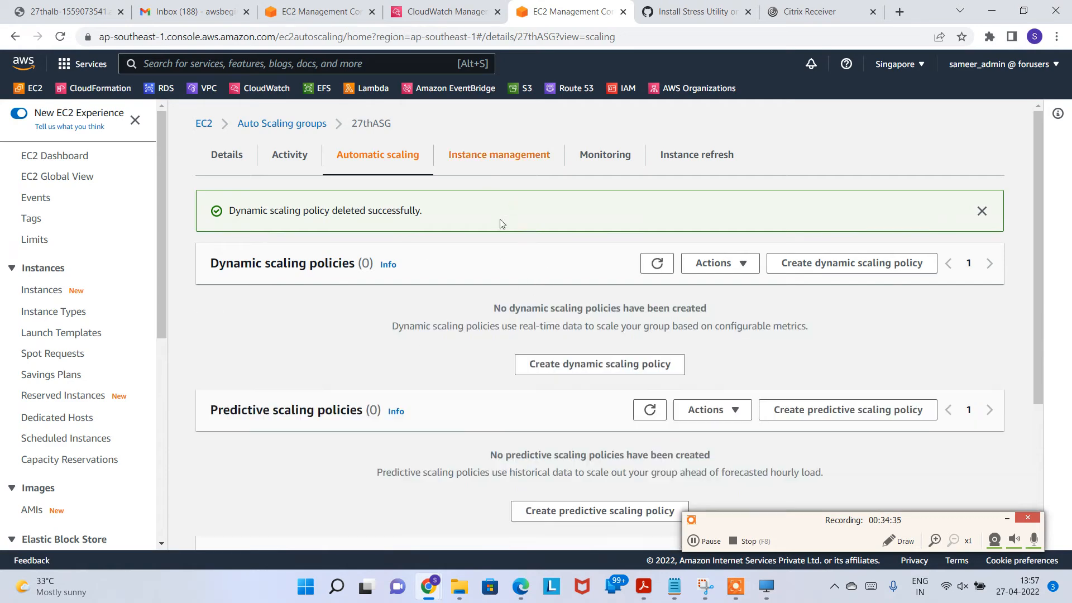
click(446, 11)
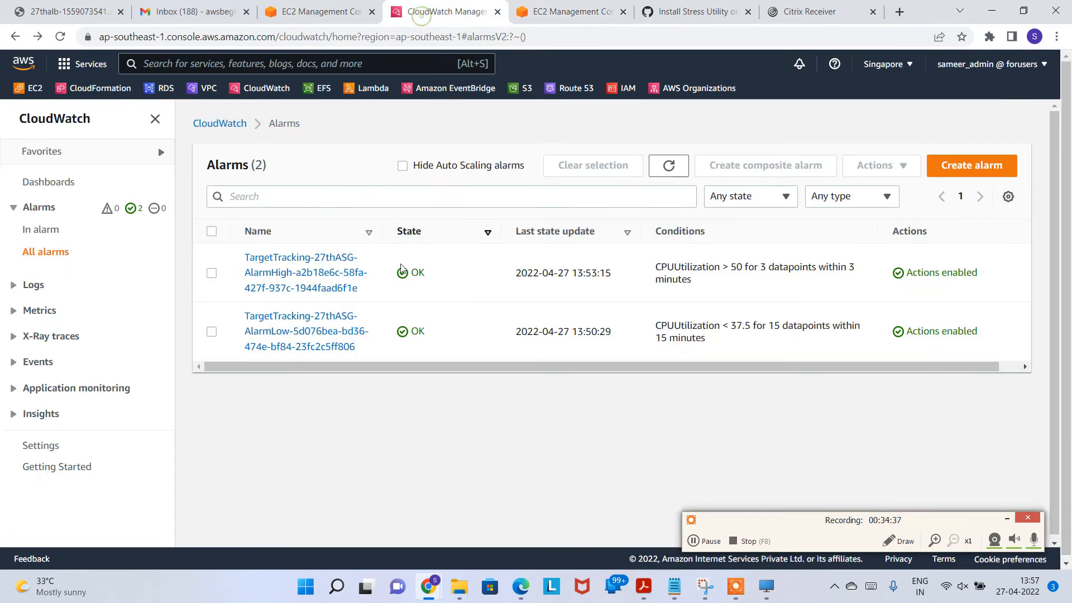
click(676, 168)
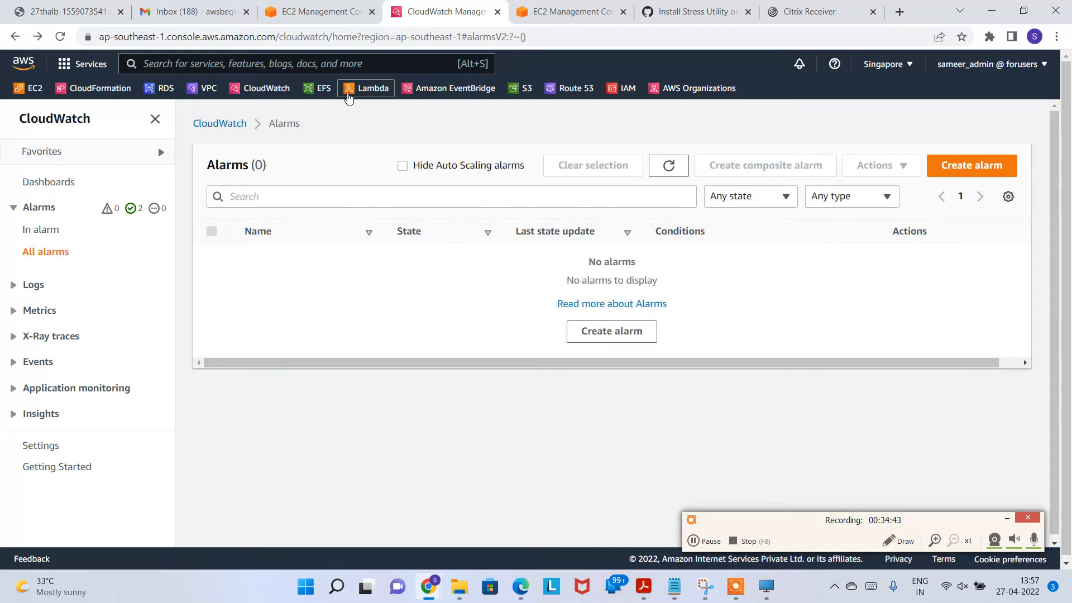
Step: Return to 27thASG's automatic scaling page and read the dynamic scaling policy description
click(561, 10)
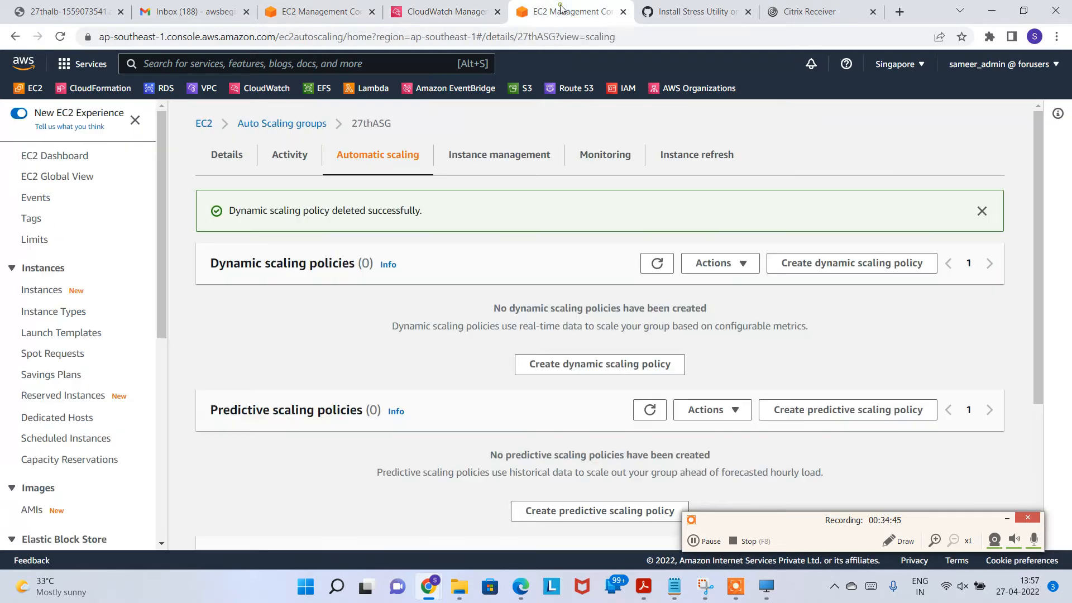
scroll(597, 304, down, 1)
drag(730, 279, 694, 256)
scroll(433, 237, down, 1)
click(256, 187)
scroll(296, 284, up, 2)
Step: Start a new dynamic scaling policy of type Step scaling and enter a policy name
click(629, 369)
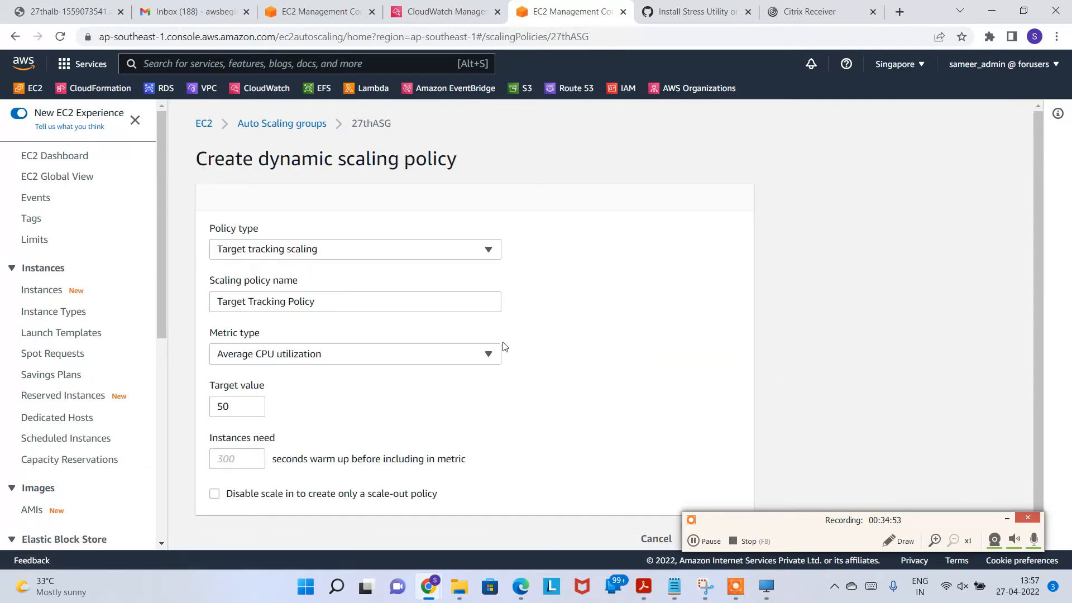
click(377, 251)
click(310, 269)
click(376, 253)
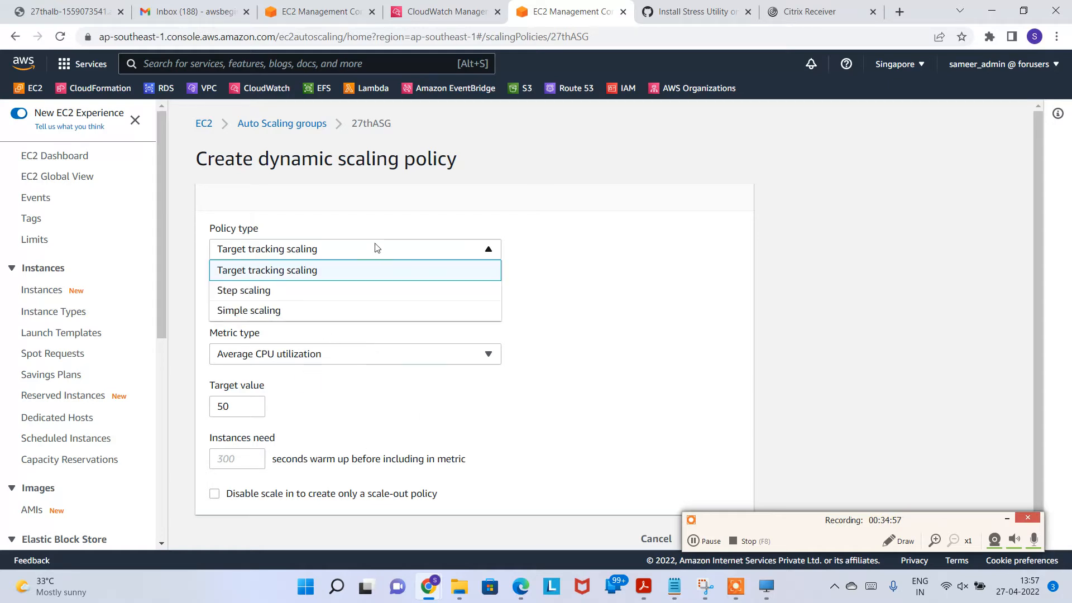
click(269, 291)
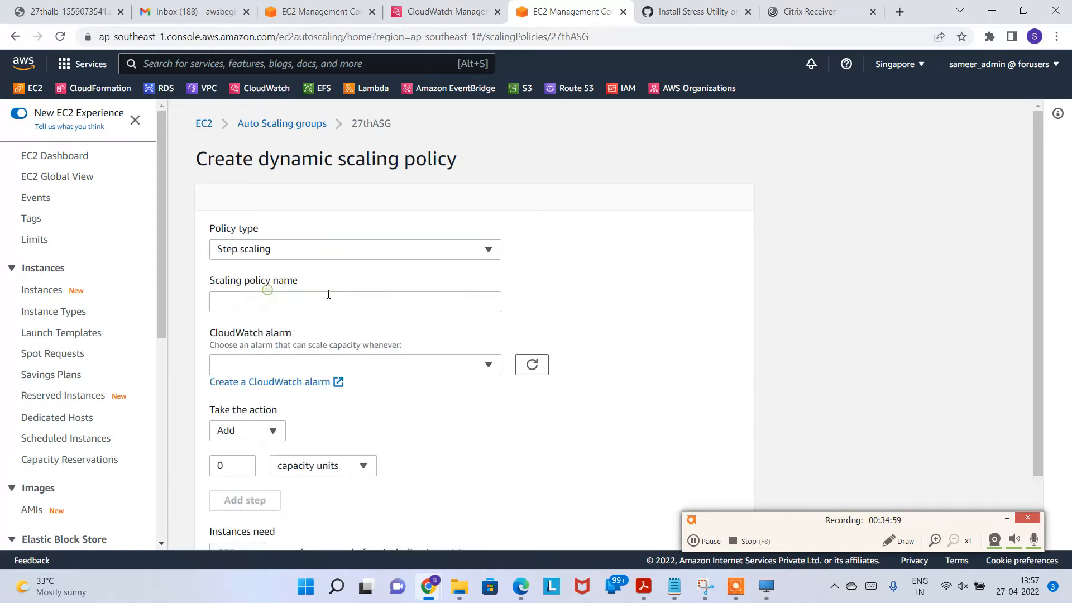
click(342, 304)
text(7)
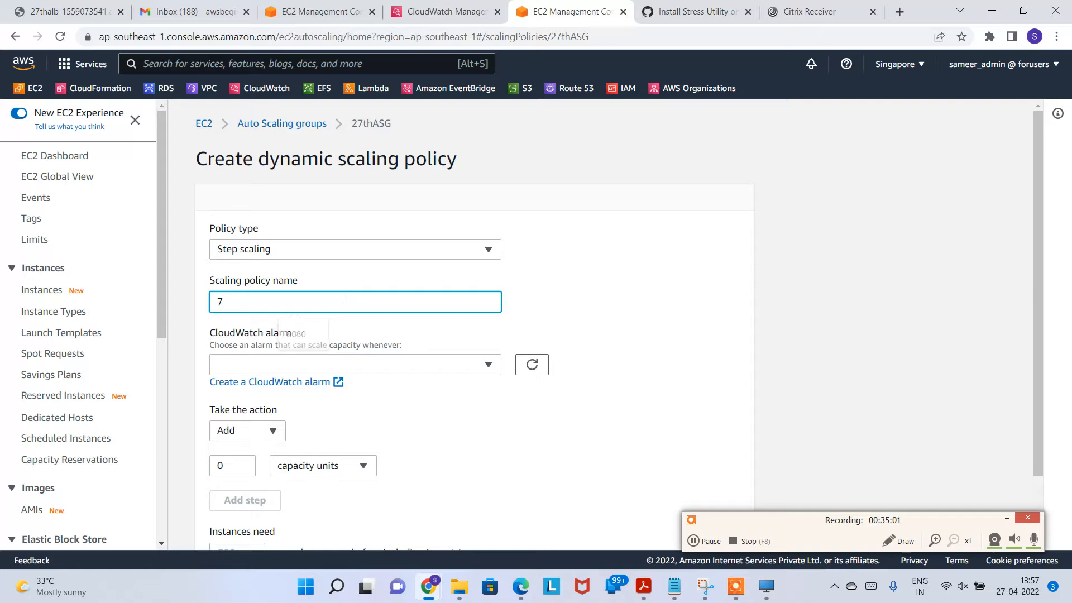
text(27thStepScalingPolicy)
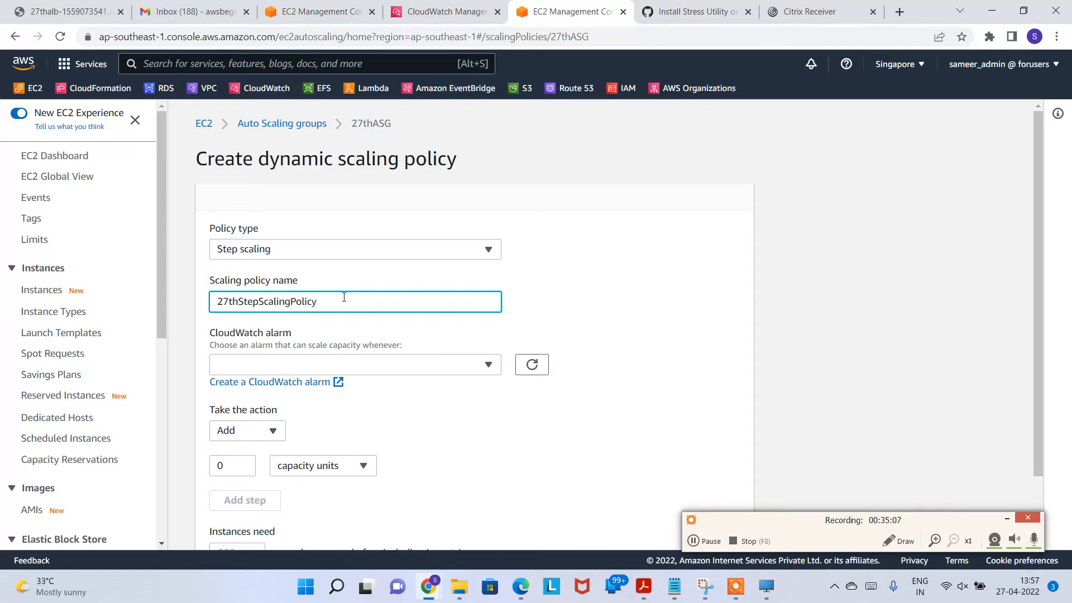
click(436, 371)
click(427, 368)
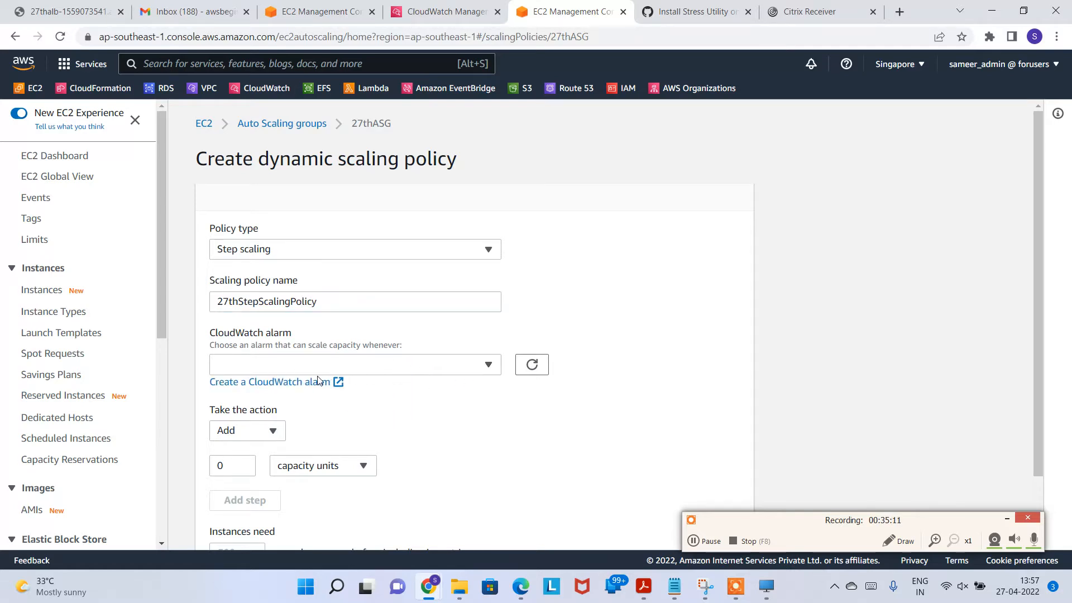
Step: Reselect Step scaling, name the policy 27thStepScaling, and begin creating a CloudWatch alarm
click(331, 256)
click(304, 269)
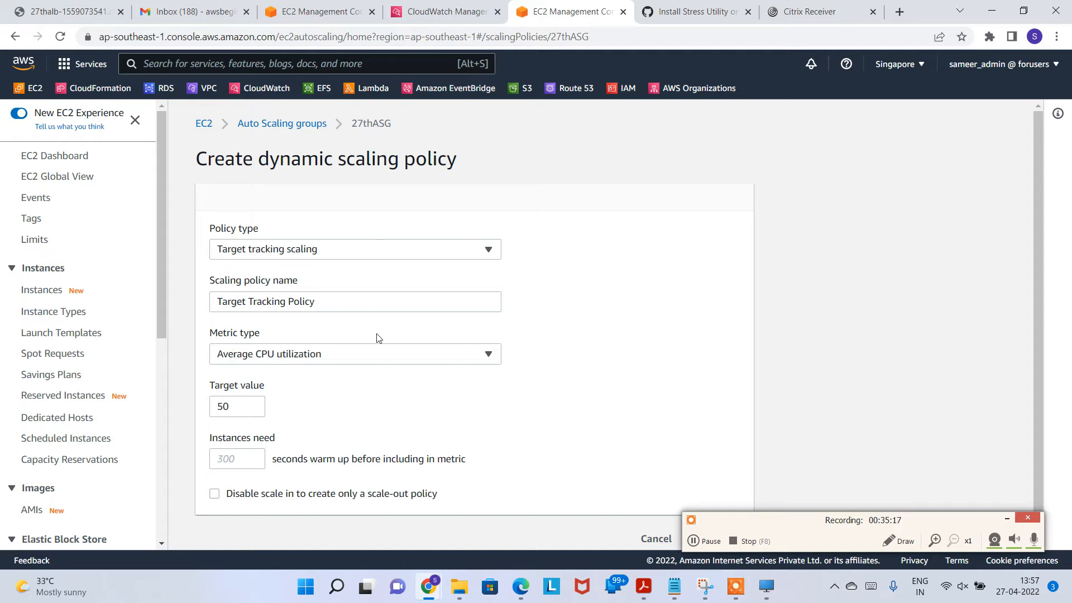
click(352, 256)
click(299, 291)
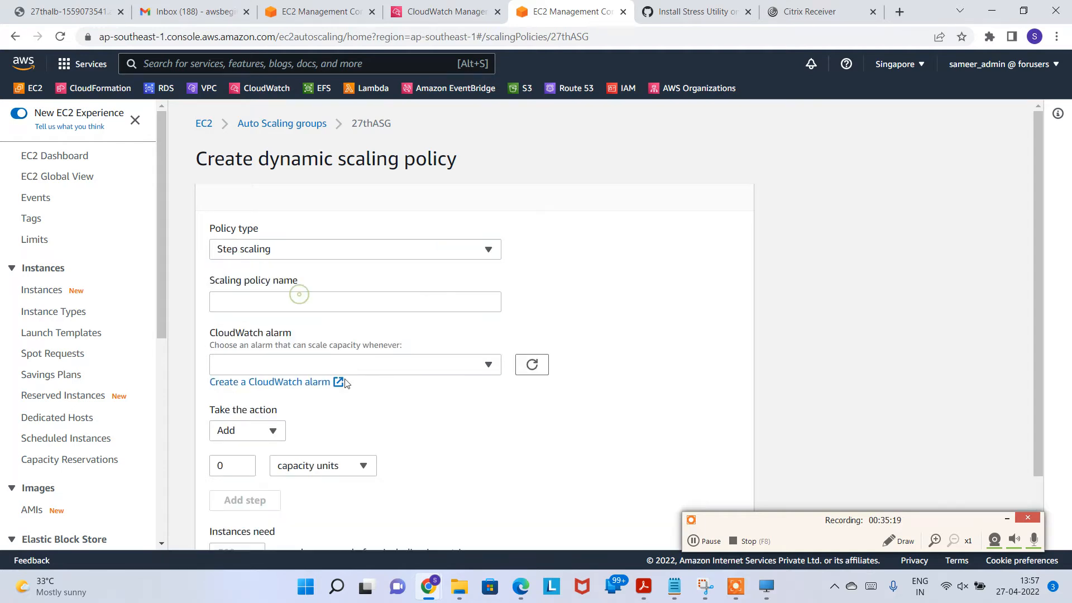
click(317, 305)
click(302, 301)
text(27thStepScaling)
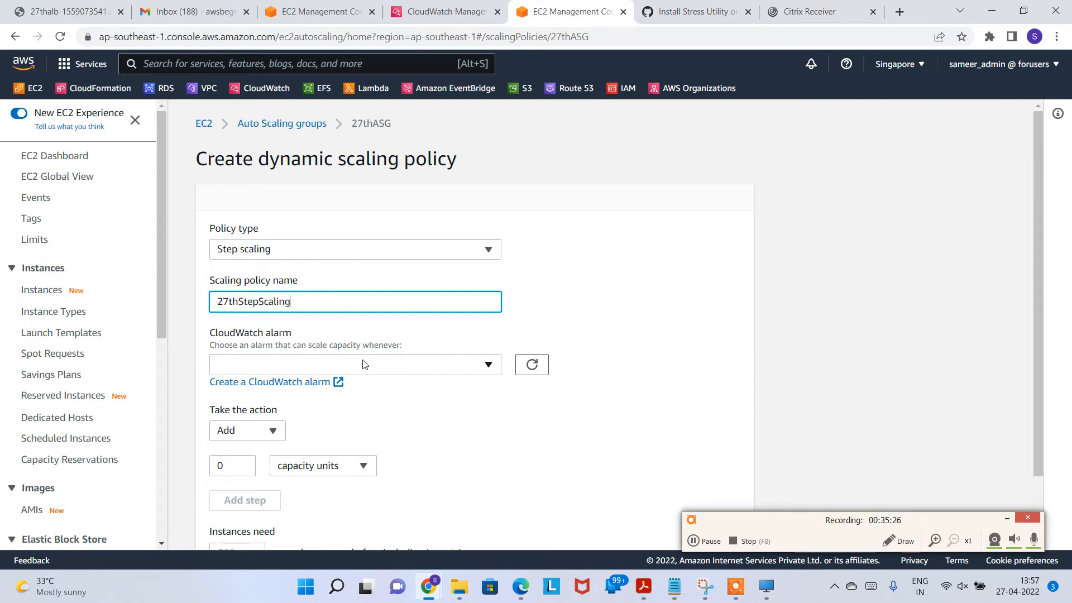
click(364, 364)
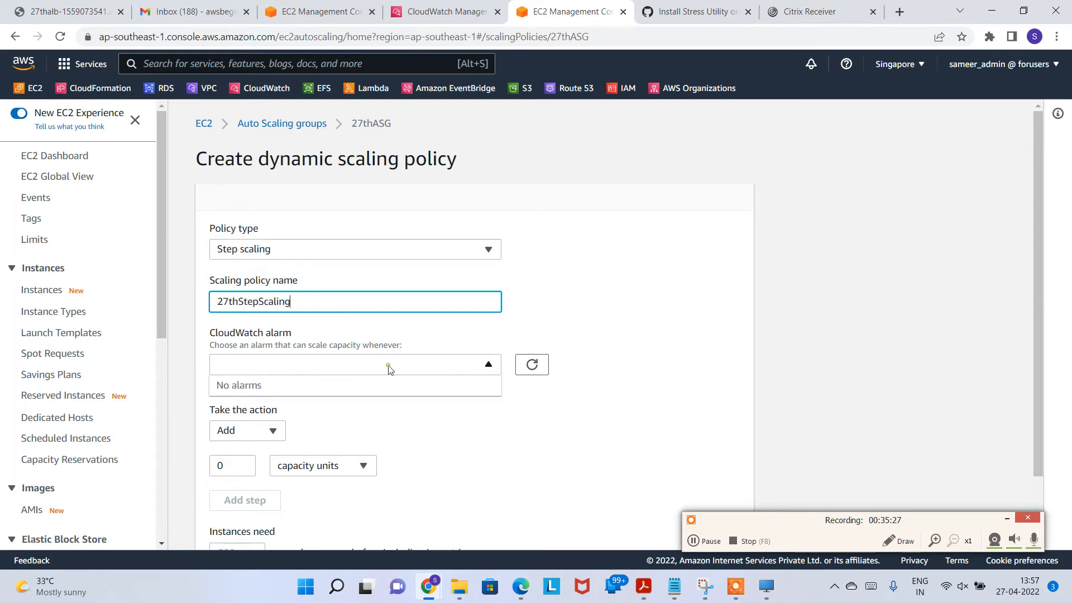
click(400, 415)
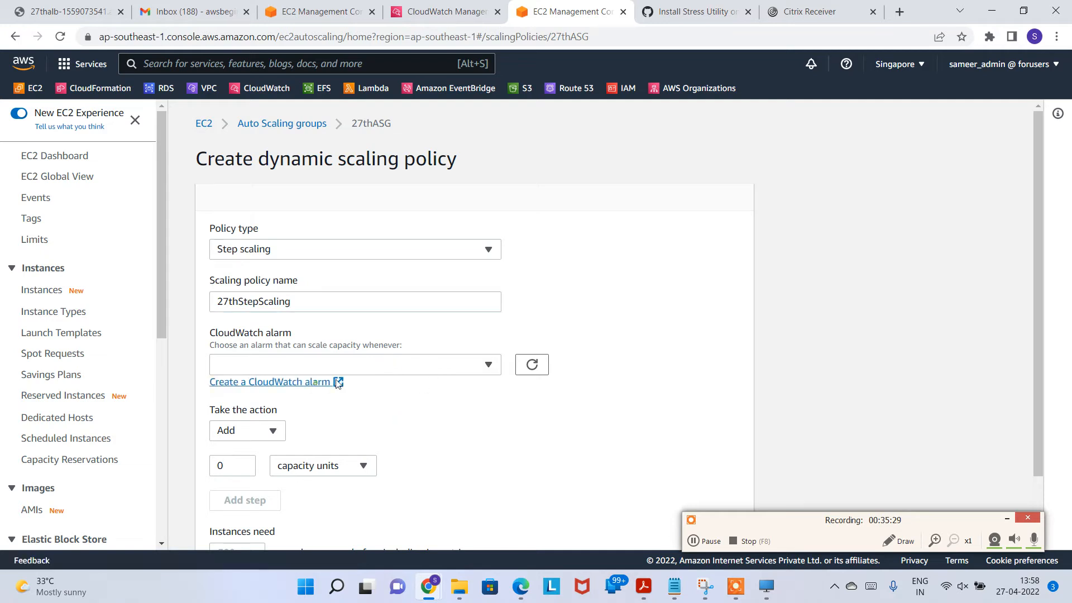
click(316, 384)
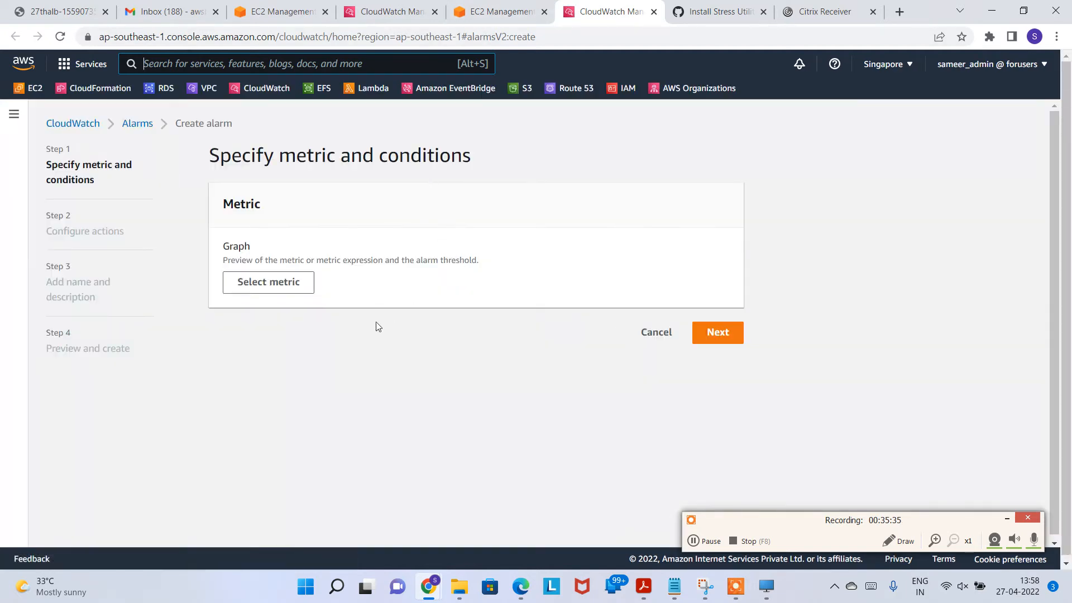
Step: Browse the alarm's metrics under EC2 > By Auto Scaling Group
click(271, 290)
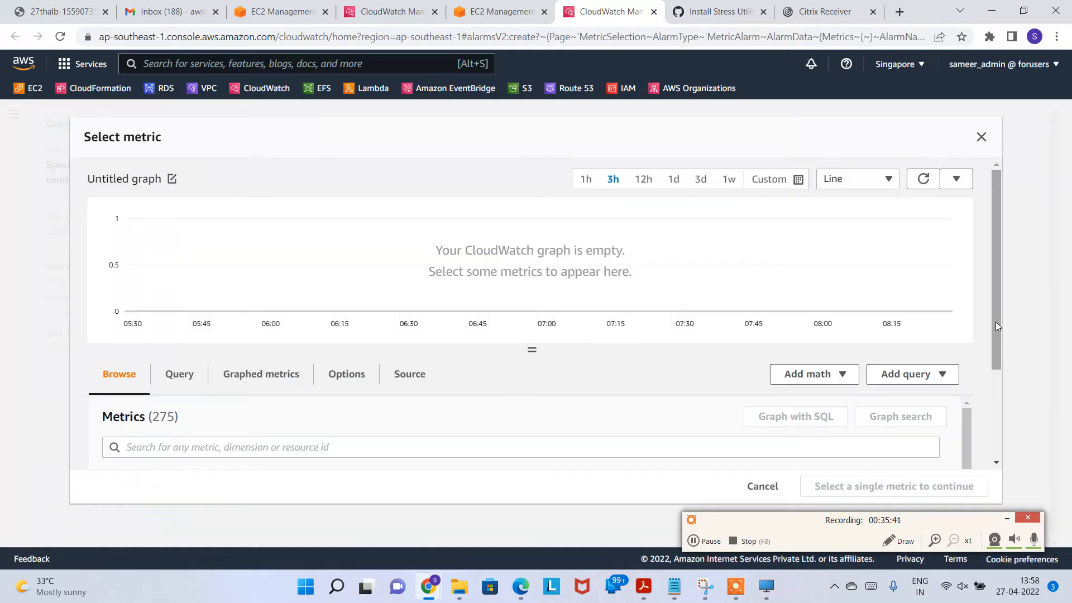
drag(994, 321, 994, 414)
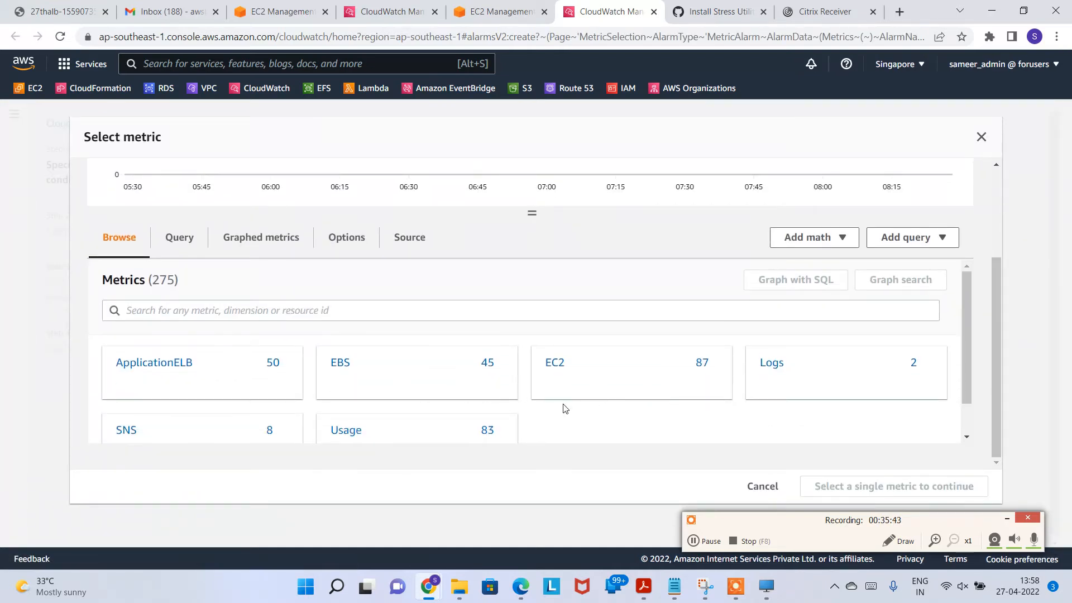
click(556, 364)
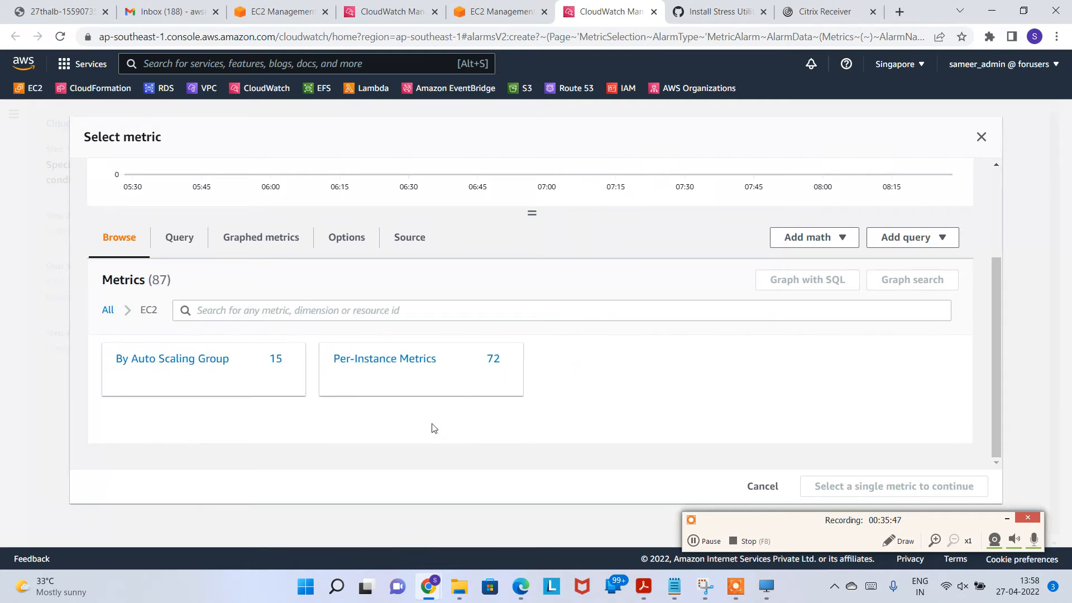
click(184, 360)
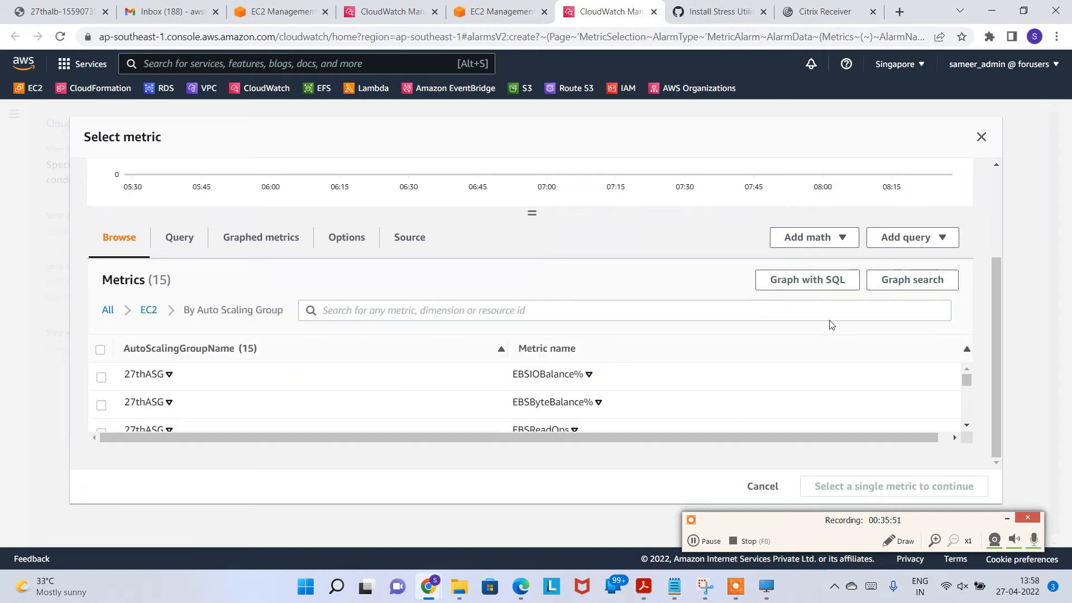
Step: Scroll the metrics table and tick 27thASG's CPUUtilization row
scroll(311, 411, down, 2)
scroll(310, 412, down, 3)
scroll(158, 405, up, 2)
scroll(158, 406, up, 2)
scroll(568, 369, down, 1)
scroll(545, 422, up, 1)
scroll(555, 417, down, 1)
click(966, 425)
click(967, 425)
click(966, 426)
click(967, 369)
click(966, 426)
click(966, 425)
click(966, 425)
click(966, 426)
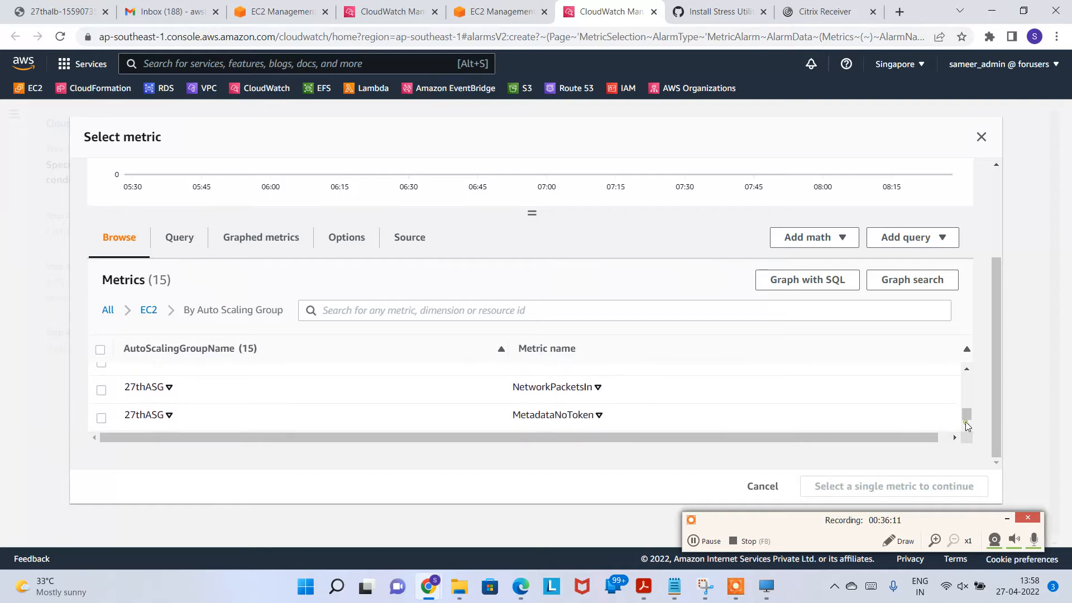
click(966, 369)
click(967, 370)
click(967, 370)
click(967, 370)
click(967, 370)
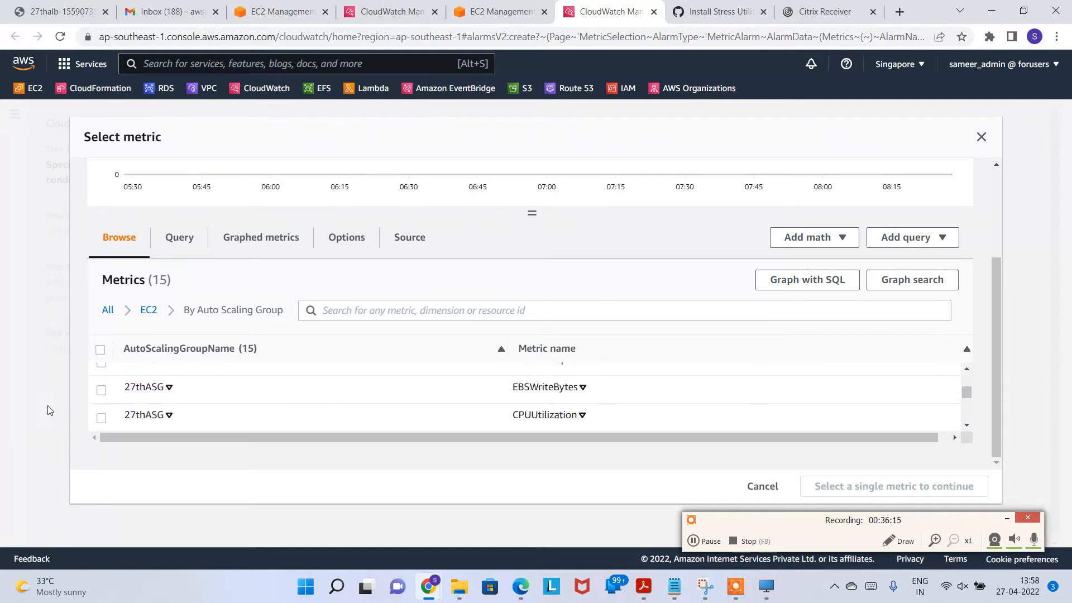
click(101, 419)
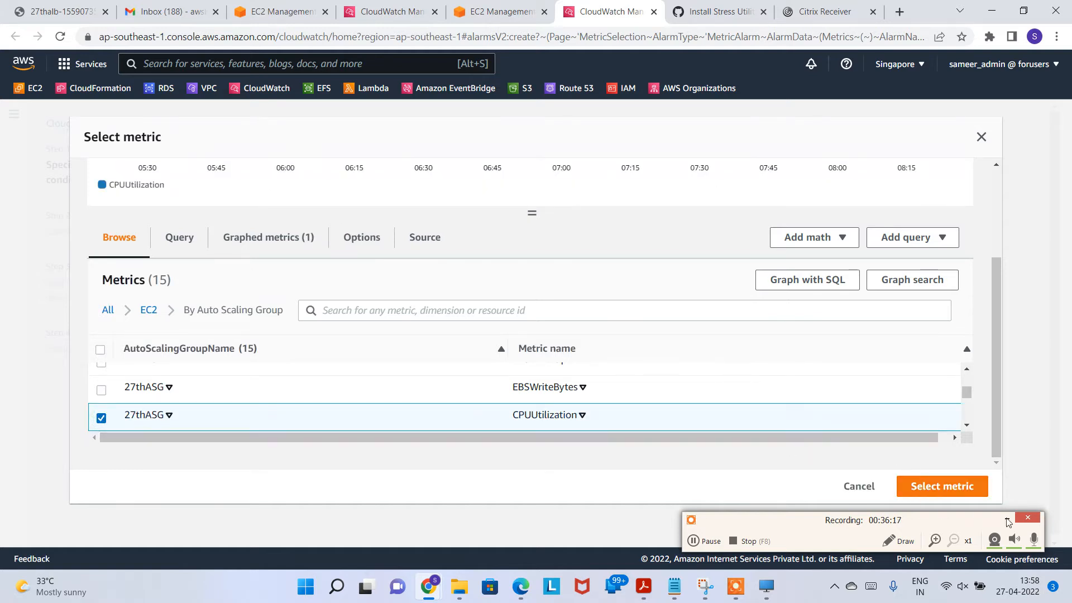
Step: Confirm the selected metric and inspect the enlarged CPUUtilization graph
click(953, 488)
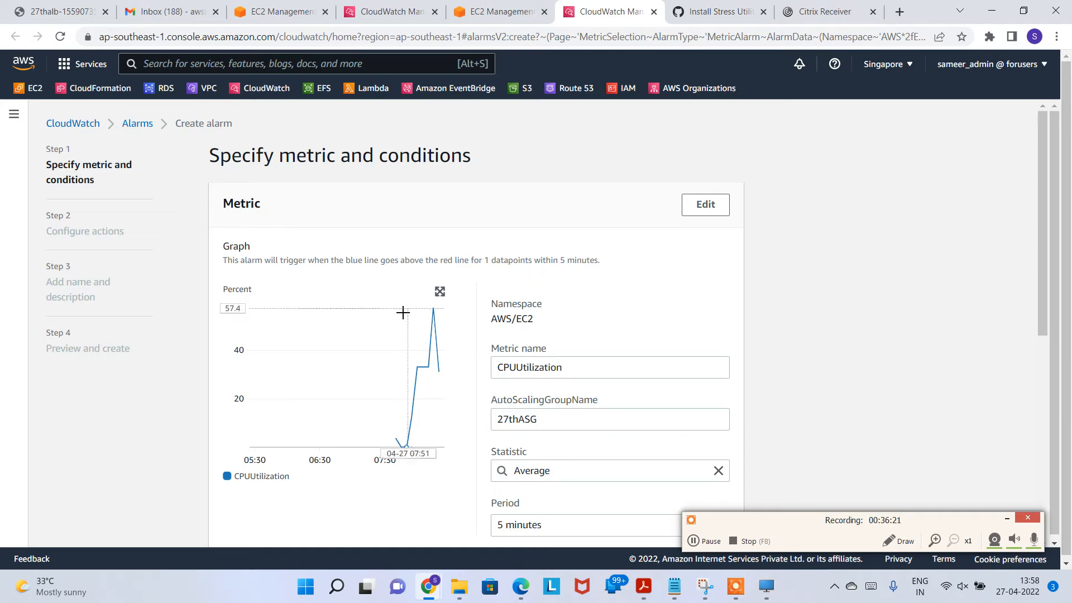
click(440, 292)
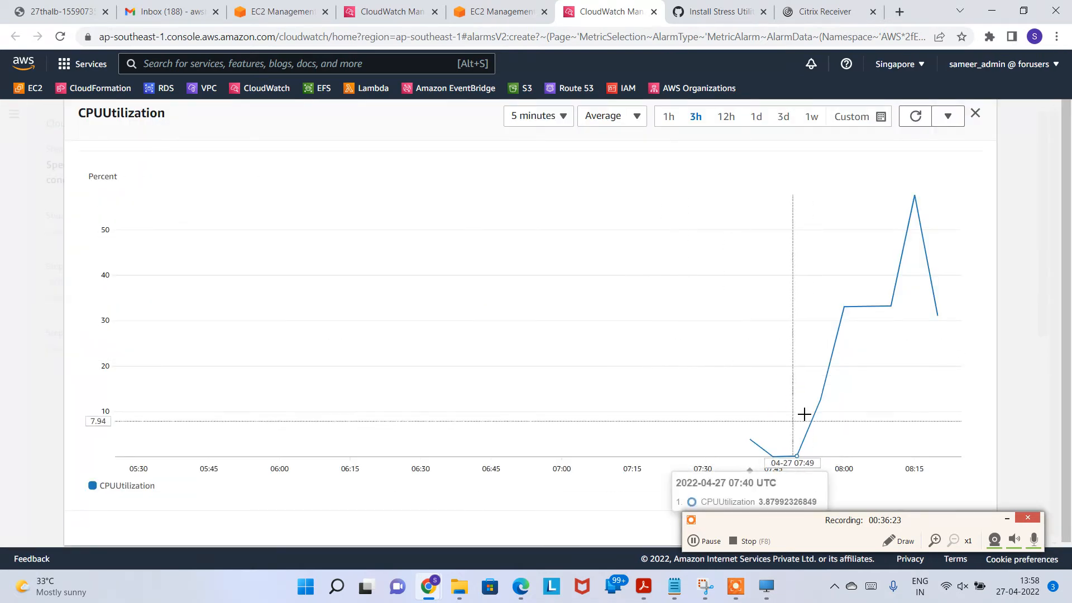
click(1003, 519)
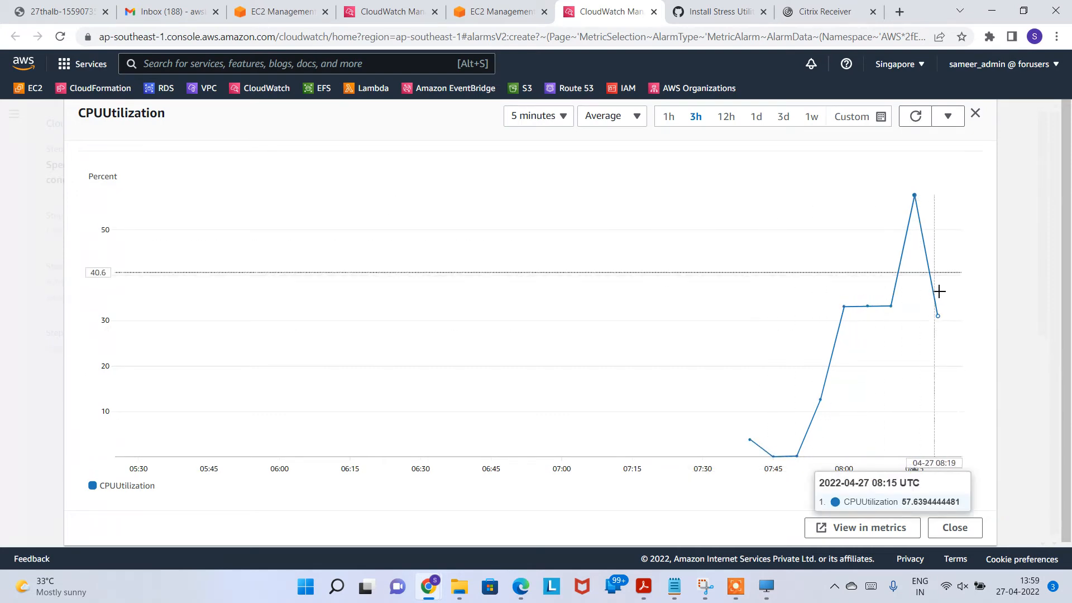
click(975, 114)
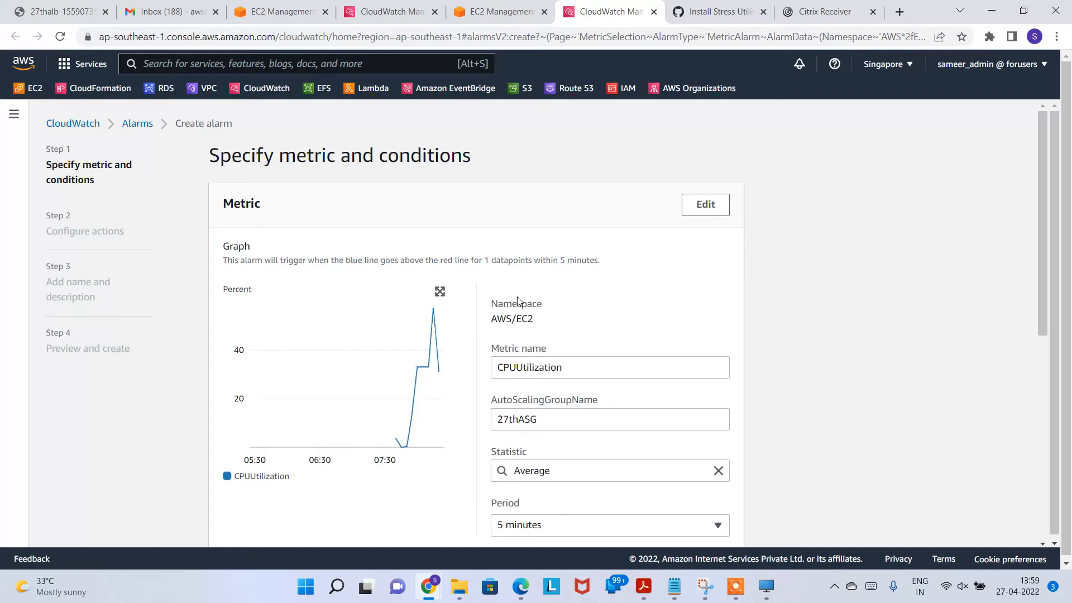
drag(237, 259, 596, 261)
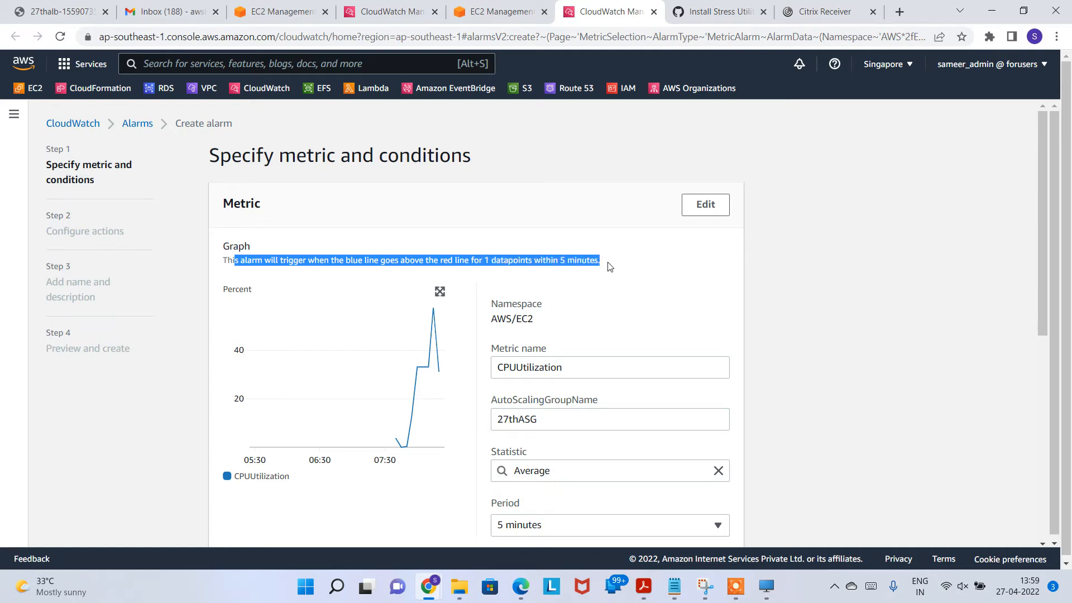
scroll(634, 308, down, 2)
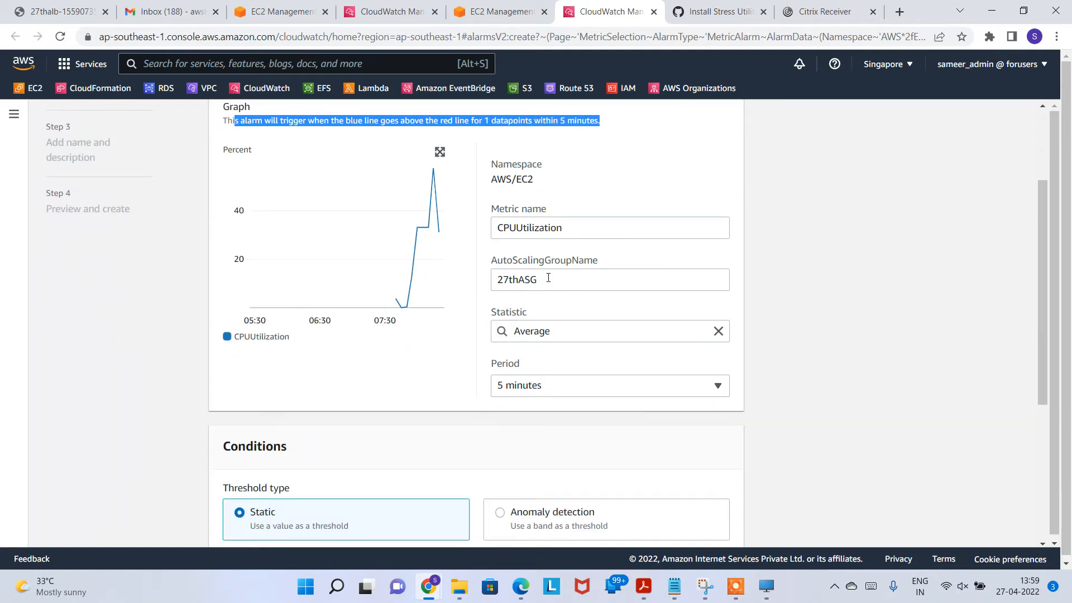
Step: Set the alarm period to 1 minute and the threshold value to 50
click(570, 390)
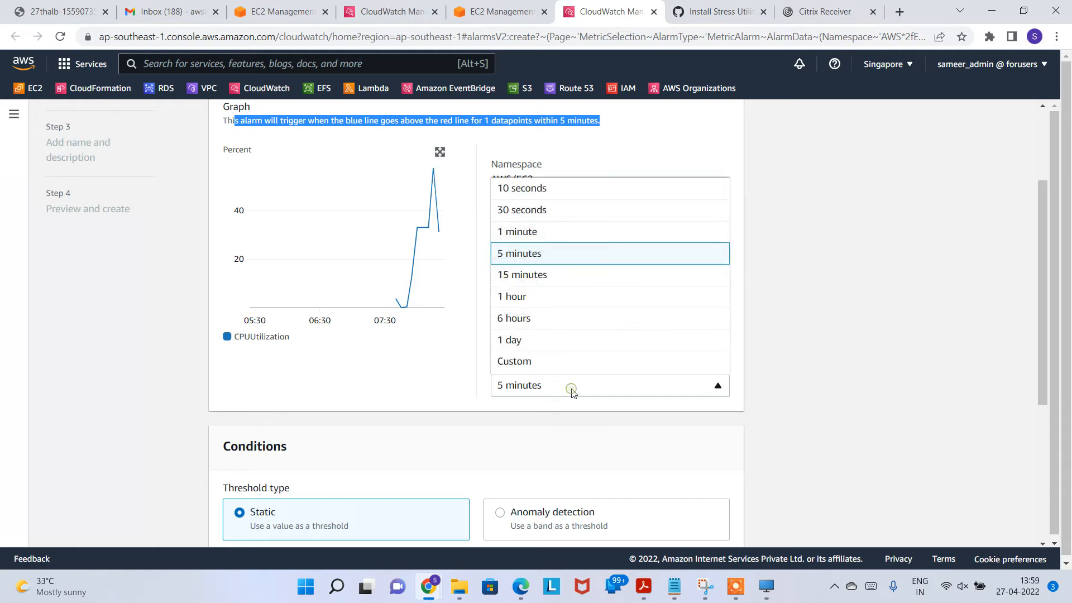
click(516, 234)
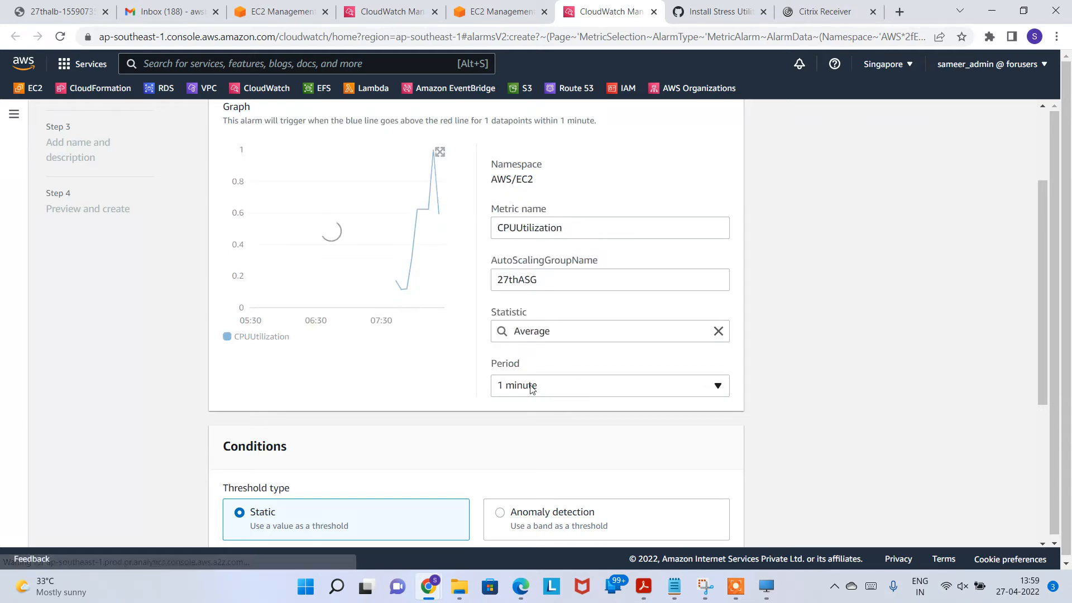
scroll(419, 433, down, 3)
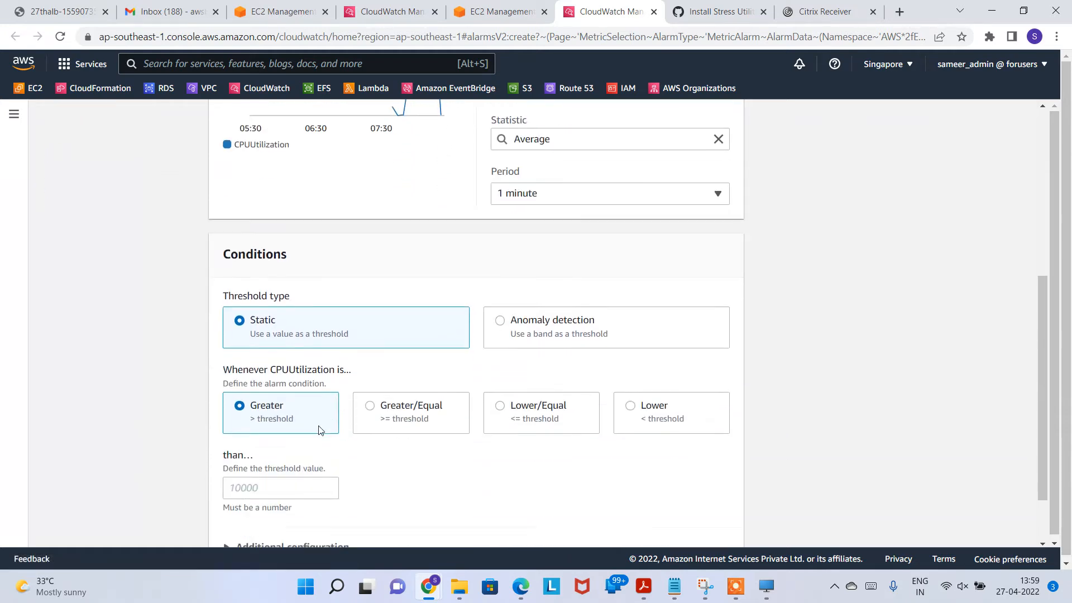
click(268, 473)
text(50)
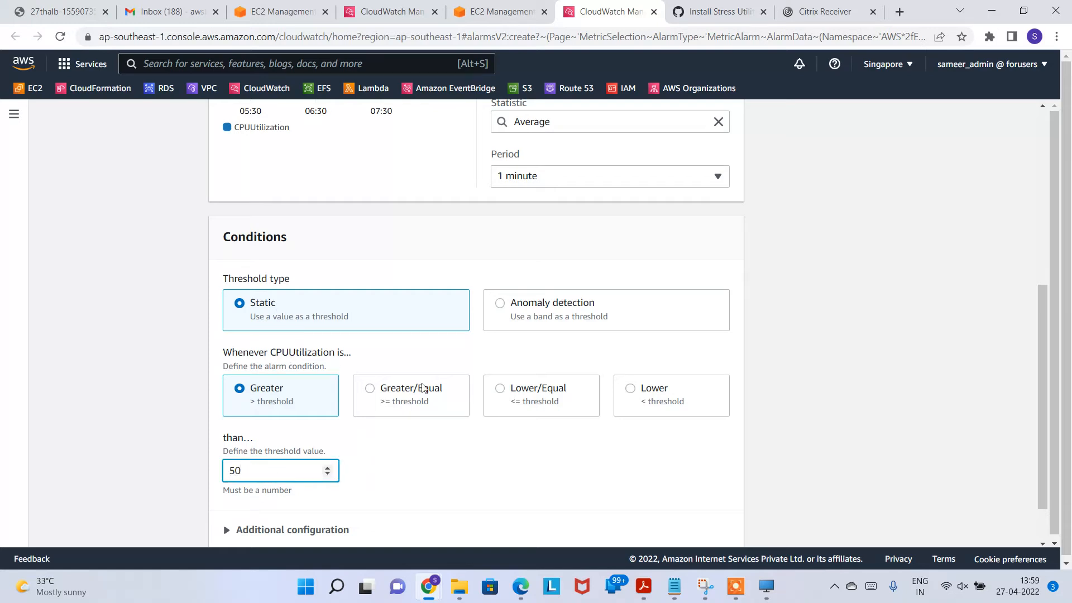
Step: Expand and collapse the additional configuration settings while reviewing the alarm conditions
scroll(448, 469, down, 1)
click(342, 471)
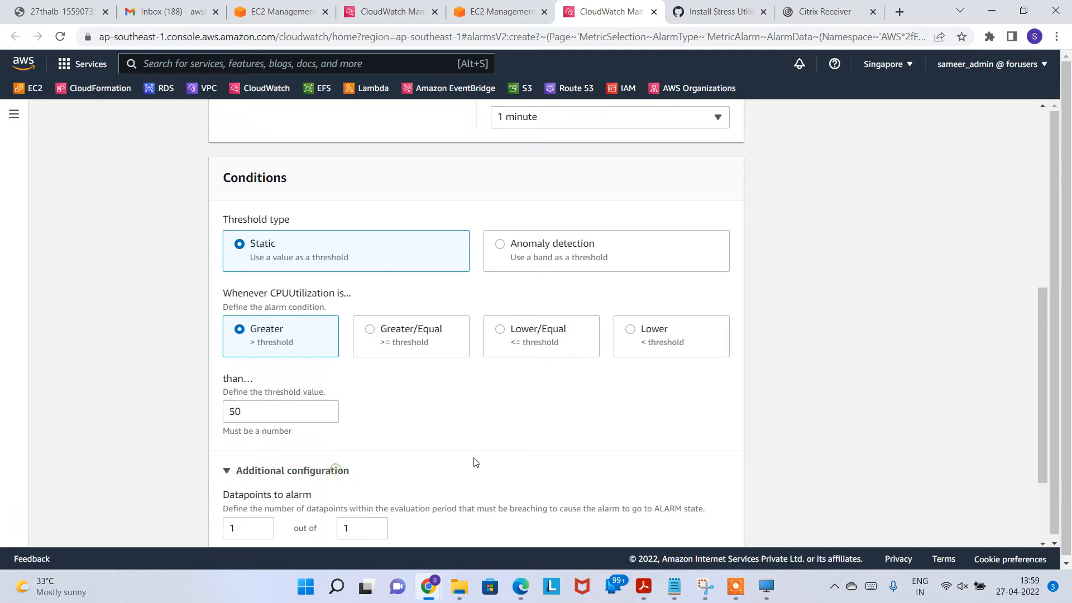
scroll(475, 452, down, 2)
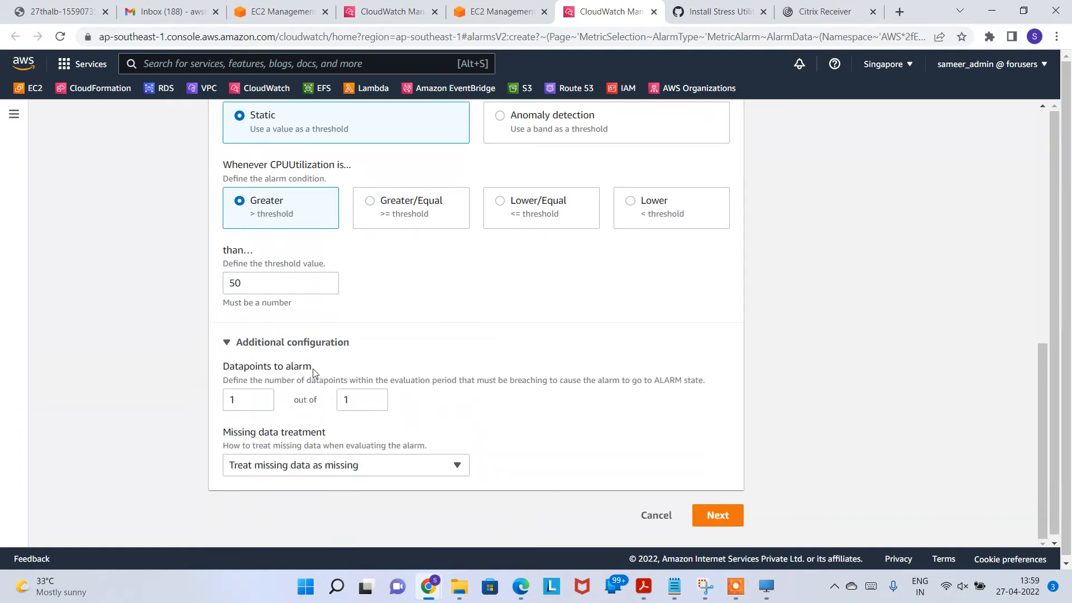
click(297, 342)
scroll(428, 402, up, 8)
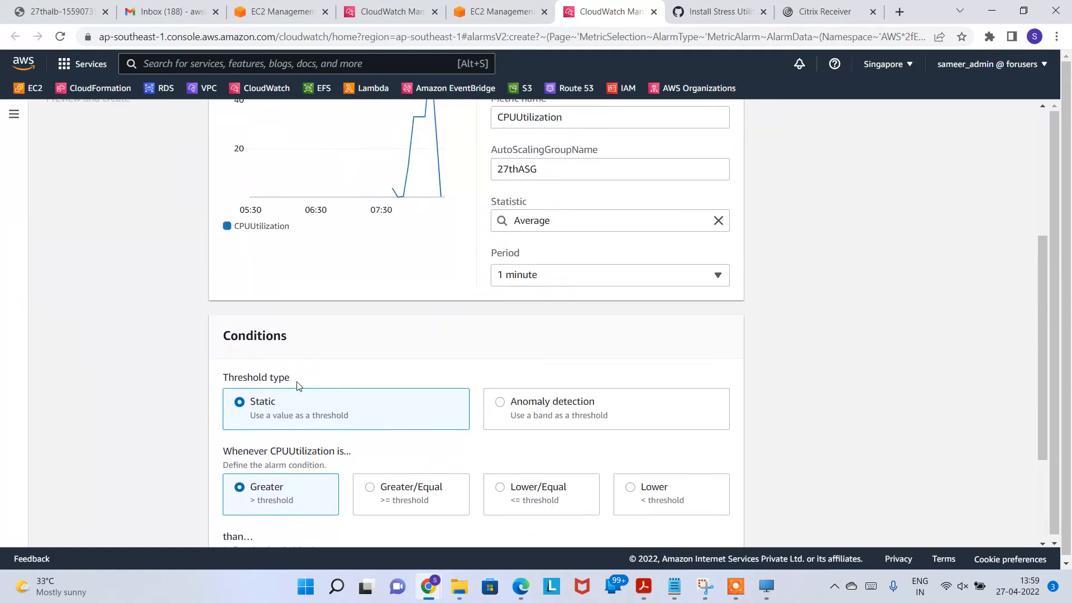
scroll(497, 256, down, 5)
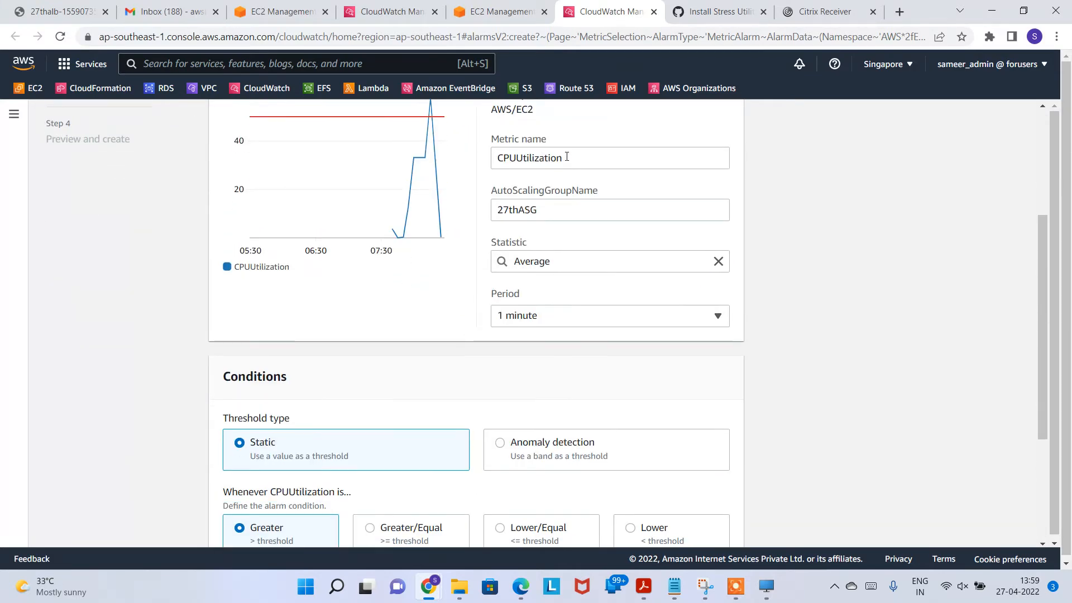
scroll(416, 306, up, 4)
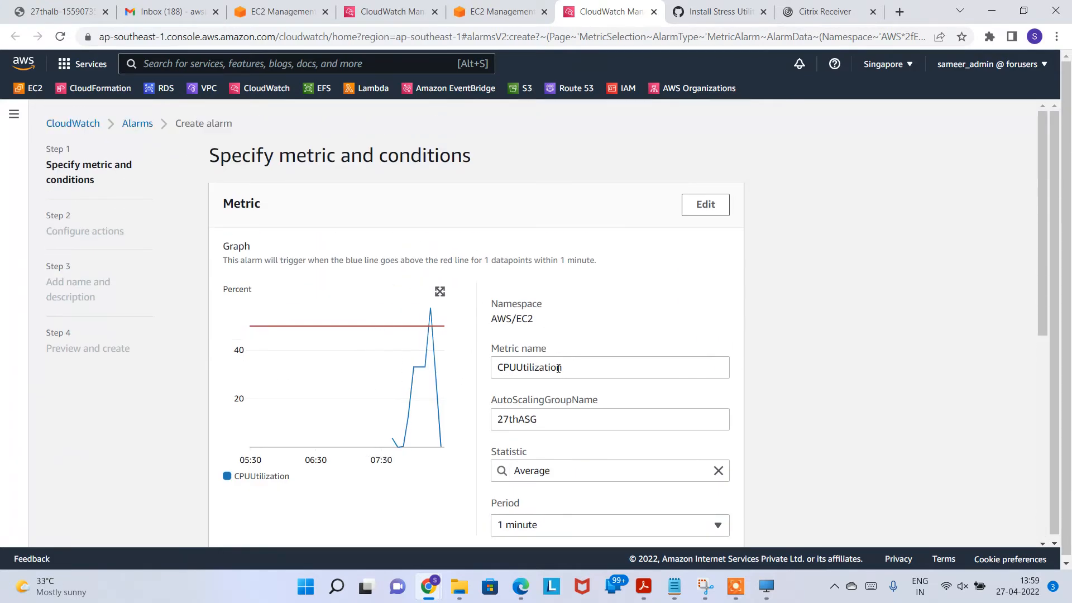
scroll(567, 378, down, 1)
scroll(584, 359, down, 1)
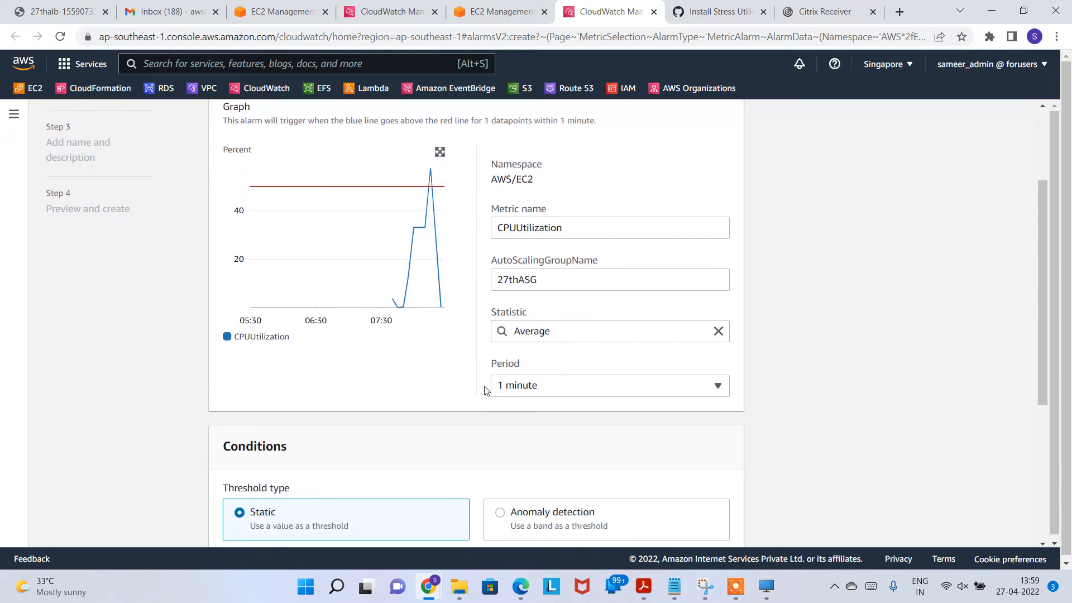
scroll(441, 405, down, 1)
click(594, 316)
click(594, 316)
scroll(389, 334, down, 2)
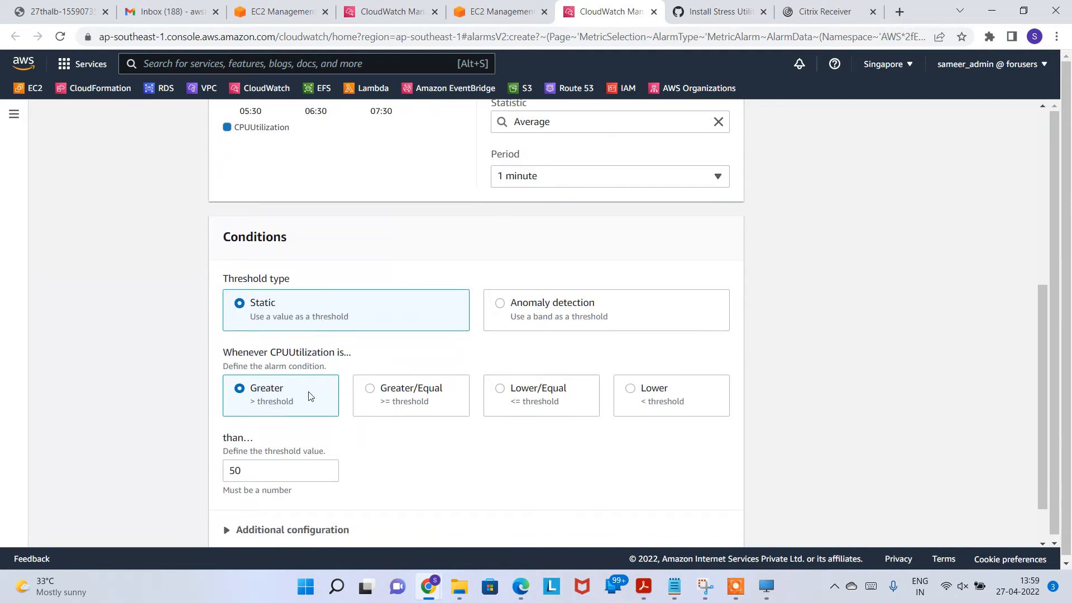
Step: Keep the condition as strictly Greater than the 50 threshold
click(262, 479)
drag(263, 472, 224, 476)
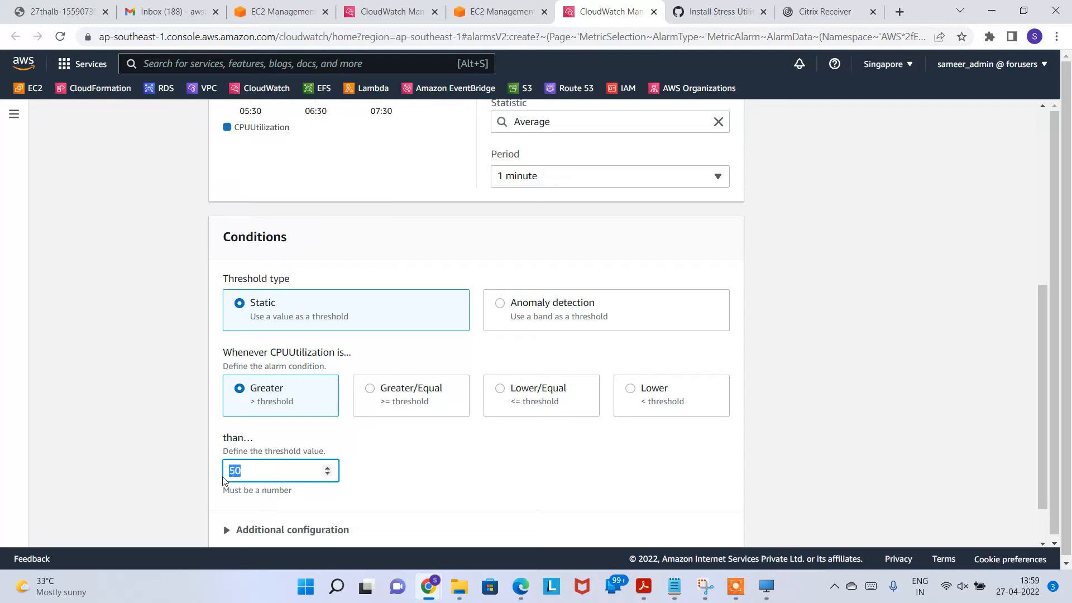
click(407, 399)
click(299, 399)
scroll(279, 459, down, 1)
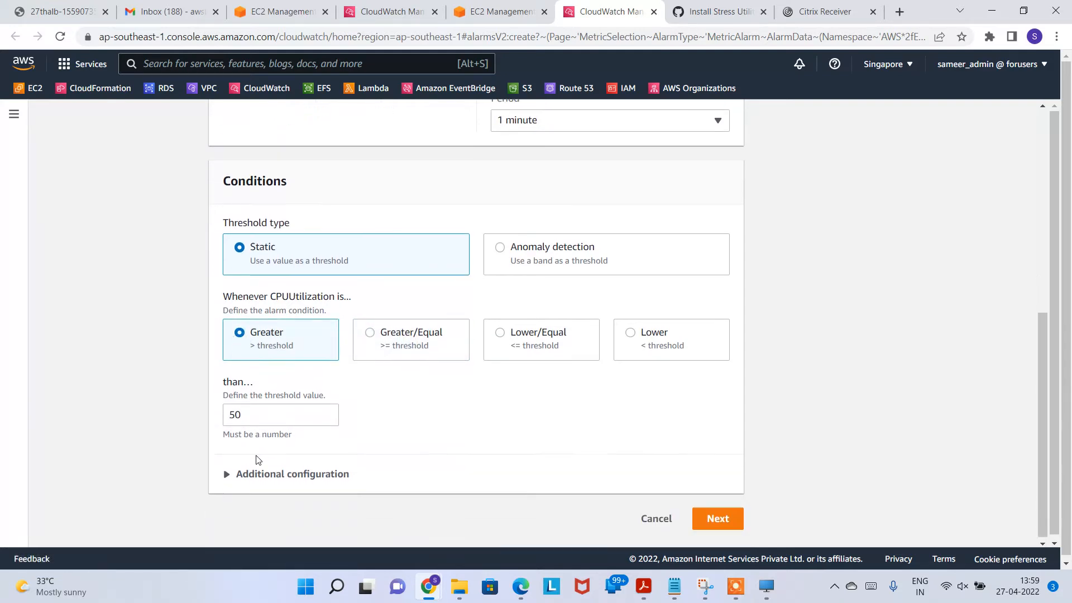
Step: Send the alarm's In alarm notification to the existing SNS topic 27thgmailnotif
click(717, 515)
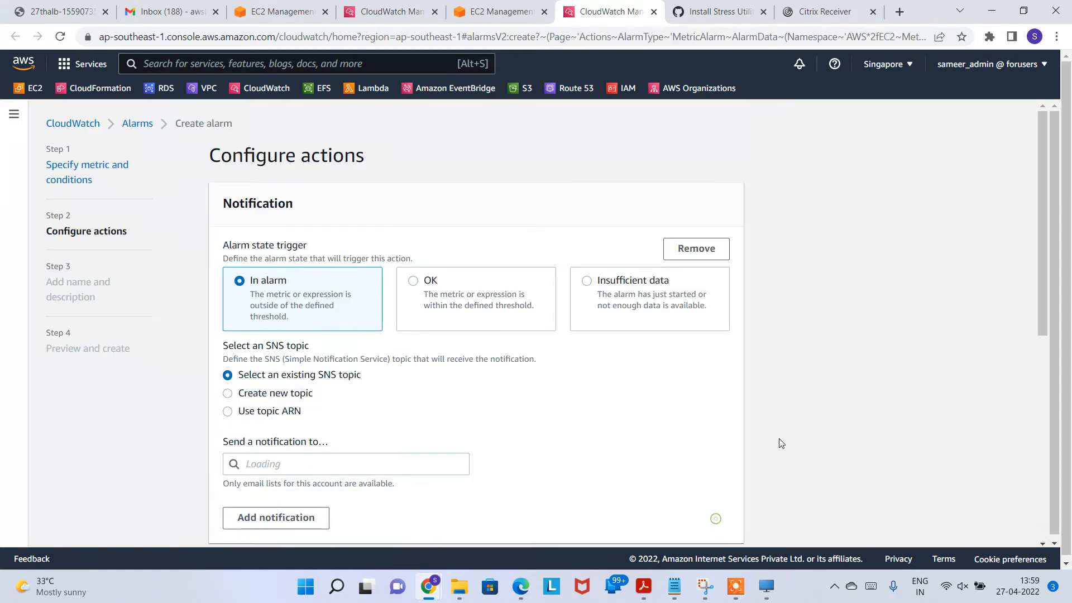
scroll(811, 454, down, 1)
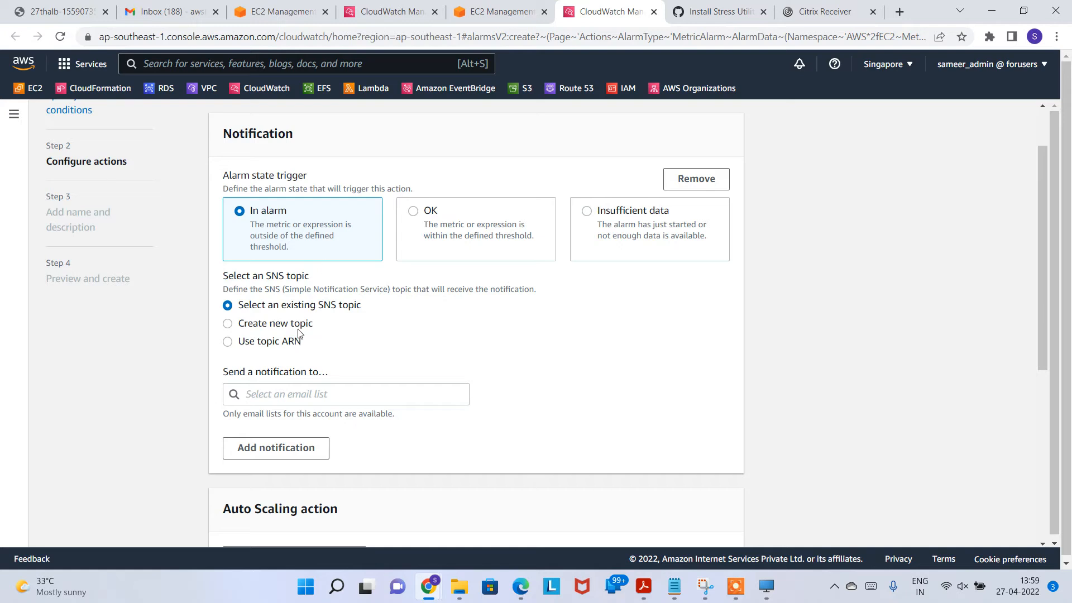
click(307, 392)
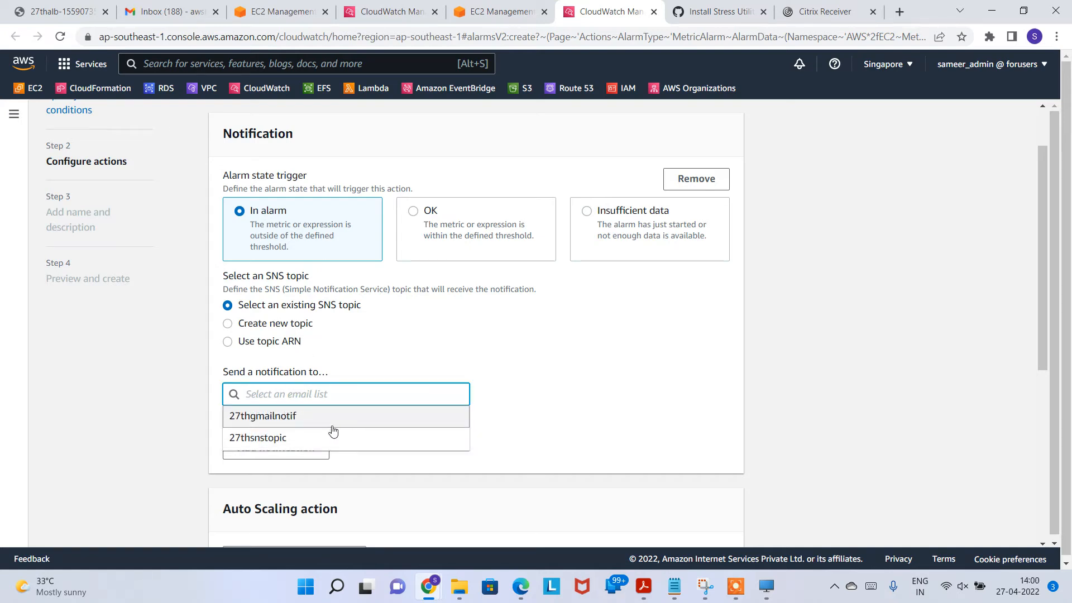
click(333, 420)
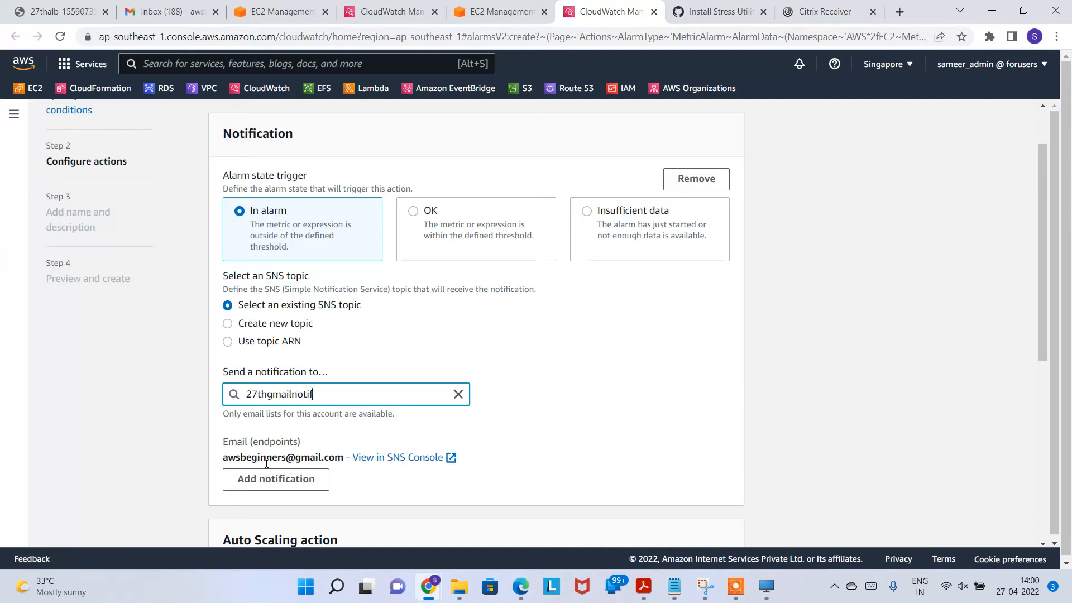
drag(244, 457, 335, 457)
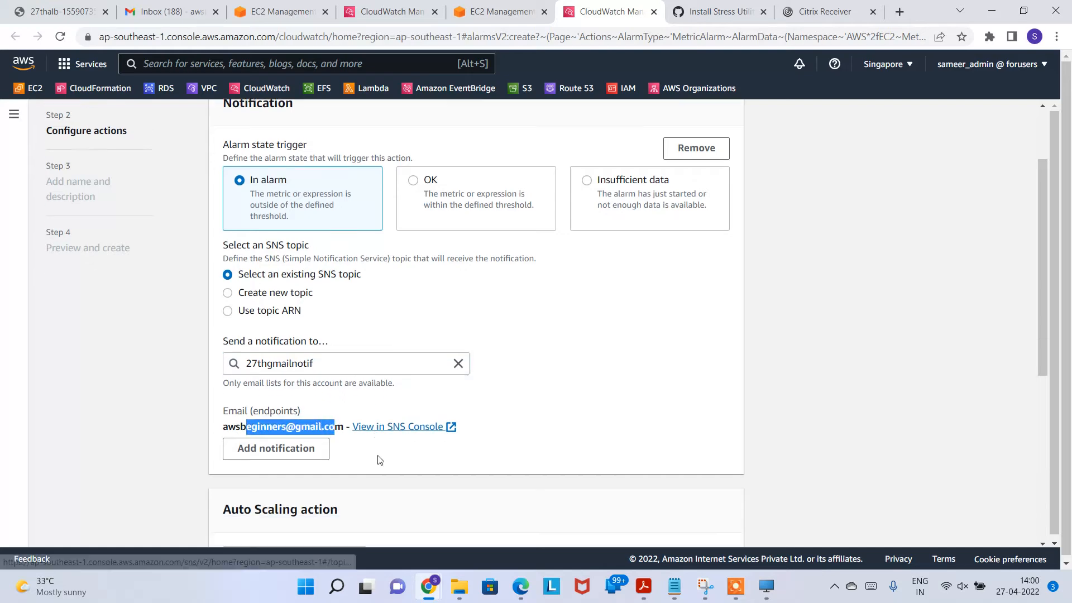
scroll(358, 441, down, 5)
scroll(414, 357, down, 2)
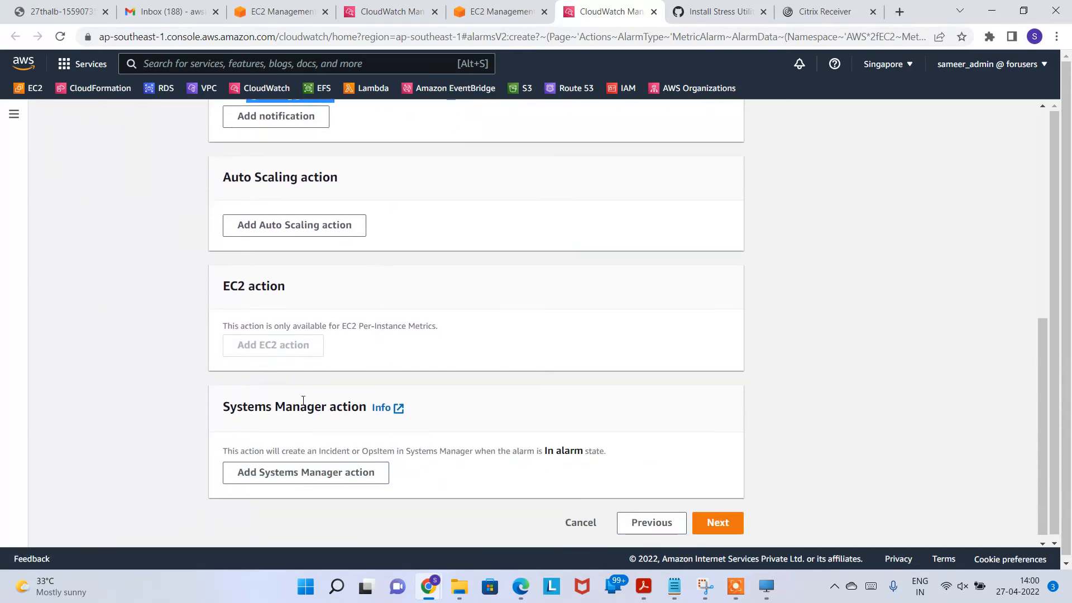
Step: Name the alarm CPUmanualalarm>50, copy the same text into its description, and continue
click(708, 517)
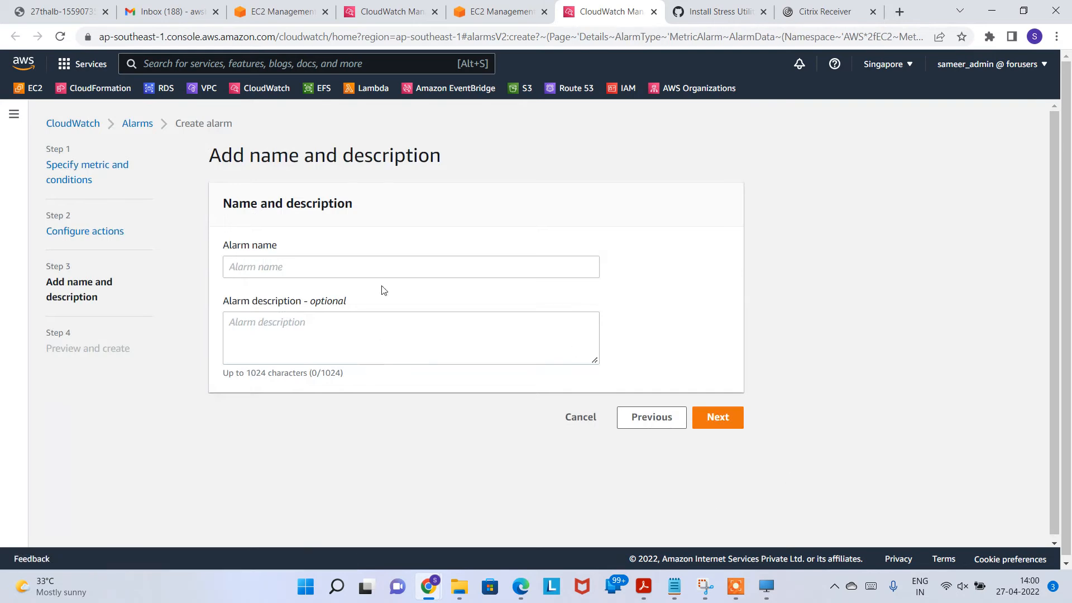
click(334, 259)
text(CPUmanualalarm)
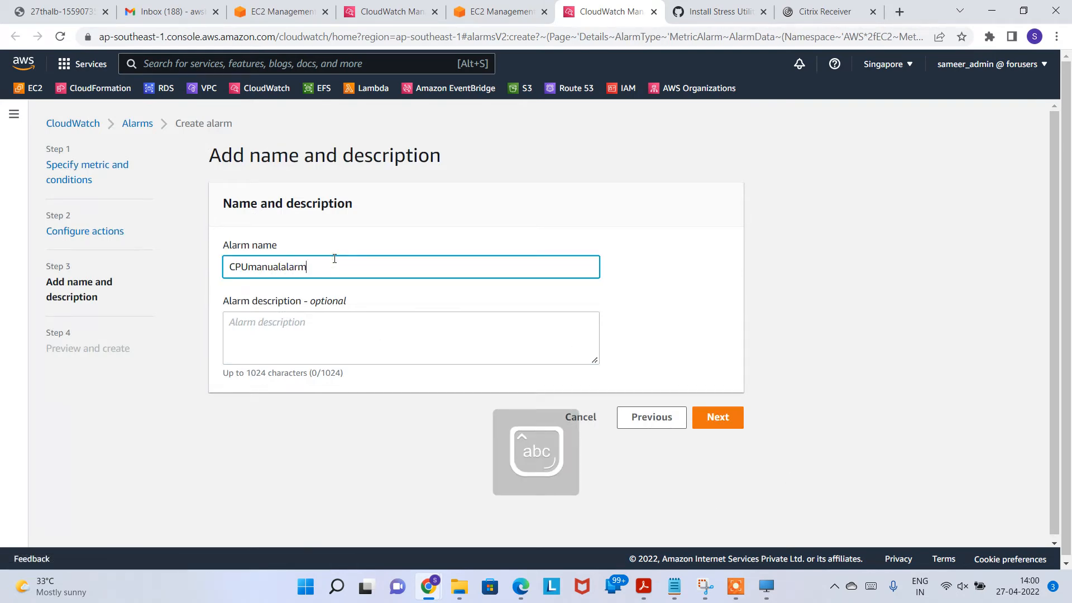
text(>50)
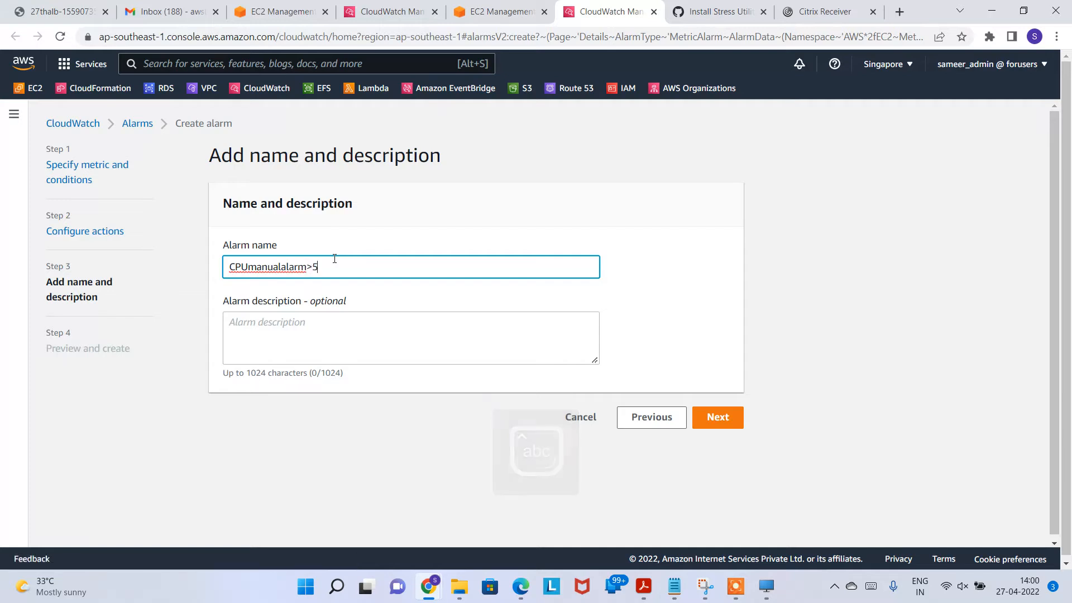
triple_click(345, 262)
key(ctrl+c)
click(366, 340)
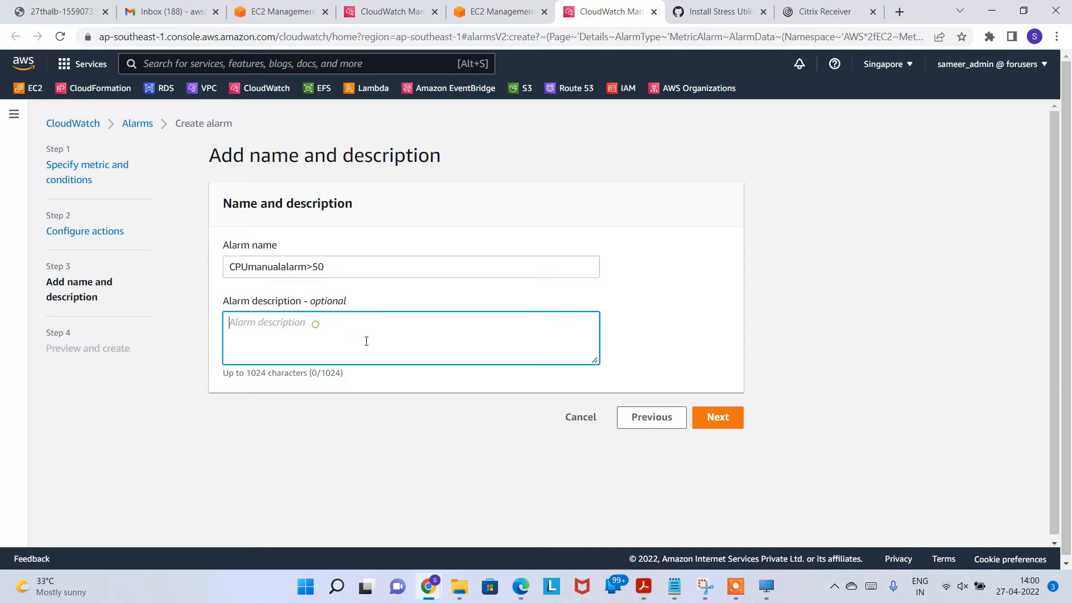
key(ctrl+v)
click(715, 419)
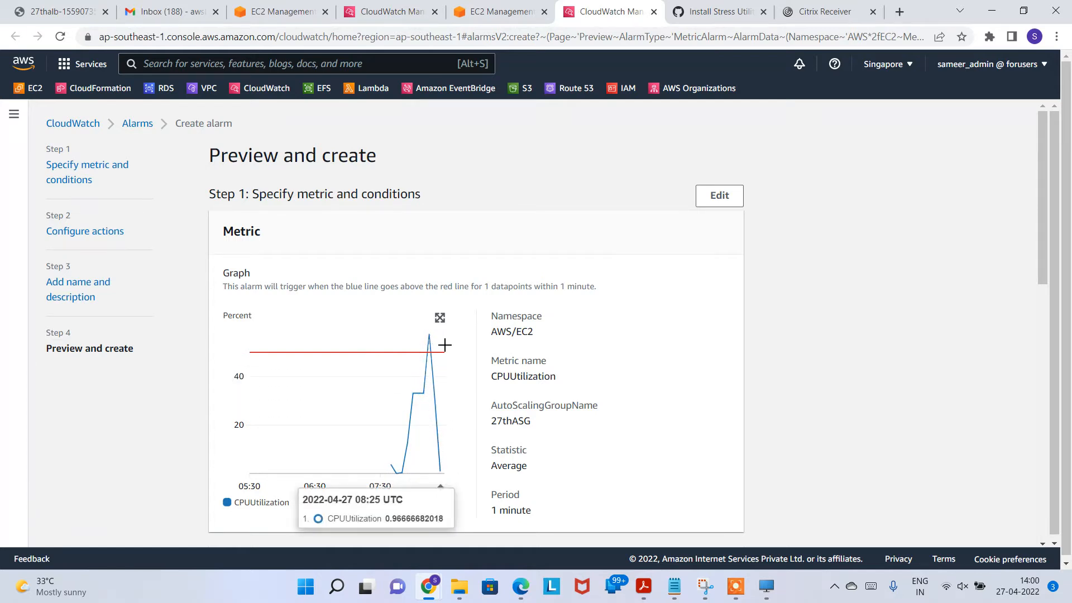
Step: Check the preview: CPUUtilization > 50, 1 of 1 datapoints, notifying 27thgmailnotif
scroll(480, 402, down, 4)
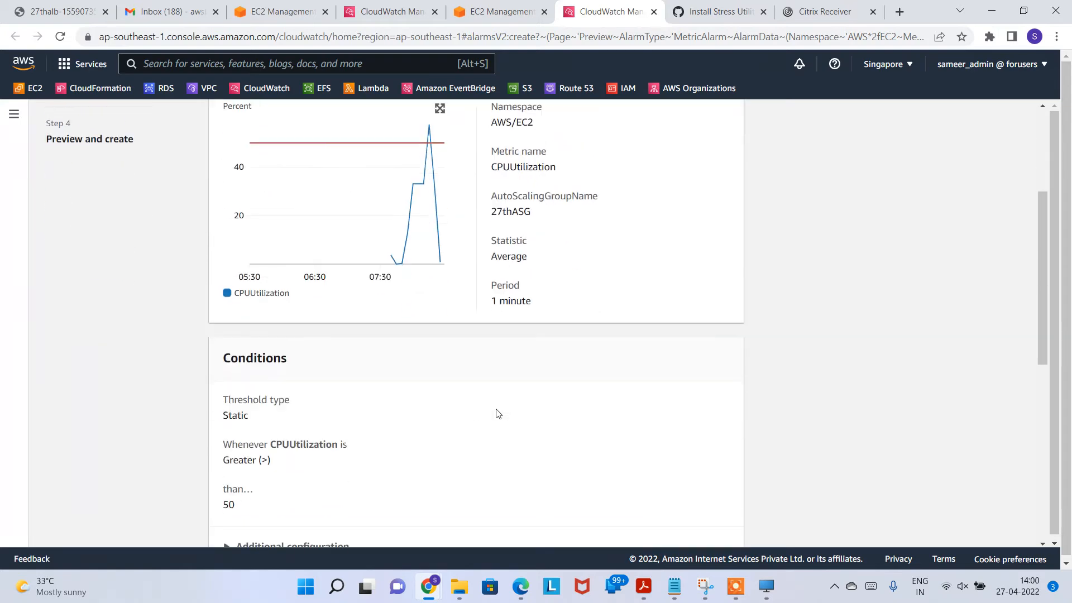
scroll(486, 375, down, 4)
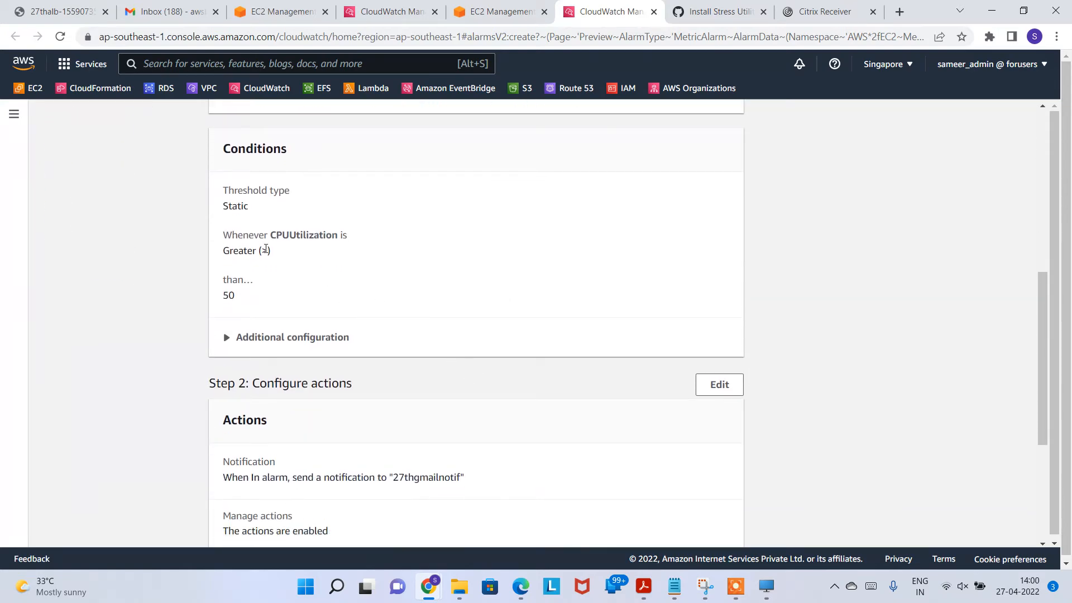
click(302, 337)
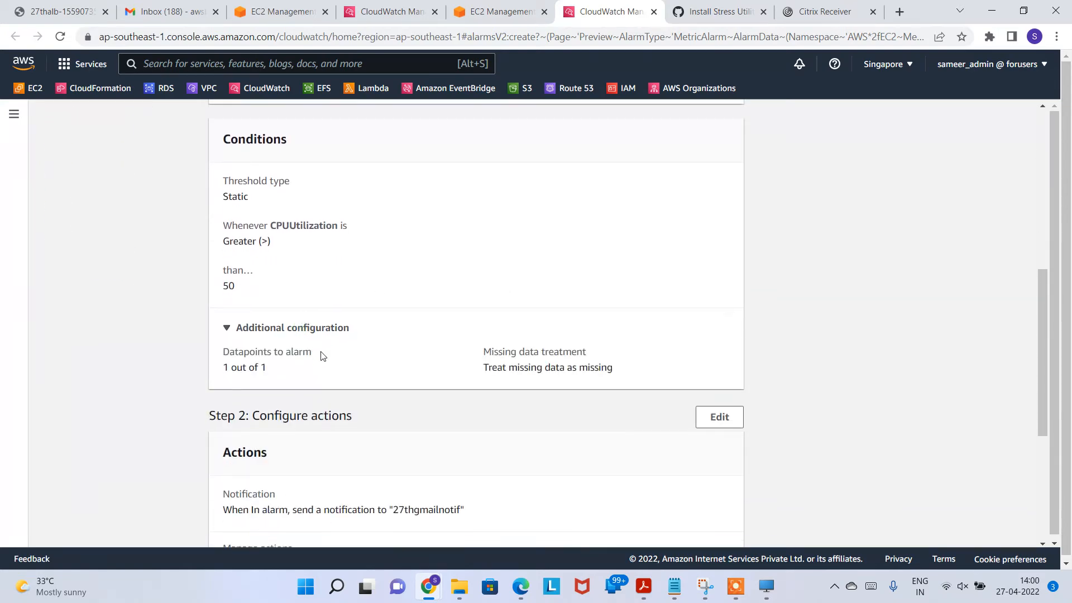
scroll(476, 315, down, 3)
scroll(352, 419, down, 3)
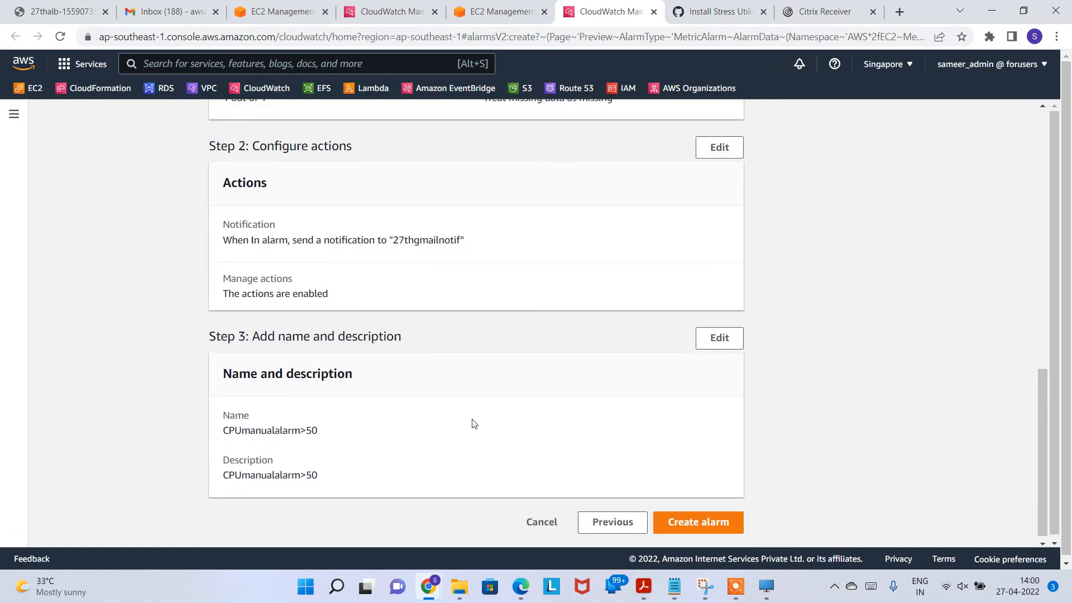
Step: Revisit the alarm's actions, adding and then removing an unfinished Auto Scaling action
click(719, 141)
scroll(463, 347, down, 1)
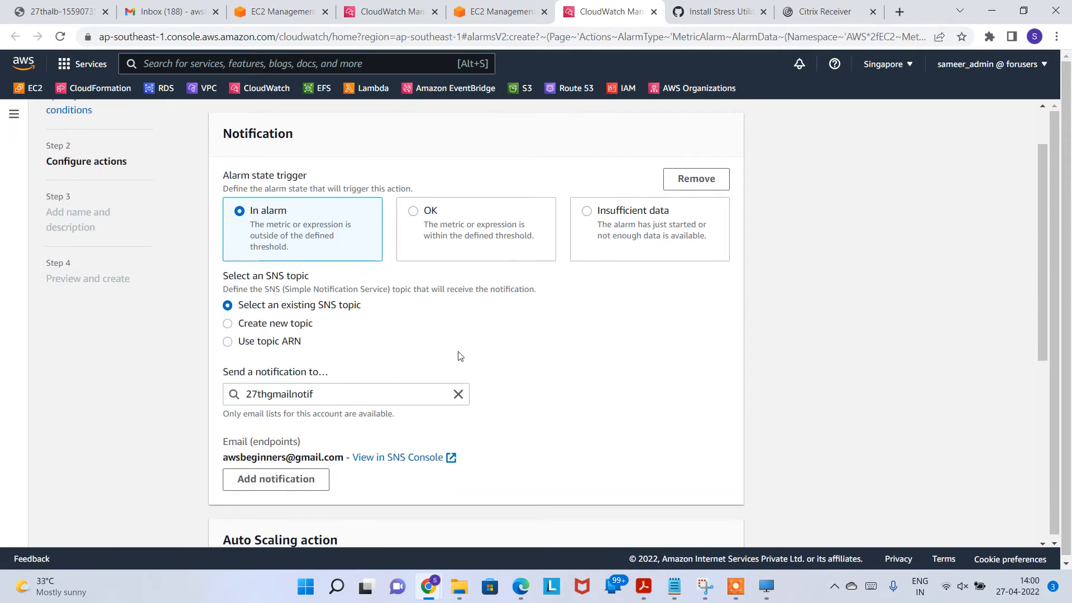
scroll(465, 349, down, 5)
scroll(341, 373, down, 2)
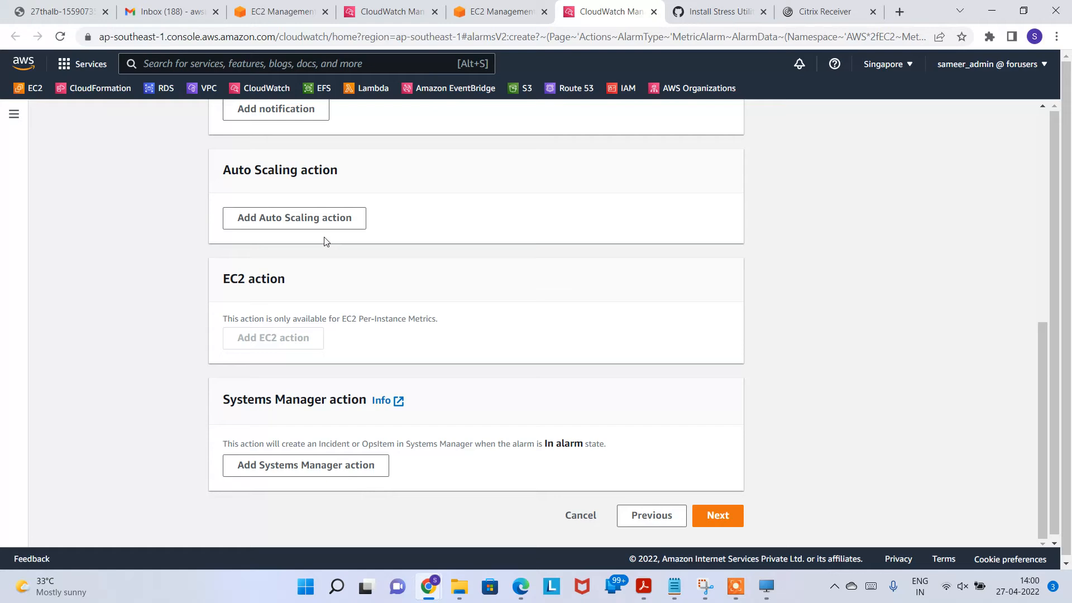
click(319, 217)
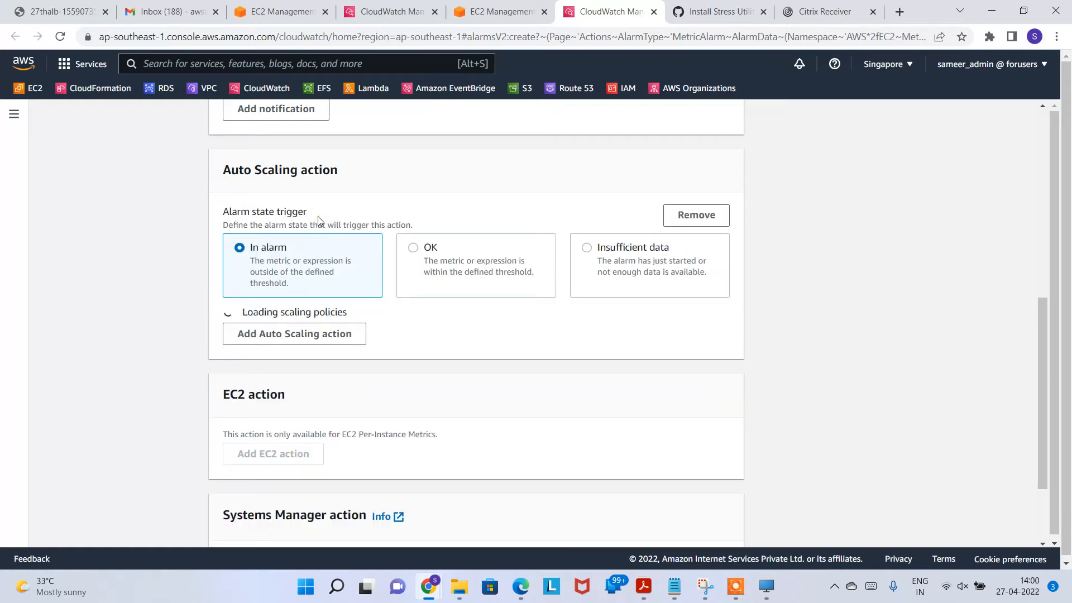
scroll(402, 338, down, 1)
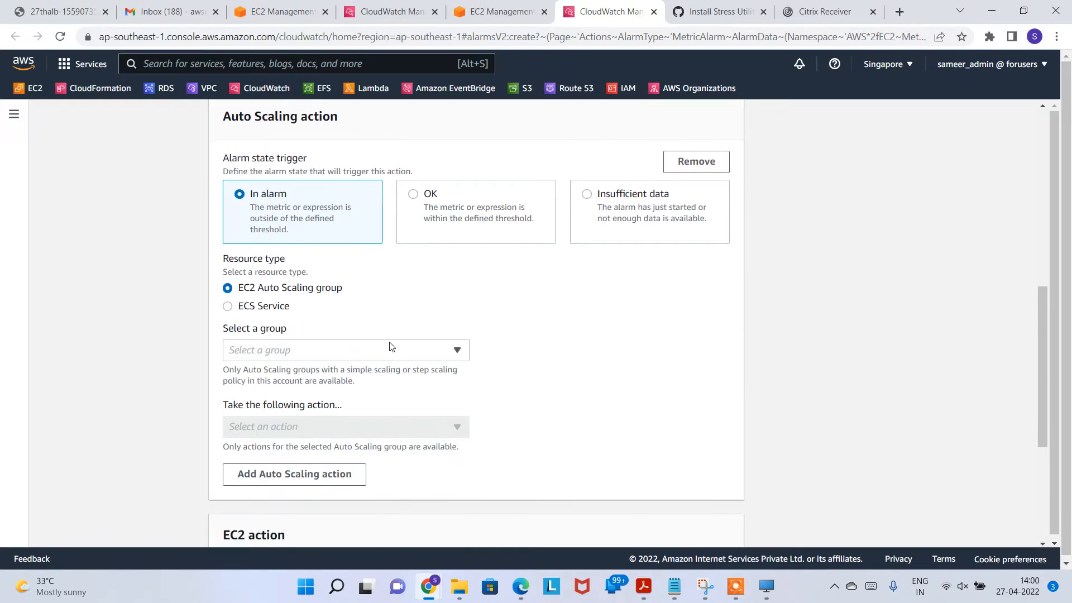
click(389, 342)
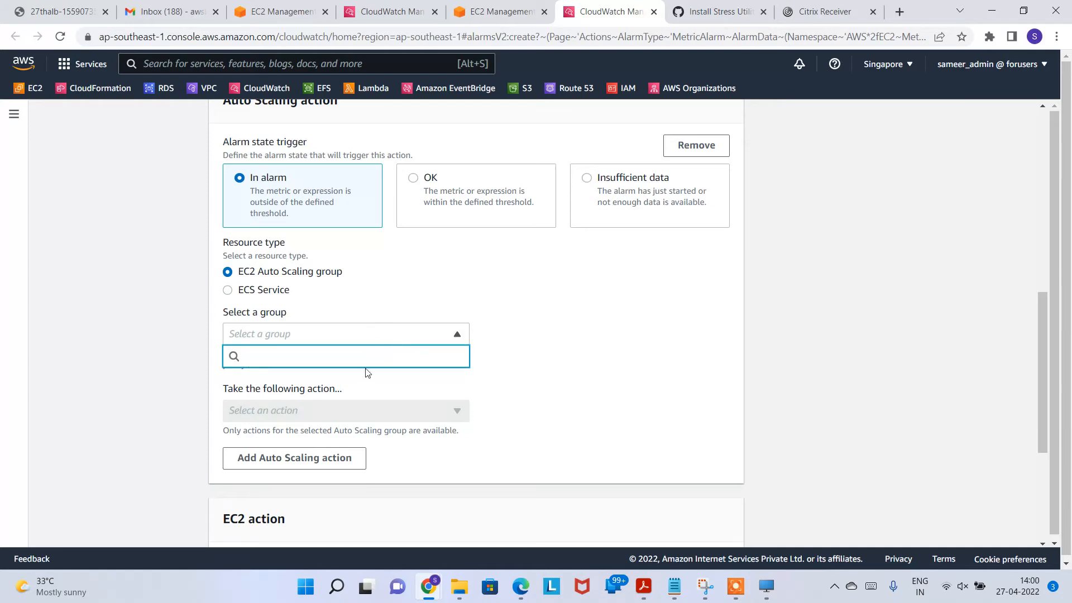
click(471, 377)
scroll(725, 301, up, 3)
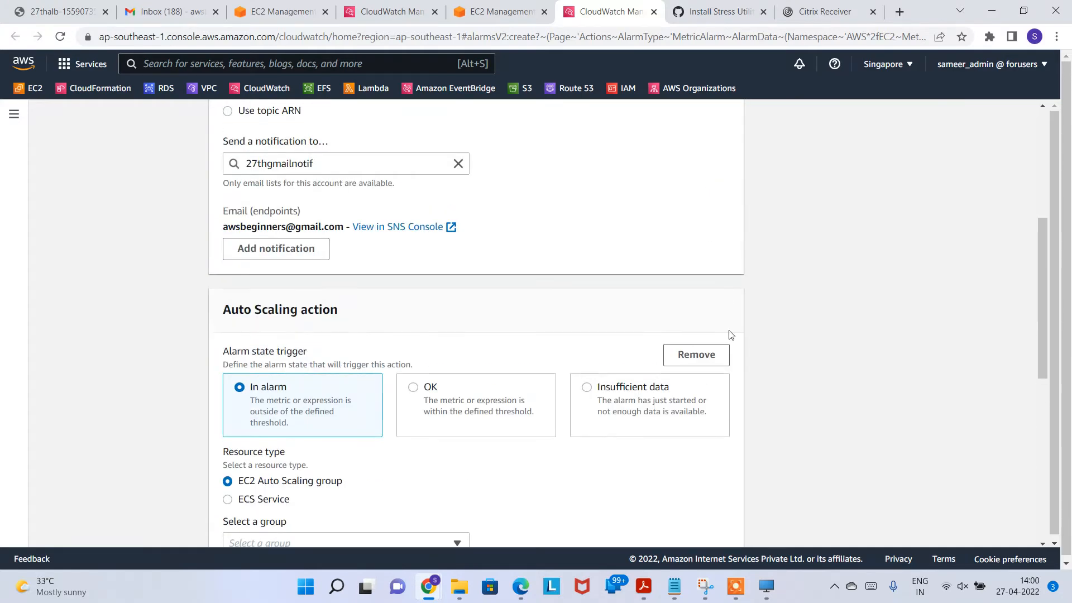
click(695, 355)
scroll(268, 407, down, 2)
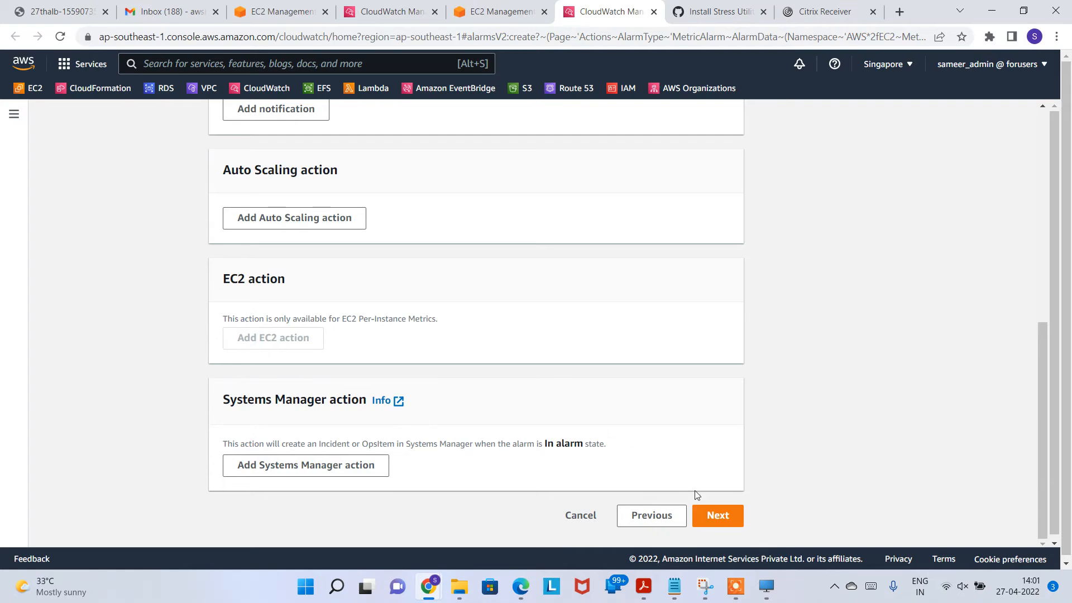
Step: Advance past name and preview and create the CPUmanualalarm>50 alarm
click(717, 515)
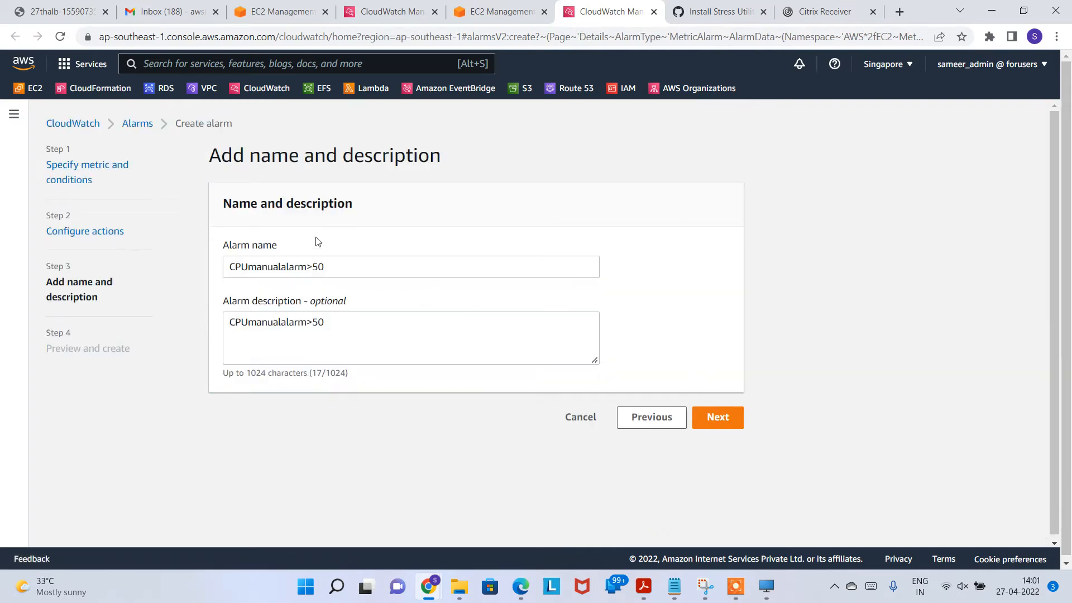
click(718, 418)
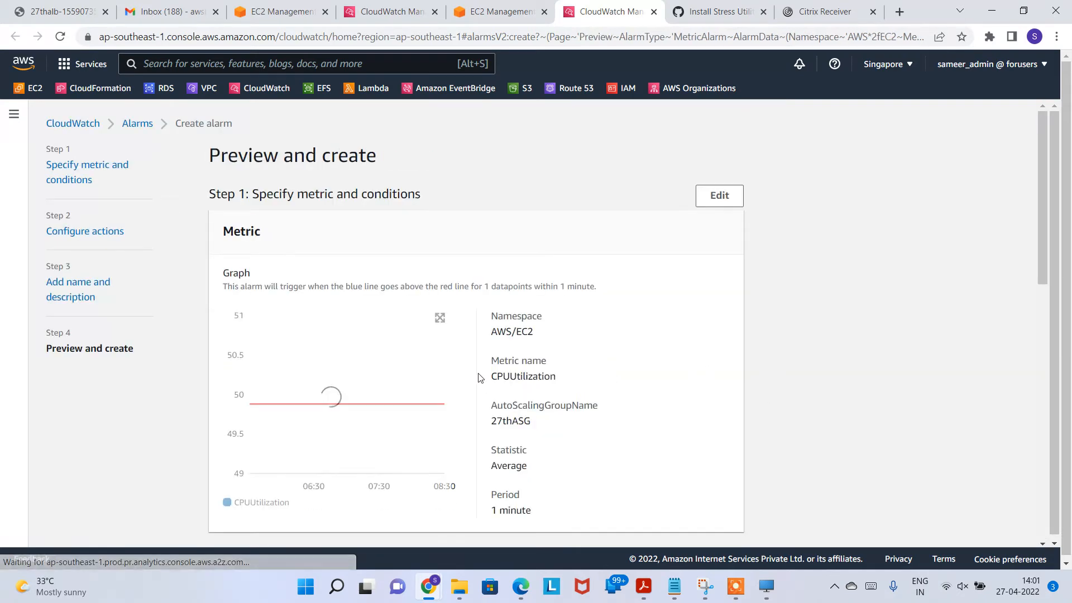
scroll(567, 363, down, 5)
scroll(542, 400, down, 5)
click(699, 511)
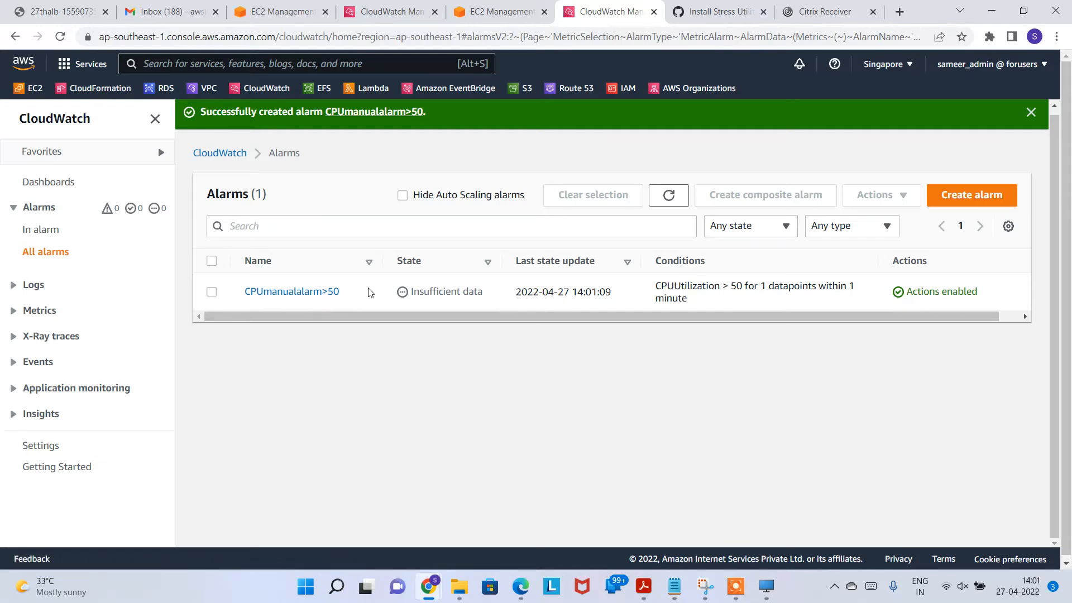
Step: Refresh the alarm list and attach CPUmanualalarm>50 to the step scaling policy
click(498, 11)
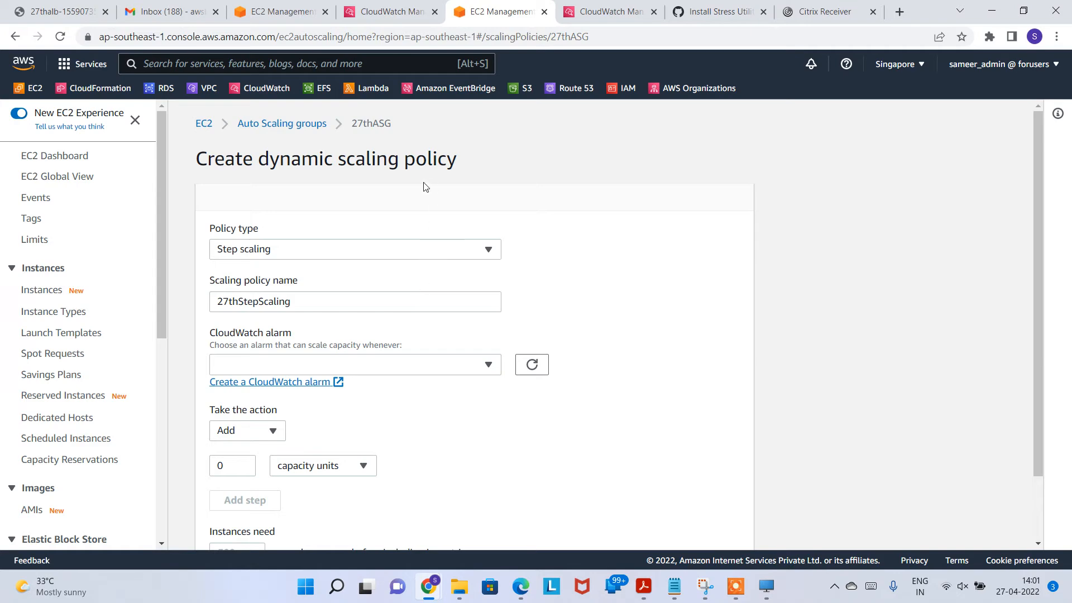
click(434, 369)
click(495, 365)
click(525, 369)
click(455, 366)
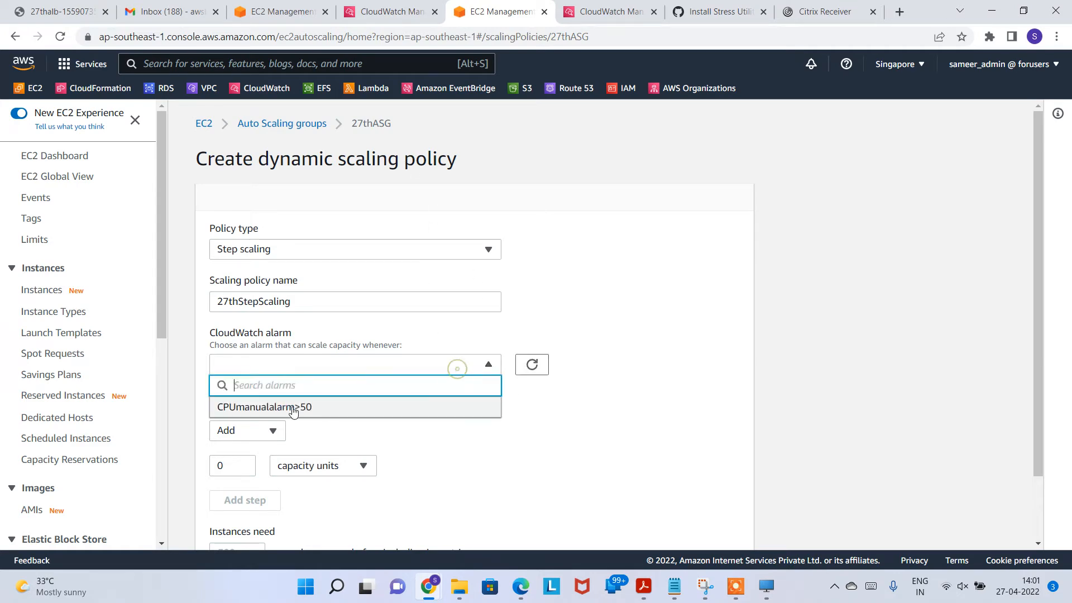
click(286, 407)
scroll(419, 427, down, 2)
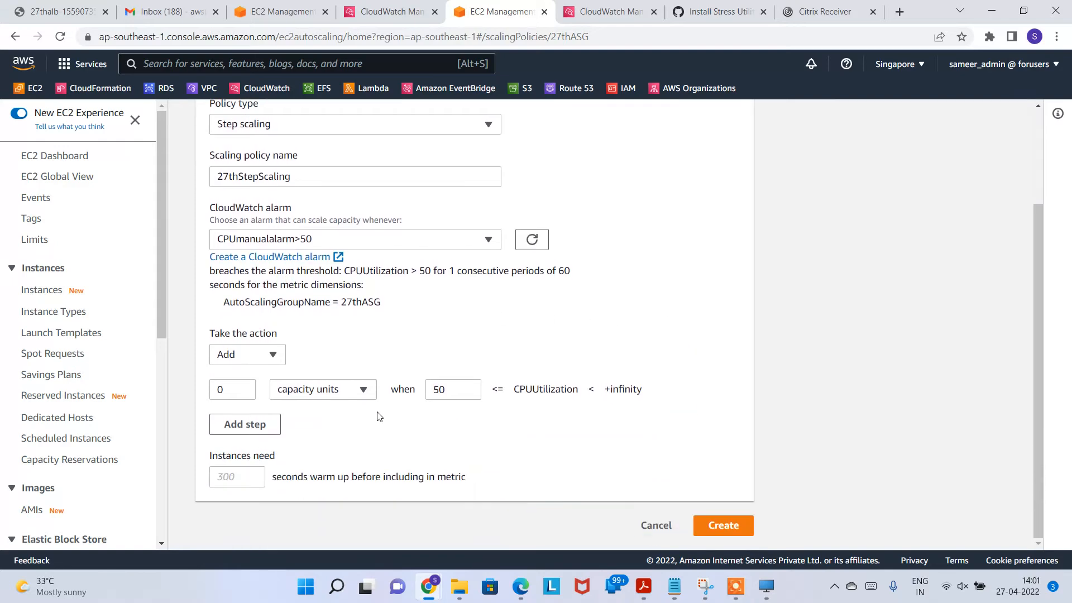
click(626, 17)
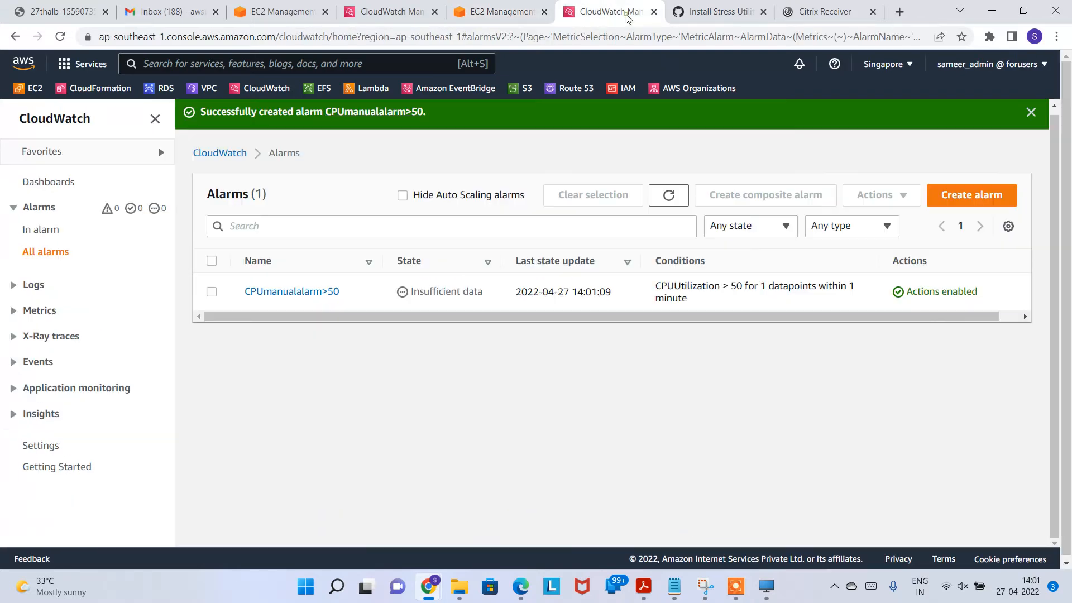
click(484, 16)
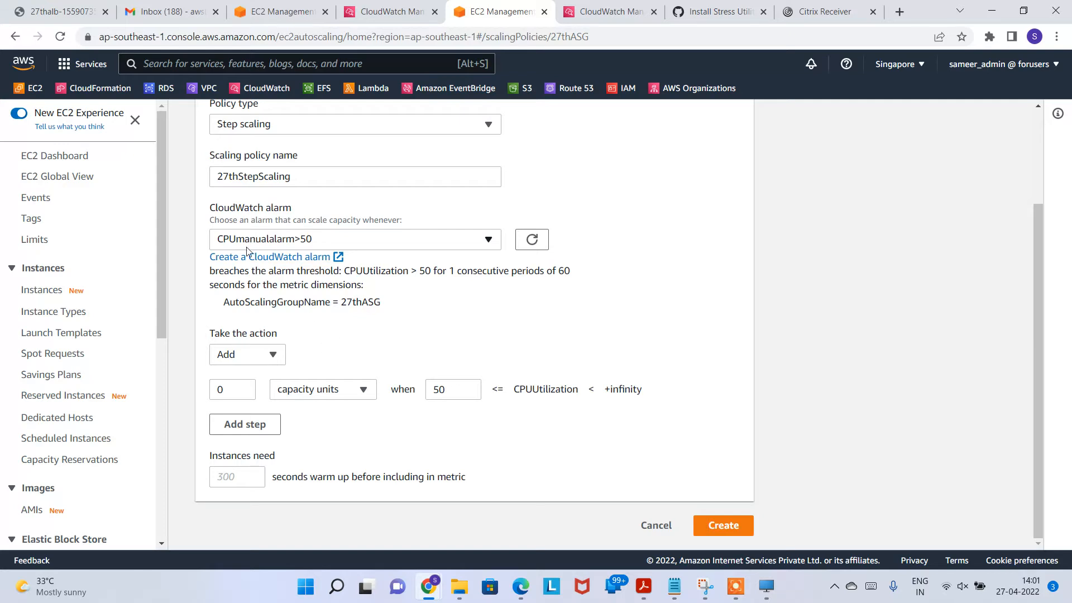
Step: Set the step to Add 2 capacity units when 50 <= CPUUtilization
click(254, 357)
click(258, 358)
click(270, 354)
click(270, 354)
click(244, 387)
click(243, 387)
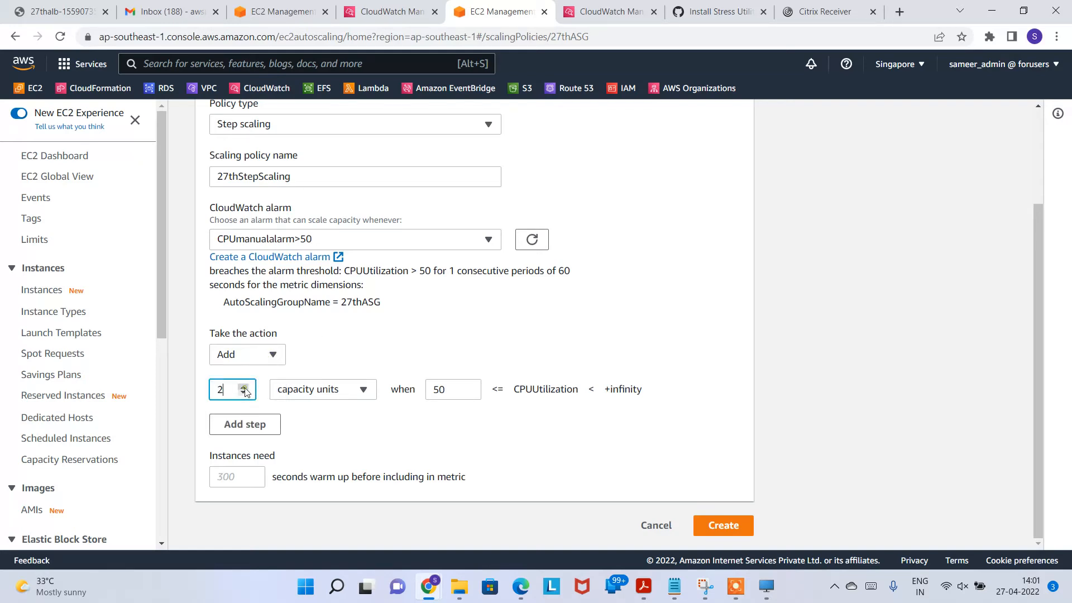
double_click(450, 390)
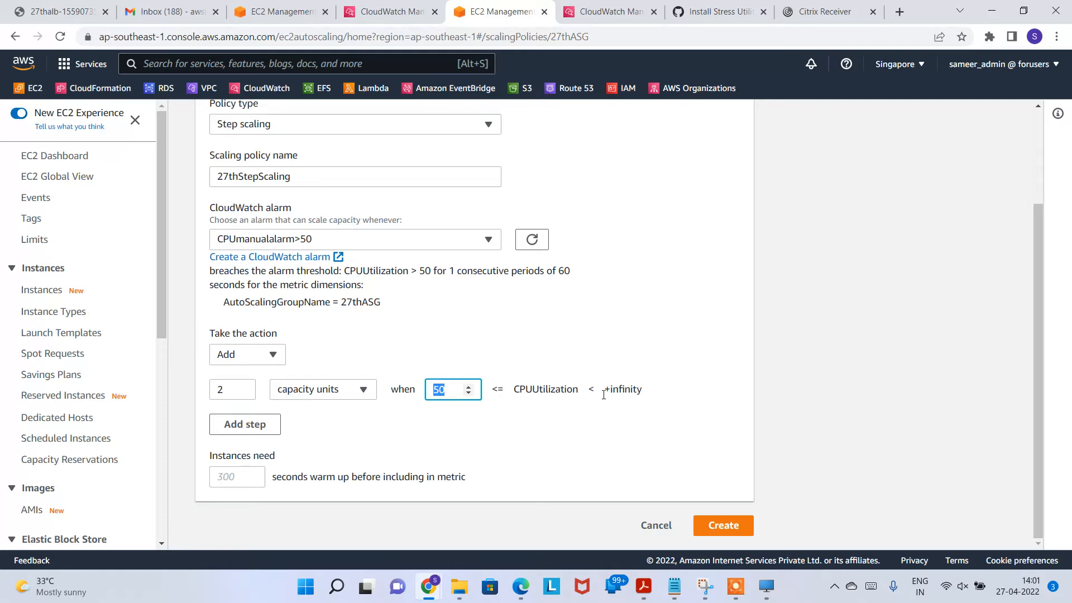
click(513, 449)
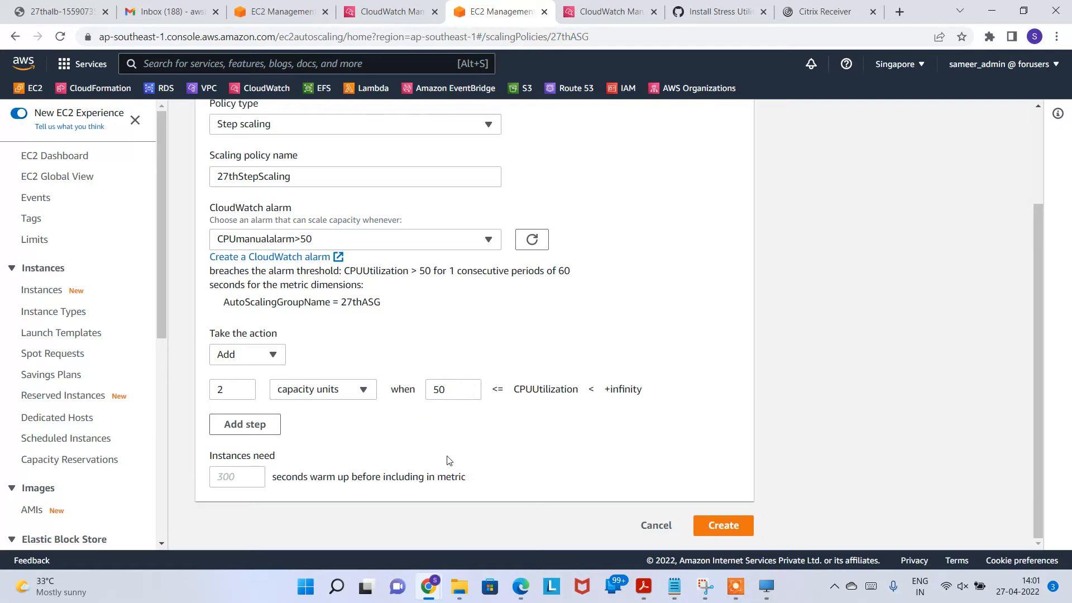
double_click(495, 388)
click(571, 439)
Step: Add a trial second step, delete it, and create the 27thStepScaling policy
click(259, 431)
click(241, 425)
drag(239, 425, 208, 429)
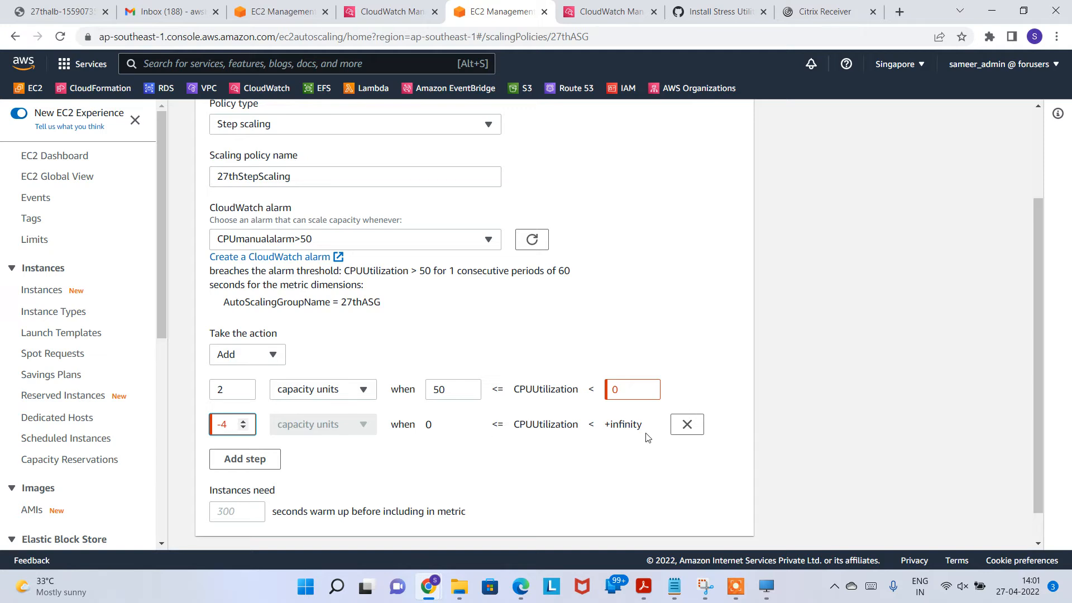
click(687, 424)
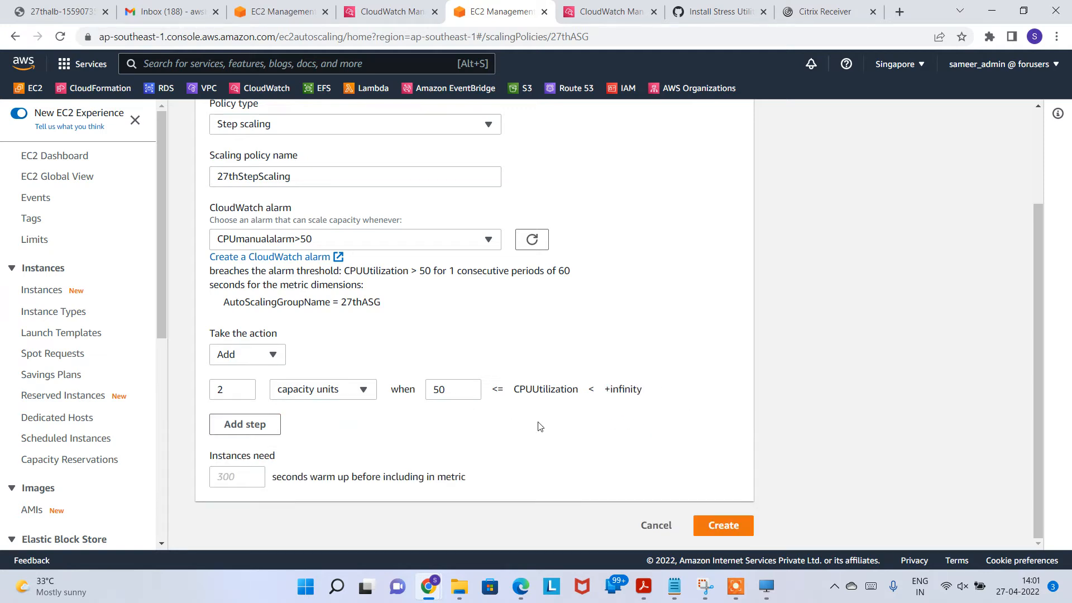
click(721, 526)
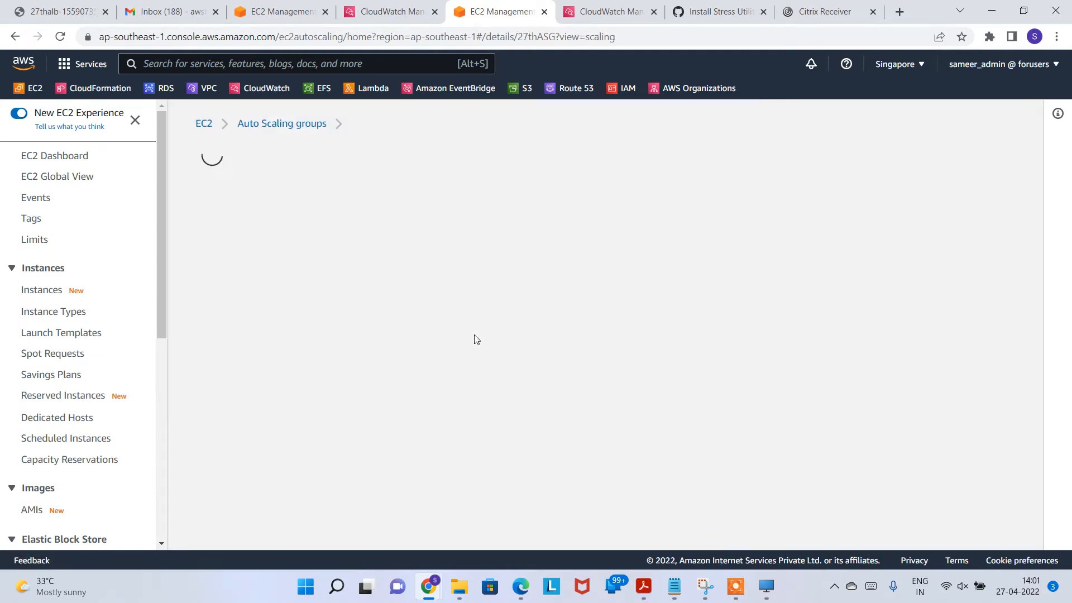
Step: Close the duplicate CloudWatch tab and refresh alarms to review CPUmanualalarm>50's condition
scroll(475, 339, down, 2)
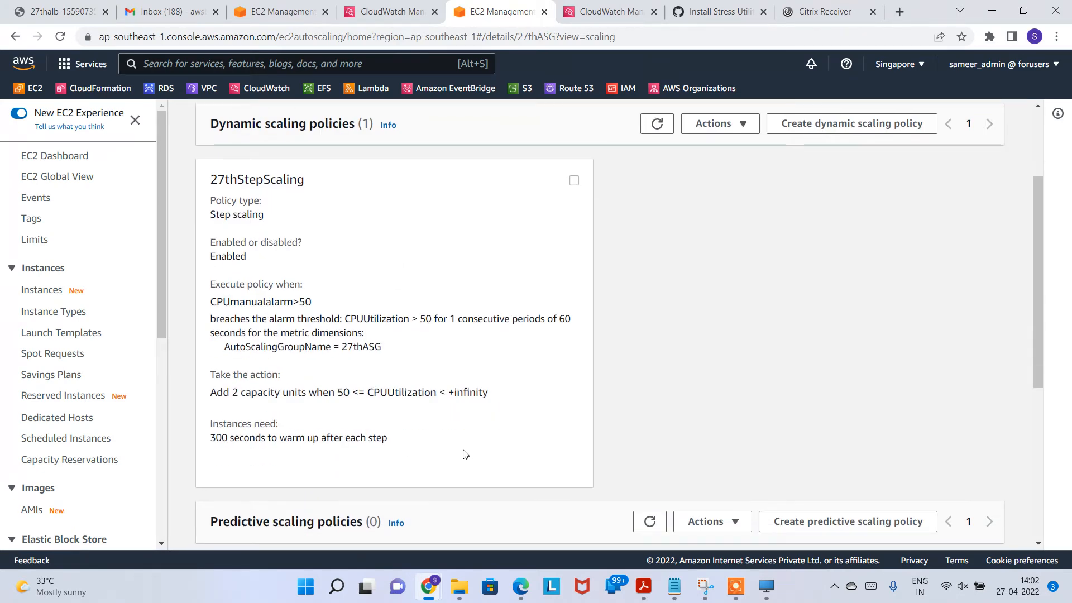
scroll(462, 444, up, 2)
scroll(589, 392, down, 2)
scroll(519, 394, up, 4)
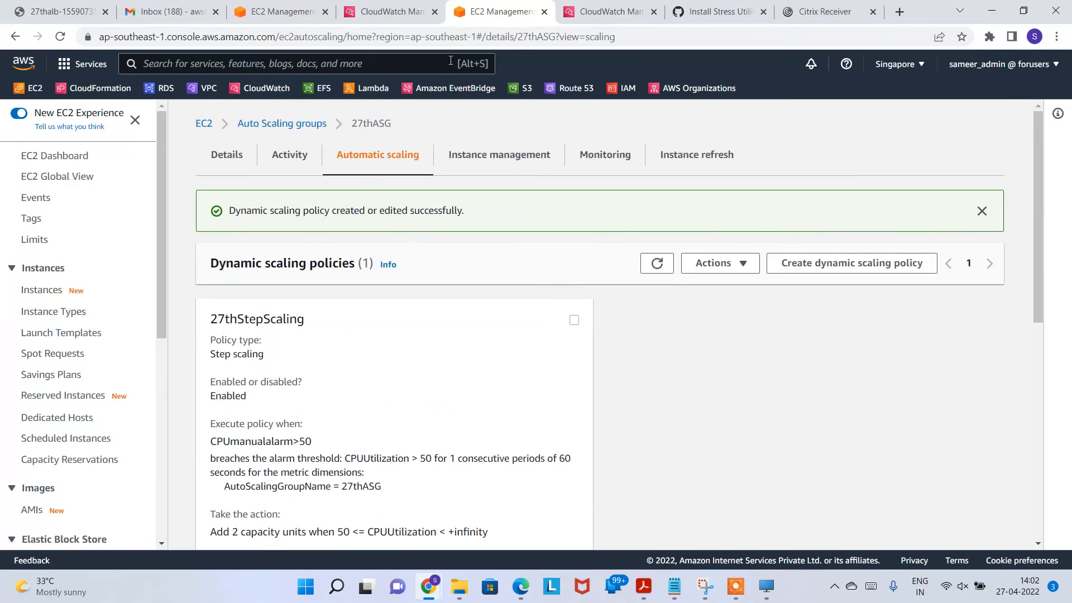
click(371, 12)
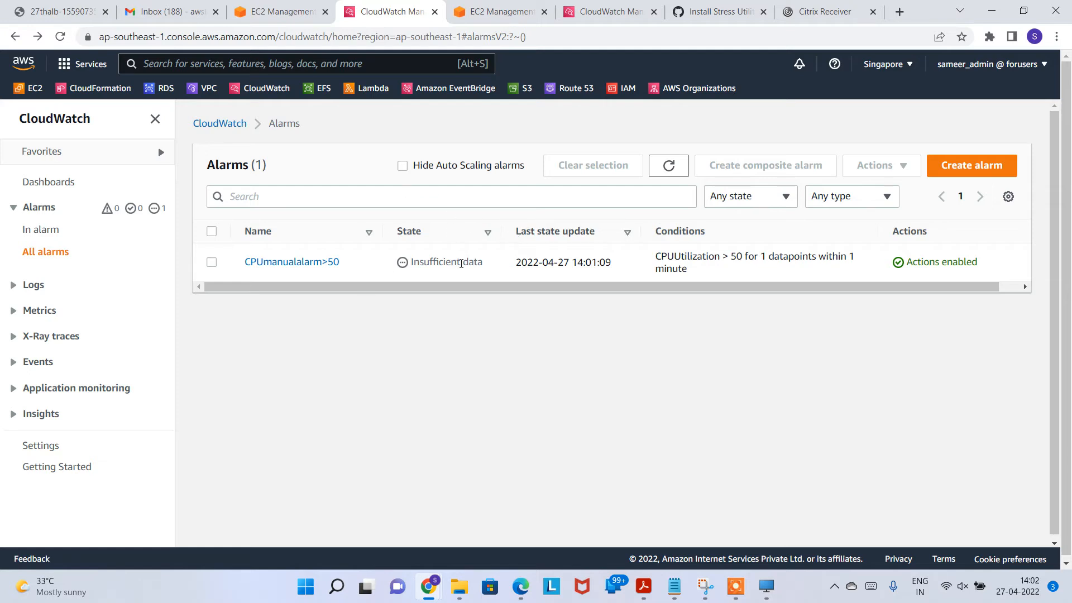
click(653, 12)
click(665, 175)
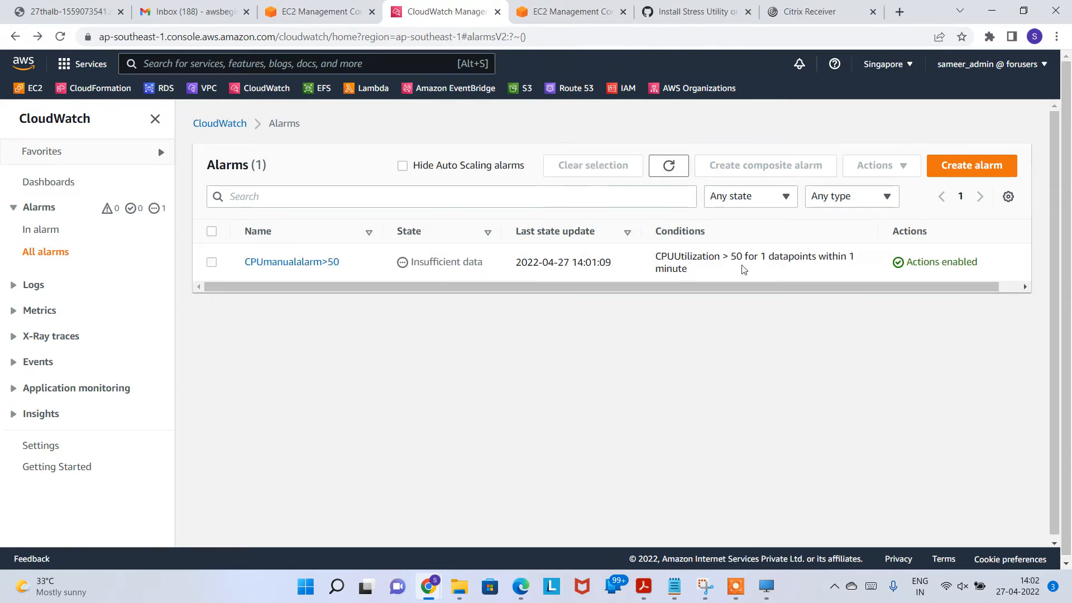
drag(663, 258, 786, 258)
drag(716, 273, 683, 270)
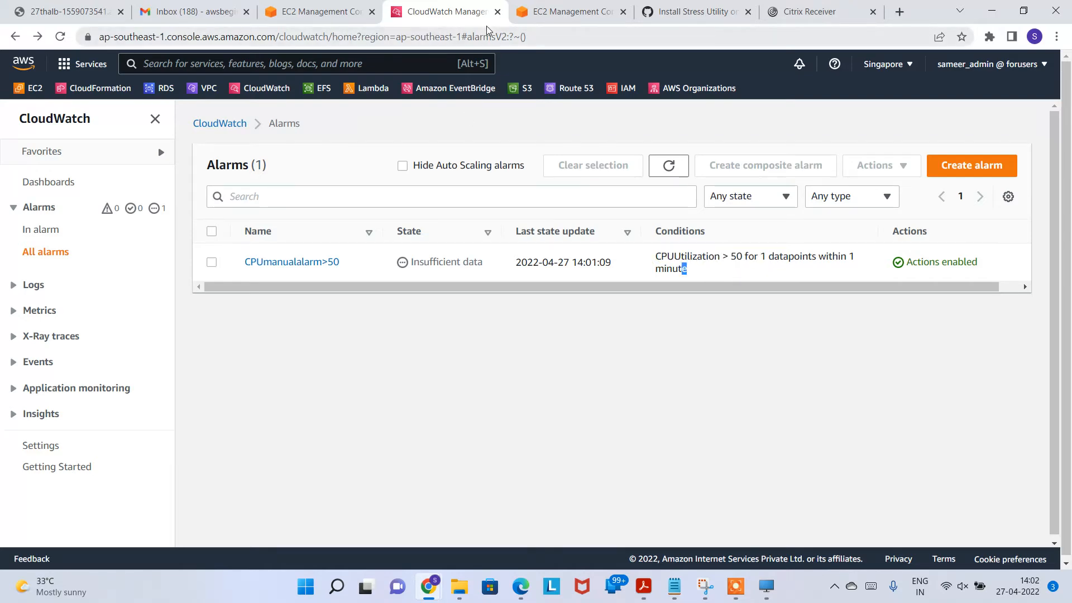
Step: Review 27thASG's details and its automatic scaling policy
click(349, 11)
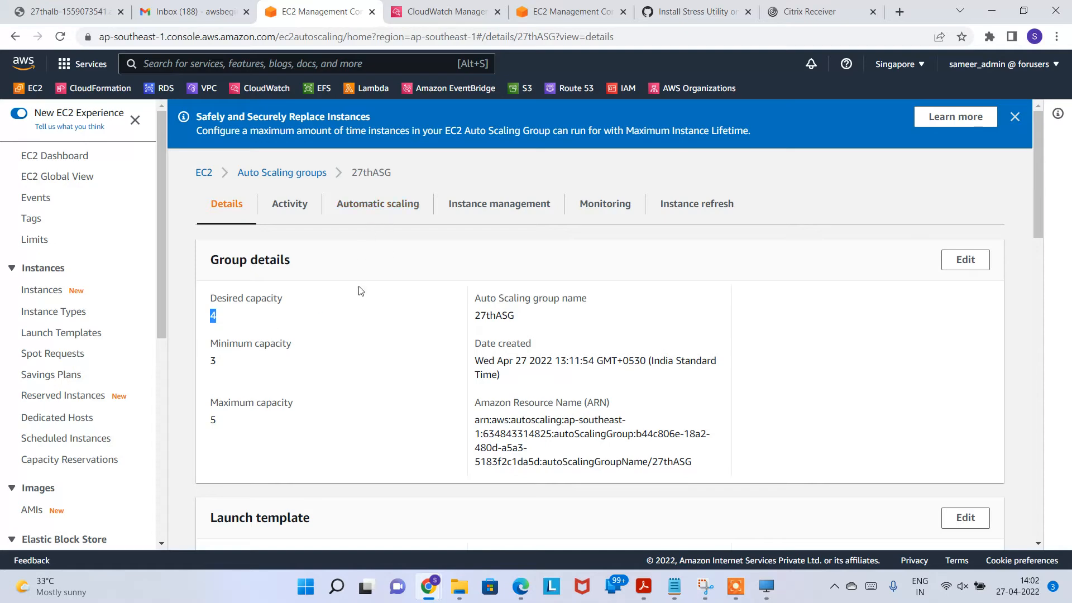
click(566, 11)
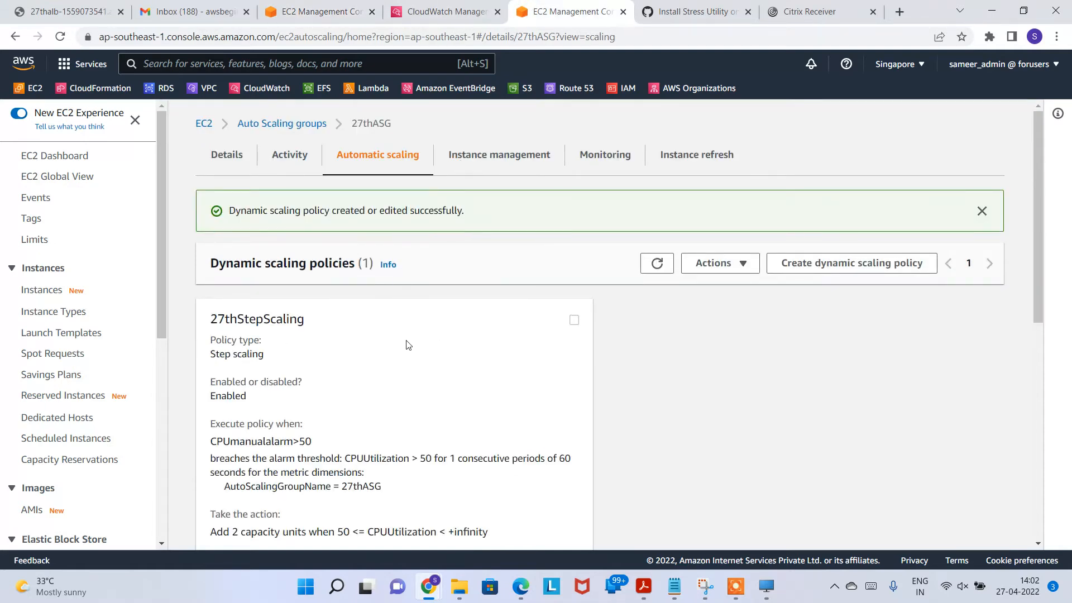
click(300, 12)
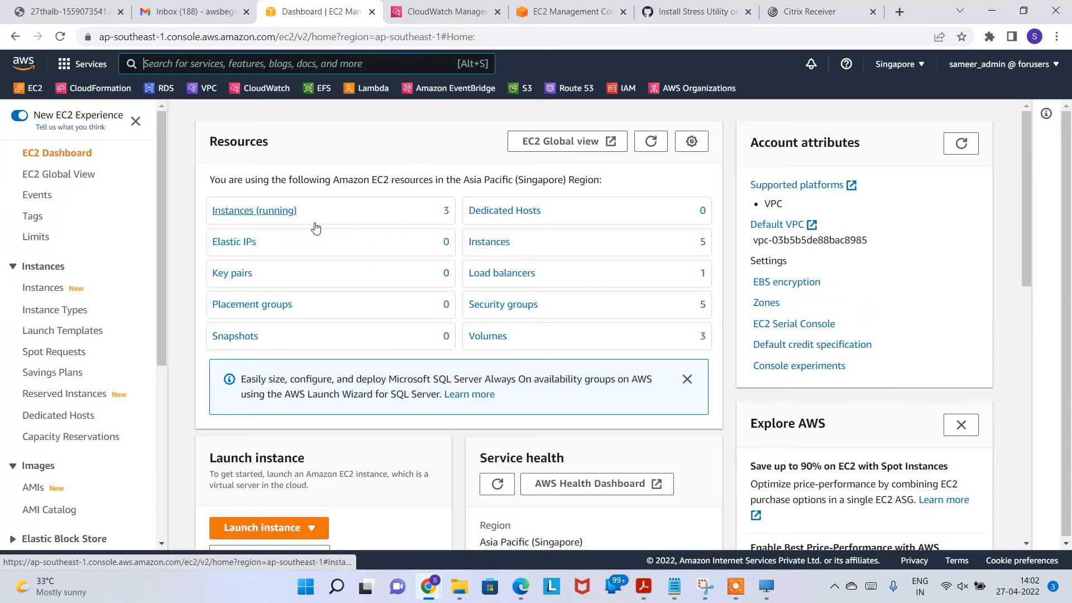
Step: Connect to the first running 27thWebServer instance through EC2 Instance Connect
click(271, 210)
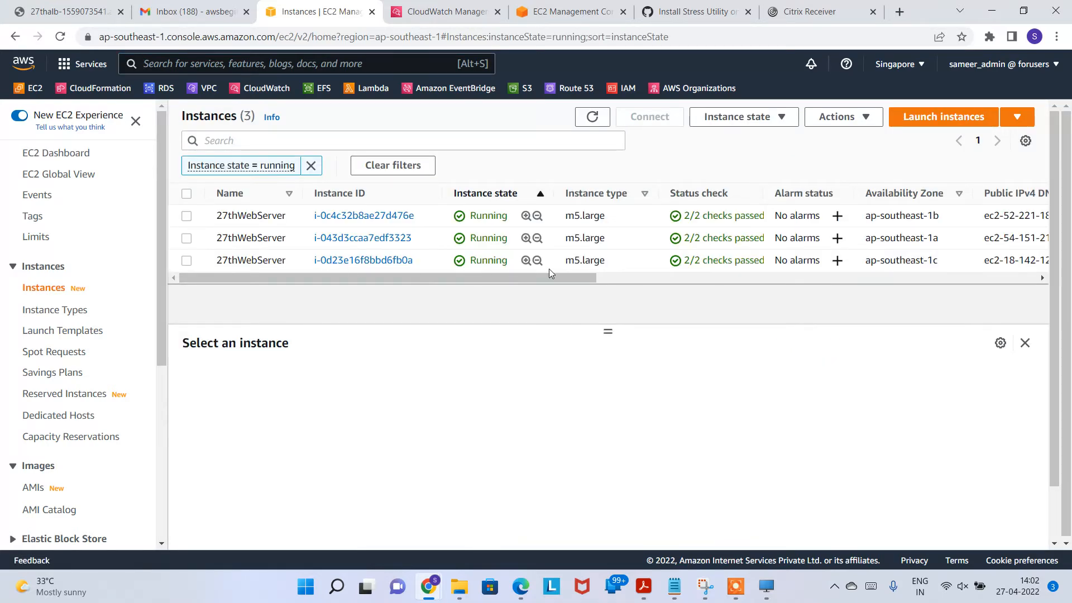
click(187, 215)
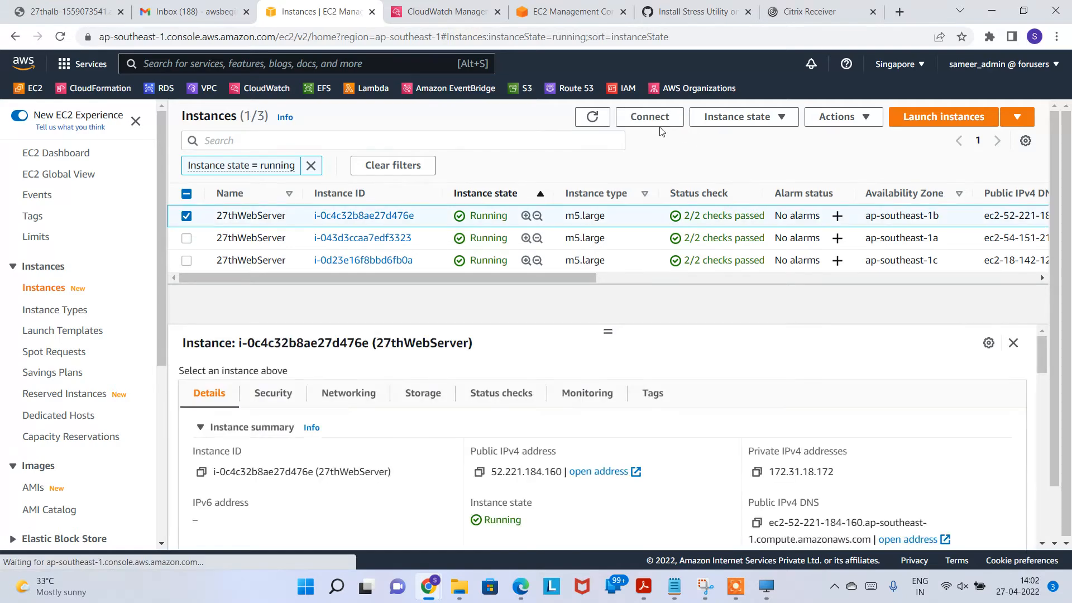
click(649, 117)
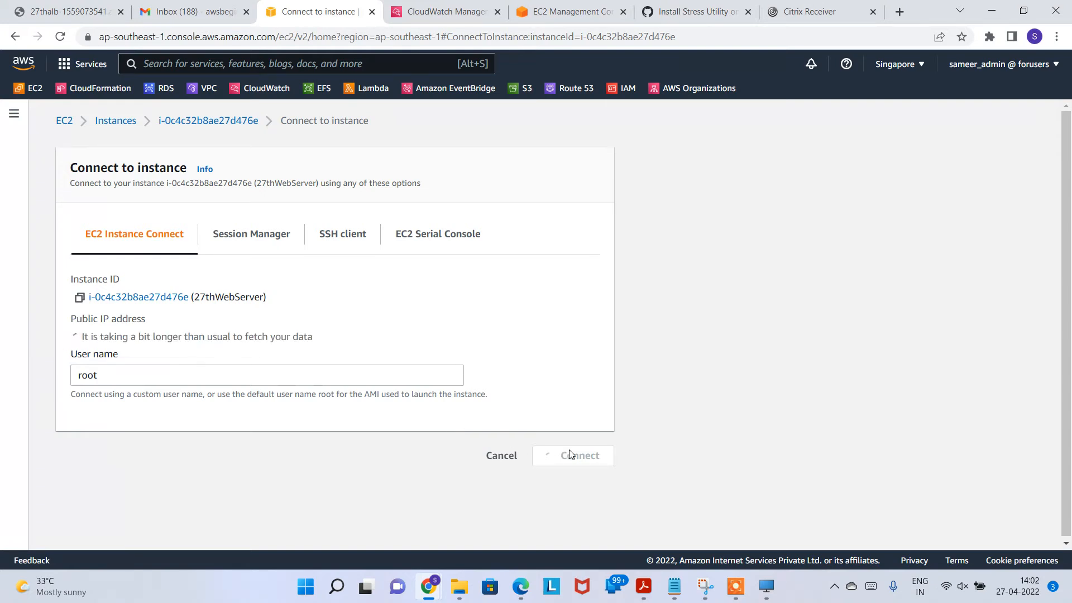
click(578, 534)
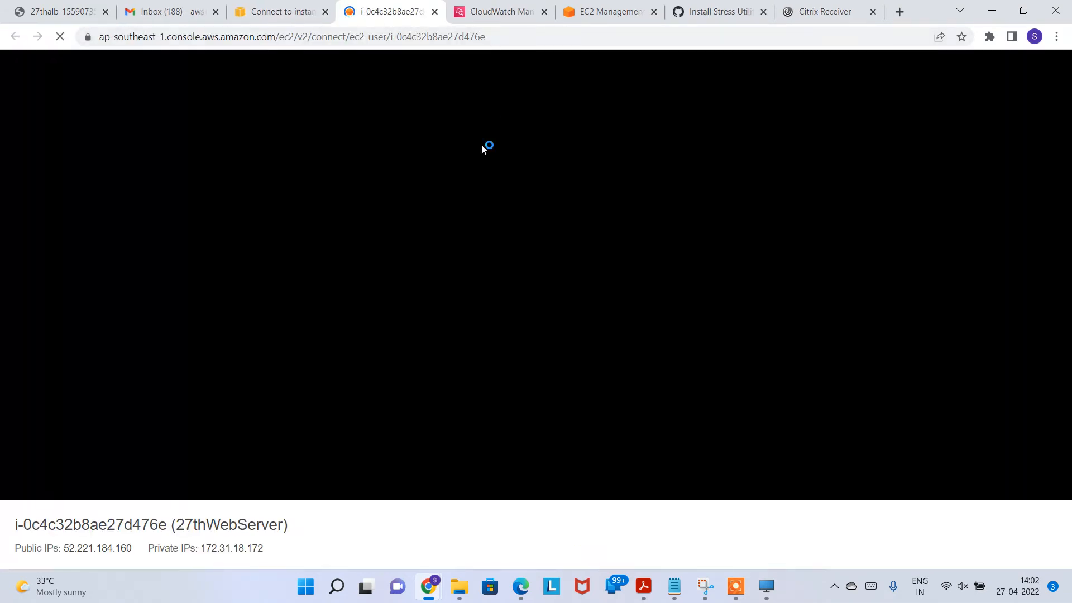
Step: In the terminal, run top, check stress --version, and start stress -c 8
click(415, 191)
text(sudo)
key(BackSpace)
key(BackSpace)
key(BackSpace)
key(BackSpace)
key(BackSpace)
text(top)
key(Return)
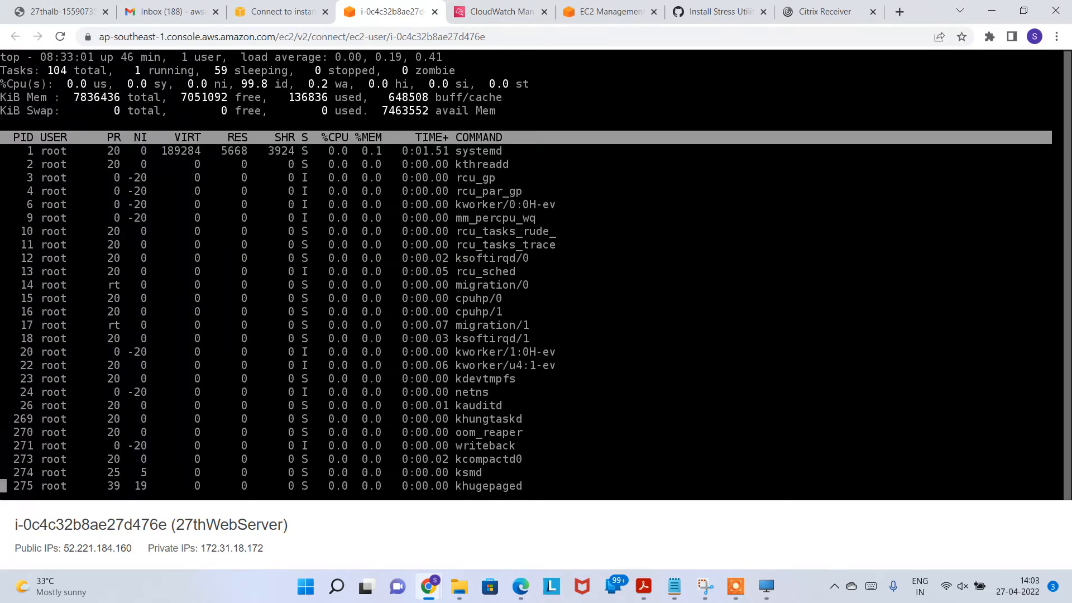
text(q)
text(stress --ve)
text(rsion)
key(Return)
text(stress -c )
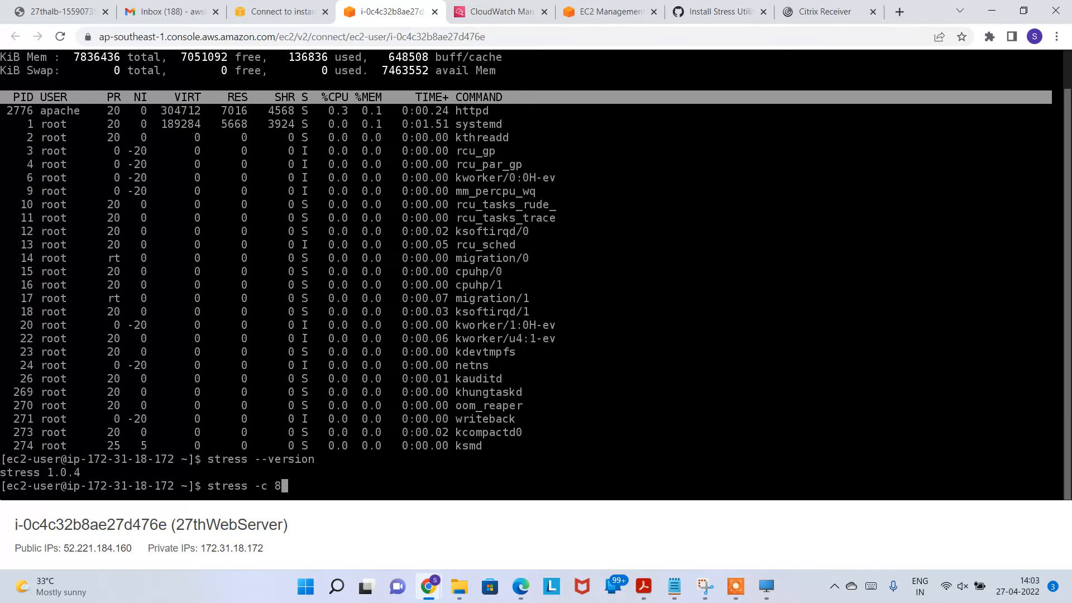
text(8)
key(Return)
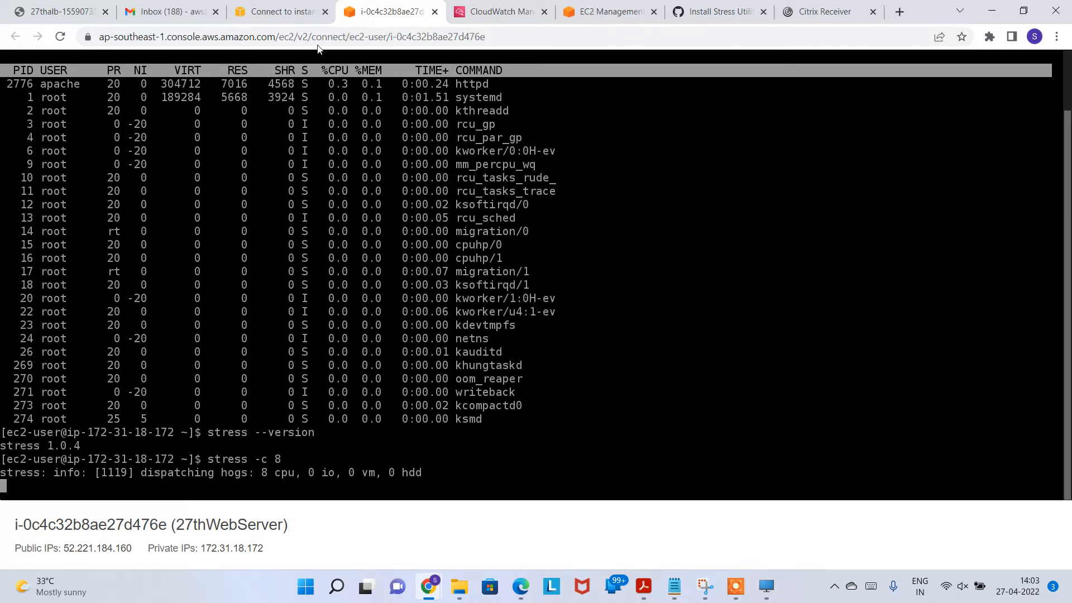
click(272, 12)
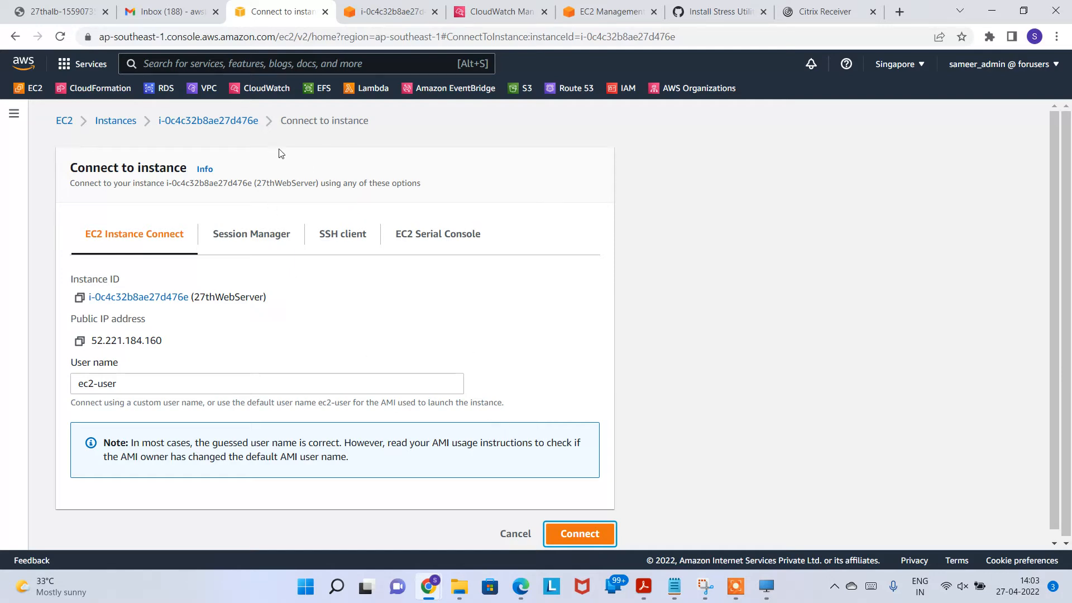
Step: Refresh the CloudWatch alarms list to check the CPU alarm's current state
click(499, 12)
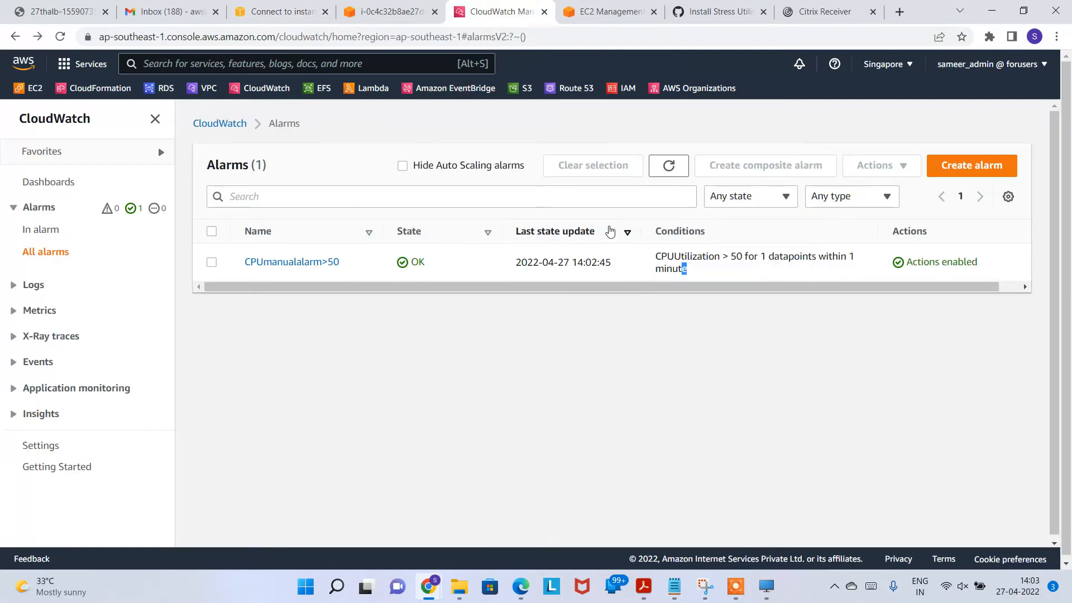
click(669, 166)
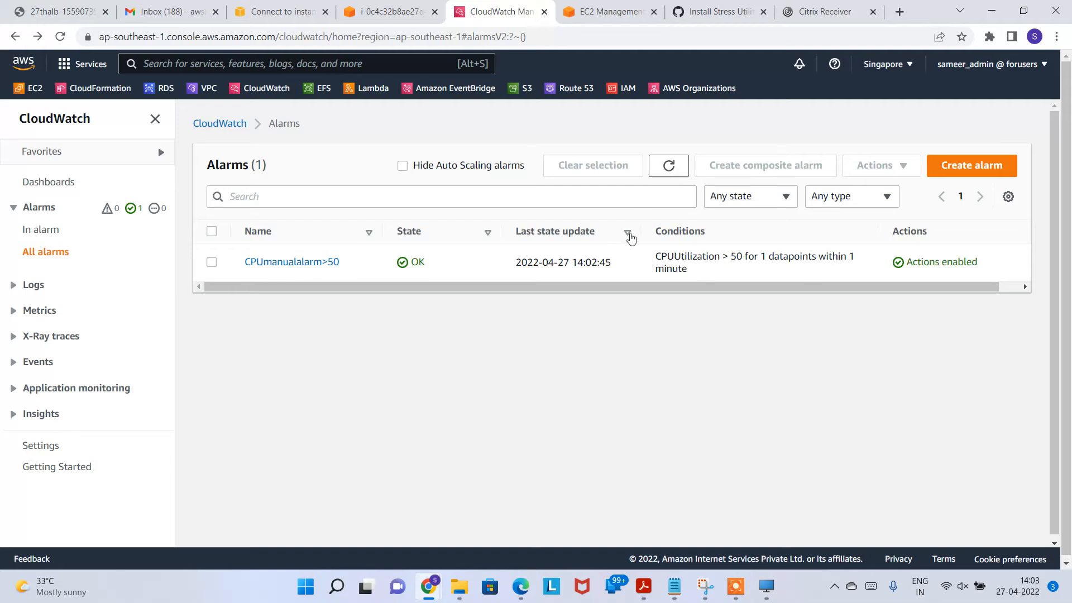
double_click(428, 265)
Step: Review 27thStepScaling's add-2-capacity-units action, then bring up the EC2 Instances list
click(611, 12)
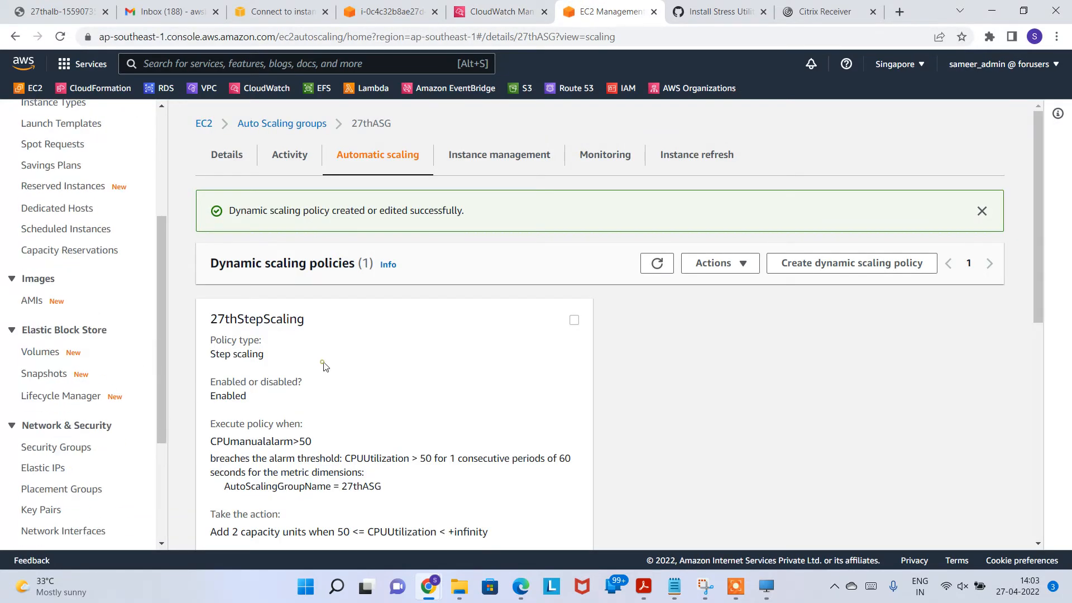
scroll(357, 399, down, 5)
scroll(423, 301, up, 1)
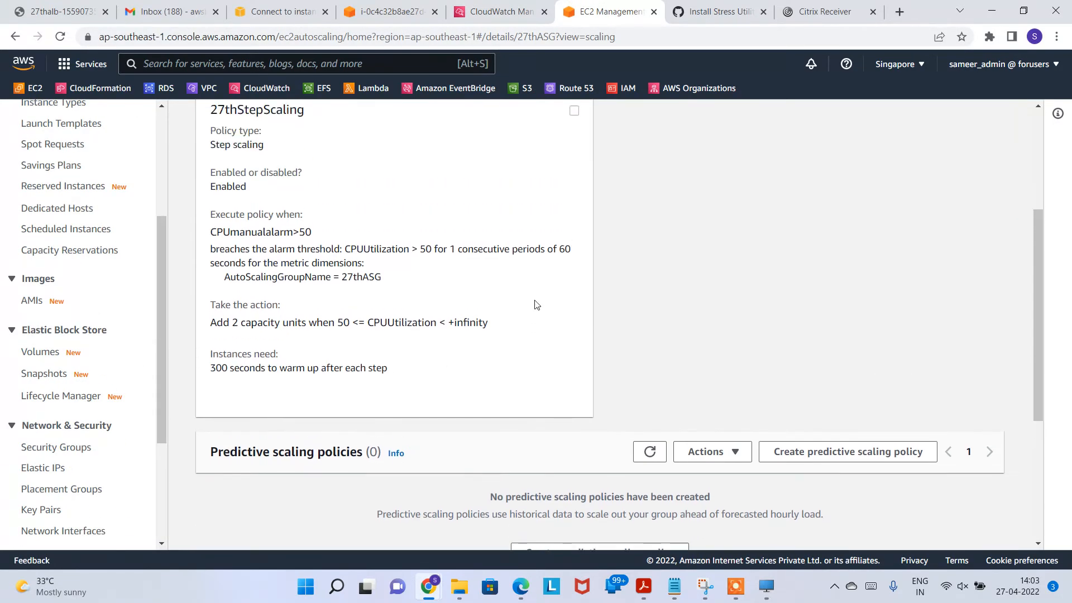
drag(227, 323, 353, 324)
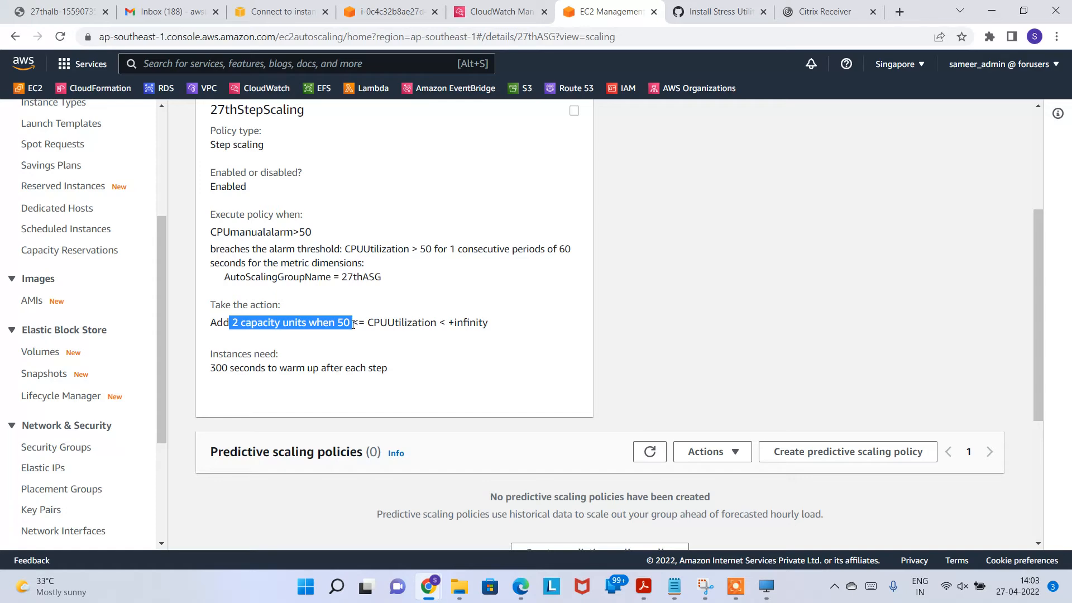
click(537, 297)
scroll(558, 251, up, 4)
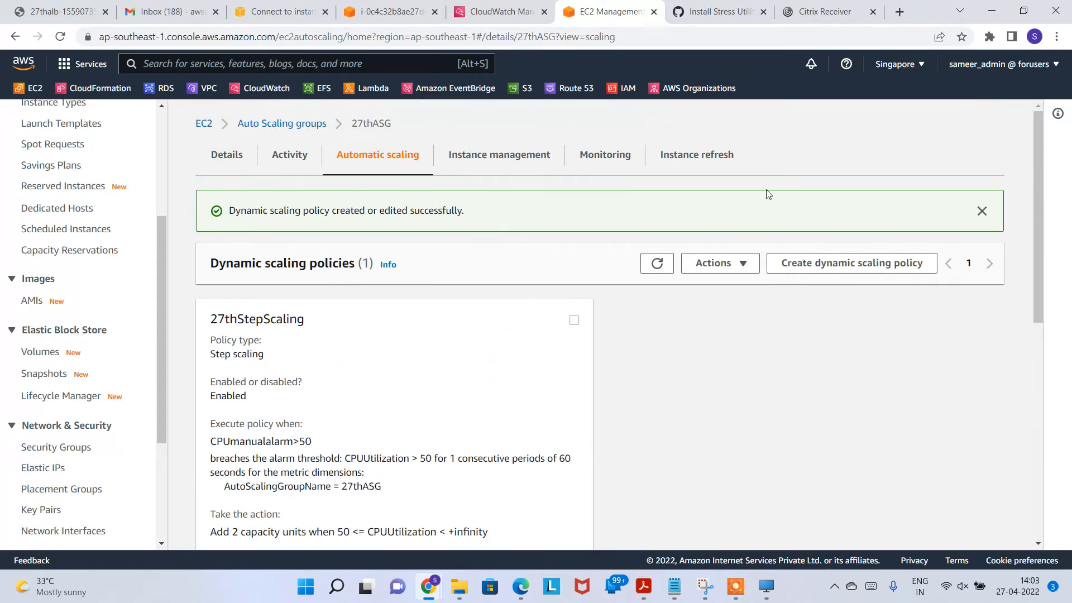
click(494, 11)
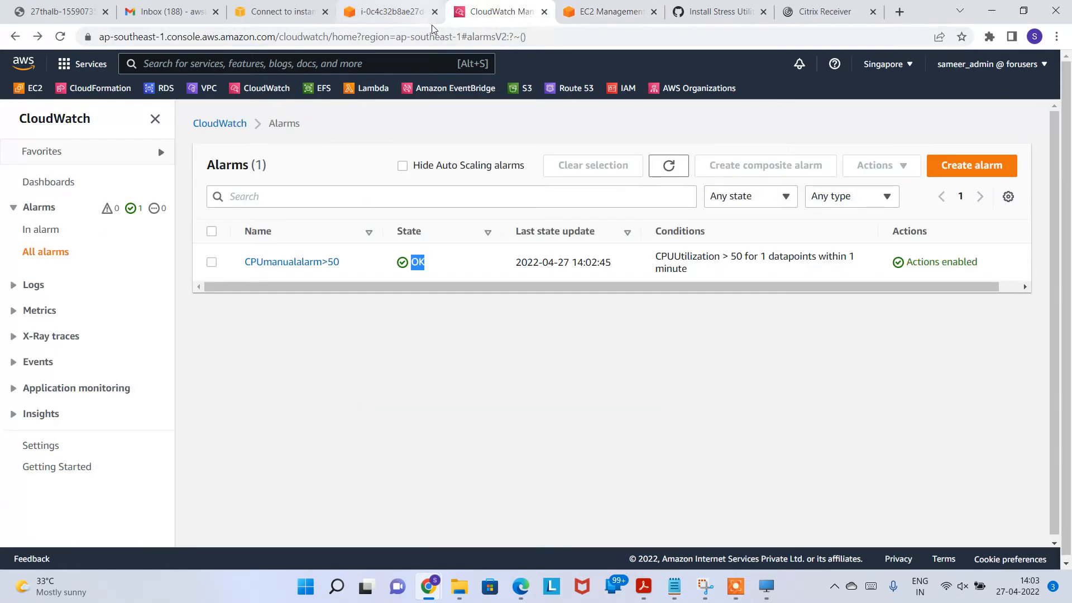
click(736, 586)
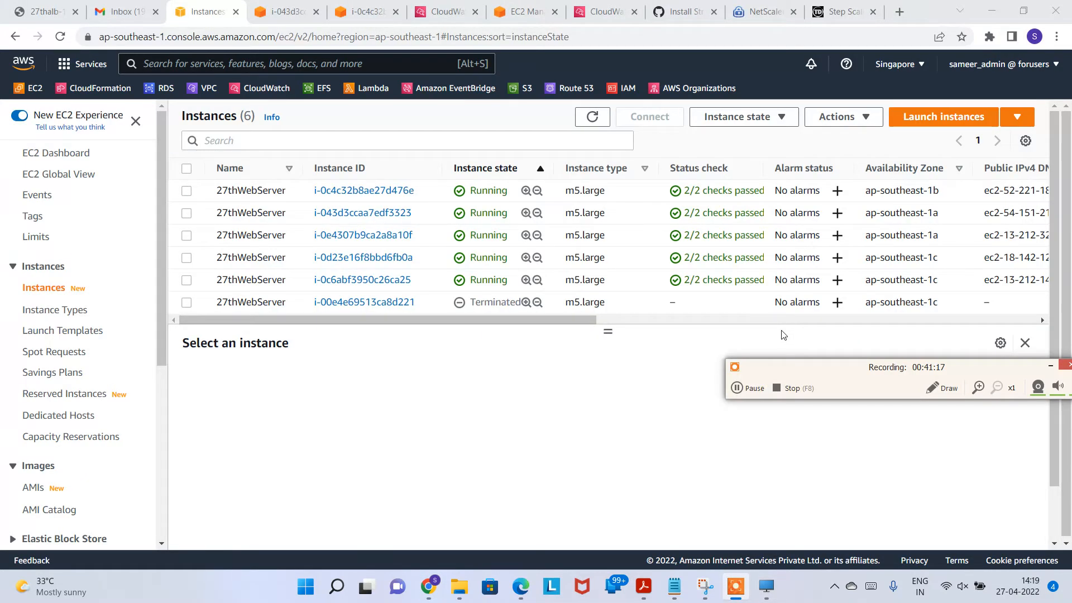
Step: Recheck the alarm's last update and close the duplicate CloudWatch alarms tab
click(593, 7)
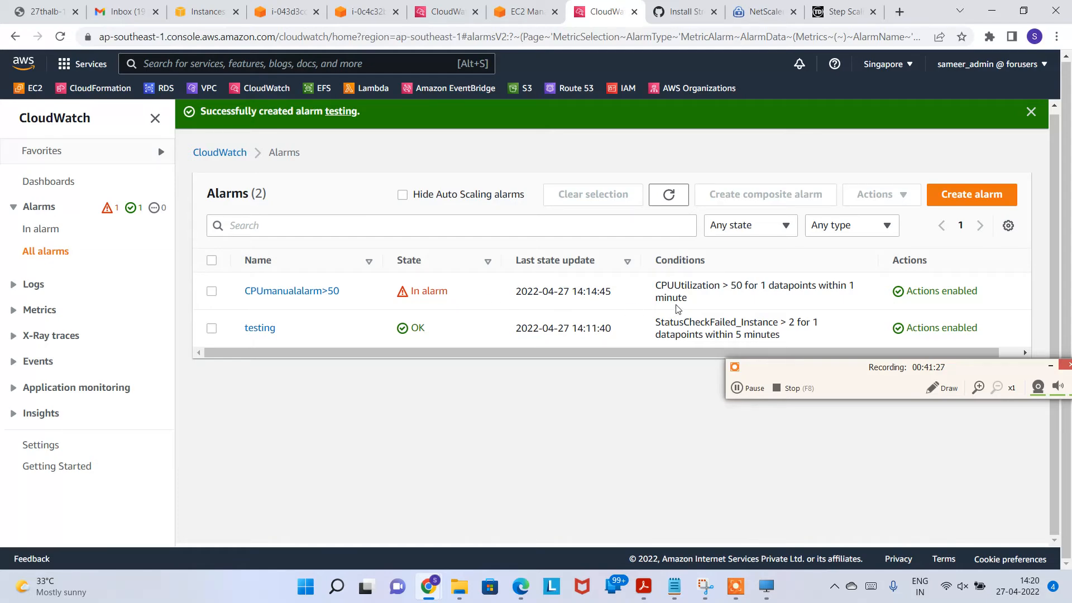
drag(528, 291, 591, 290)
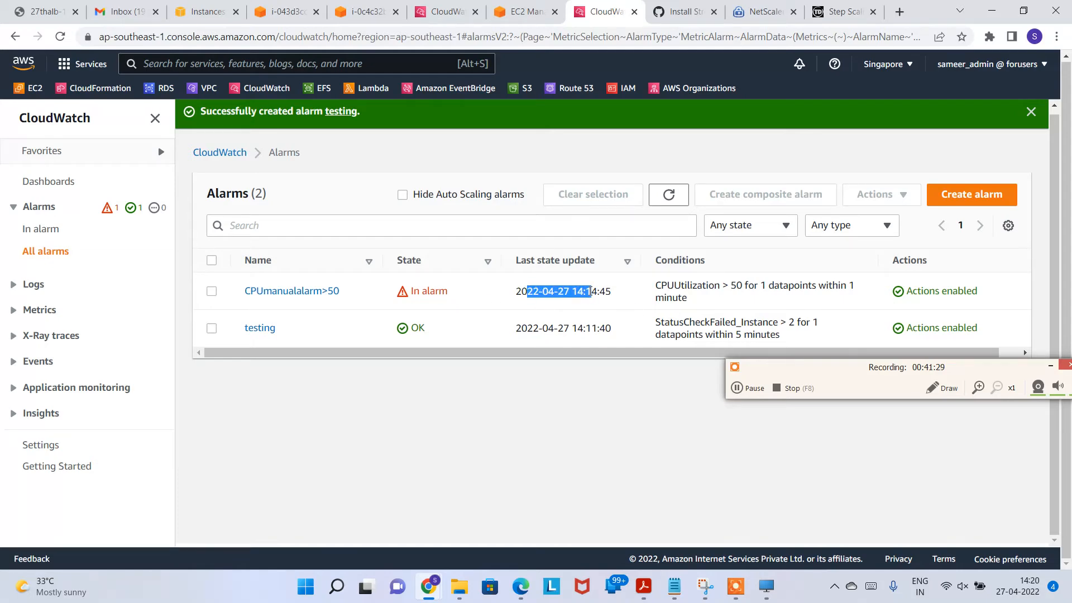
click(439, 10)
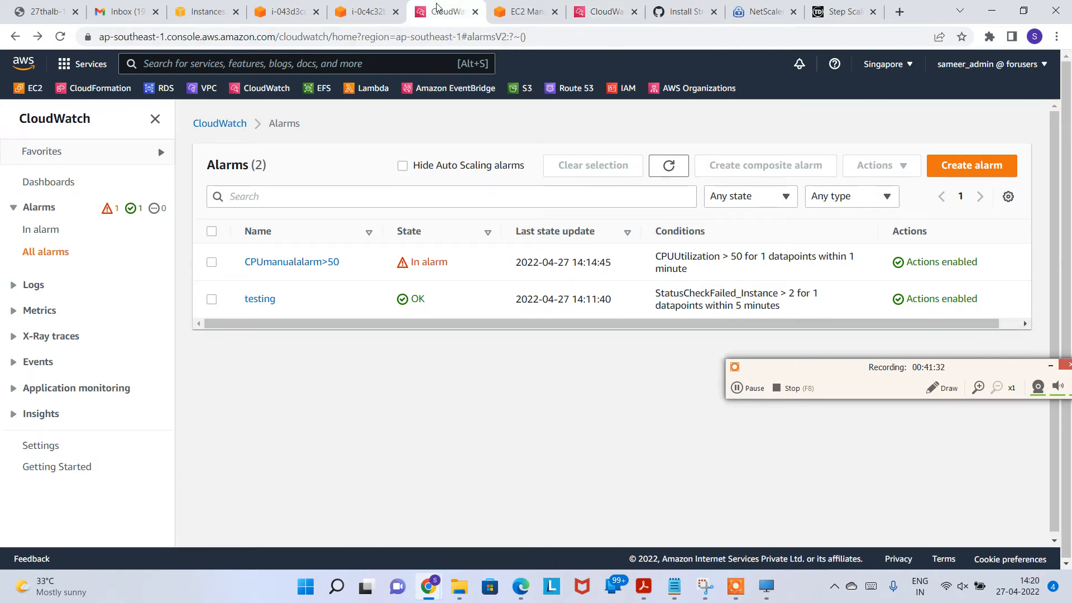
click(475, 12)
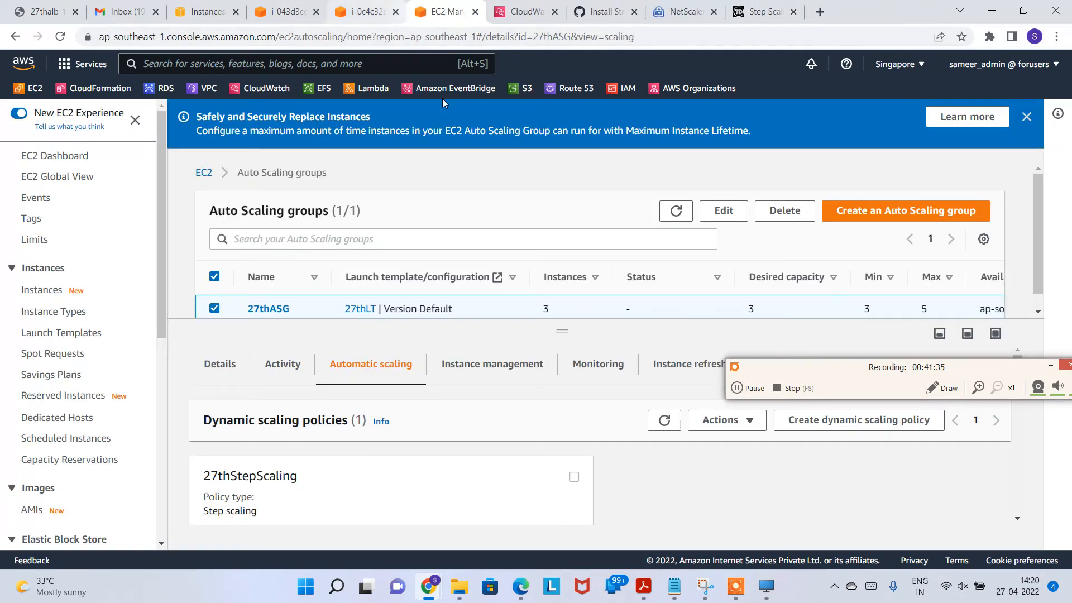
scroll(346, 413, down, 3)
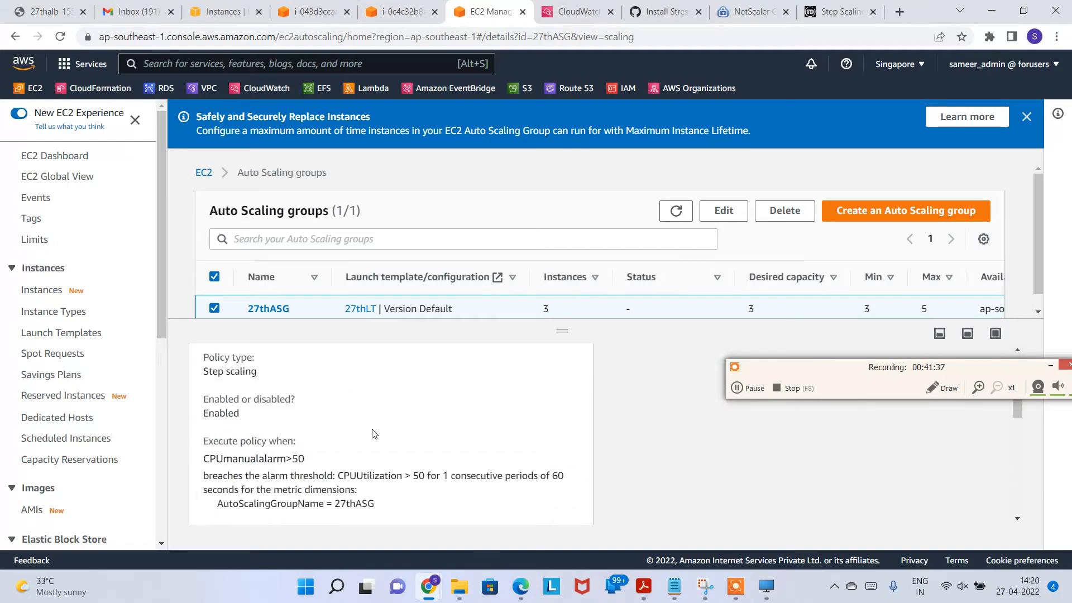
scroll(402, 436, up, 3)
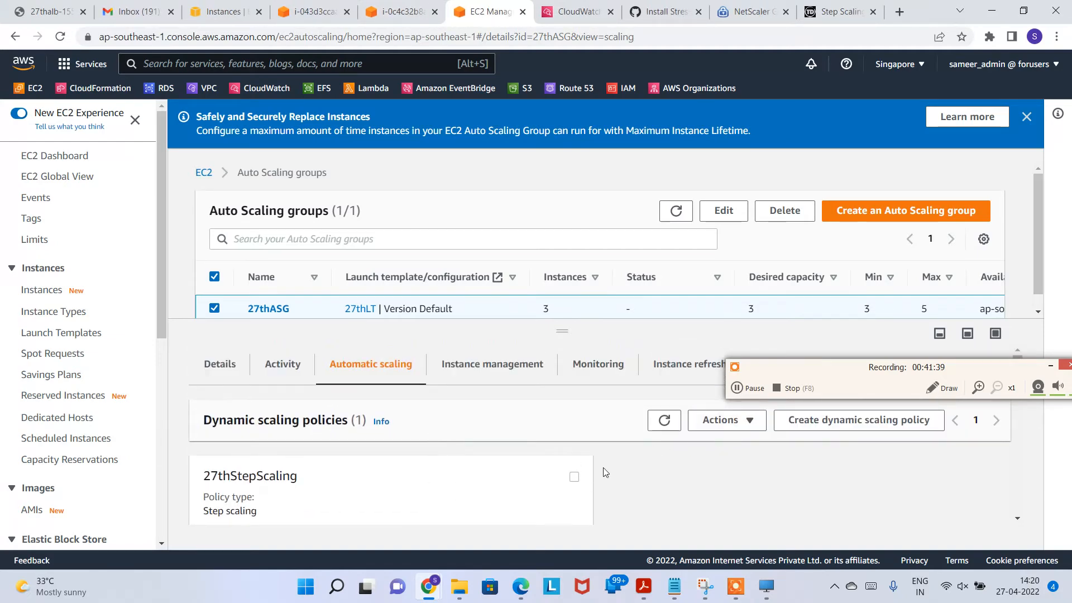
Step: Open 27thStepScaling for editing via Actions, review the 50 threshold, and cancel
click(575, 477)
click(737, 417)
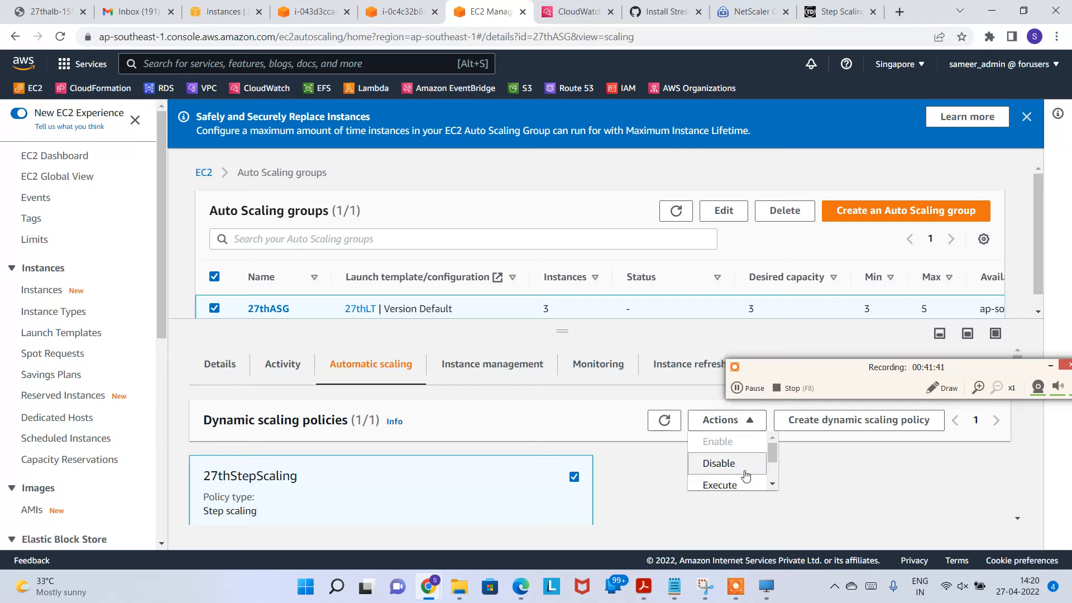
scroll(715, 469, down, 2)
click(712, 457)
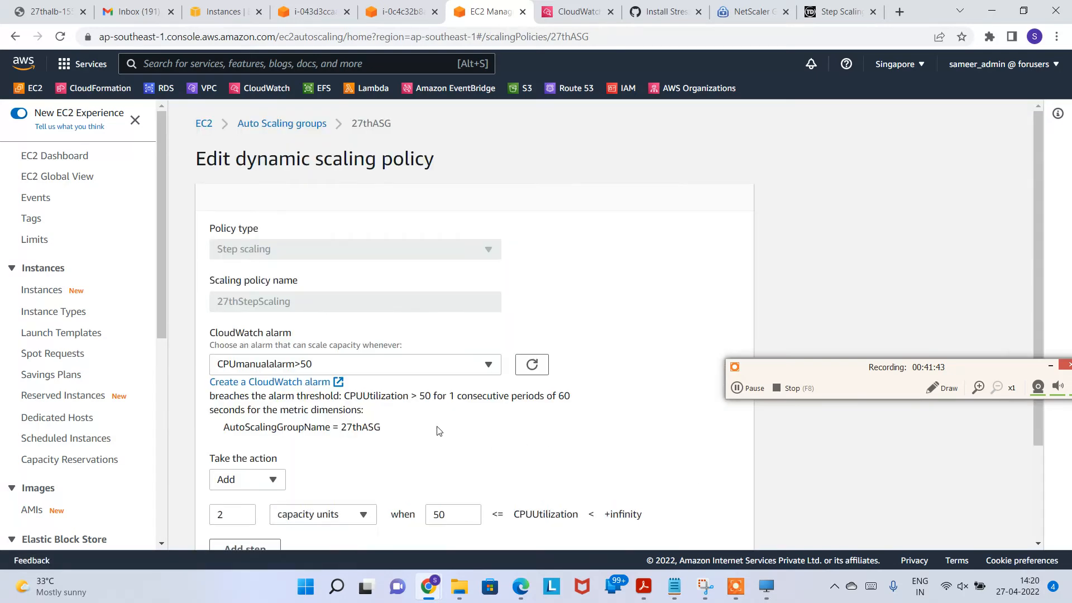
scroll(240, 382, down, 2)
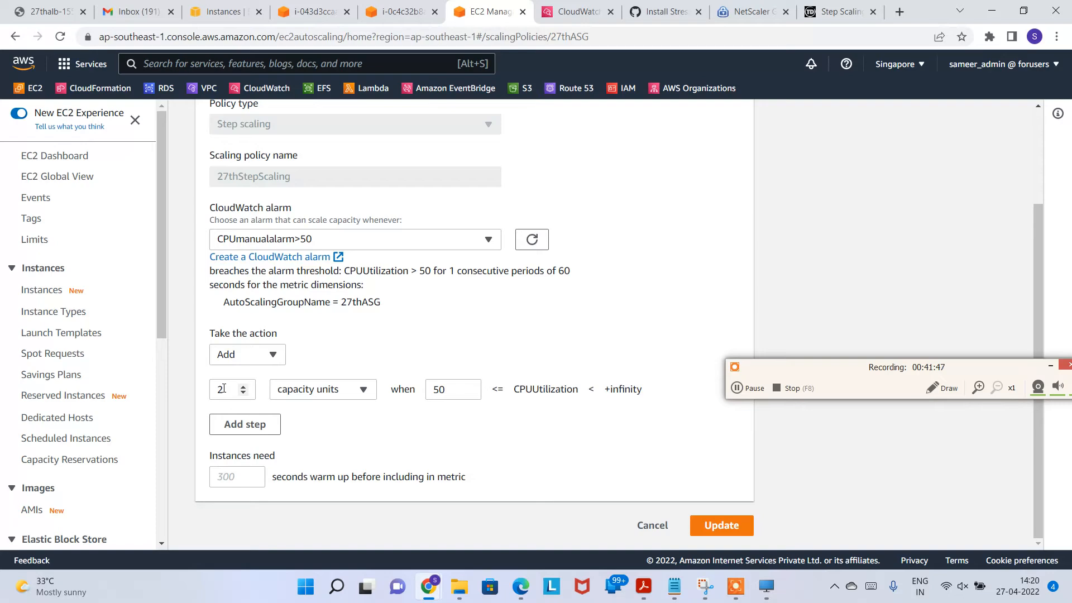
double_click(450, 390)
click(652, 525)
Step: Refresh the EC2 instances list, then return to the Auto Scaling groups page
click(223, 11)
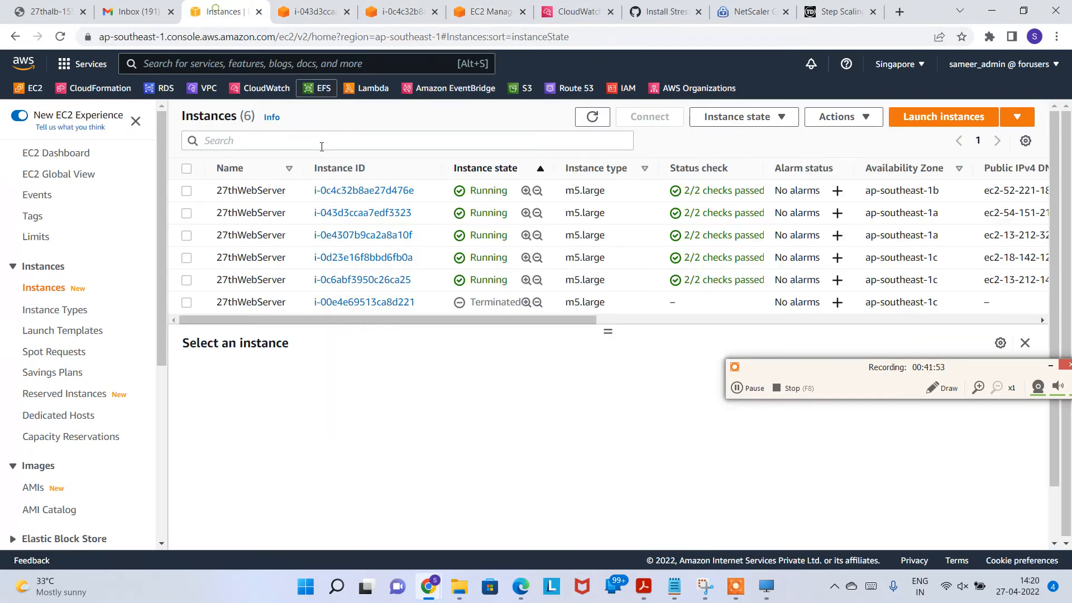
click(590, 116)
drag(513, 235, 397, 190)
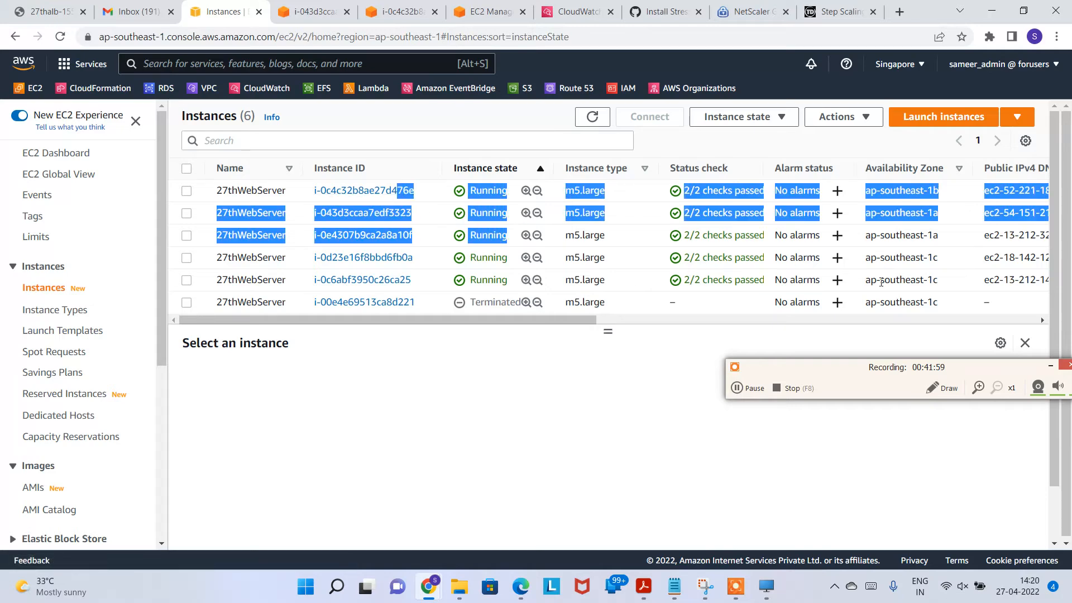
drag(535, 321, 522, 155)
click(478, 21)
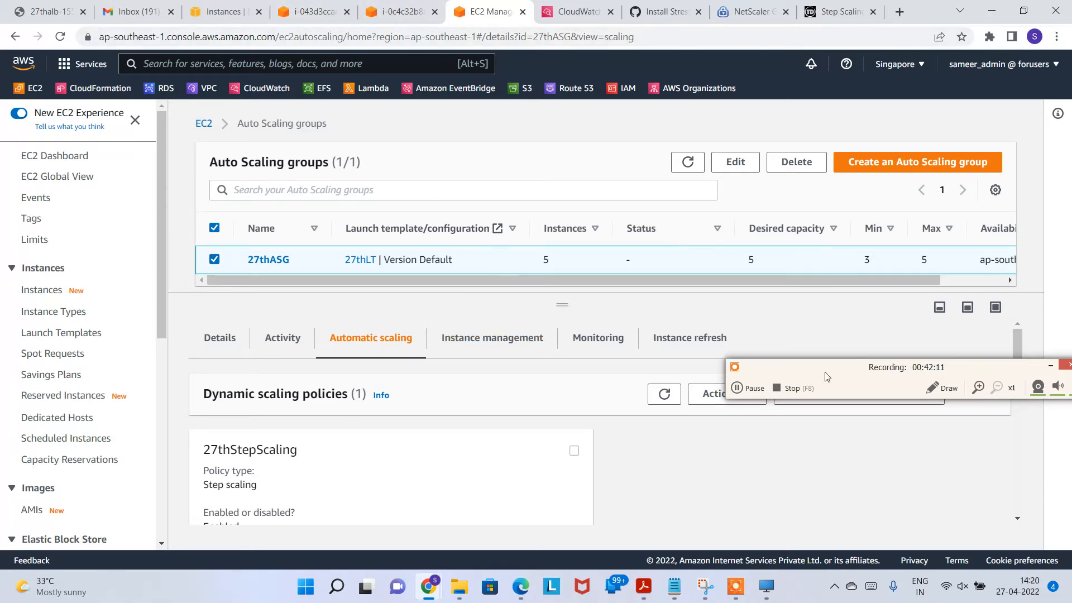
Step: Begin a new step scaling policy named Lessthan50Policy and open its CloudWatch alarm choices
click(849, 394)
click(331, 247)
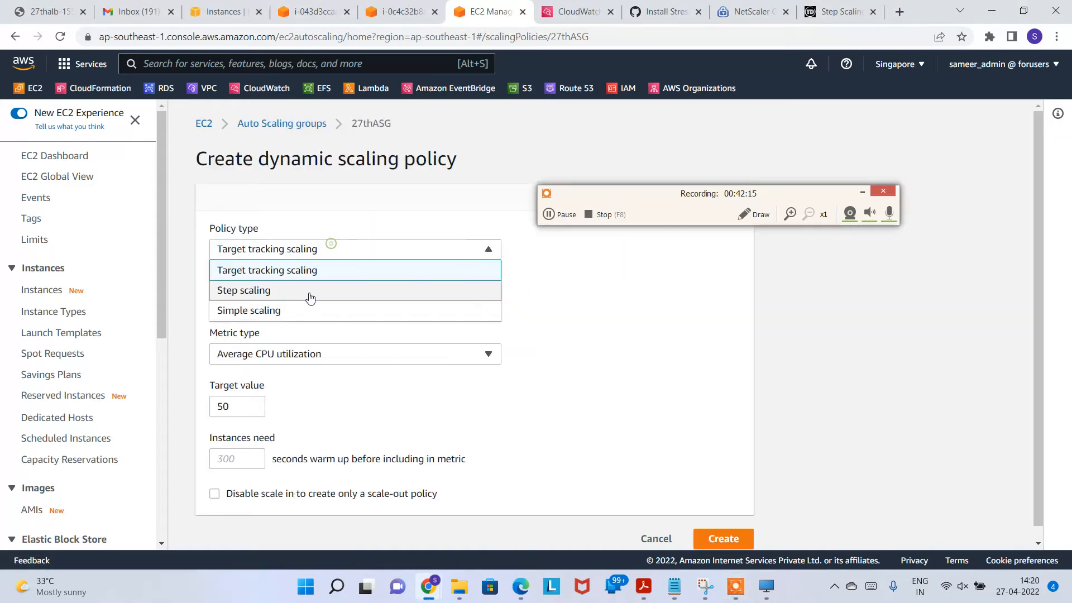
click(311, 290)
click(335, 302)
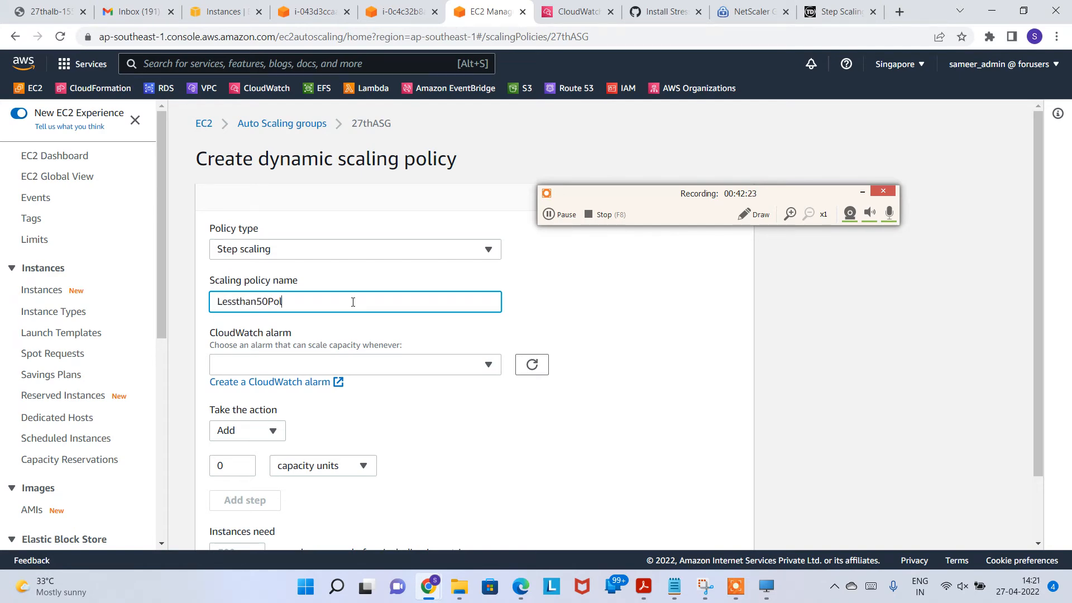
click(371, 366)
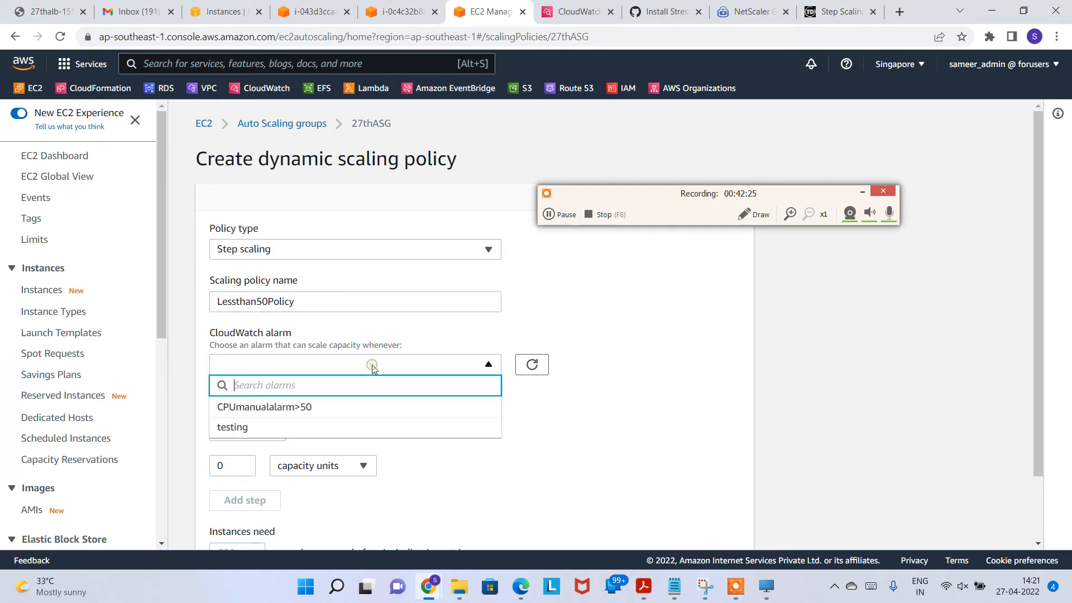
click(628, 430)
Step: Select the 27thASG CPUUtilization metric under EC2 > By Auto Scaling Group
click(254, 390)
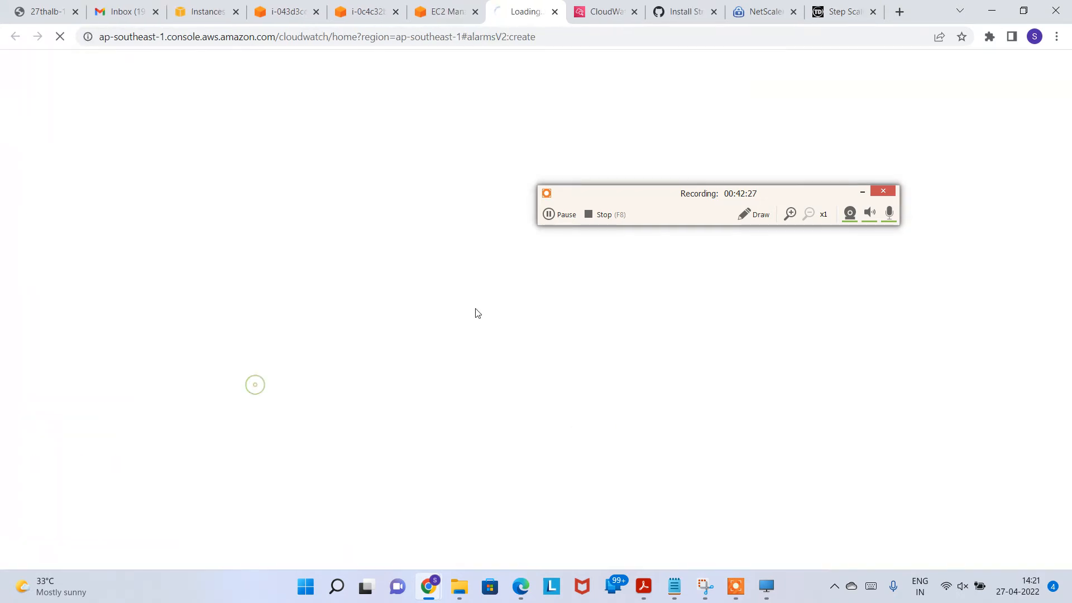
drag(697, 190, 762, 170)
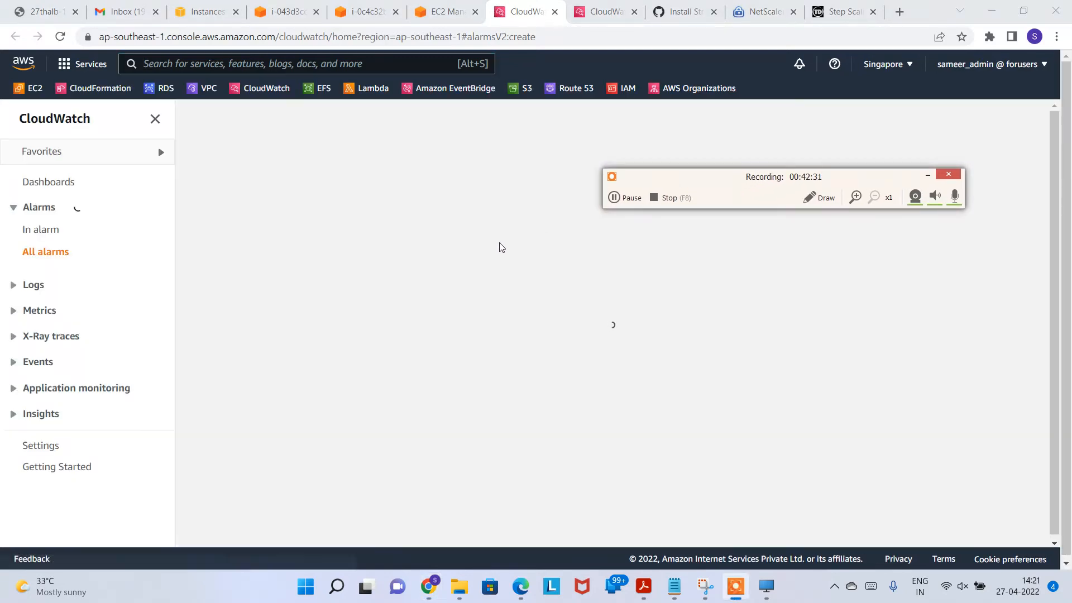
click(282, 281)
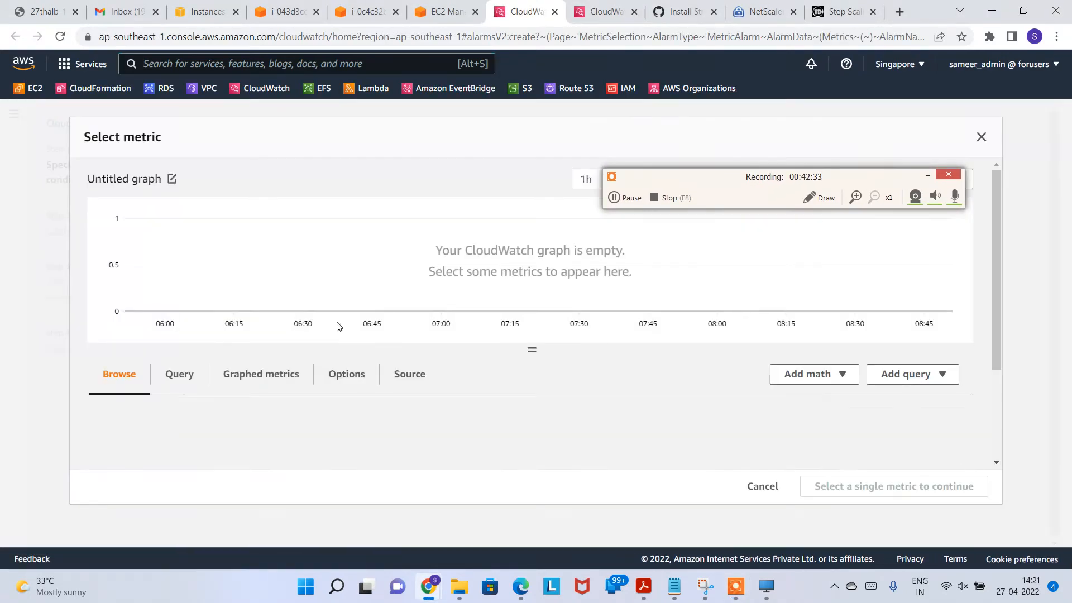
scroll(626, 437, down, 3)
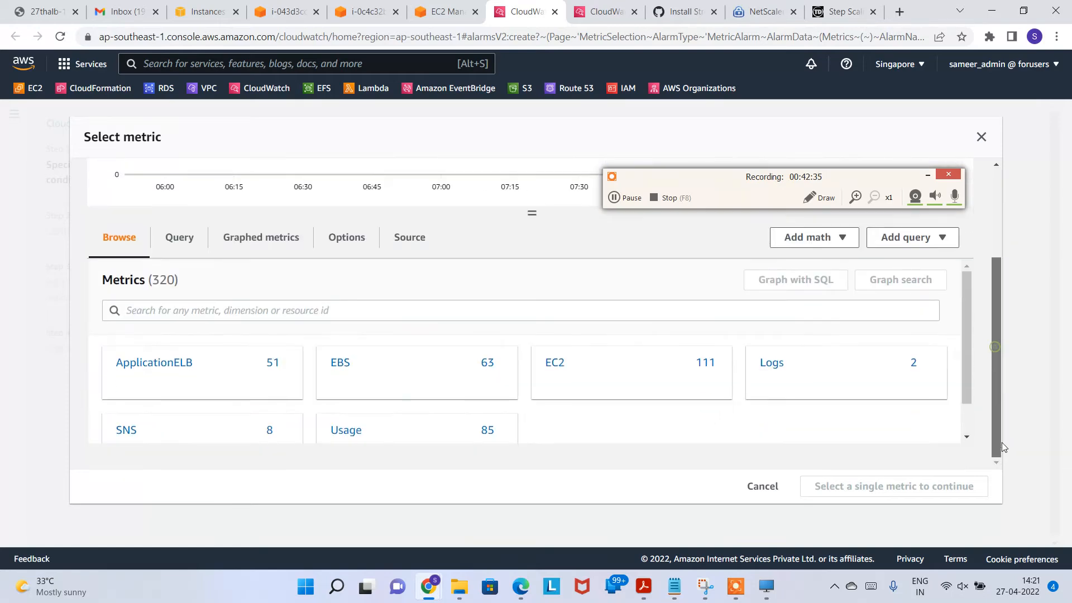
click(554, 365)
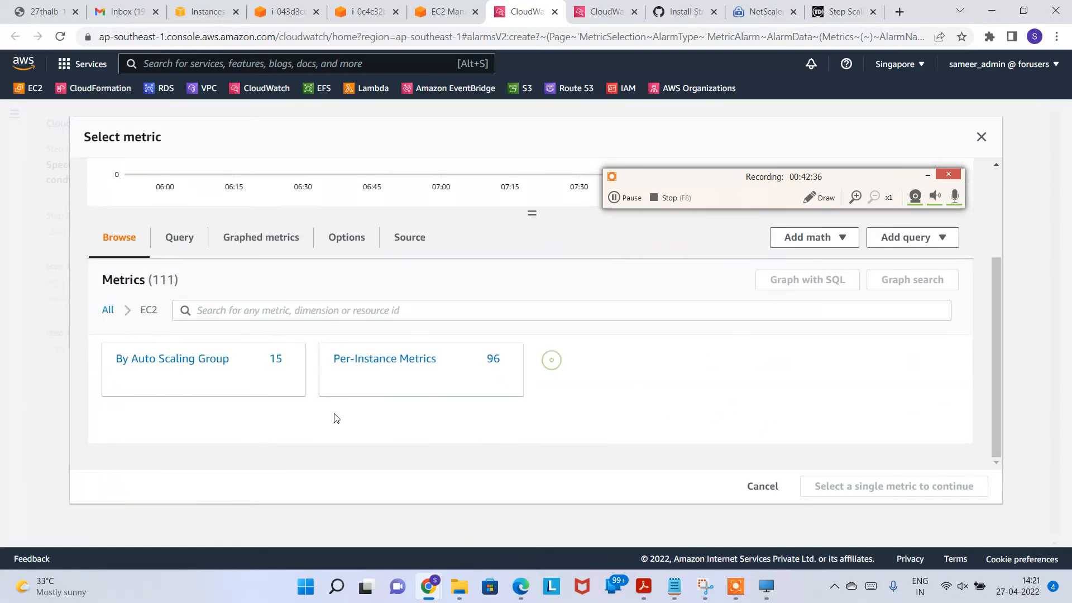
click(145, 363)
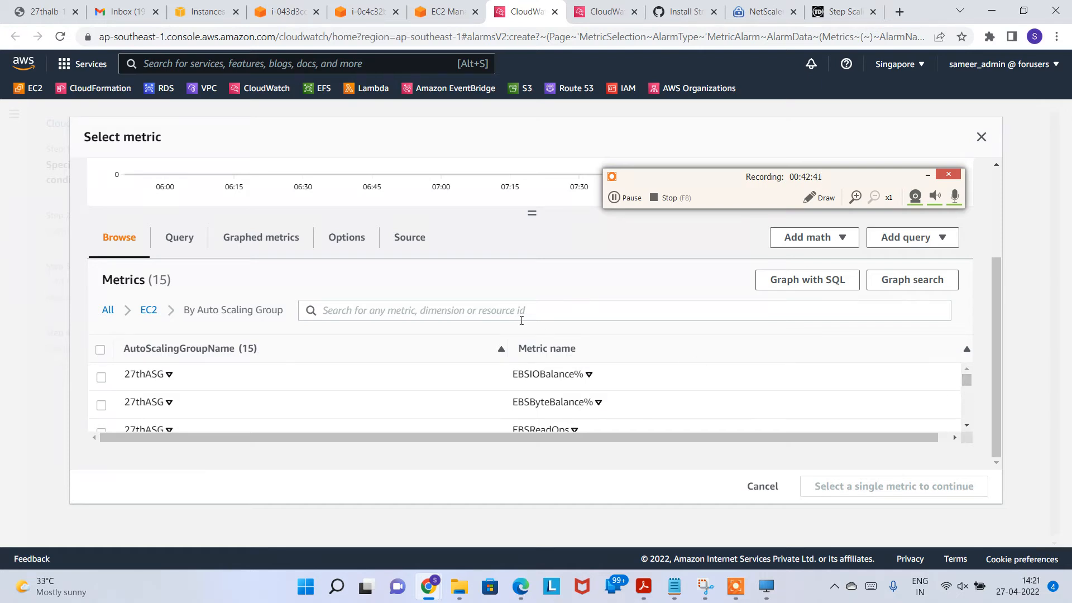
scroll(966, 425, down, 5)
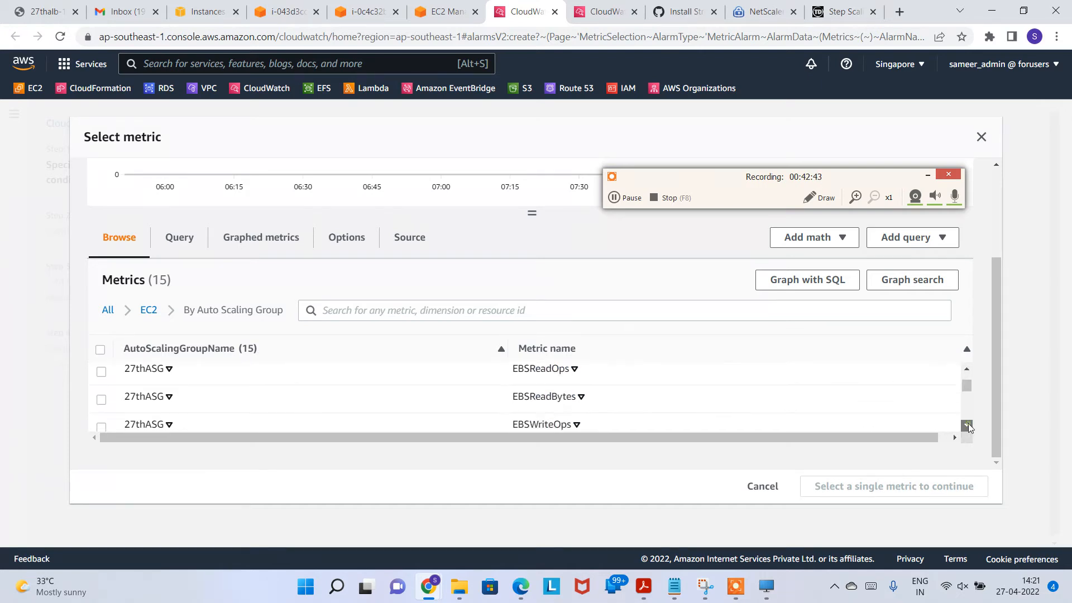
click(966, 368)
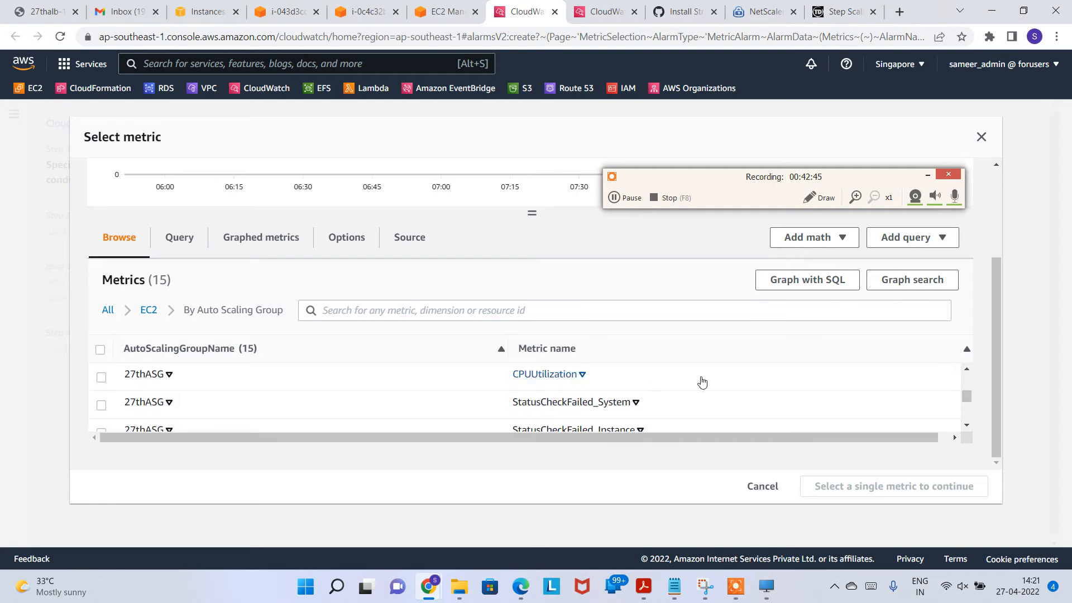
click(600, 310)
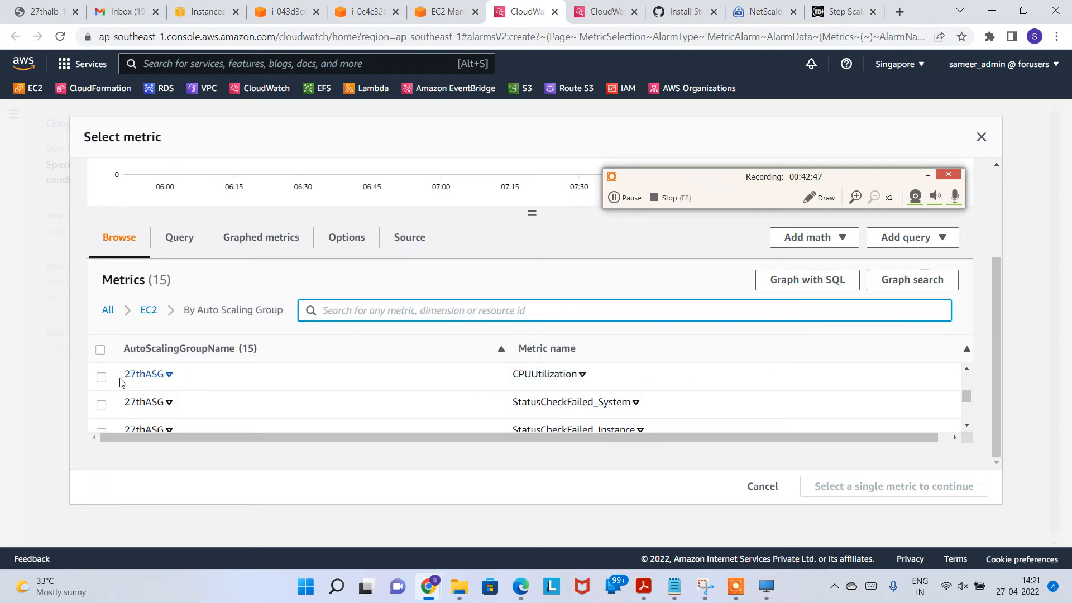
click(101, 377)
click(899, 491)
Step: Set a 1-minute period with a Lower than 50 threshold, then continue to actions
scroll(586, 349, down, 2)
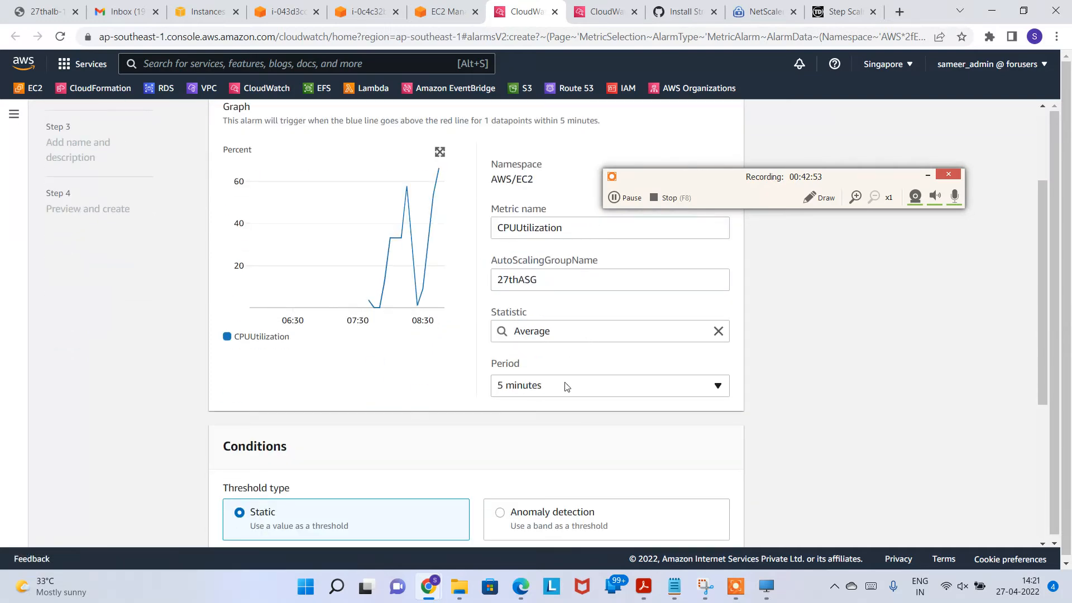
click(612, 385)
click(512, 230)
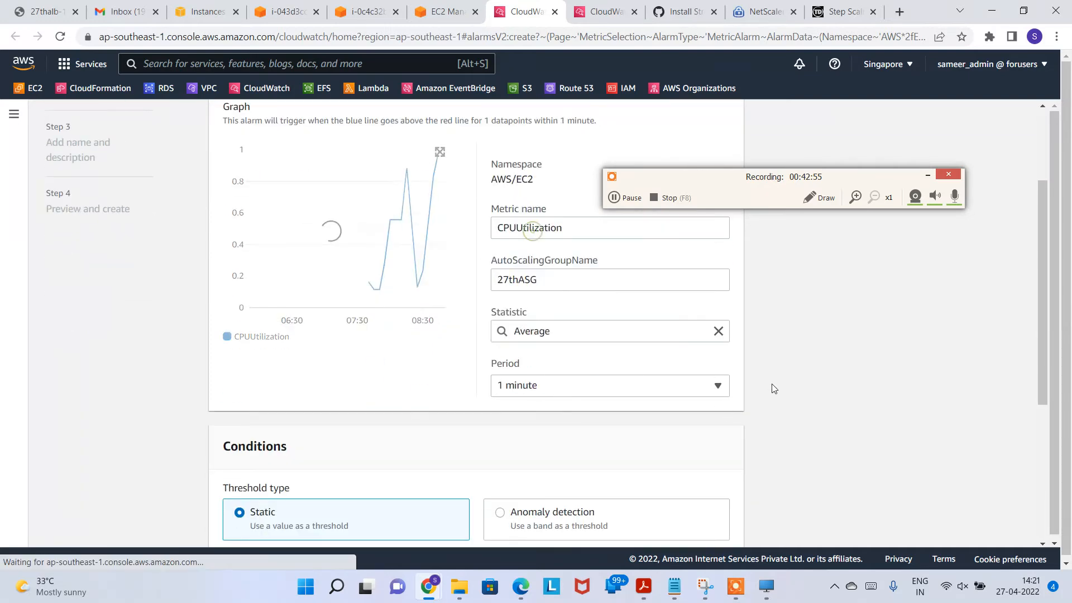
scroll(296, 408, down, 2)
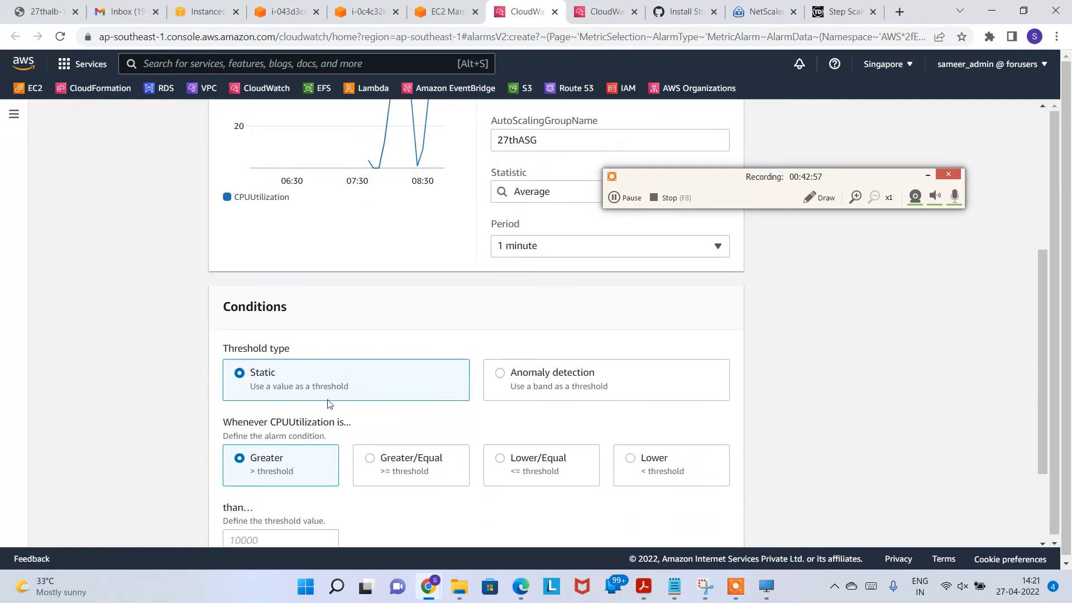
click(640, 461)
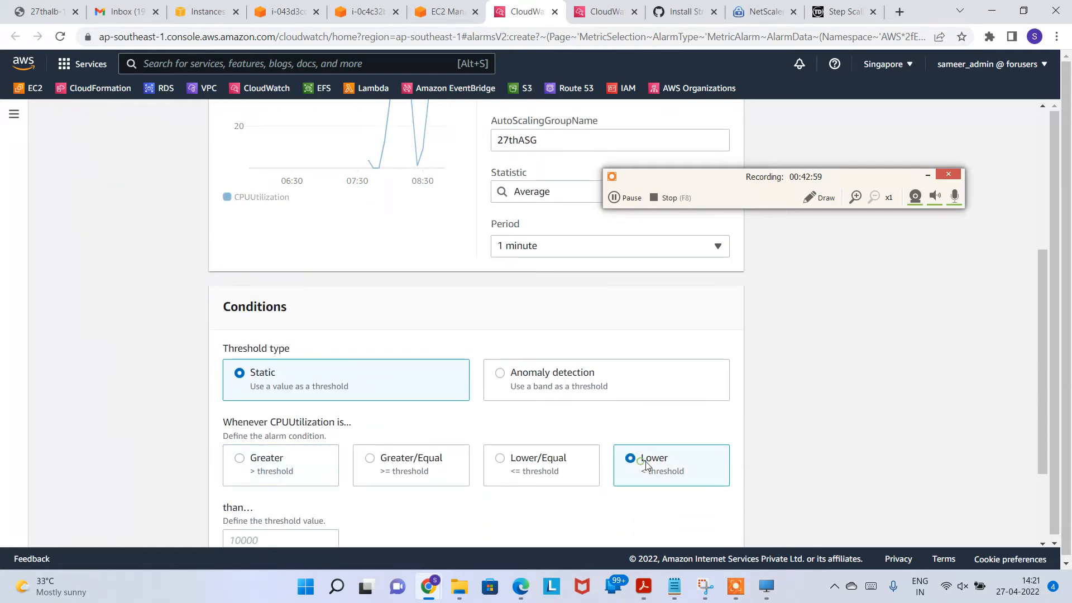
scroll(642, 461, down, 2)
click(254, 411)
text(5)
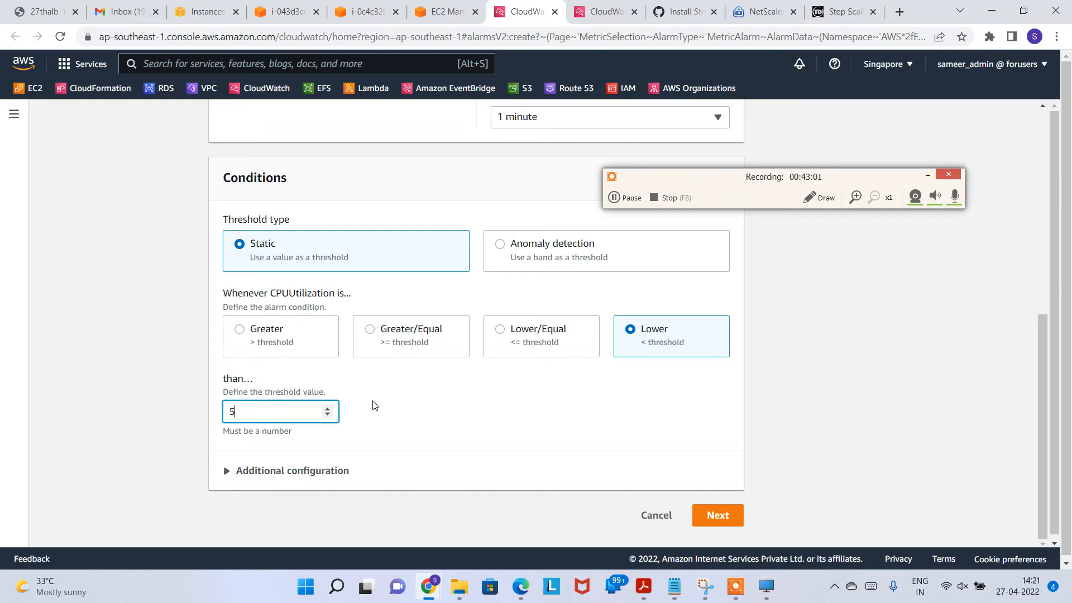
text(0)
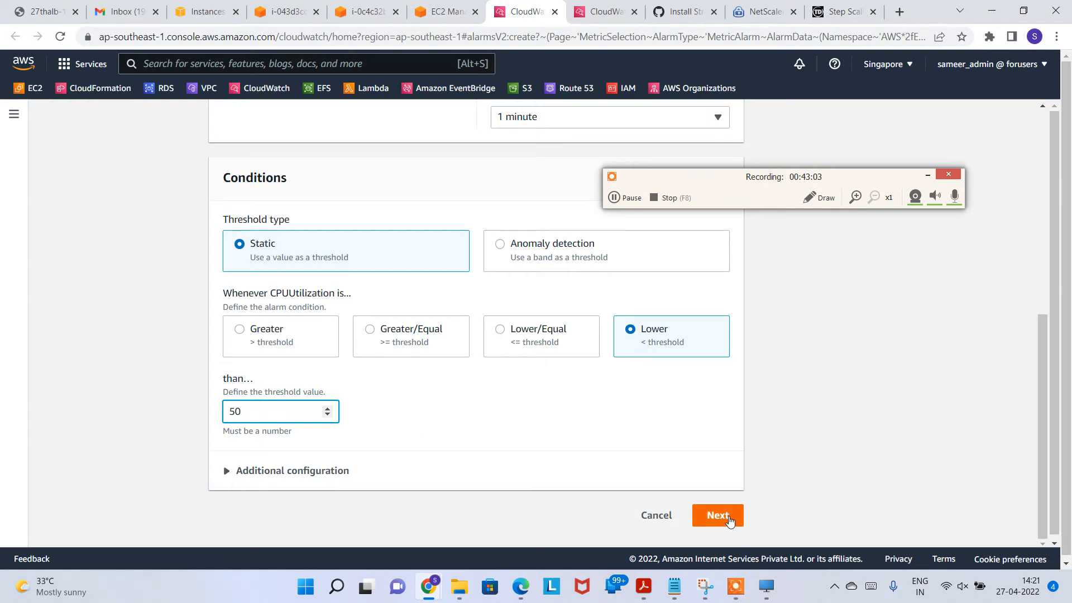
click(718, 516)
scroll(366, 419, down, 2)
Step: Send the in-alarm notification to the 27thgmailnotif topic
click(319, 326)
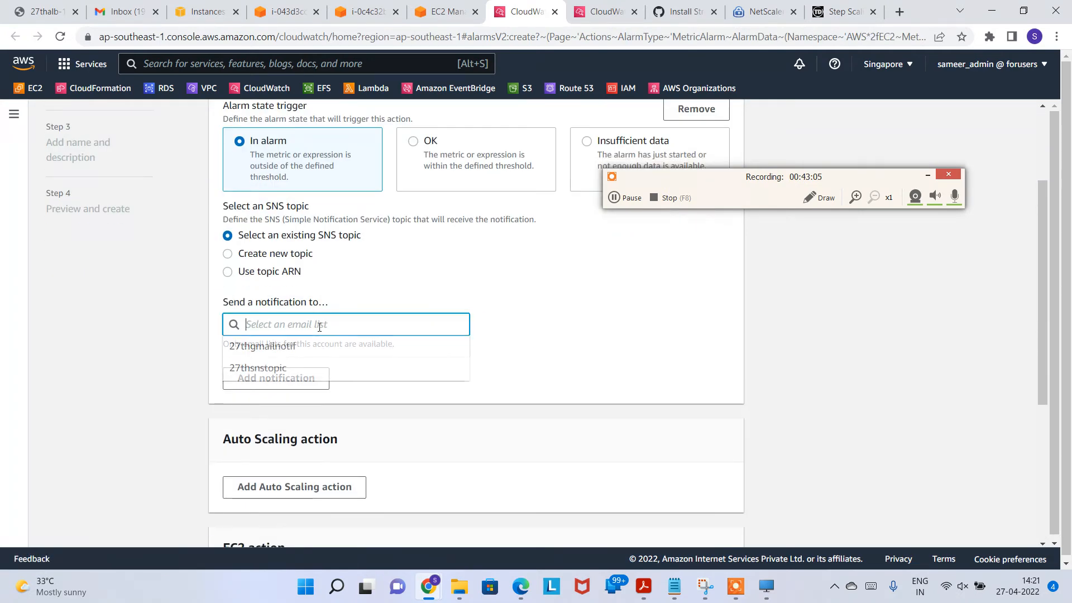
click(317, 348)
scroll(565, 395, down, 3)
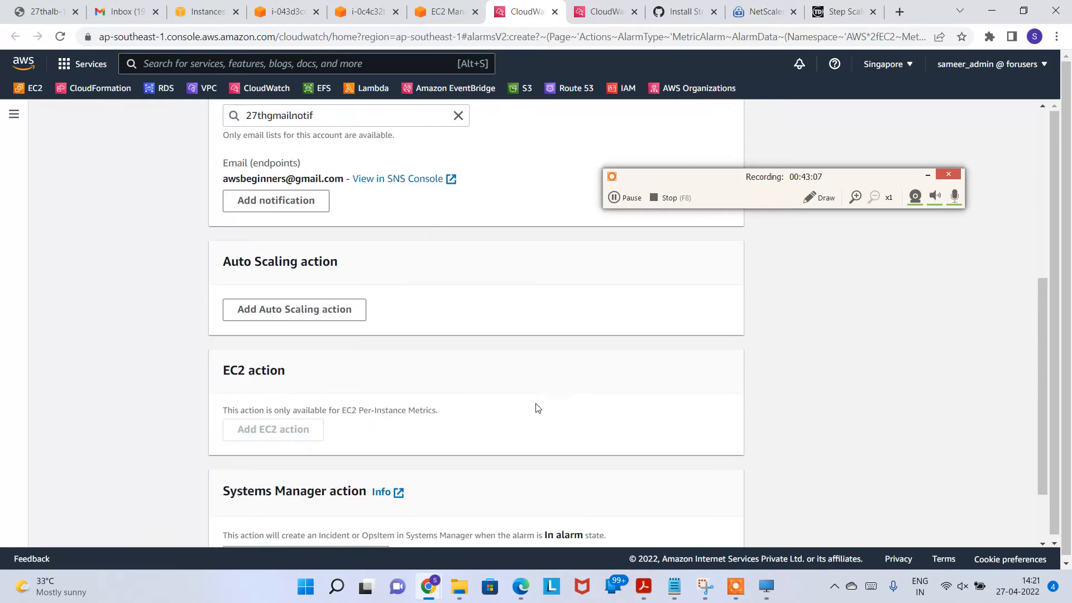
scroll(494, 380, down, 2)
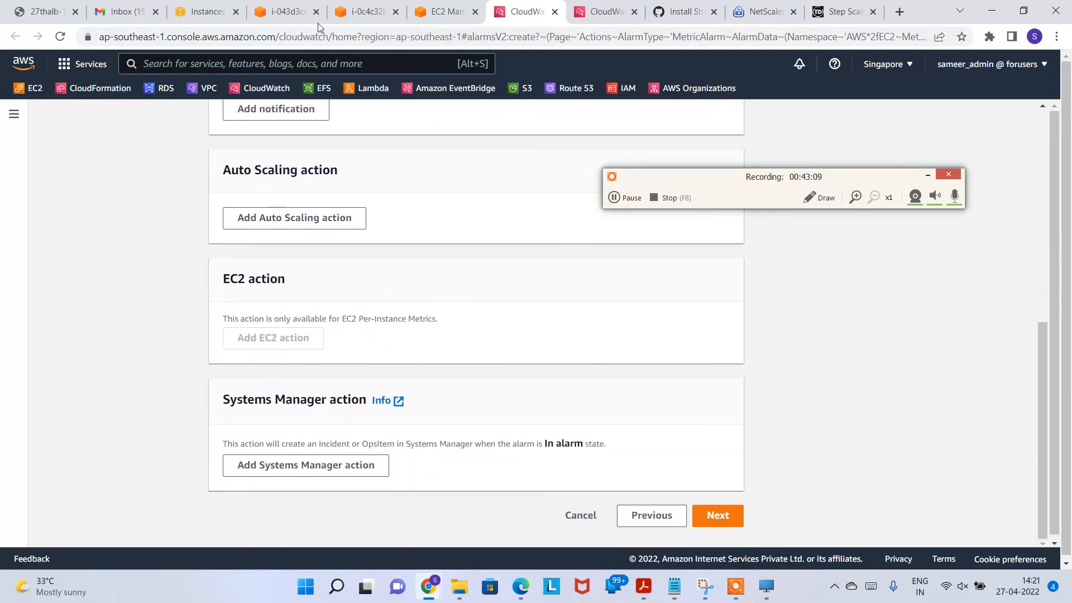
Step: Glance at the Gmail inbox and existing alarms, then continue to the alarm naming step
click(122, 11)
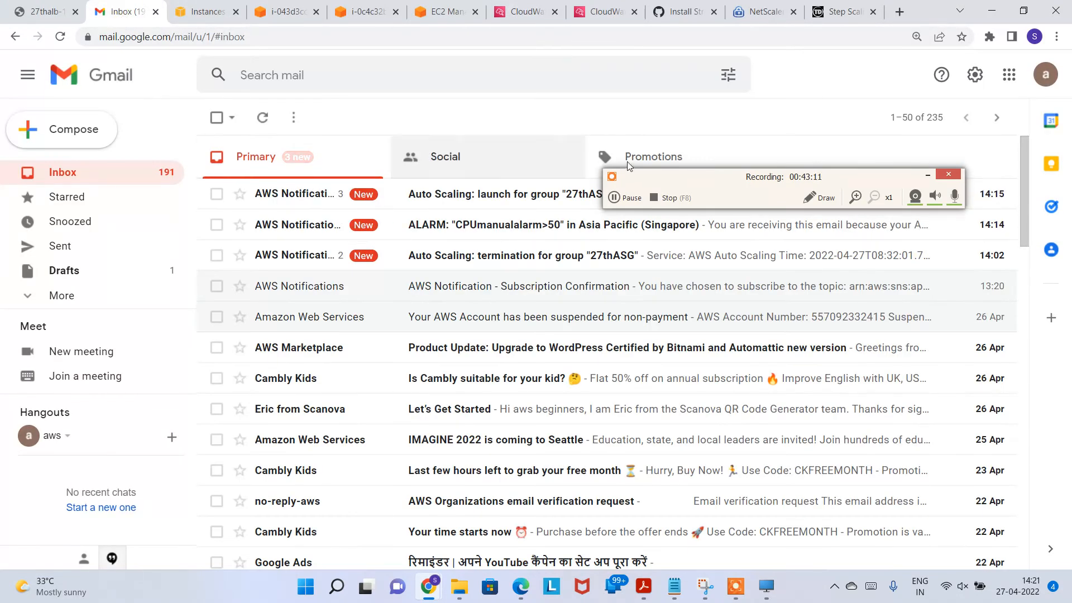
click(927, 176)
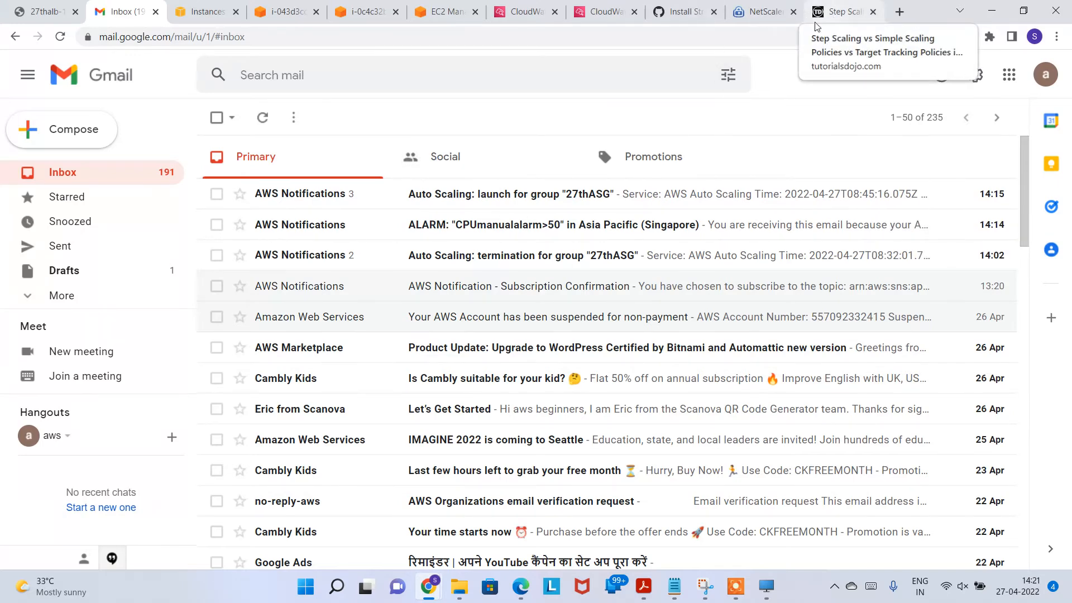
click(575, 12)
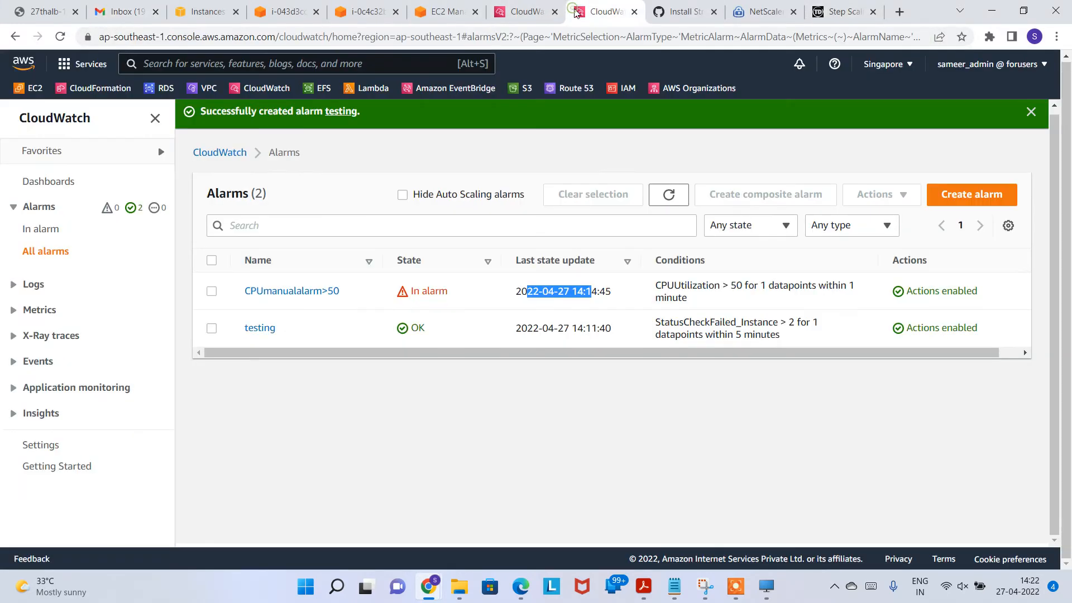
click(526, 17)
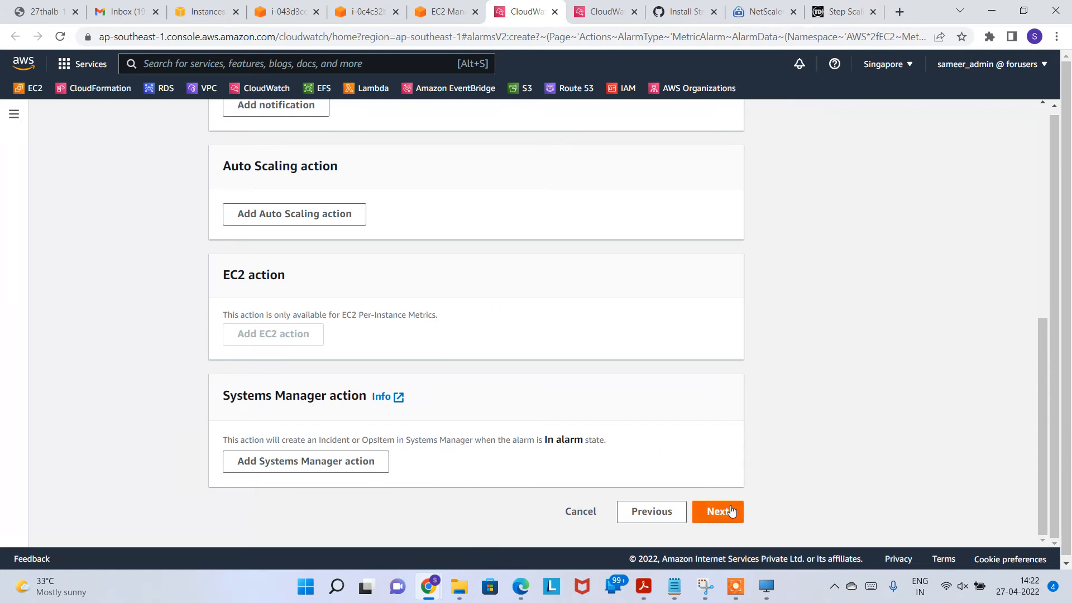
click(717, 514)
Step: Name the alarm ManualLessthan50 and paste the same text as its description
click(397, 263)
text(Les)
key(BackSpace)
key(BackSpace)
key(BackSpace)
text(MauualLessthan50)
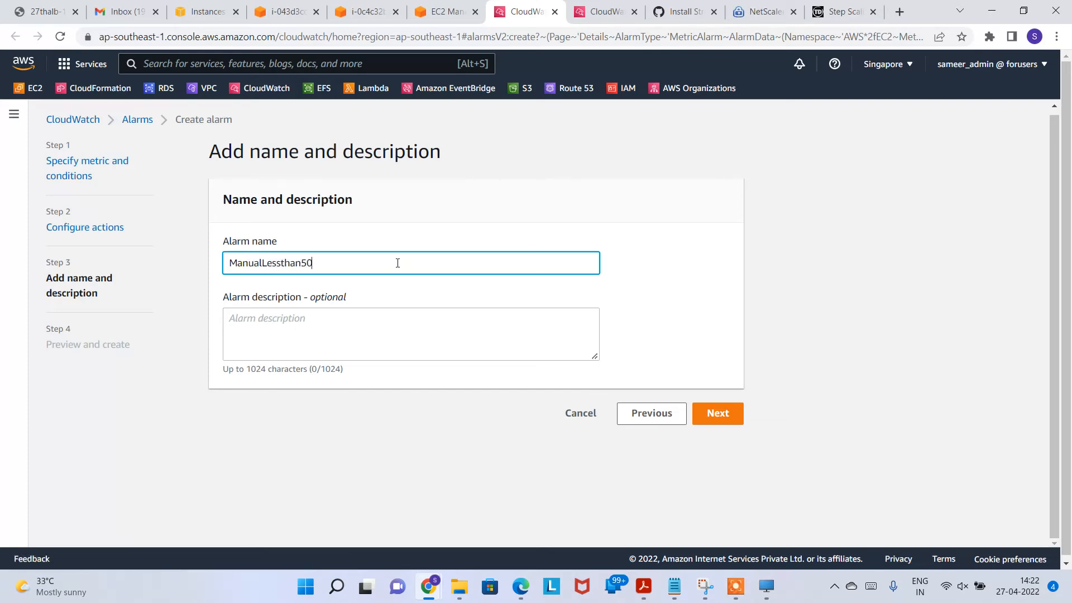
double_click(393, 259)
key(ctrl+c)
click(225, 320)
key(ctrl+v)
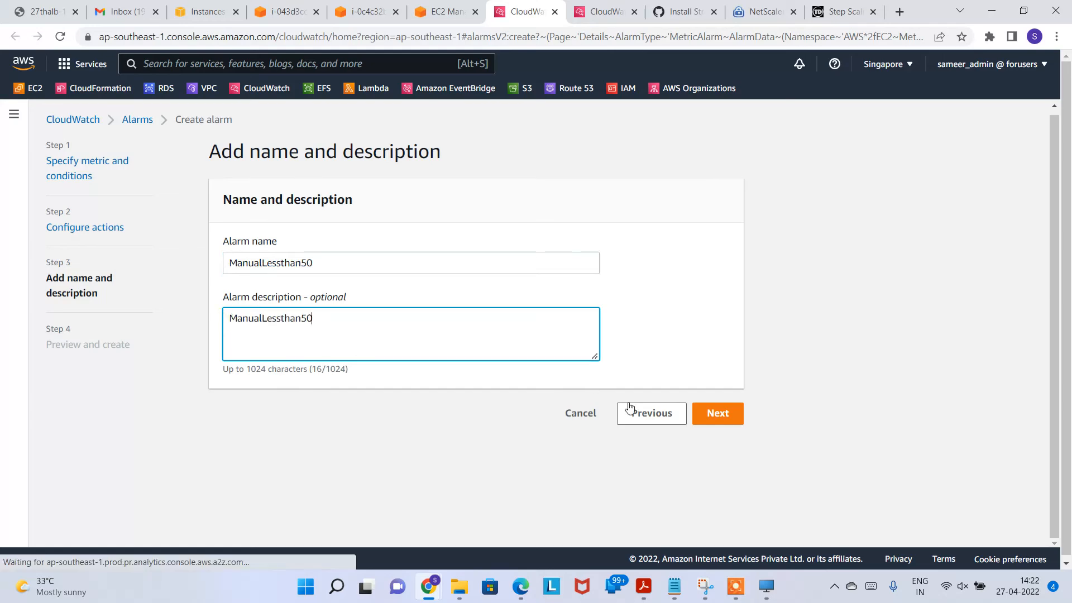
Step: Review the alarm preview and create ManualLessthan50
click(718, 413)
scroll(701, 373, down, 1)
scroll(689, 371, down, 5)
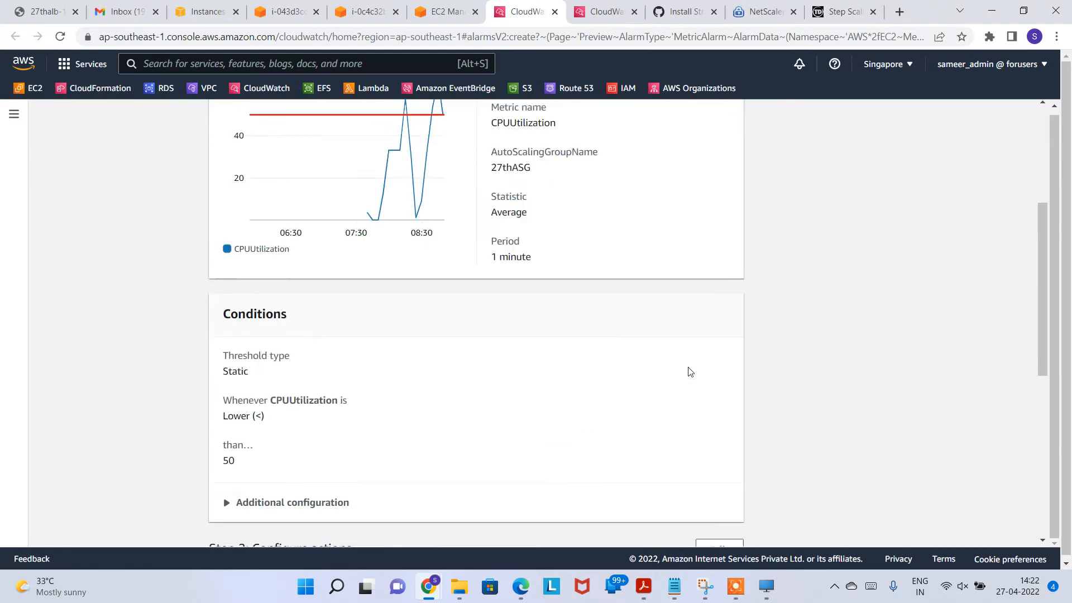
scroll(642, 374, up, 4)
scroll(618, 375, down, 10)
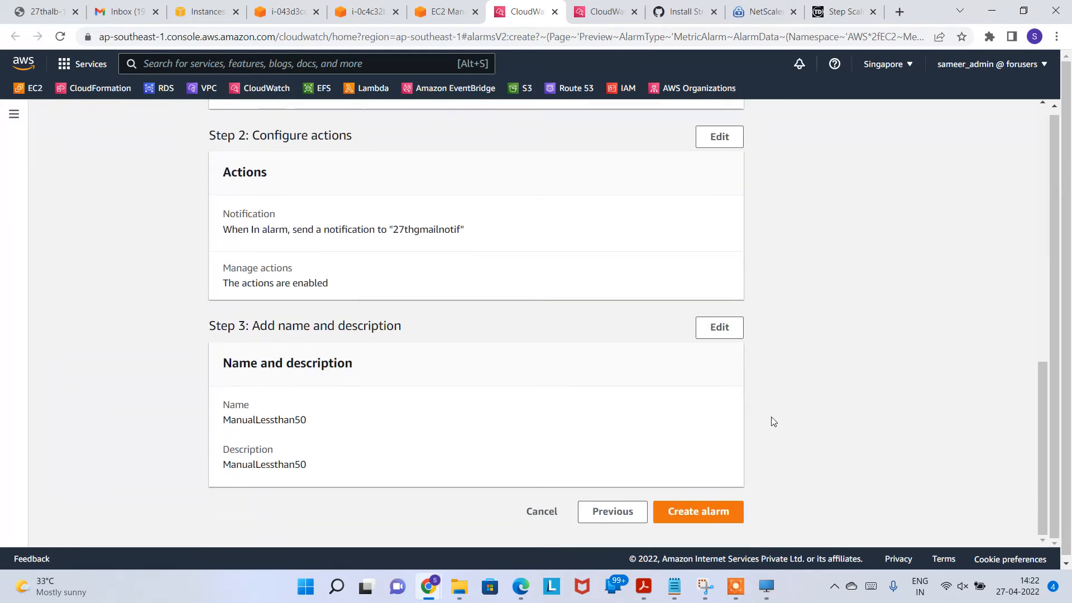
click(725, 509)
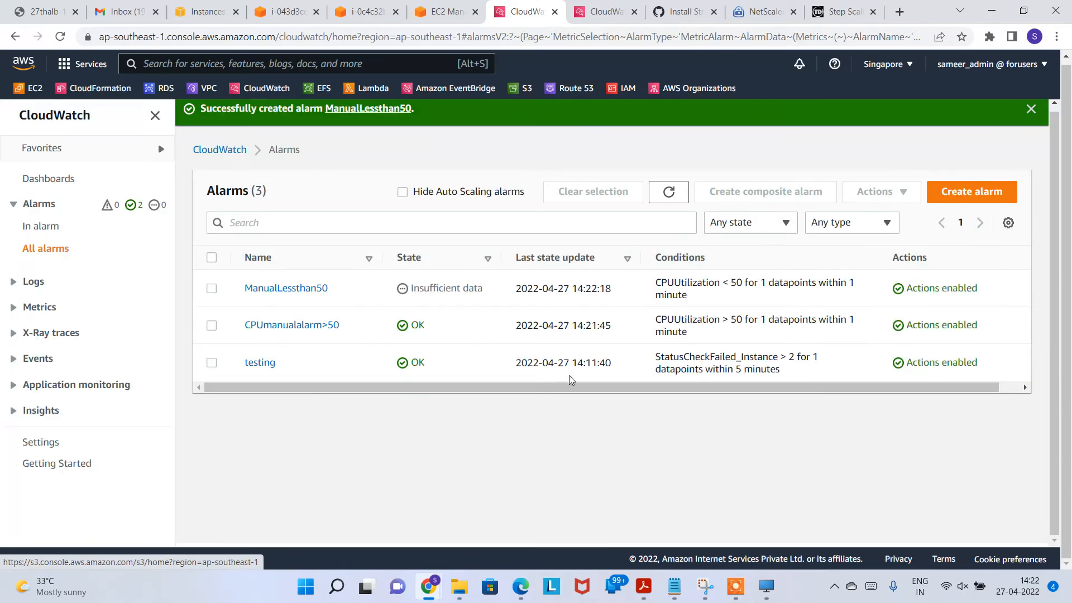
drag(343, 302, 235, 300)
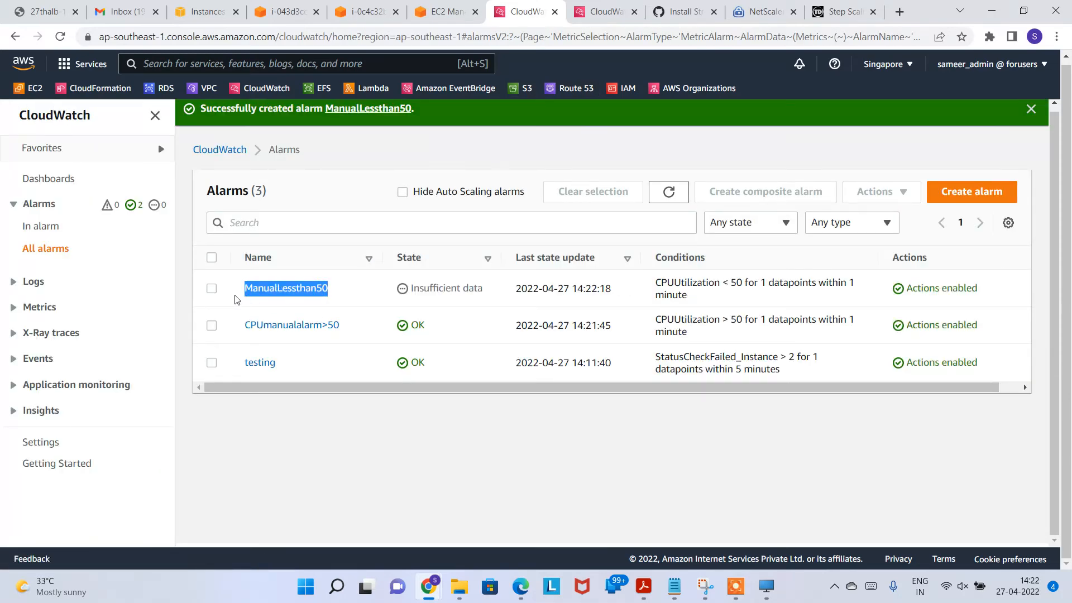
Step: Back in the scaling policy form, refresh the alarm list and pick ManualLessthan50 as the trigger
click(449, 11)
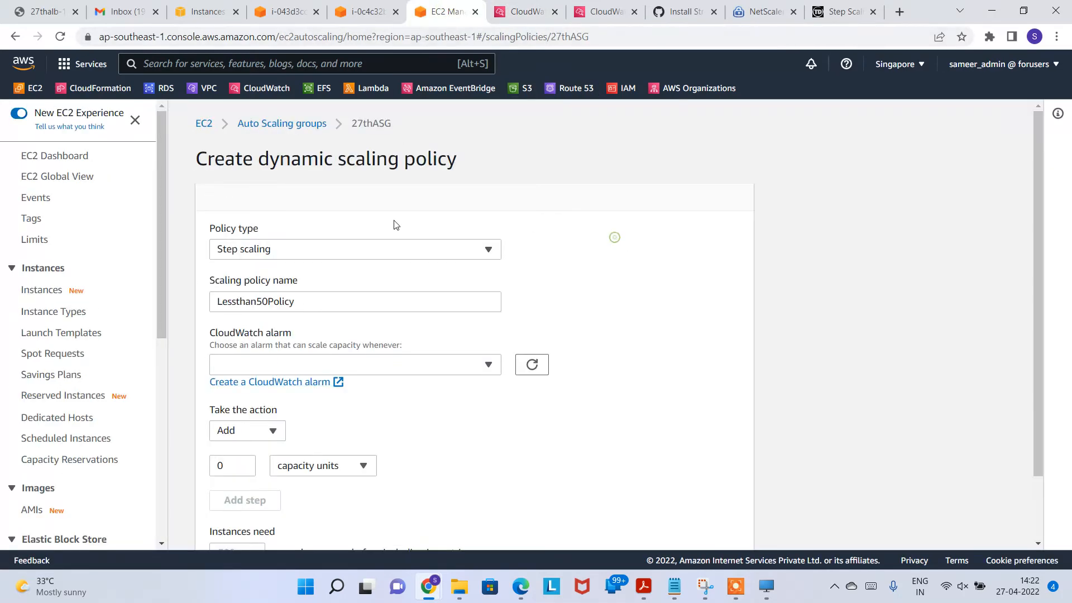
click(519, 357)
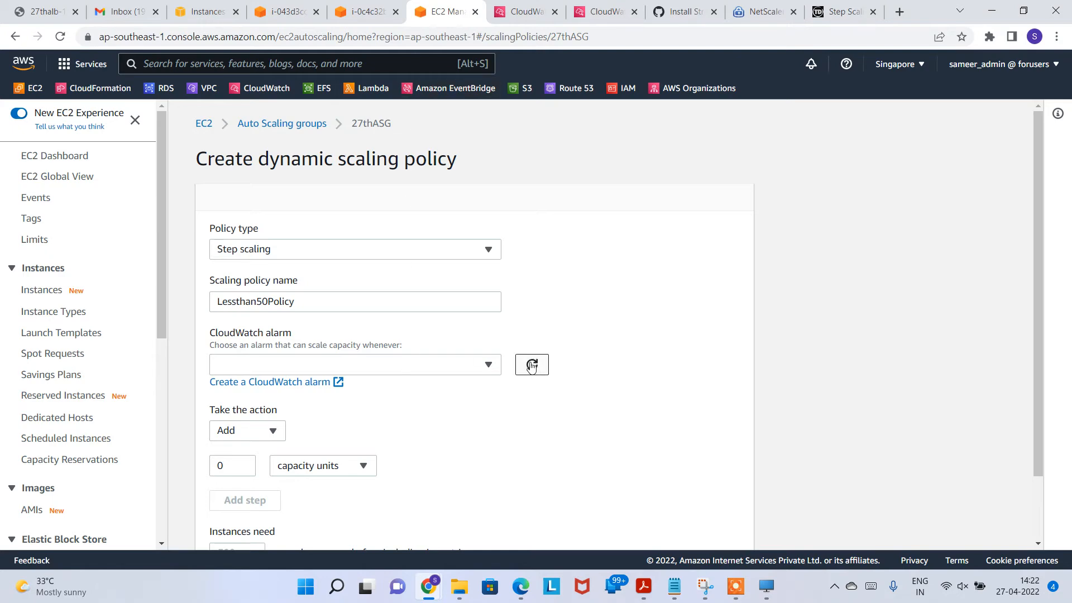
click(480, 364)
click(341, 428)
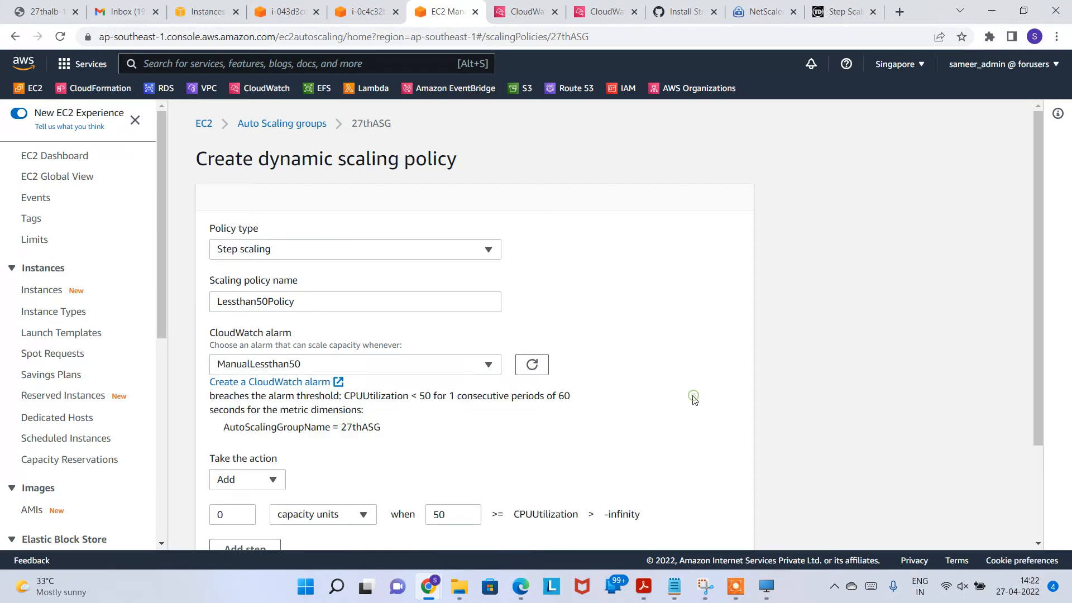
Step: Make the step remove 2 capacity units below the 50 threshold and create Lessthan50Policy
scroll(692, 399, down, 2)
click(274, 356)
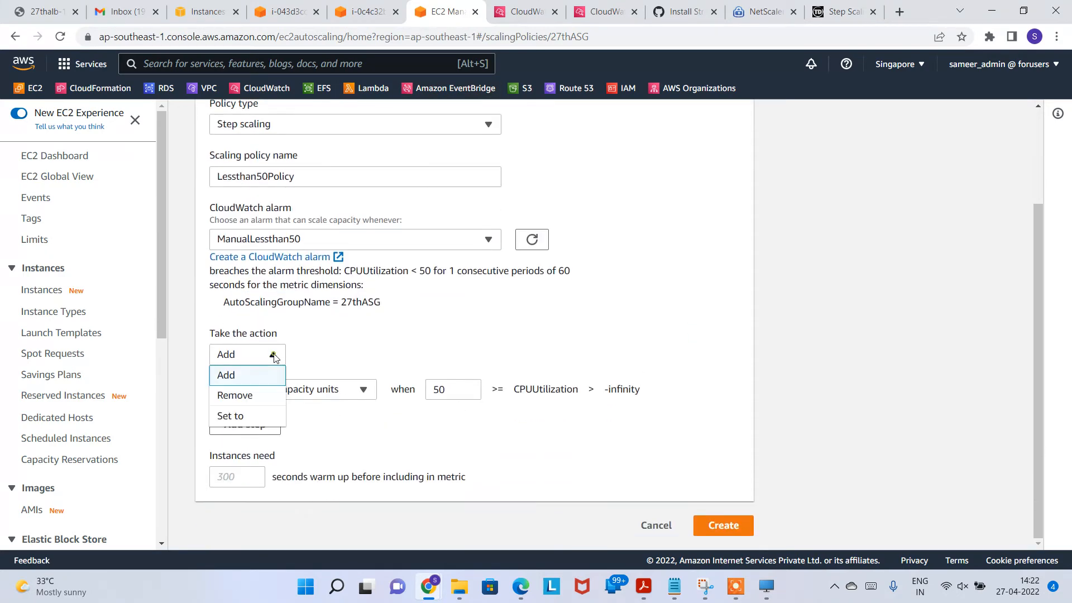
click(259, 401)
click(241, 442)
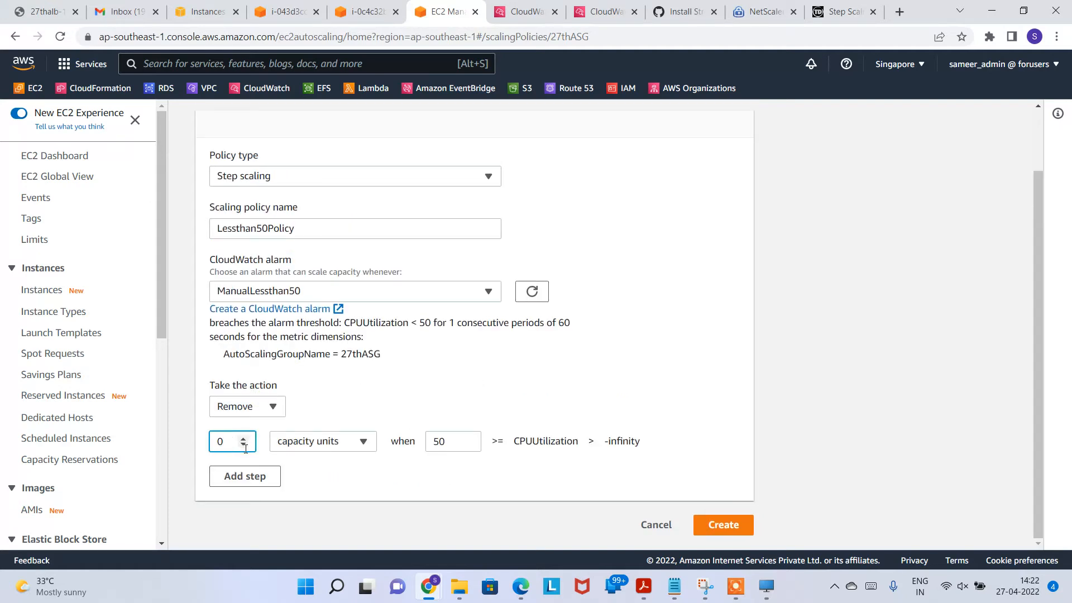
click(383, 471)
double_click(455, 440)
click(407, 485)
click(700, 528)
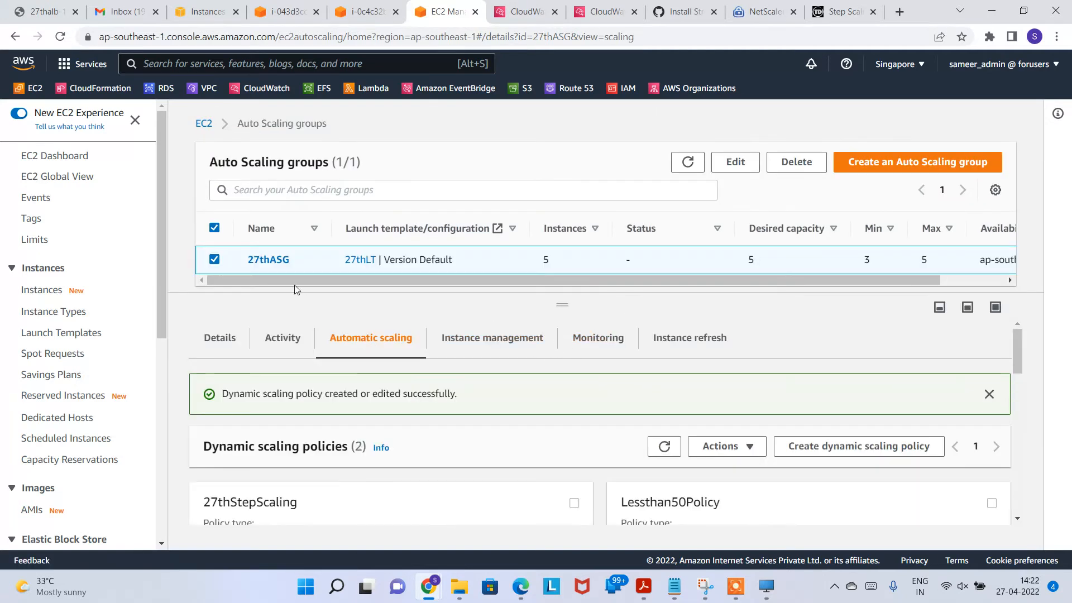
Step: Review both dynamic policy cards, then switch to the first web server's stress terminal
scroll(410, 374, down, 4)
scroll(603, 416, up, 3)
scroll(610, 427, down, 1)
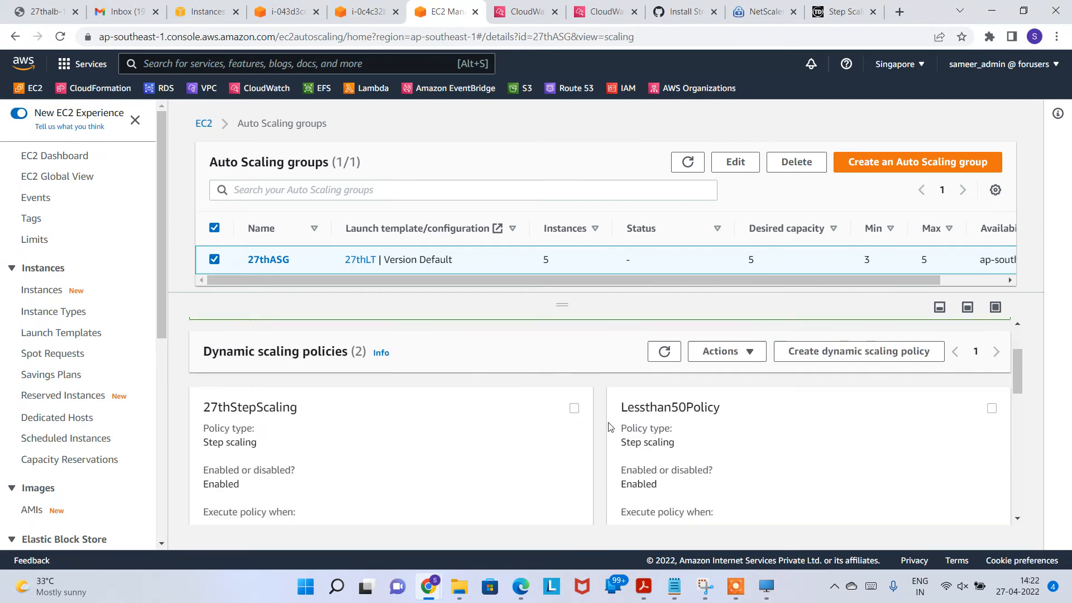
scroll(593, 421, up, 3)
scroll(337, 390, down, 1)
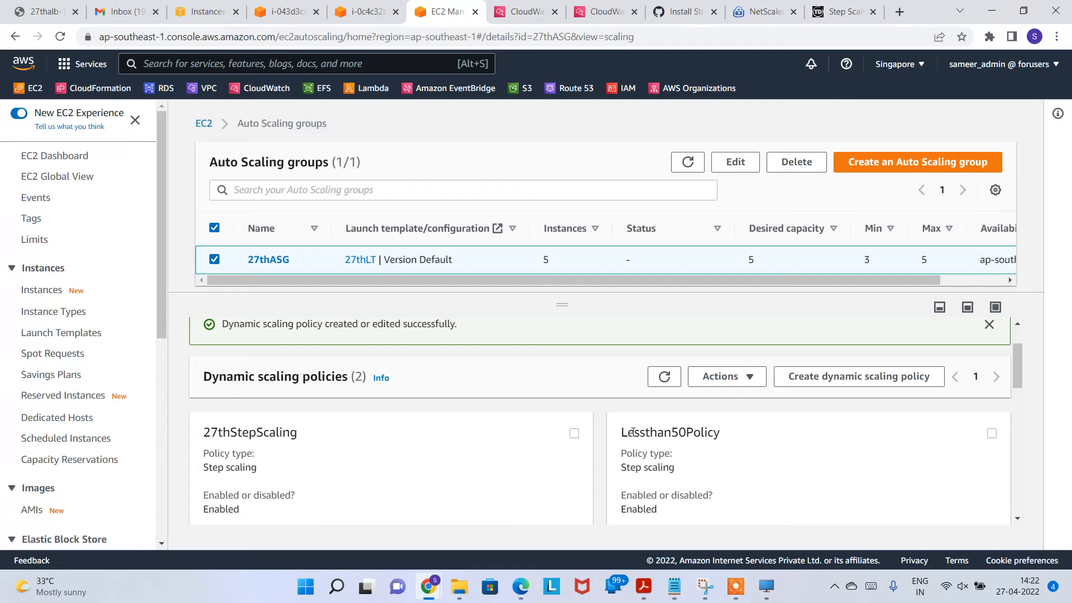
drag(633, 432, 740, 435)
drag(231, 435, 324, 438)
scroll(302, 446, down, 2)
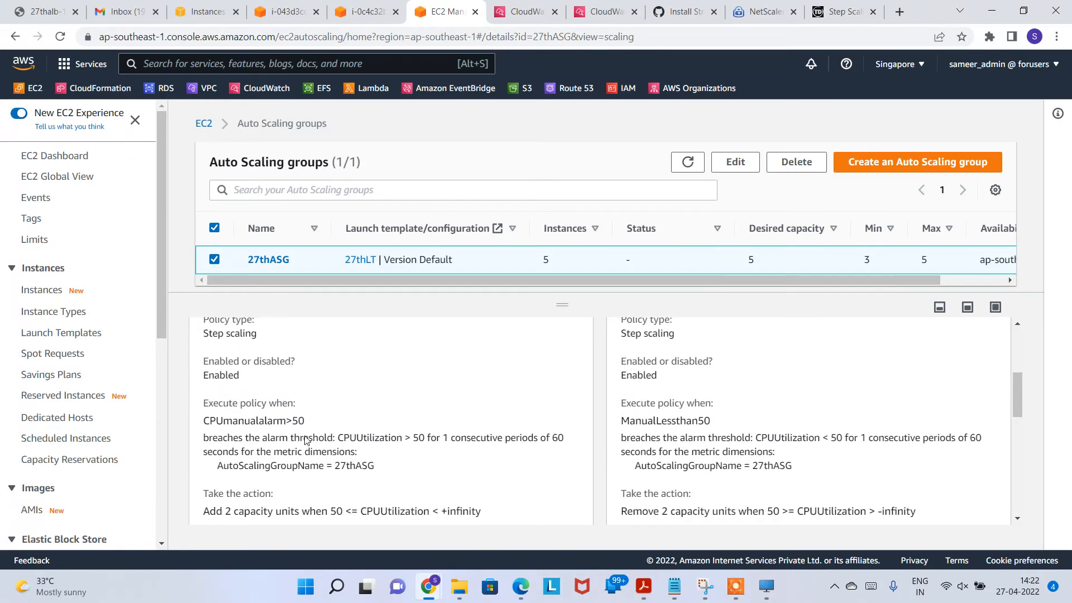
scroll(312, 438, up, 1)
scroll(437, 439, up, 2)
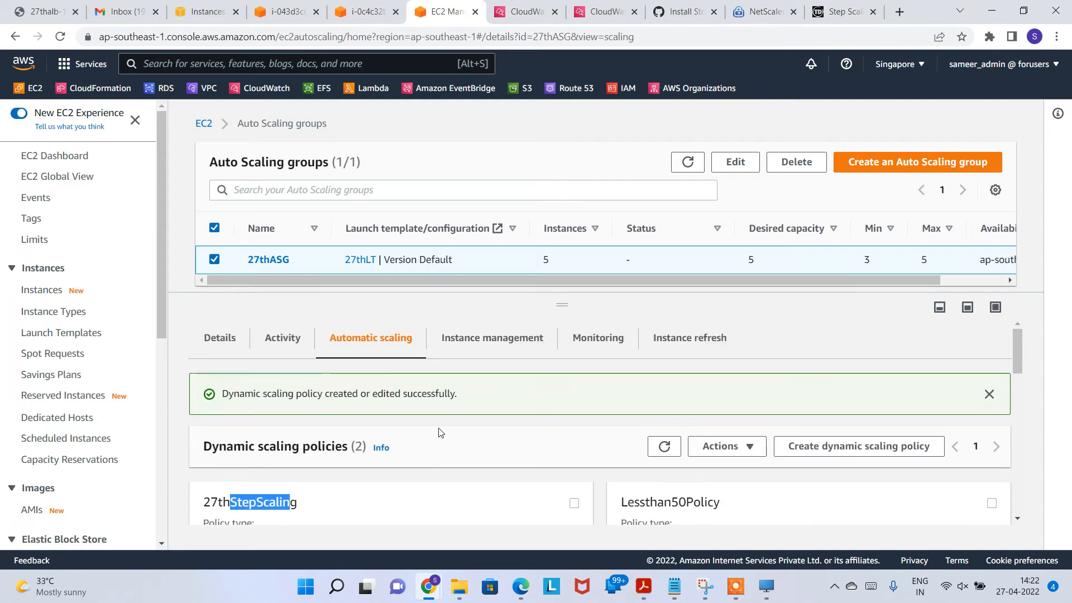
click(363, 17)
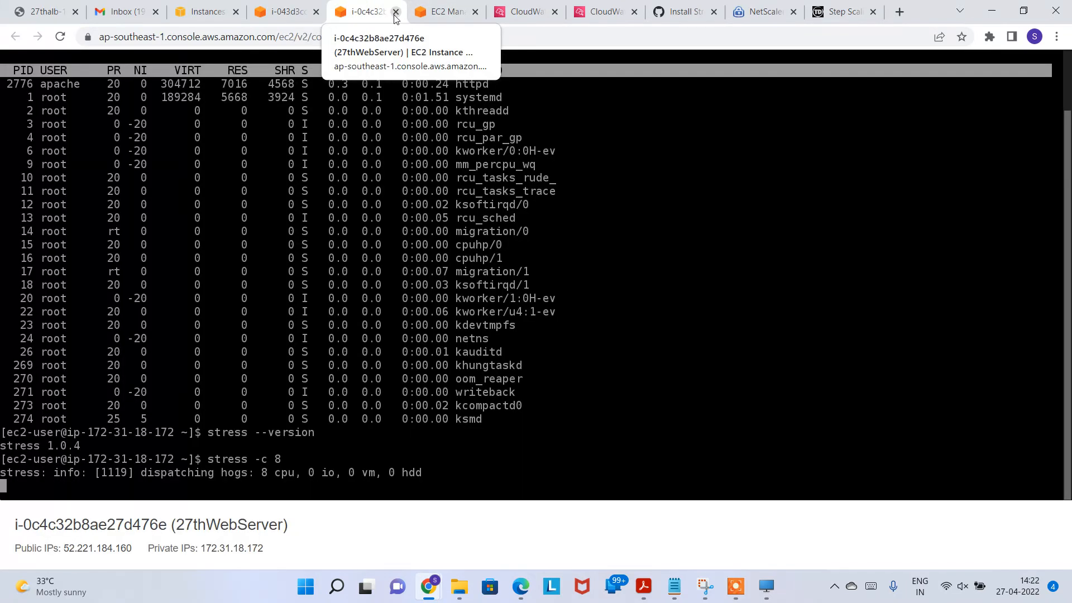
Step: Close both web servers' stress terminal sessions
click(396, 13)
click(290, 13)
click(315, 11)
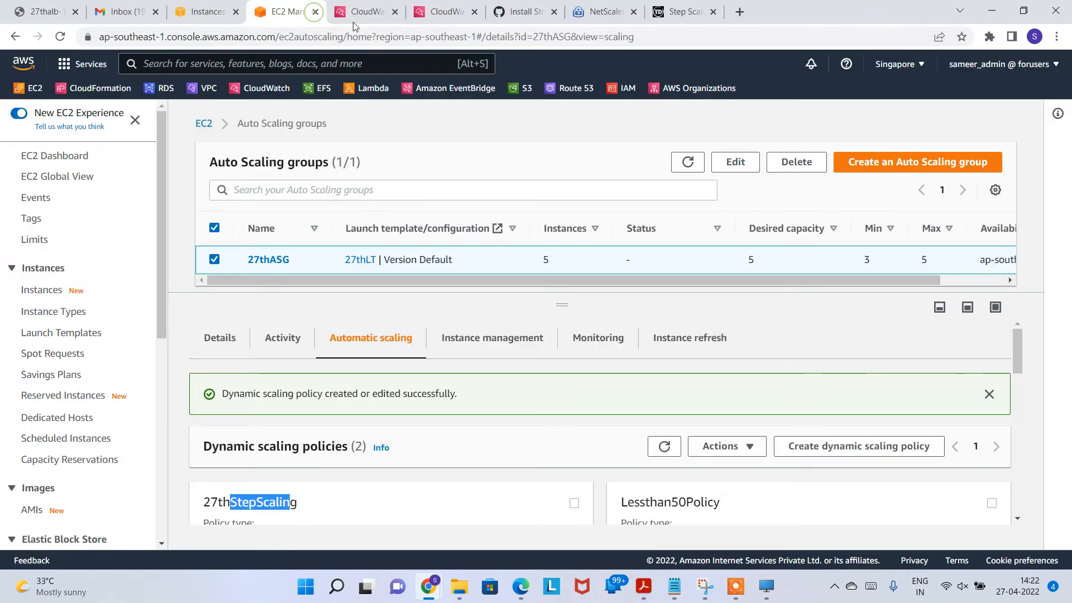
Step: Reboot the five running 27thWebServer instances and refresh the list until they show Running
click(205, 12)
click(589, 125)
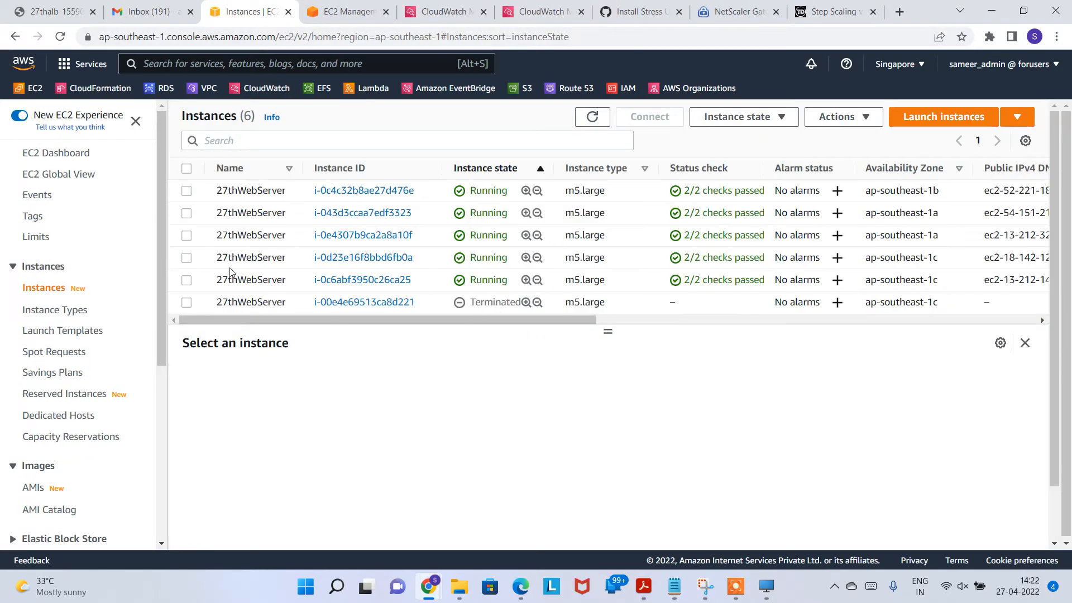
click(186, 192)
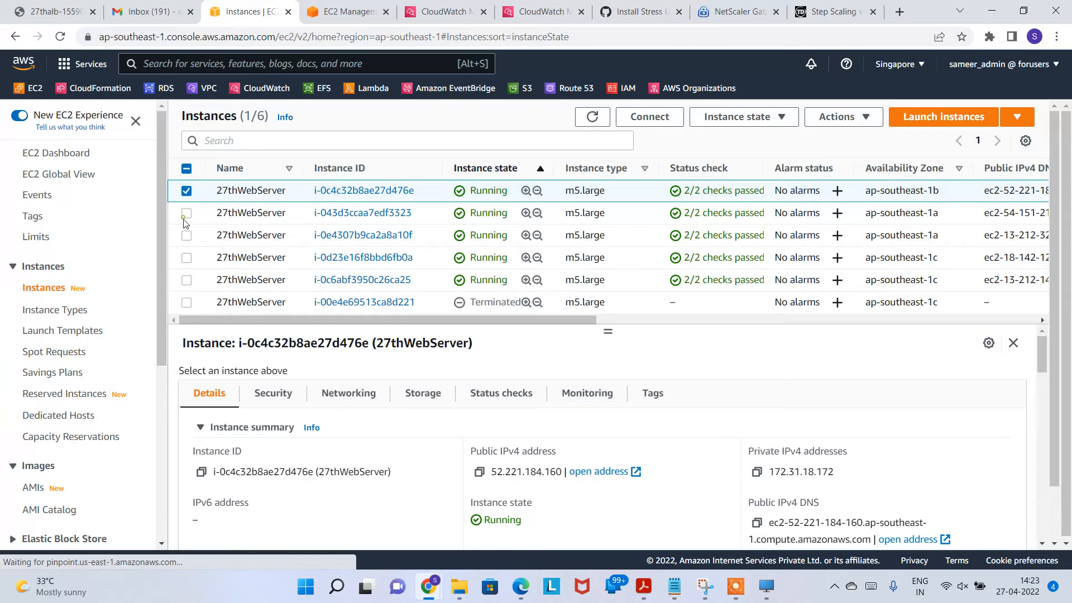
click(186, 214)
shift+click(188, 259)
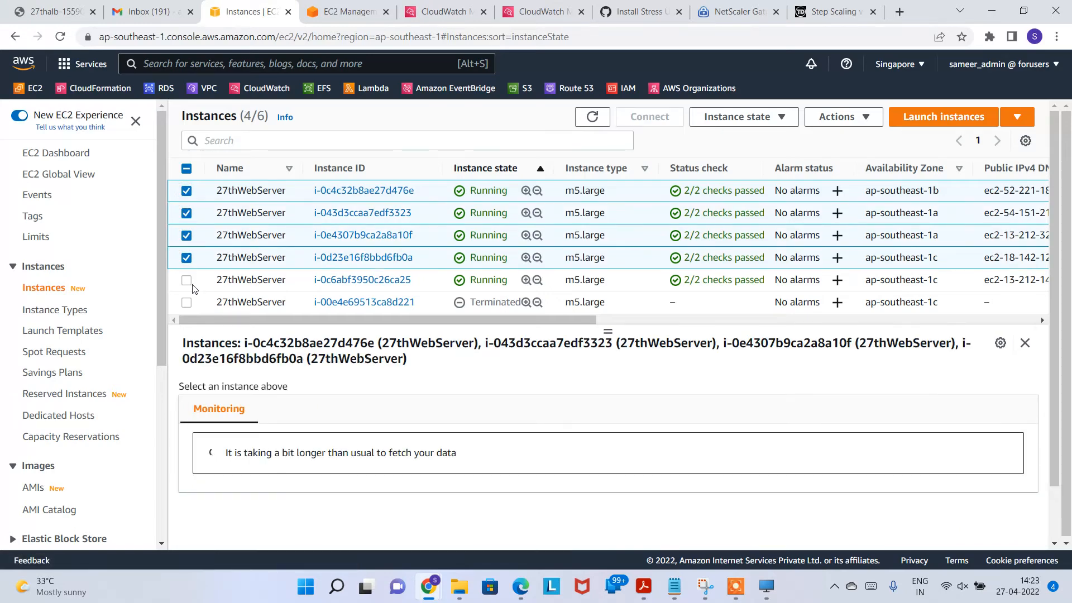
click(186, 279)
click(761, 116)
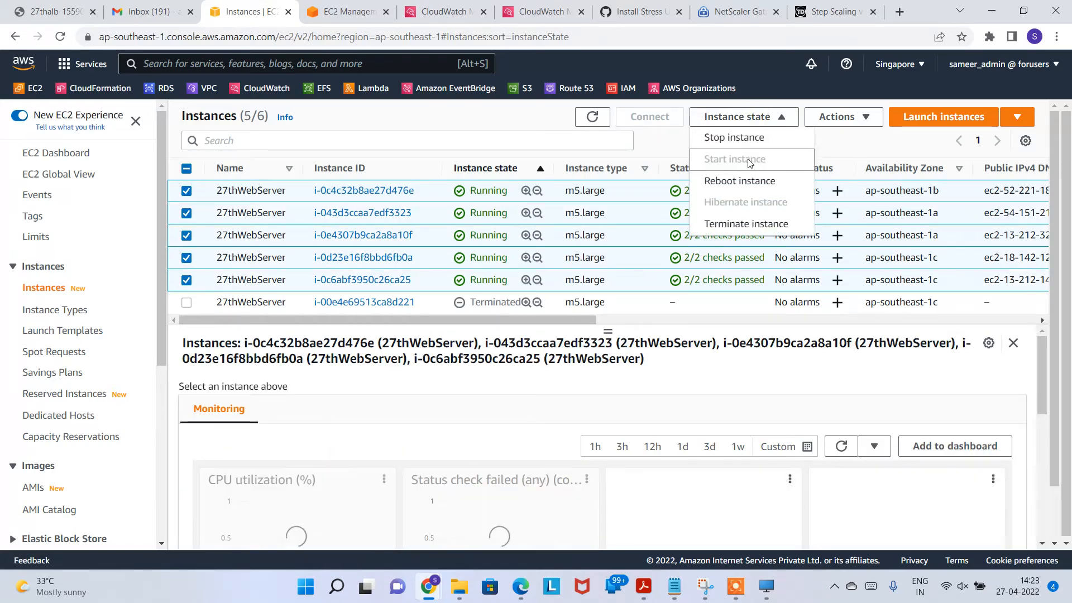
click(747, 180)
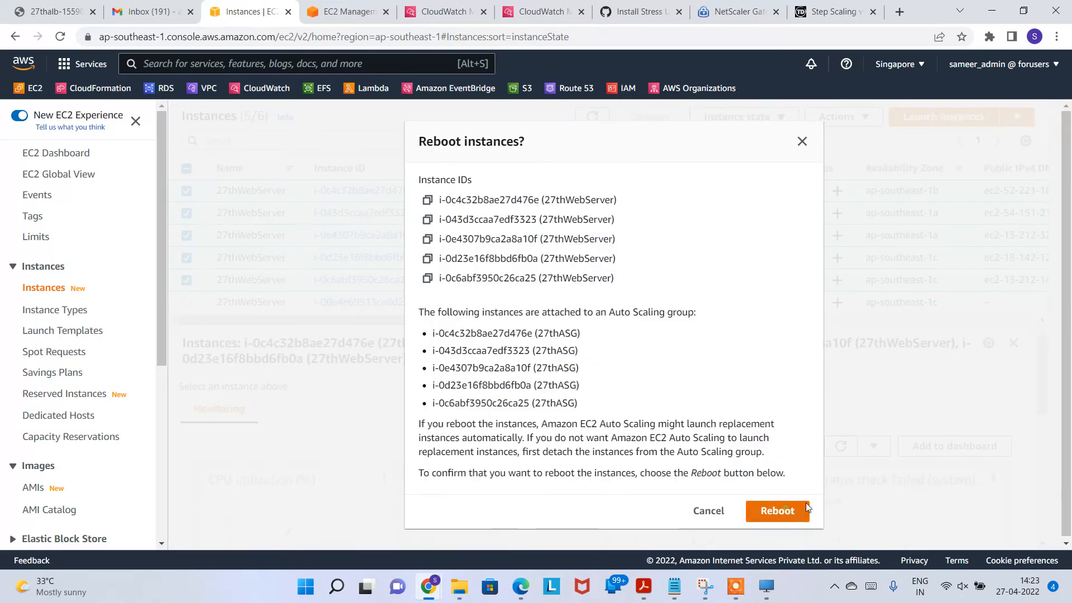
click(773, 509)
click(592, 152)
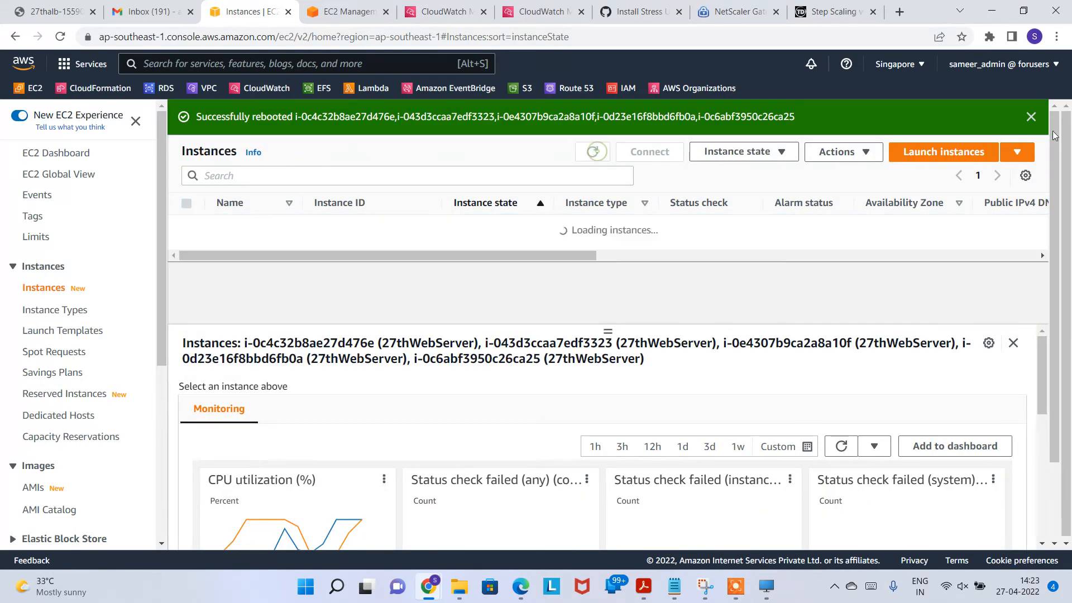
click(1031, 116)
click(593, 116)
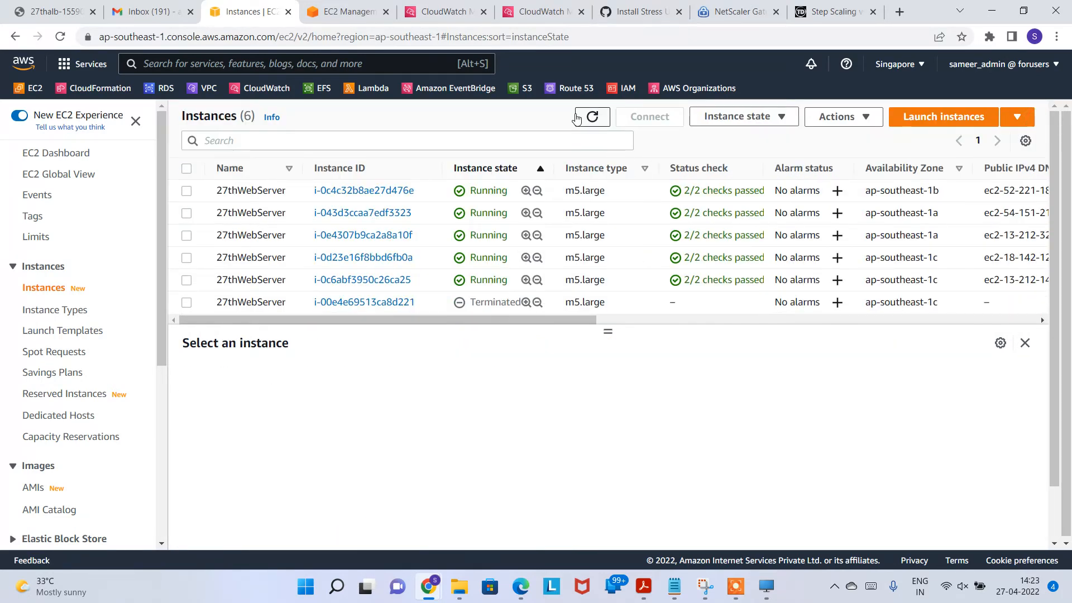
Step: Review 27thASG details (desired 5, minimum 3, maximum 5) and recheck the instance list
click(349, 12)
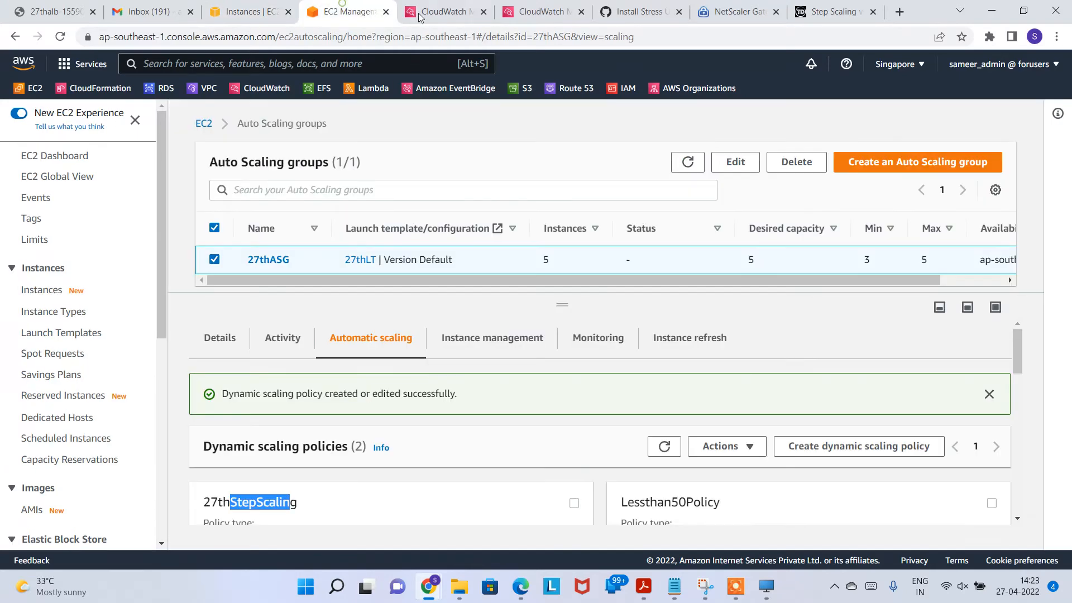
scroll(350, 357, down, 1)
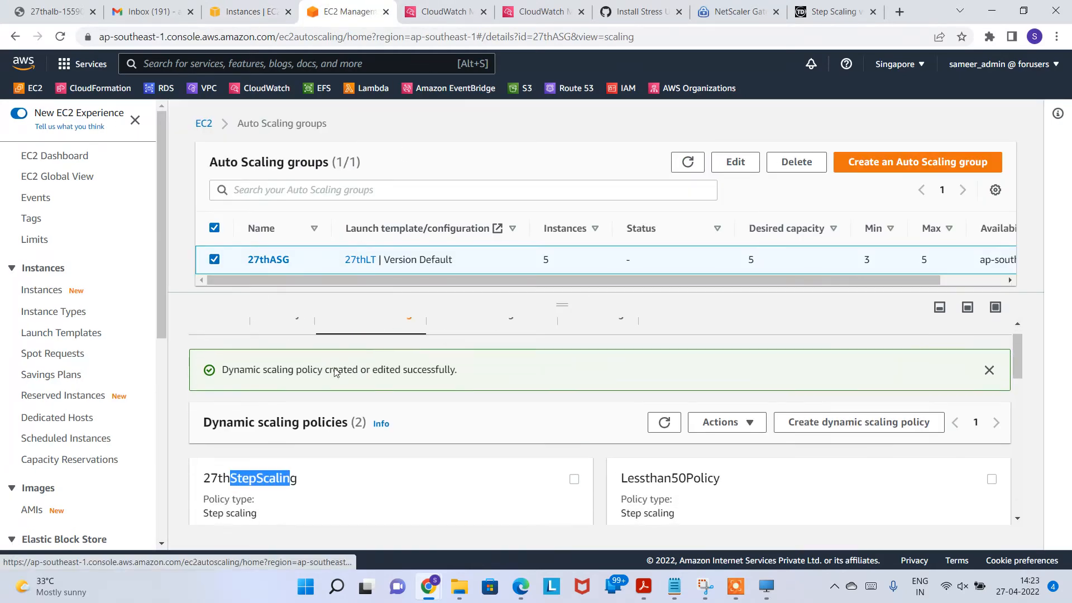
scroll(305, 359, up, 1)
click(233, 348)
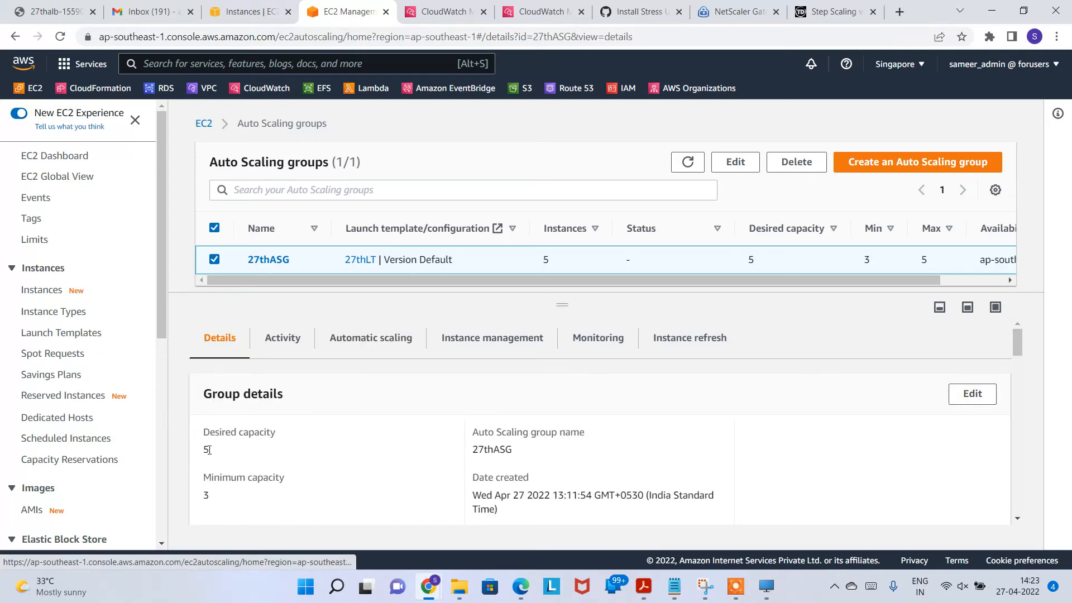
scroll(334, 447, down, 1)
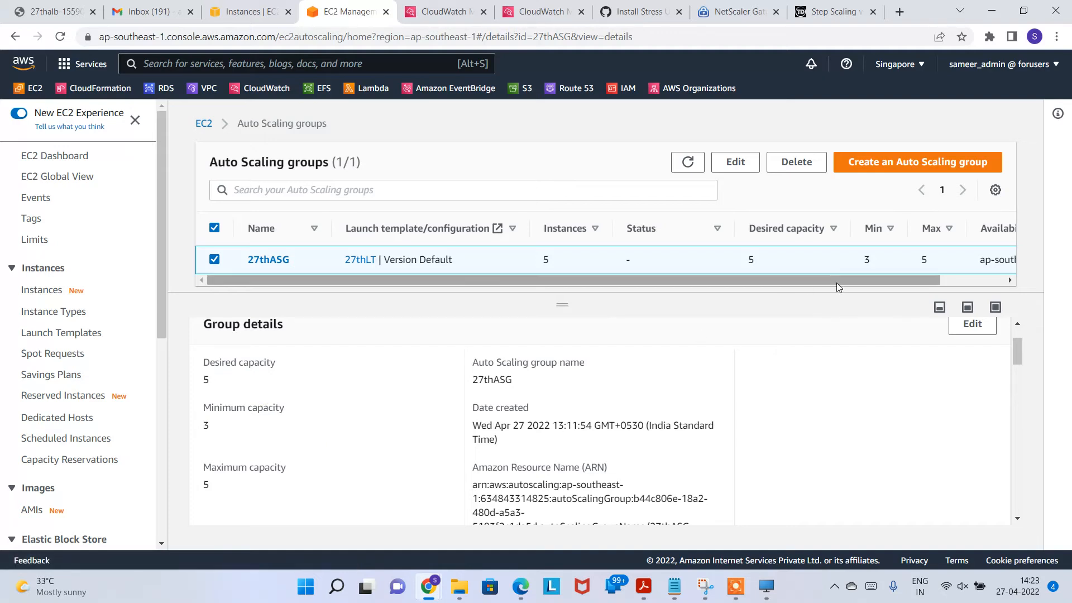
click(700, 162)
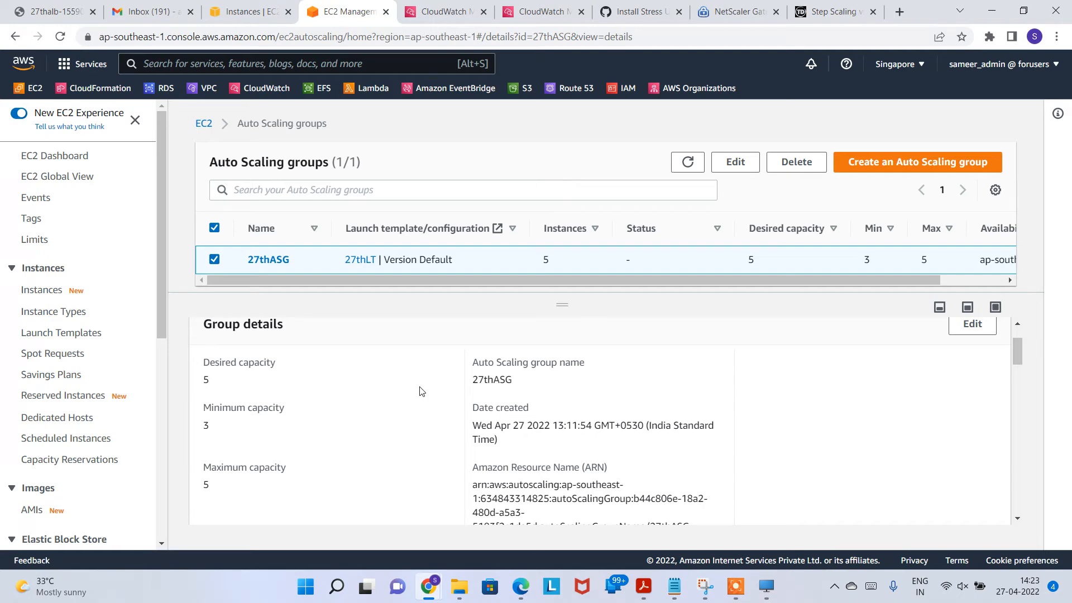
click(242, 16)
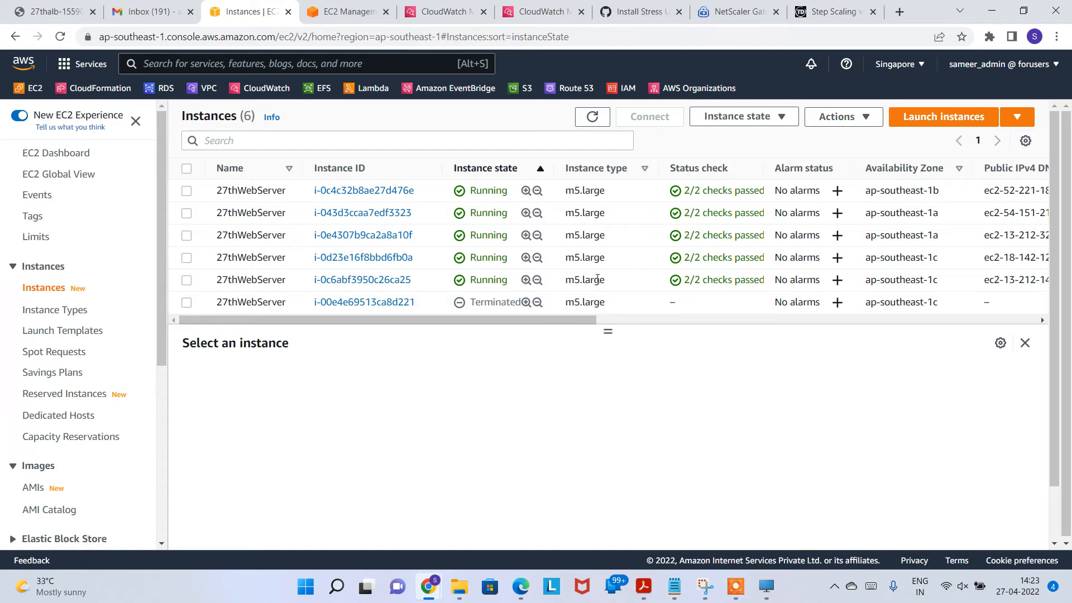
click(593, 116)
click(320, 14)
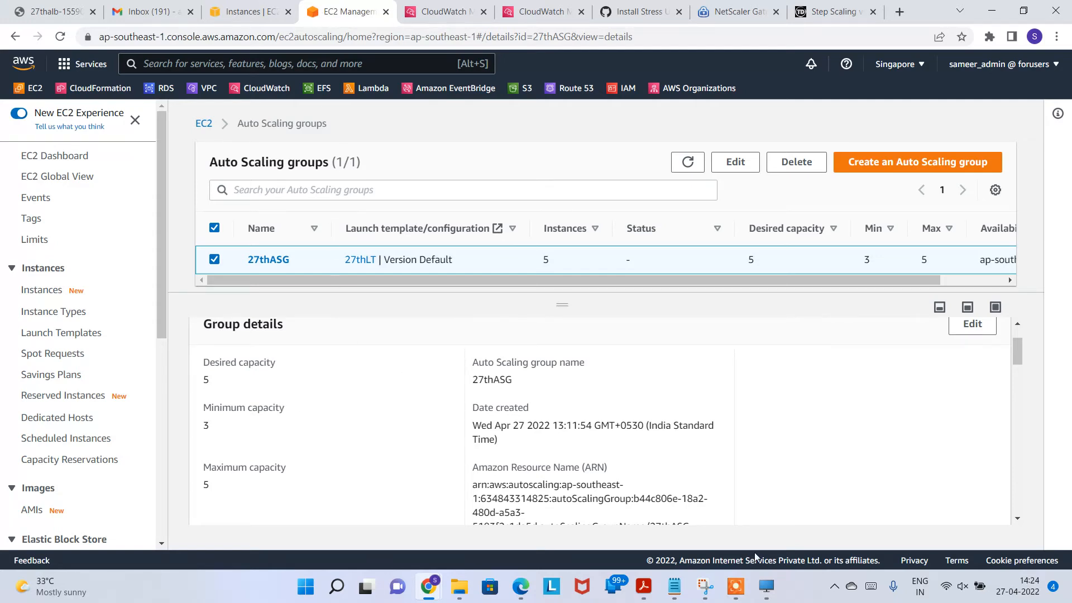
click(736, 586)
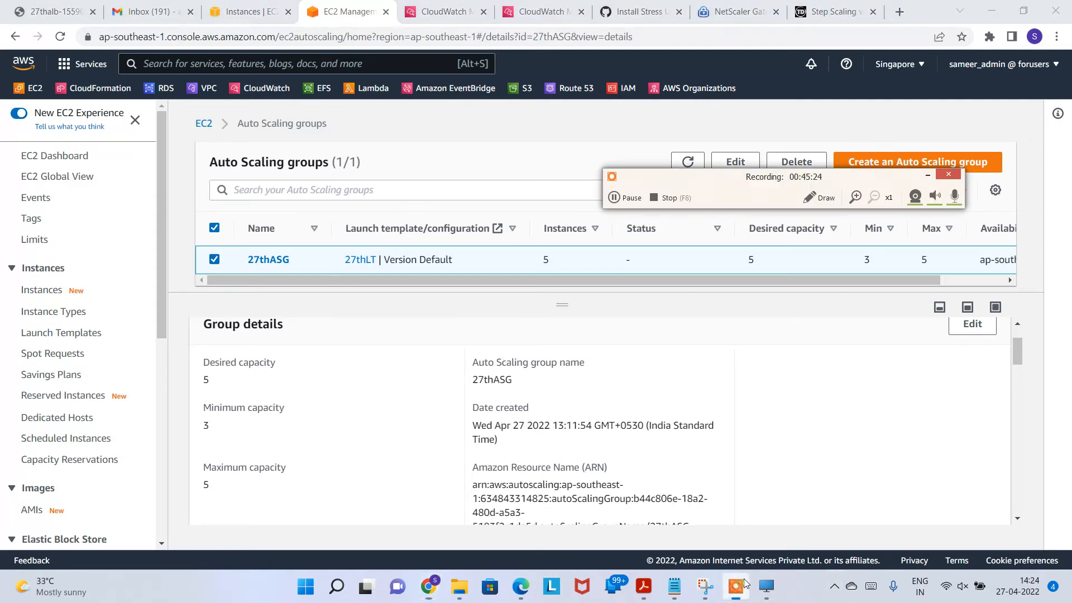
Step: Check the Instance state column: three 27thWebServer instances Running, three Terminated
click(629, 199)
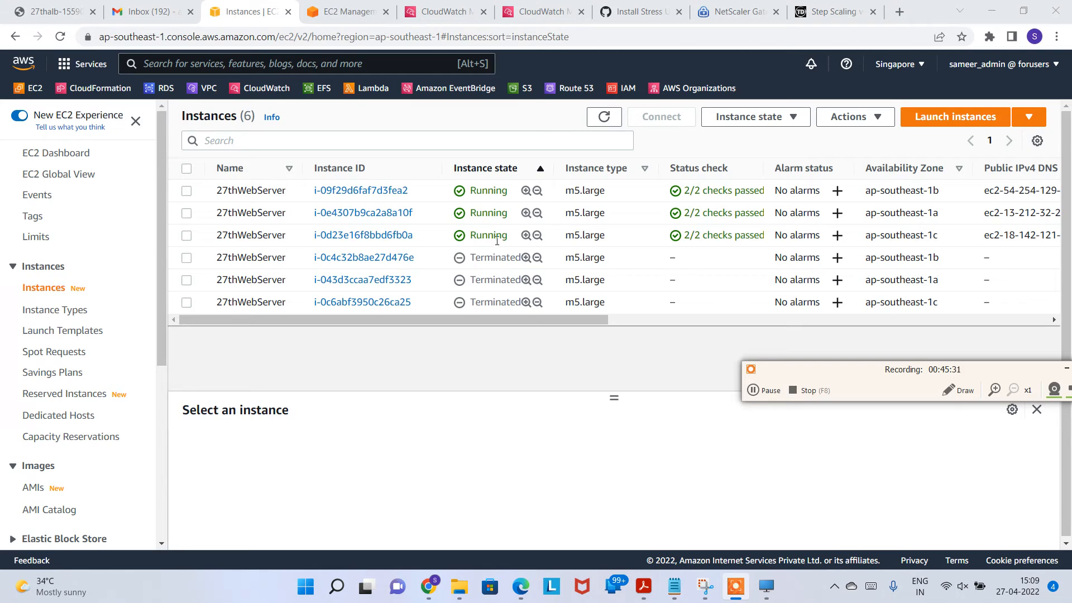
scroll(488, 285, down, 1)
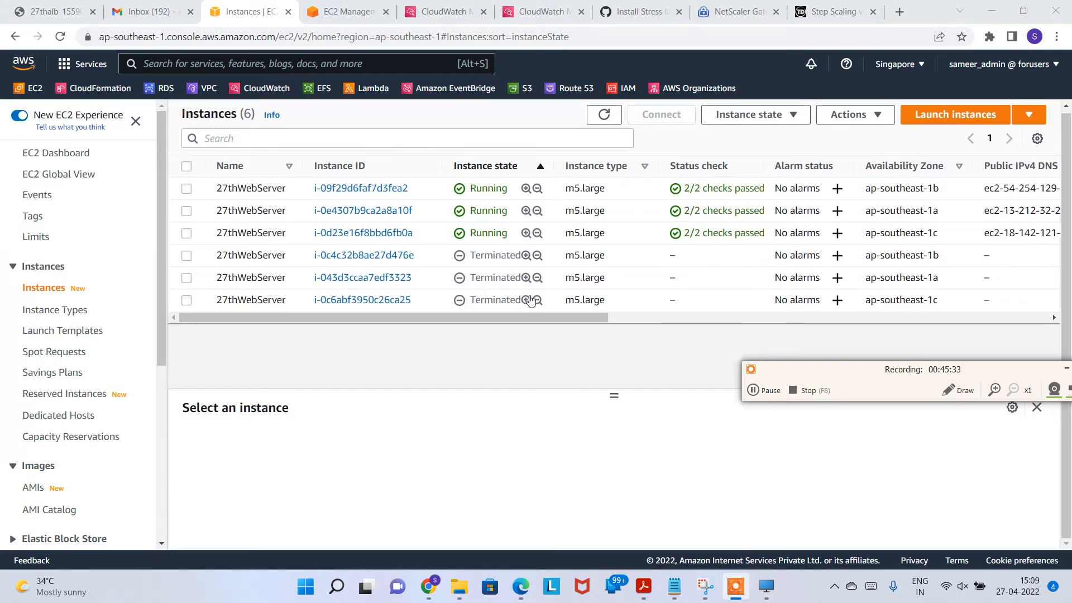
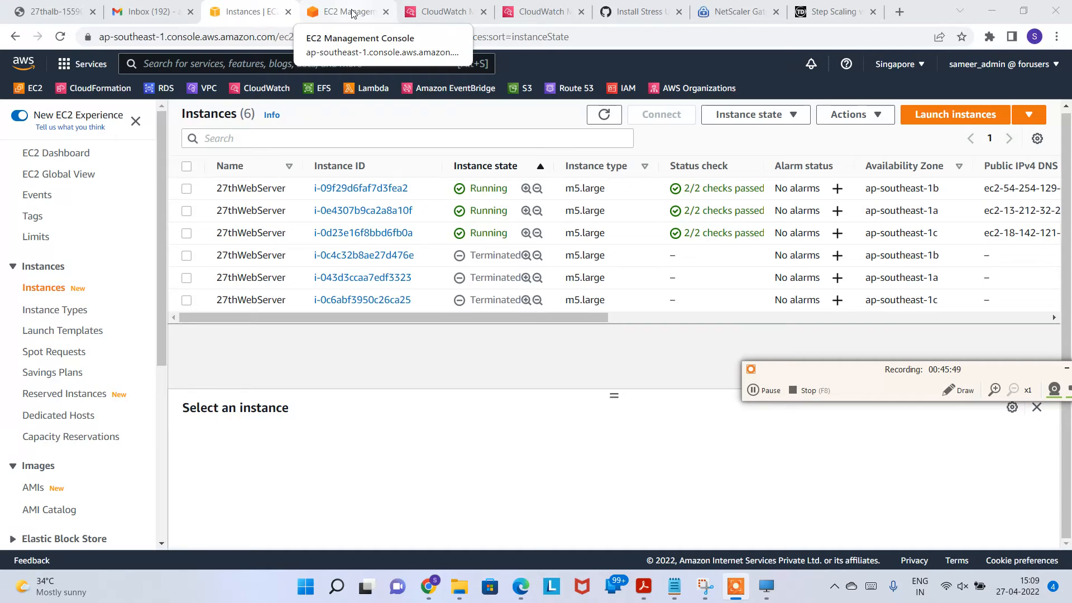
Step: Bring up the 27thASG details: desired capacity 5, minimum 3, maximum 5, 6 instances
click(352, 13)
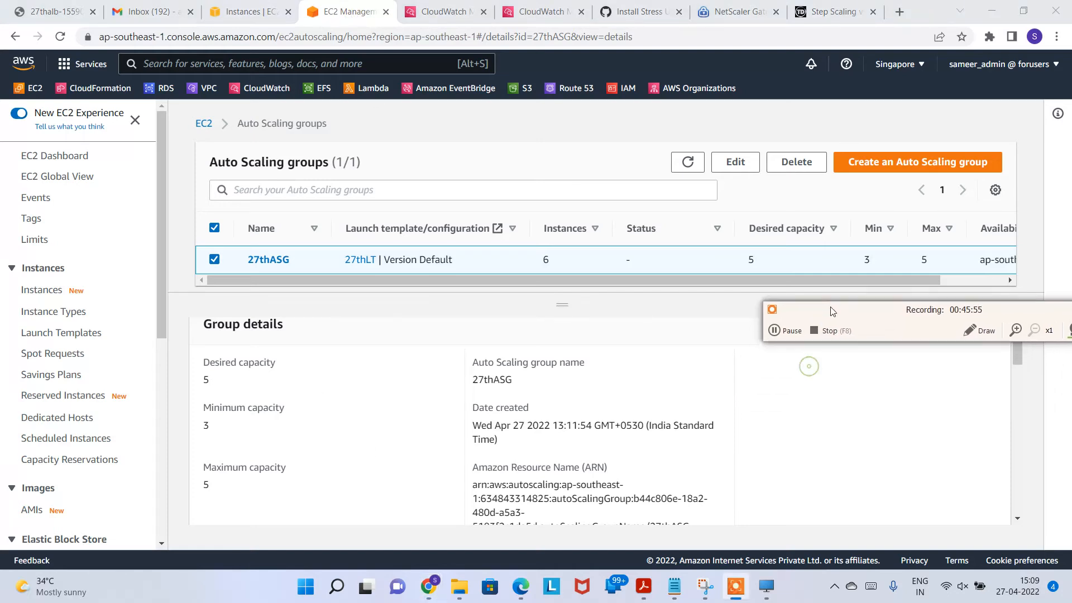
Step: Refresh 27thASG until it shows desired capacity 3 with 3 instances
click(687, 162)
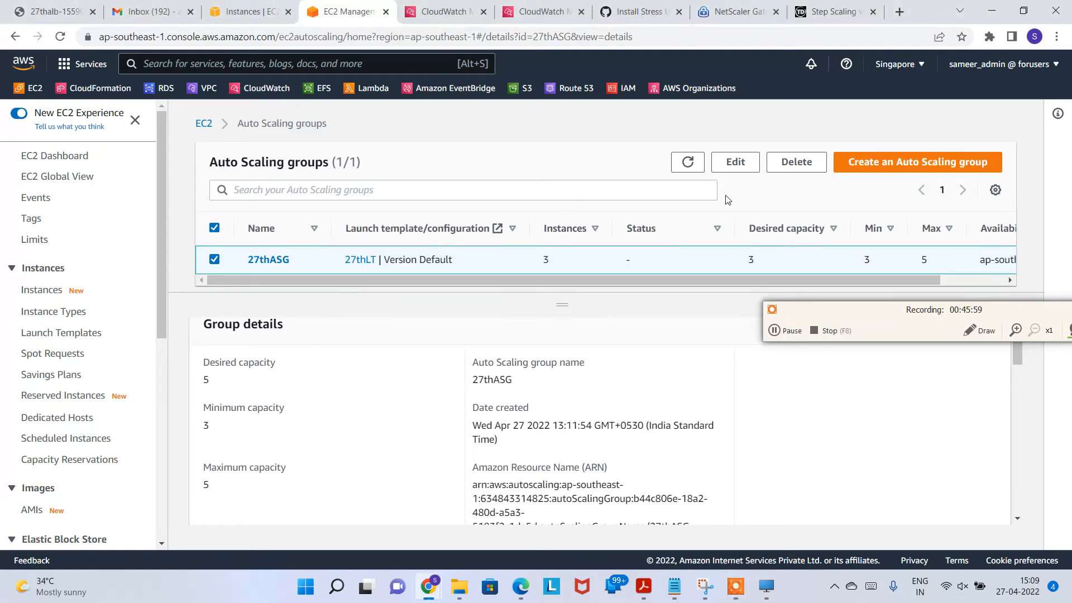
click(687, 162)
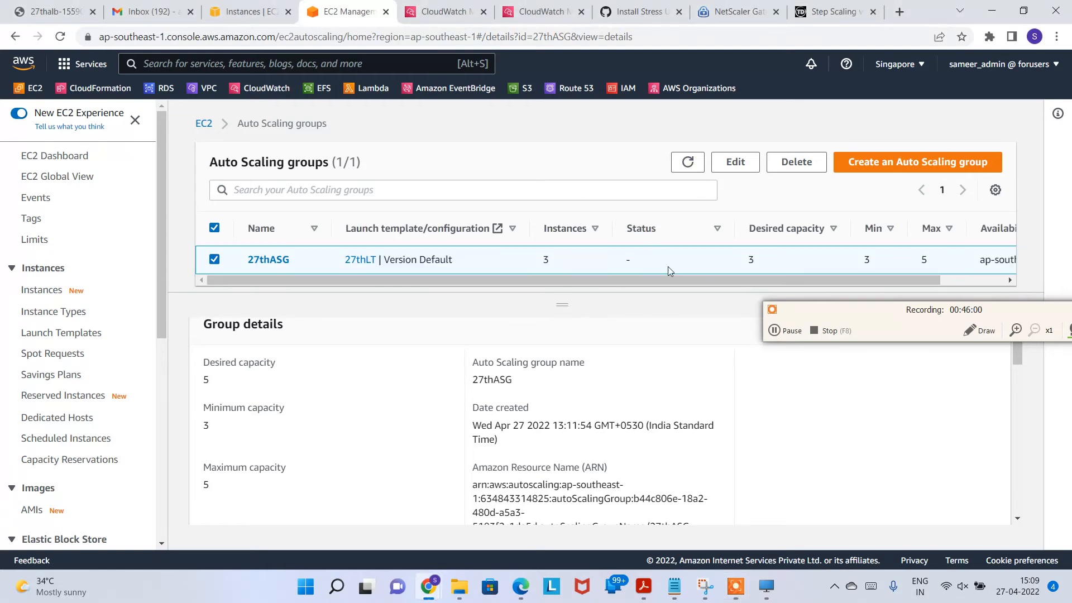
double_click(751, 259)
drag(958, 310, 923, 398)
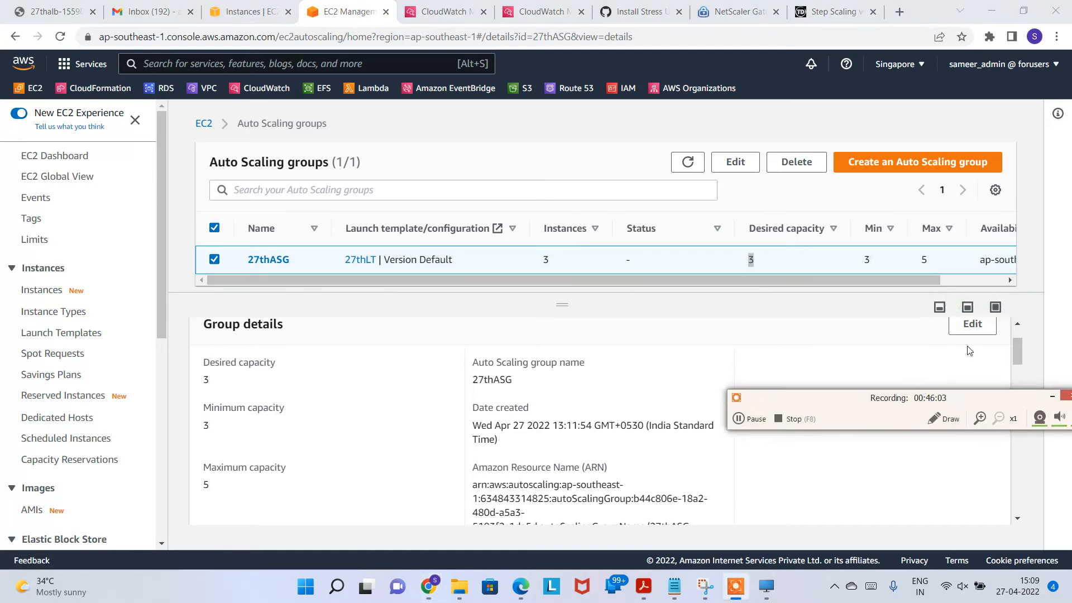
scroll(913, 363, up, 1)
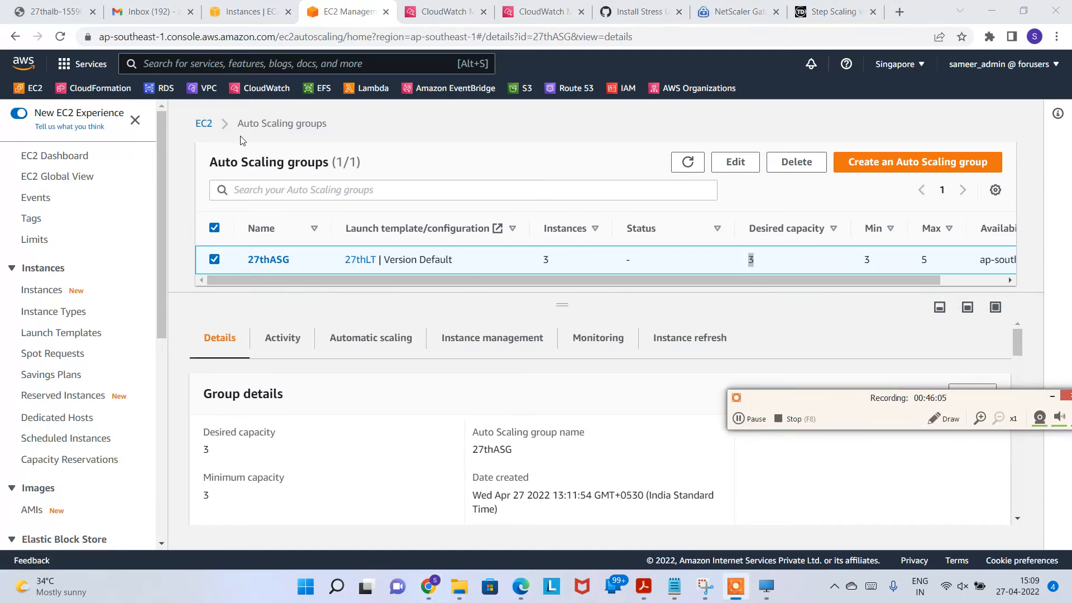
click(60, 37)
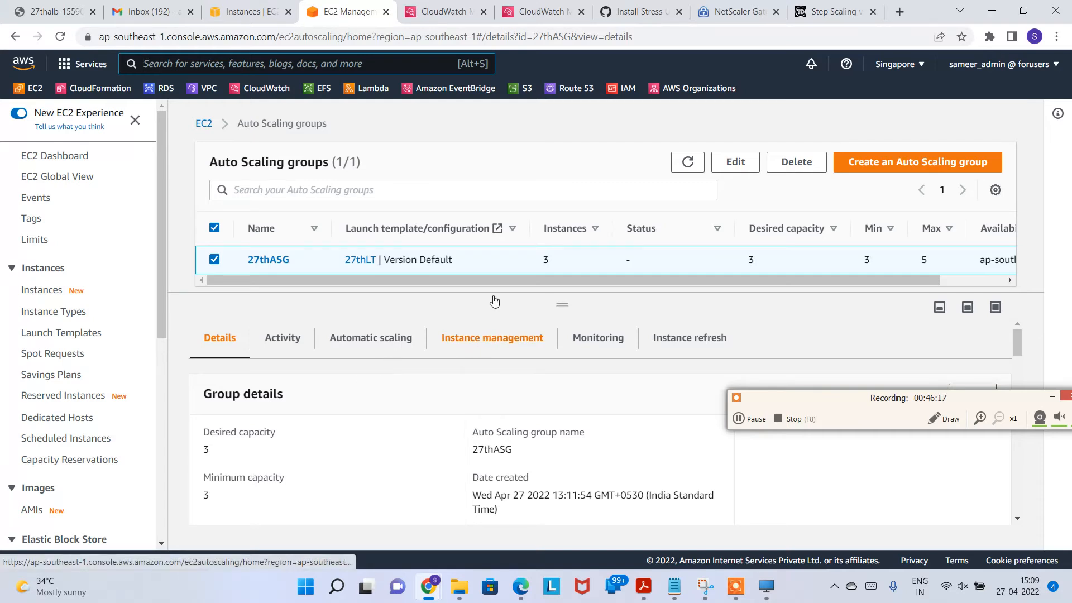
Step: Refresh the CloudWatch alarms: ManualLessthan50 in alarm, CPUmanualalarm>50 and testing OK
click(531, 6)
click(668, 194)
click(669, 193)
click(668, 194)
click(668, 193)
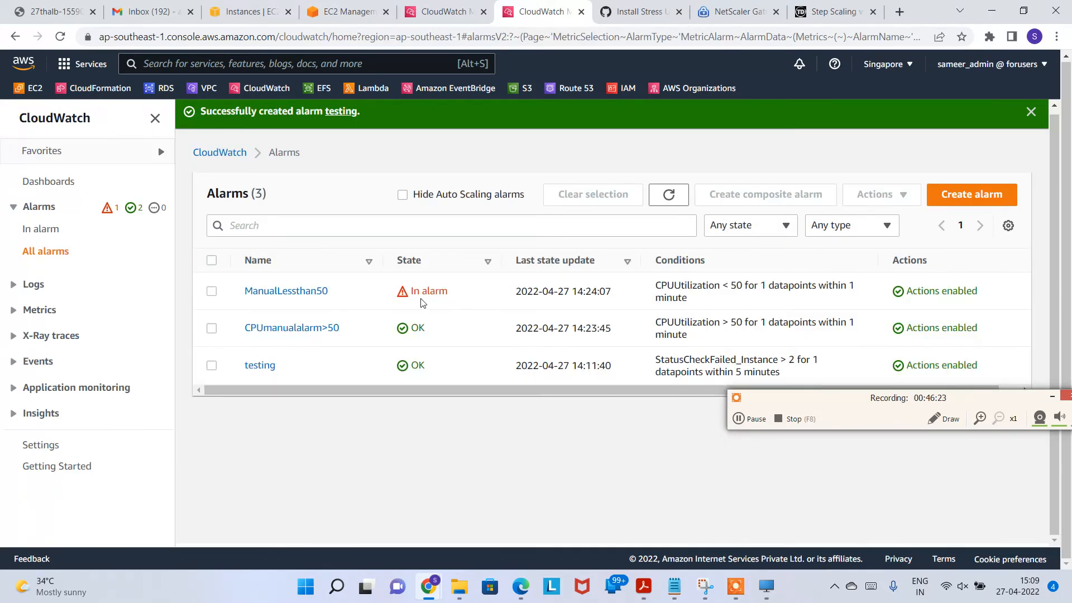
Step: Close the duplicate CloudWatch alarms page and refresh the 27thASG figures
drag(682, 289, 740, 296)
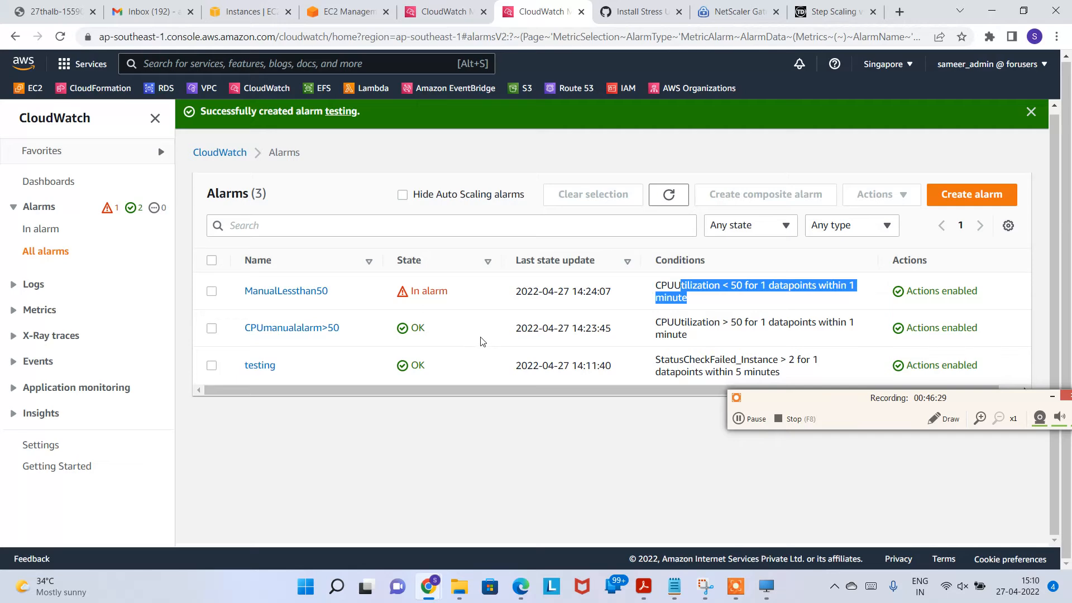
click(444, 12)
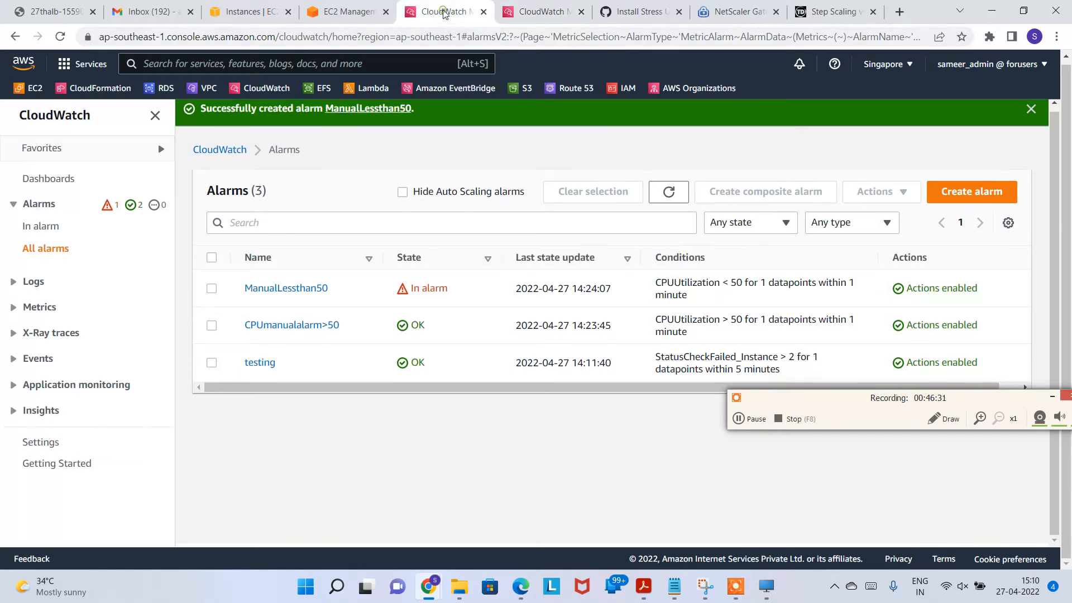
click(483, 12)
click(327, 21)
click(687, 162)
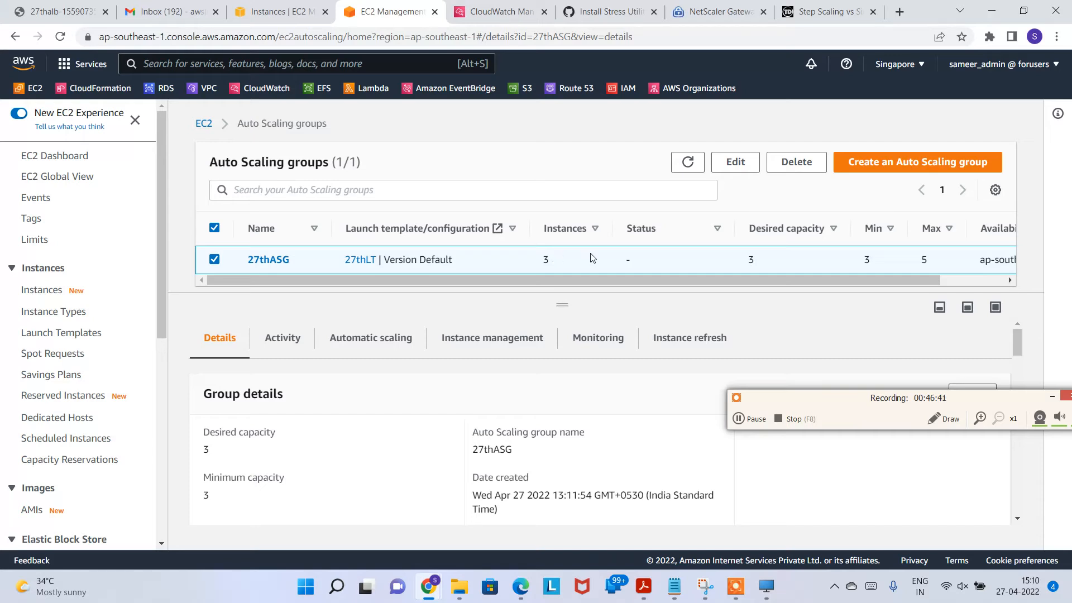
Step: Review 27thASG's activity: 2 notification subscriptions and 13 history entries
drag(952, 404, 1008, 458)
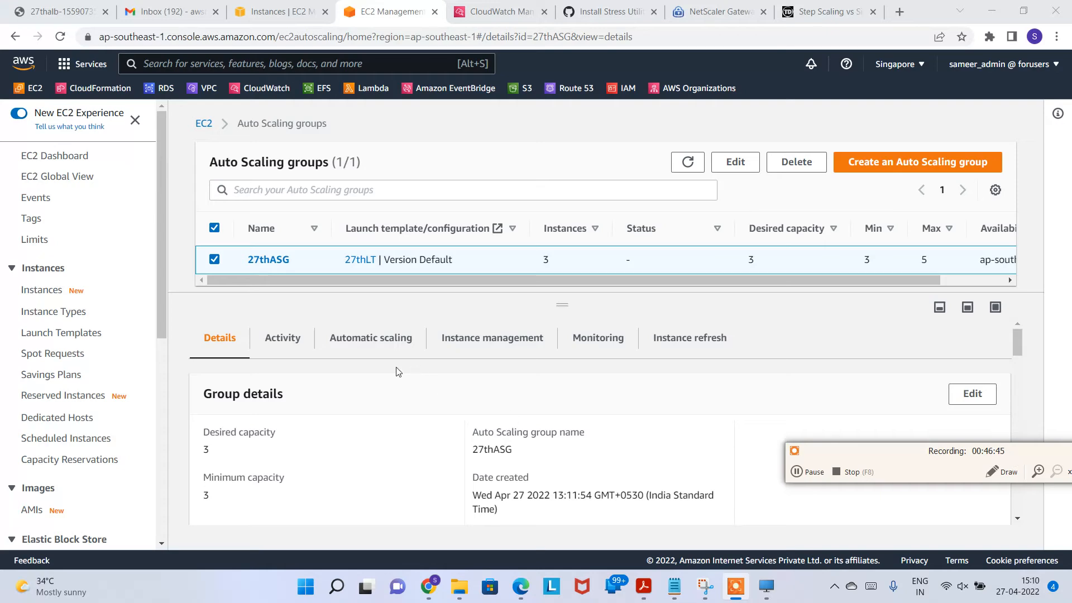
scroll(303, 434, down, 2)
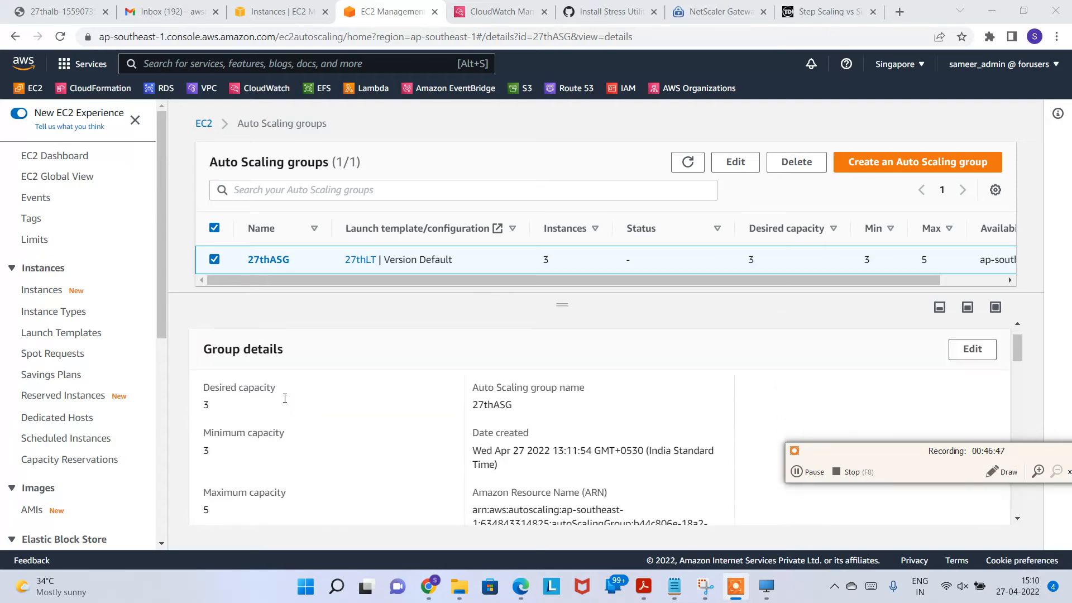
scroll(282, 397, up, 2)
click(272, 341)
scroll(510, 480, down, 3)
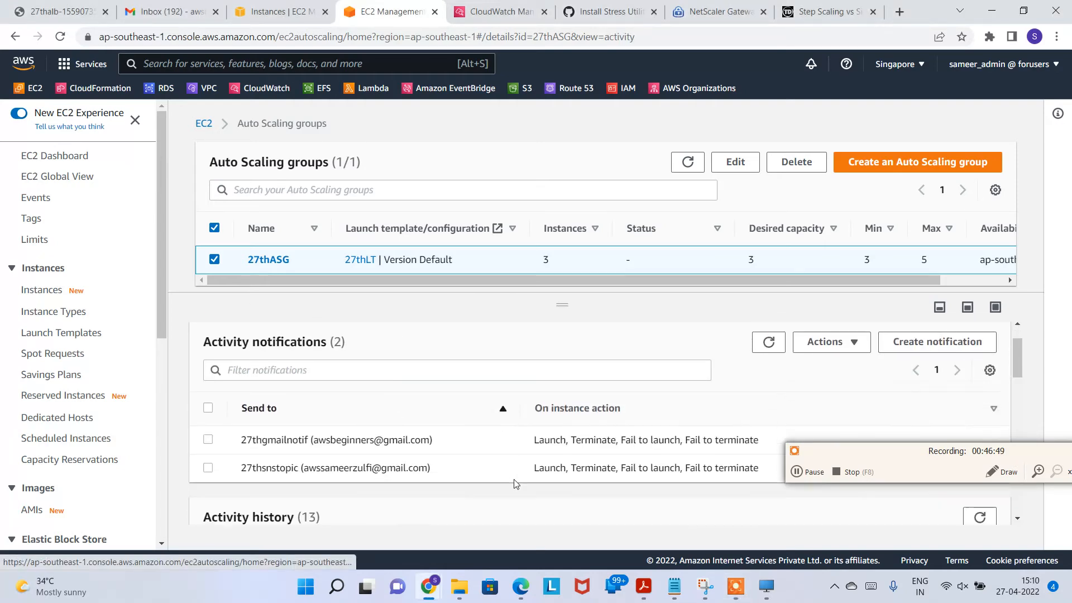
click(164, 12)
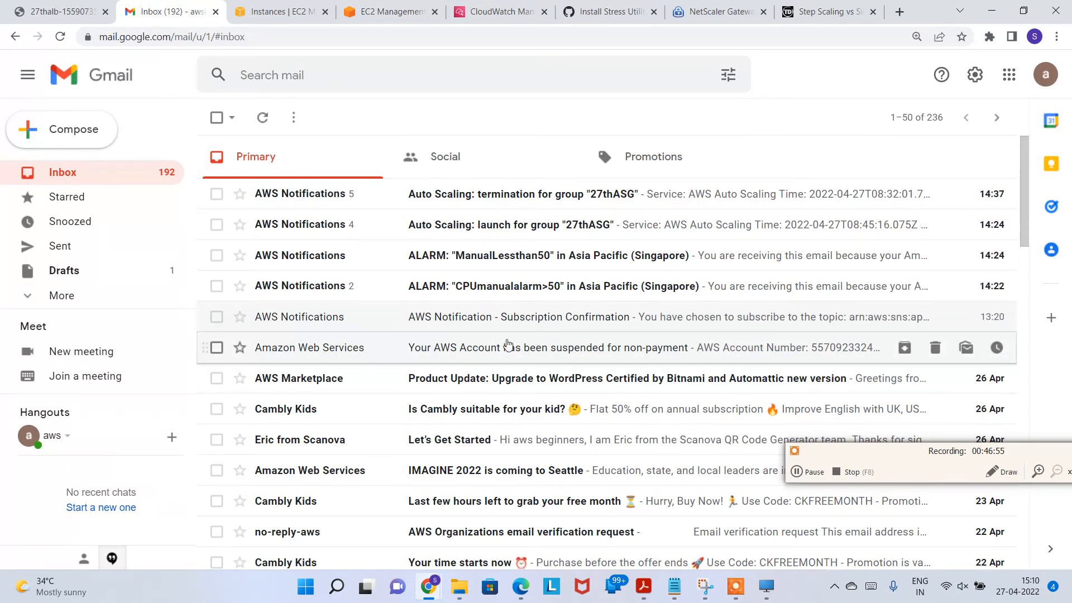
Step: Read the CPUmanualalarm>50 alarm email in Gmail
click(525, 288)
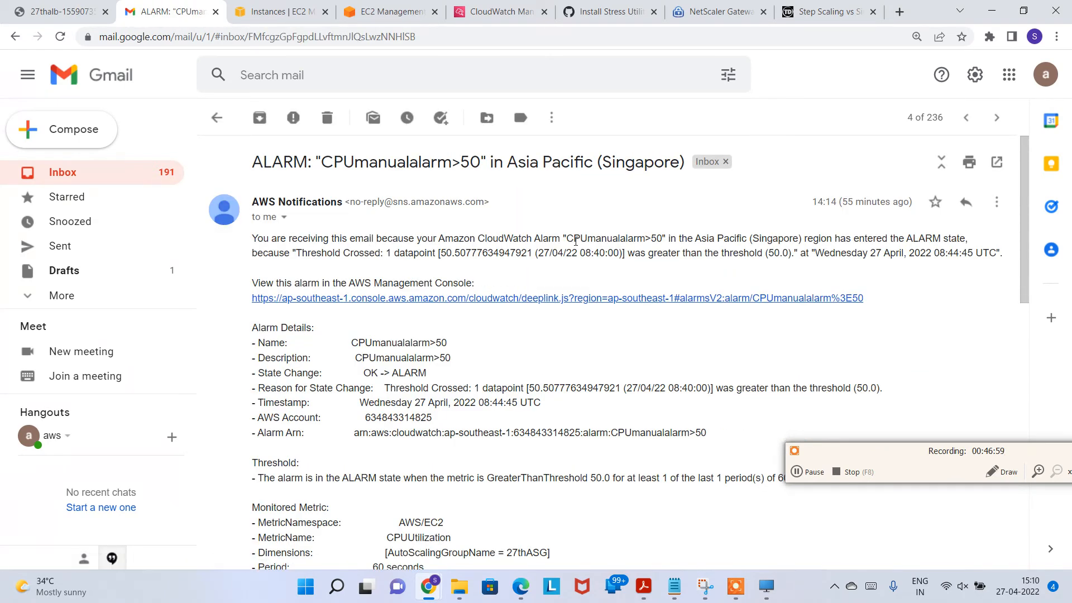
drag(582, 237, 670, 240)
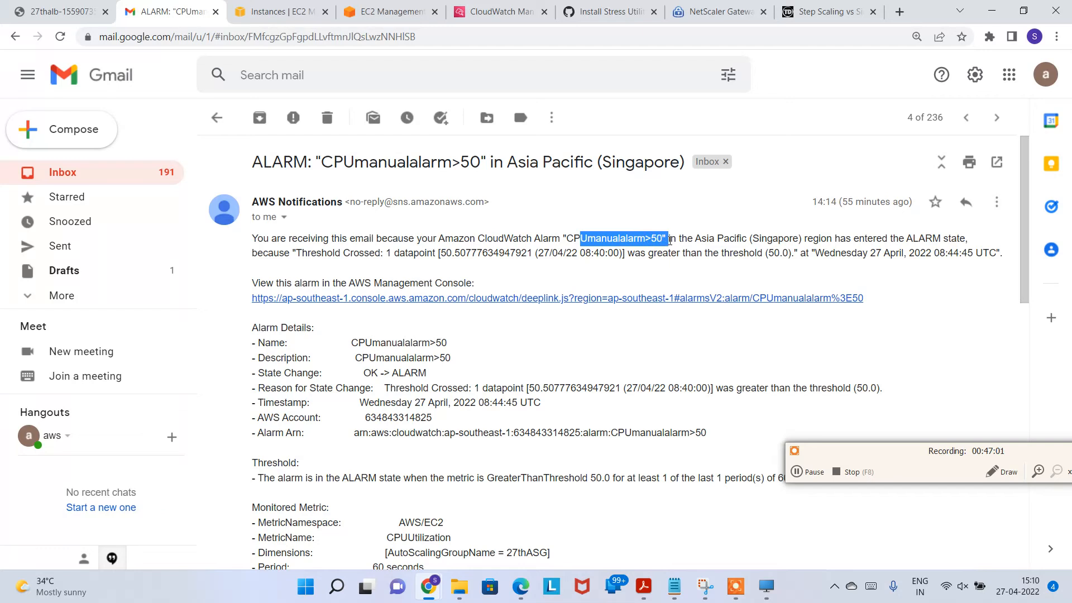
click(501, 400)
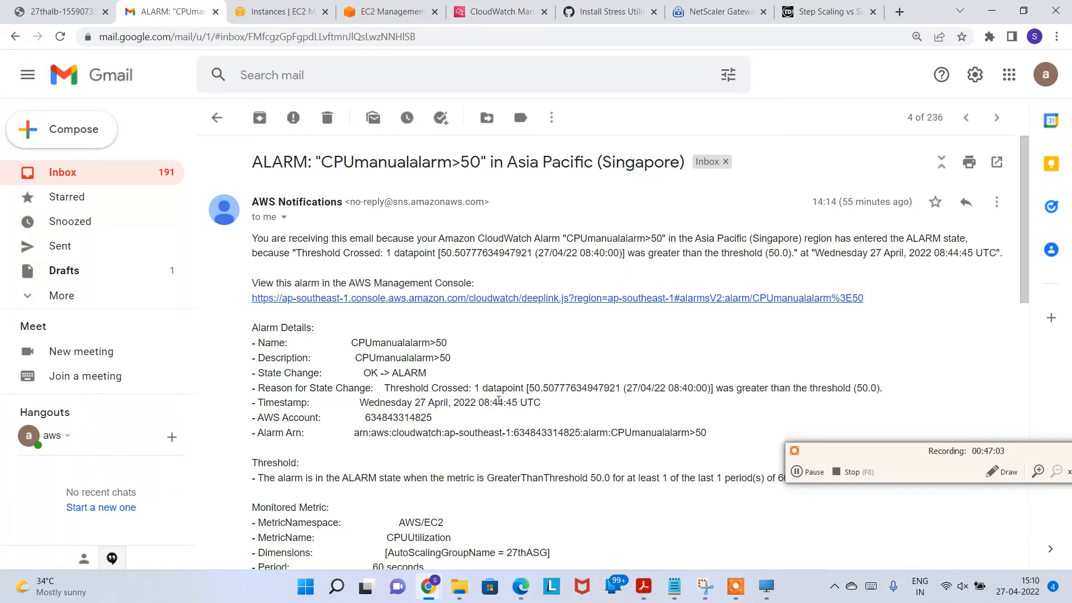
scroll(499, 400, down, 1)
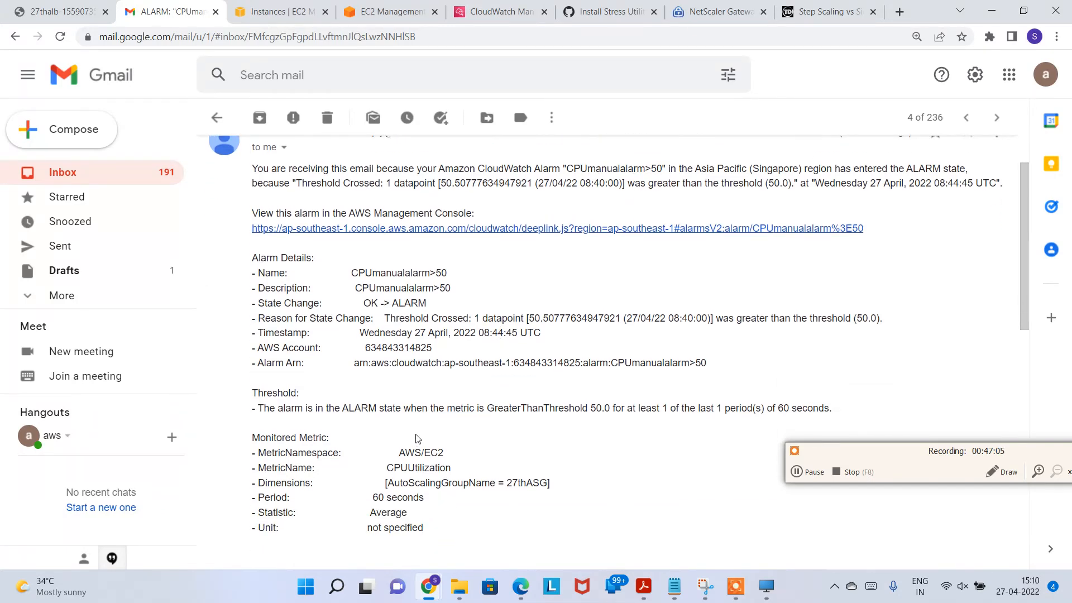
scroll(597, 465, up, 1)
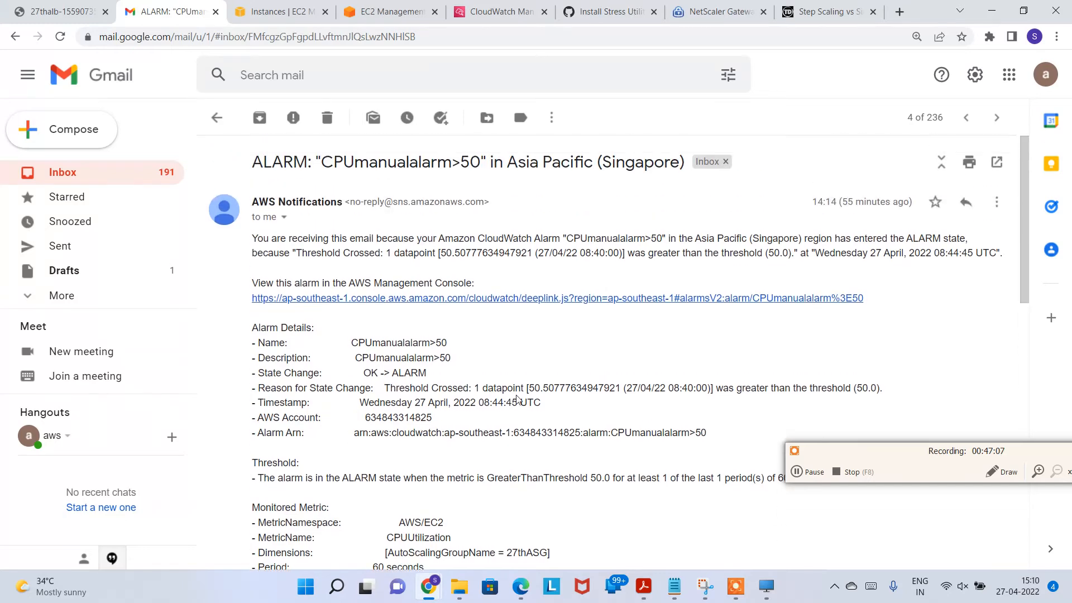
click(216, 117)
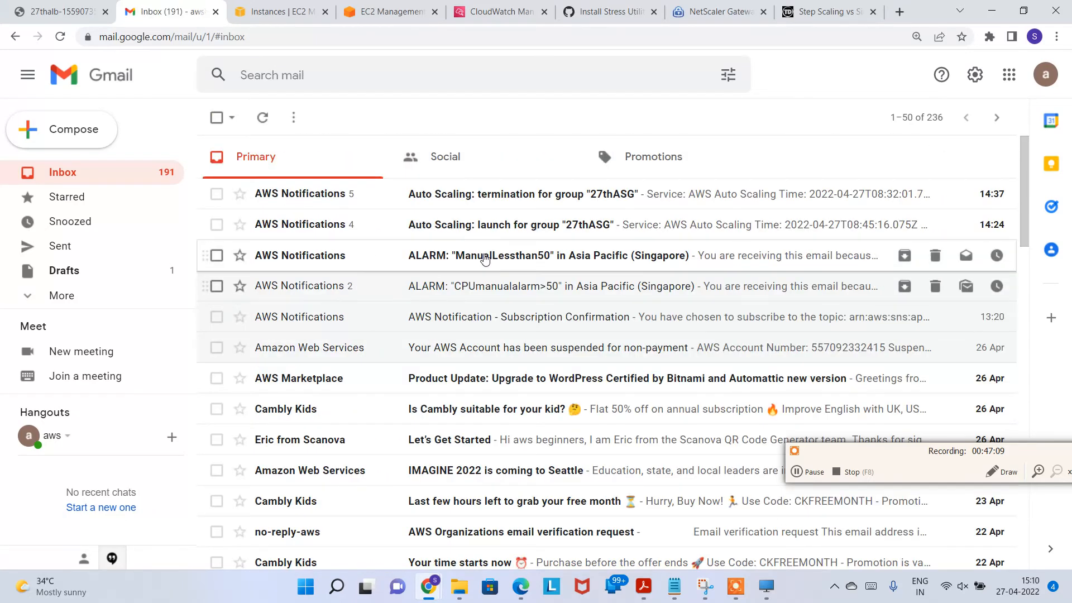
Step: Read the ManualLessthan50 alarm email
click(646, 268)
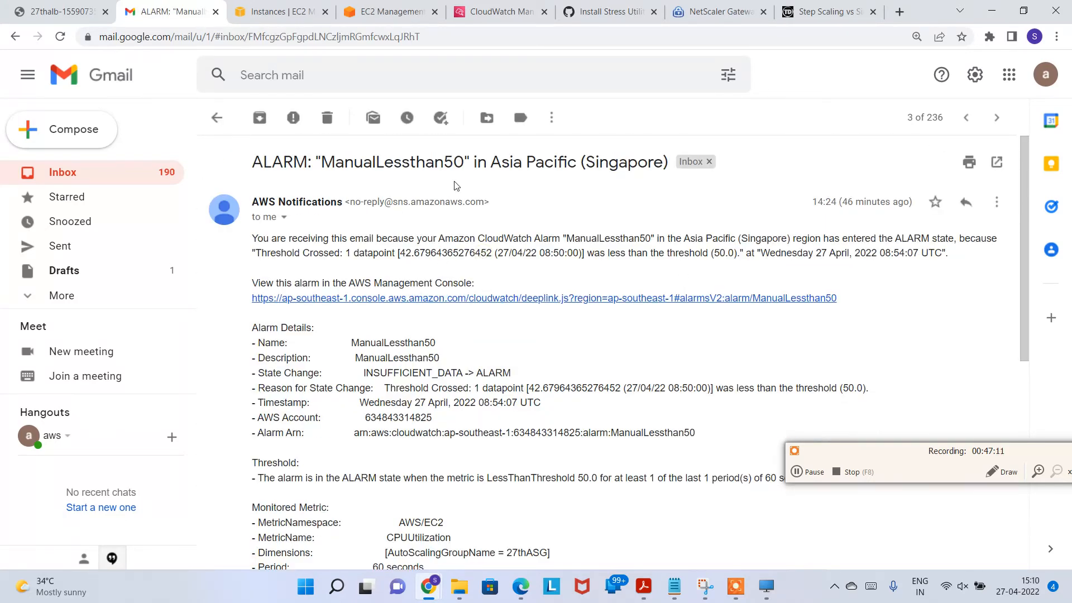
drag(346, 168, 491, 164)
scroll(511, 426, down, 2)
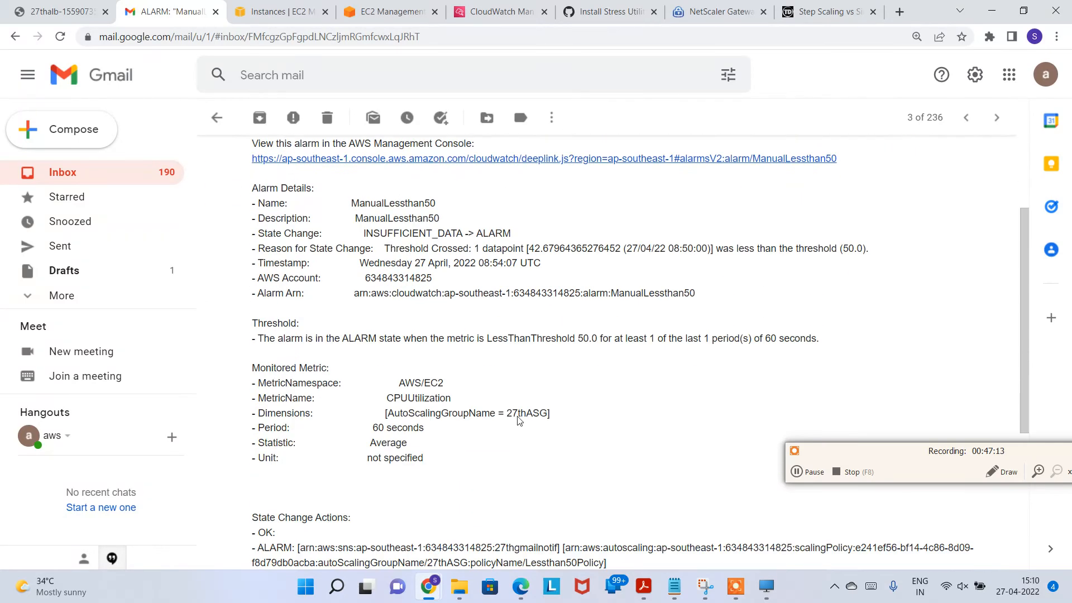
scroll(349, 230, up, 2)
click(217, 117)
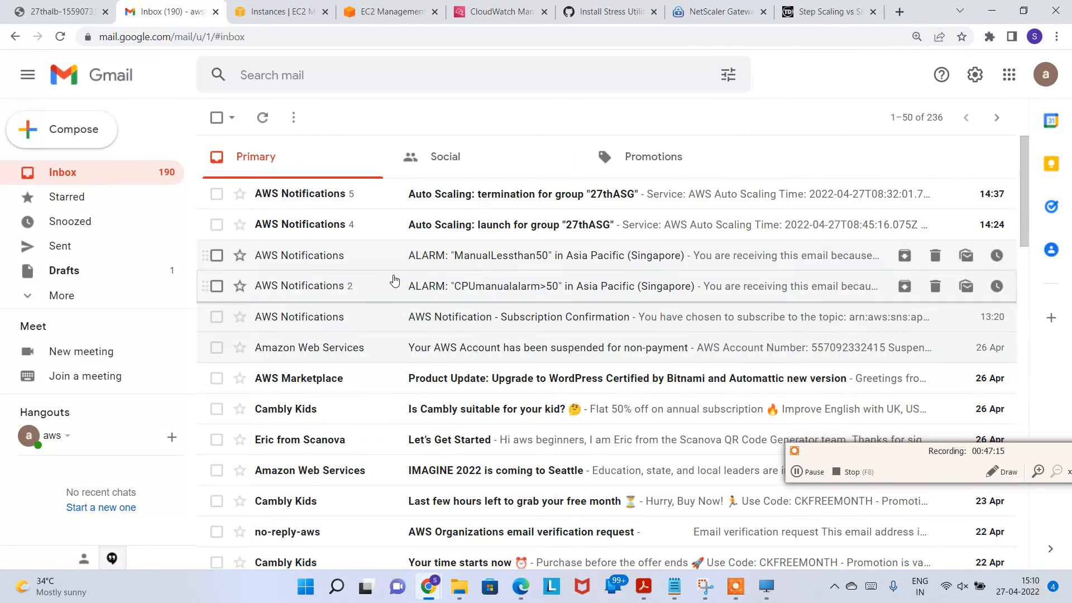
Step: Review the 27thASG EC2_INSTANCE_LAUNCH notification email
click(508, 225)
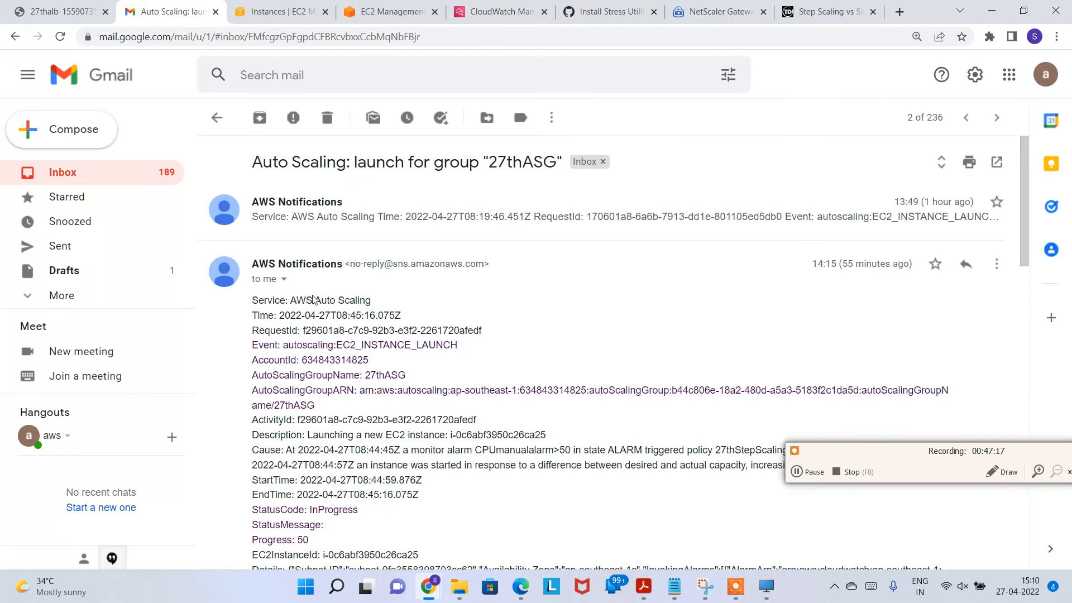
scroll(317, 317, down, 1)
scroll(324, 291, down, 1)
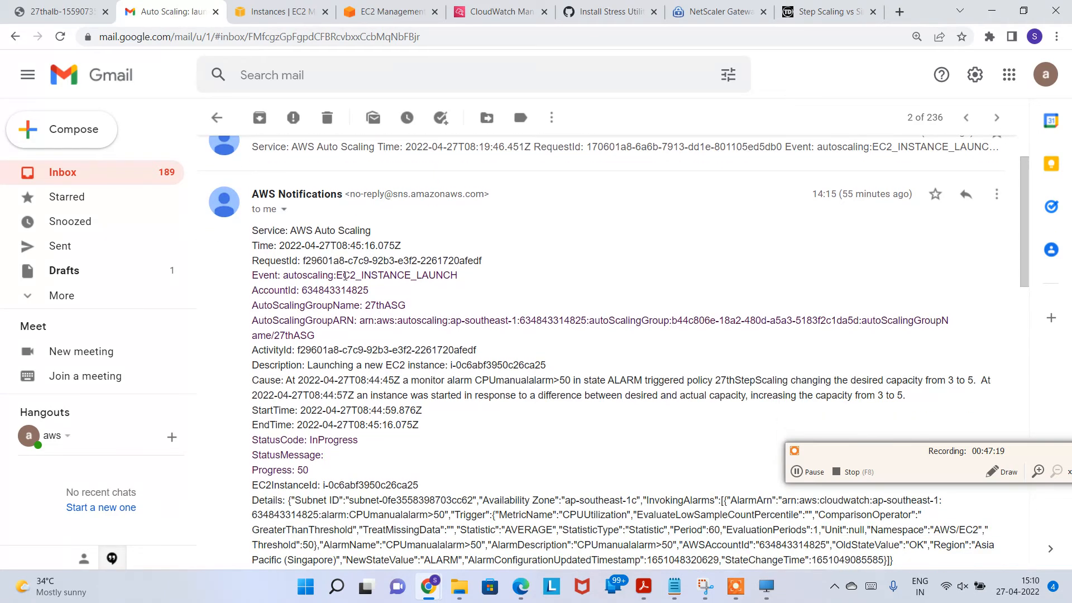
drag(336, 275, 465, 278)
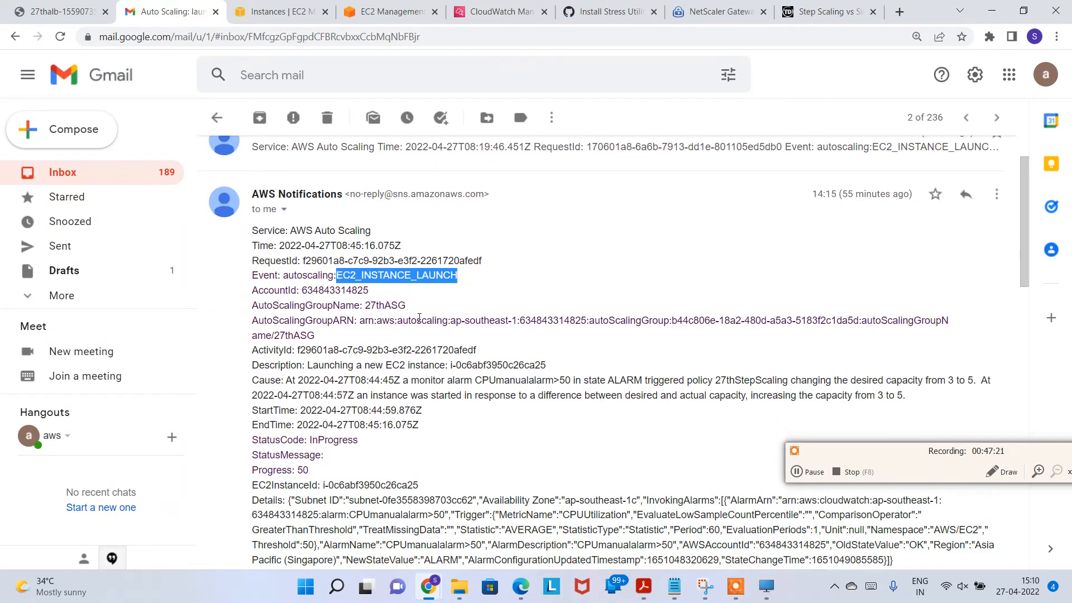
drag(348, 365, 546, 366)
scroll(425, 424, down, 3)
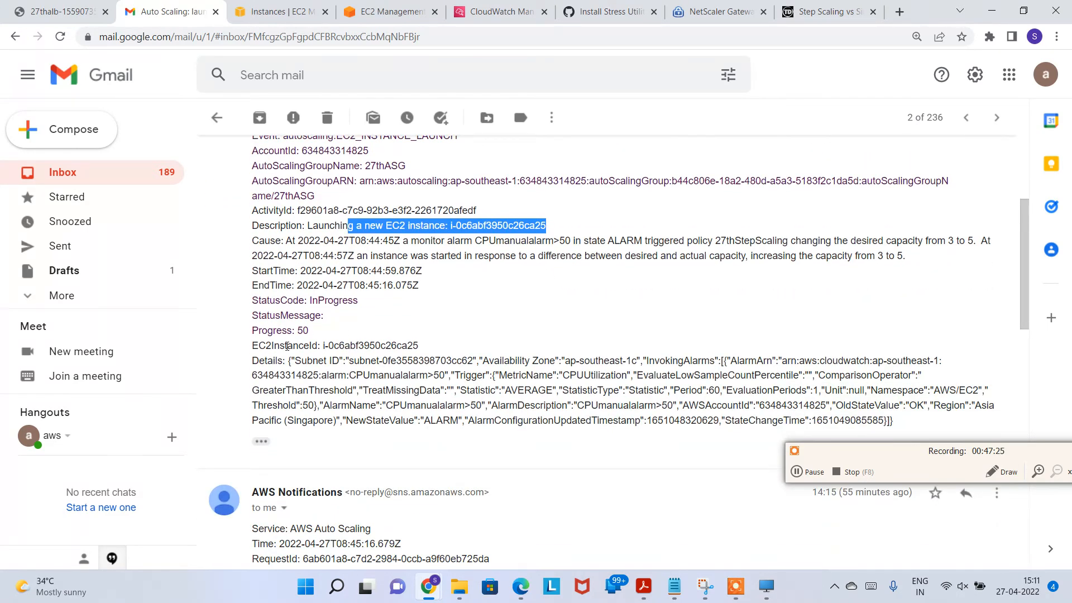
scroll(274, 159, up, 2)
click(216, 117)
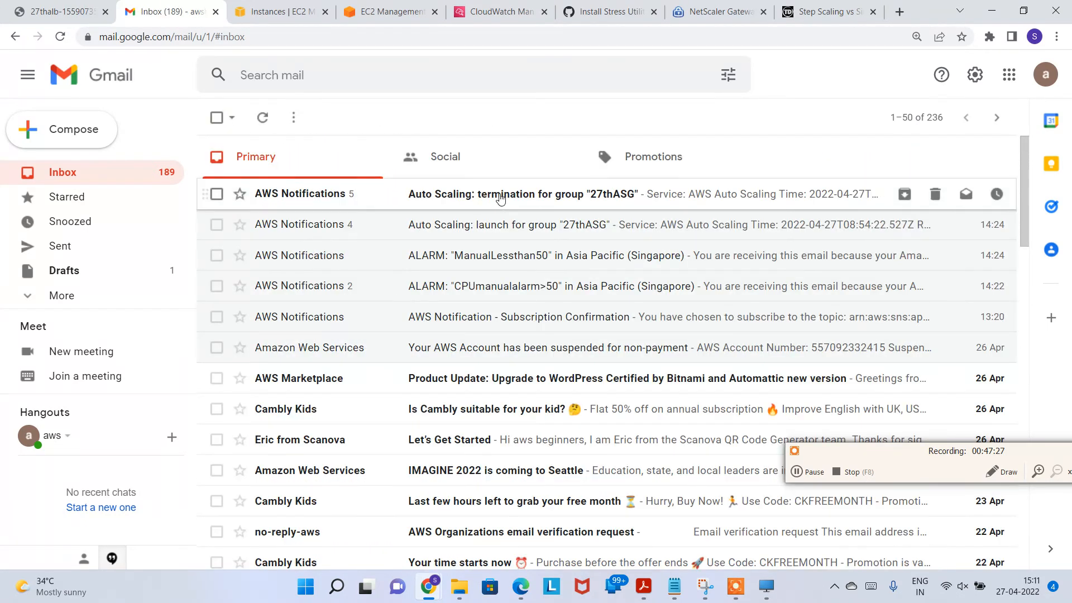
Step: Read the 27thASG termination email whose cause shrinks capacity from 4 to 3
click(521, 191)
scroll(410, 349, down, 2)
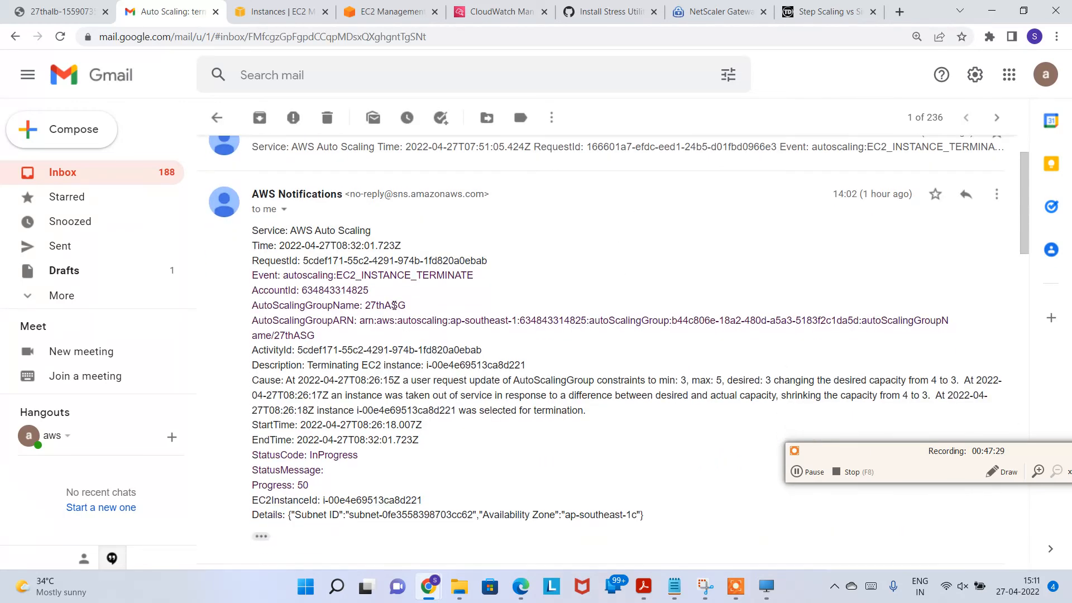
drag(350, 272, 476, 276)
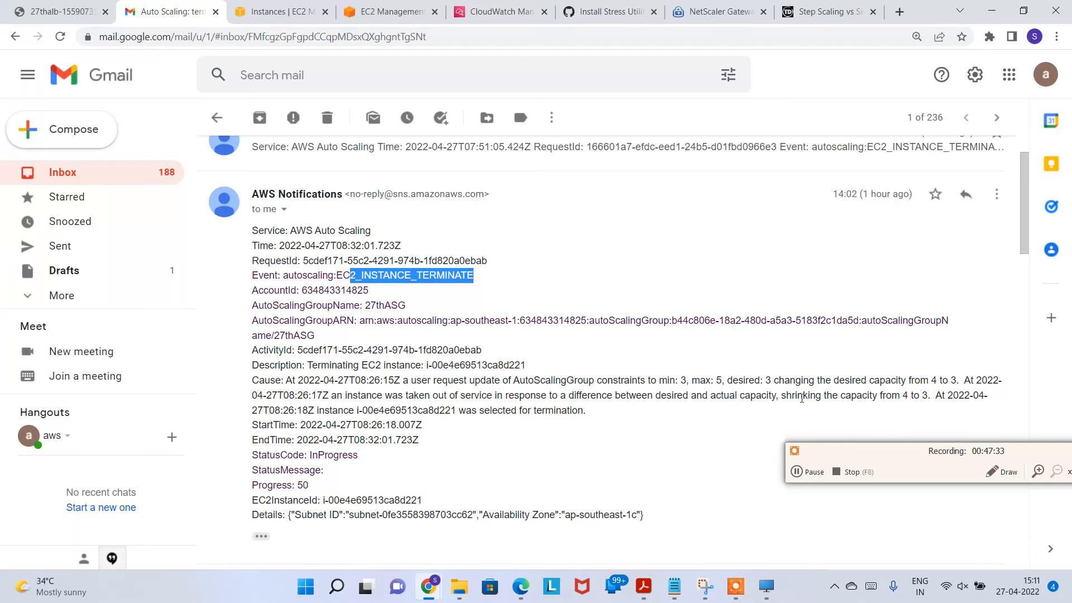
drag(254, 380, 868, 406)
click(868, 409)
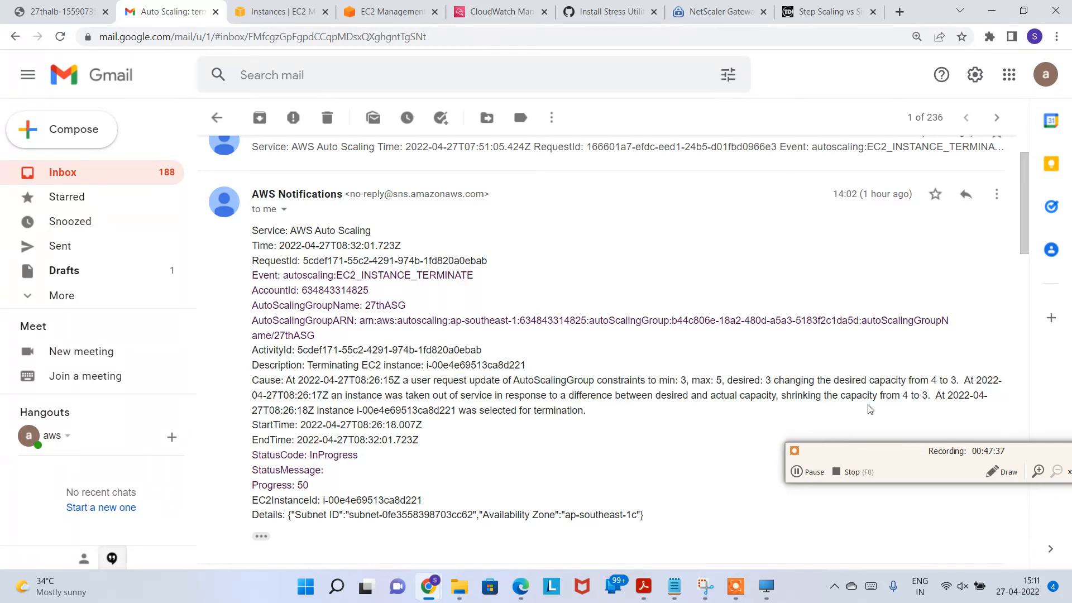
drag(786, 395, 930, 395)
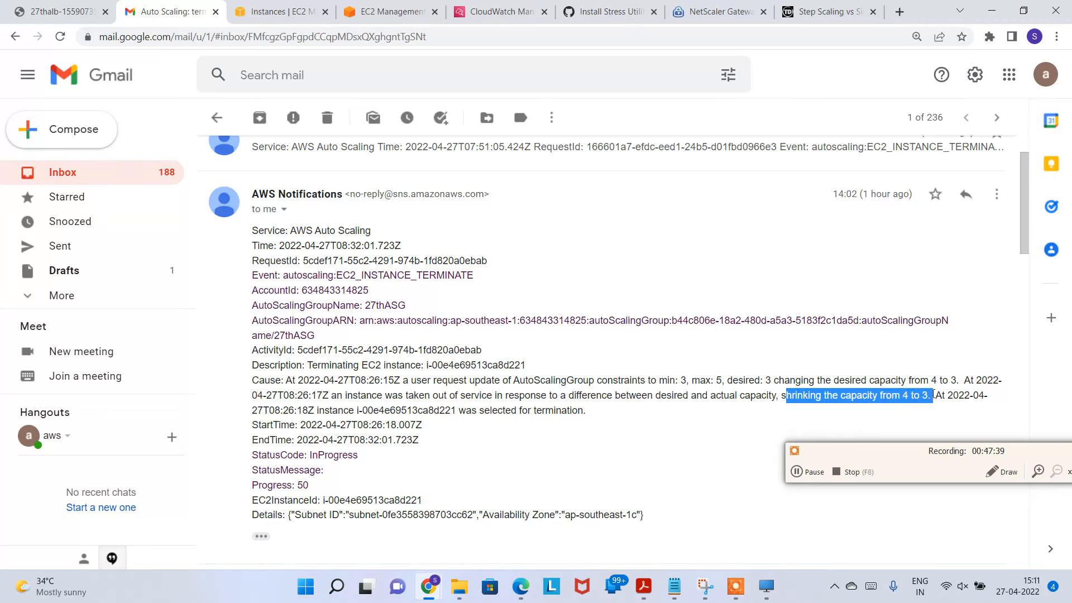
click(742, 390)
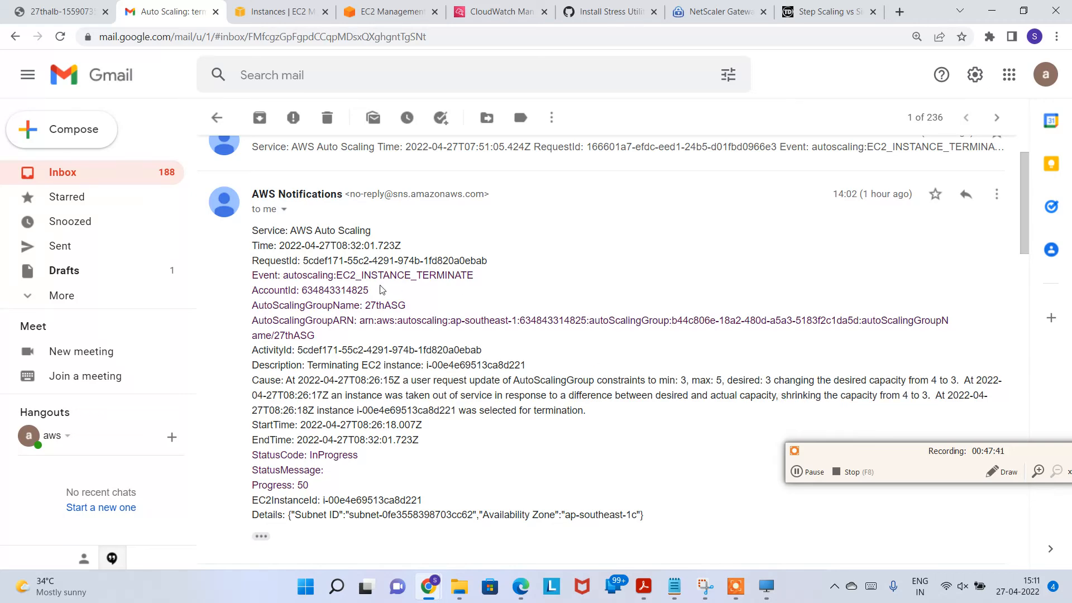
scroll(270, 177, up, 3)
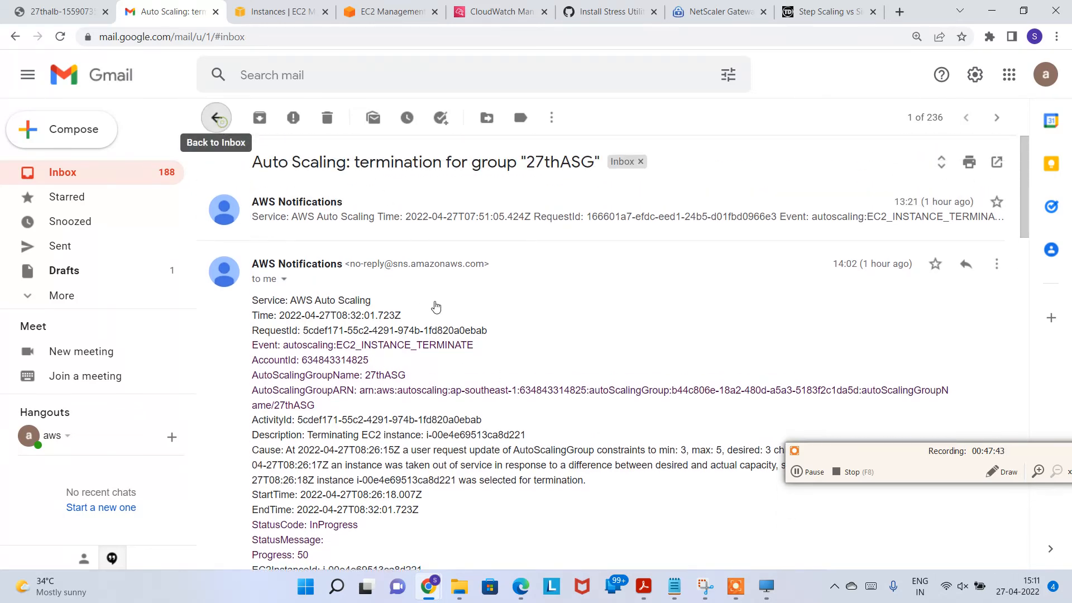
click(217, 117)
click(391, 12)
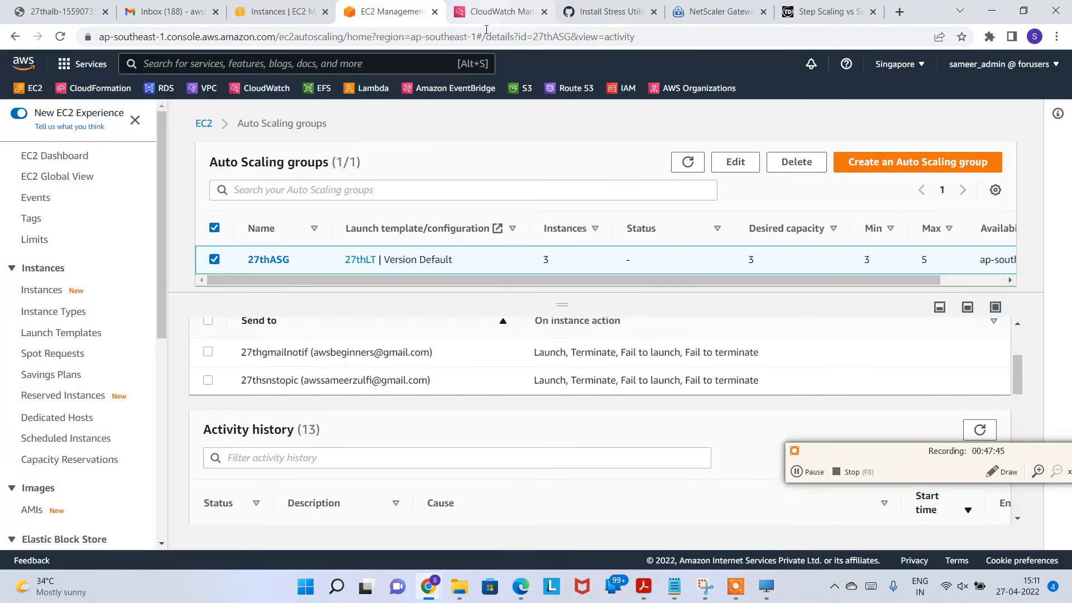
Step: Recheck the CloudWatch alarms and scroll through 27thASG's activity history
click(497, 12)
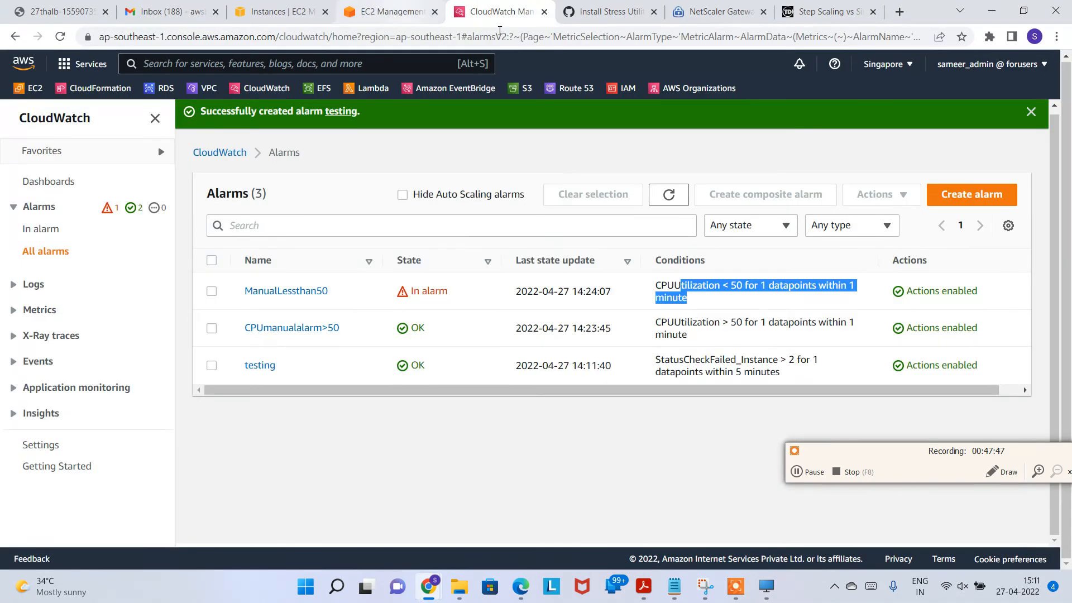
click(669, 195)
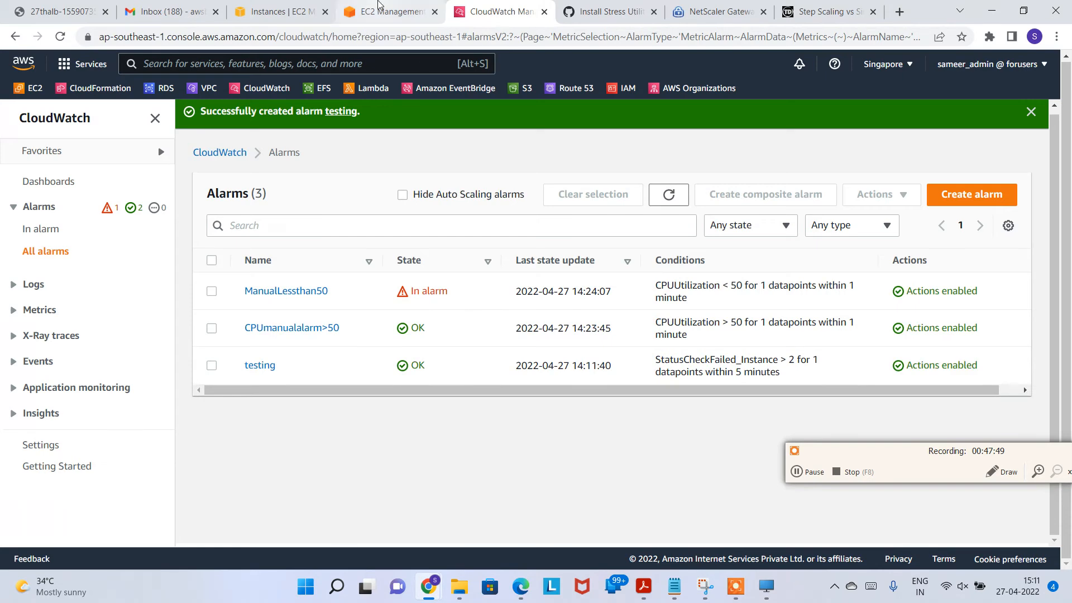
click(391, 12)
scroll(338, 349, down, 6)
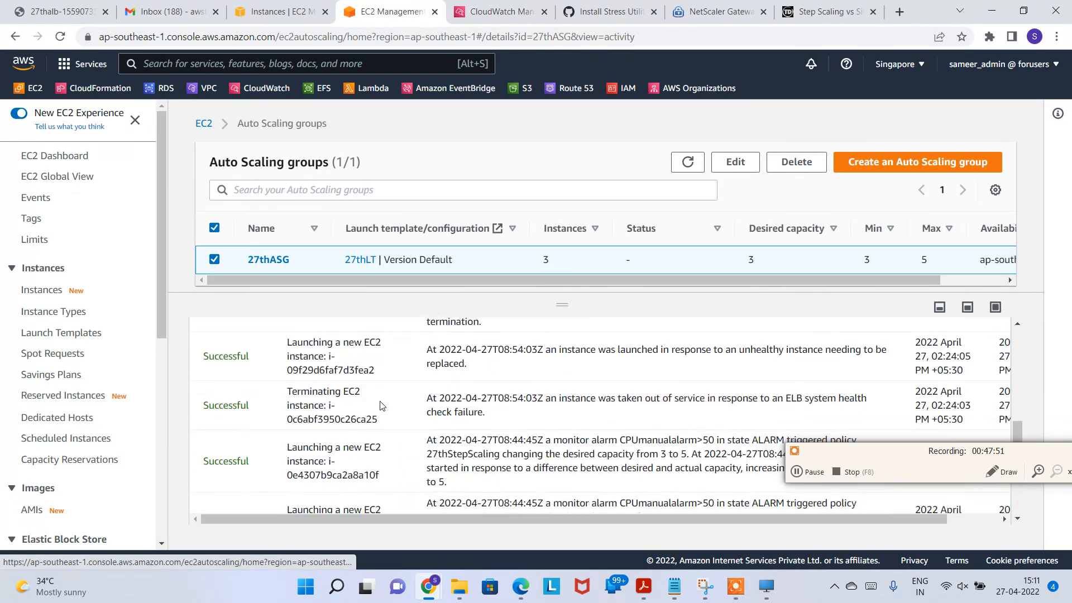
scroll(456, 402, up, 7)
scroll(455, 402, down, 5)
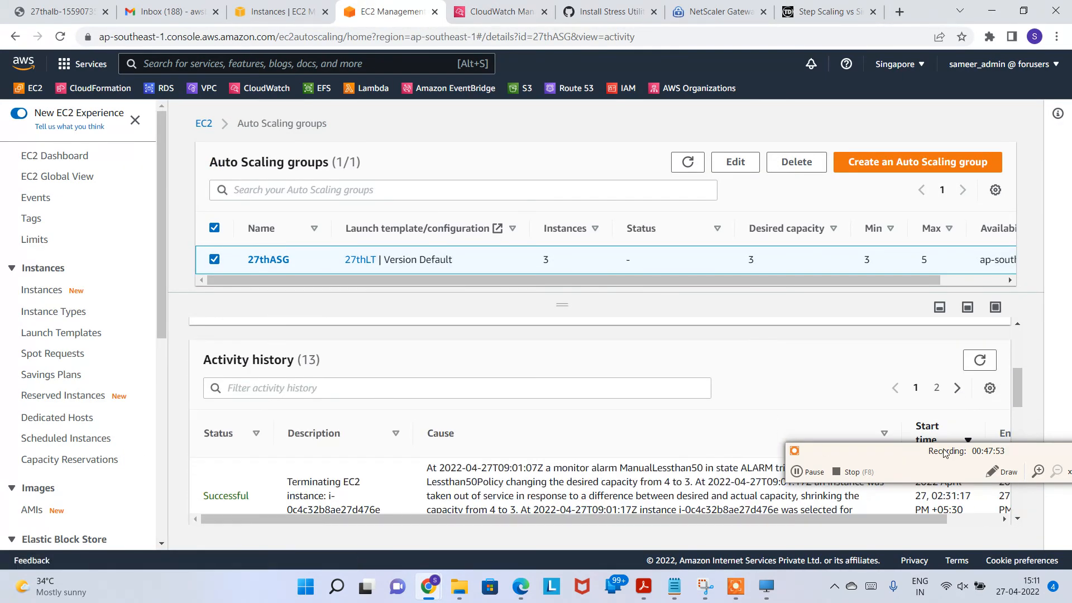
scroll(503, 375, down, 1)
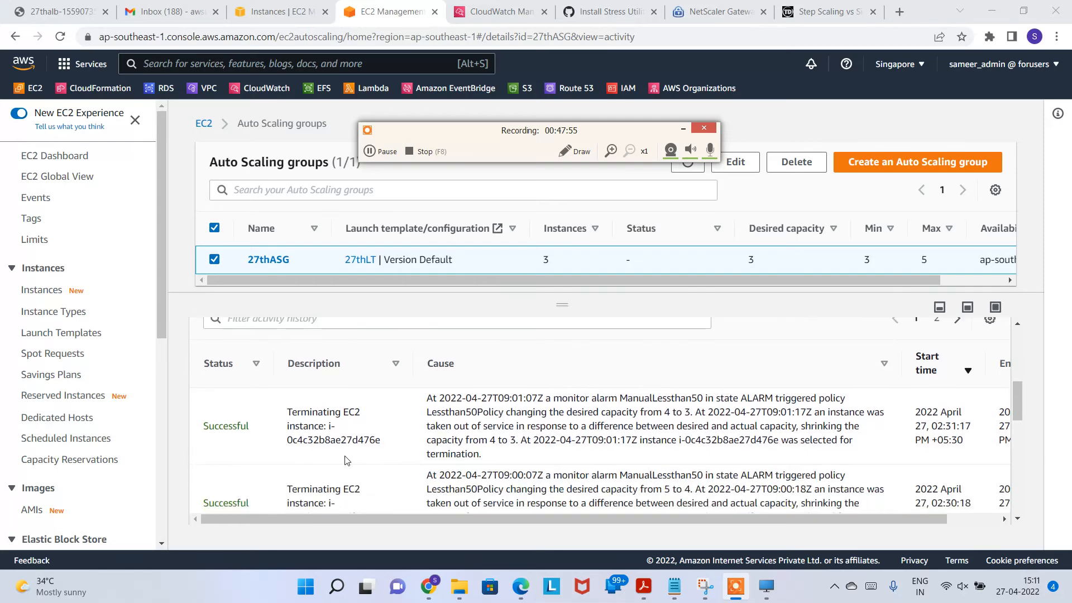
scroll(324, 450, down, 1)
scroll(268, 429, down, 6)
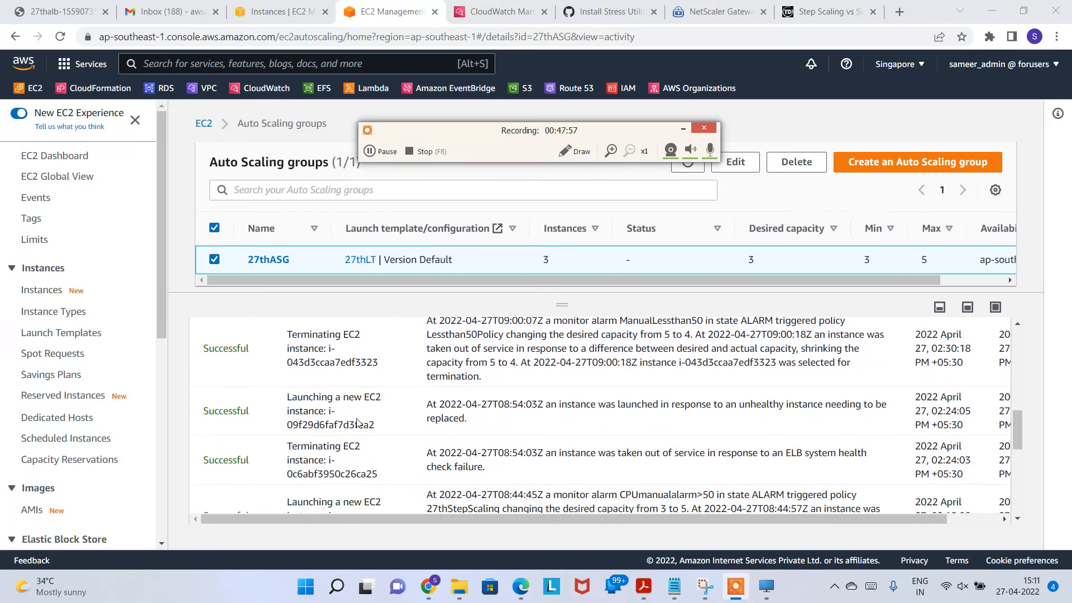
scroll(352, 445, up, 10)
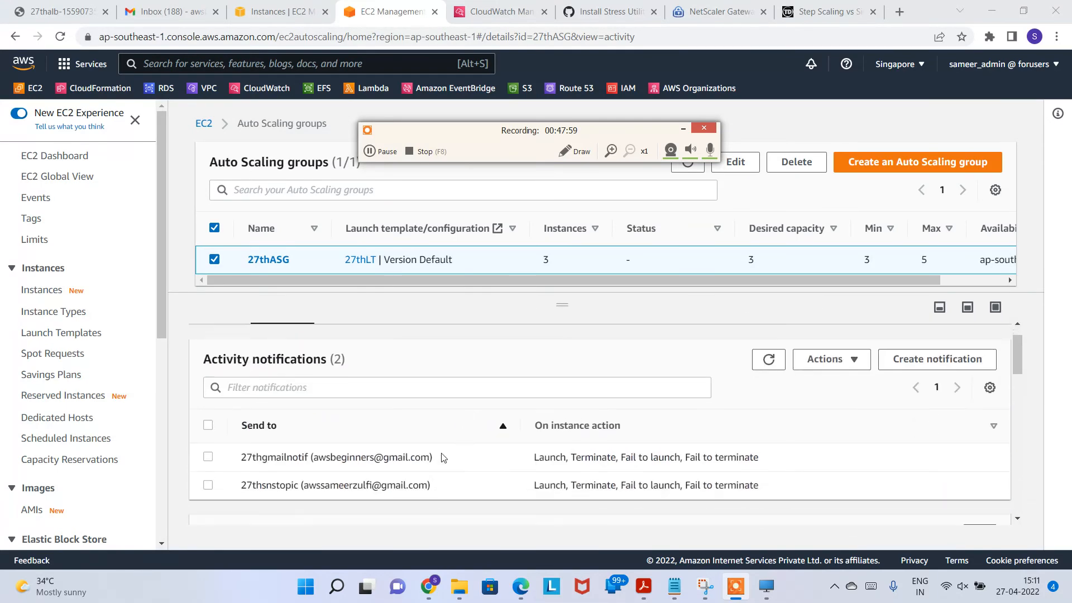
scroll(390, 468, down, 2)
scroll(415, 446, up, 2)
Step: View the step policies: 27thStepScaling adds 2 above 50% CPU, Lessthan50Policy removes 2
click(368, 338)
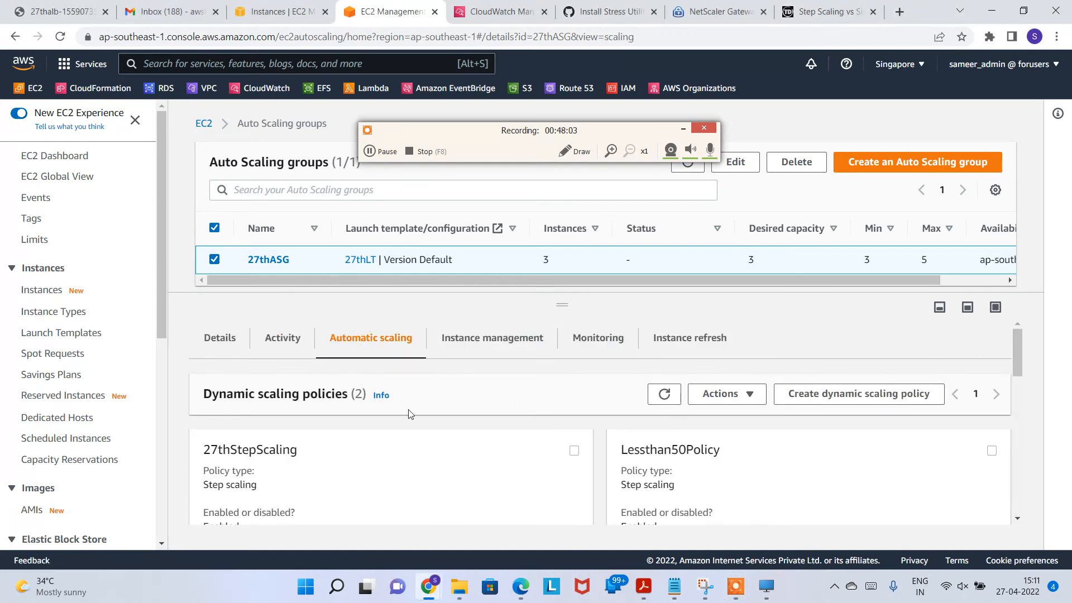
scroll(413, 416, down, 1)
click(994, 309)
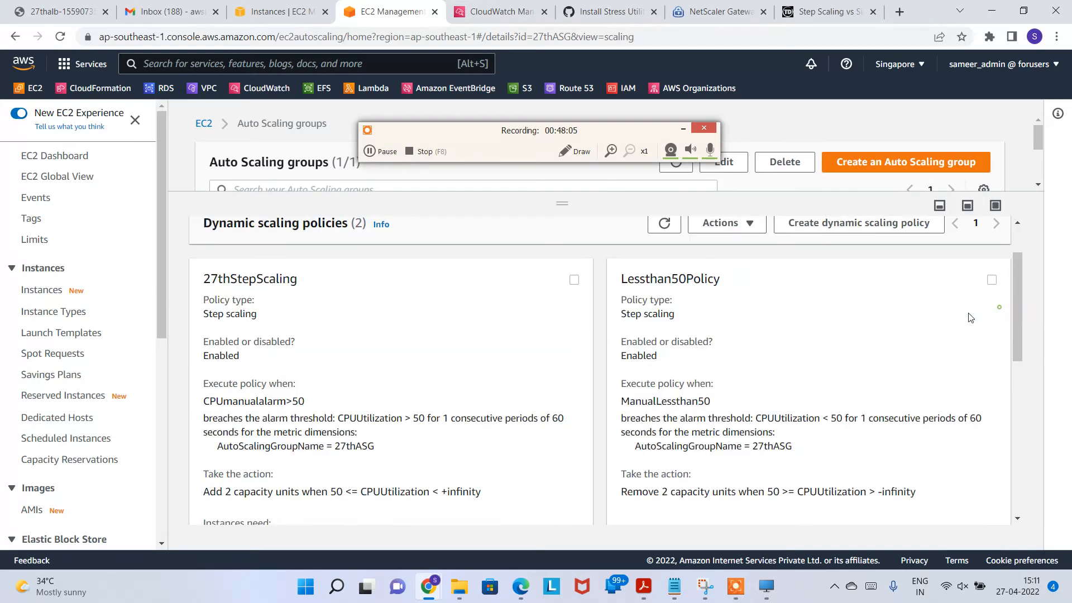
scroll(441, 389, up, 1)
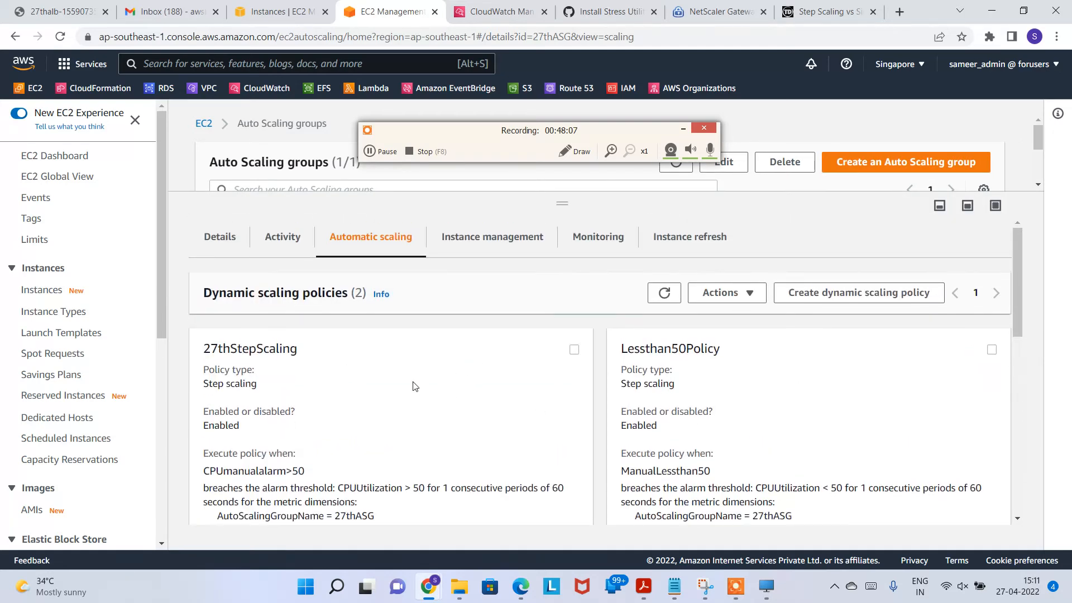
scroll(444, 410, down, 3)
scroll(660, 394, down, 3)
scroll(726, 386, up, 4)
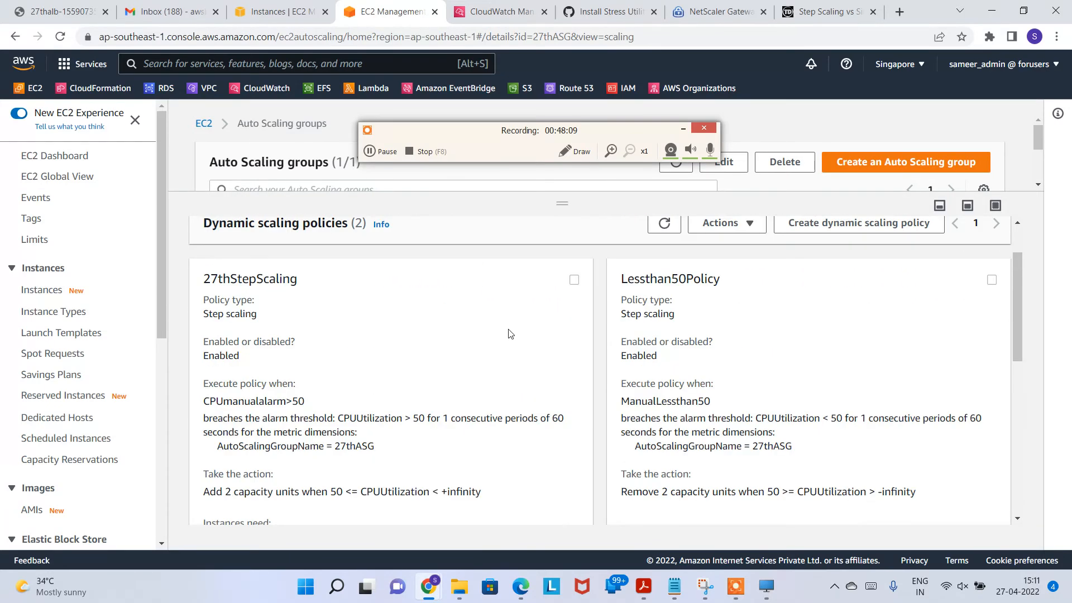
scroll(789, 355, up, 2)
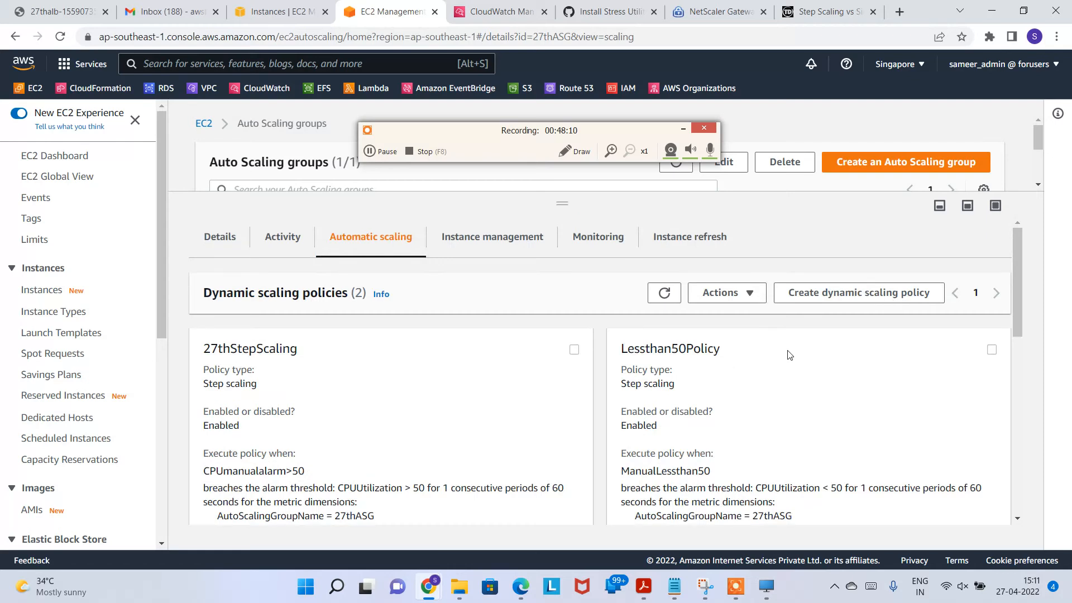
Step: Start a Simple scaling dynamic policy, cancel it, and scroll to Predictive scaling policies
click(836, 298)
click(313, 249)
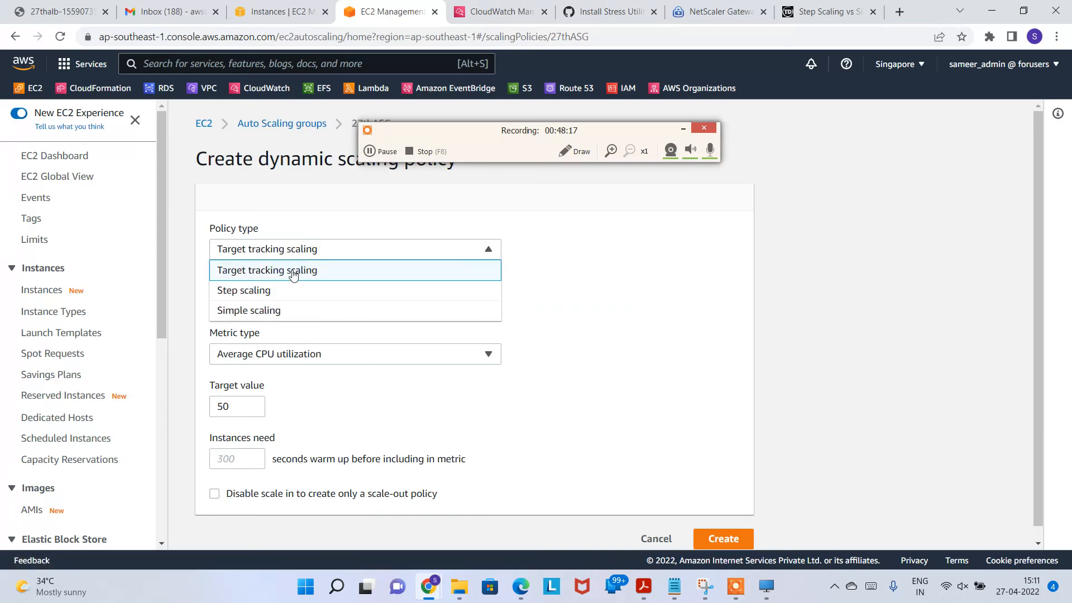
click(296, 312)
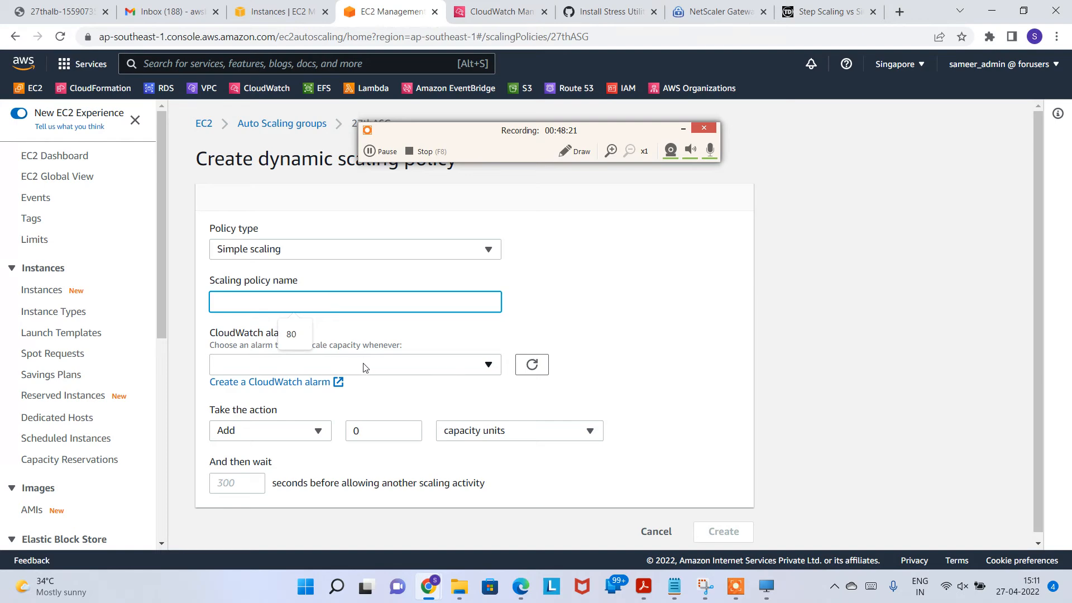
scroll(445, 412, down, 1)
click(607, 335)
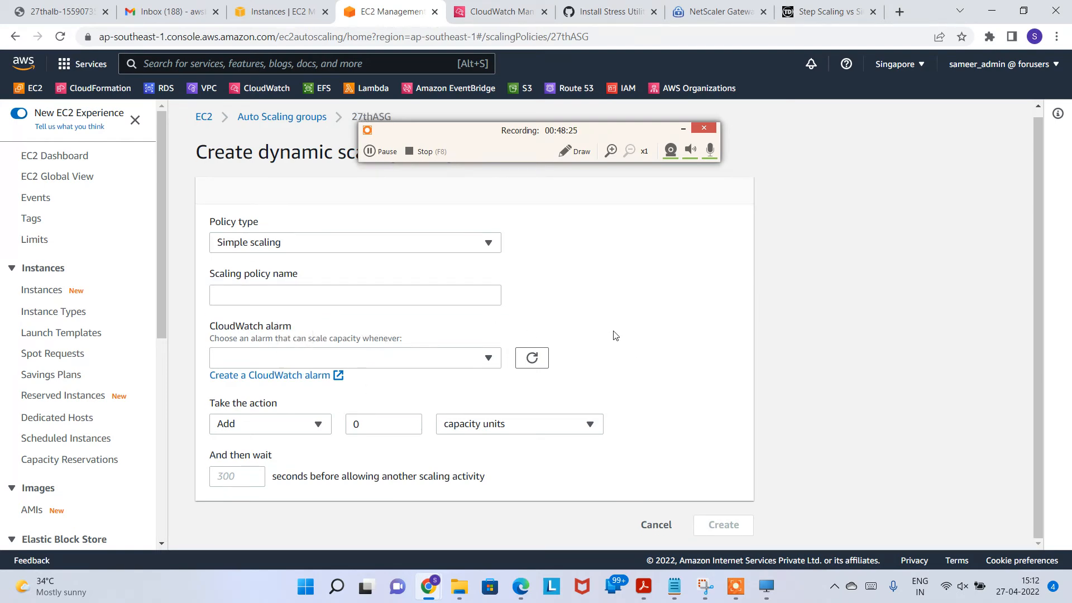
click(659, 525)
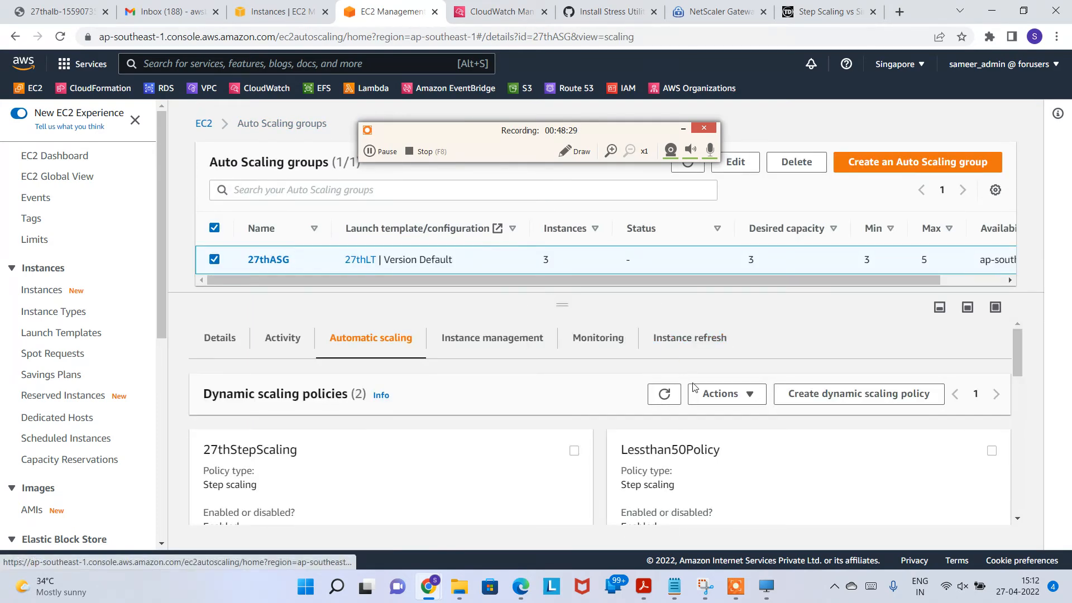
scroll(670, 358, down, 1)
scroll(593, 388, down, 6)
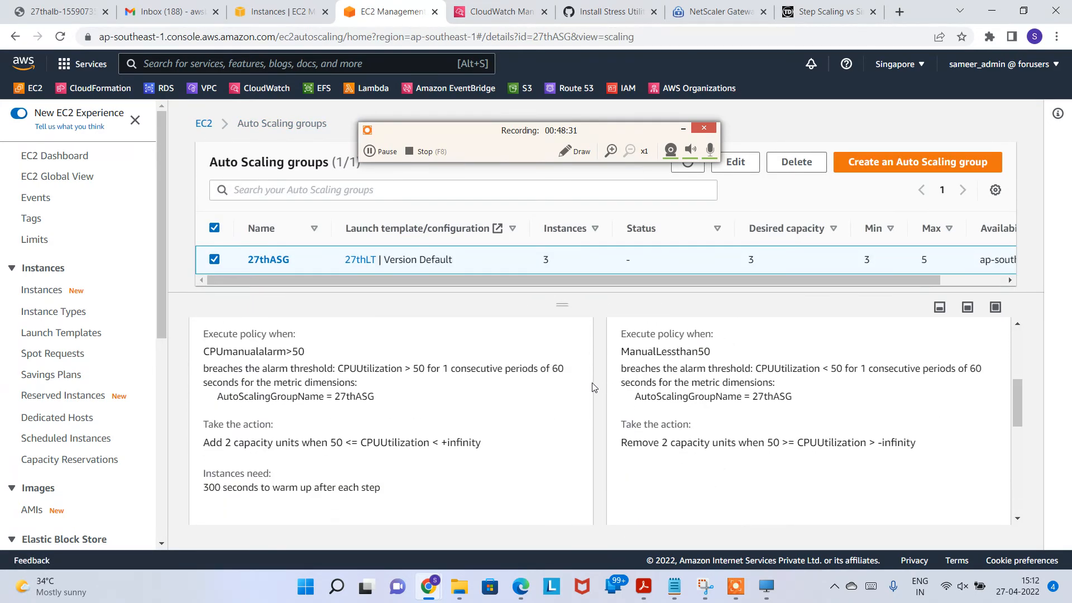
scroll(425, 404, up, 3)
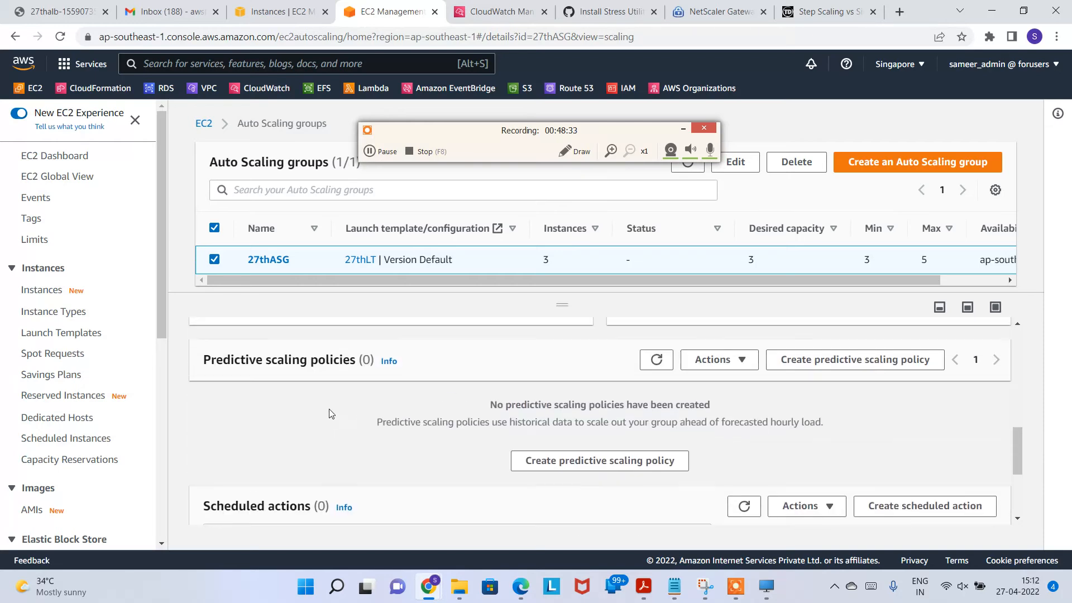
scroll(414, 426, down, 1)
scroll(446, 405, up, 1)
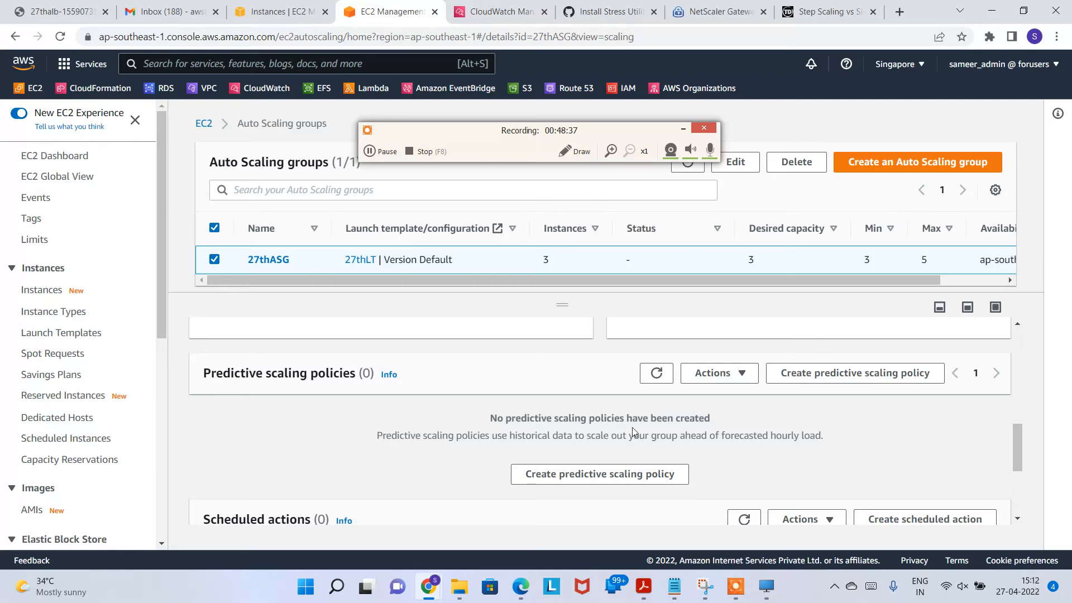
Step: Begin predictive policy myTestPredictPolicy using CPU utilization at a 50% target
click(874, 374)
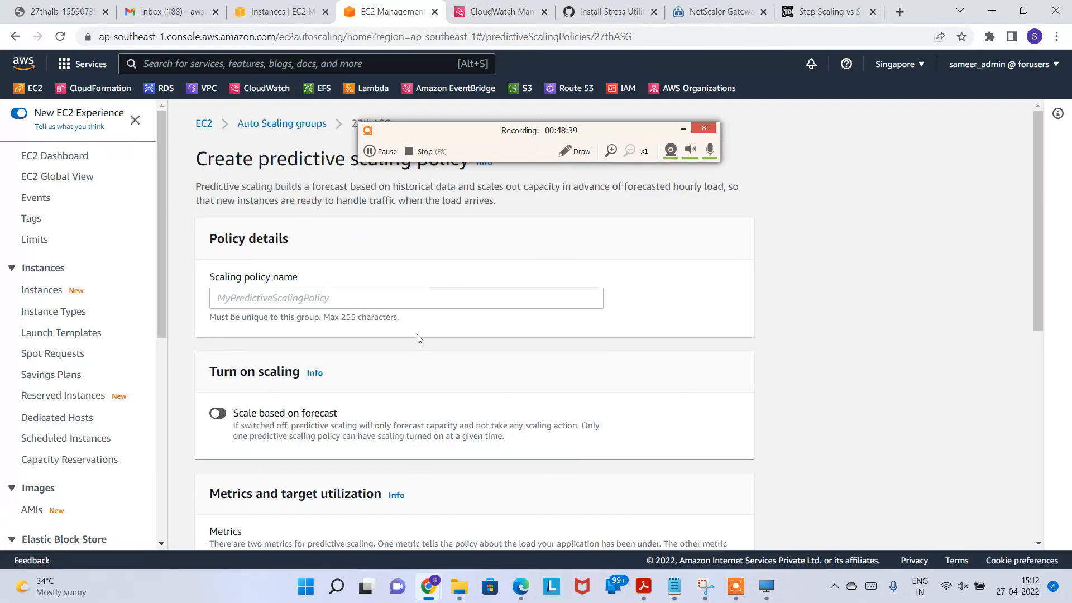
click(306, 299)
text(myTestPredictPolicy)
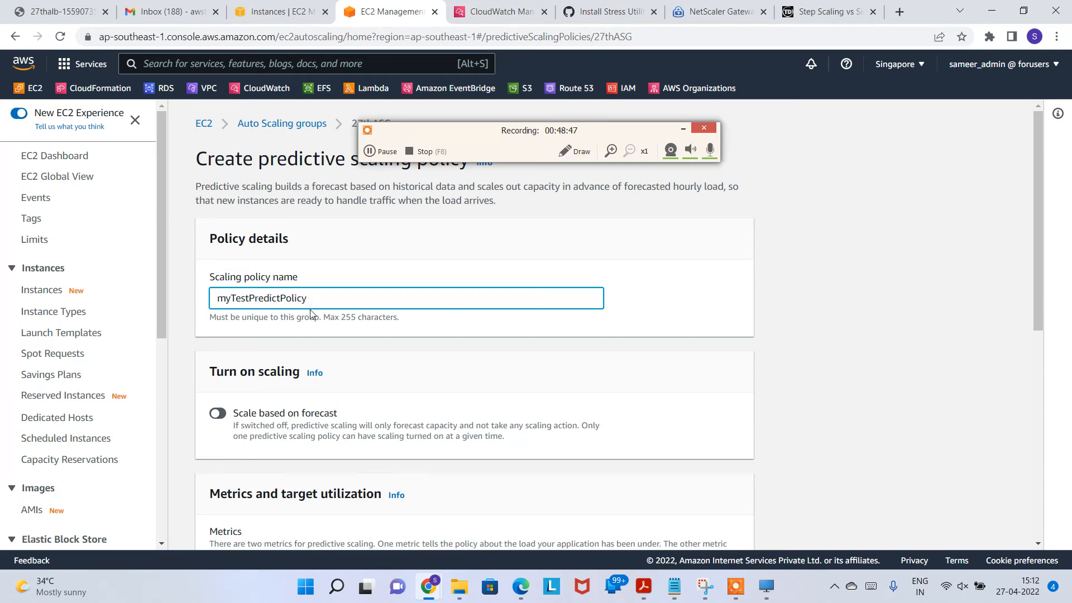
scroll(265, 315, down, 2)
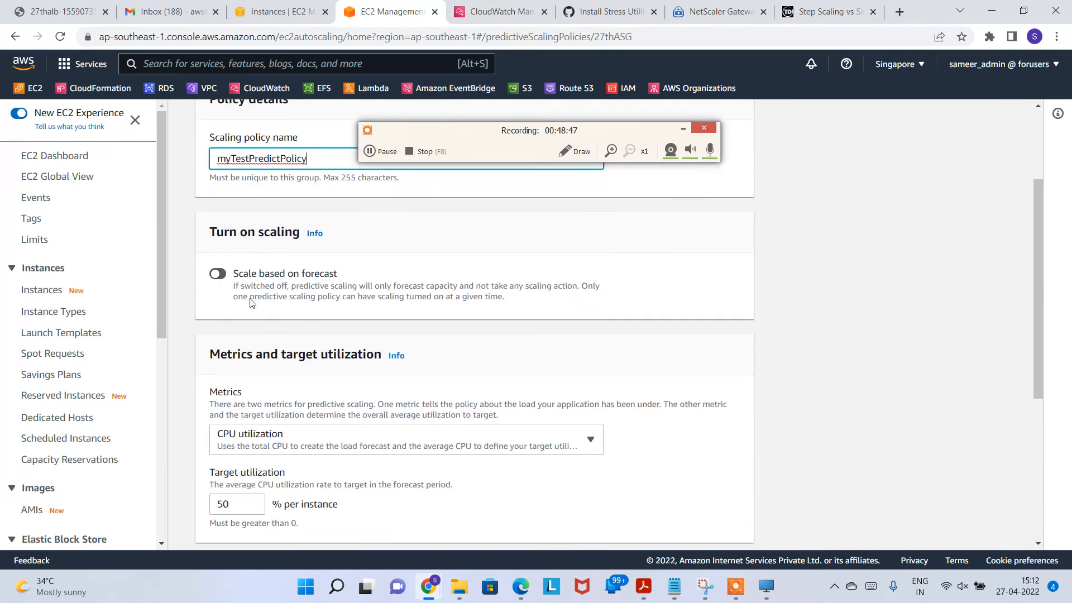
scroll(288, 339, down, 3)
scroll(316, 391, down, 1)
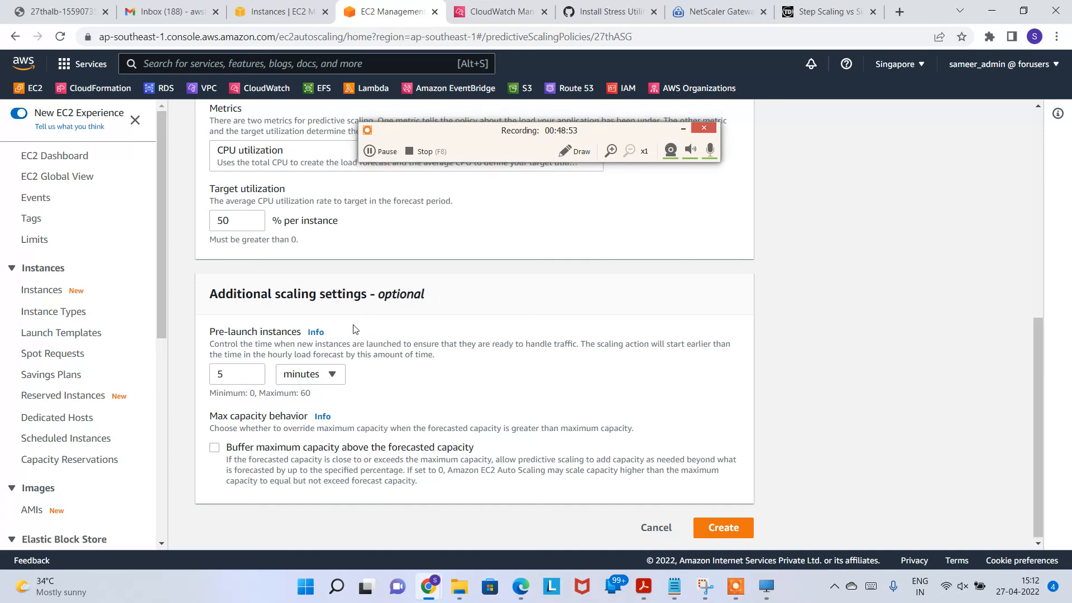
scroll(353, 328, up, 6)
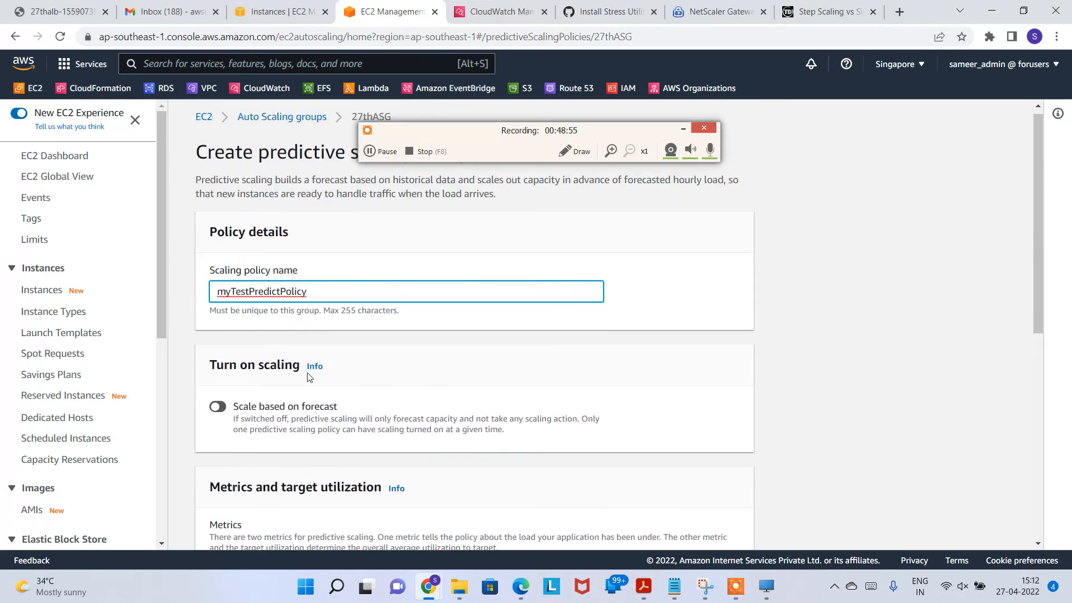
scroll(310, 377, up, 1)
drag(453, 135, 658, 137)
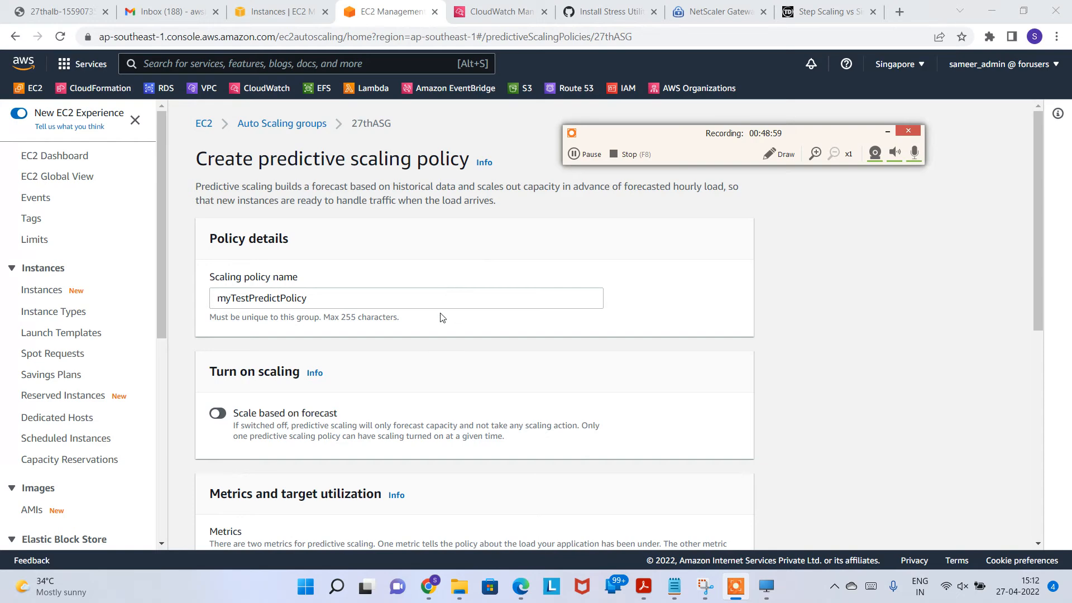
scroll(441, 324, down, 1)
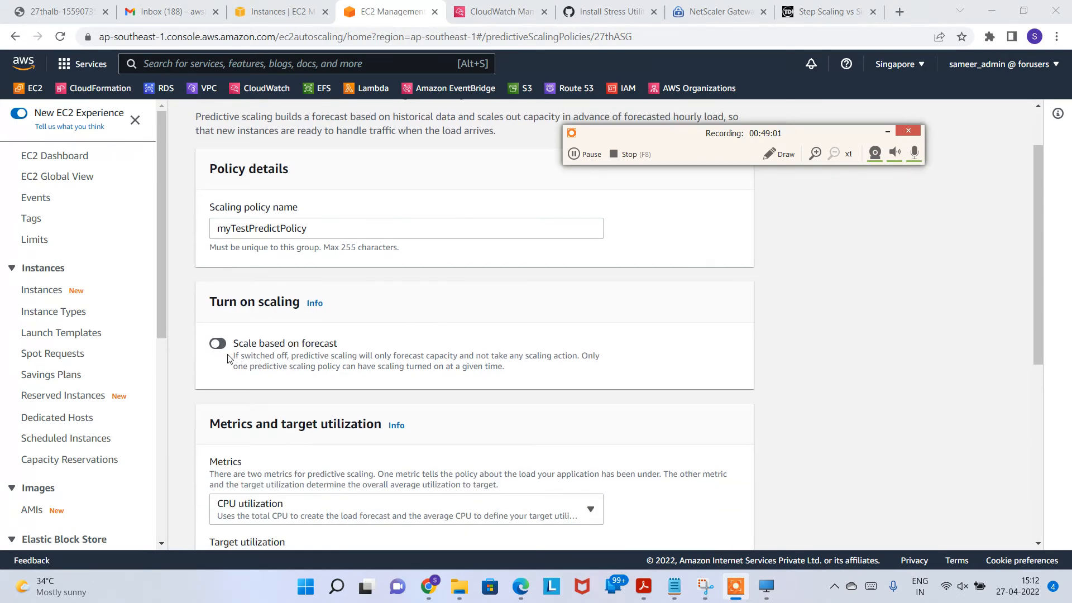
Step: Toggle forecast-based scaling on and create the predictive policy with 5-minute pre-launch
drag(254, 347, 342, 346)
click(298, 368)
drag(250, 367, 575, 358)
click(311, 368)
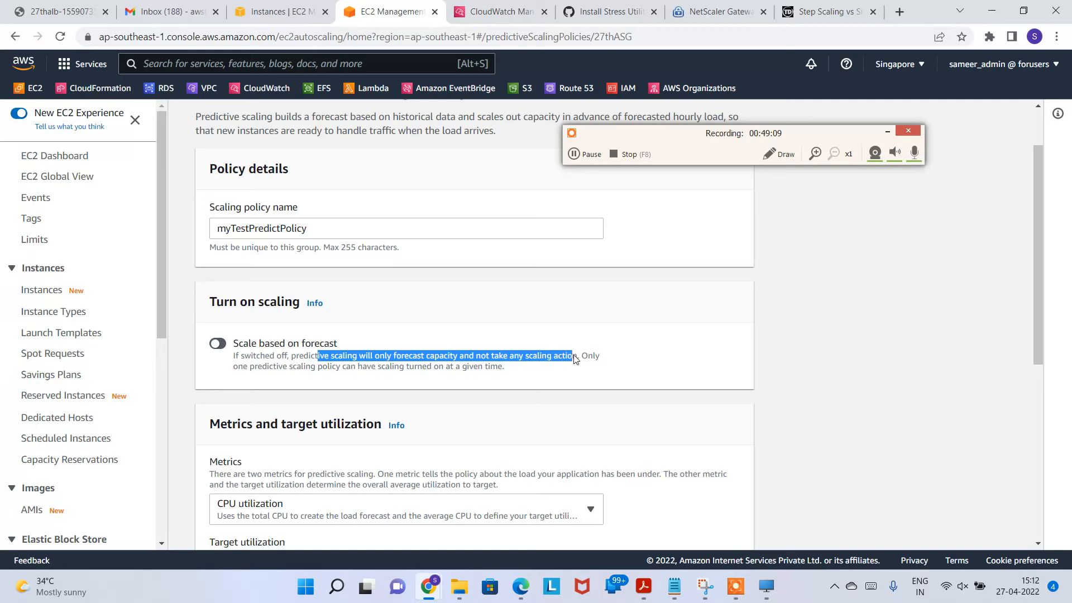
click(316, 370)
drag(254, 367, 524, 373)
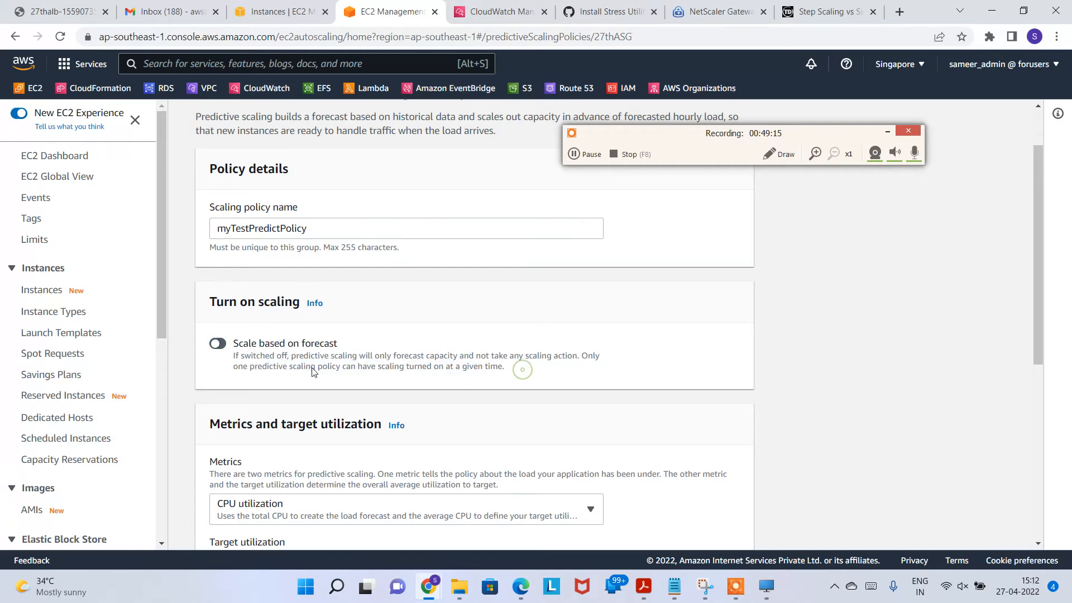
scroll(240, 270, down, 3)
click(220, 205)
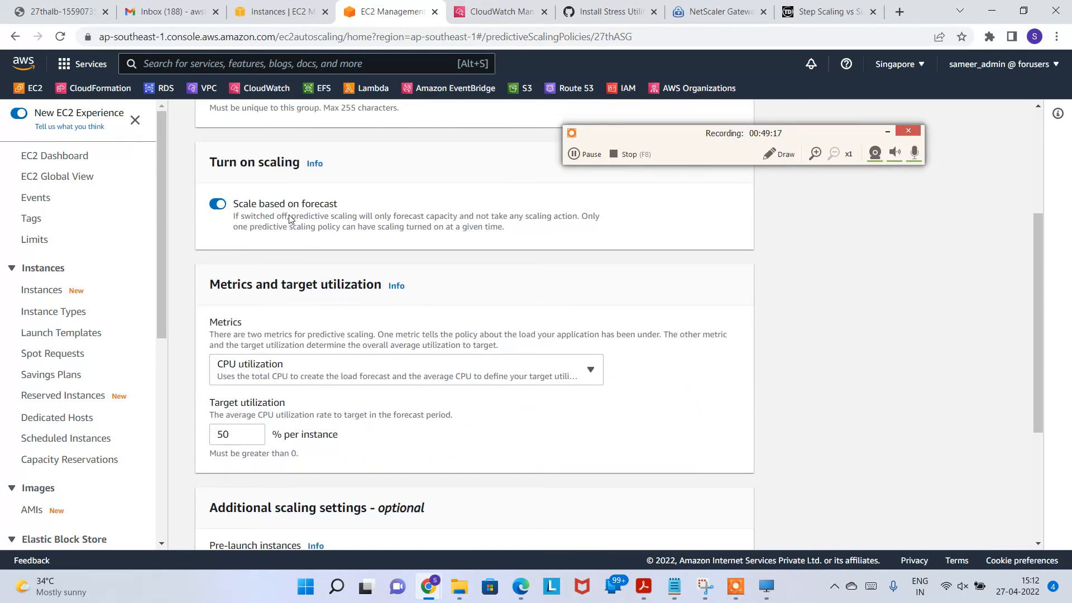
drag(258, 221, 438, 233)
scroll(337, 329, down, 3)
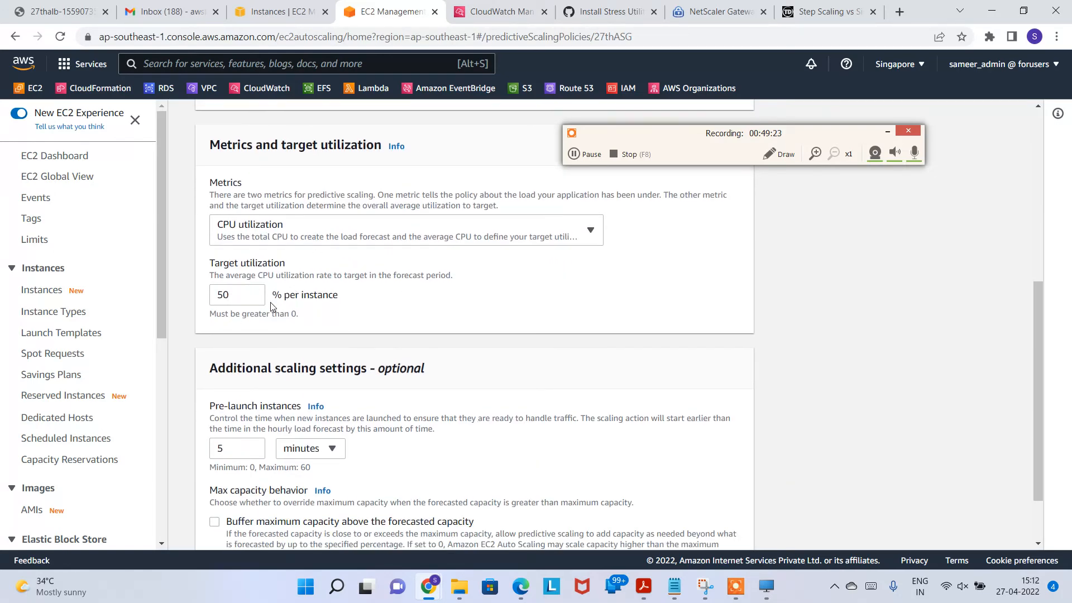
scroll(443, 354, down, 1)
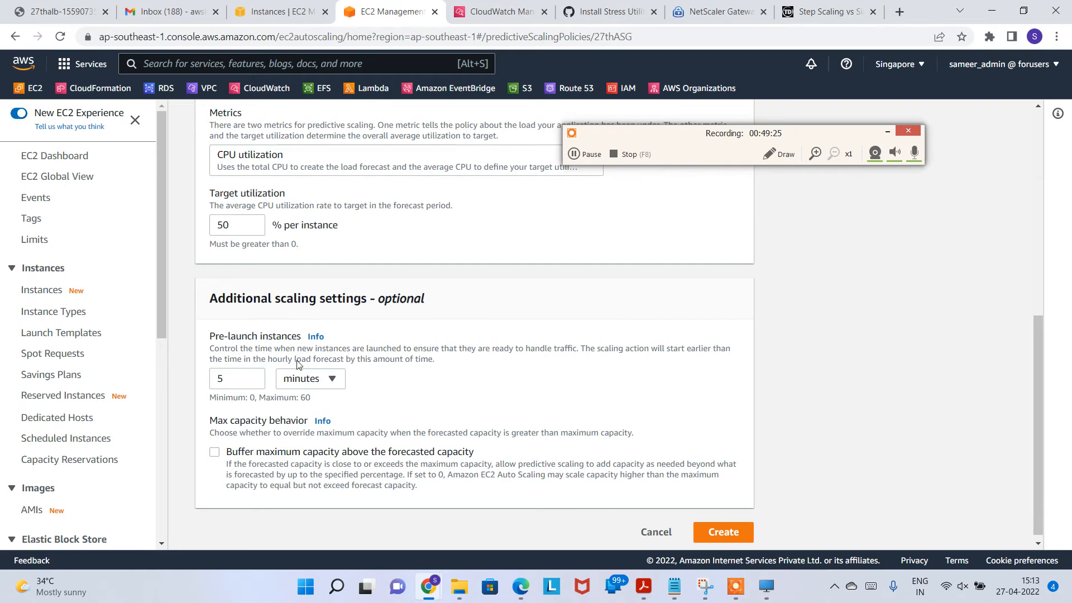
scroll(296, 359, down, 1)
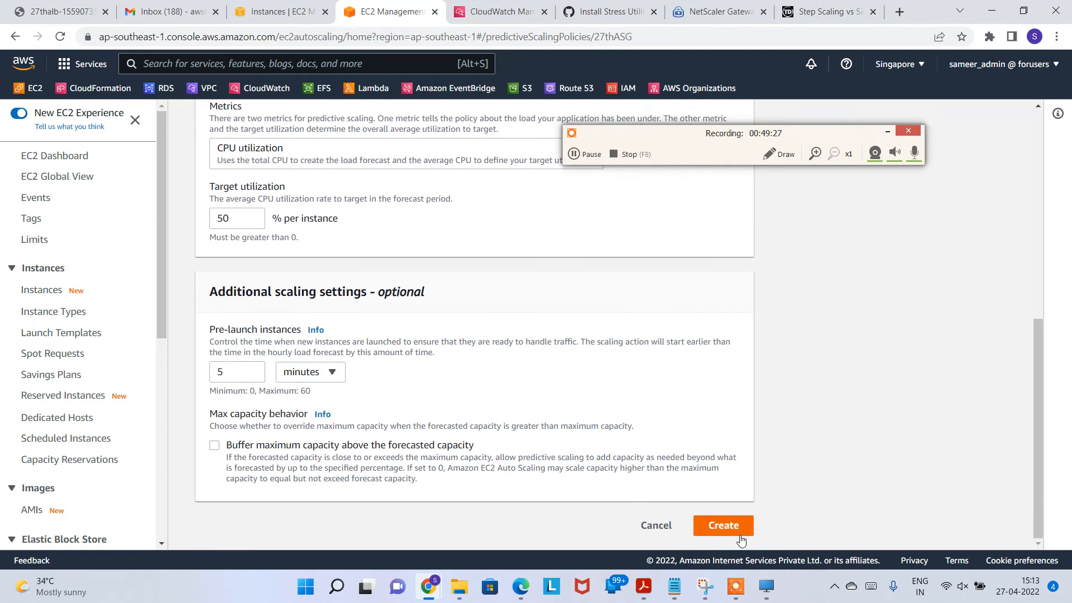
click(725, 527)
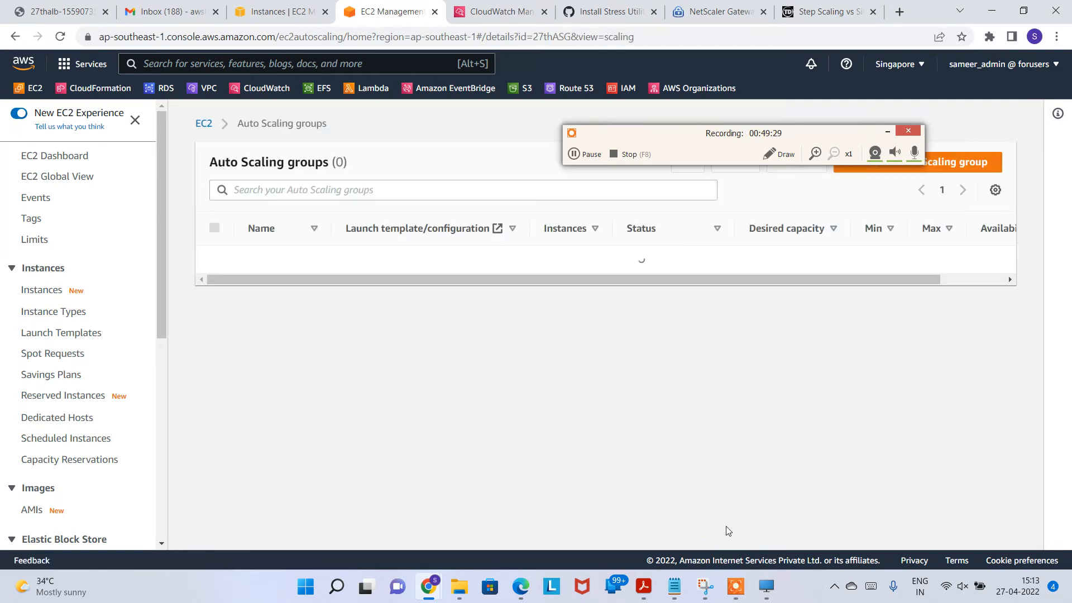
Step: Enable Scale based on forecast on the myTestPredictPolicy card and confirm it
scroll(489, 419, down, 5)
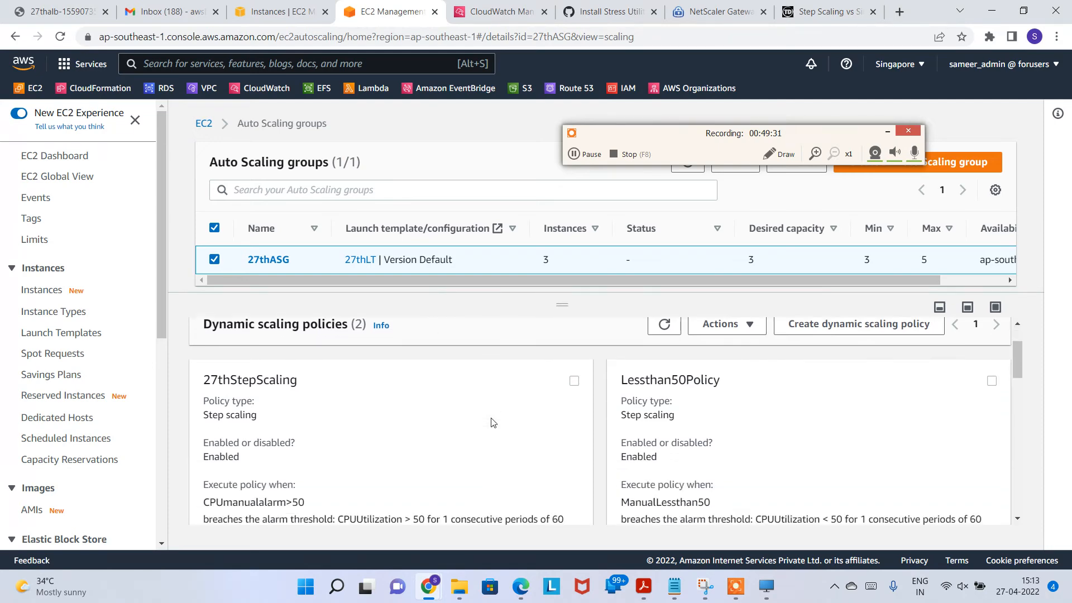
scroll(338, 449, down, 3)
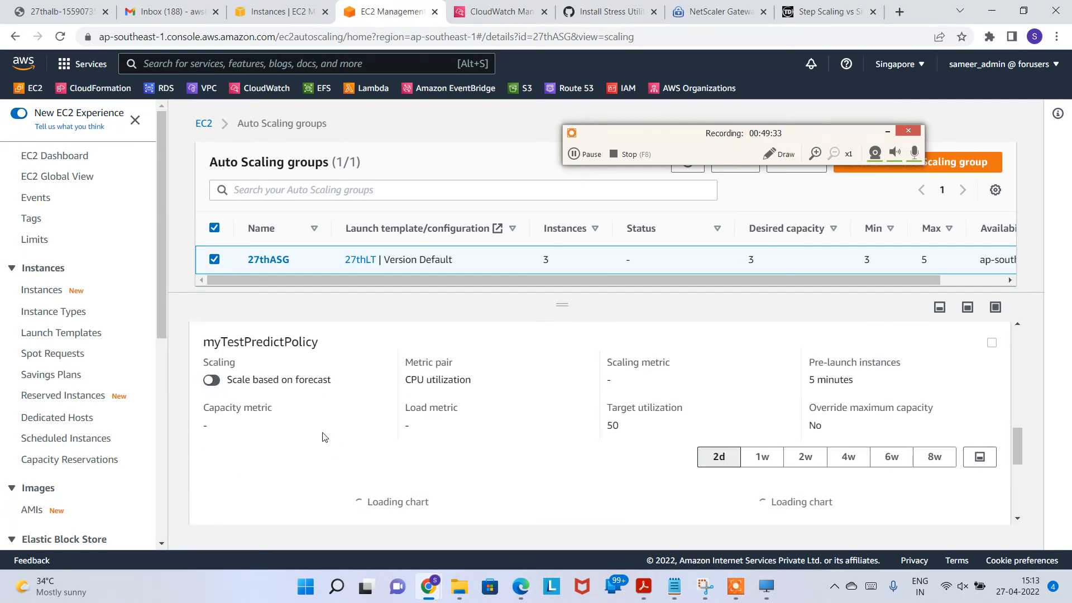
click(212, 379)
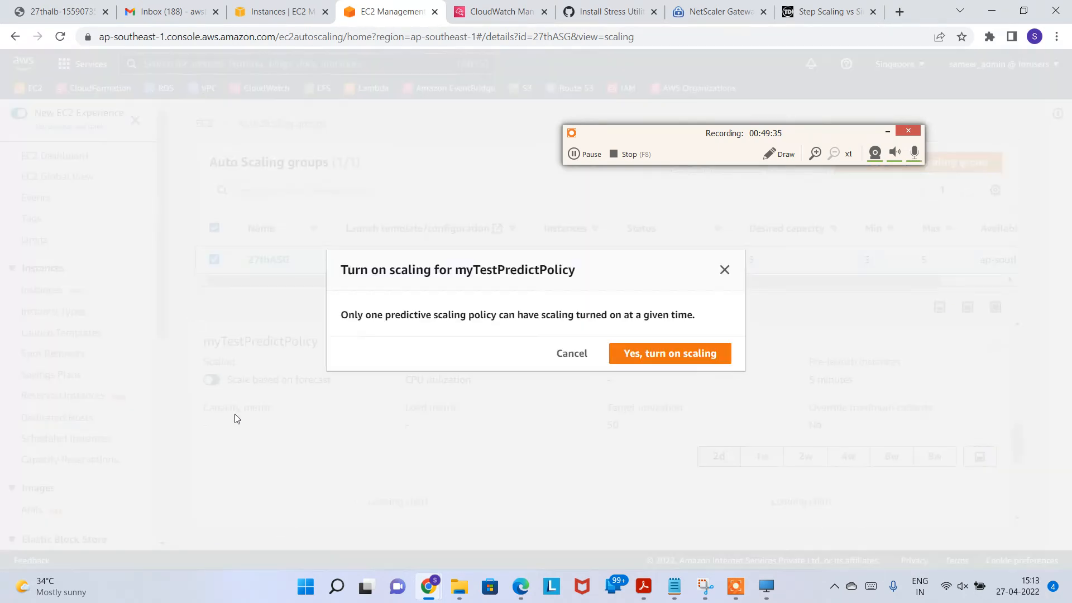
click(726, 353)
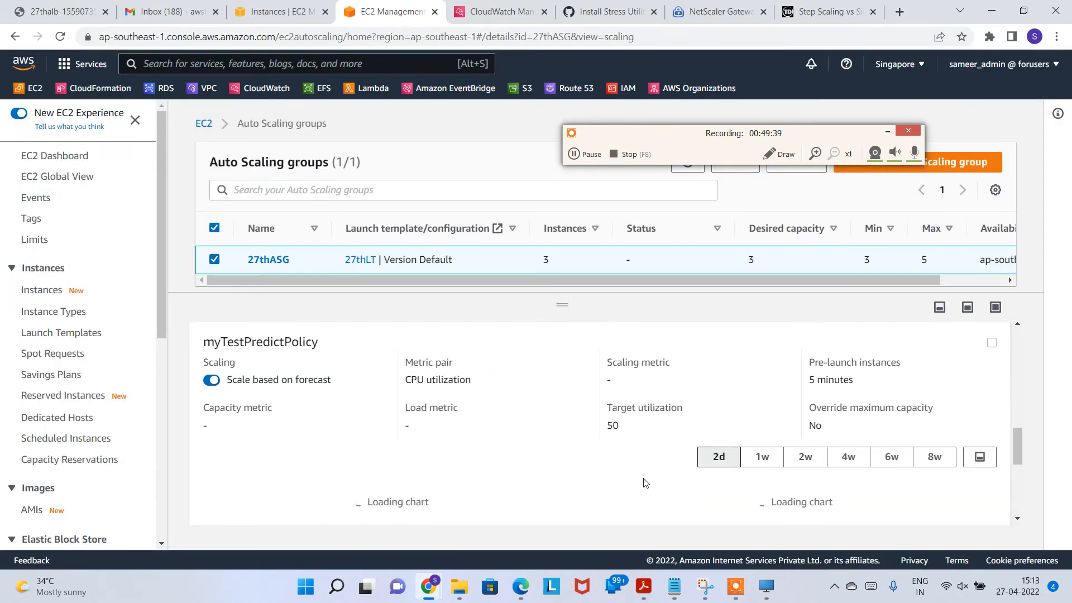
scroll(609, 470, down, 2)
scroll(474, 429, up, 2)
scroll(471, 443, down, 1)
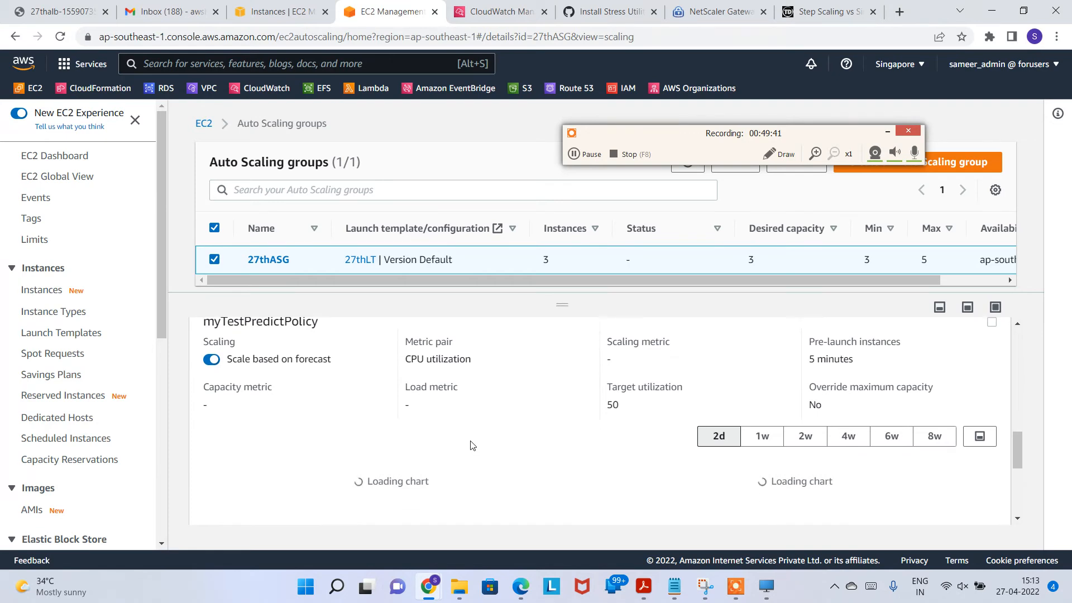
scroll(641, 459, down, 2)
scroll(452, 458, up, 3)
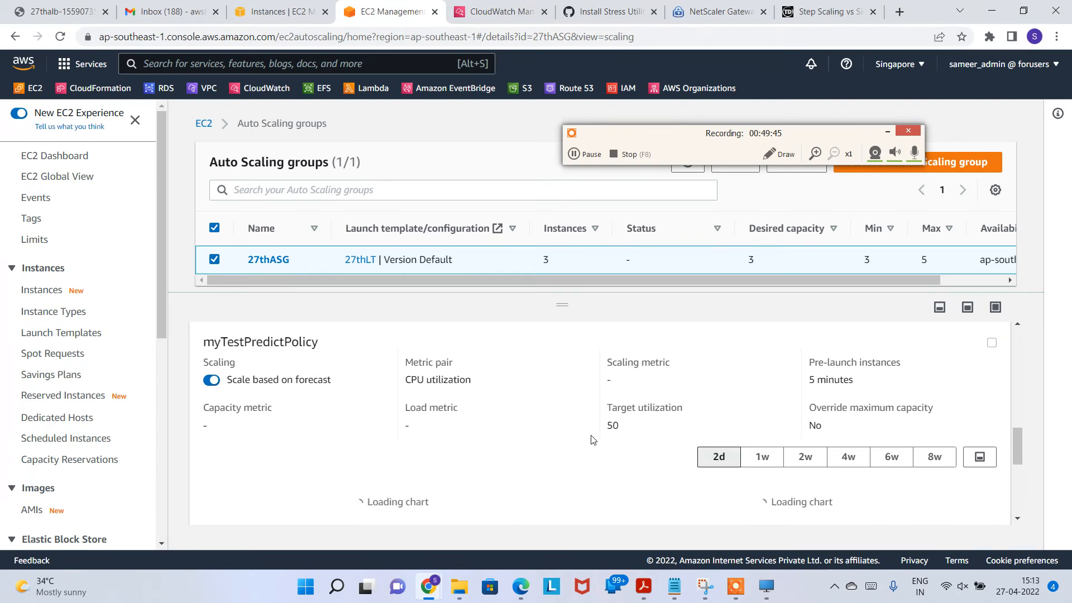
scroll(591, 437, down, 2)
scroll(564, 444, down, 2)
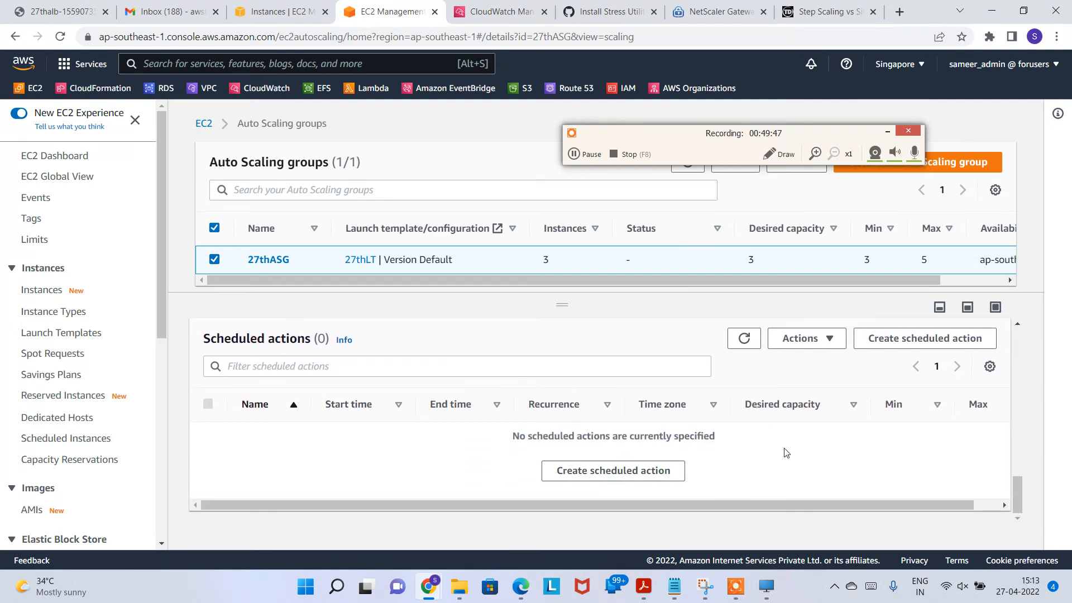
click(895, 338)
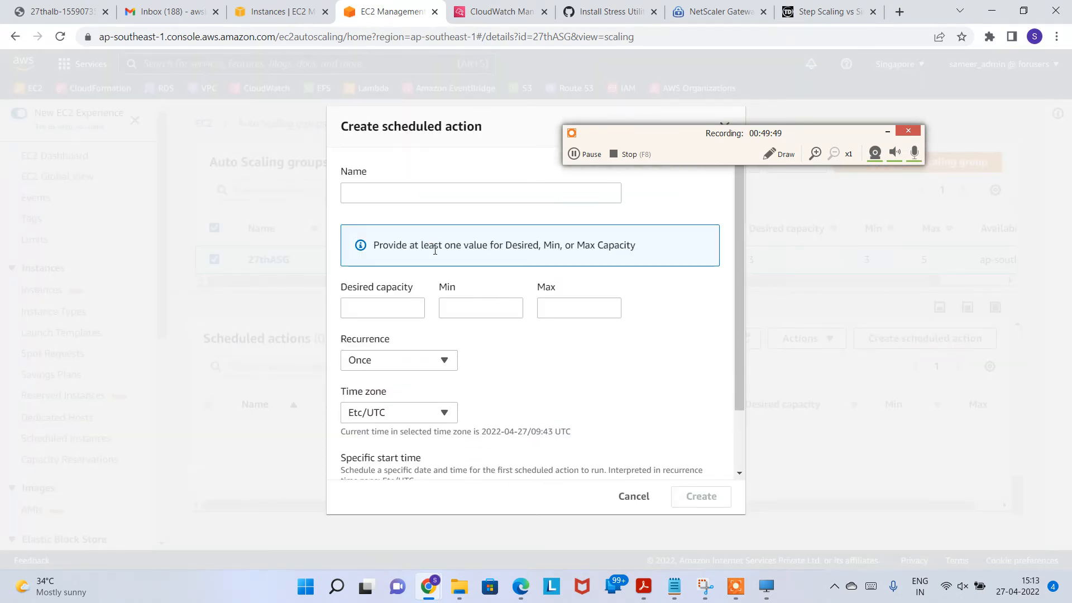
click(426, 196)
text(testscheduledaction)
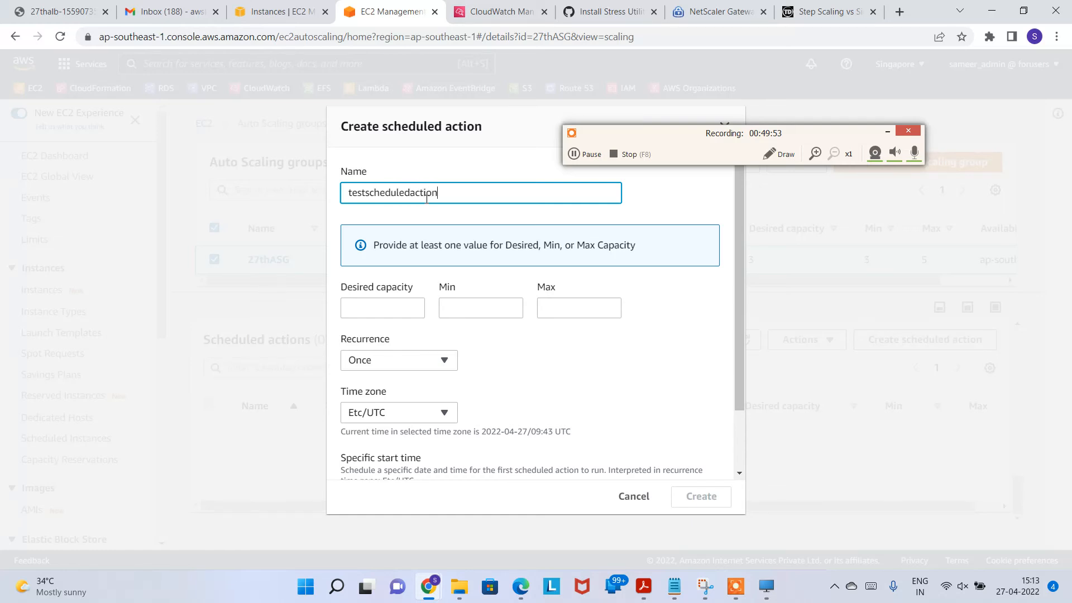
click(378, 310)
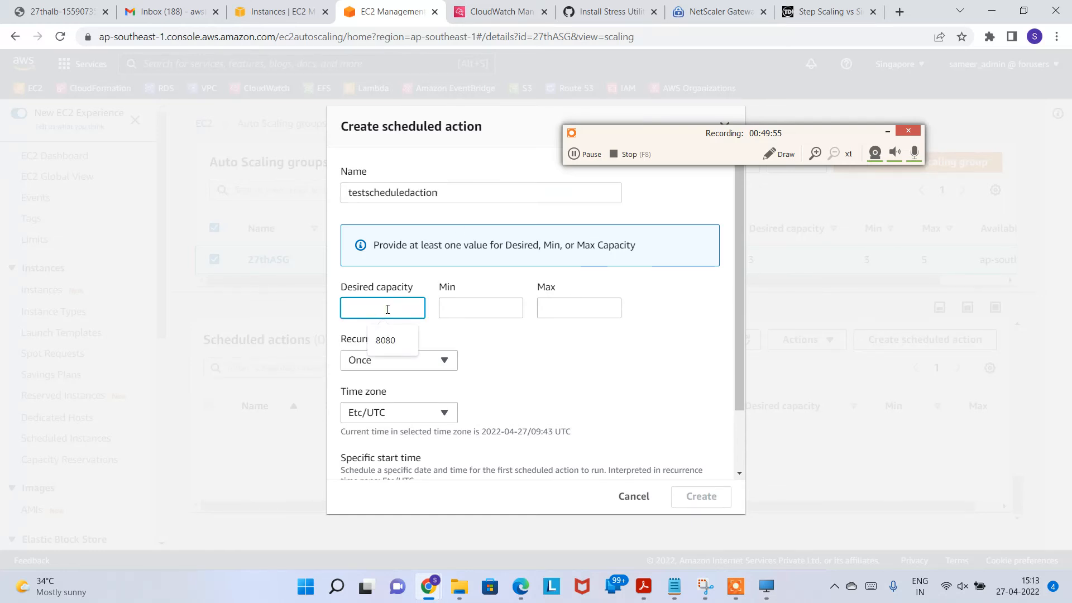
key(Tab)
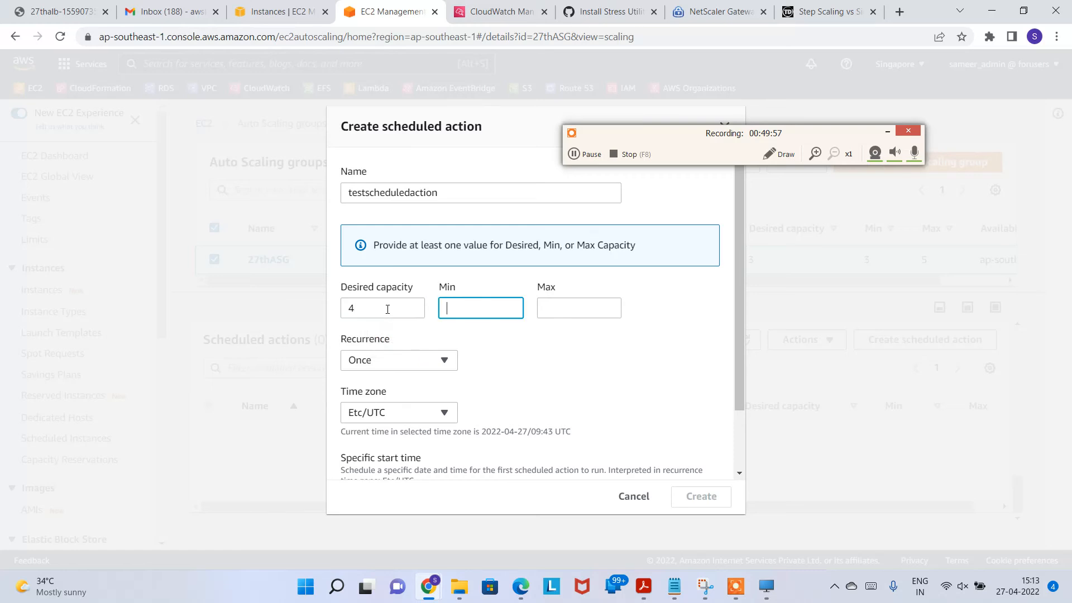
text(4)
key(Tab)
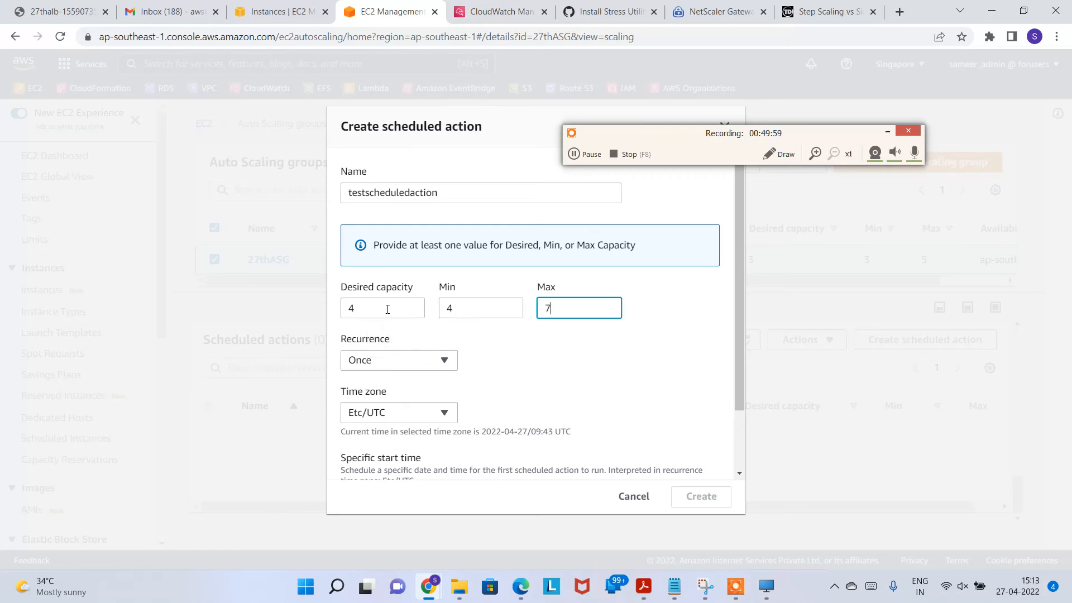
click(433, 361)
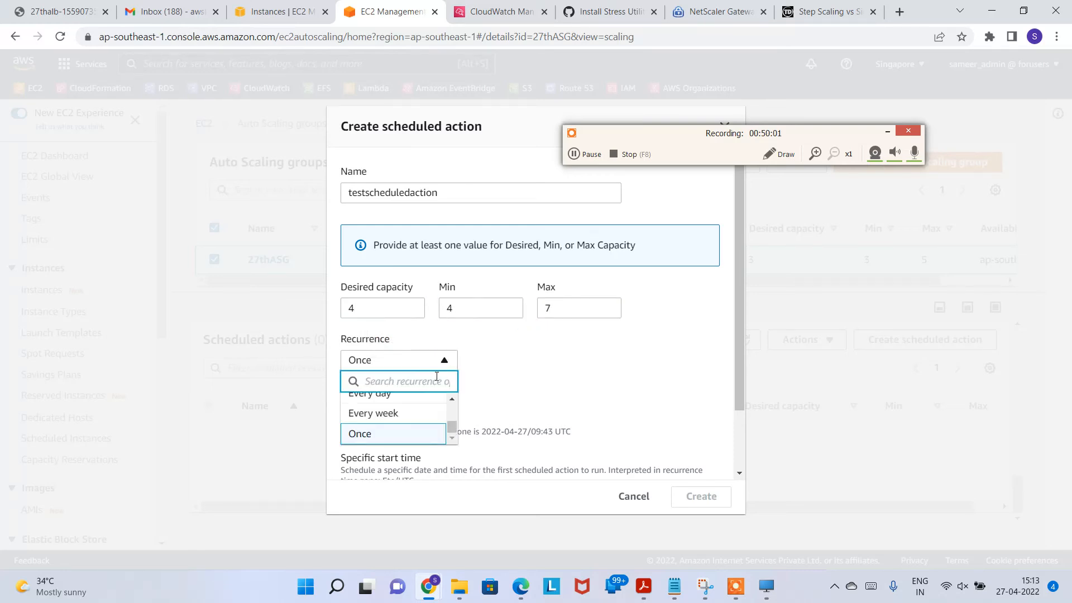
scroll(454, 416, up, 2)
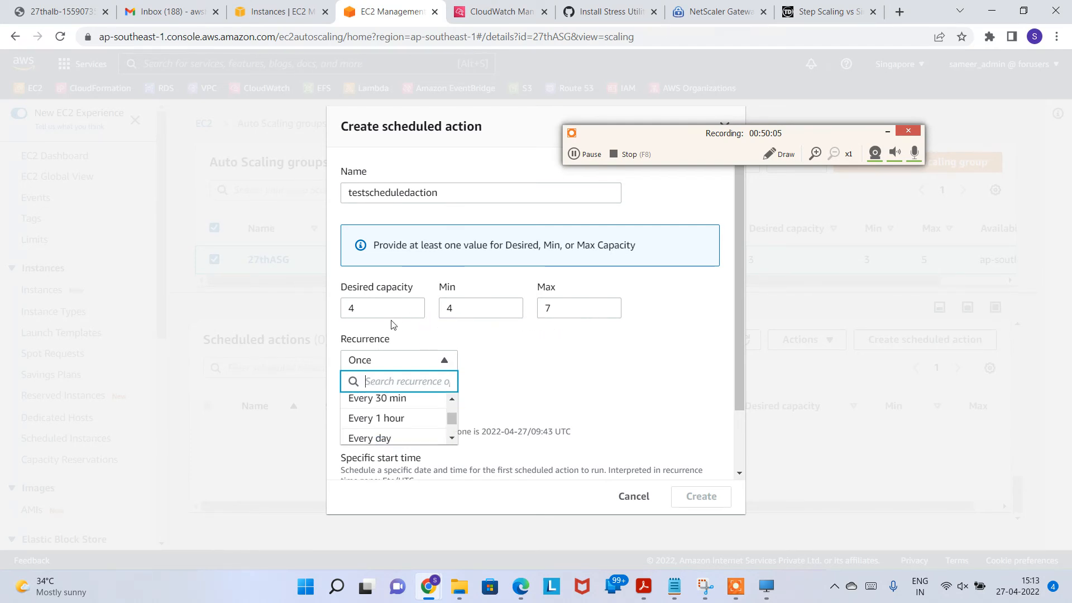
click(398, 398)
click(430, 364)
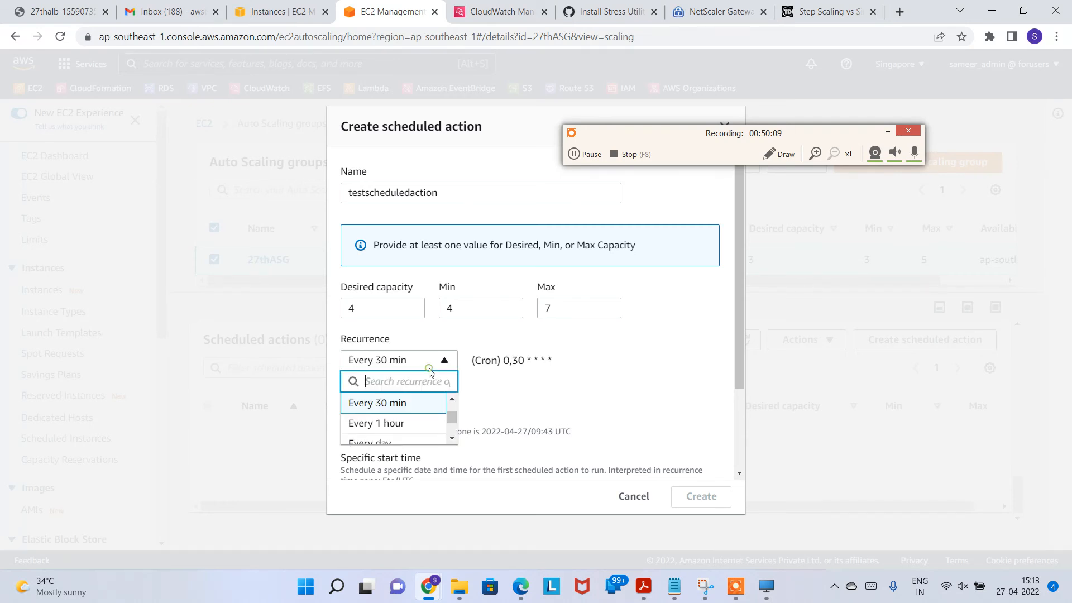
click(403, 423)
click(453, 367)
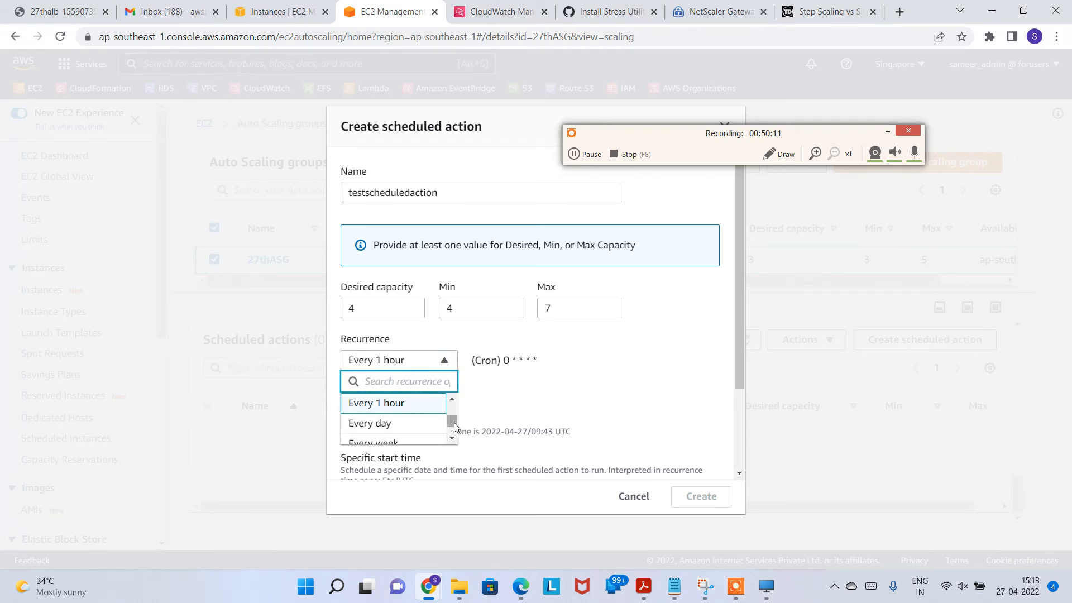
scroll(453, 422, down, 2)
click(402, 442)
scroll(558, 374, down, 2)
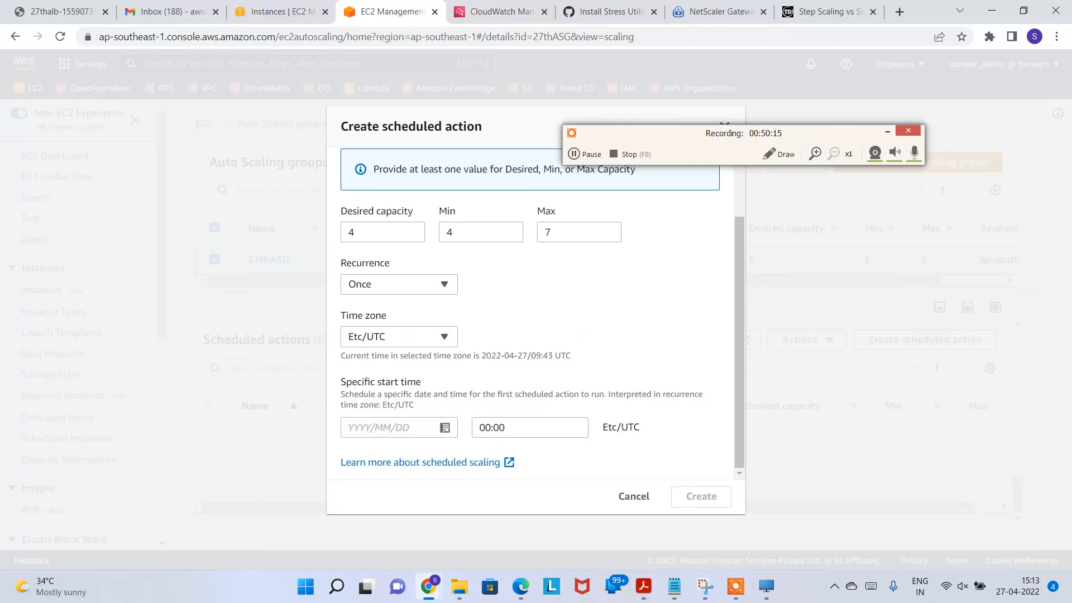
scroll(596, 450, up, 2)
scroll(595, 450, down, 2)
click(540, 428)
click(575, 159)
click(576, 160)
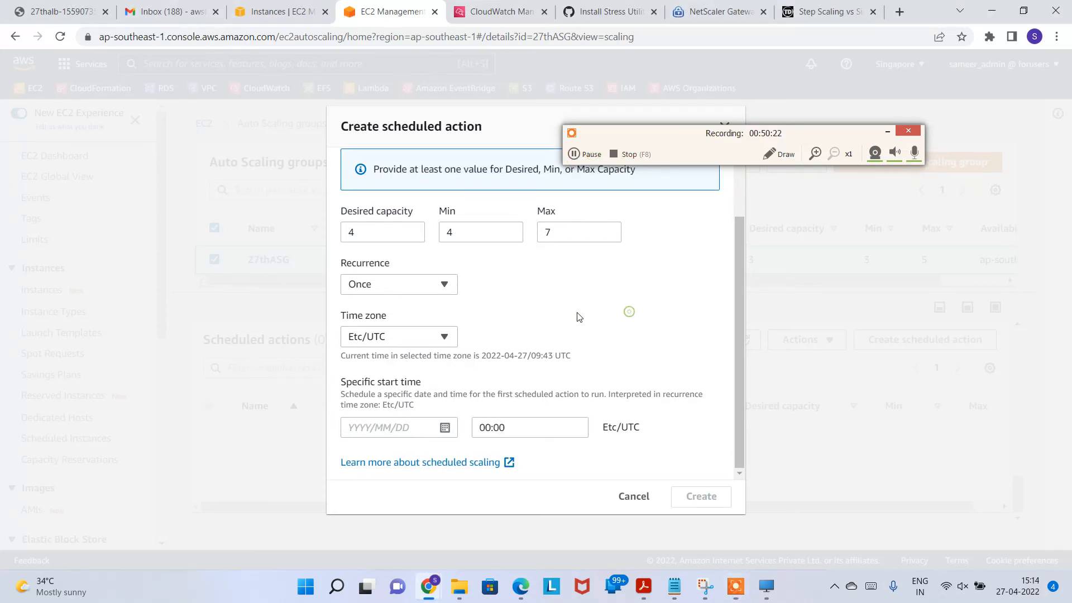
scroll(535, 321, up, 2)
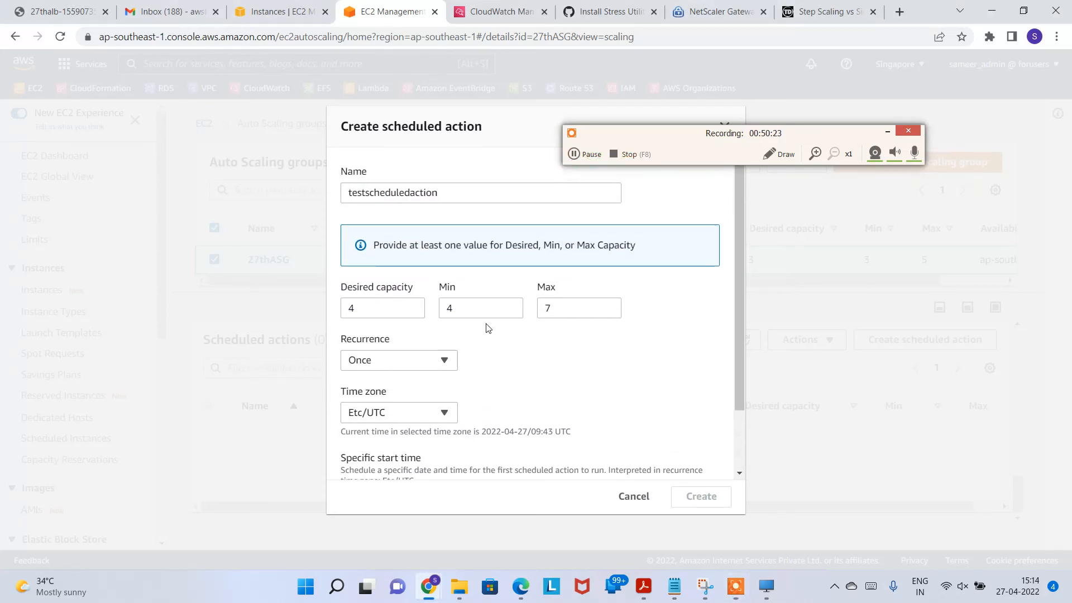
click(381, 306)
Step: Discard the unsaved scheduled action for 27thASG
click(629, 500)
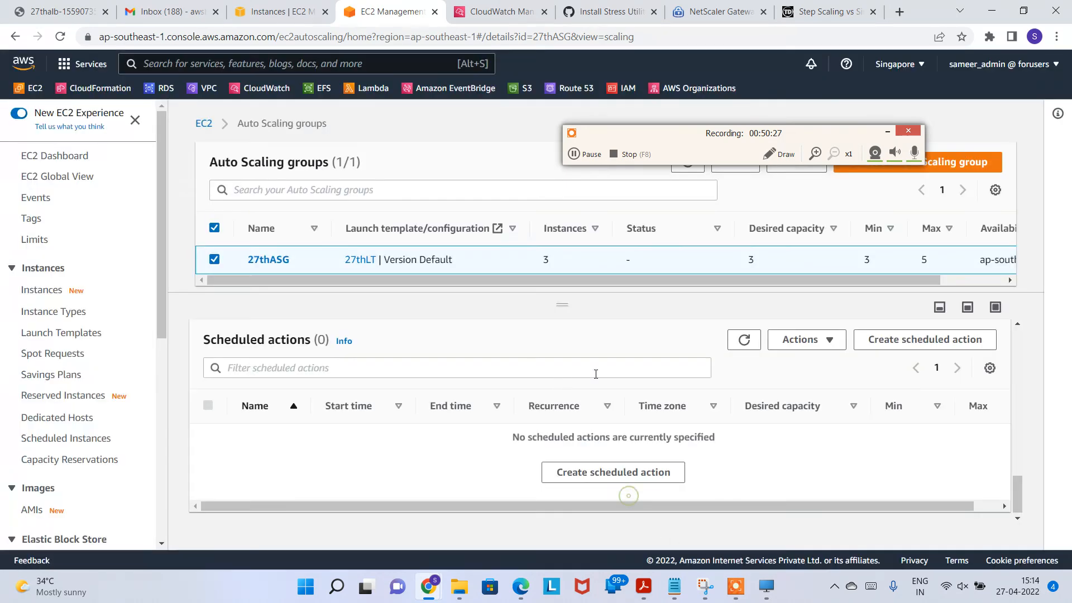
scroll(568, 459, up, 5)
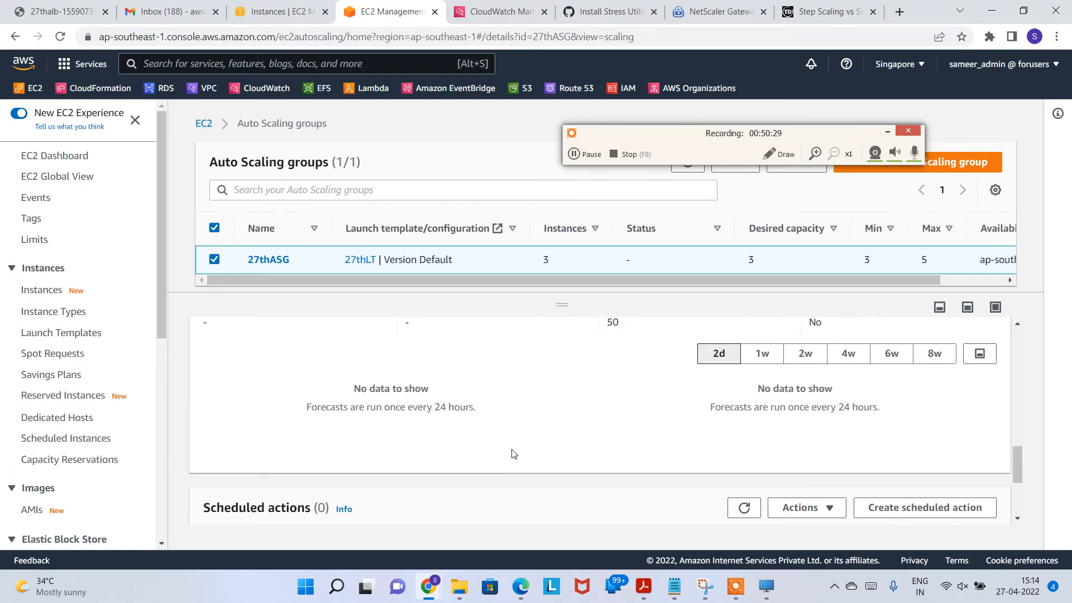
scroll(687, 466, up, 3)
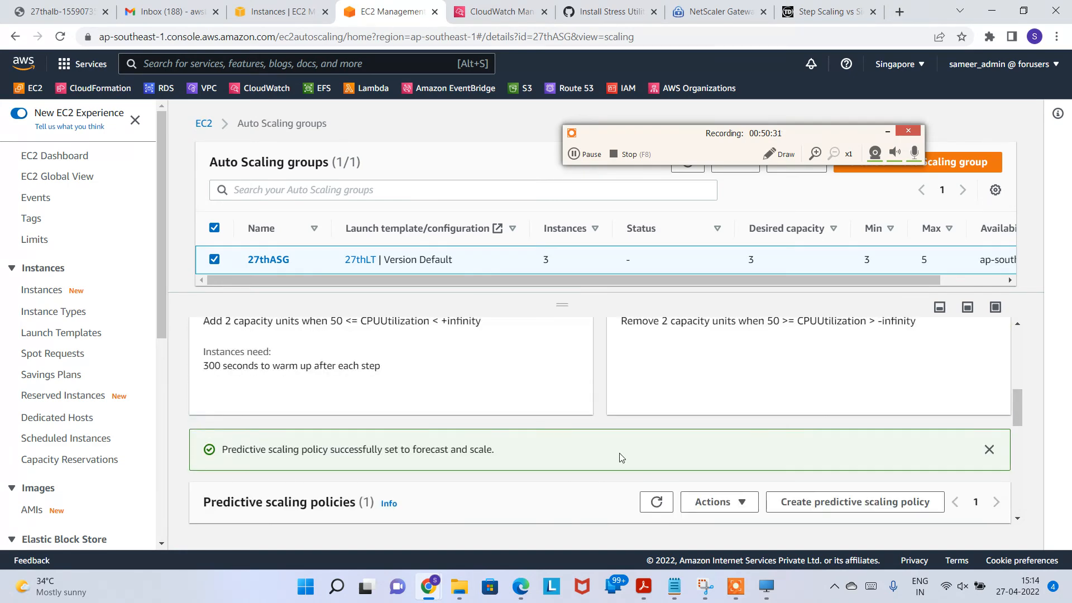
scroll(595, 459, up, 5)
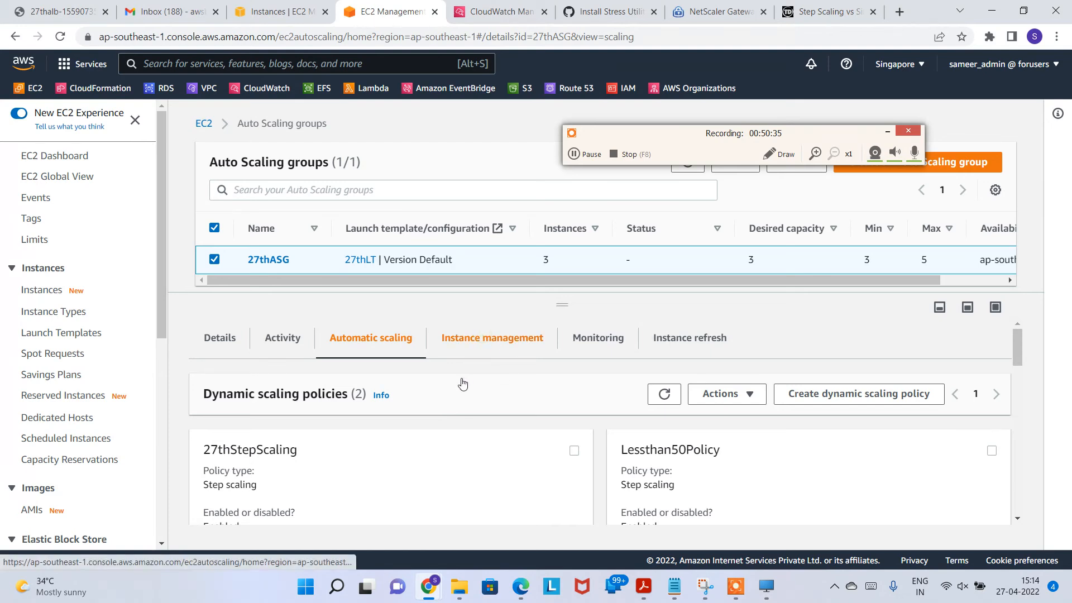
Step: Confirm the three InService instances are m5.large, then show the empty instance refresh section
click(523, 351)
scroll(558, 402, down, 1)
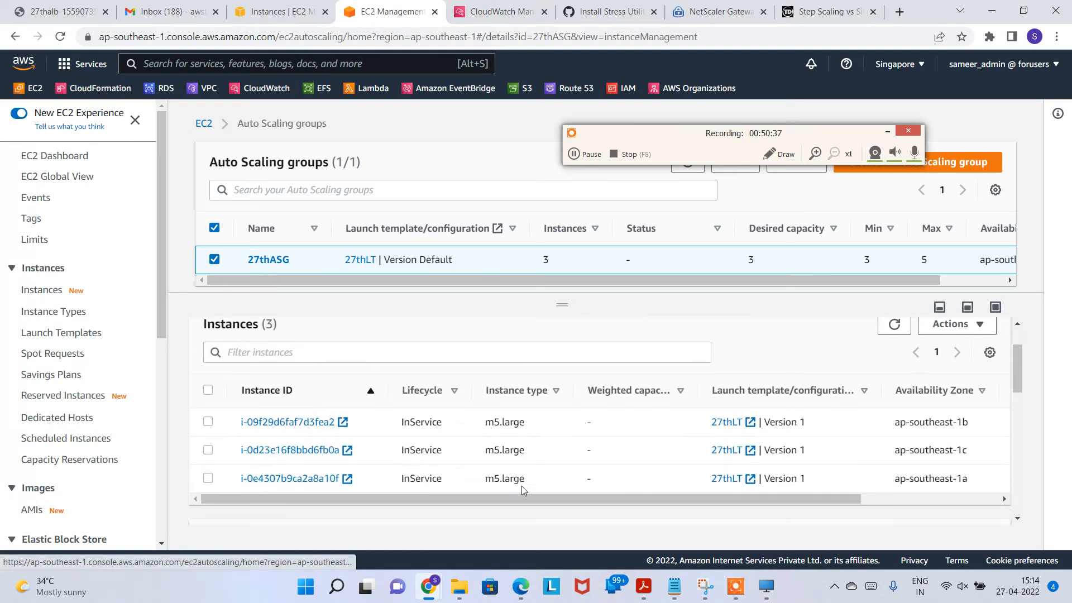
mouse_move(757, 497)
mouse_down()
mouse_move(946, 497)
mouse_move(500, 497)
mouse_up()
scroll(757, 436, up, 1)
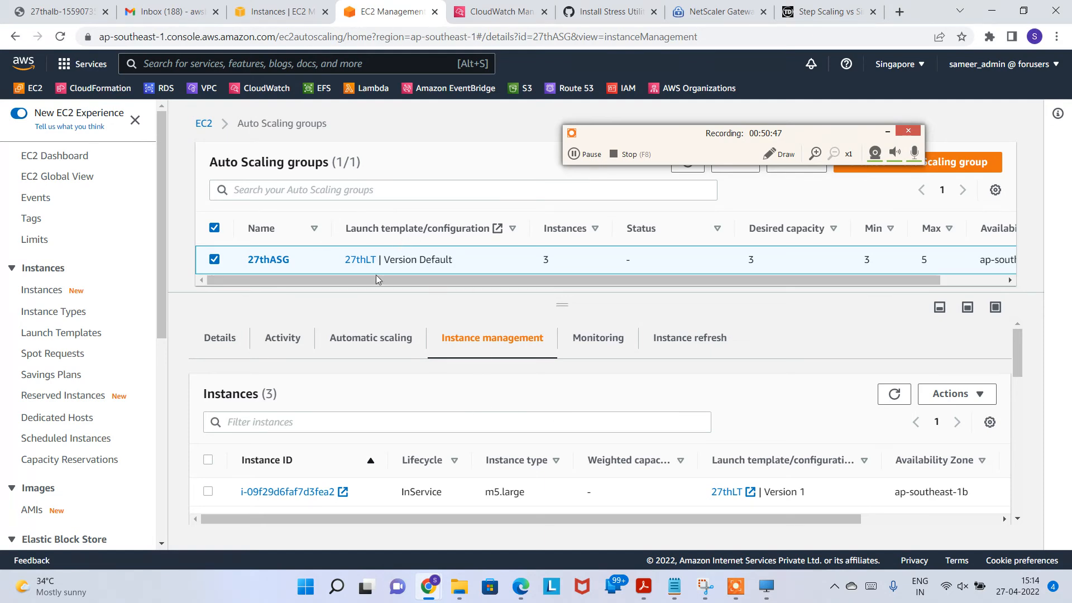
click(608, 352)
click(668, 347)
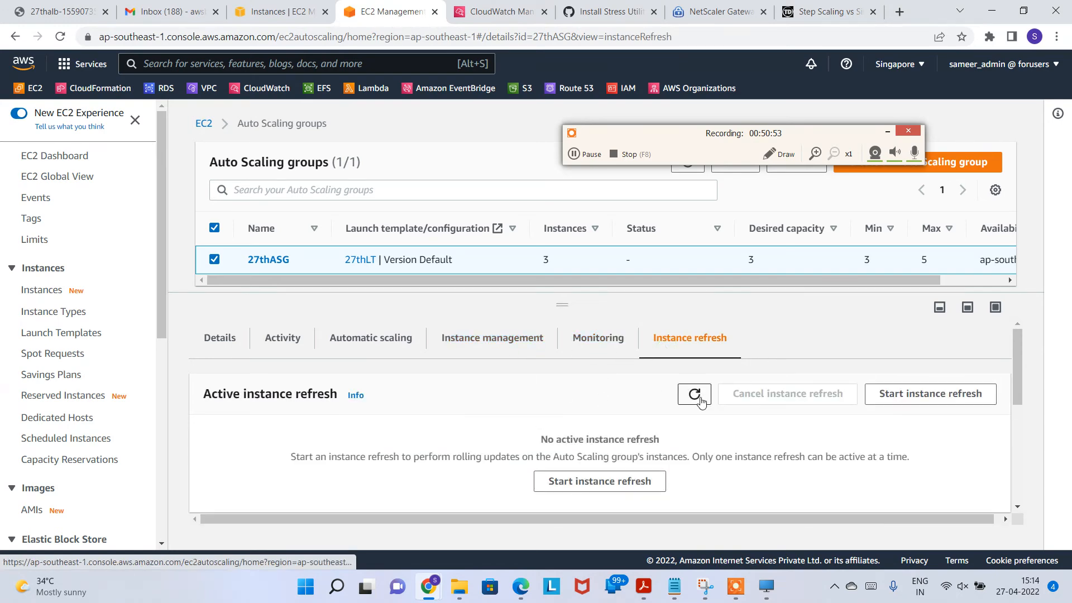
key(ctrl+shift+Tab)
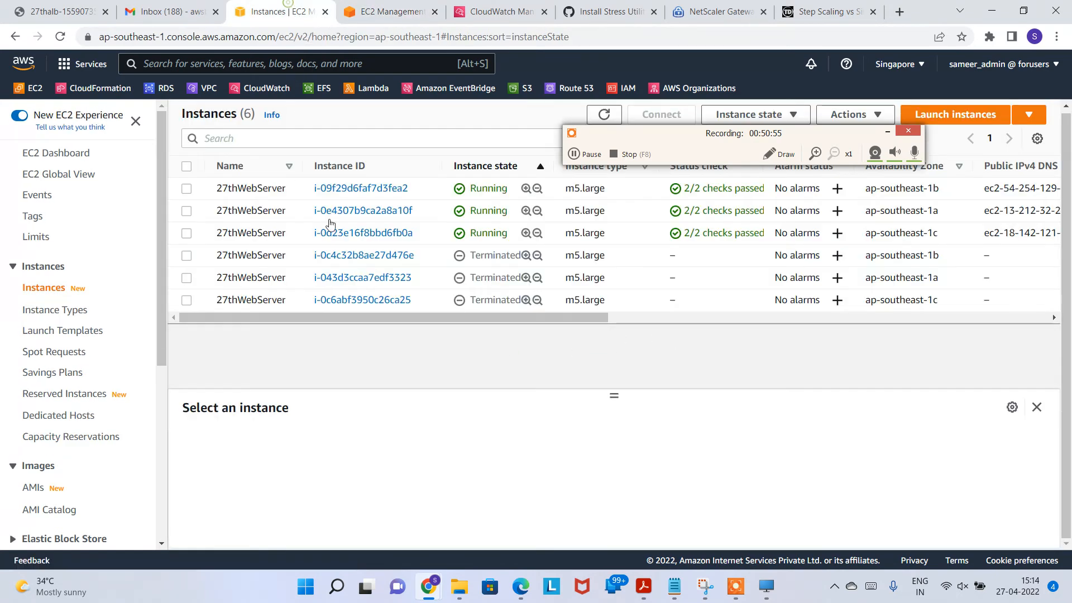
drag(676, 139, 792, 385)
drag(575, 189, 606, 190)
drag(791, 378, 827, 177)
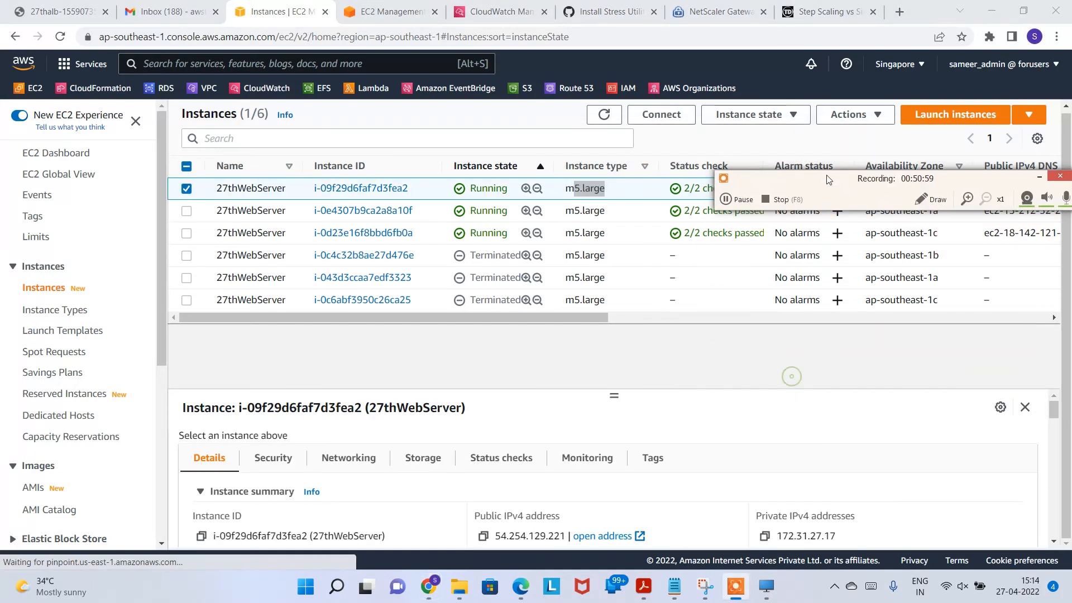
click(614, 118)
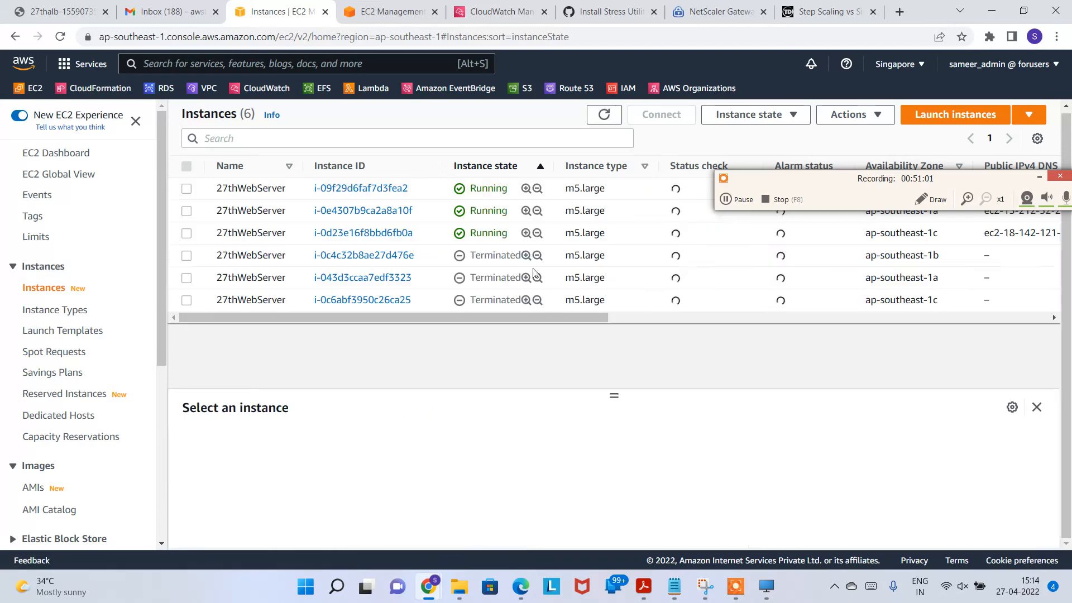
click(424, 12)
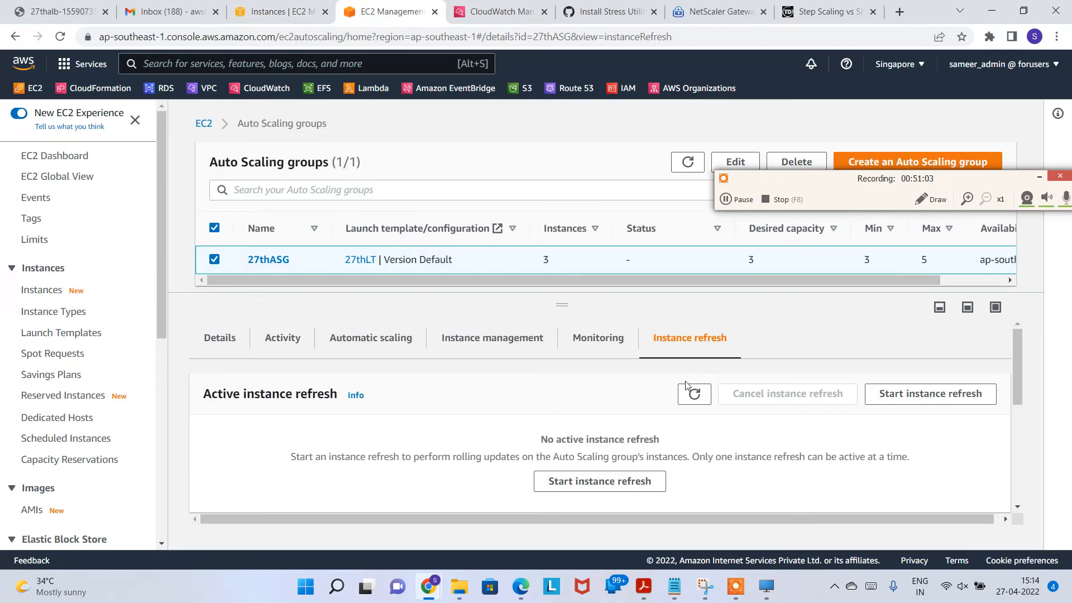
scroll(692, 380, down, 1)
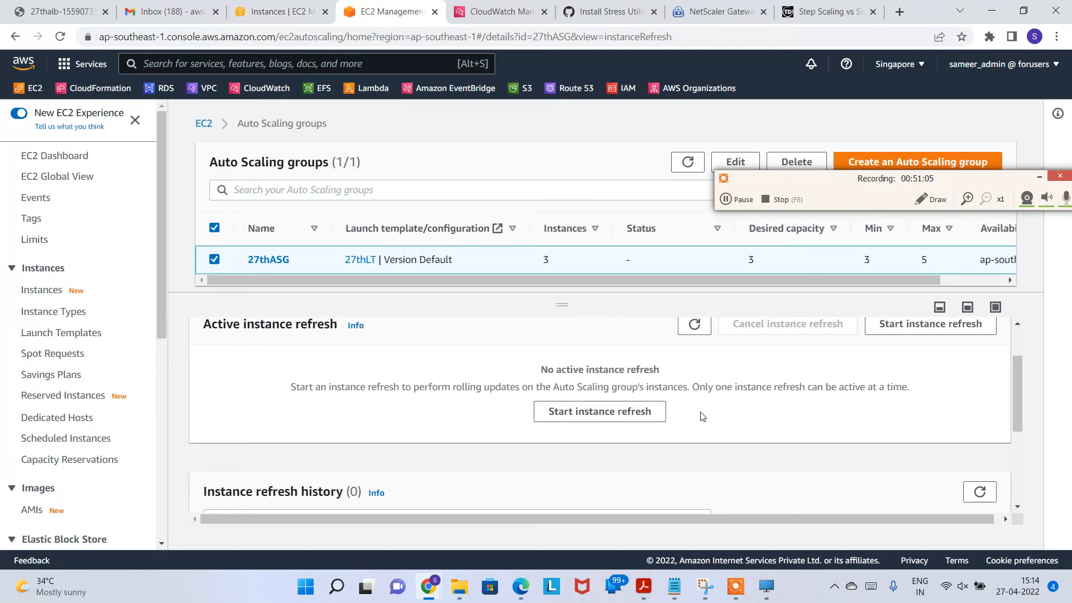
scroll(636, 430, up, 1)
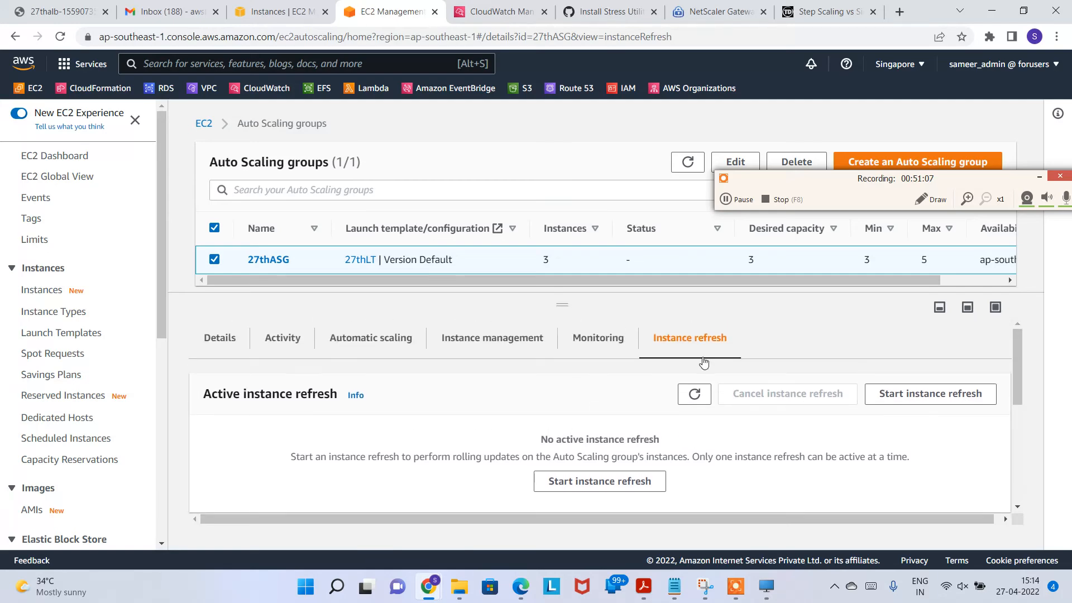
scroll(670, 413, down, 2)
Step: Set up a 27thASG instance refresh updating to launch template 27thLT, version Default (1)
click(609, 341)
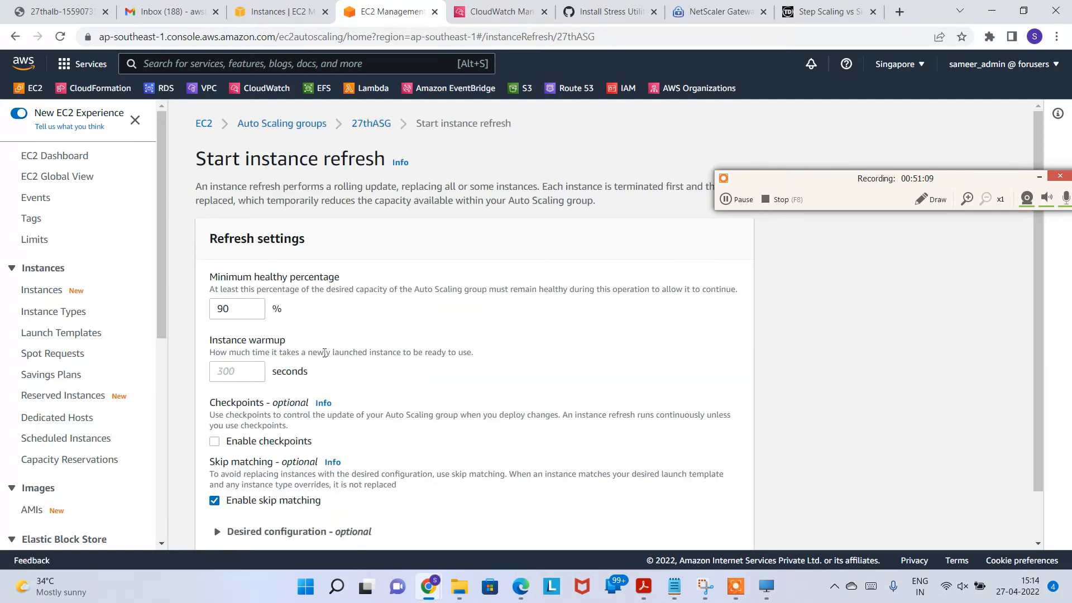
scroll(299, 380, down, 1)
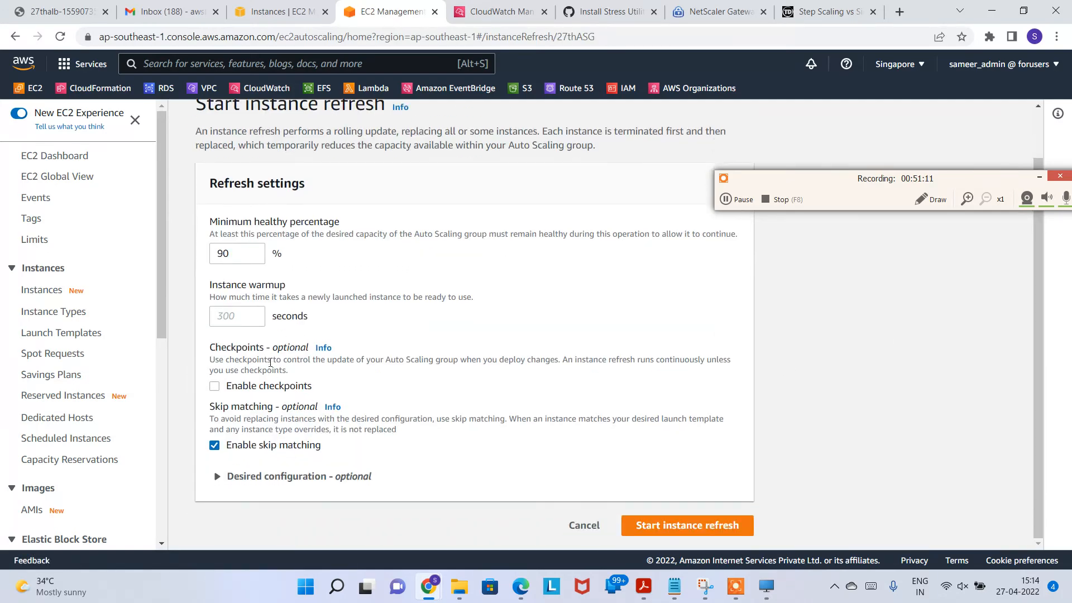
click(277, 477)
scroll(277, 421, down, 2)
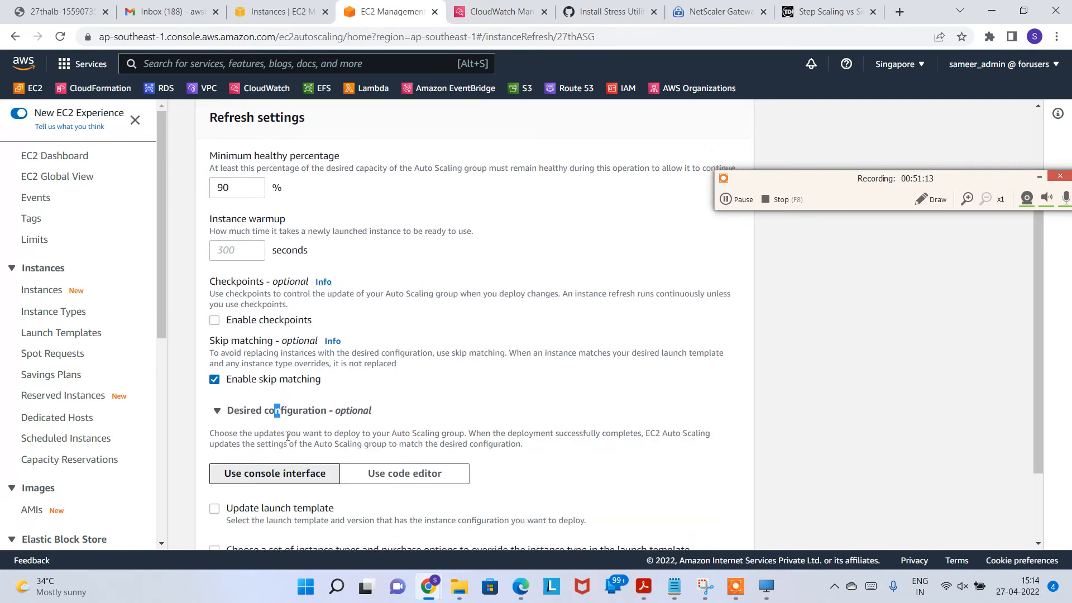
scroll(335, 346, down, 1)
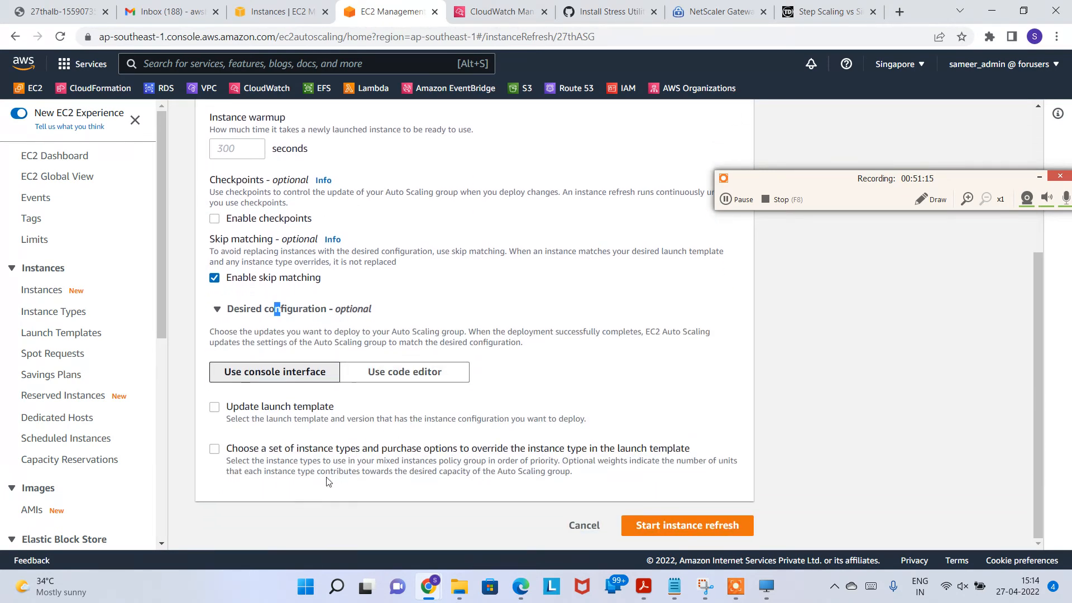
click(216, 407)
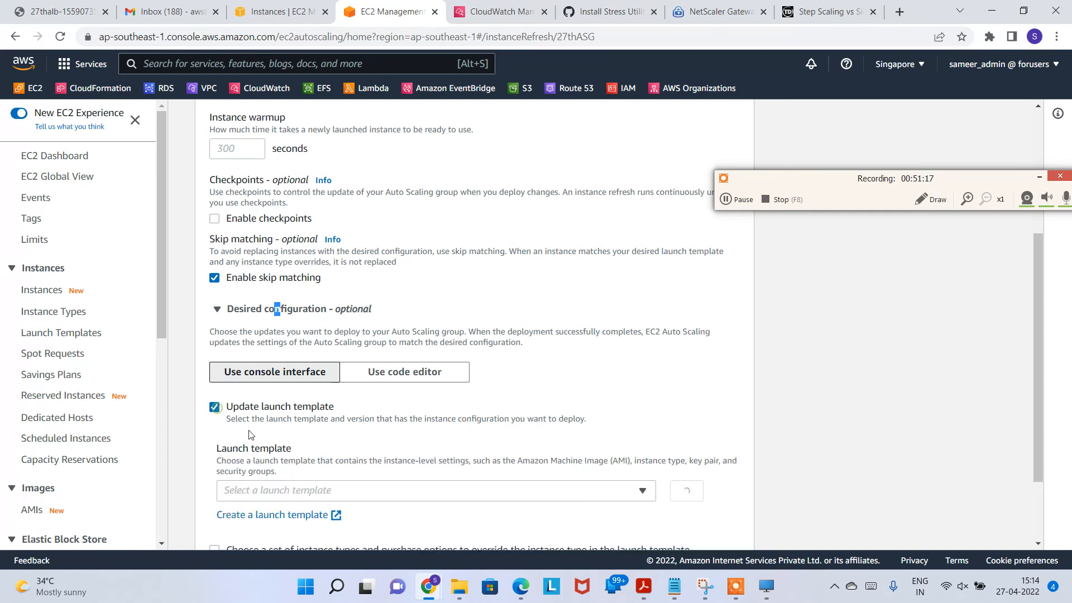
scroll(262, 425, down, 4)
scroll(358, 408, down, 2)
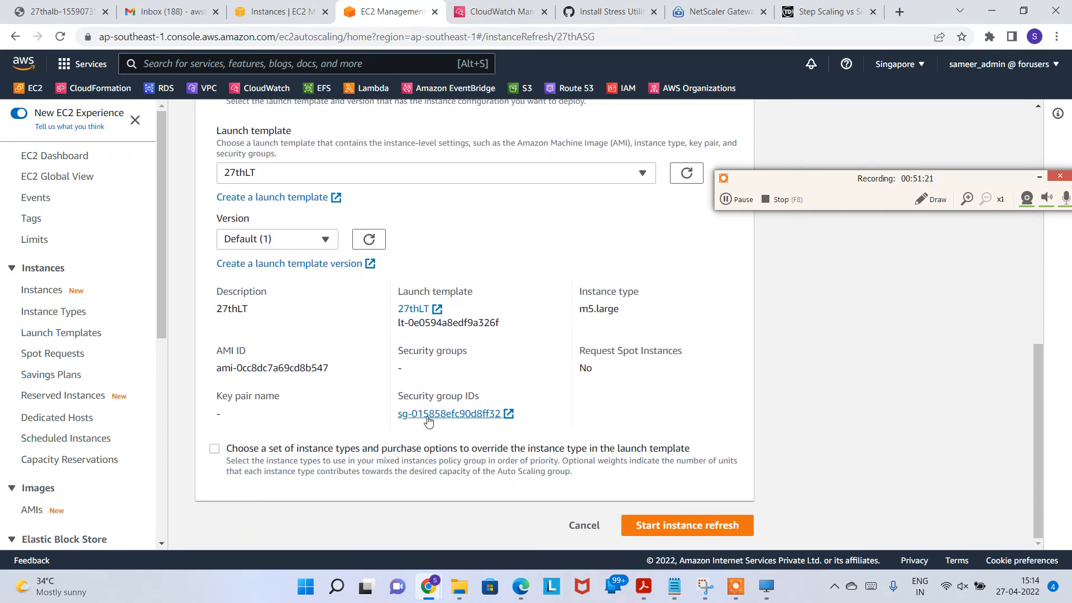
scroll(345, 412, up, 1)
click(325, 308)
click(329, 311)
scroll(592, 299, down, 1)
Step: Start an instance refresh on 27thASG that overrides the instance type to t2.micro only, dropping t2.small
click(360, 454)
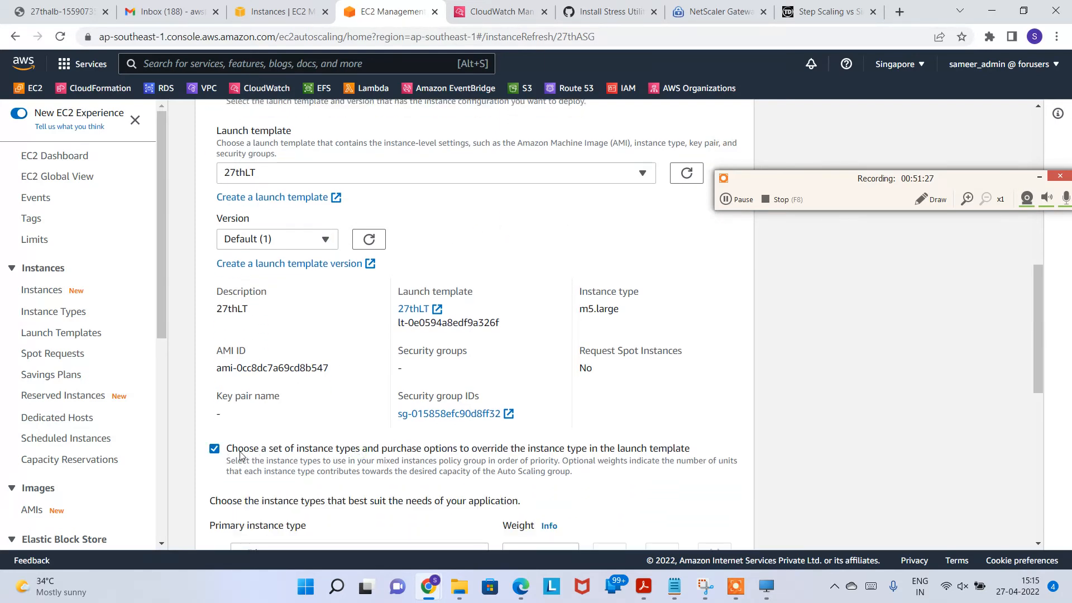
scroll(335, 424, down, 2)
click(410, 422)
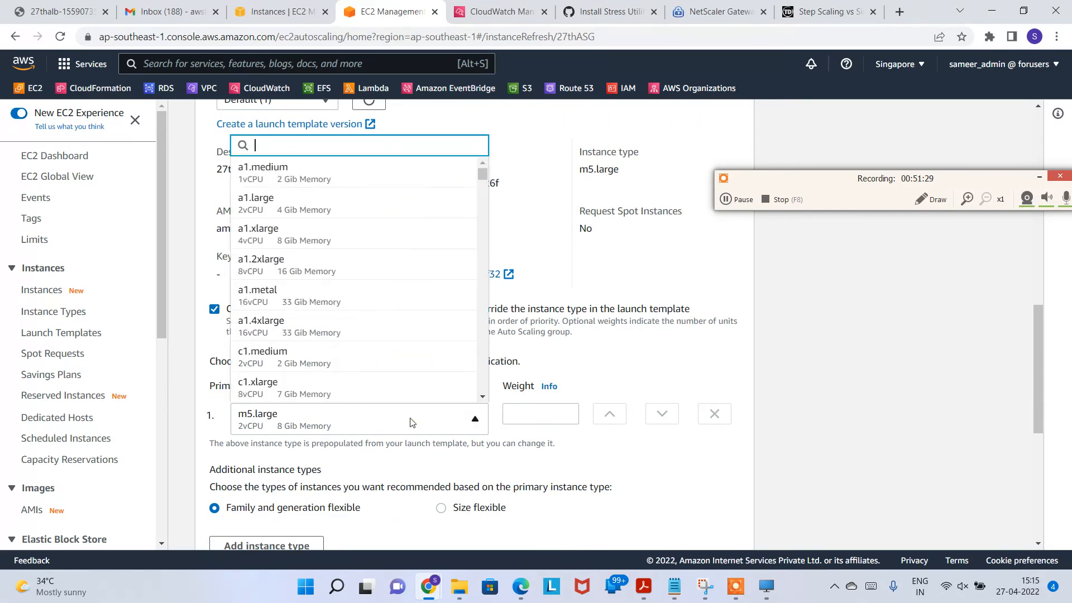
text(t2.)
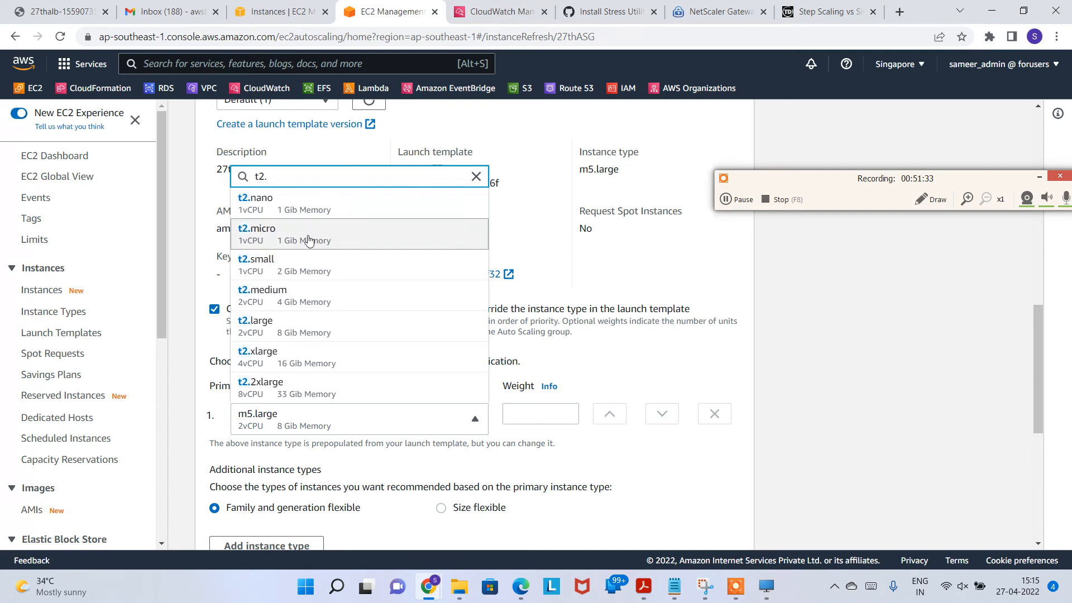
click(256, 233)
scroll(550, 296, down, 3)
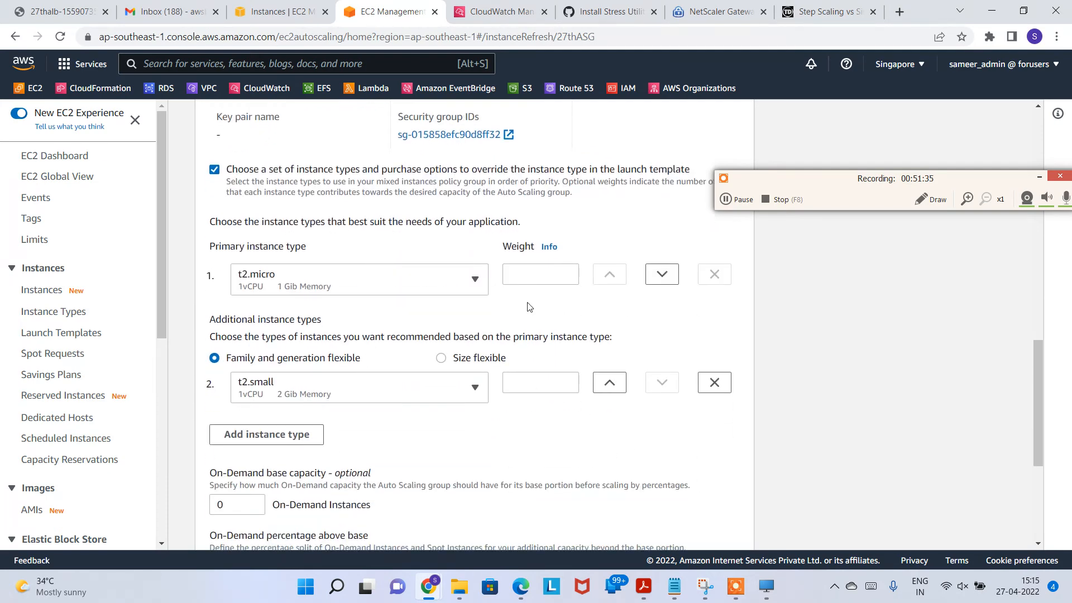
click(714, 382)
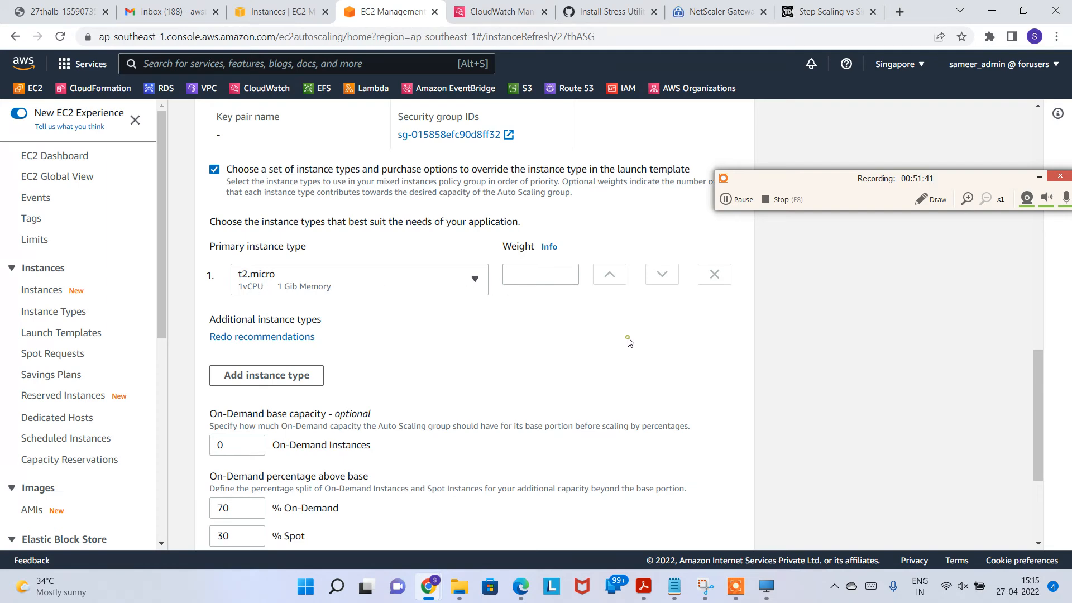
scroll(627, 340, down, 3)
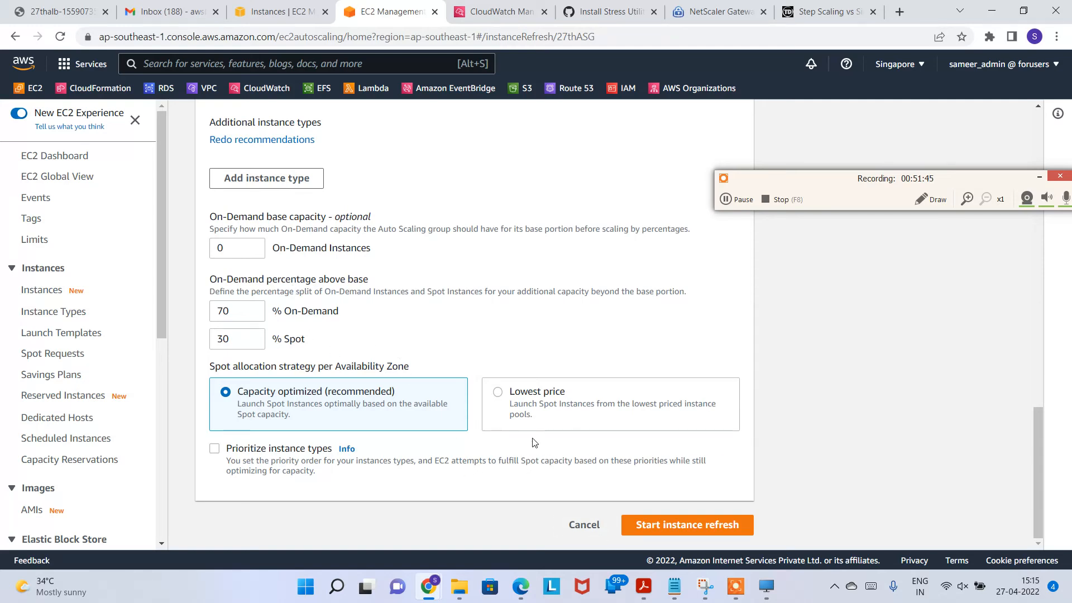
click(642, 525)
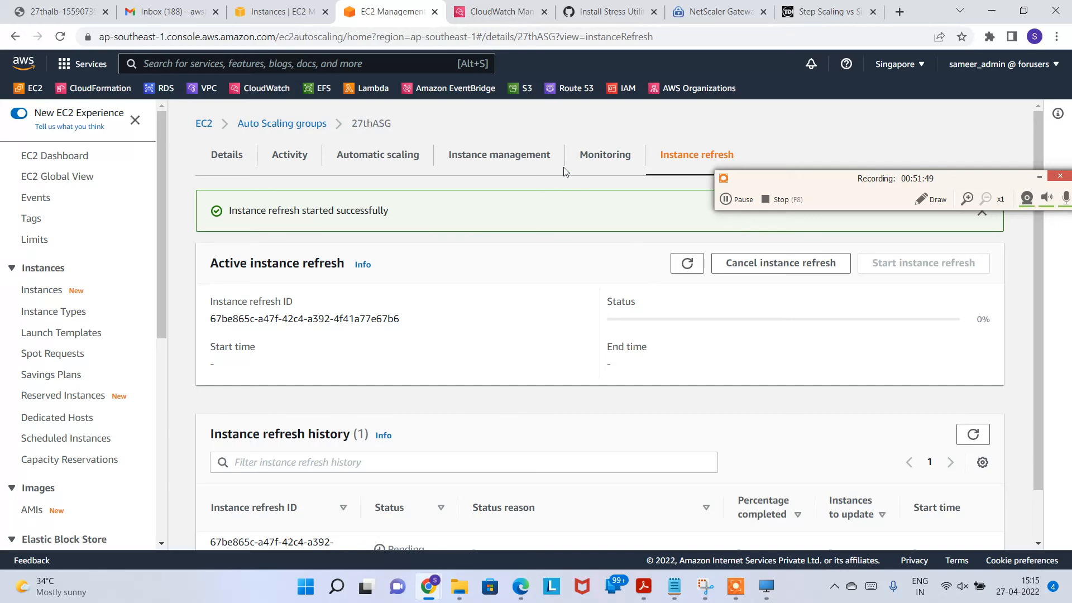
Step: Note the m5.large instances still running, then reload the refresh status showing InProgress at 0%
key(ctrl+shift+Tab)
mouse_move(565, 190)
mouse_down()
mouse_move(608, 190)
mouse_move(566, 209)
mouse_up()
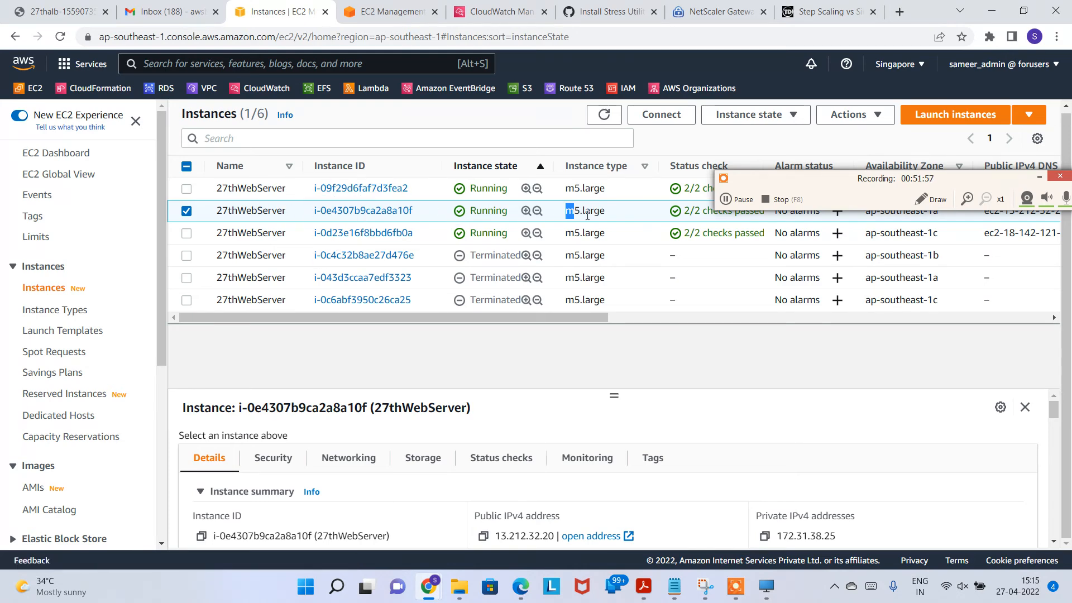
click(371, 14)
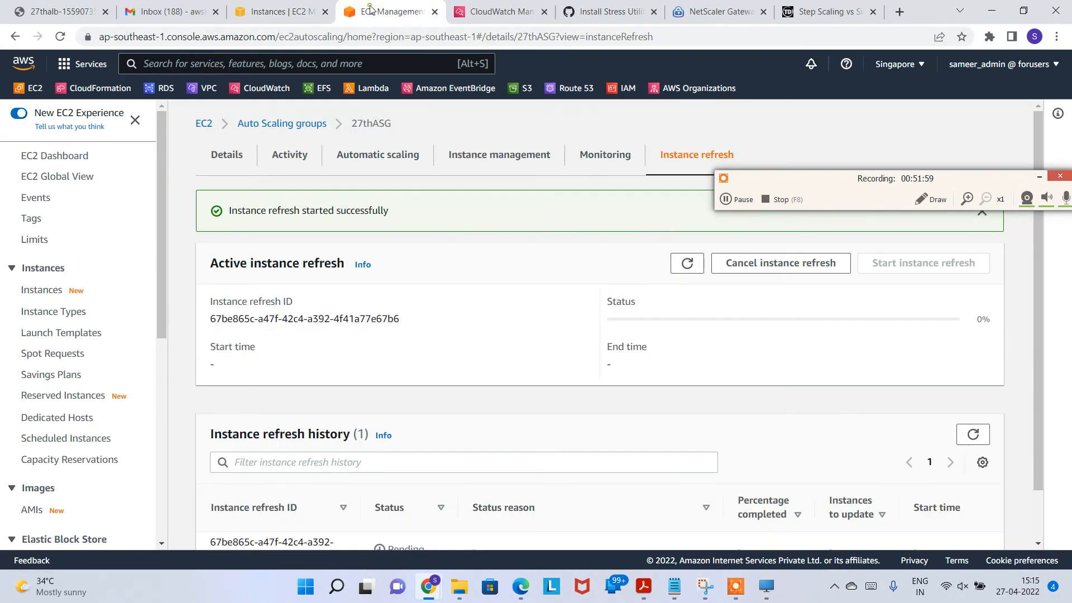
click(687, 263)
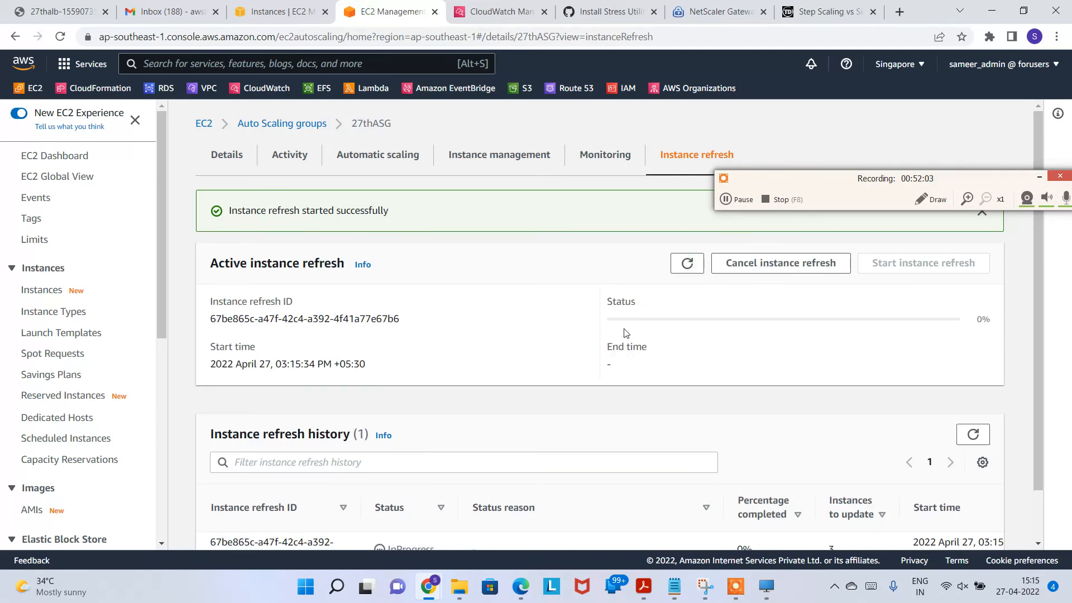
scroll(538, 391, down, 1)
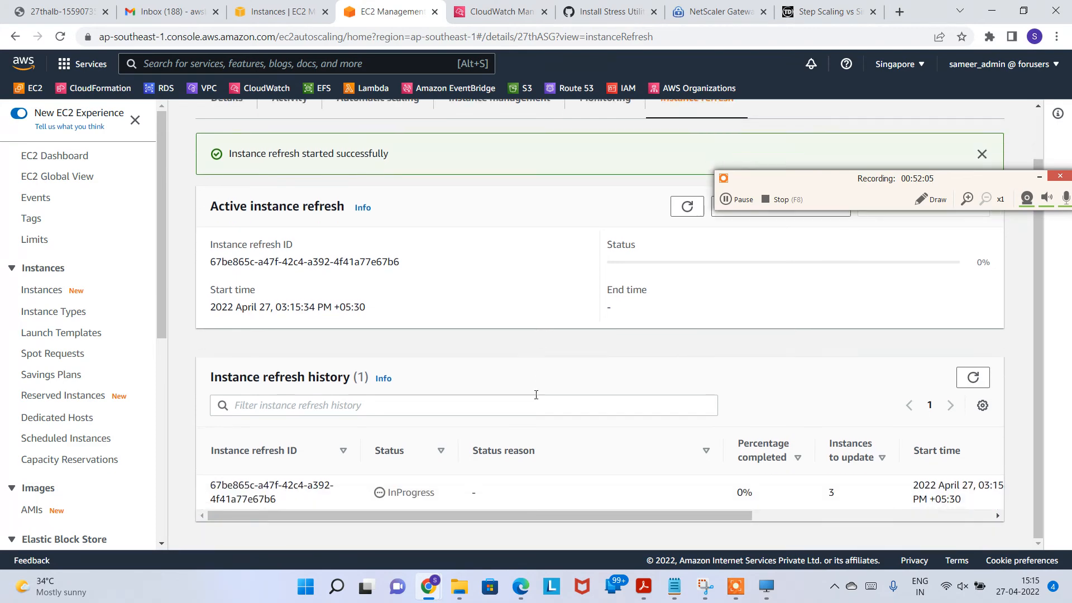
drag(416, 512, 595, 376)
Step: Reload the EC2 instances list repeatedly until a new pending t2.micro instance appears
click(279, 12)
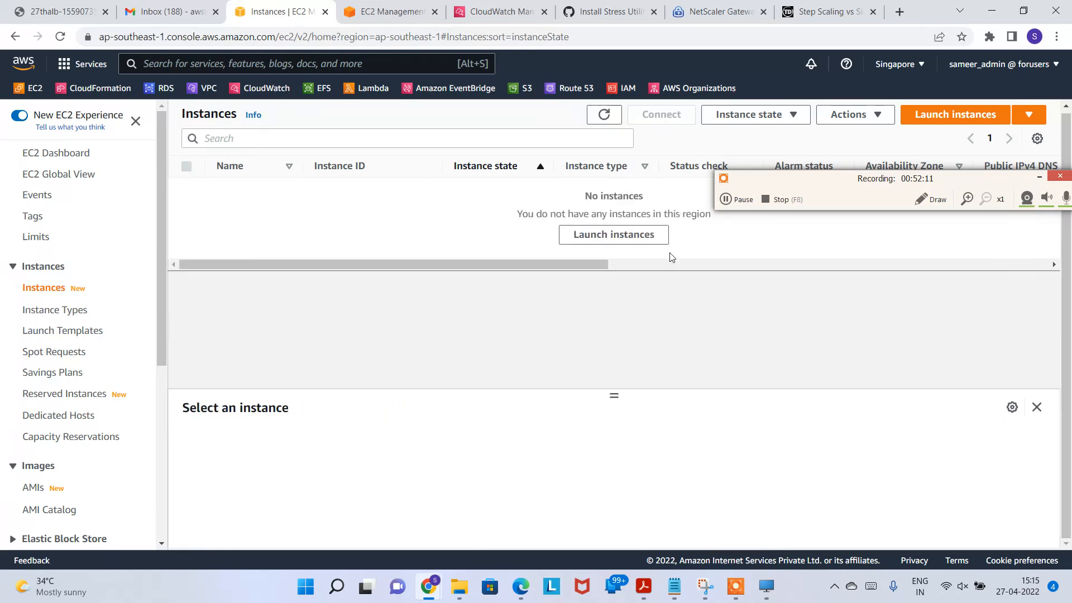
drag(773, 181, 824, 410)
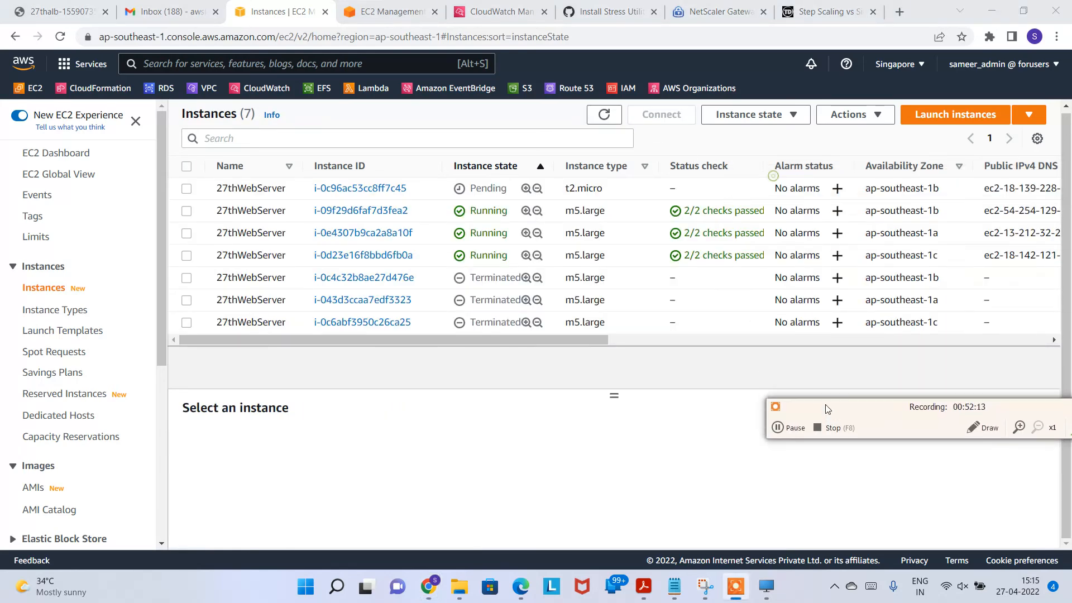
double_click(574, 189)
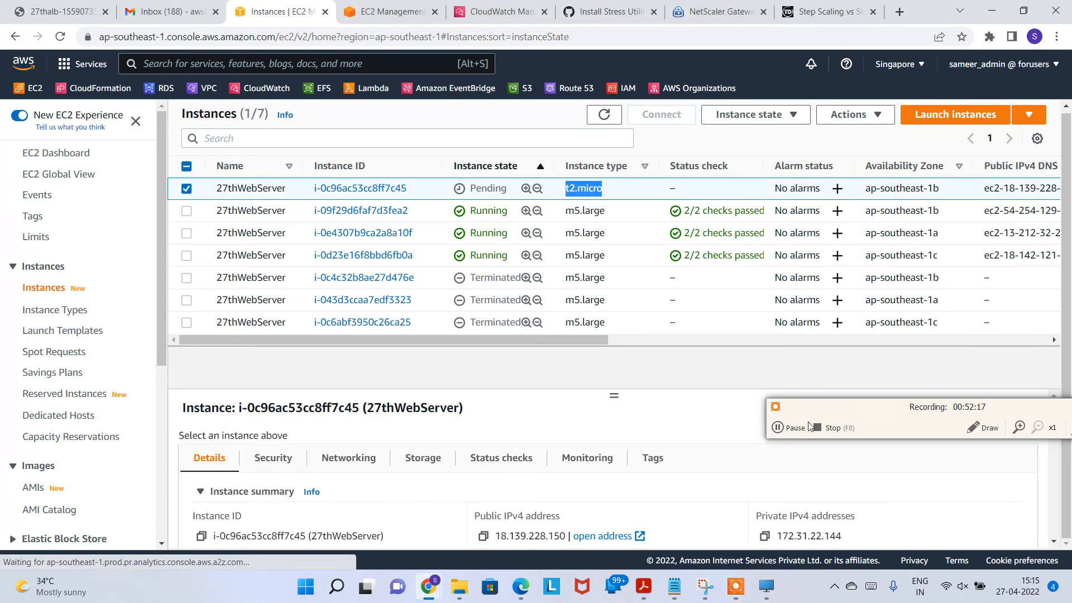
click(602, 115)
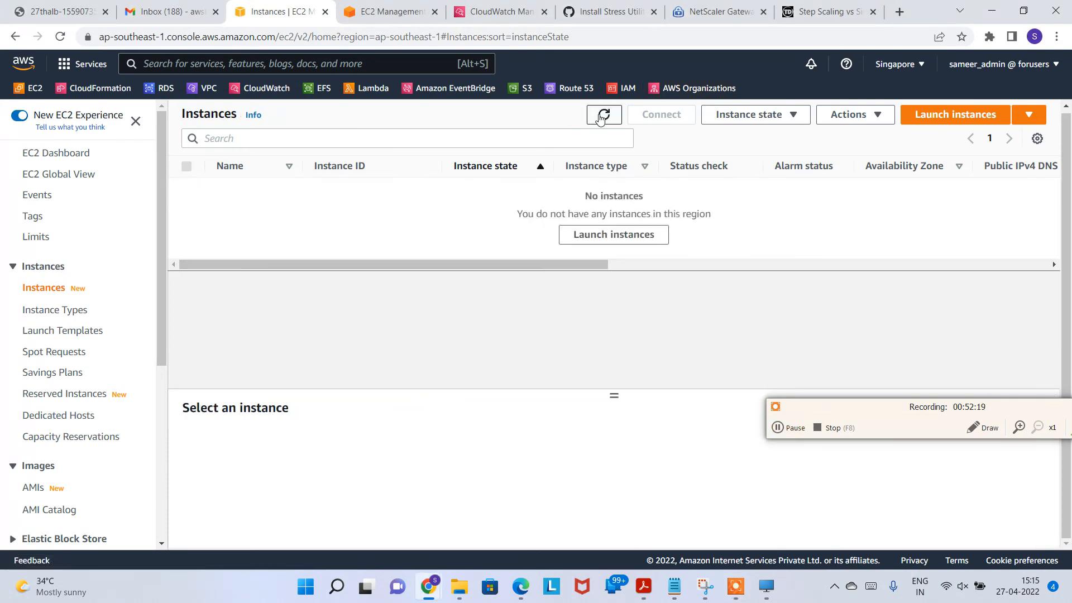
click(601, 116)
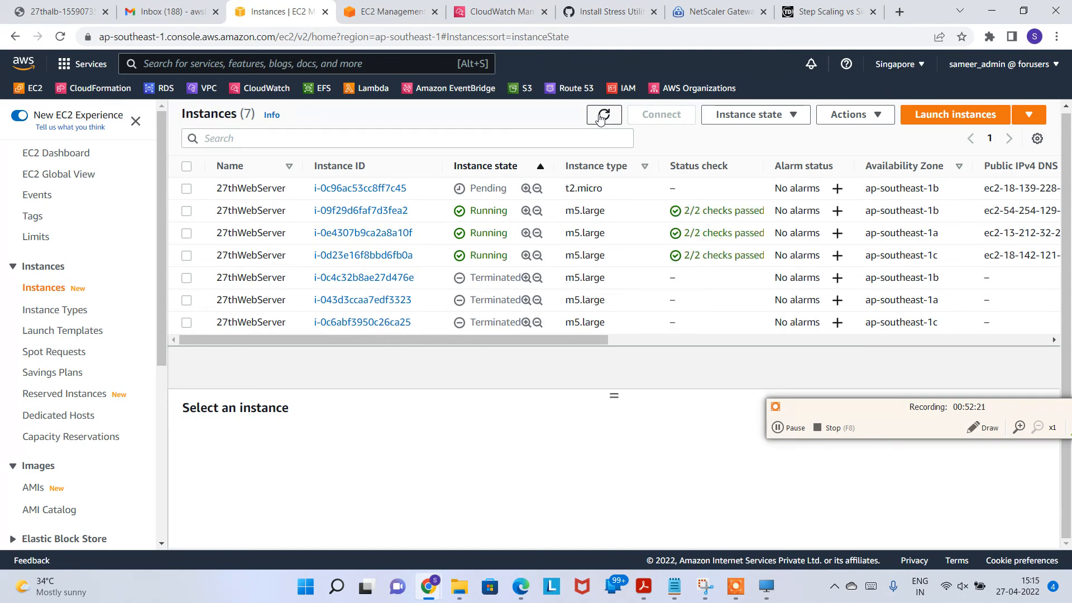
click(601, 116)
click(602, 115)
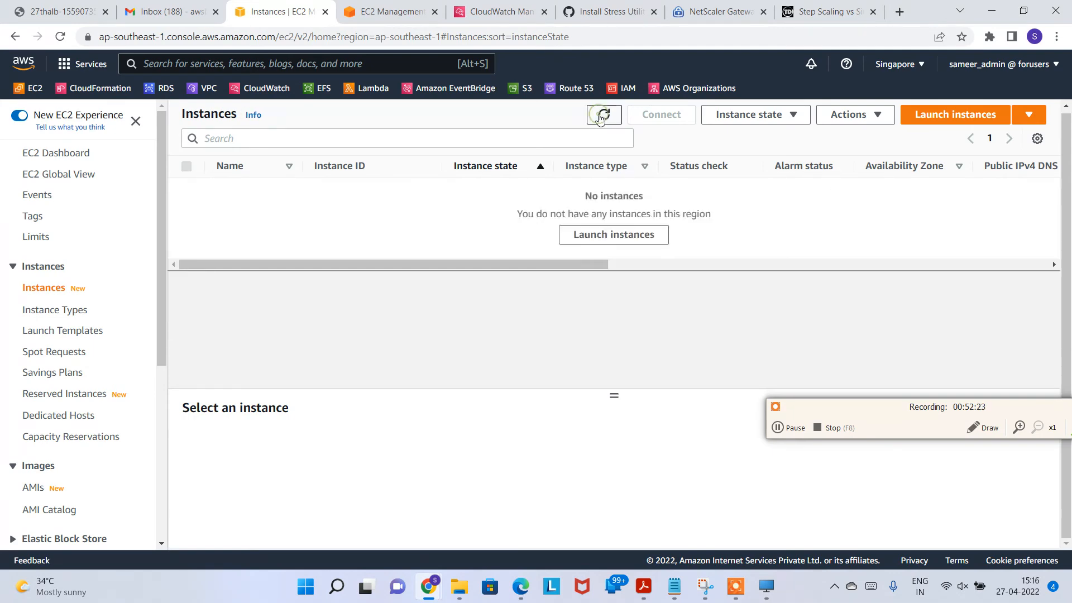
click(601, 115)
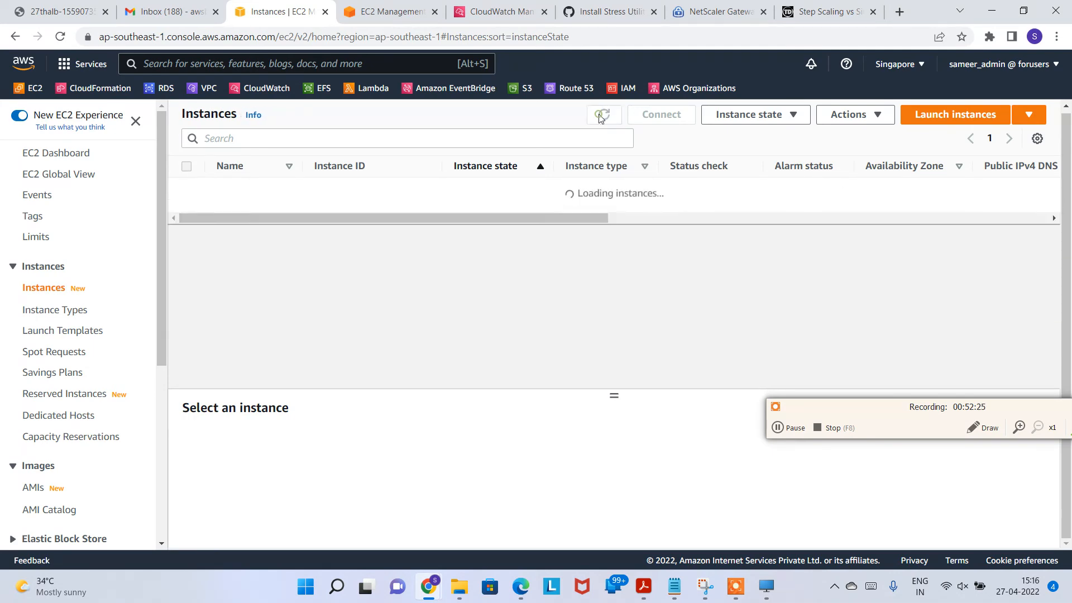
click(602, 116)
click(602, 116)
click(602, 115)
click(602, 115)
click(602, 116)
Step: Confirm two t2.micro instances running beside two m5.large, with four m5.large terminated
click(788, 421)
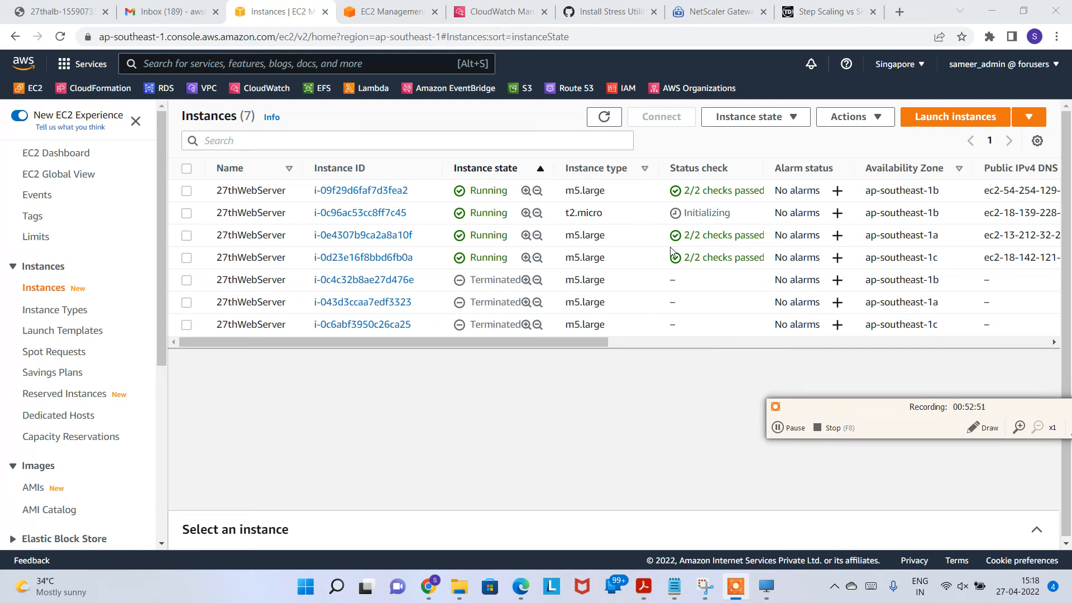
click(798, 432)
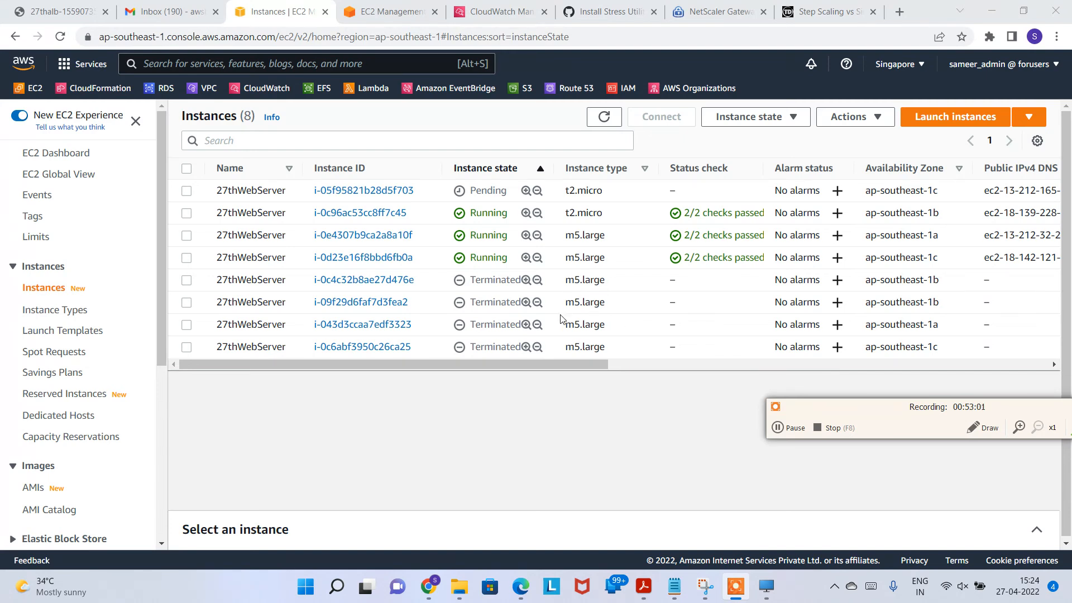
drag(570, 189, 610, 195)
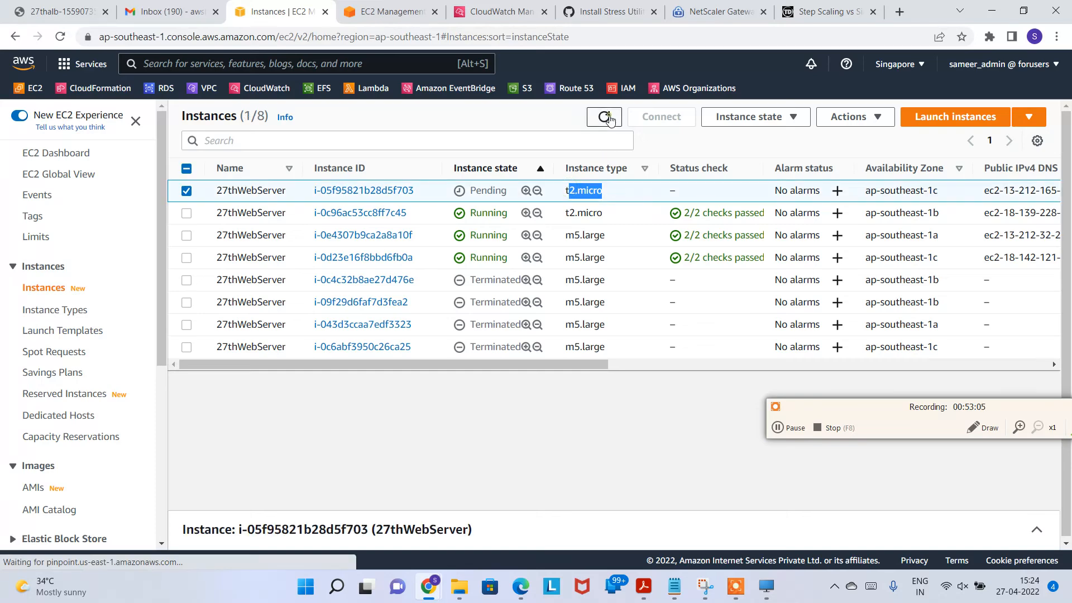
click(608, 118)
click(604, 117)
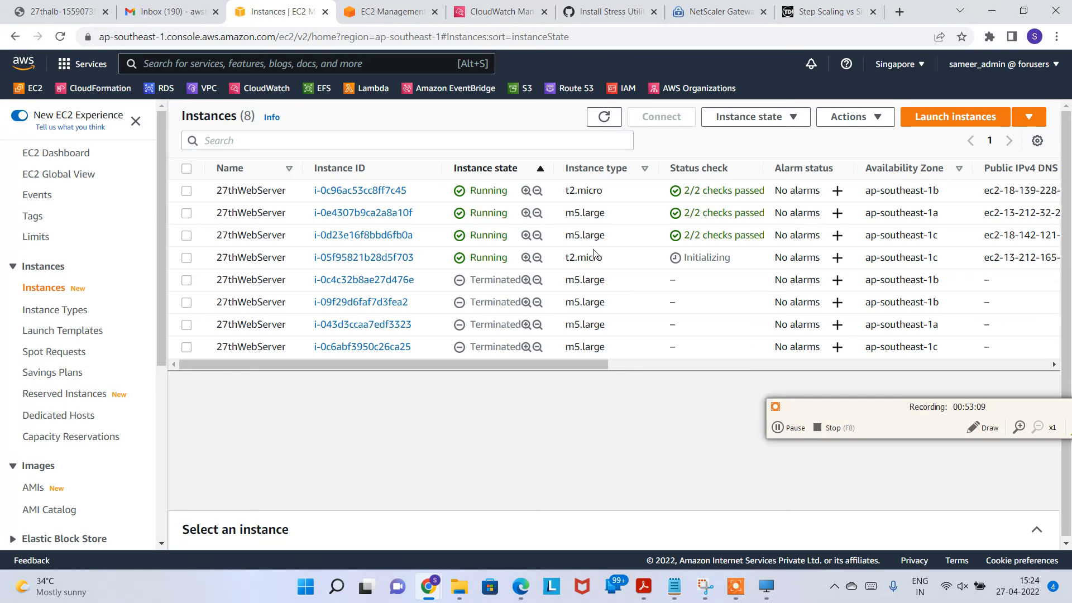
click(796, 429)
click(795, 427)
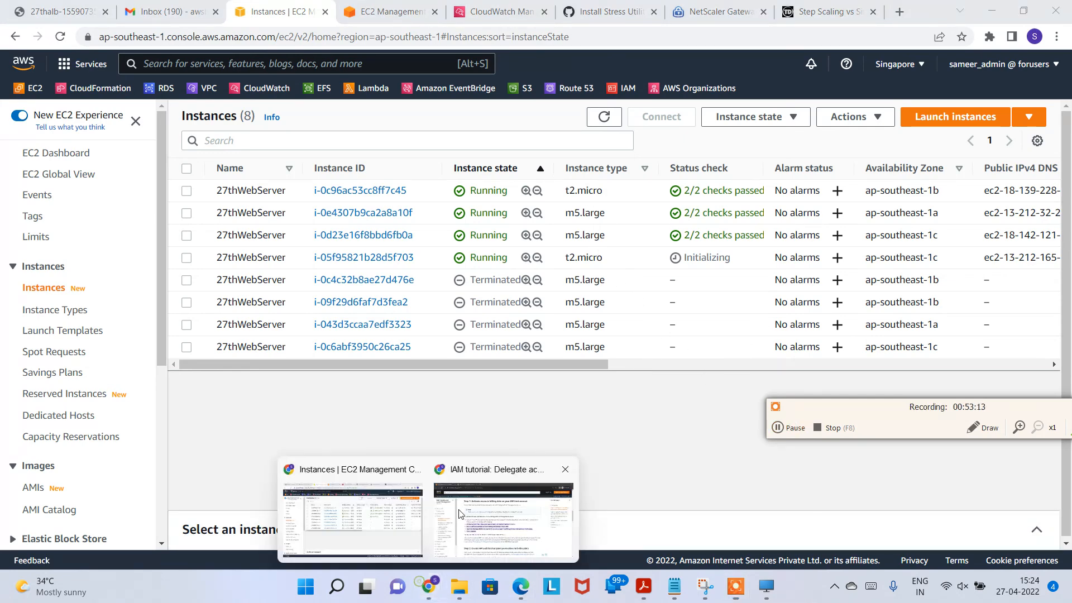
Step: Reload the 27thASG instance refresh status and scroll down to its history table
click(390, 11)
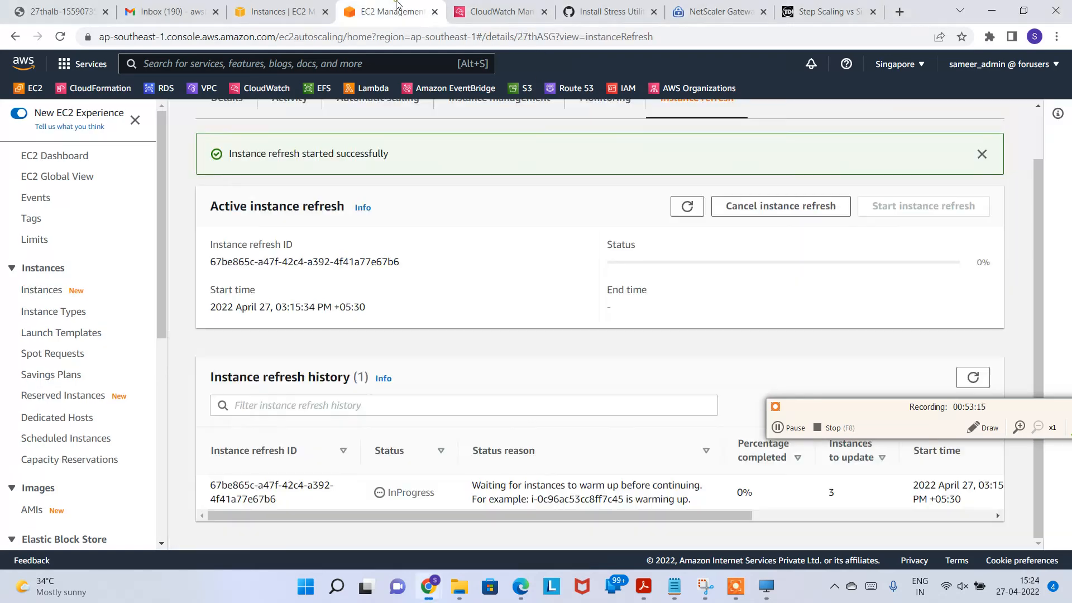
click(688, 208)
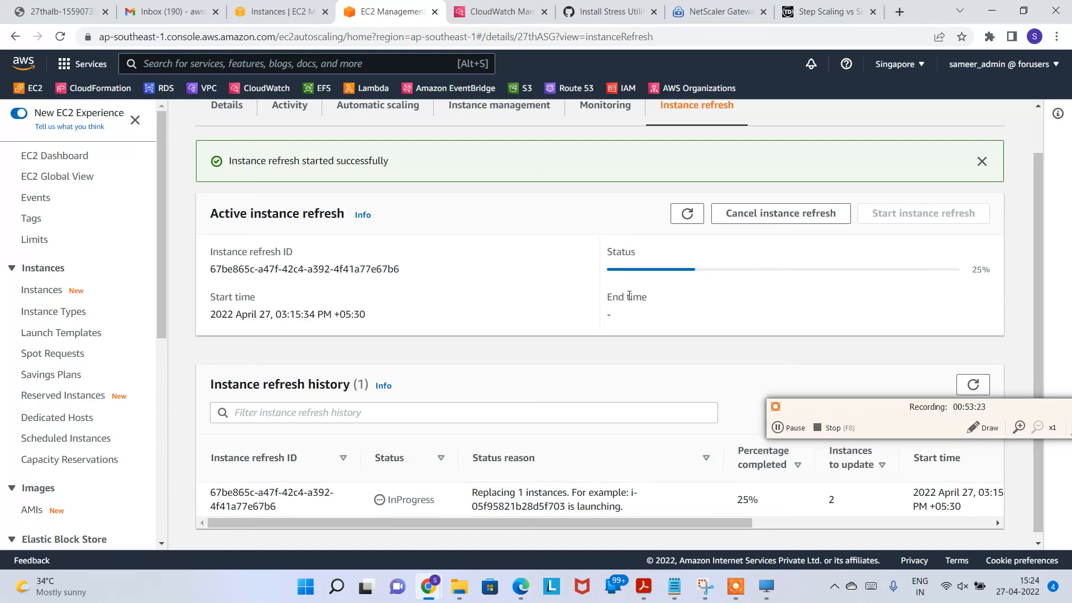
scroll(570, 497, down, 1)
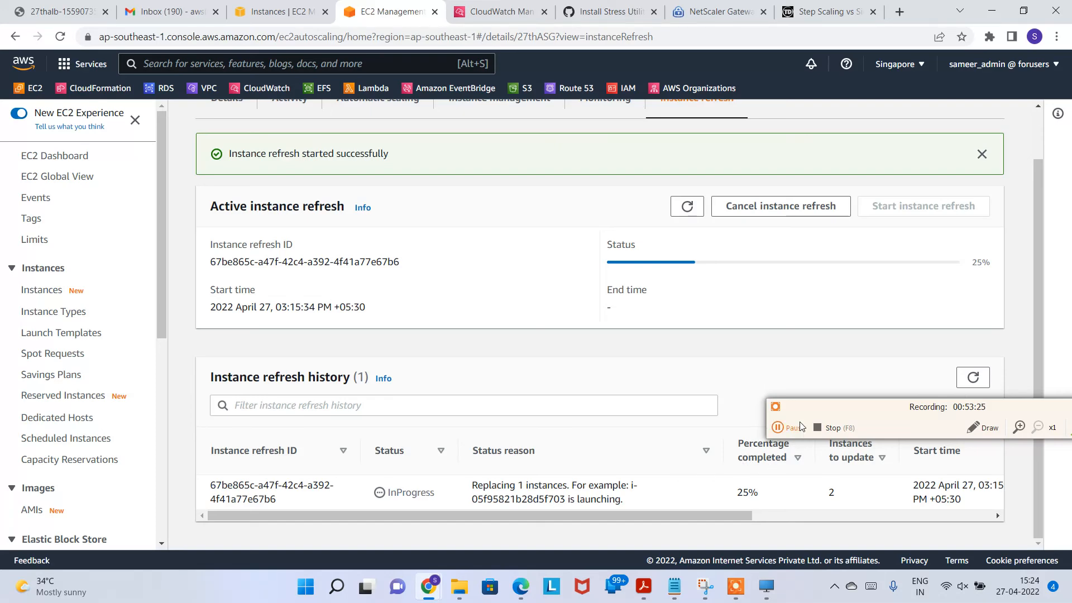
drag(815, 416, 781, 290)
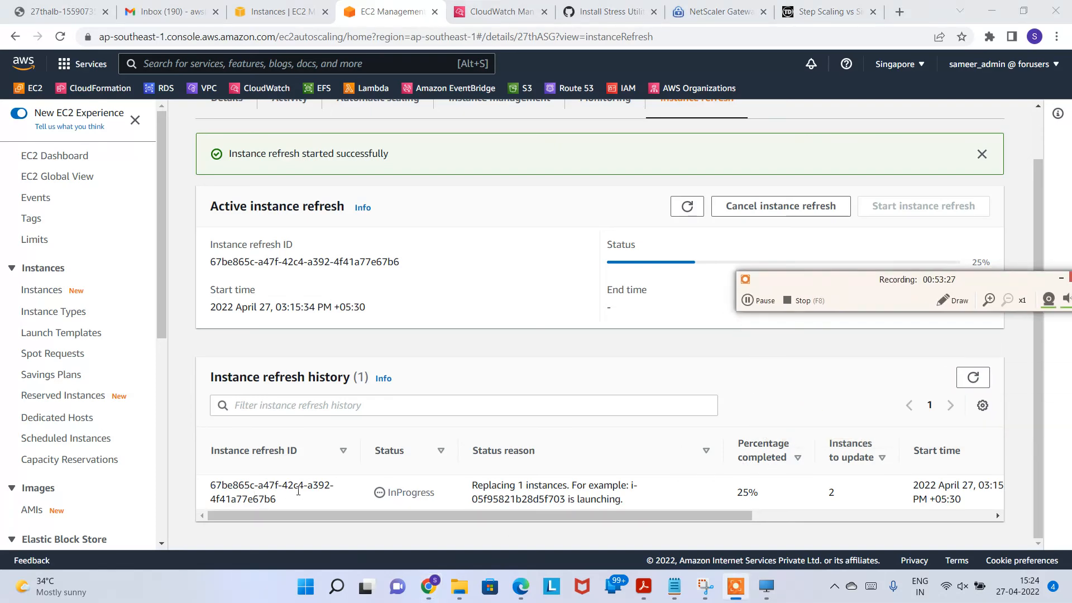
Step: Review the history row's status reason about replacing instances and its 25% completion
drag(414, 492, 559, 483)
drag(671, 514, 765, 516)
drag(596, 492, 621, 494)
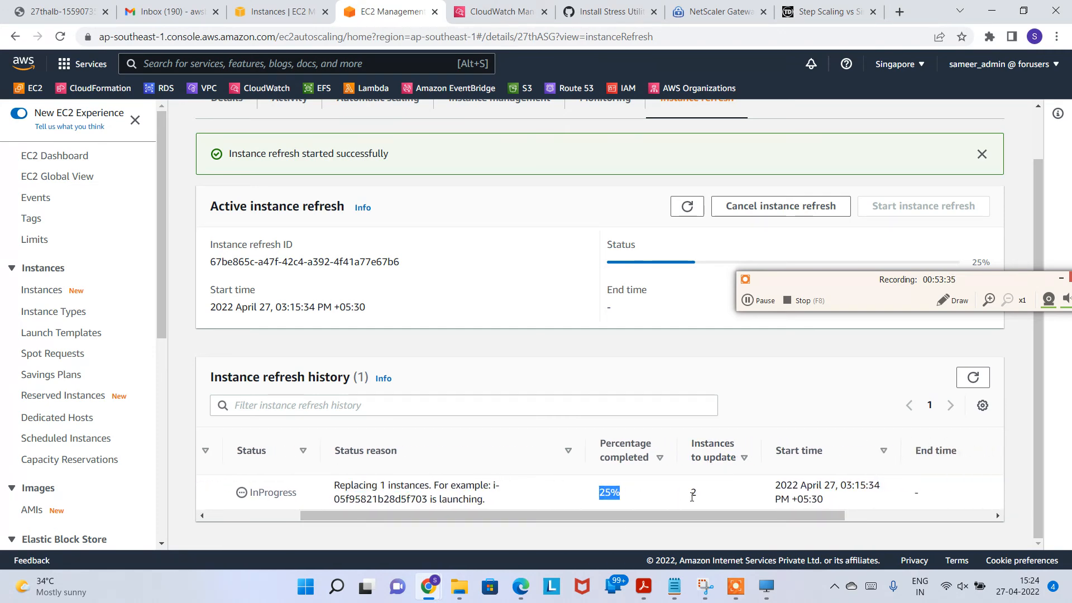
drag(745, 516, 582, 510)
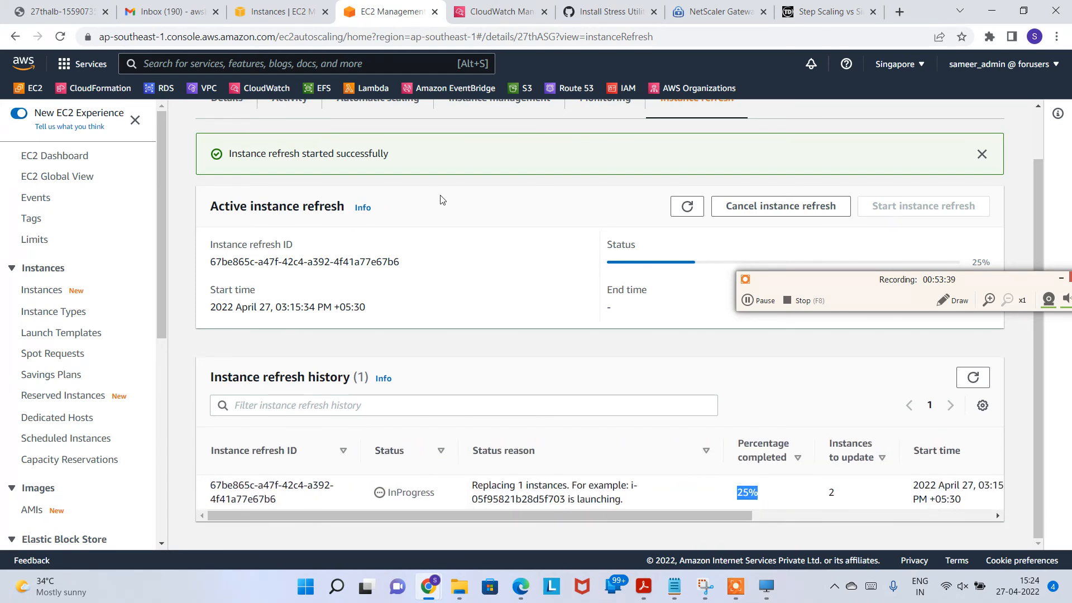
scroll(437, 249, up, 1)
scroll(608, 248, down, 1)
scroll(564, 225, up, 1)
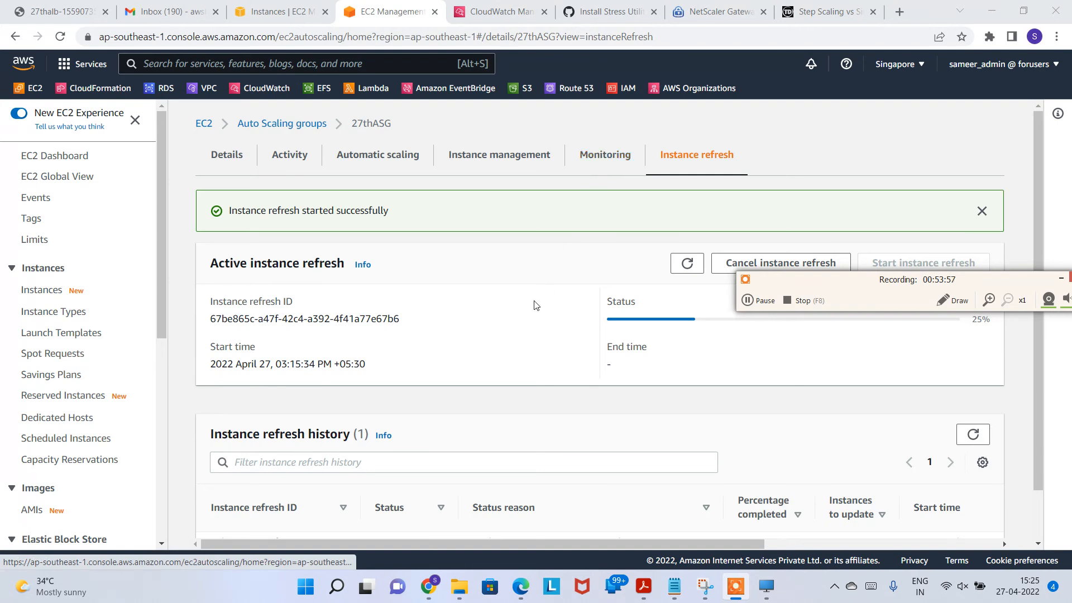
scroll(533, 363, down, 1)
scroll(572, 359, up, 1)
click(594, 161)
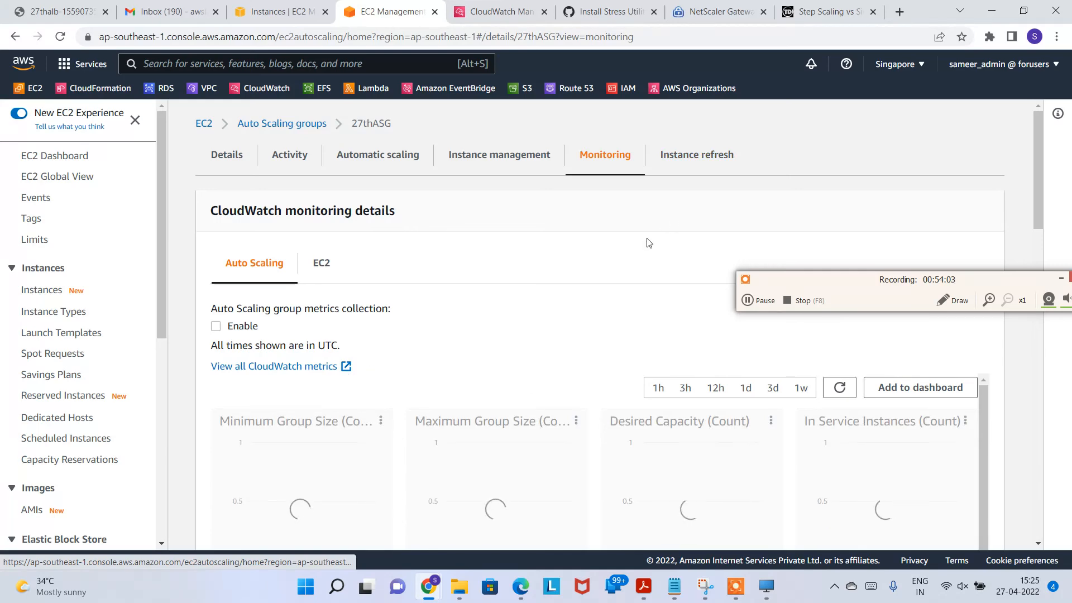
scroll(664, 340, down, 3)
scroll(665, 340, up, 3)
click(326, 263)
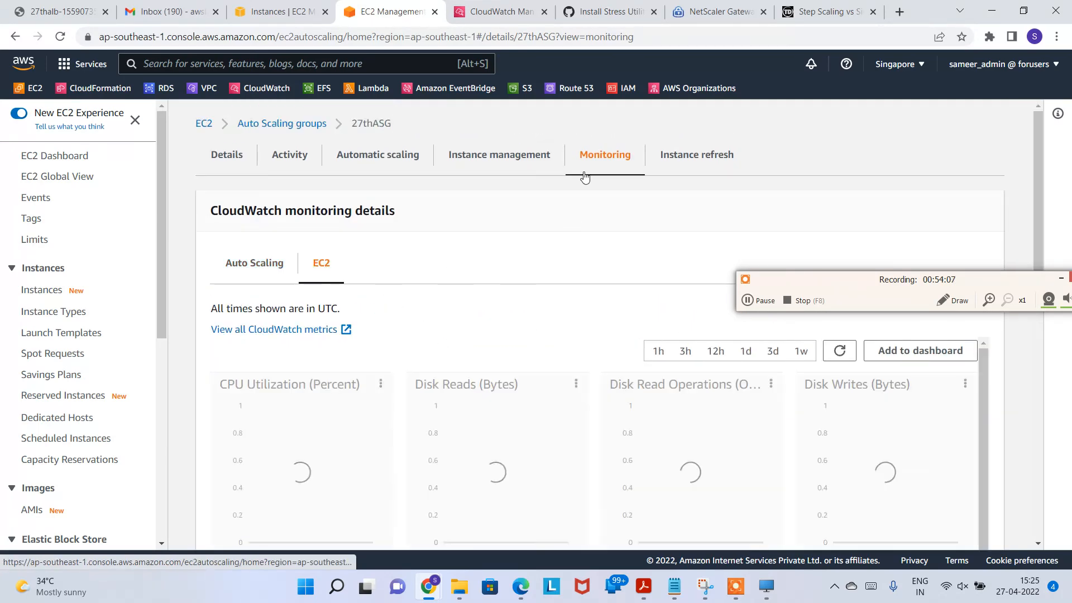
scroll(460, 409, down, 1)
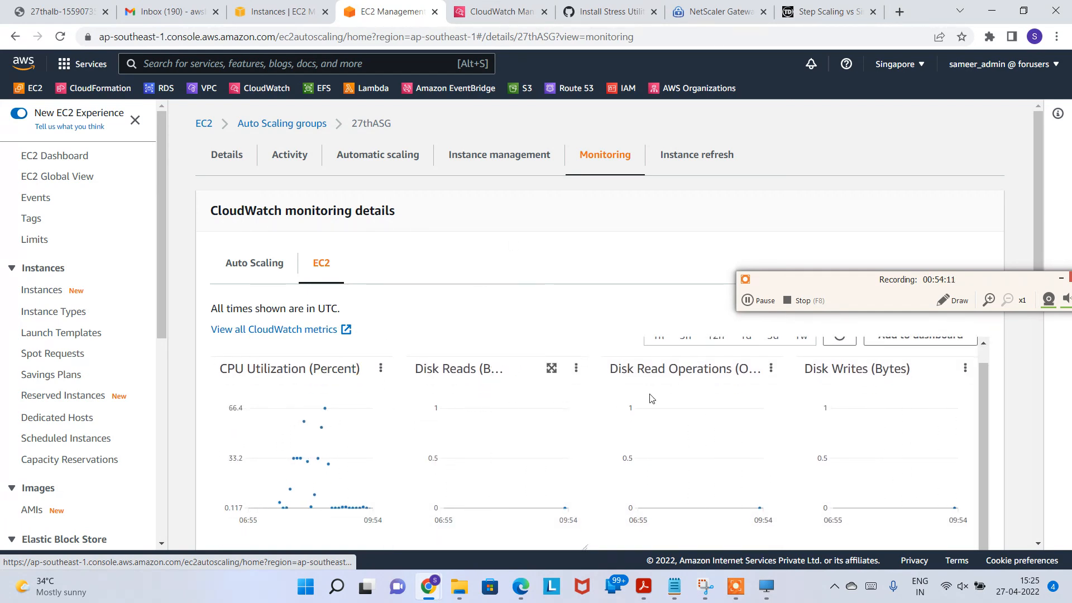
scroll(782, 391, up, 1)
scroll(701, 455, down, 2)
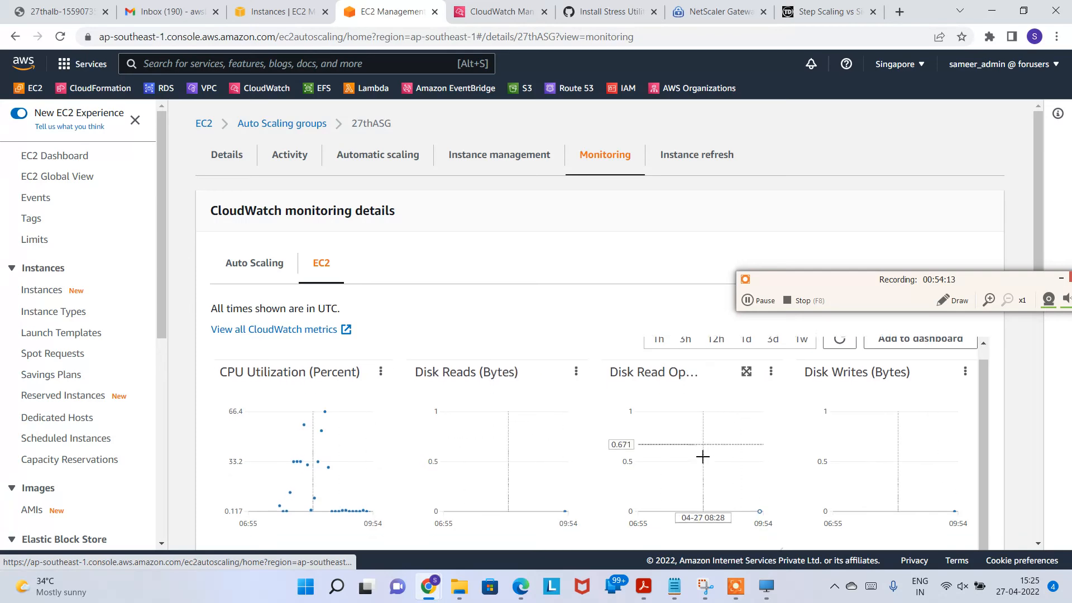
scroll(575, 455, down, 5)
scroll(306, 396, up, 7)
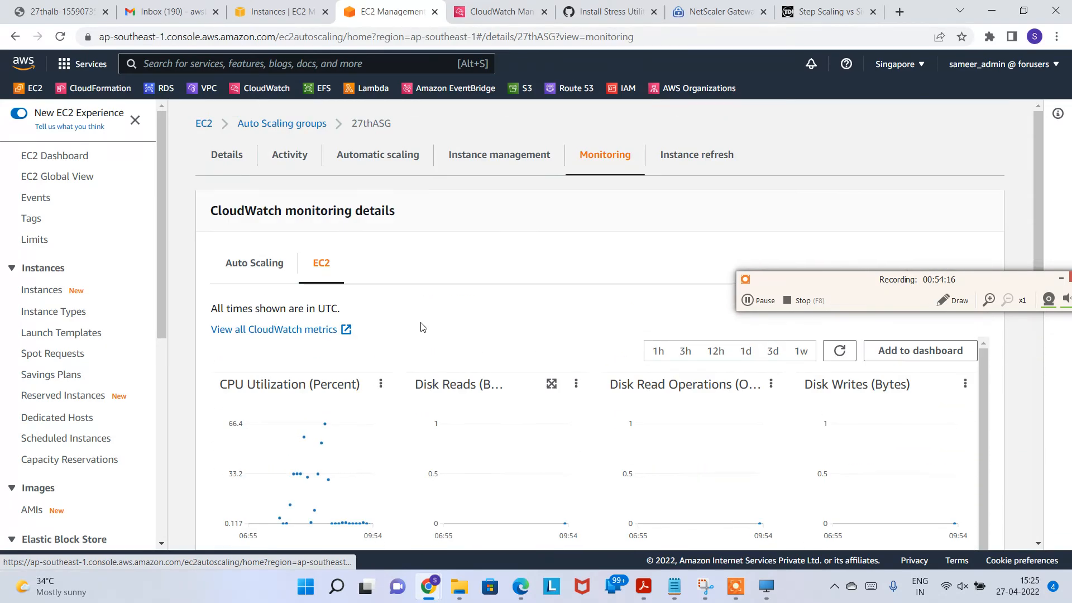
click(677, 156)
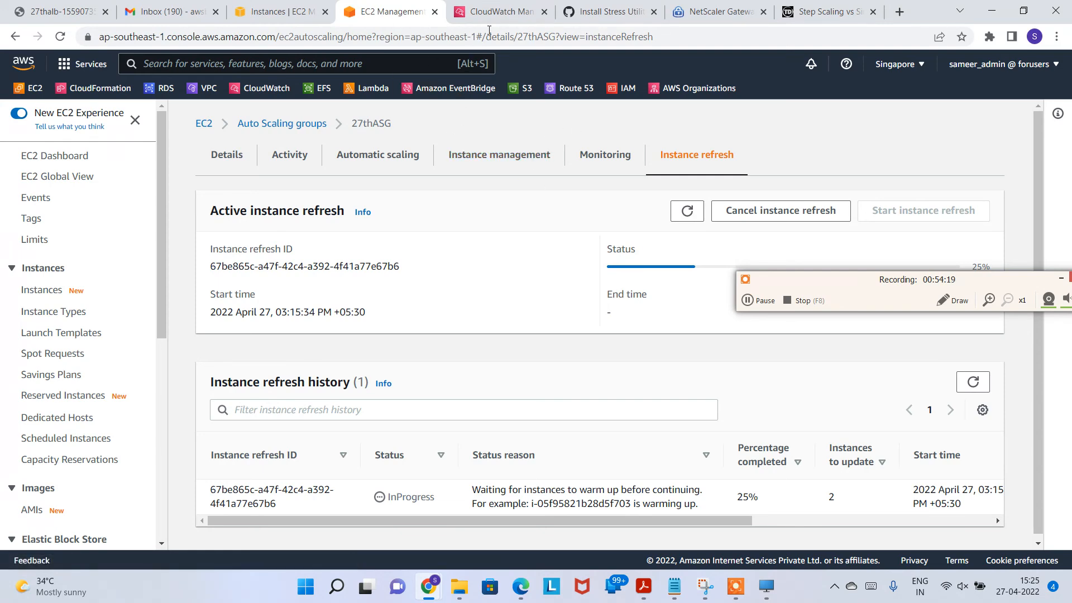
Step: Reload the EC2 instances list and check that the first and fourth instances are t2.micro
click(504, 6)
click(274, 6)
click(604, 117)
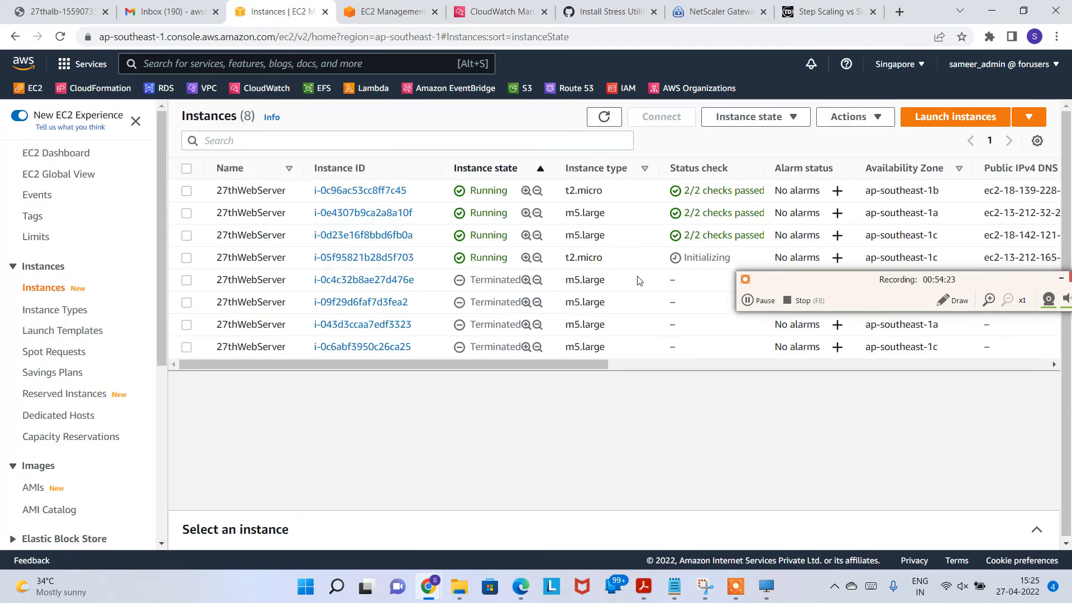
triple_click(614, 261)
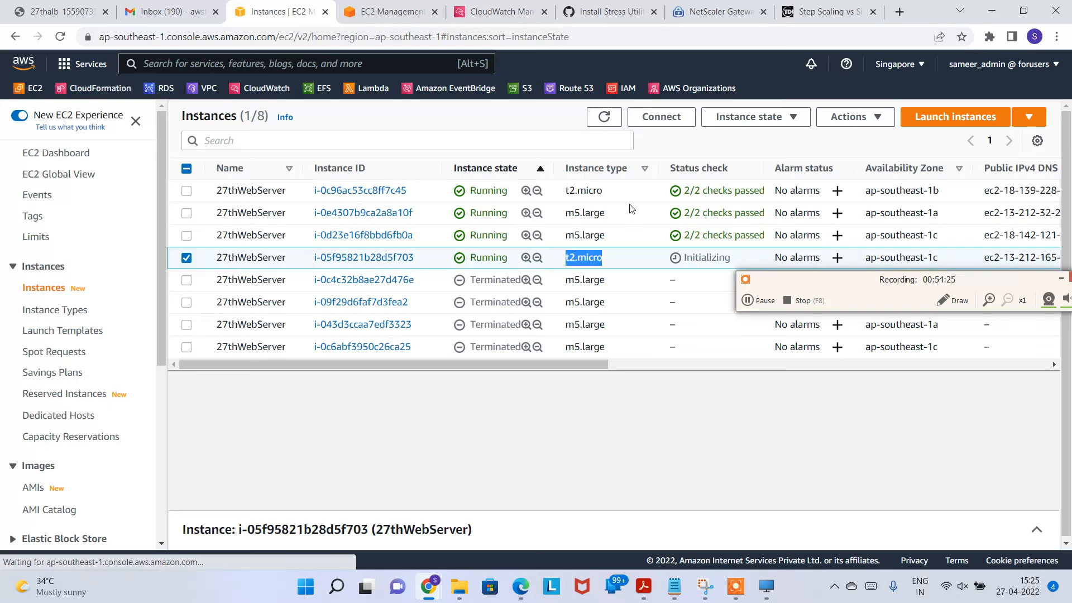
triple_click(604, 190)
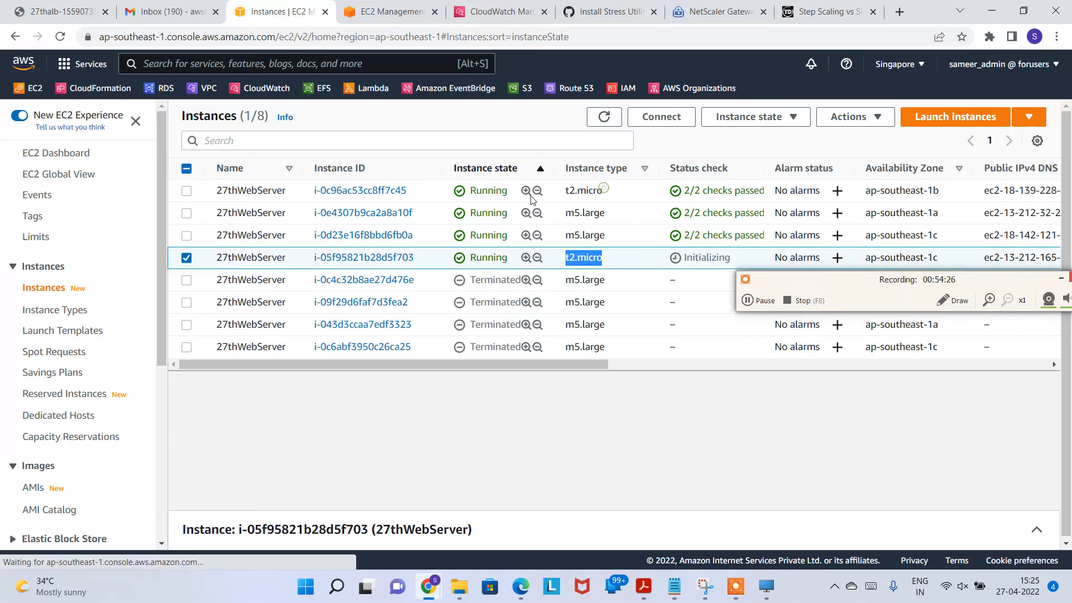
click(759, 301)
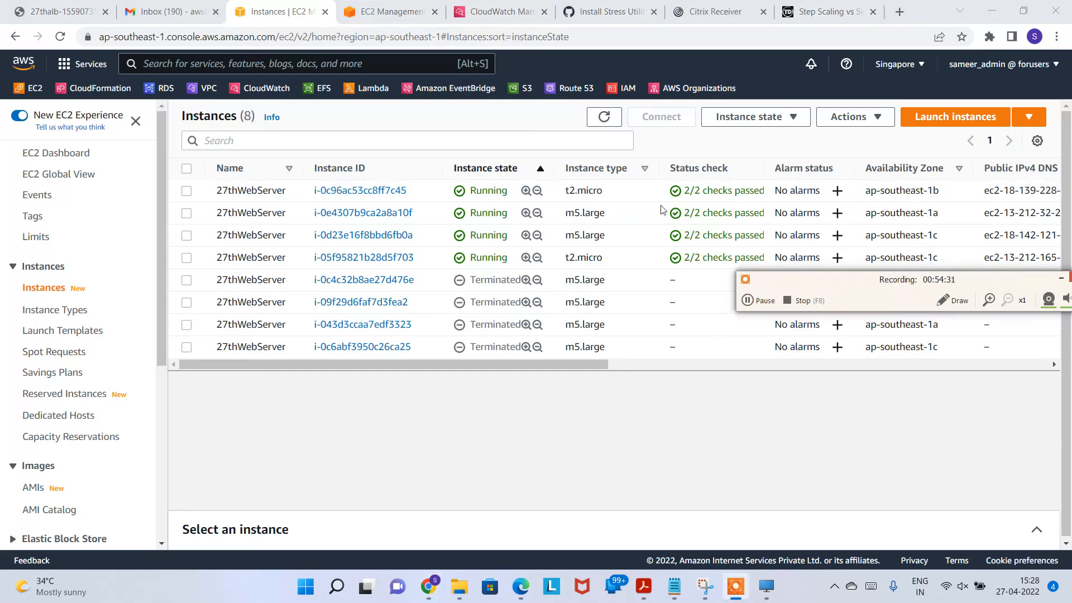
triple_click(583, 191)
drag(568, 257, 761, 280)
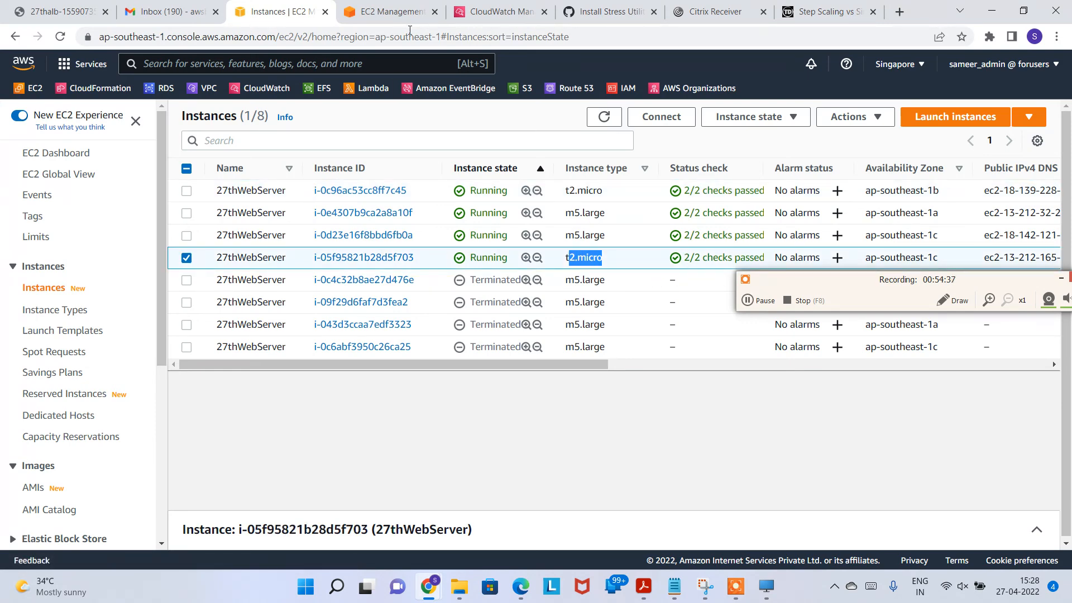
Step: Check 27thASG's desired capacity of 3 and its instance refresh progress
click(392, 12)
click(226, 149)
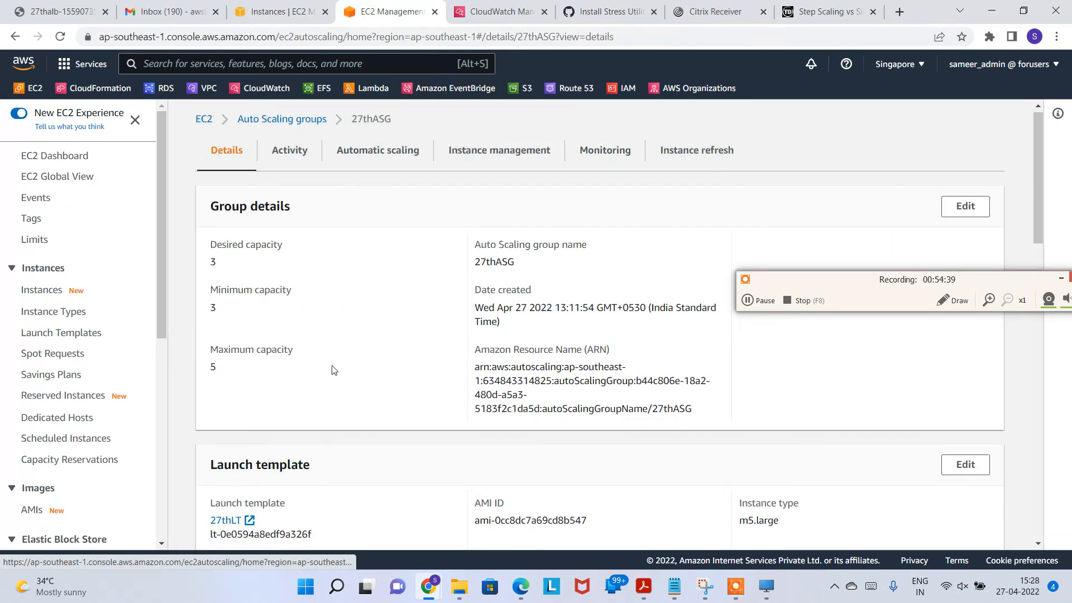
double_click(213, 261)
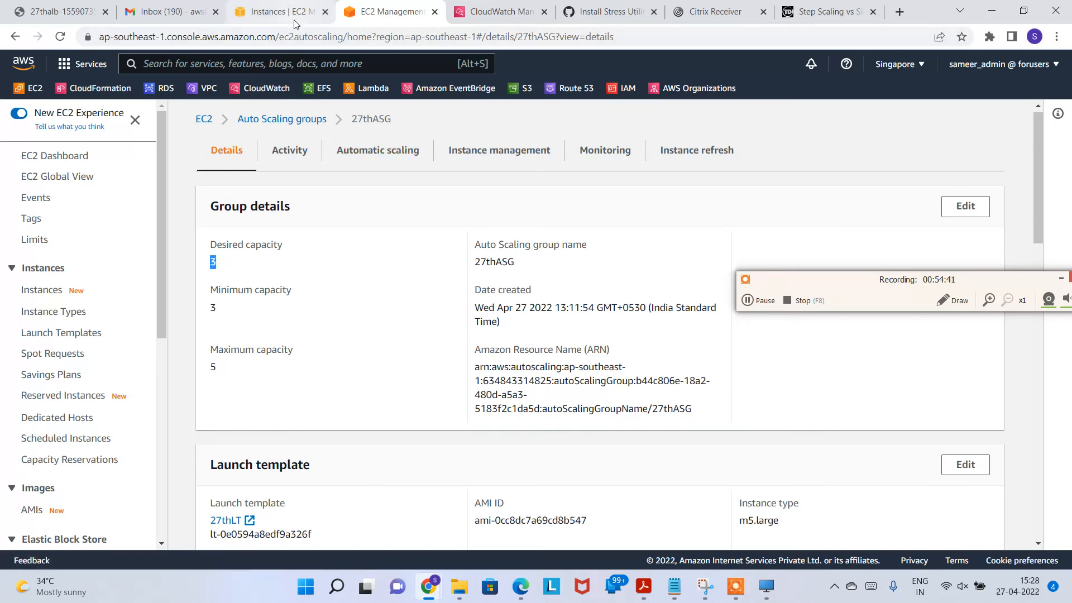
click(696, 149)
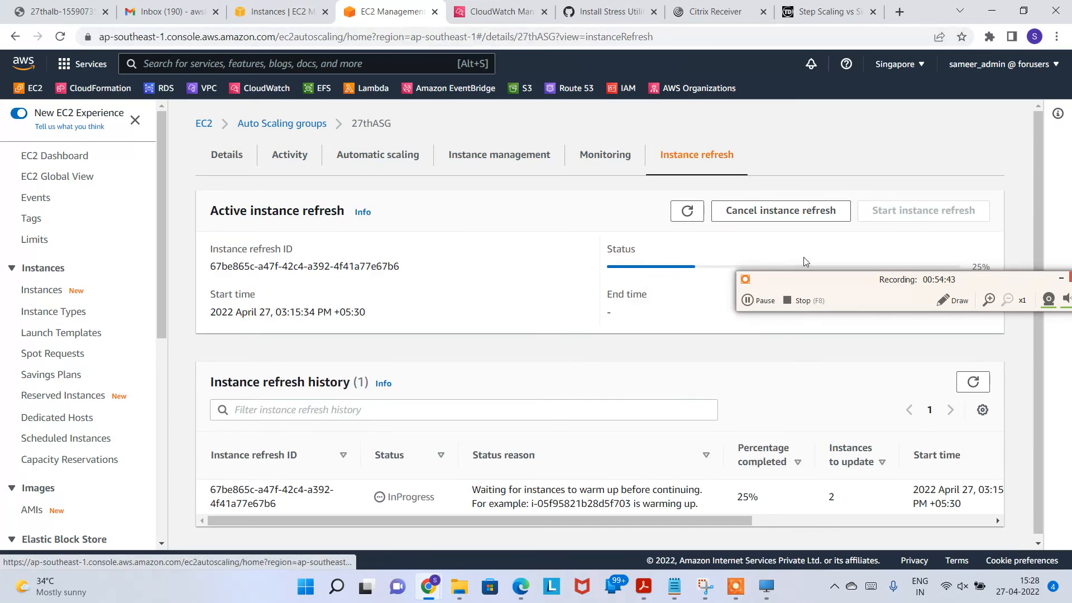
drag(832, 289, 832, 164)
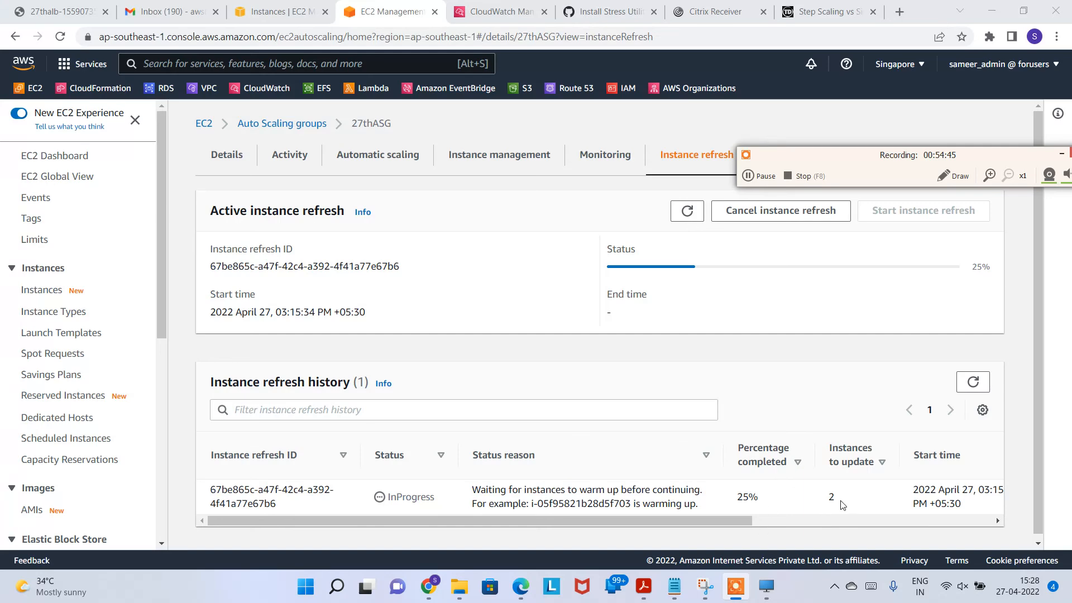
Step: Compare the new t2.micro instance with the remaining m5.large and reload the instances list
click(274, 11)
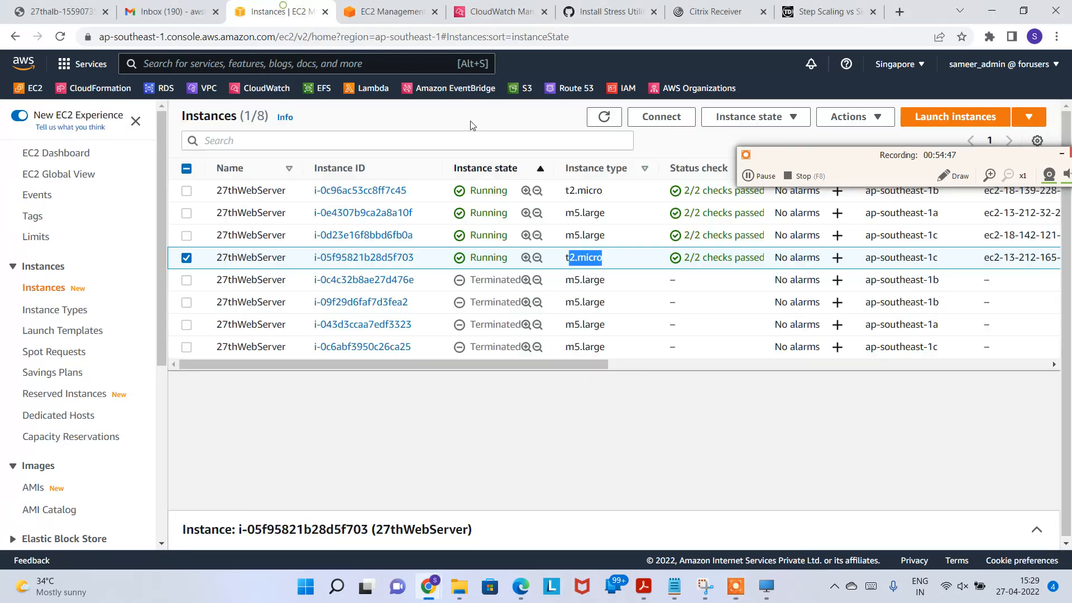
double_click(610, 258)
drag(563, 213, 612, 223)
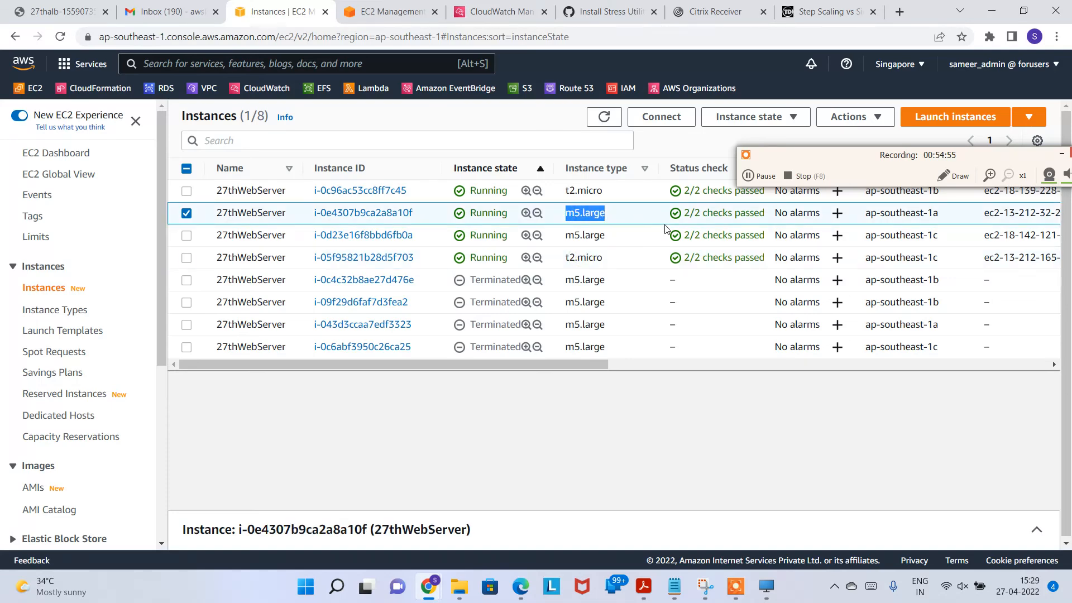
click(606, 118)
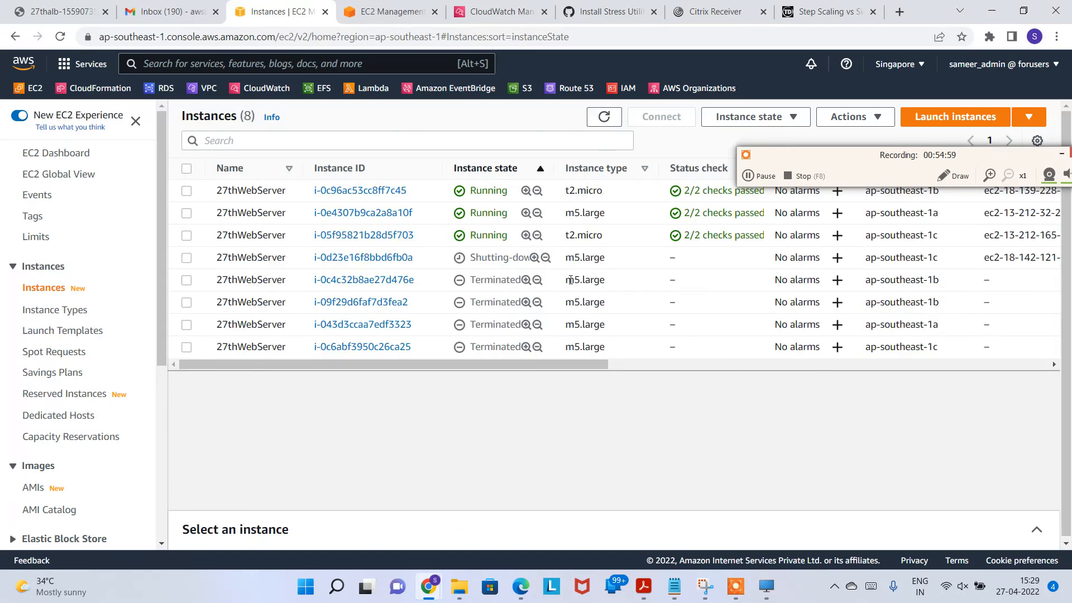
Step: Reload the instances list and note the new pending t2.micro and remaining m5.large
click(530, 261)
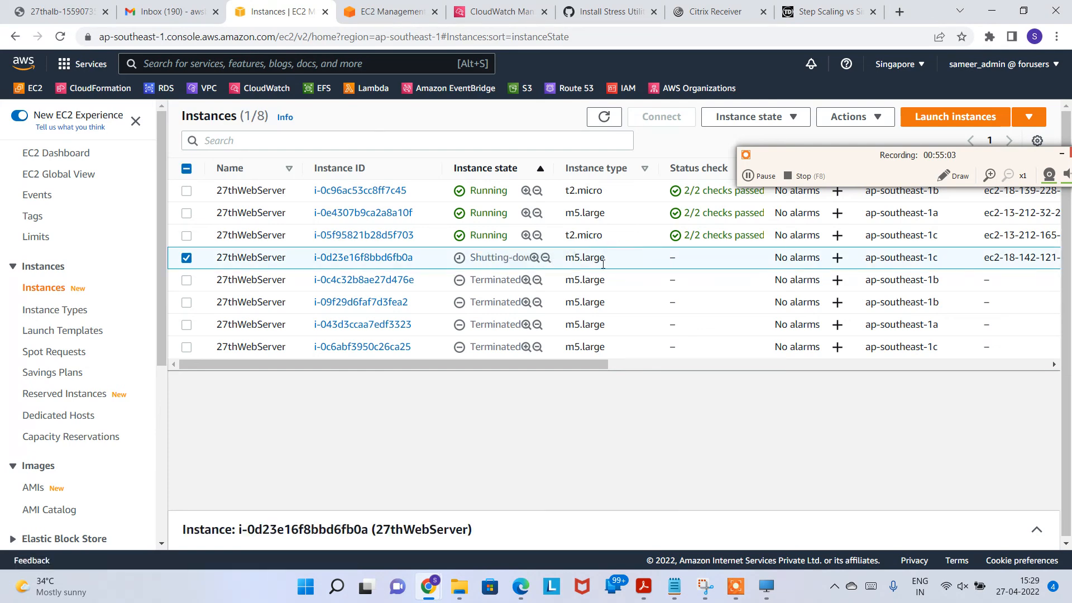
click(603, 120)
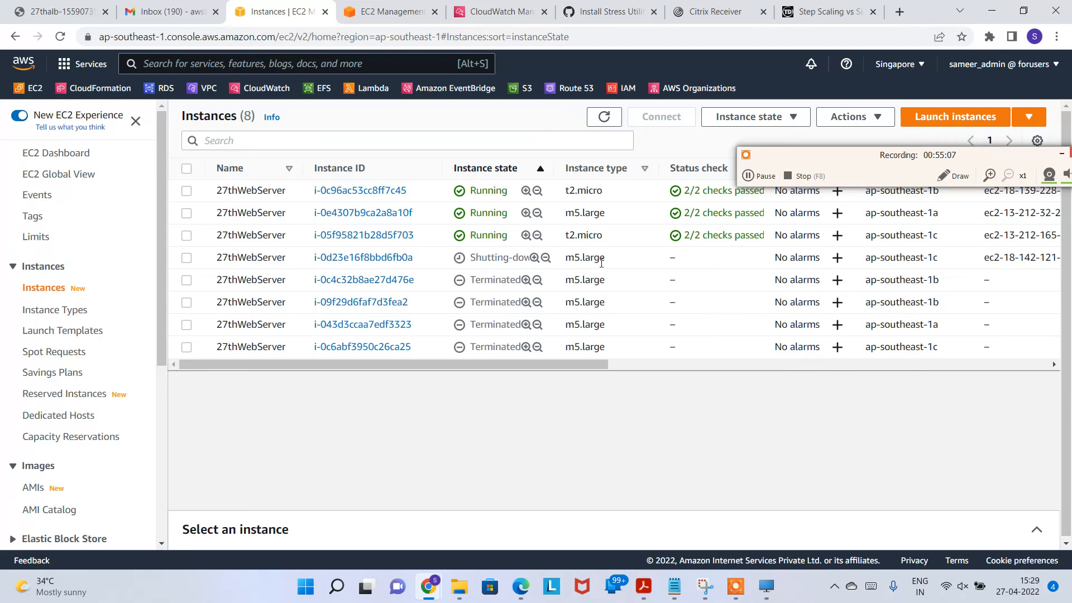
click(759, 176)
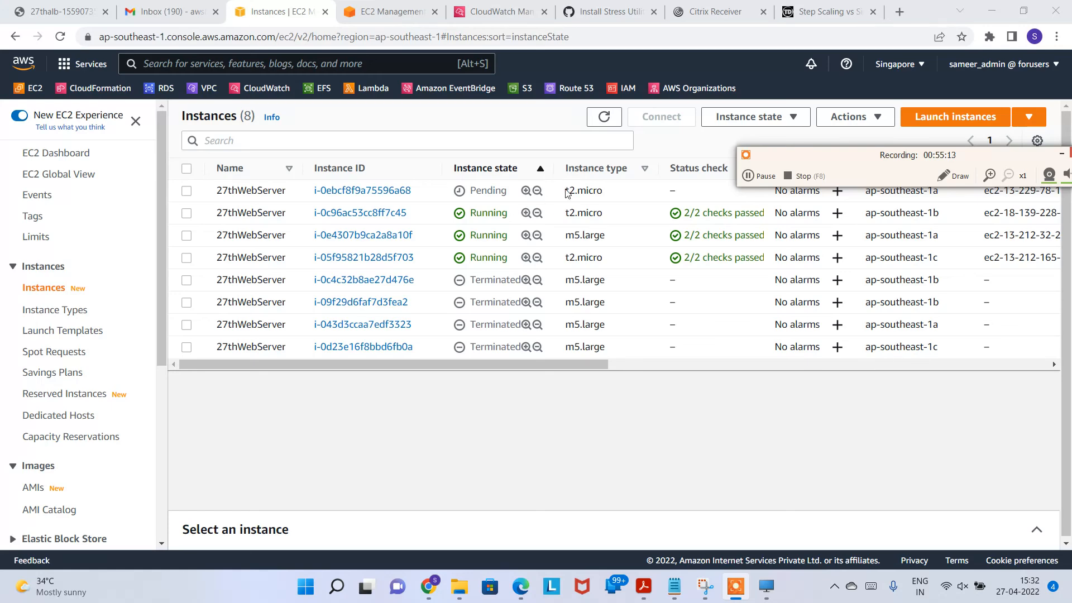
drag(566, 192, 603, 194)
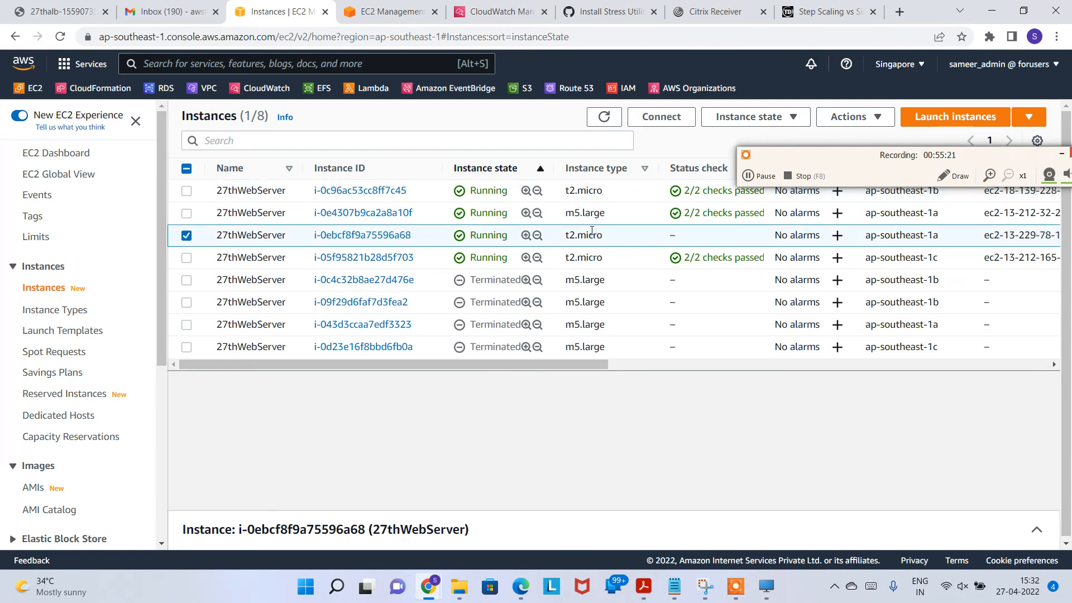
drag(570, 215, 619, 216)
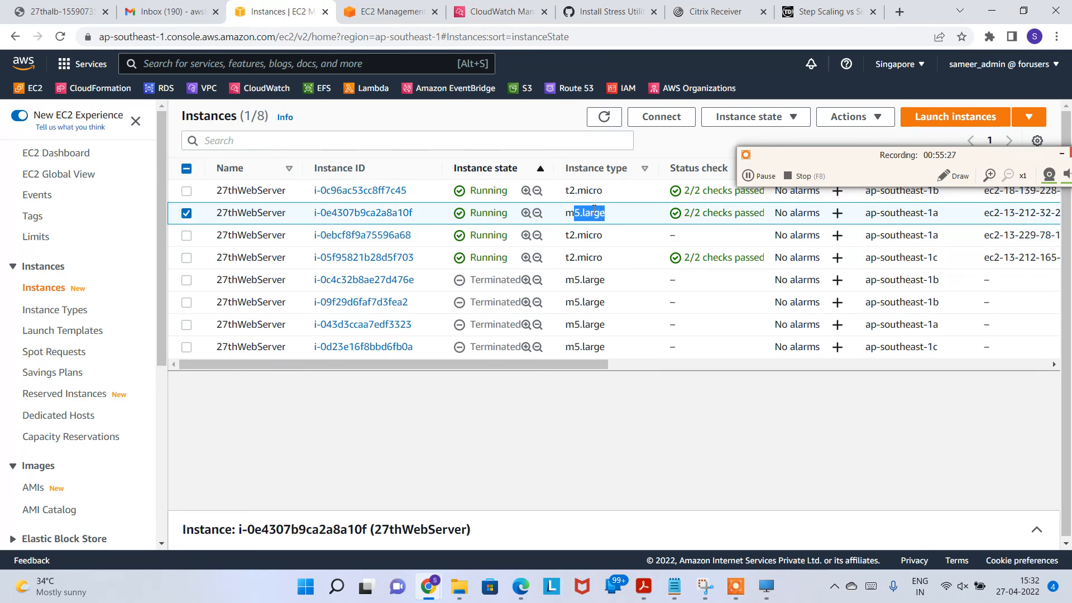
Step: Reload until the new t2.micro runs and another m5.large shows Shutting-down
click(604, 116)
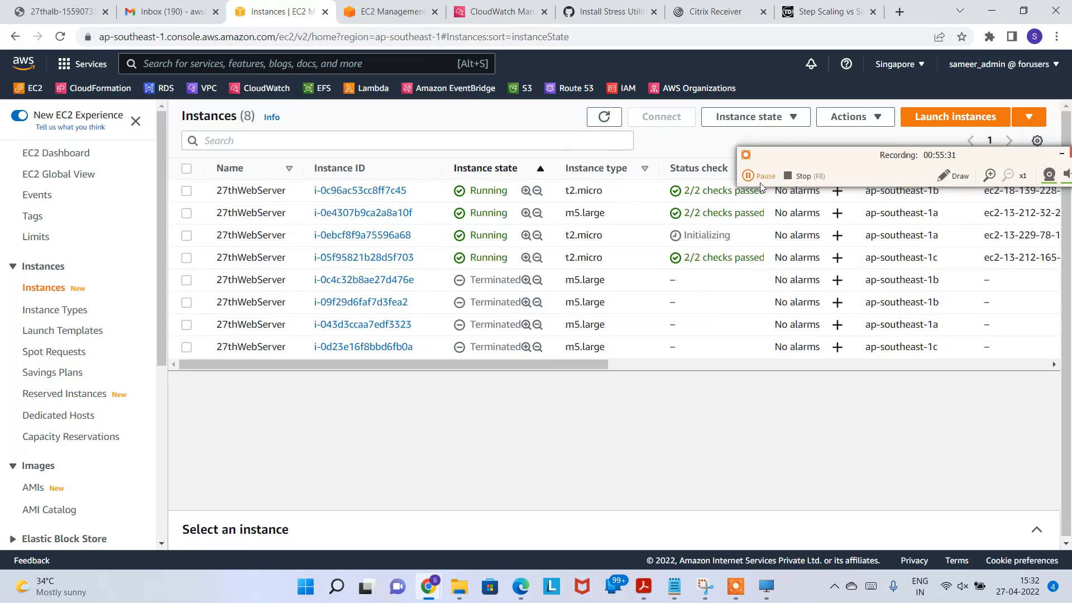
click(759, 183)
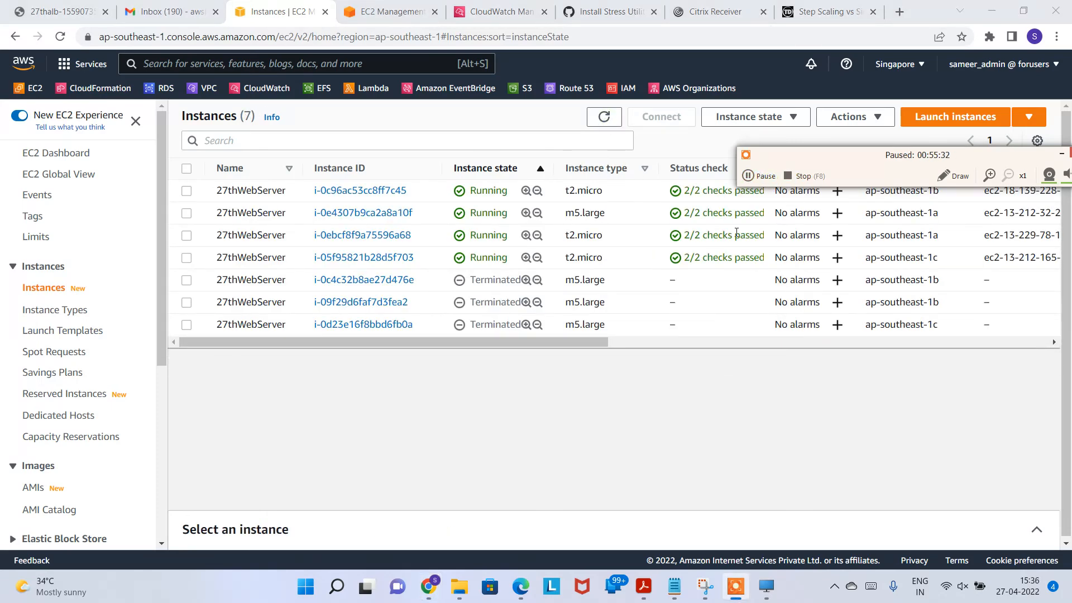
click(574, 192)
drag(585, 235, 587, 260)
drag(567, 213, 633, 216)
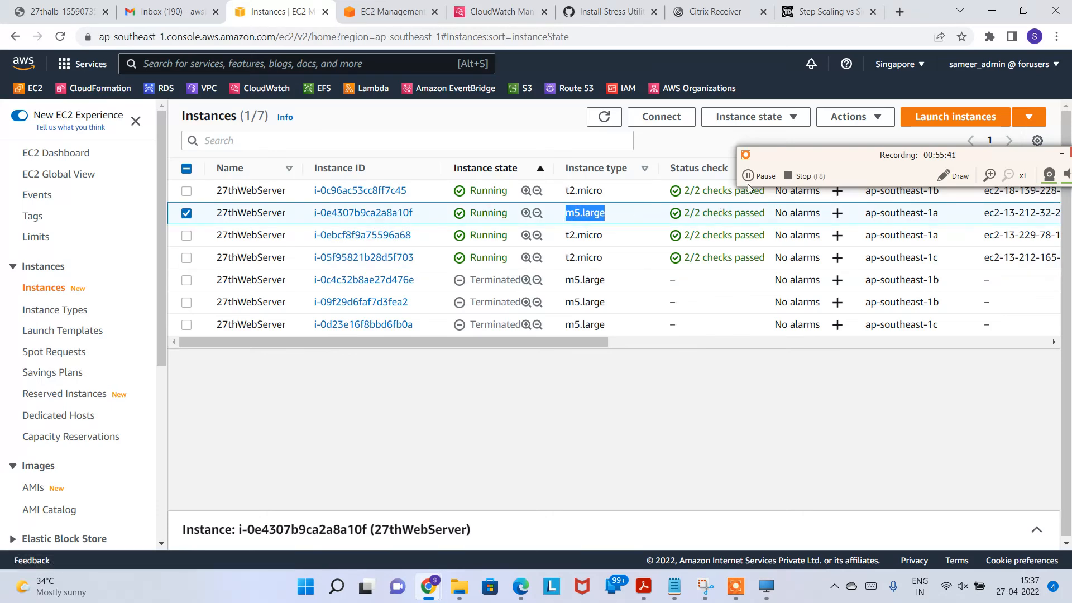
click(611, 124)
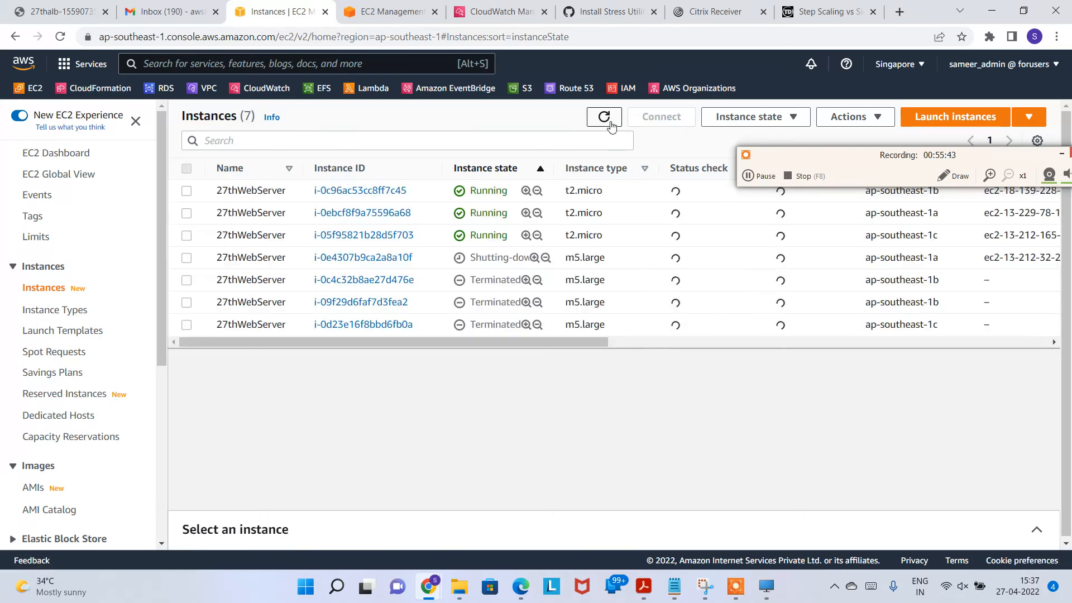
double_click(571, 261)
drag(467, 260, 545, 263)
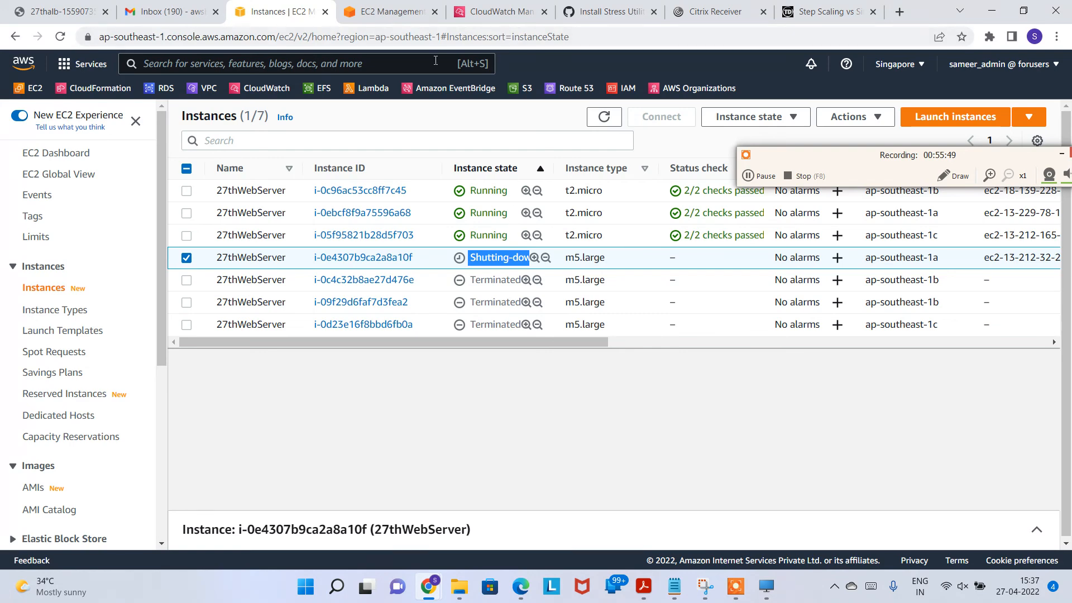
Step: Update the 27thASG instance refresh progress to show 50% complete
click(399, 12)
click(687, 210)
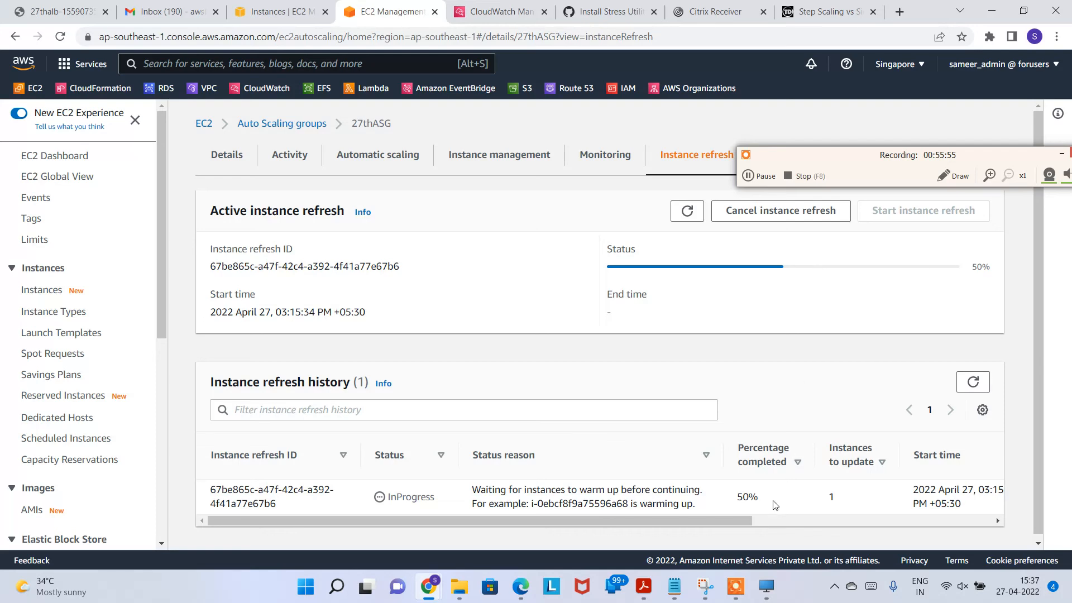
drag(743, 497, 733, 527)
Step: Open the 'Auto Scaling: termination for group 27thASG' email and note the instance terminate event
click(167, 12)
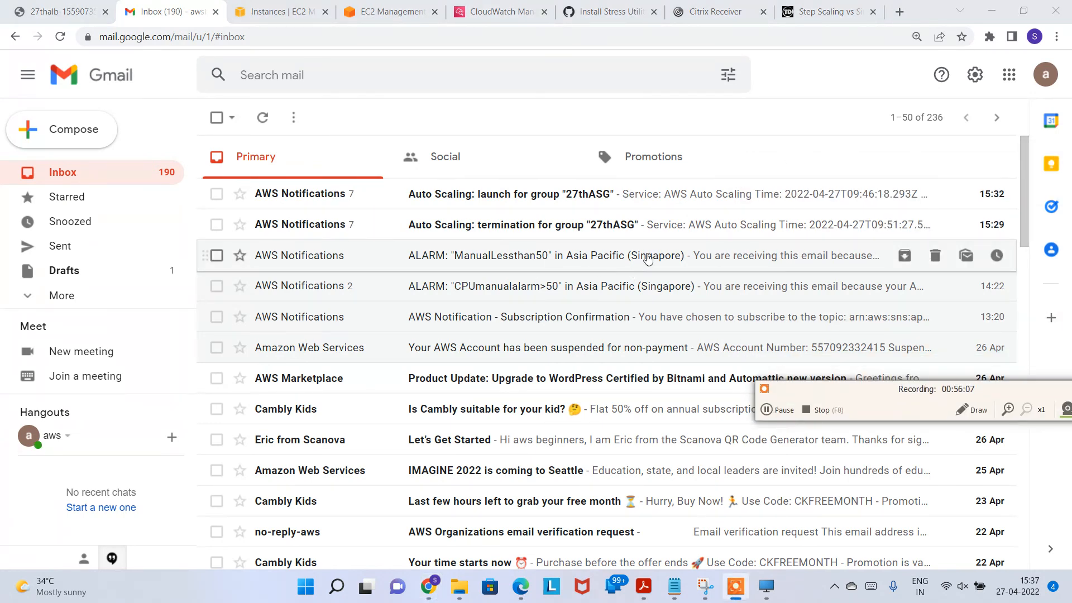
click(550, 233)
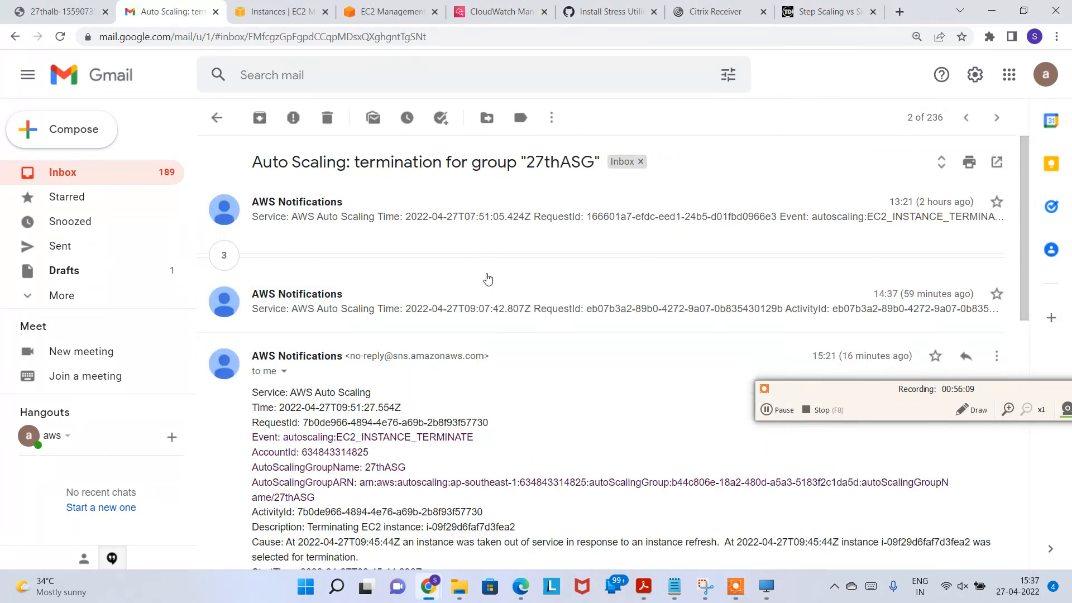
scroll(353, 357, down, 1)
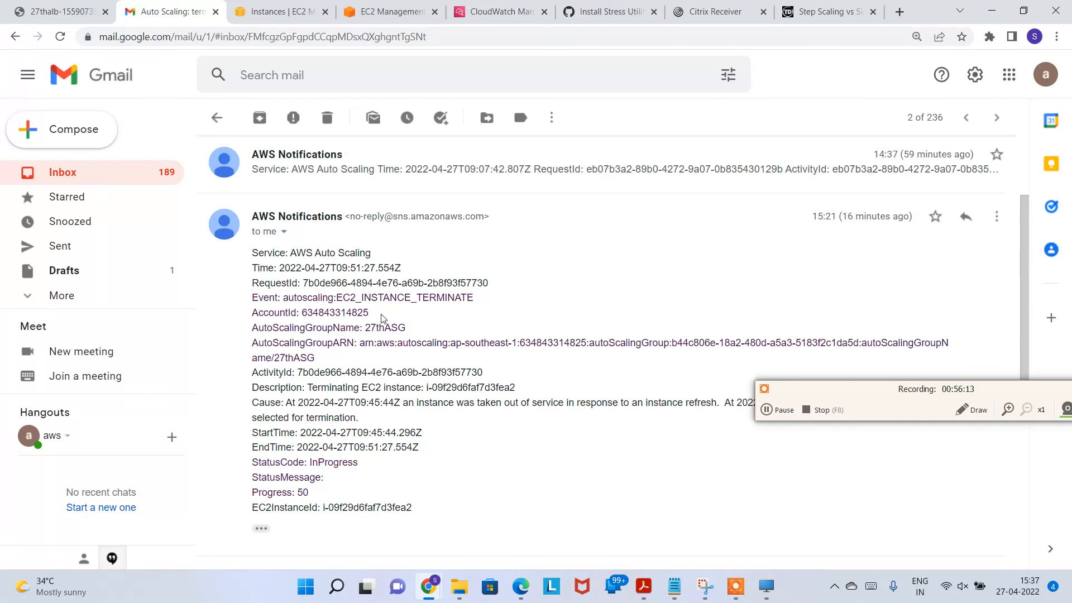
drag(359, 297, 473, 295)
scroll(476, 317, down, 1)
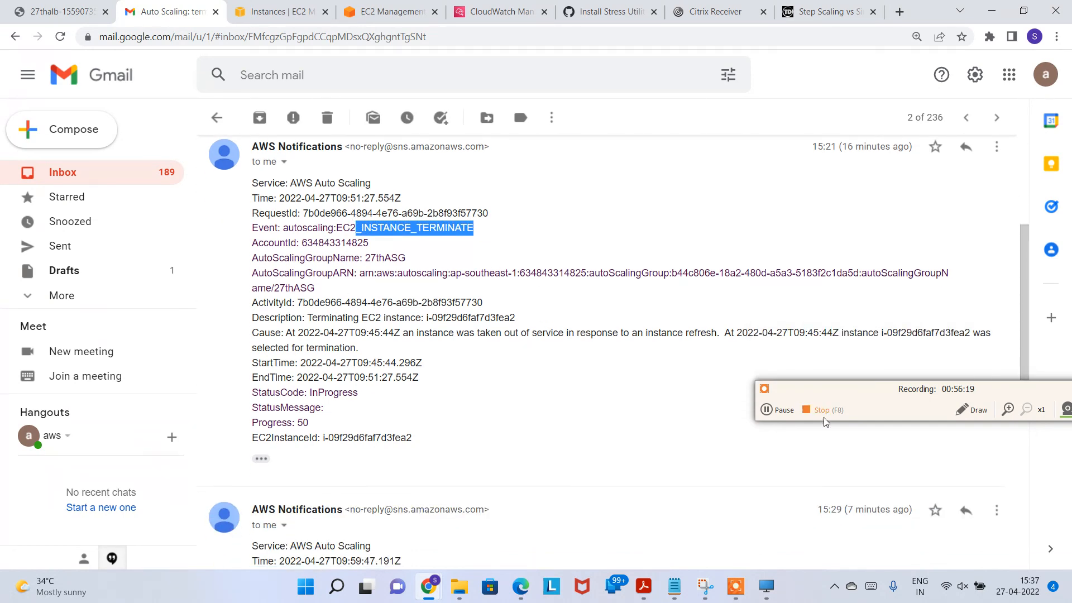
Step: Review each termination notice's arrival time and terminated instance ID, then return to the inbox
click(779, 413)
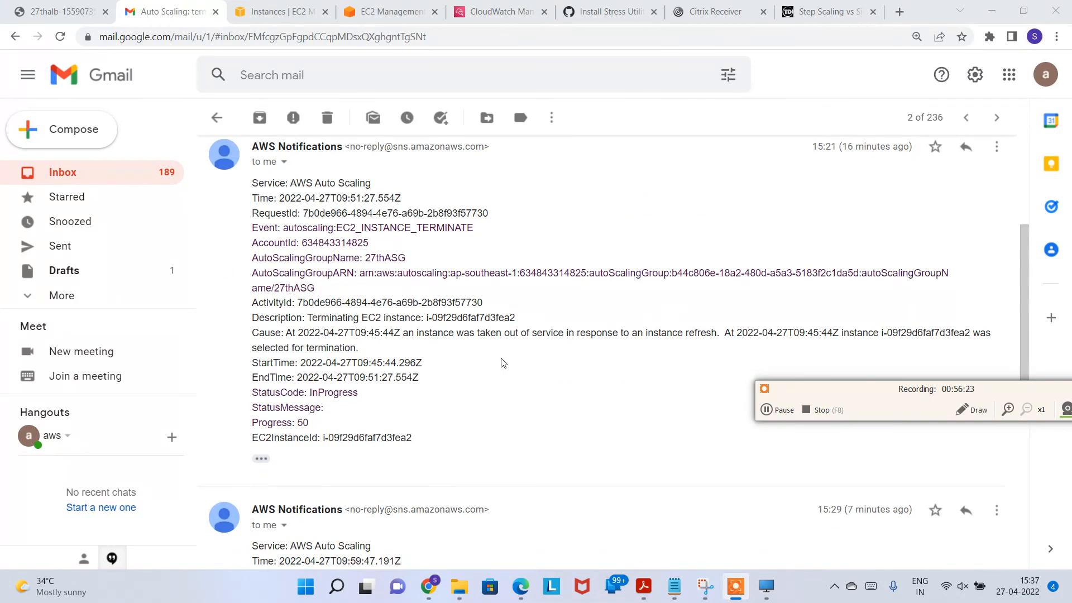
scroll(486, 357, down, 1)
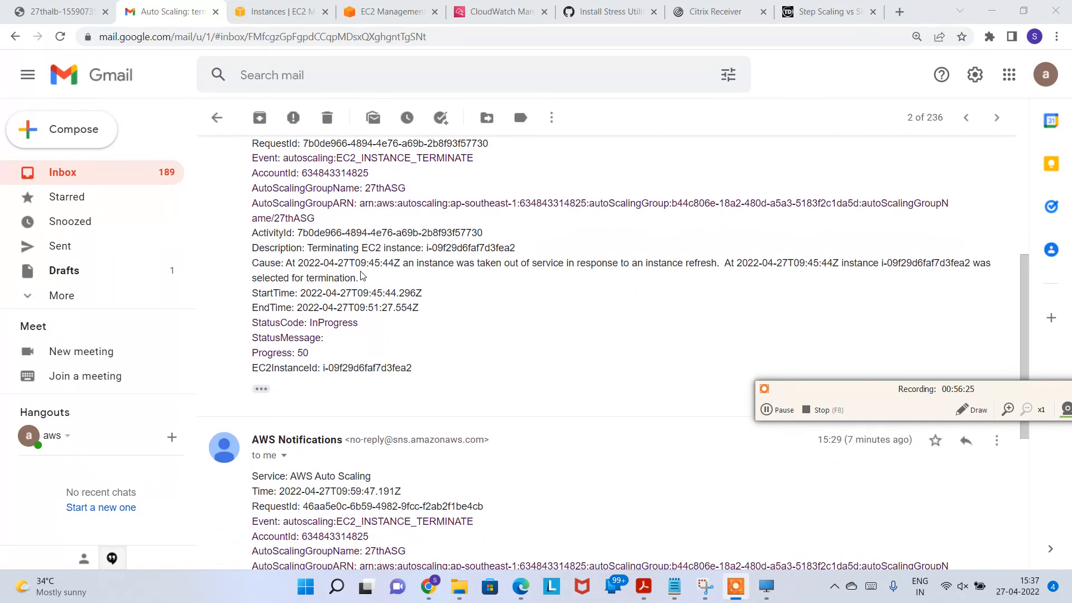
drag(316, 268, 343, 282)
scroll(395, 305, down, 4)
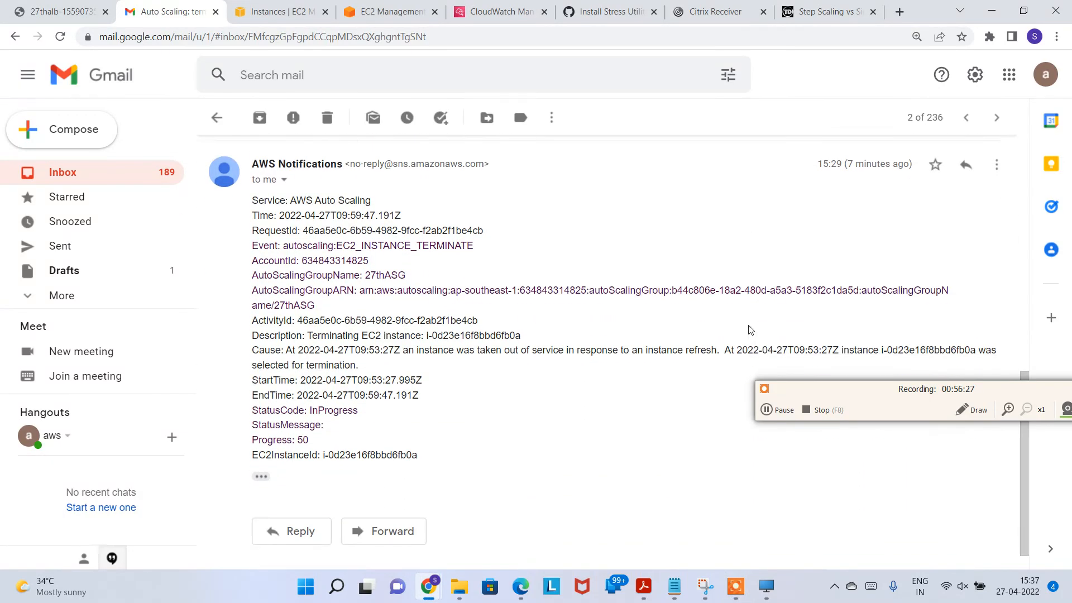
drag(846, 160, 879, 161)
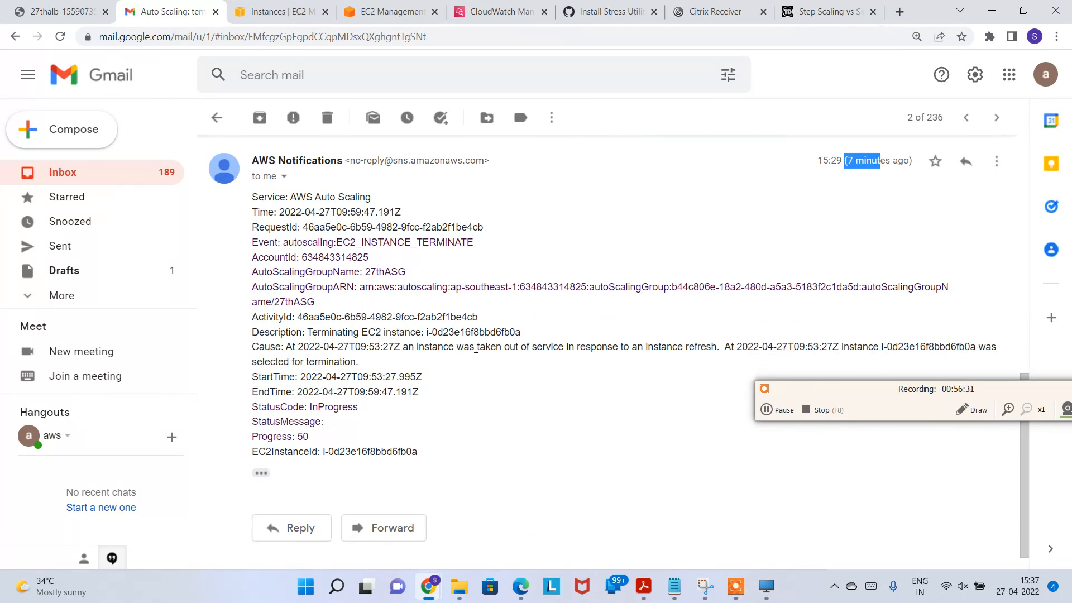
click(510, 346)
drag(345, 332, 511, 334)
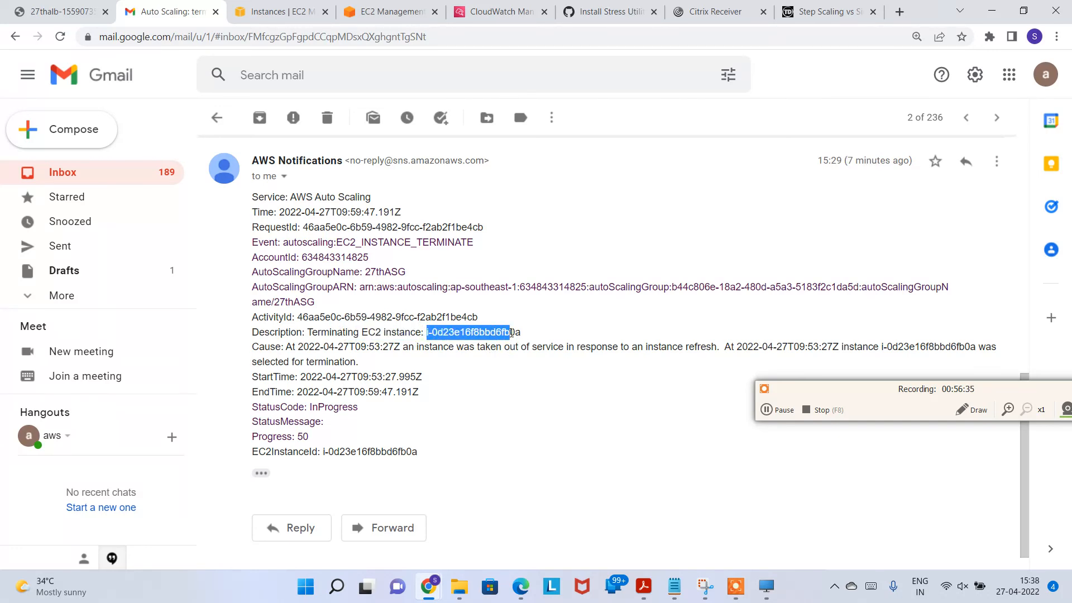
scroll(536, 345, down, 1)
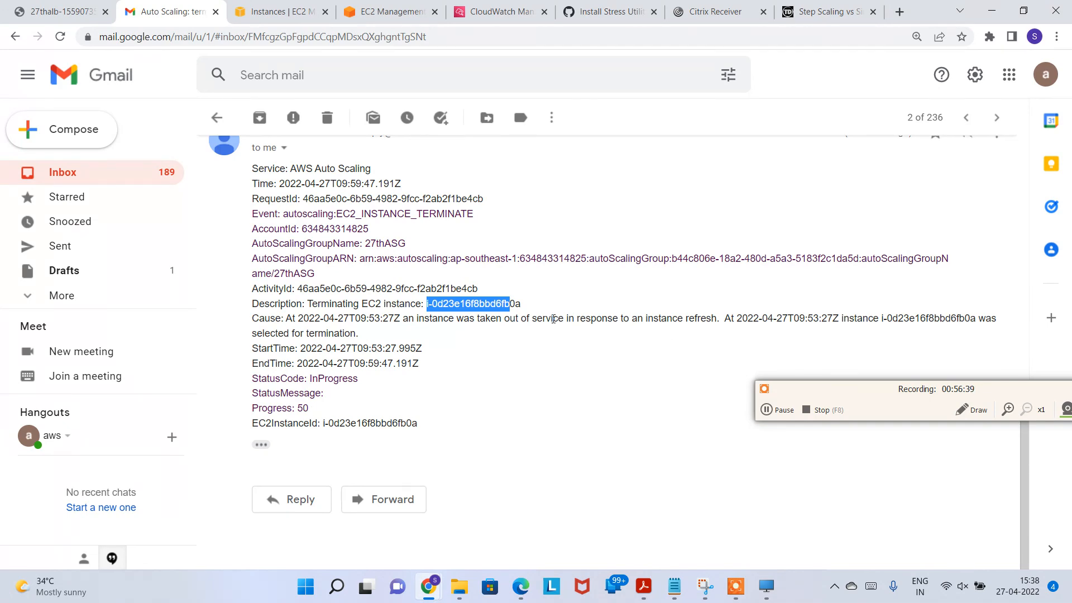
scroll(561, 323, up, 5)
click(215, 116)
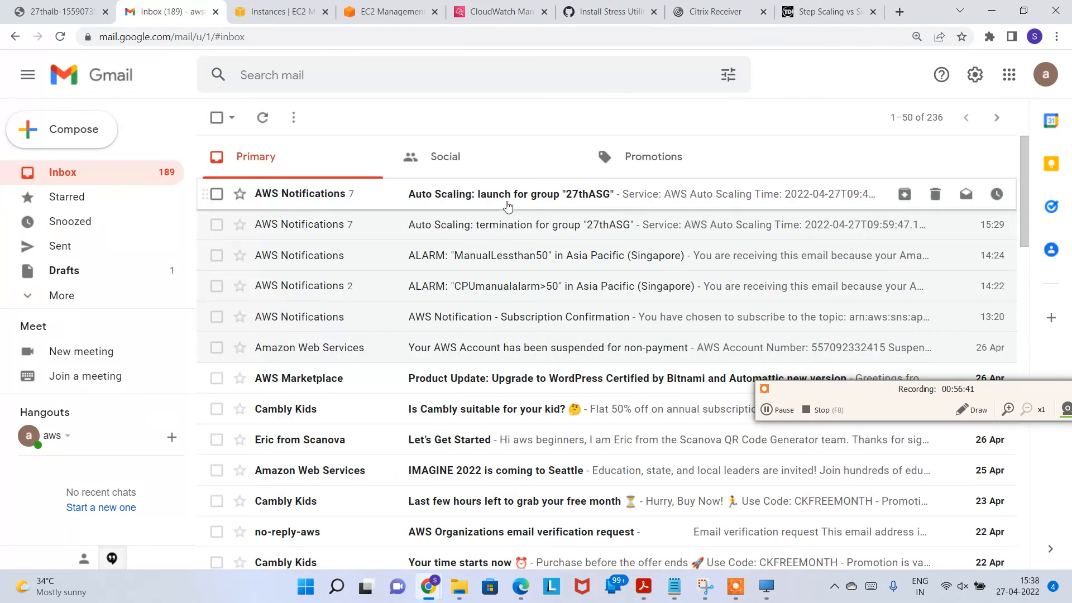
Step: Open the 'Auto Scaling: launch for group 27thASG' notification and scroll through its messages
click(507, 207)
scroll(433, 270, down, 2)
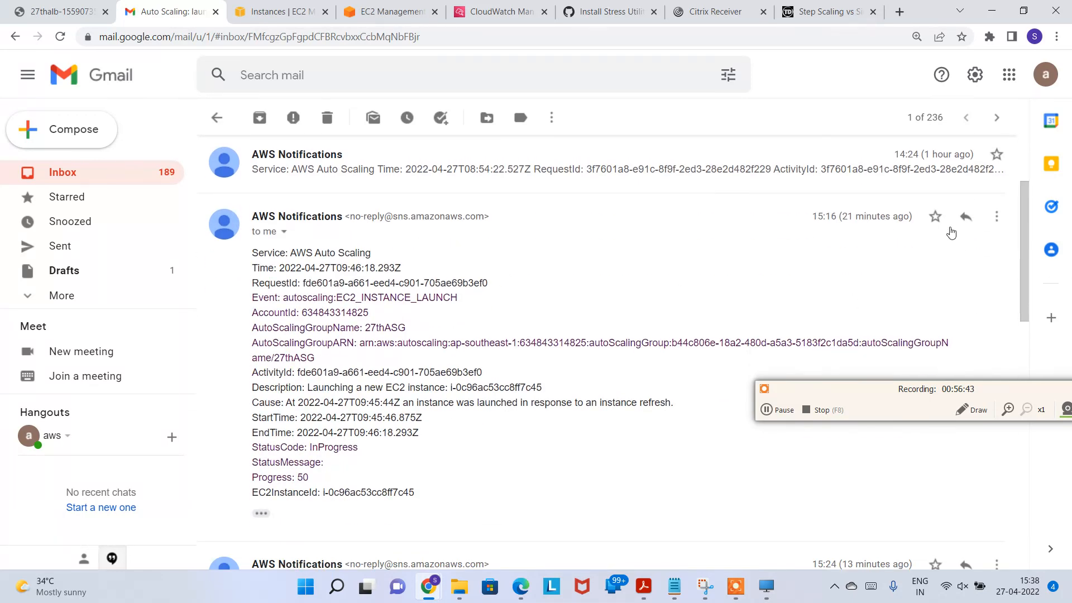
scroll(716, 257, down, 5)
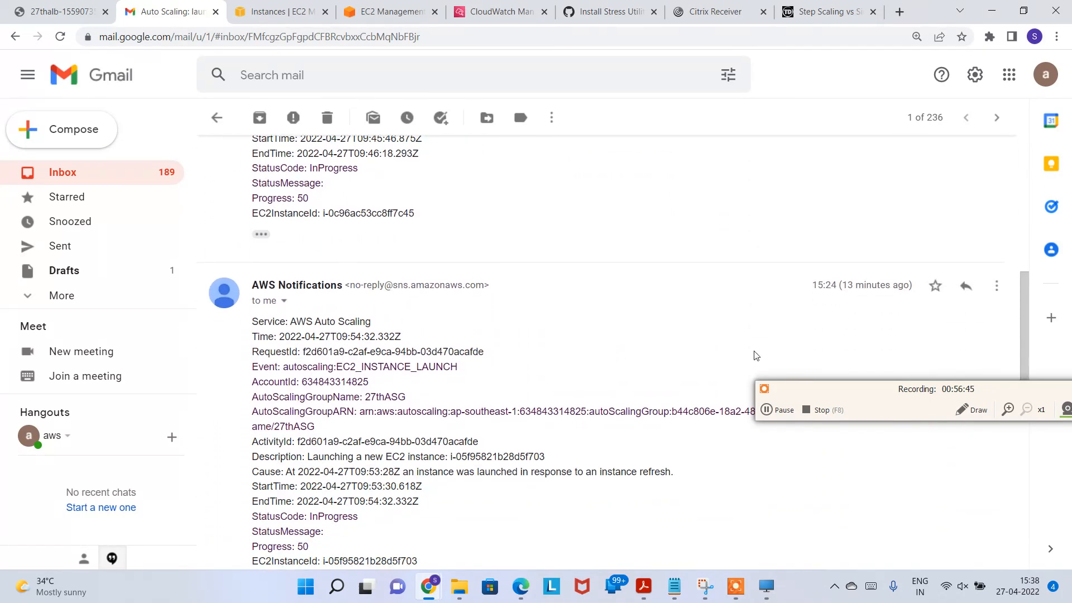
scroll(762, 354, down, 9)
scroll(445, 420, up, 3)
scroll(396, 398, down, 3)
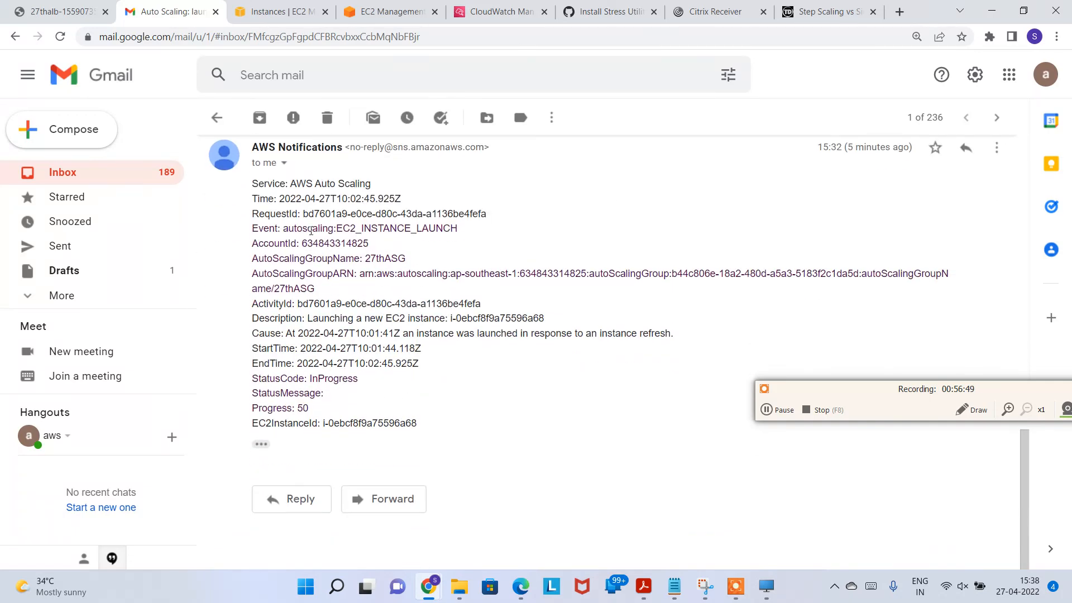
Step: Highlight the launch event, launched instance description, and cause showing it was for an instance refresh
drag(269, 228, 471, 235)
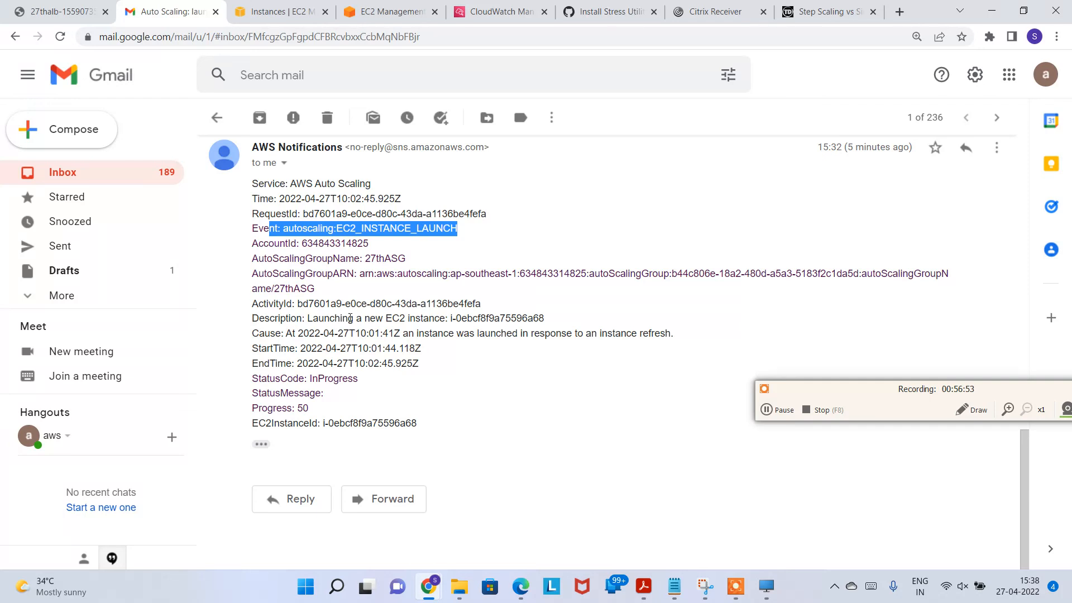
drag(302, 319, 568, 322)
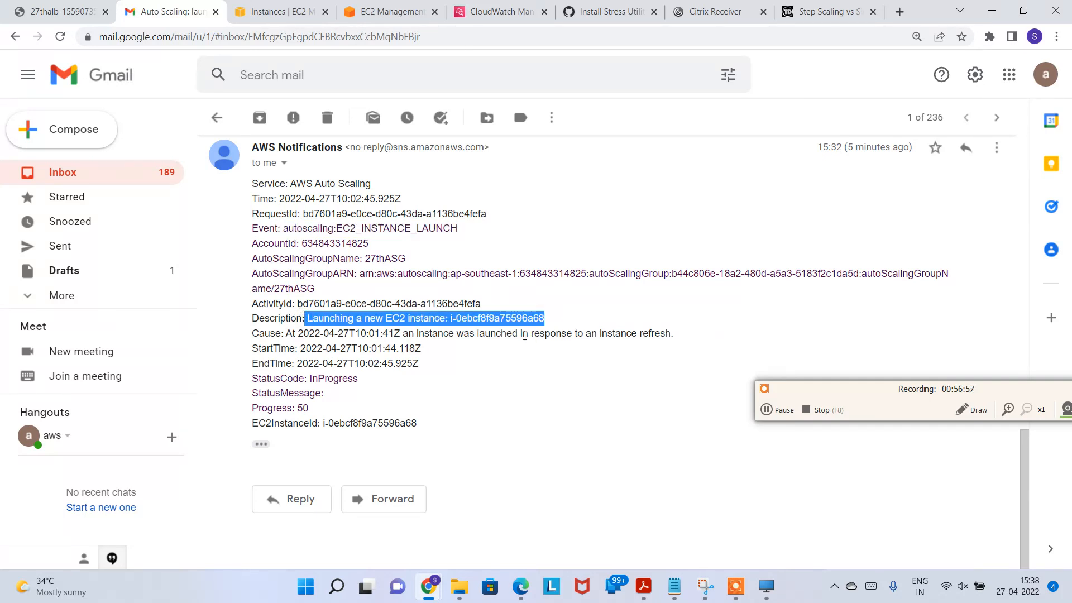
click(524, 336)
drag(418, 333, 550, 334)
click(638, 337)
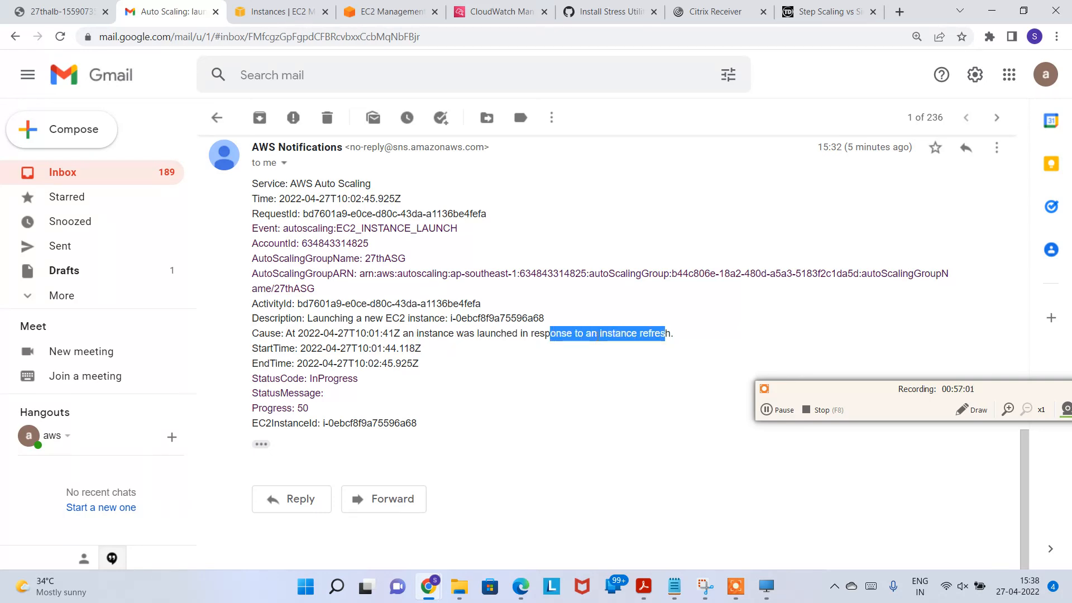
scroll(402, 359, up, 5)
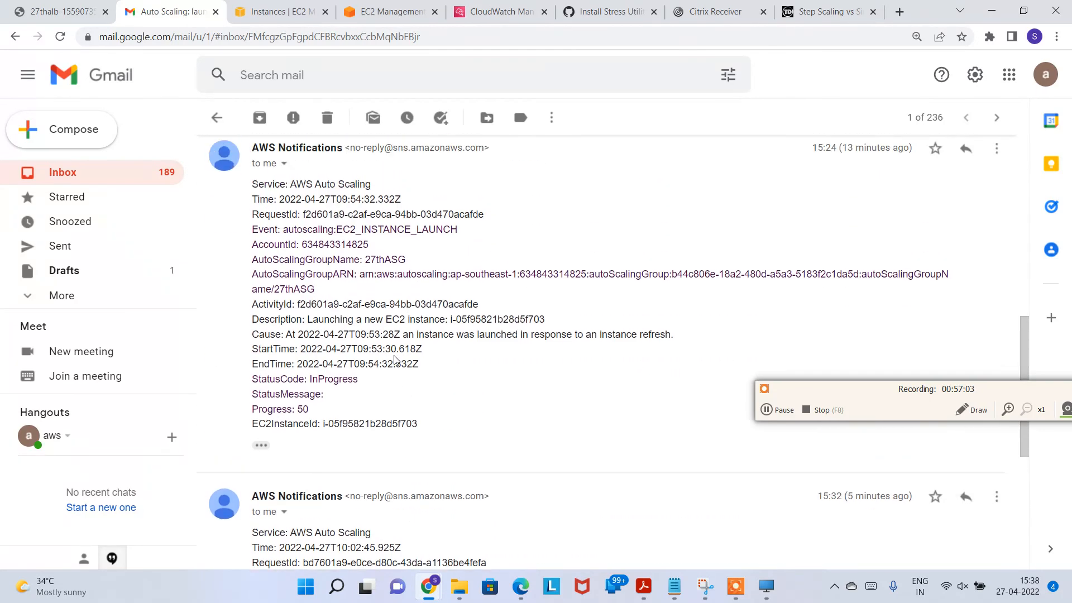
drag(532, 333, 674, 334)
scroll(596, 311, up, 5)
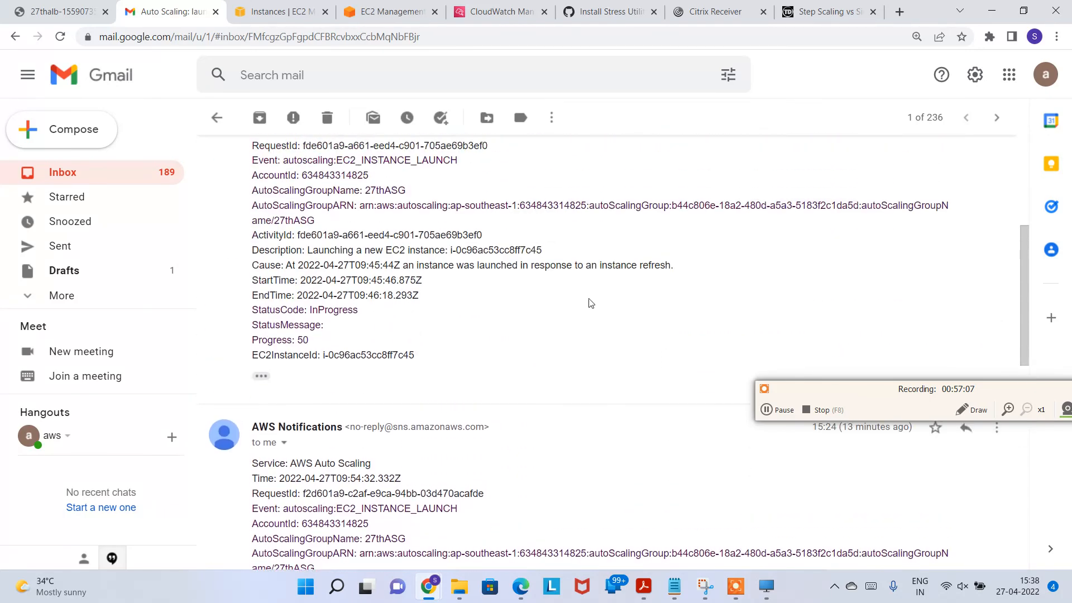
drag(547, 265, 676, 267)
scroll(601, 304, up, 5)
scroll(567, 394, down, 7)
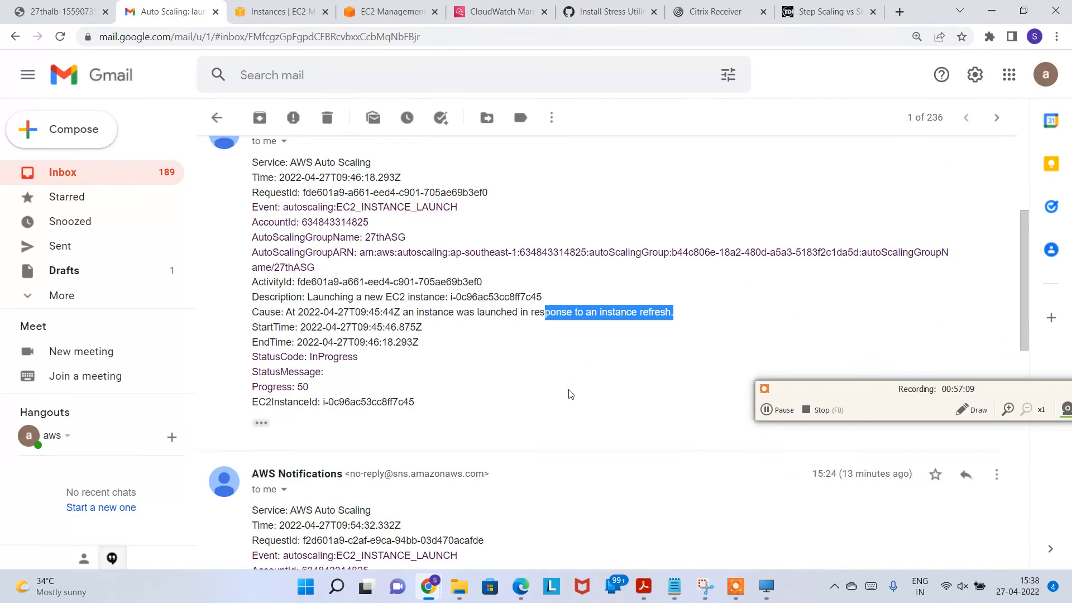
scroll(532, 369, down, 3)
Step: Reload the EC2 list showing three t2.micro instances, then update the 27thASG refresh progress
click(283, 17)
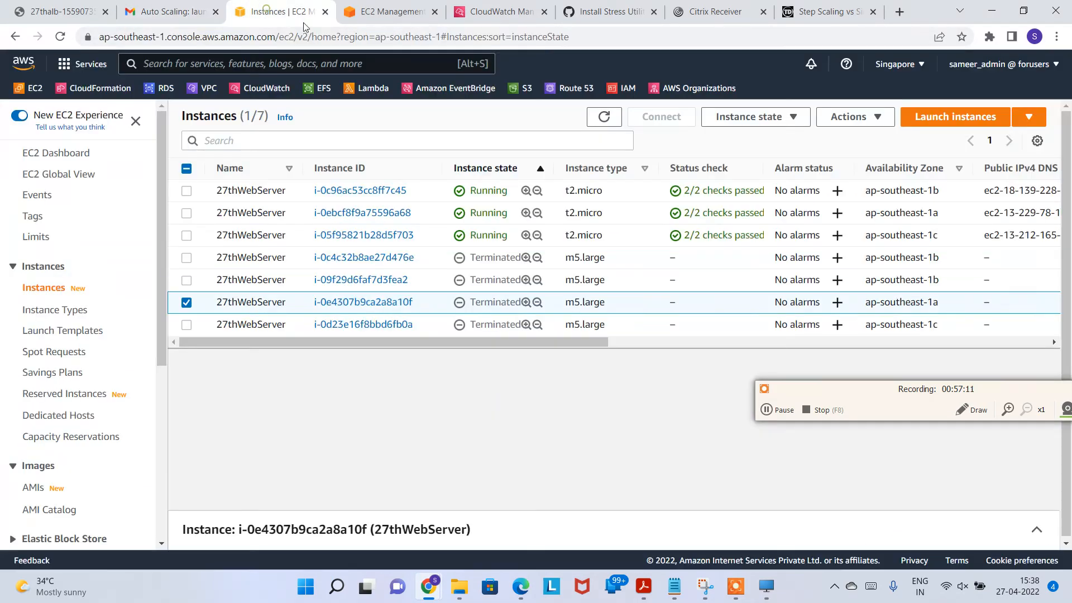
click(604, 117)
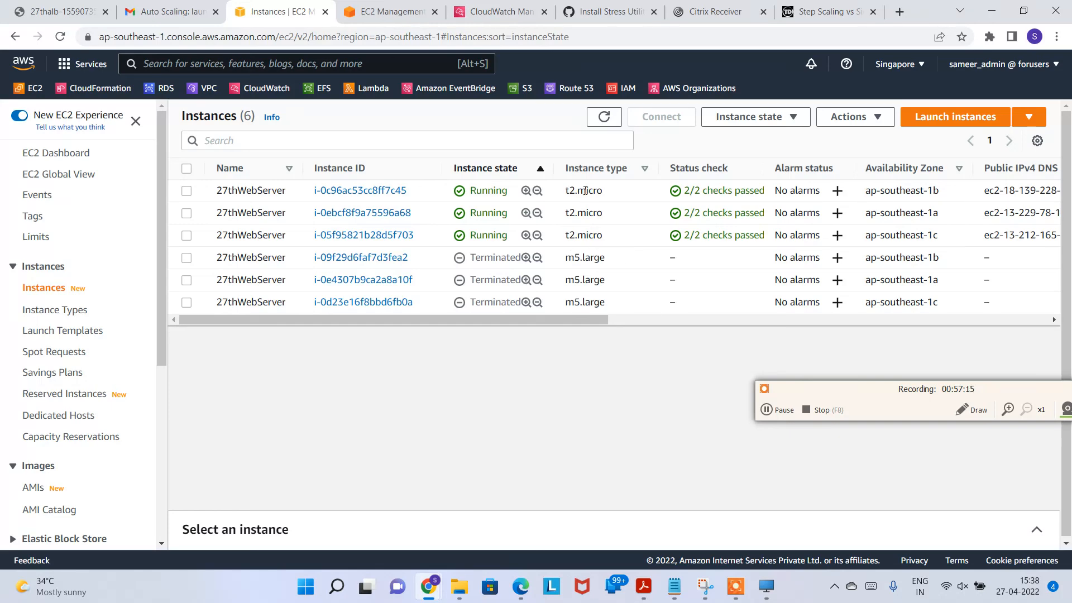
click(385, 10)
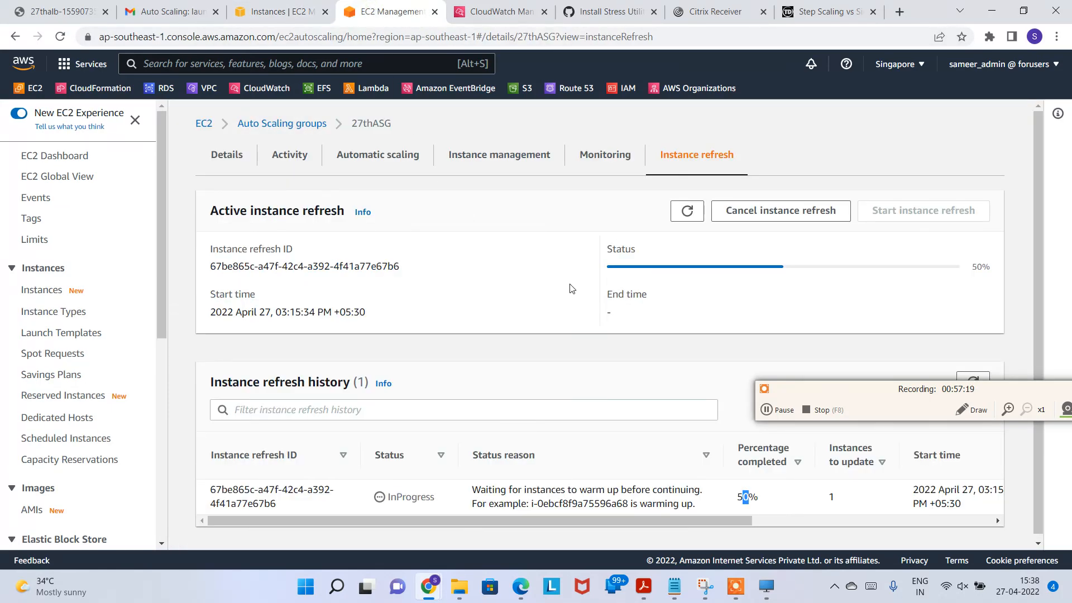
click(688, 209)
click(688, 210)
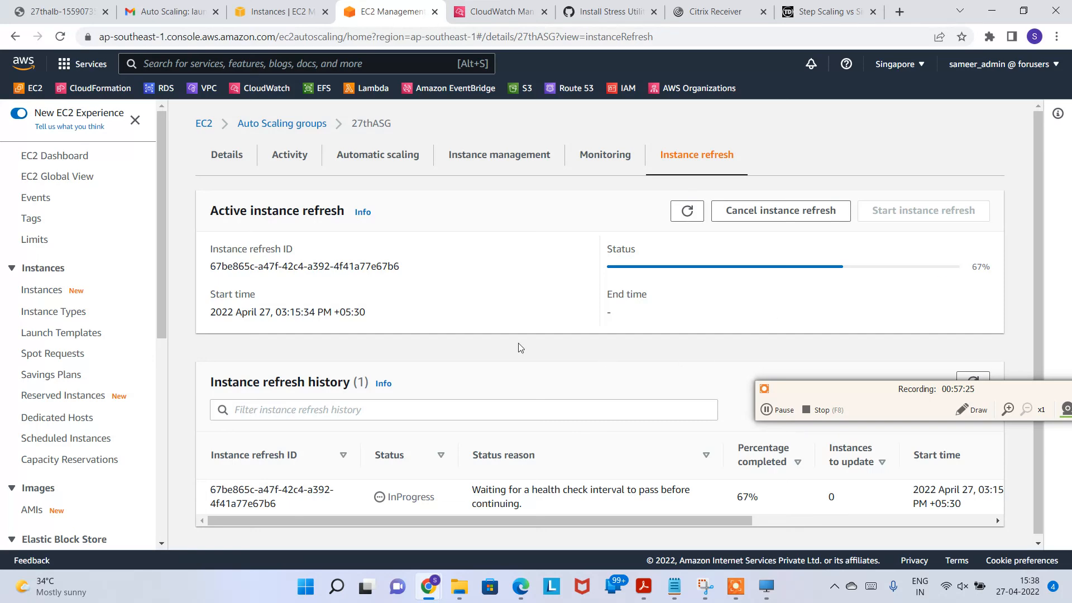
Step: Browse 27thASG's monitoring, instances, scaling and activity views and show the architecture diagram
click(586, 171)
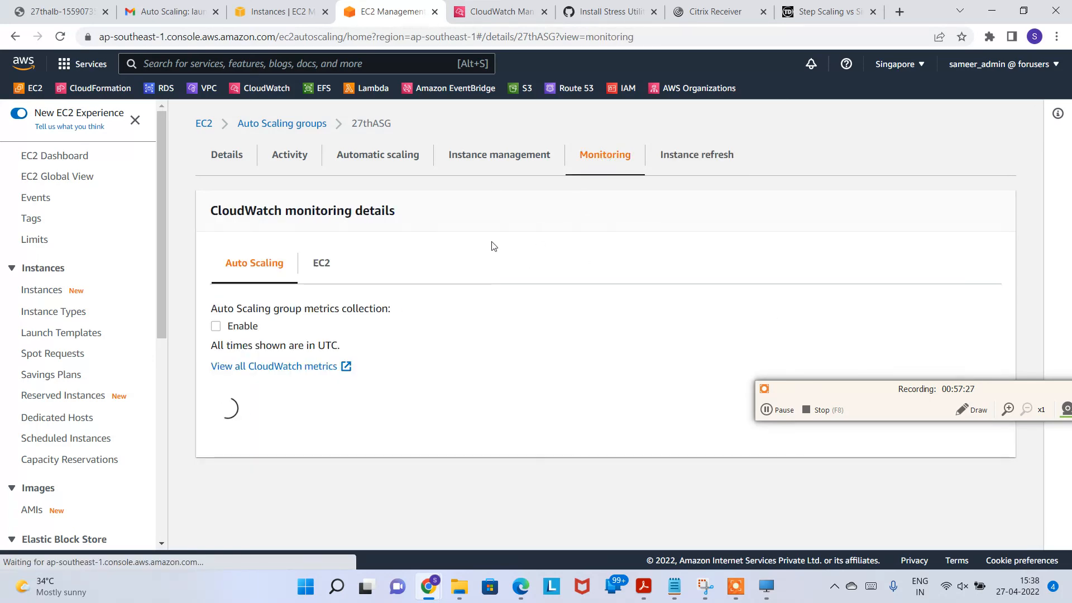
click(499, 158)
click(394, 166)
click(290, 159)
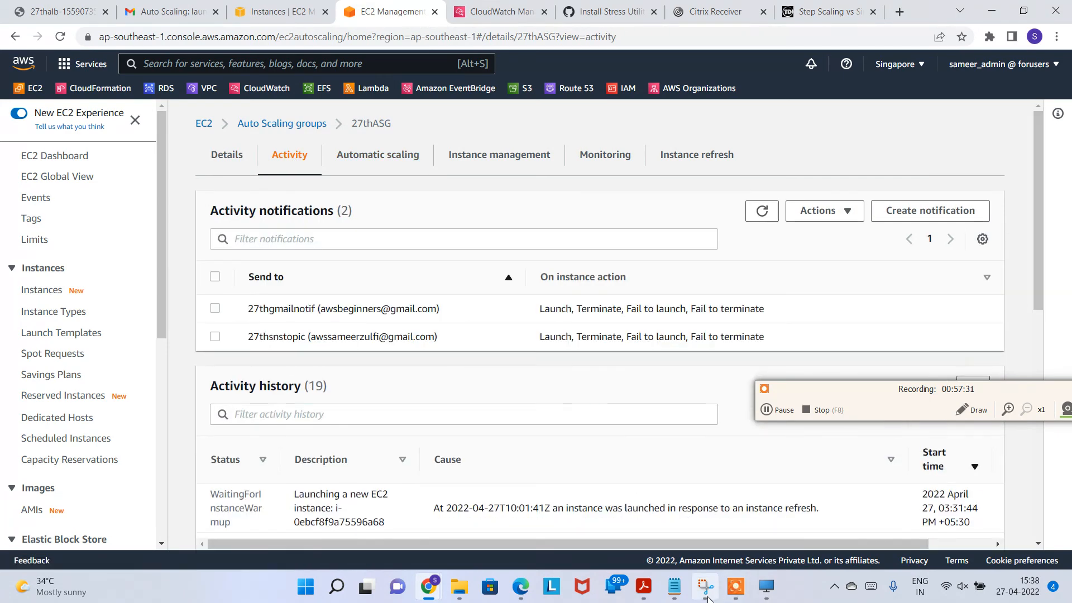
click(705, 586)
drag(783, 17, 447, 26)
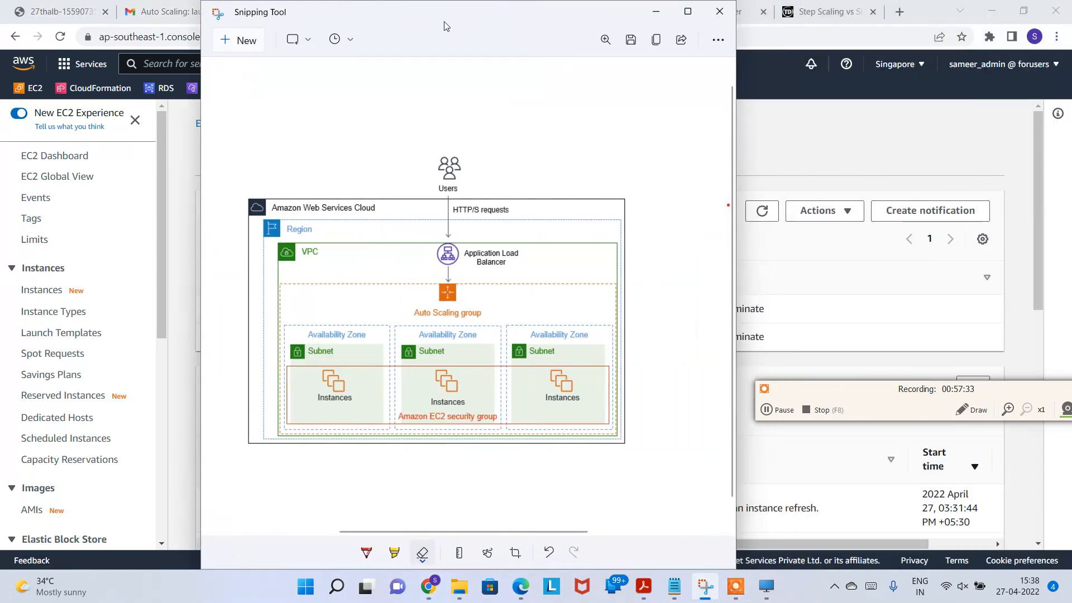
click(656, 11)
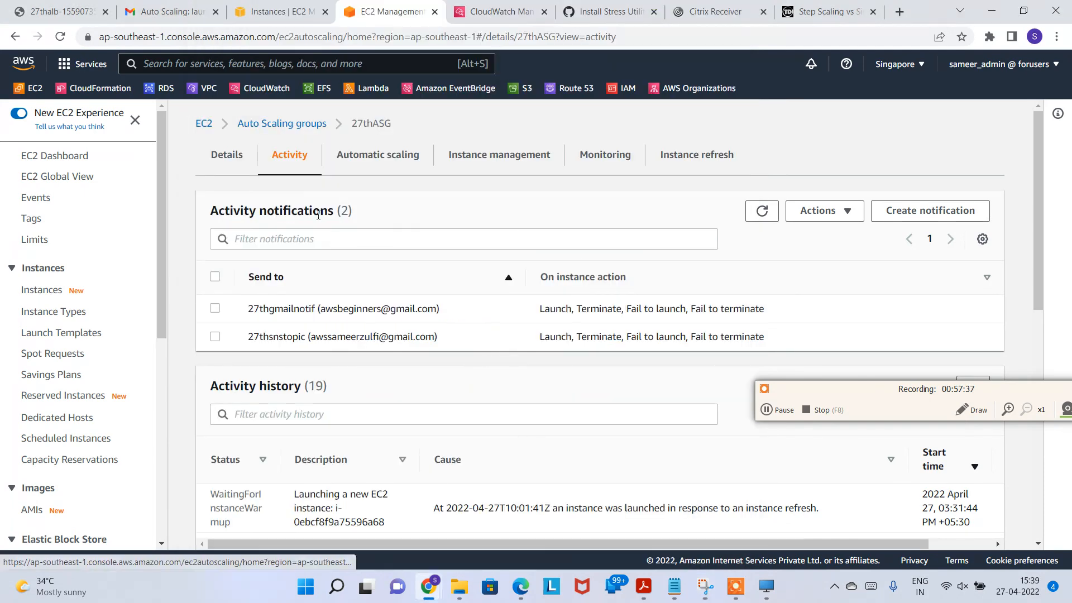
Step: Review 27thASG's details, activity and t2.micro instances, ending on the Successful 100% instance refresh
click(233, 161)
scroll(404, 256, down, 9)
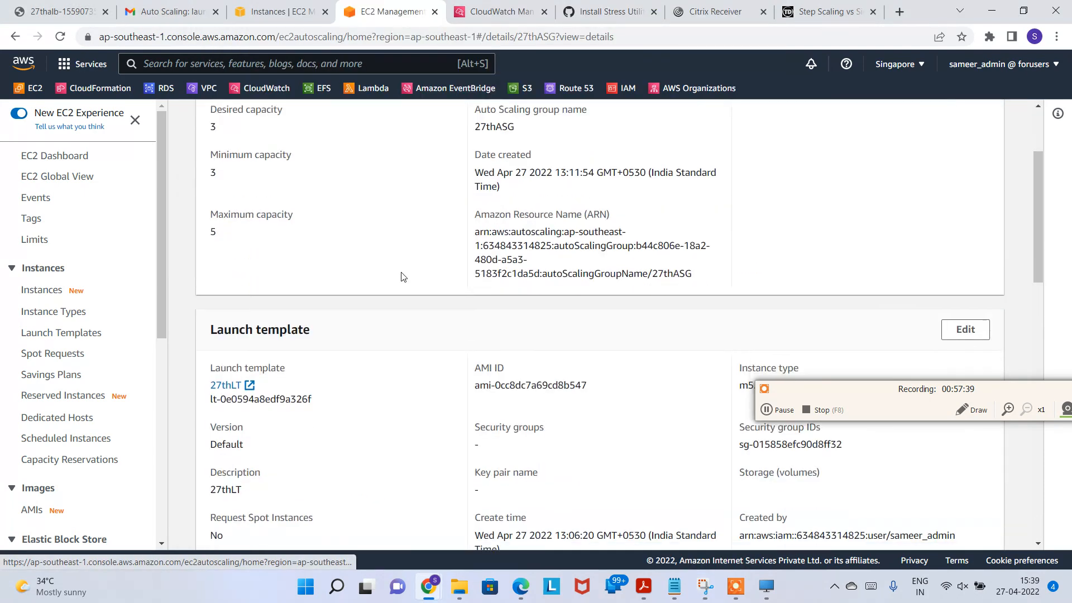
scroll(514, 339, up, 10)
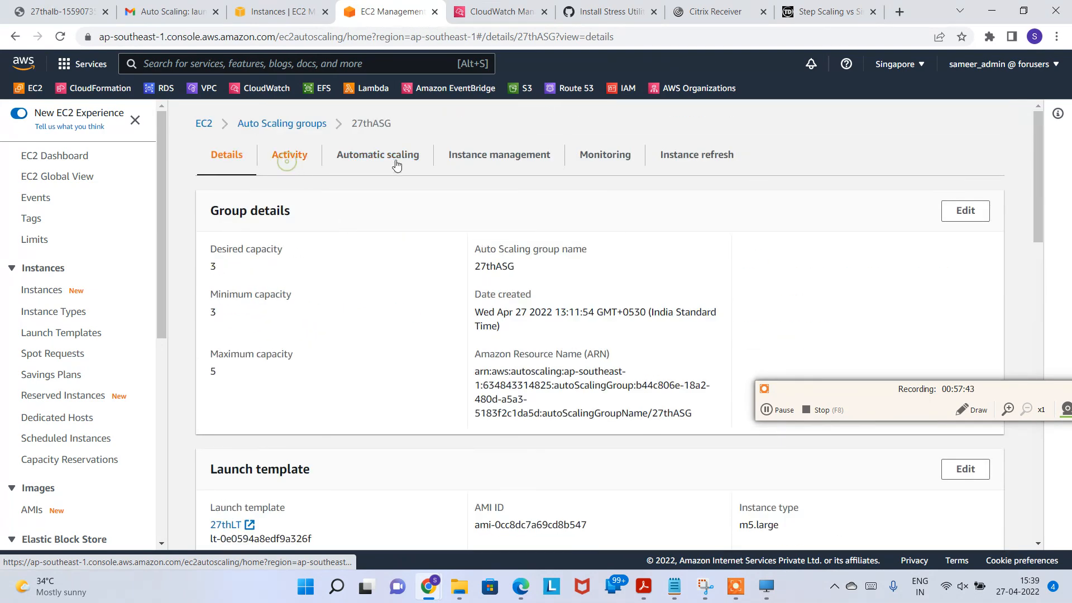
click(288, 159)
click(398, 156)
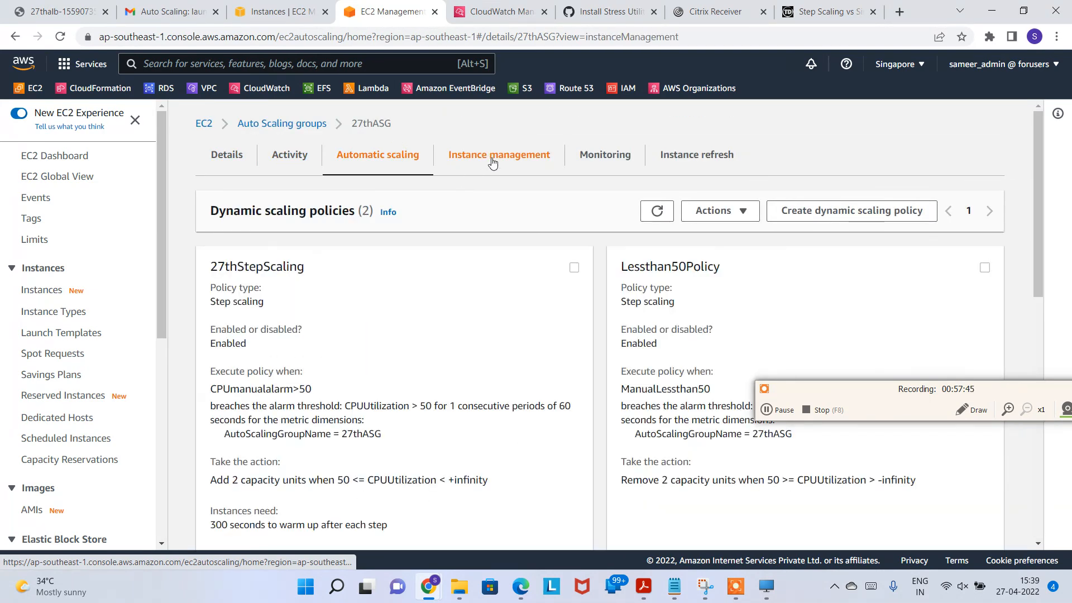
click(492, 161)
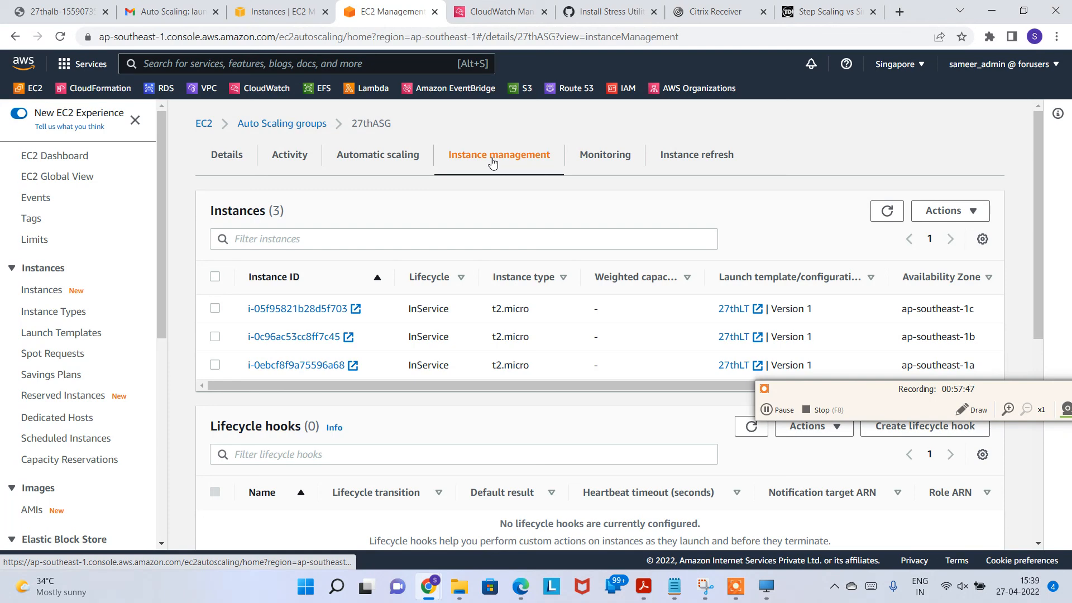
click(664, 159)
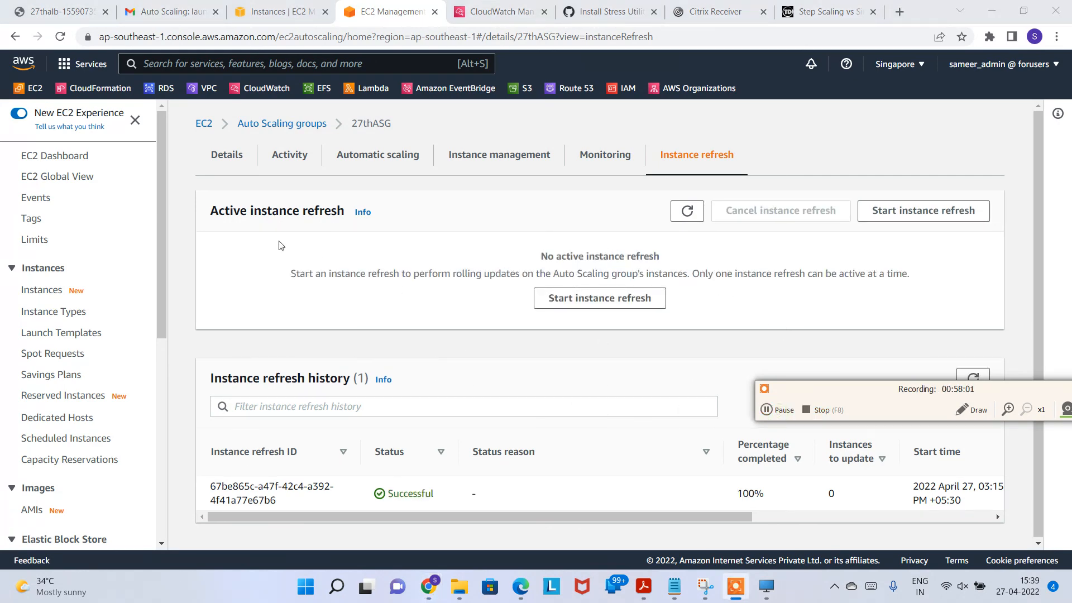
Step: Review the 27thASG instance refresh and confirm its status is Successful
drag(226, 212, 988, 211)
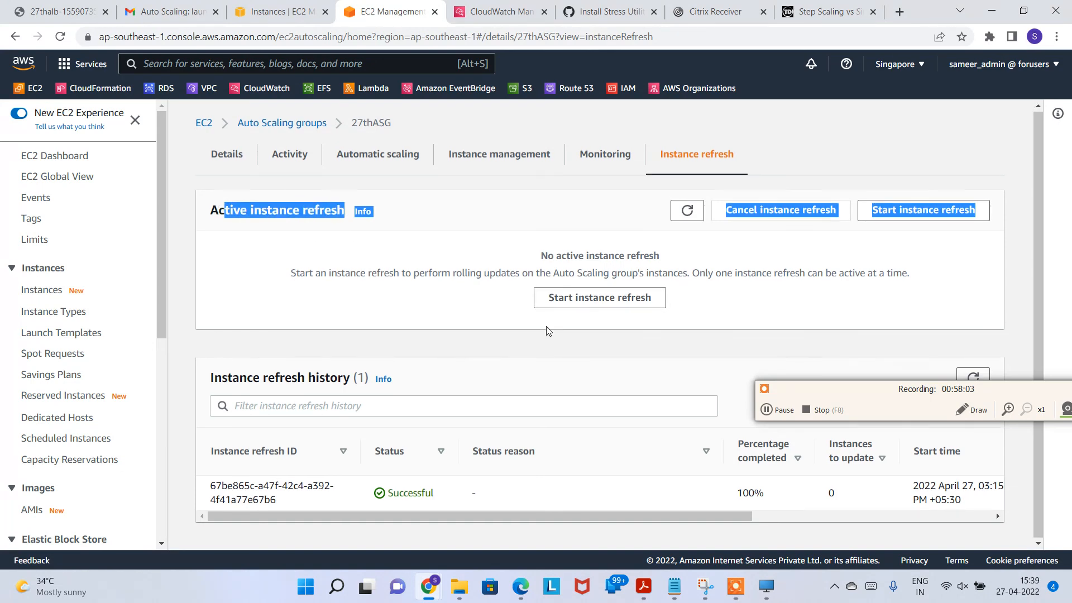
drag(780, 409, 732, 233)
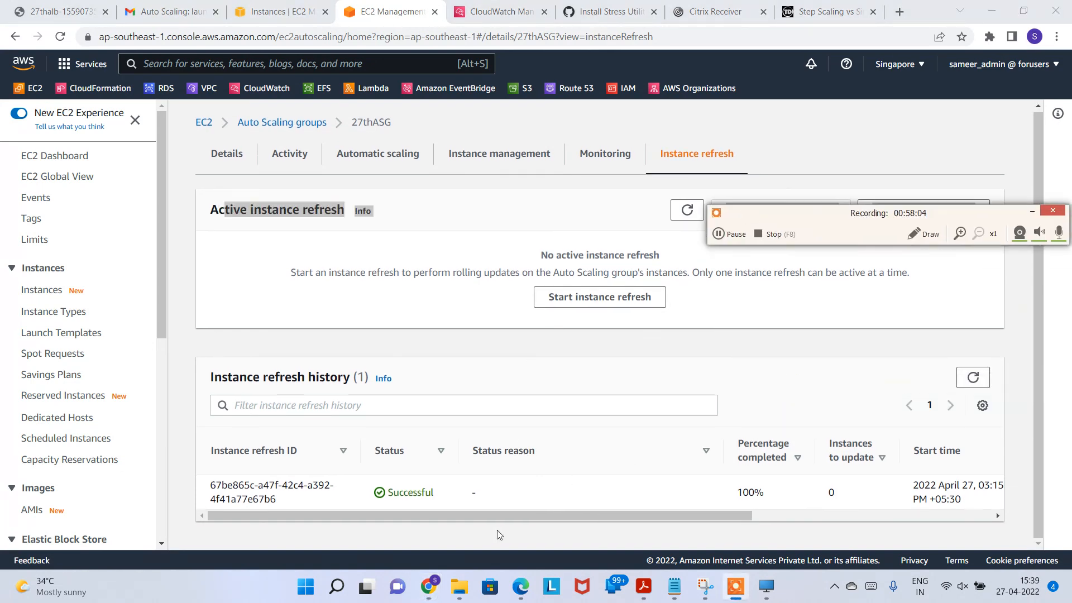
double_click(398, 491)
drag(702, 518, 996, 511)
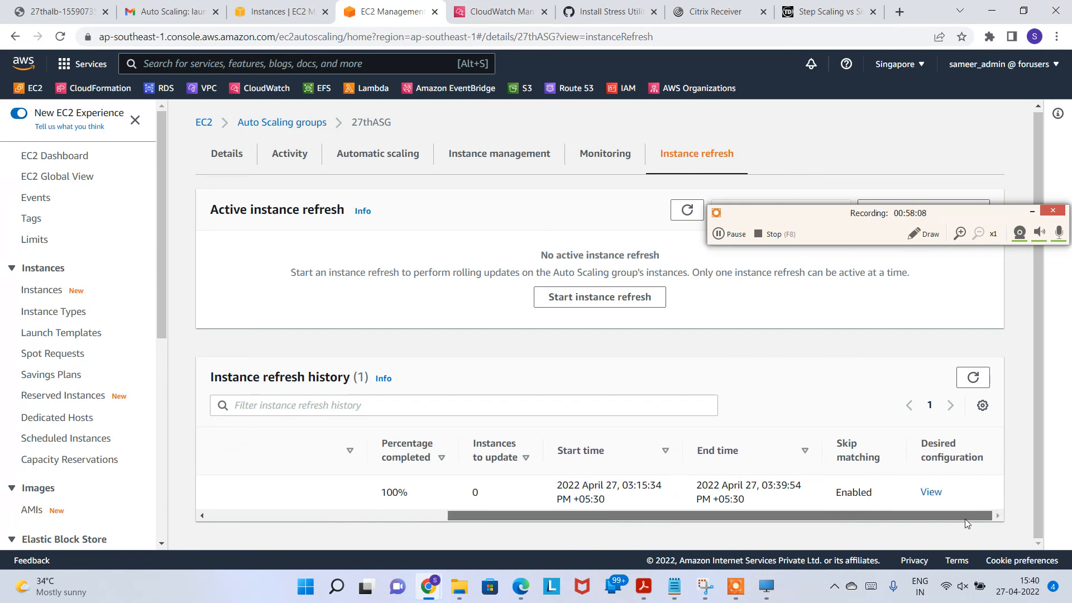
Step: Check the refresh's desired configuration shows the t2.micro instance type override, then view activity history
click(929, 493)
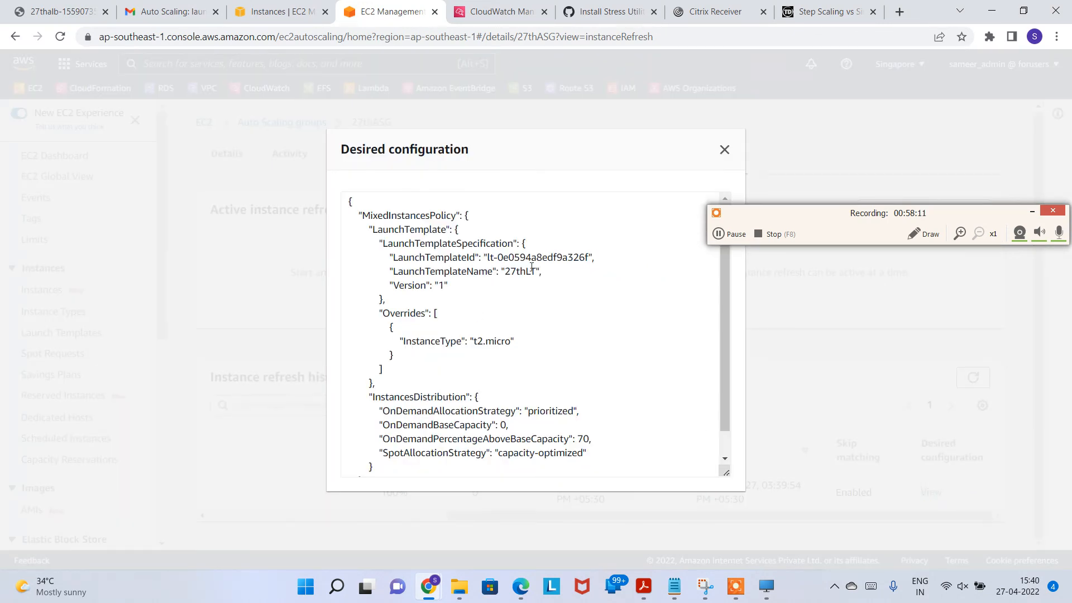
drag(725, 319, 725, 386)
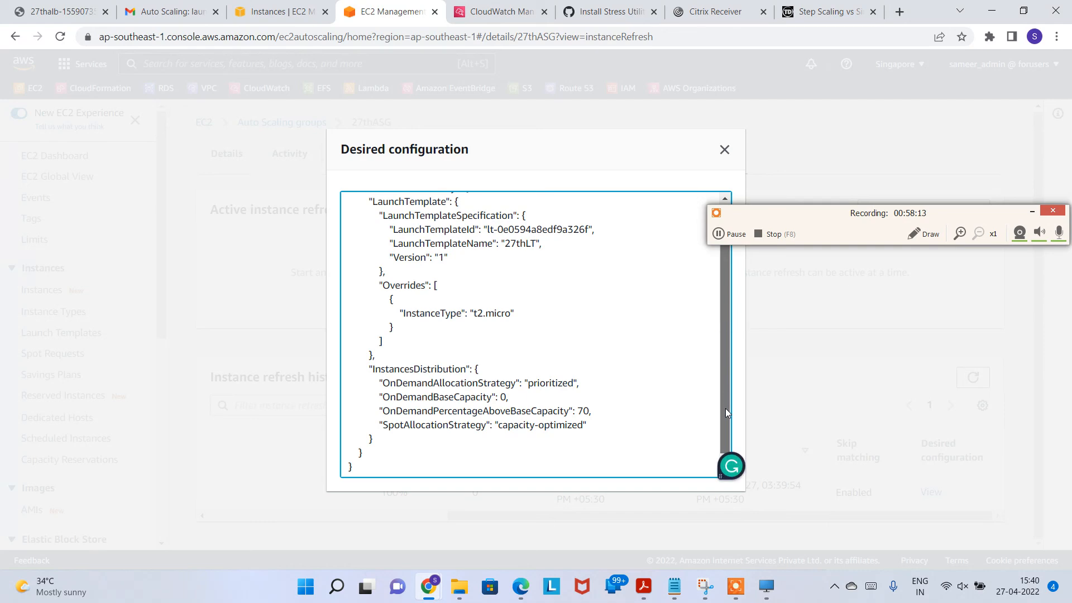
drag(725, 348, 725, 296)
drag(470, 339, 524, 339)
click(724, 150)
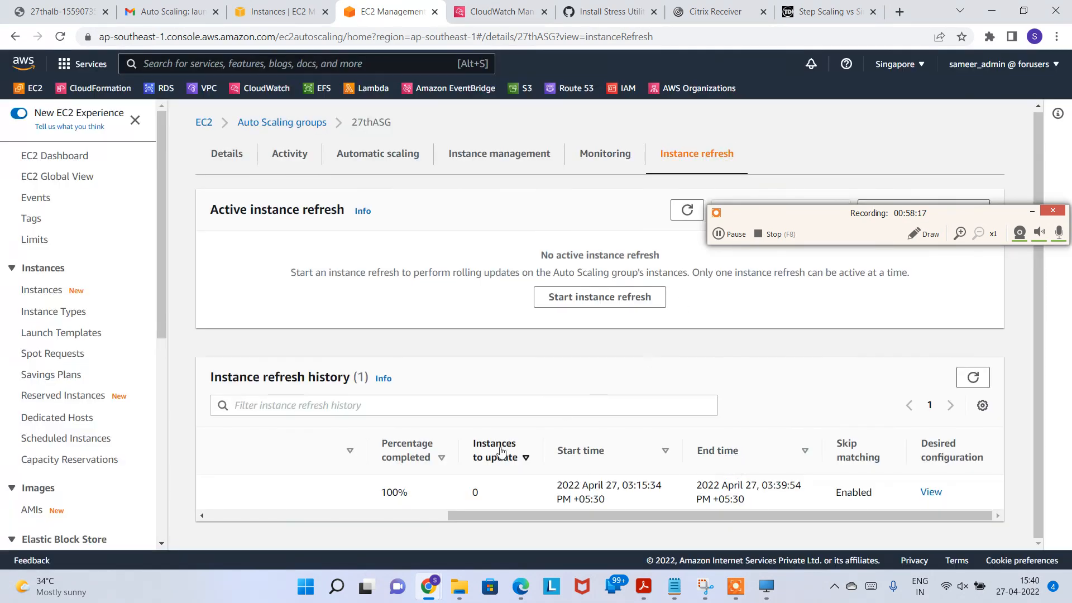
click(282, 159)
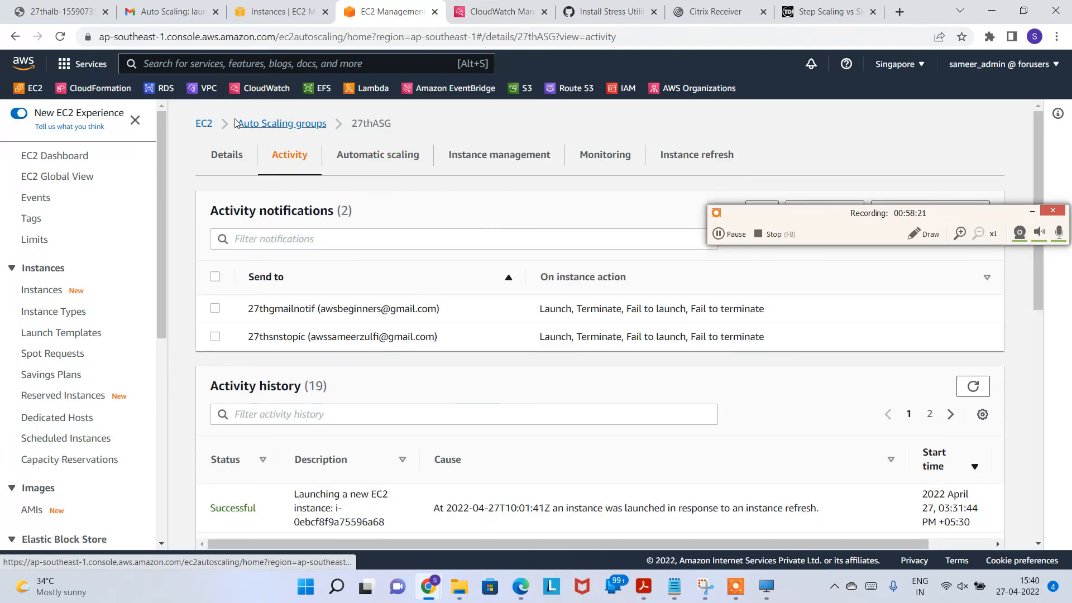
click(168, 11)
Step: Read the 27thASG termination email's instance refresh cause in Gmail and return to the inbox
click(68, 174)
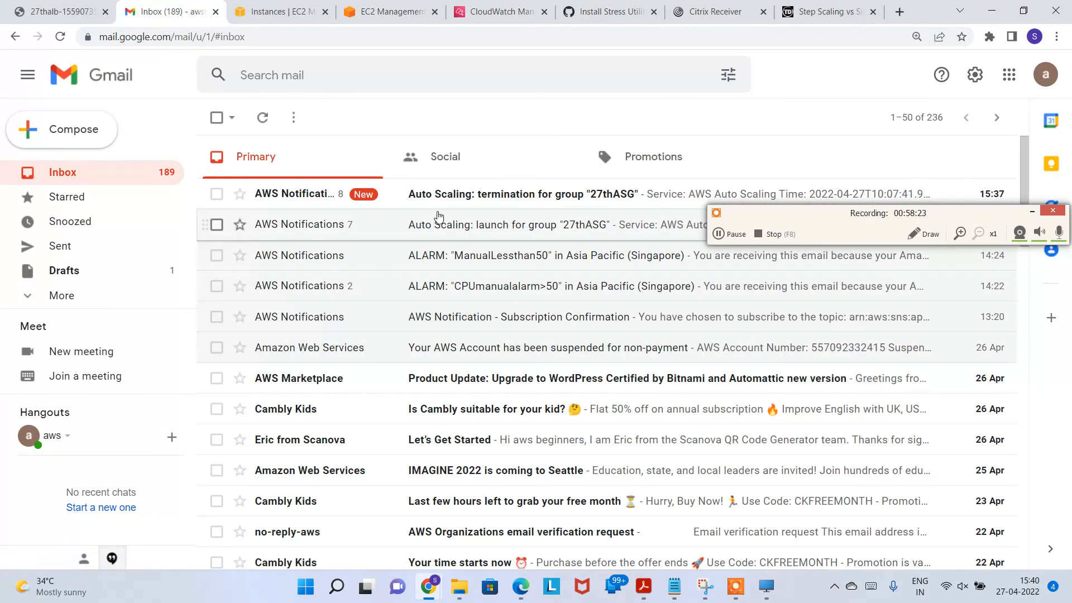
click(542, 203)
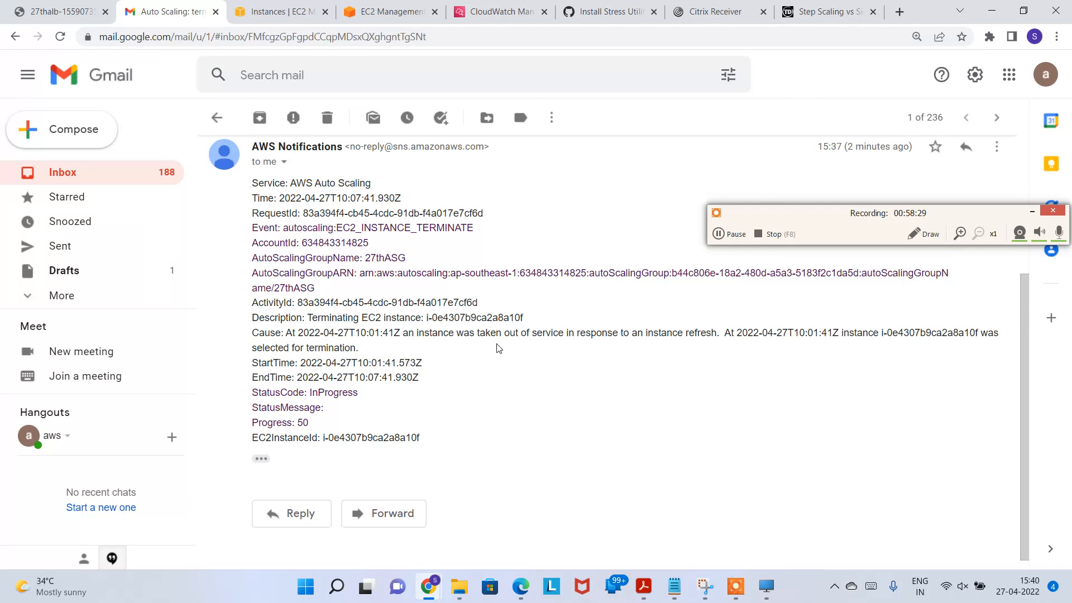
drag(664, 330, 717, 361)
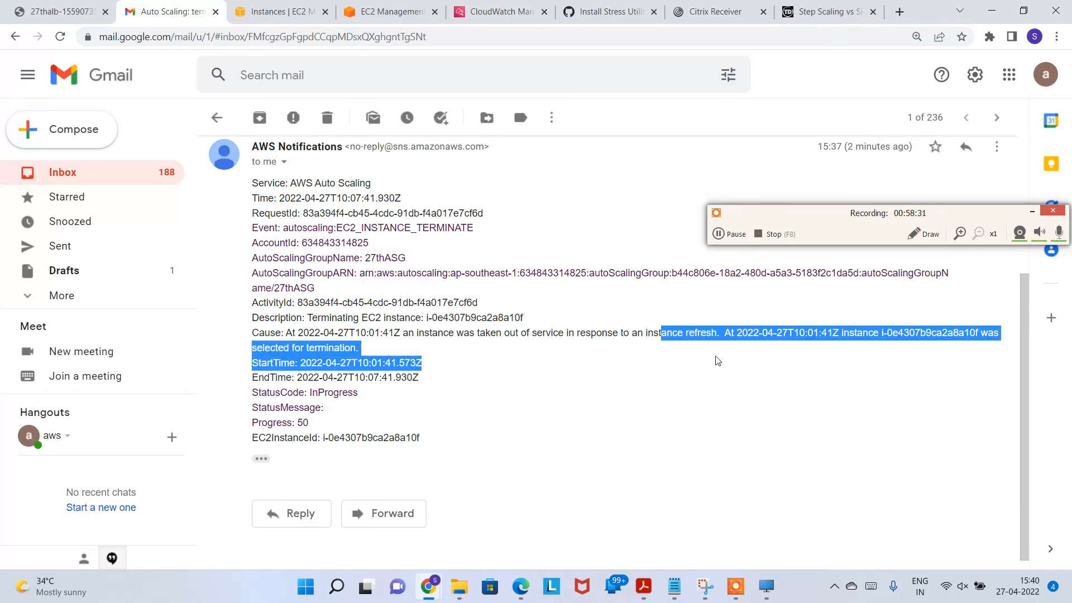
click(478, 348)
scroll(366, 273, up, 4)
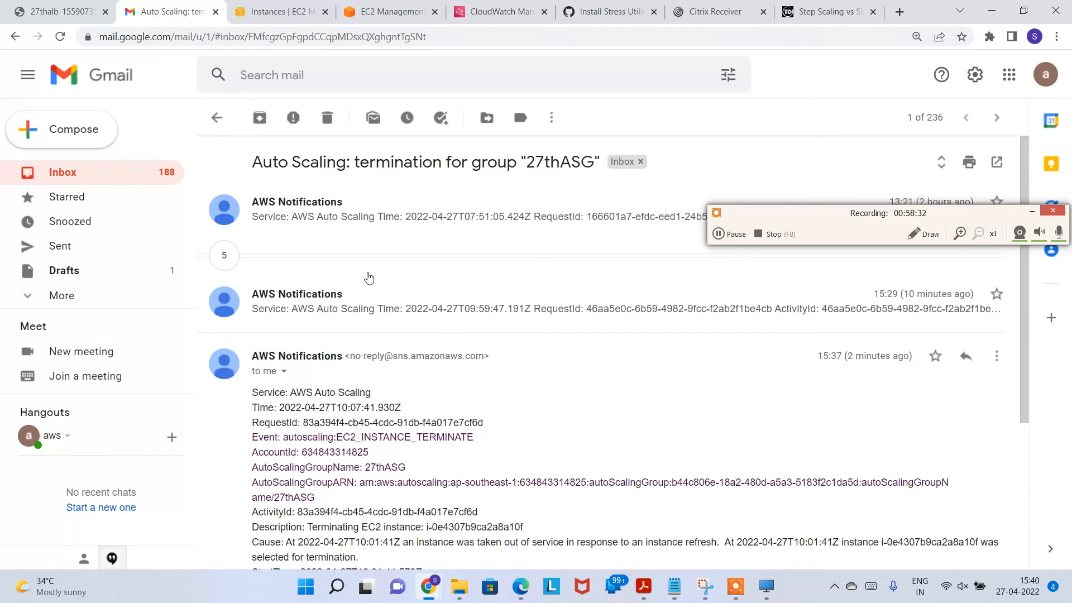
click(216, 117)
Step: Verify in EC2 that three t2.micro instances replaced the m5.large ones
click(279, 11)
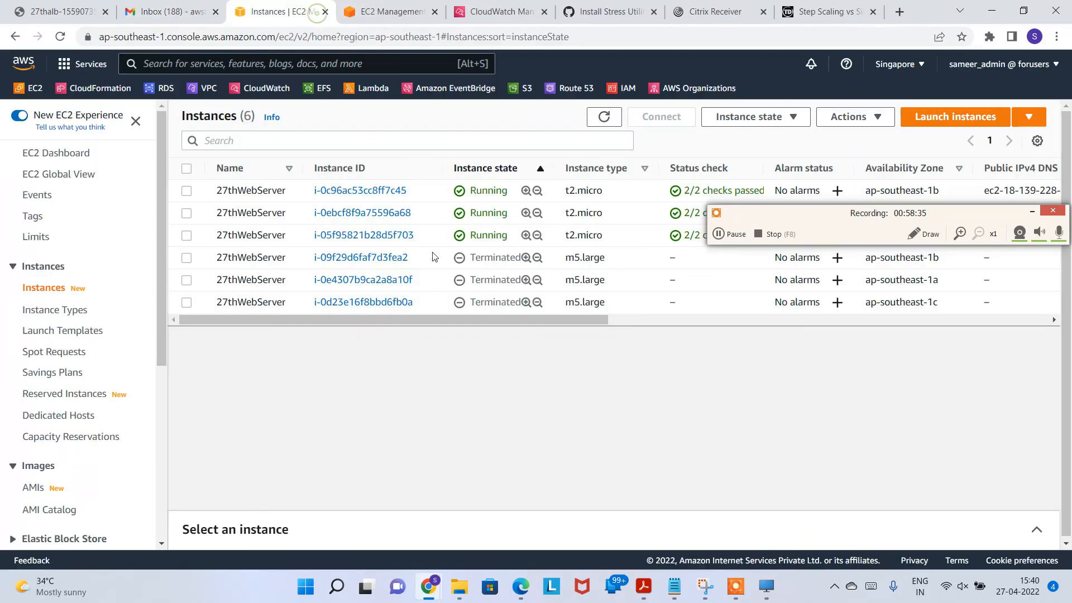
scroll(71, 382, down, 5)
click(95, 513)
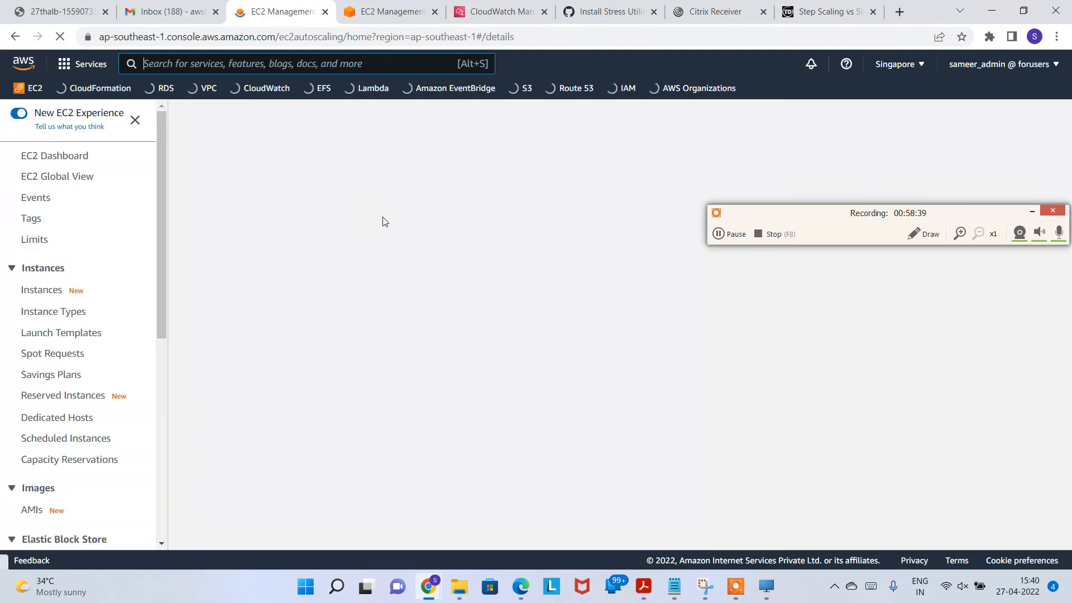
Step: Delete the 27thASG Auto Scaling group, typing 'delete' to confirm
click(215, 261)
click(792, 163)
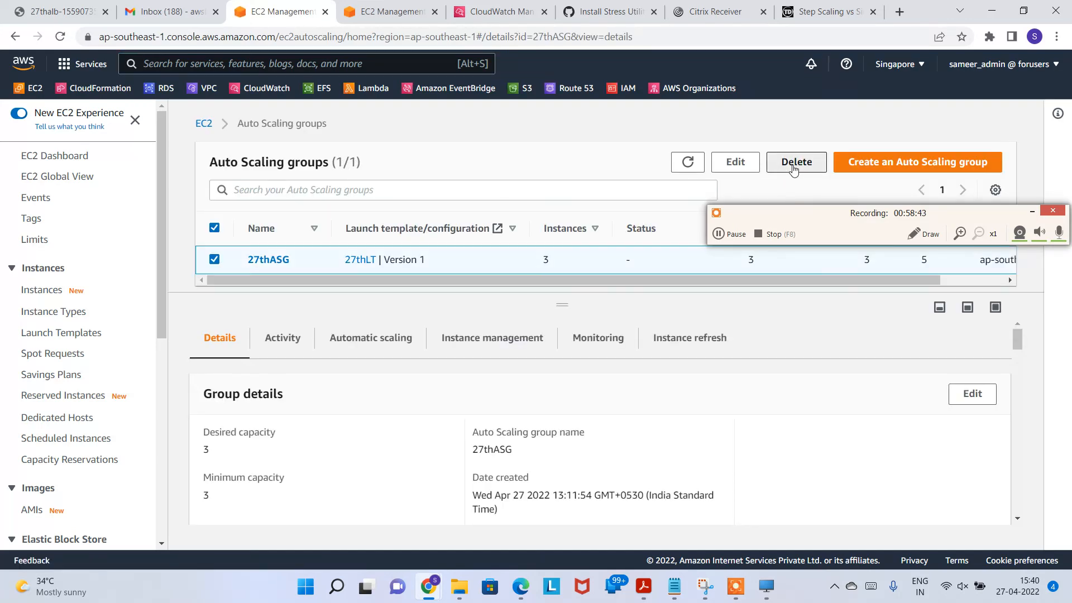
click(501, 392)
text(delete)
click(699, 432)
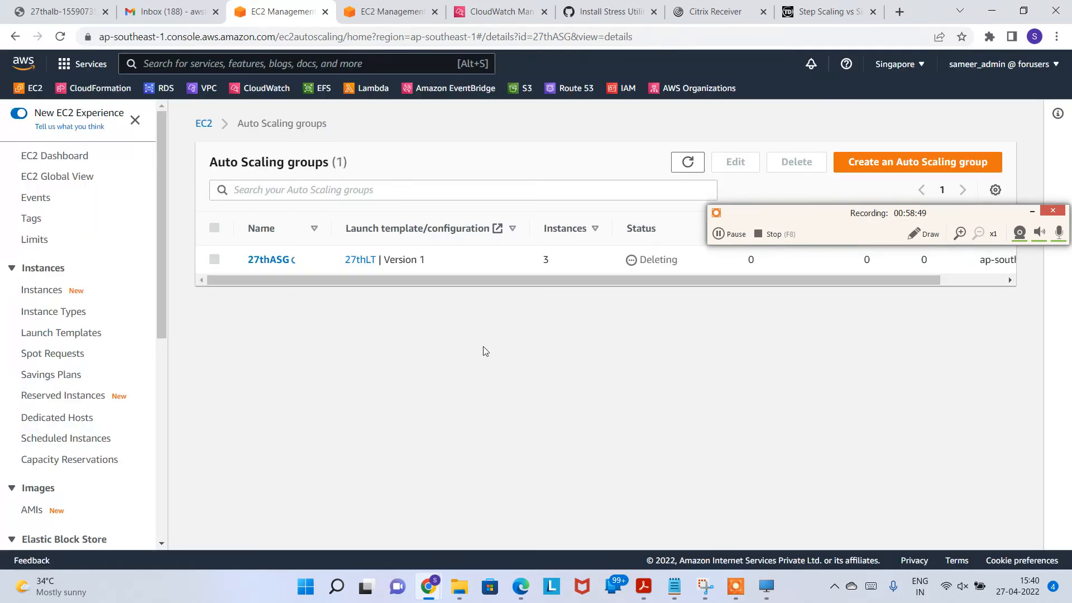
scroll(54, 430, down, 6)
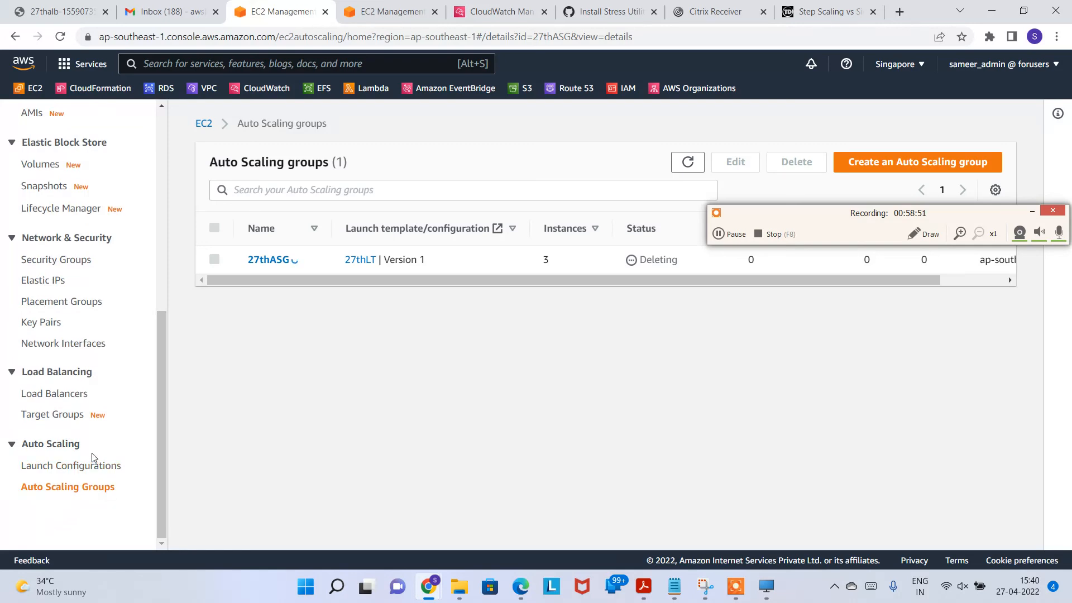
click(65, 420)
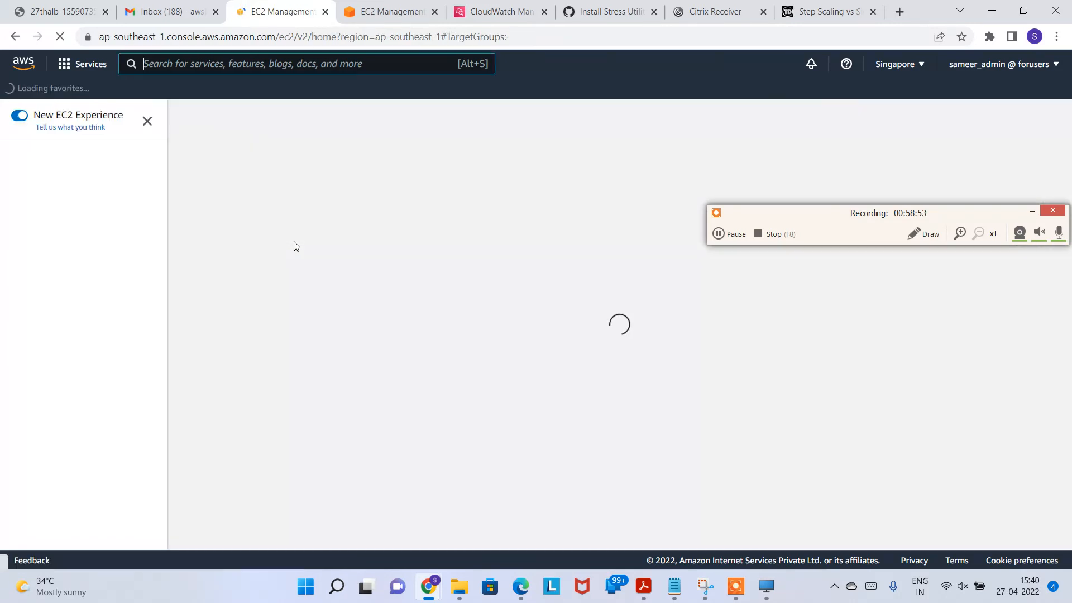
Step: Try deleting the 27THTG target group and note the error that a listener still uses it
scroll(91, 391, down, 6)
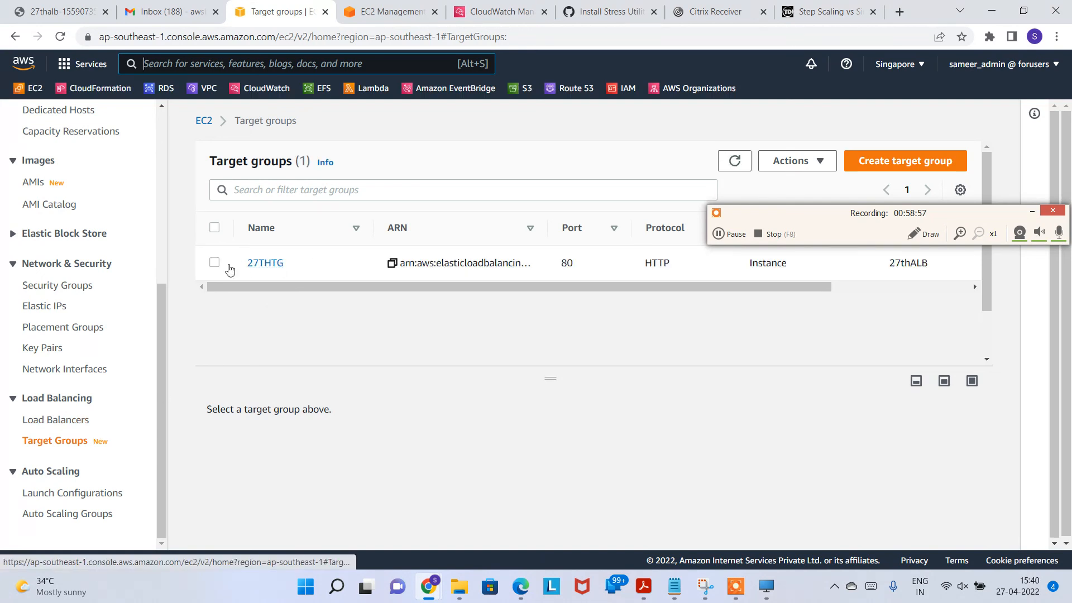
click(214, 262)
click(818, 161)
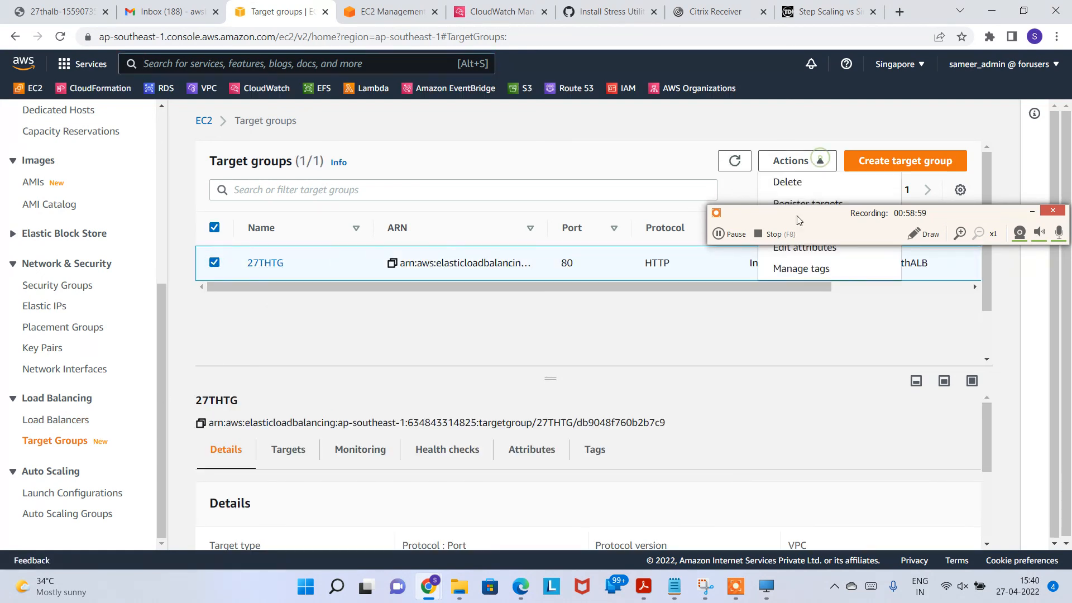
drag(792, 212, 516, 92)
click(785, 182)
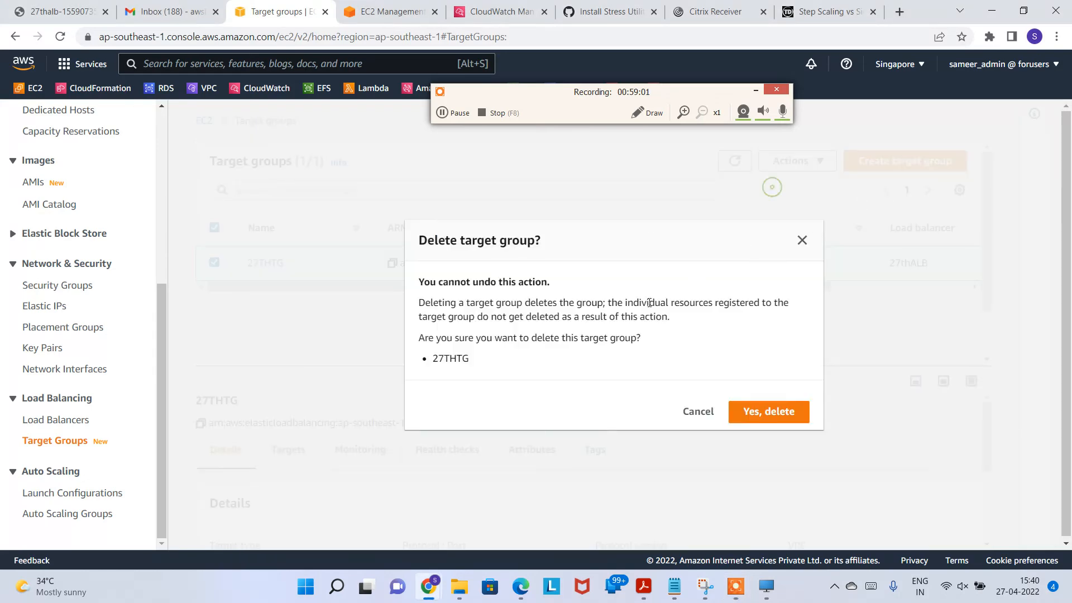
click(778, 417)
drag(463, 102, 656, 356)
drag(299, 117, 472, 134)
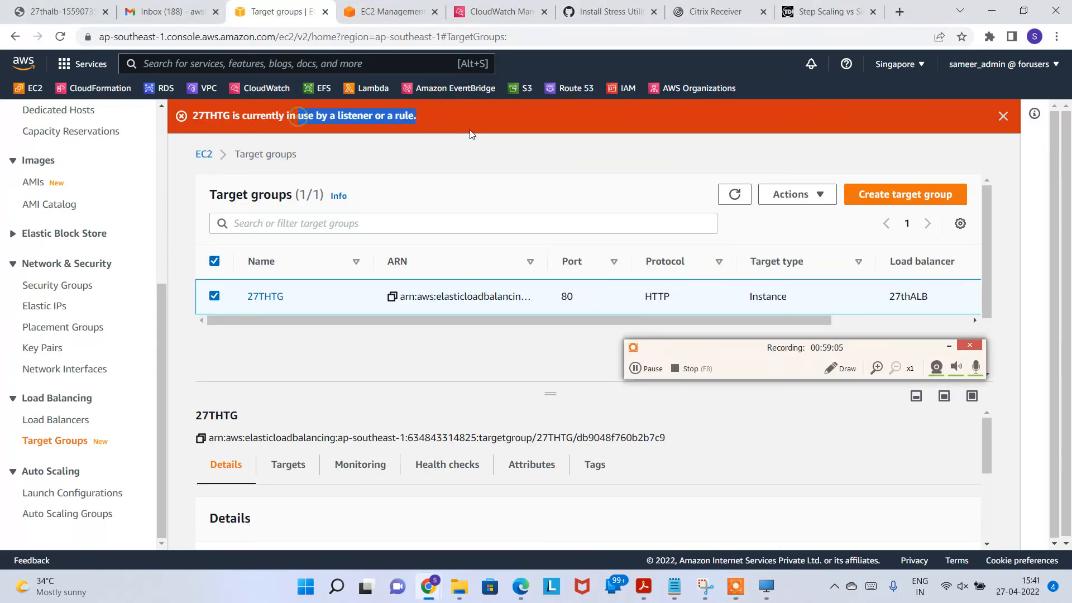
Step: Delete the 27thALB load balancer
click(53, 421)
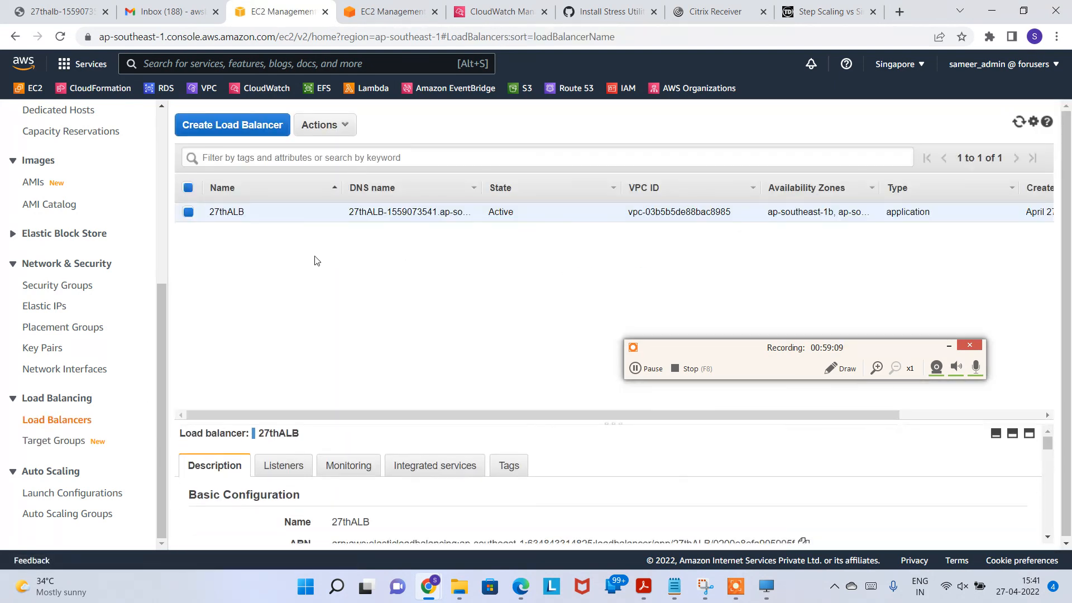
click(327, 125)
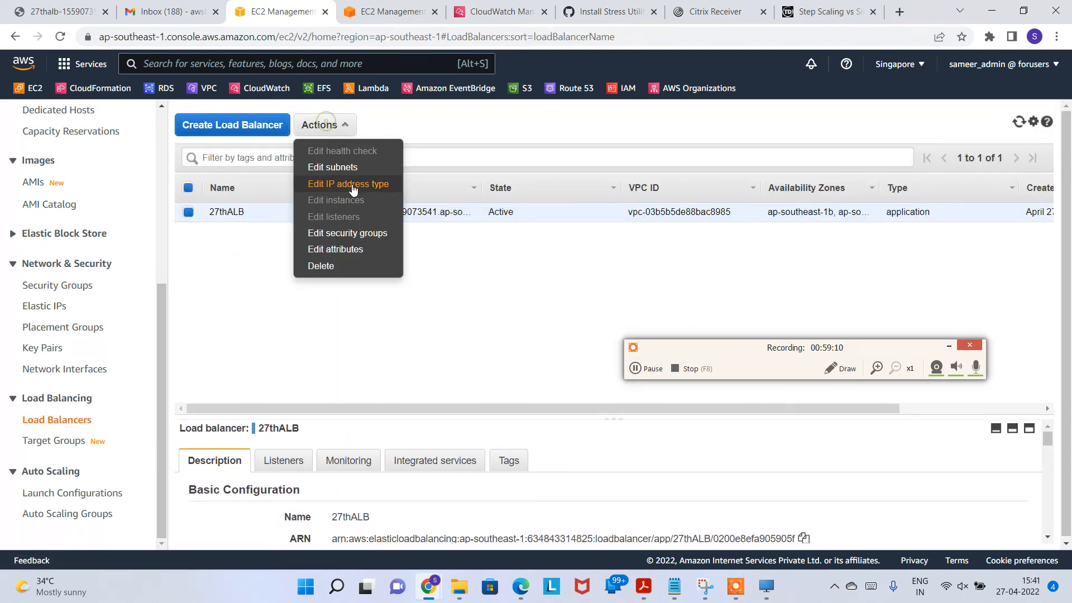
click(352, 268)
click(694, 367)
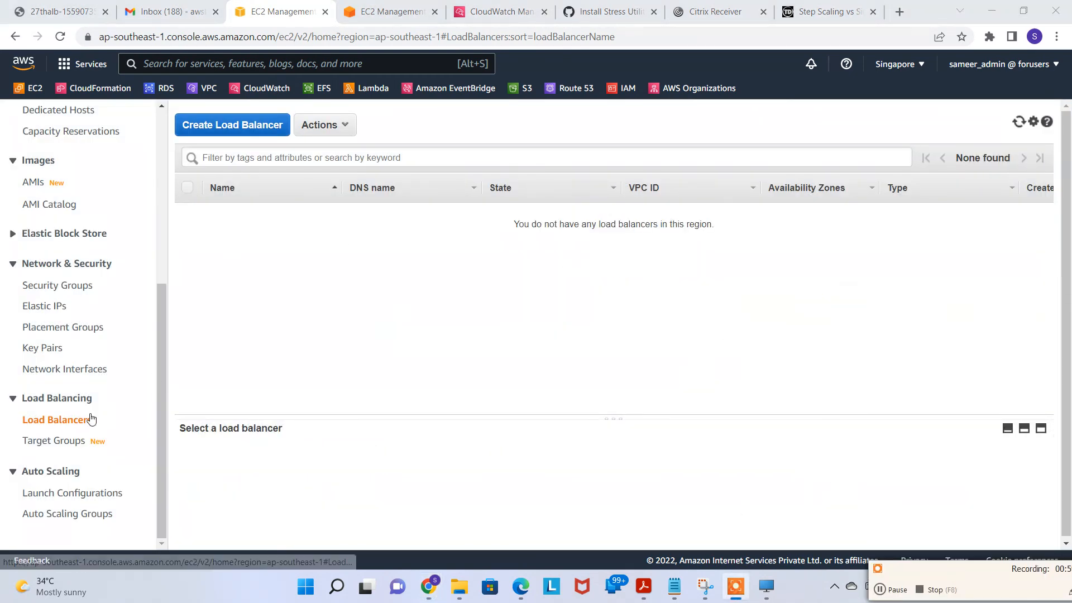
click(55, 441)
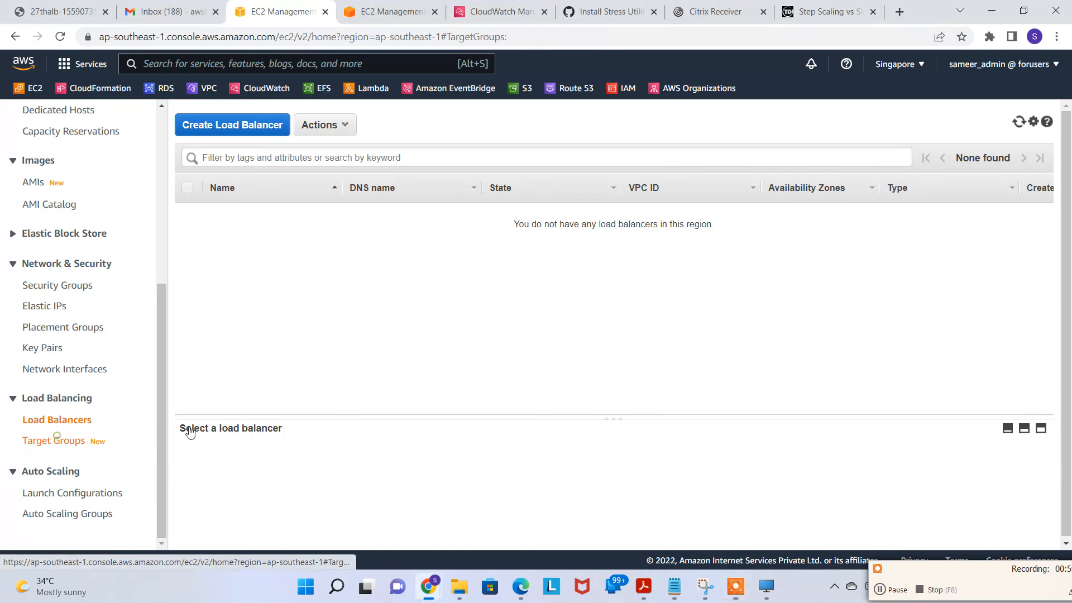
scroll(103, 339, up, 5)
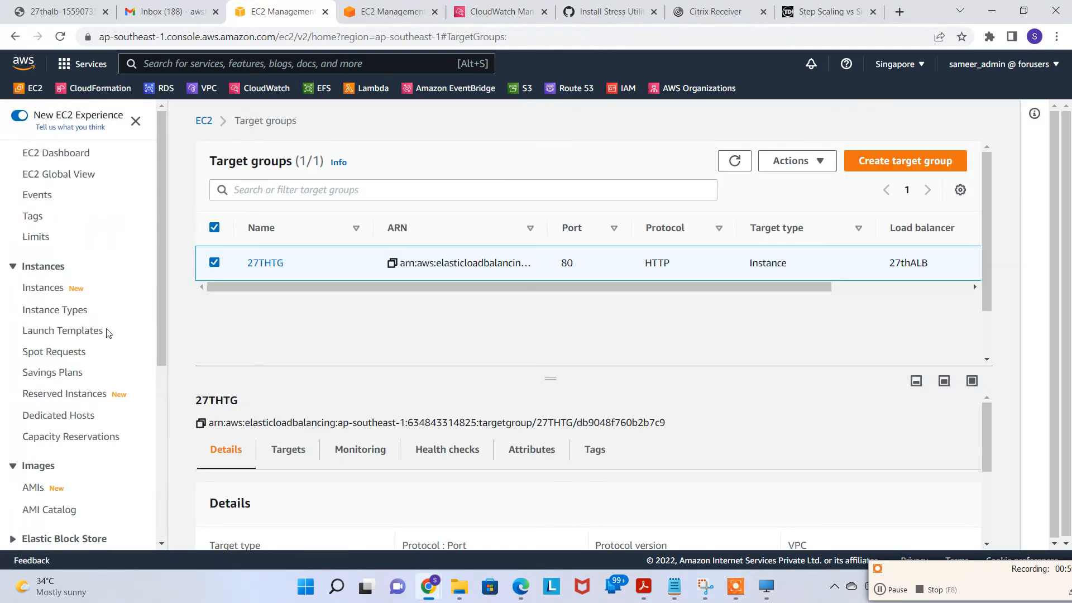
click(62, 309)
Step: Delete the 27thLT launch template, entering 'Delete' as confirmation
click(58, 328)
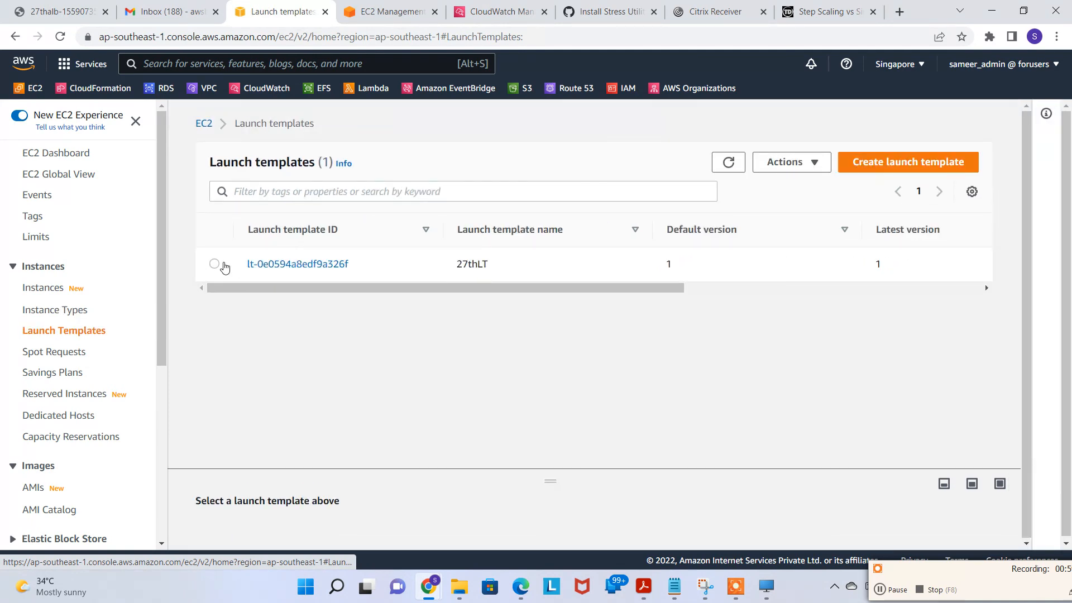
click(214, 264)
click(804, 163)
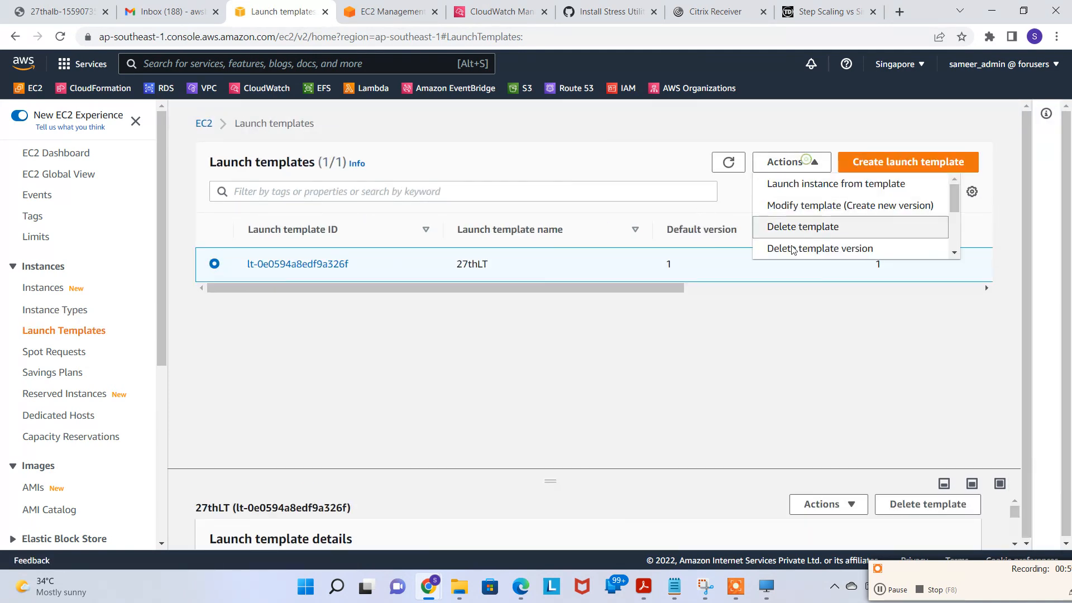
click(828, 229)
click(491, 288)
text(D)
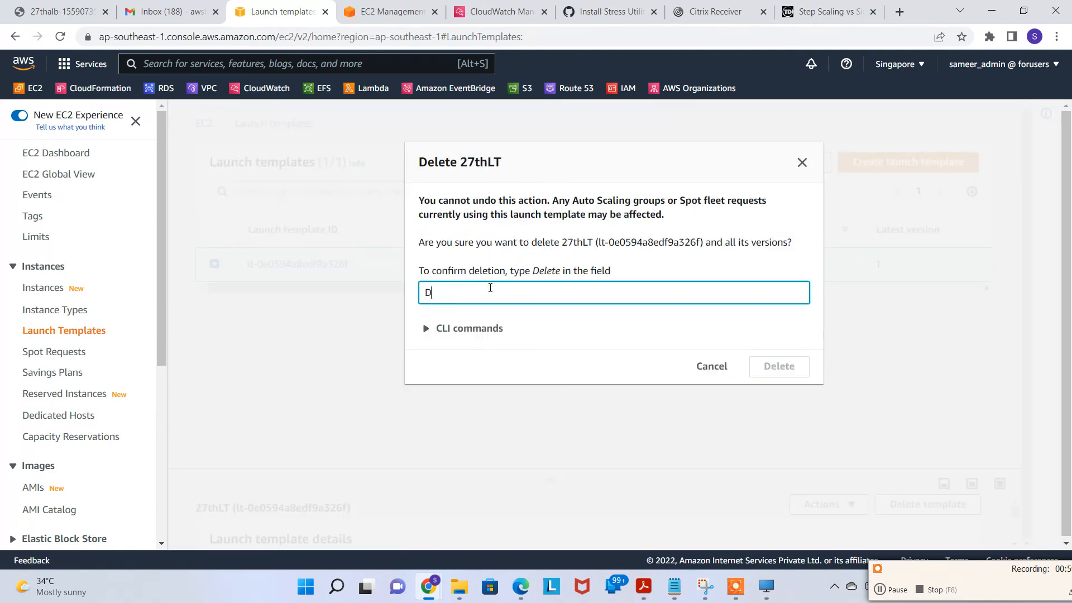
text(elete)
click(779, 366)
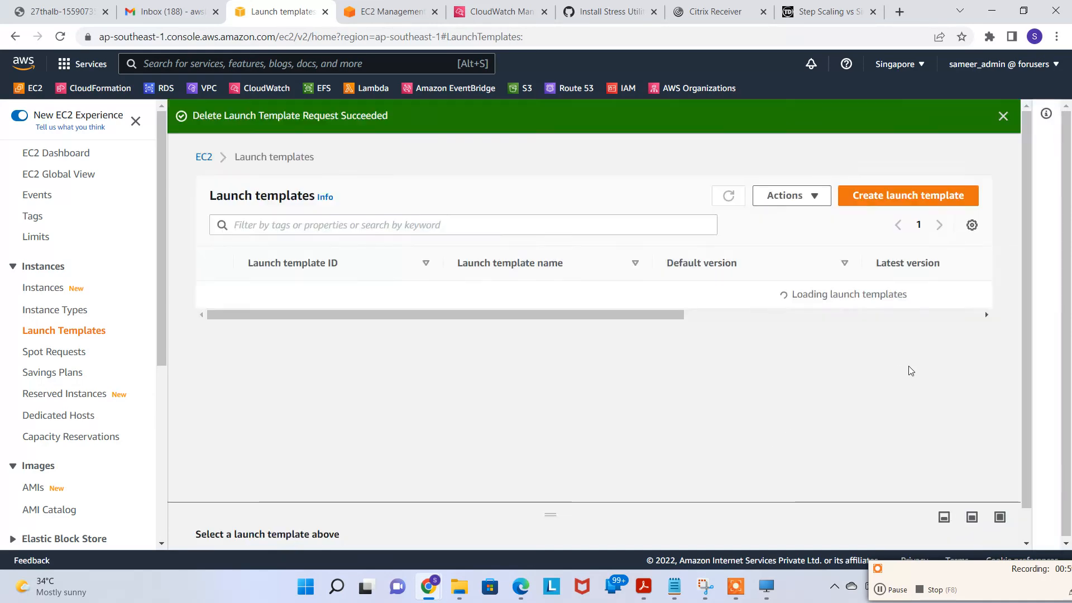
scroll(90, 396, down, 6)
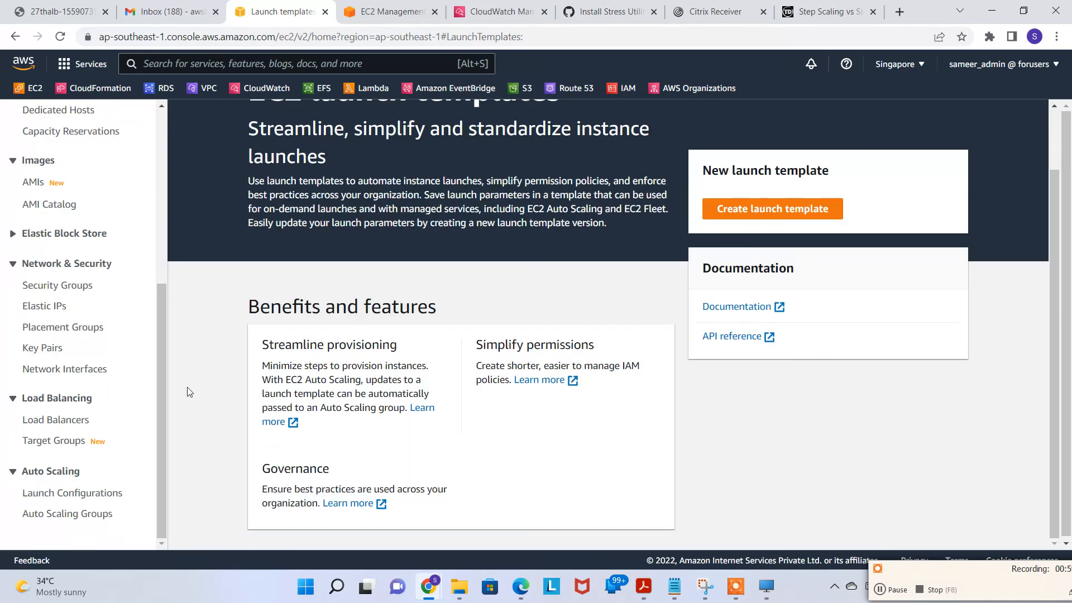